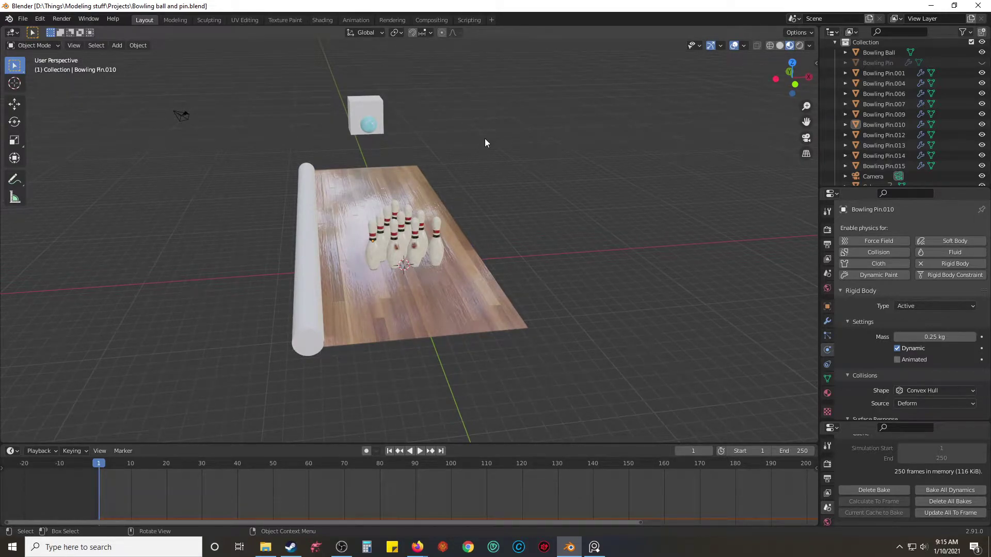
# Step: Play the bowling simulation twice, resetting to frame 1 after each run, and examine how the pins and lane behave
pyautogui.moveTo(503, 181); pyautogui.dragTo(544, 168, button='middle')
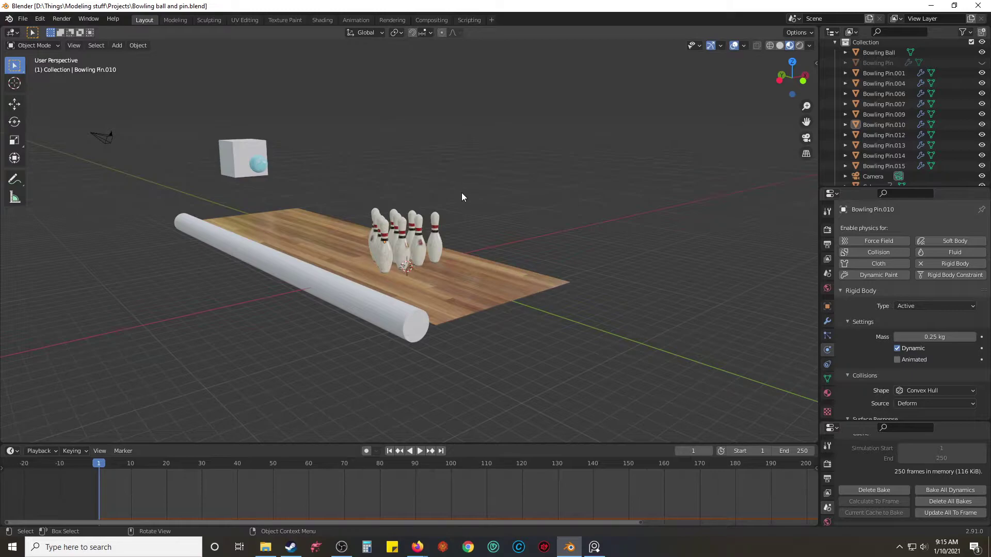
pyautogui.moveTo(421, 196); pyautogui.dragTo(242, 224, button='middle')
pyautogui.press('space')
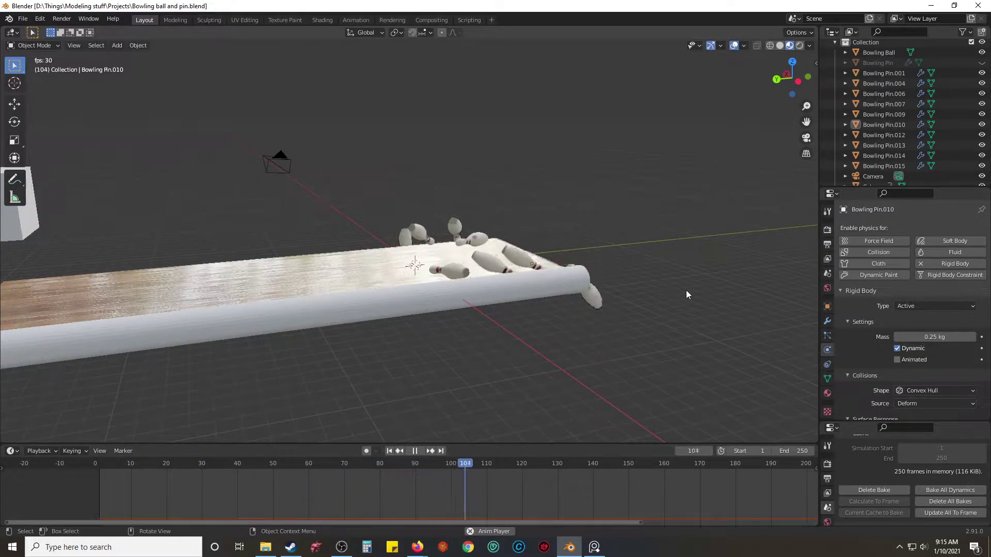
pyautogui.press('space')
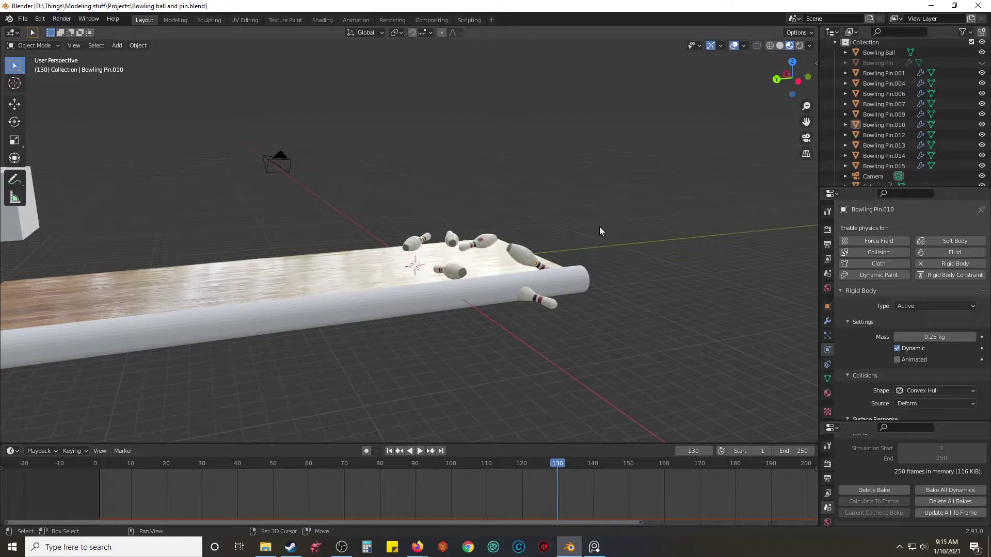
pyautogui.hotkey('shift', 'Left')
pyautogui.moveTo(549, 193); pyautogui.dragTo(484, 194, button='middle')
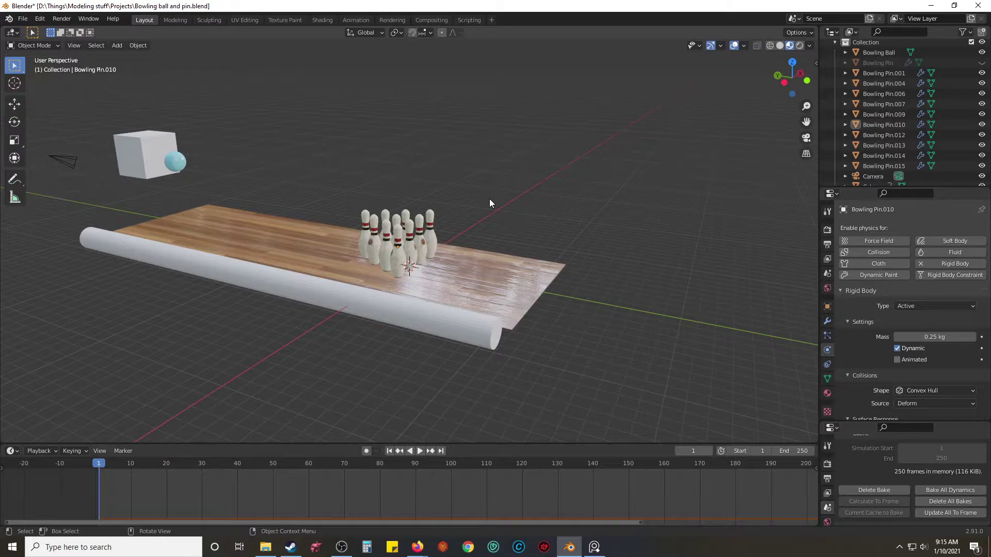
pyautogui.press('space')
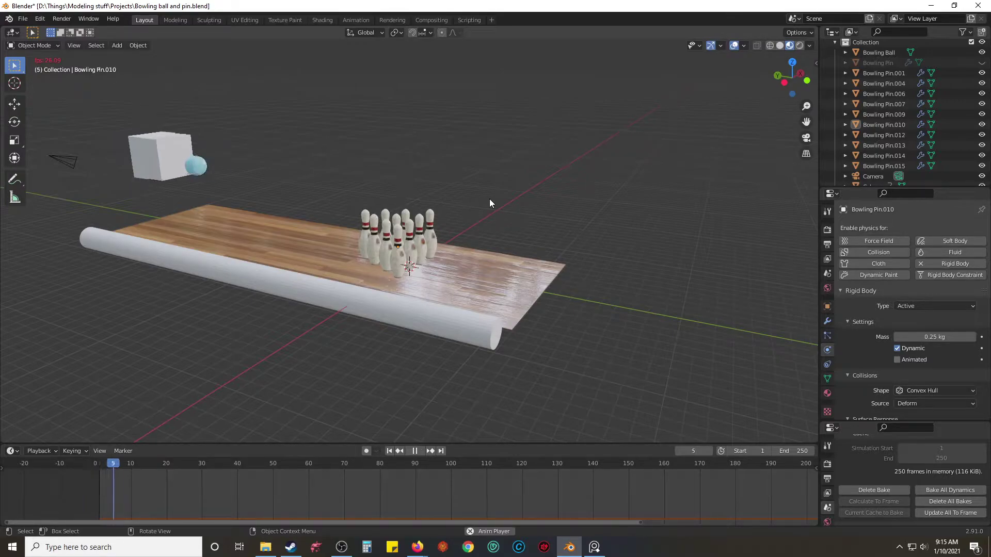
pyautogui.hotkey('shift', 'Left')
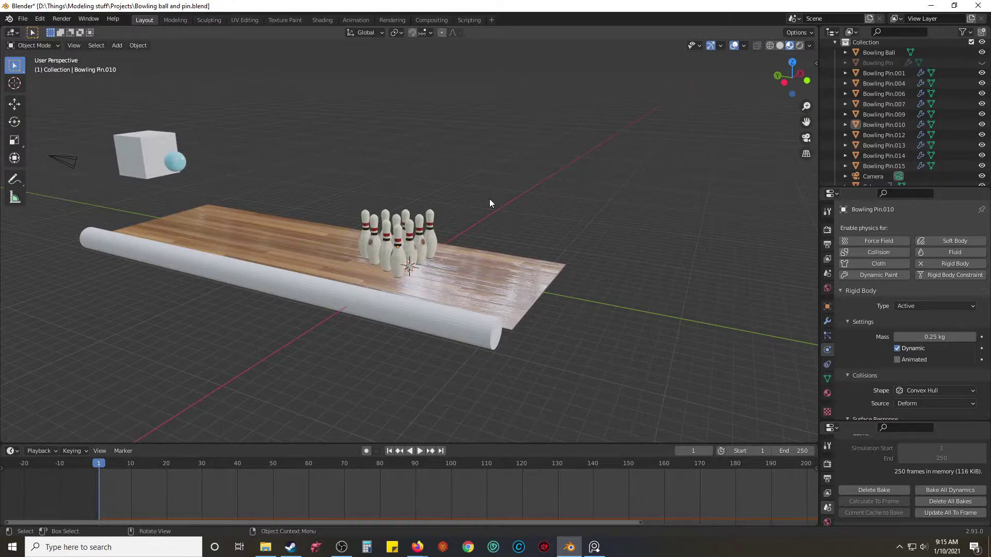
pyautogui.moveTo(521, 171); pyautogui.dragTo(363, 237, button='middle')
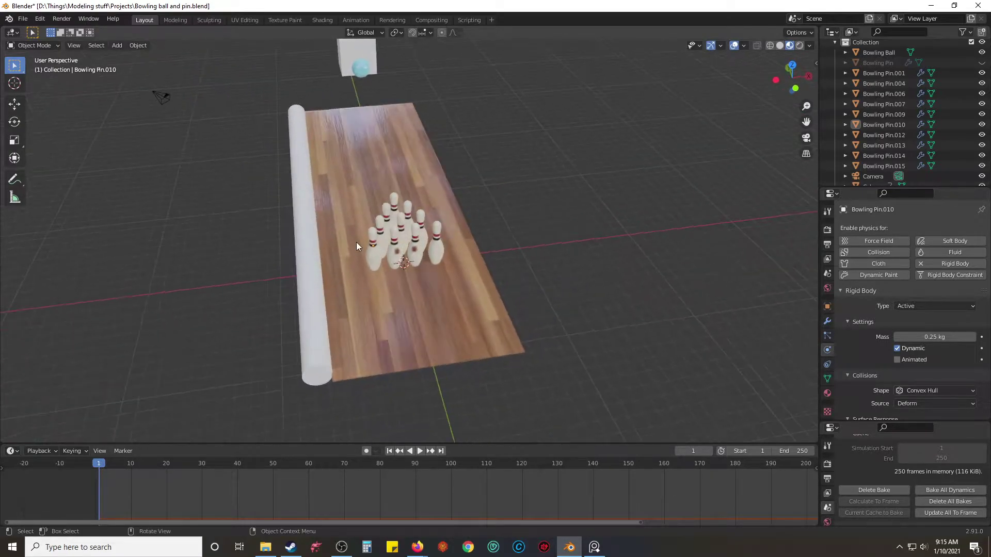
# Step: Bring up the bowling alley reference image, examine the gutter beside the lane and return to Blender
pyautogui.click(594, 547)
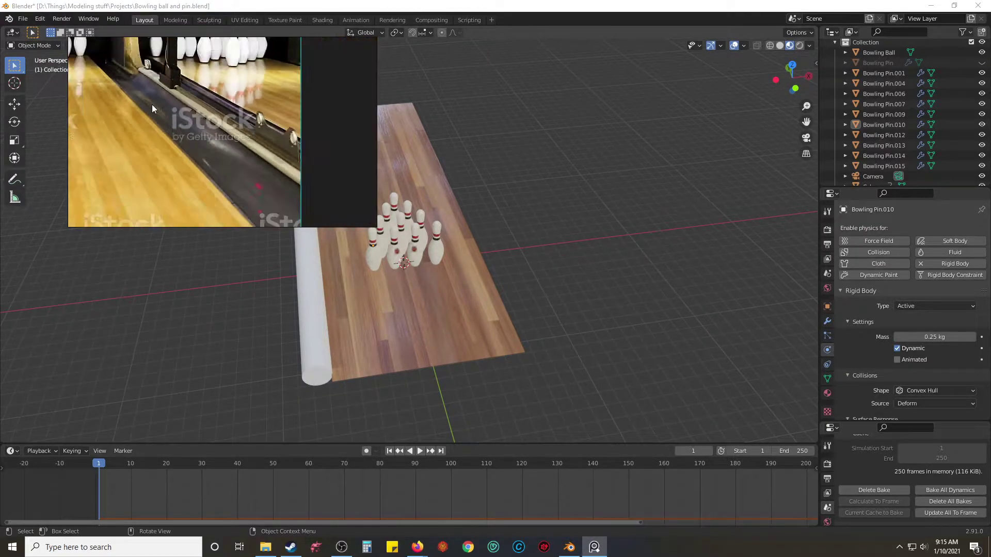
pyautogui.click(556, 168)
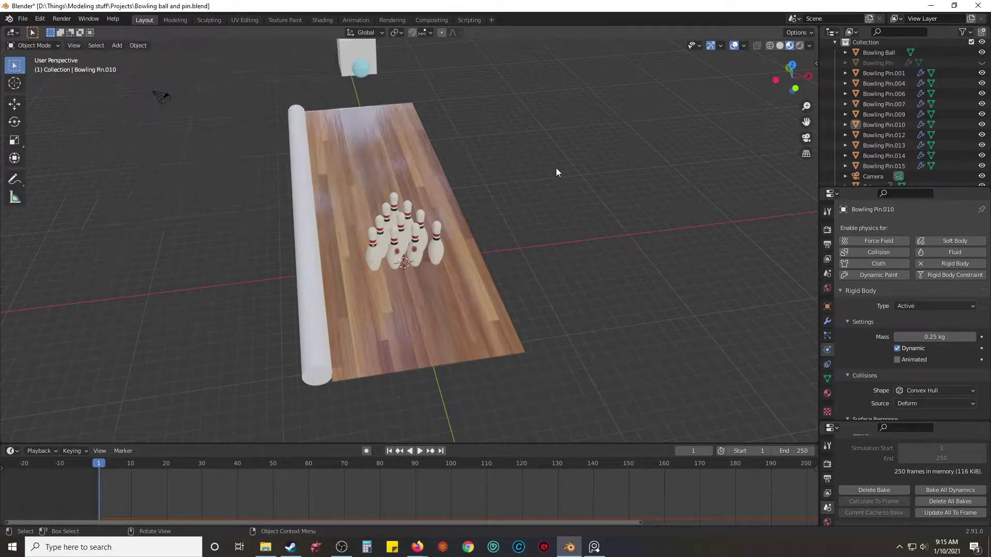
pyautogui.moveTo(426, 196); pyautogui.dragTo(527, 253, button='middle')
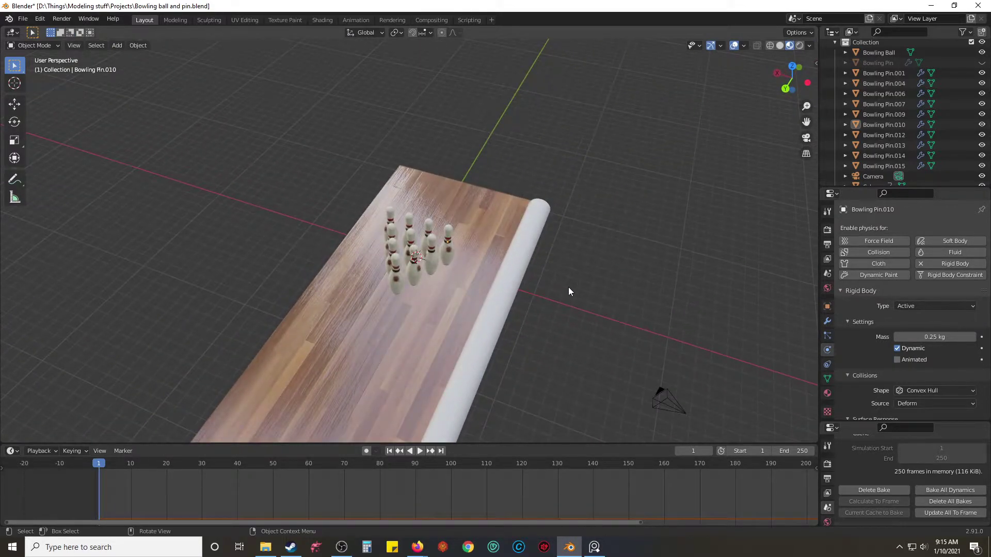
pyautogui.hotkey('shift', 'a')
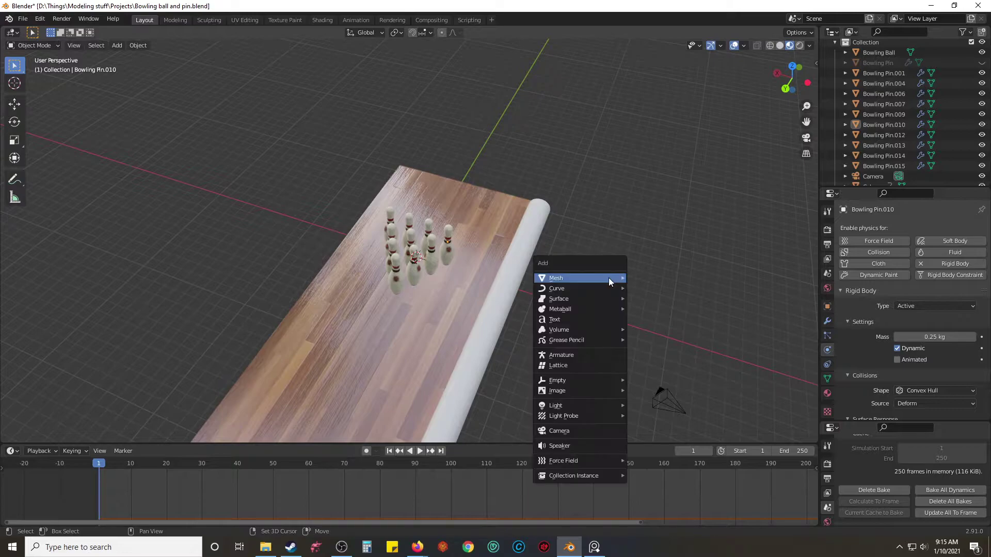
pyautogui.moveTo(608, 279)
pyautogui.rightClick(634, 133)
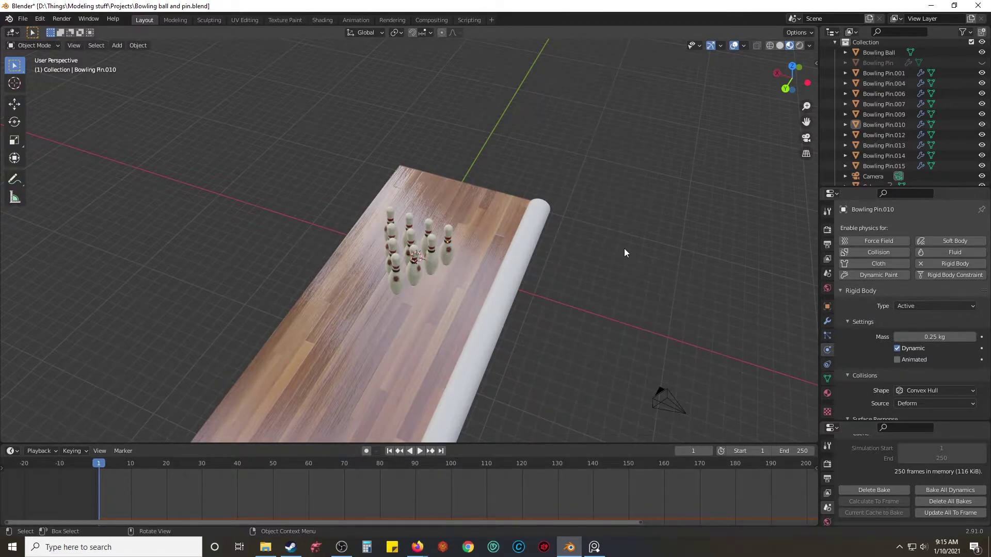
pyautogui.moveTo(581, 265); pyautogui.dragTo(604, 237, button='middle')
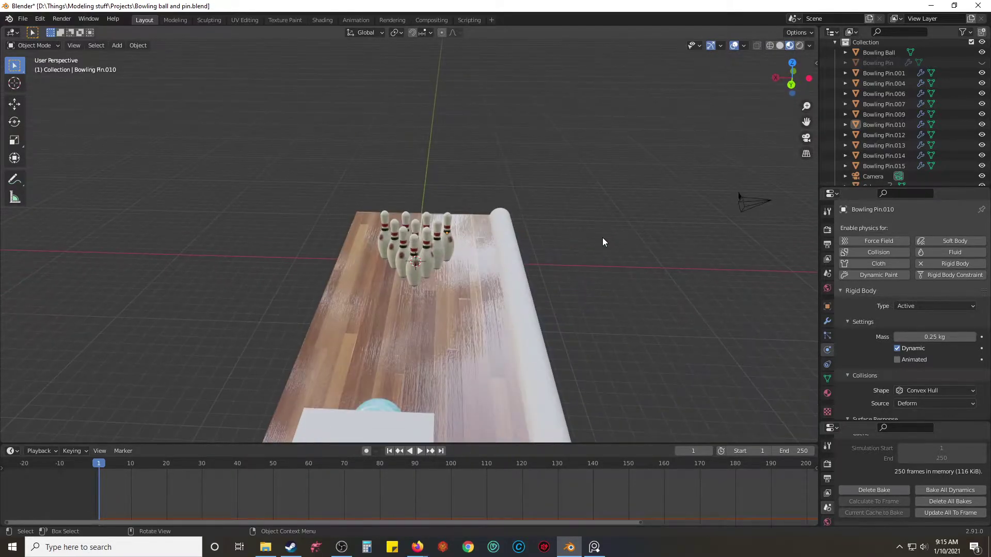
# Step: Select the cylinder beside the lane and examine its alignment with the lane from above, below and the side
pyautogui.click(509, 263)
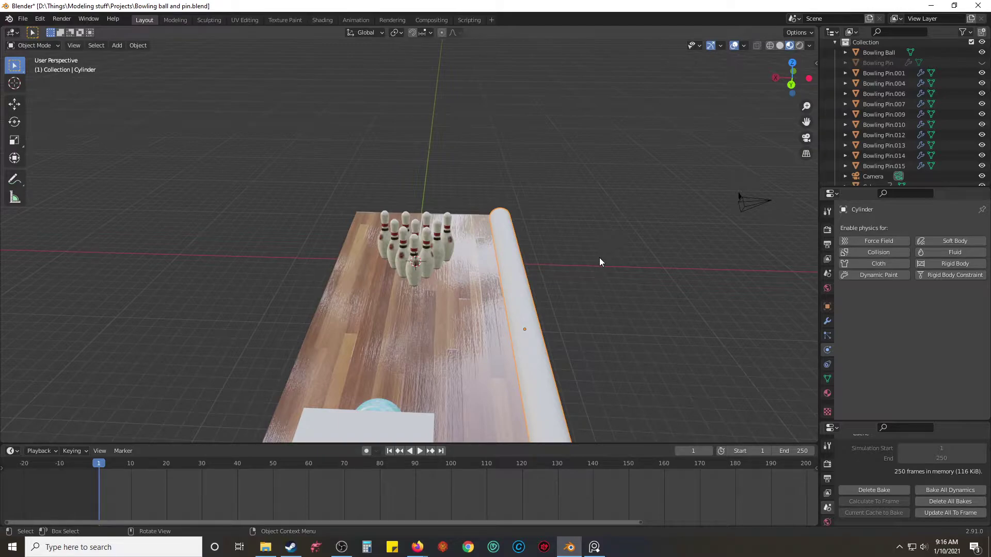
pyautogui.moveTo(601, 261); pyautogui.dragTo(505, 326, button='middle')
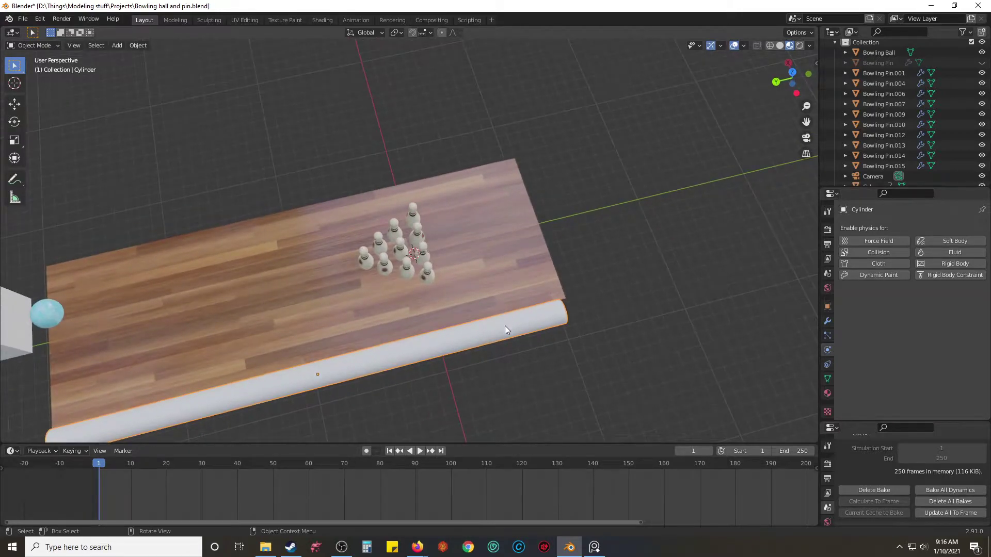
pyautogui.press('KP_7')
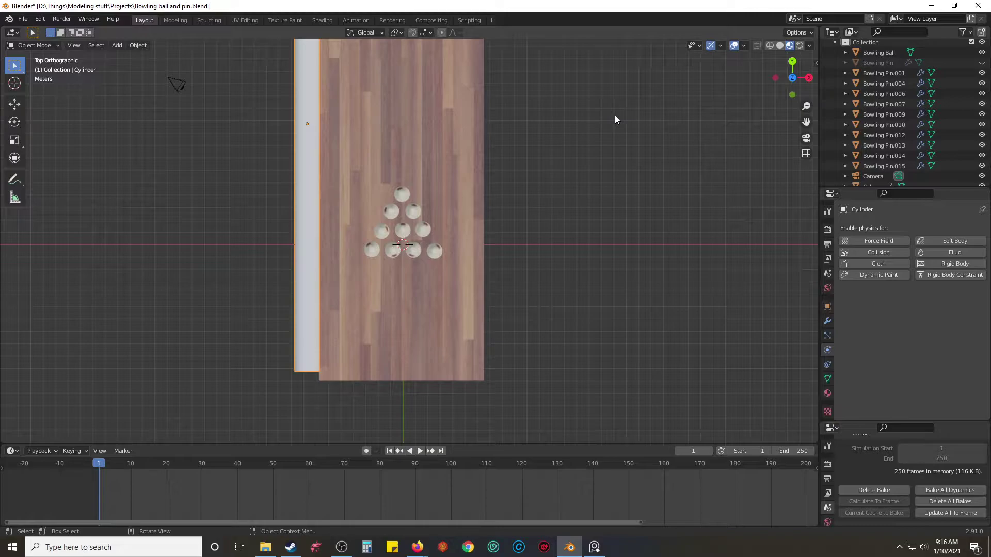
pyautogui.press('ctrl+KP_7')
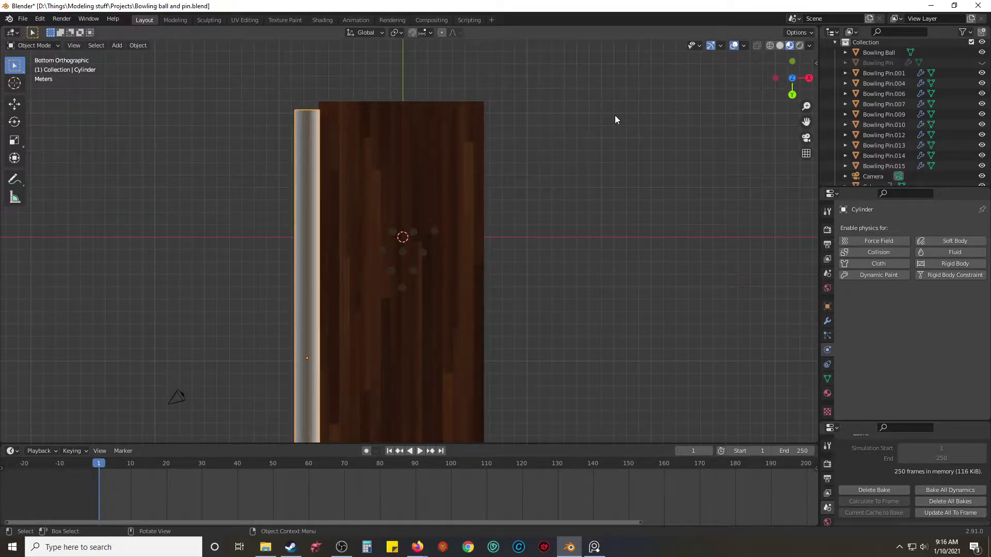
pyautogui.press('KP_7')
pyautogui.moveTo(606, 141); pyautogui.dragTo(706, 122, button='middle')
pyautogui.press('KP_3')
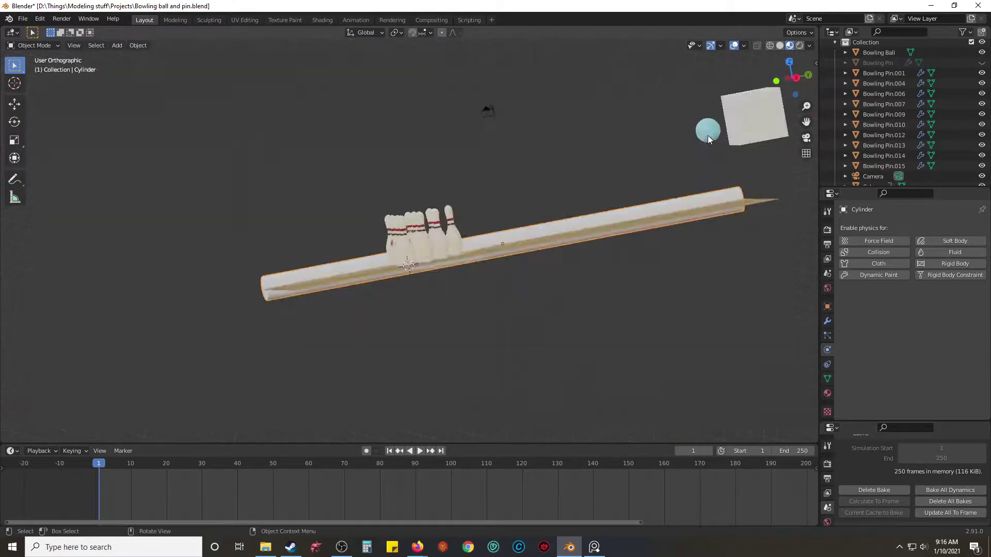
pyautogui.press('KP_7')
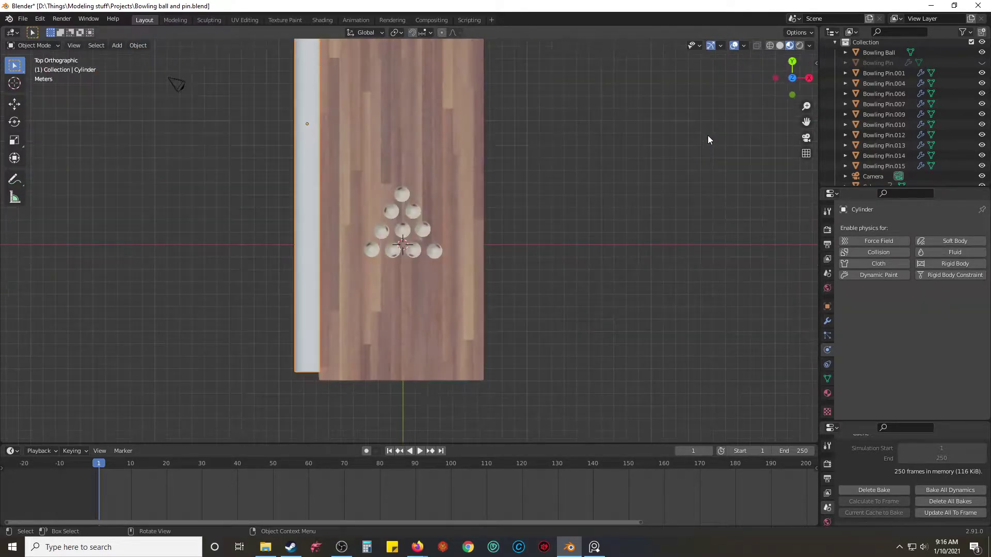
pyautogui.moveTo(506, 155); pyautogui.dragTo(638, 122, button='middle')
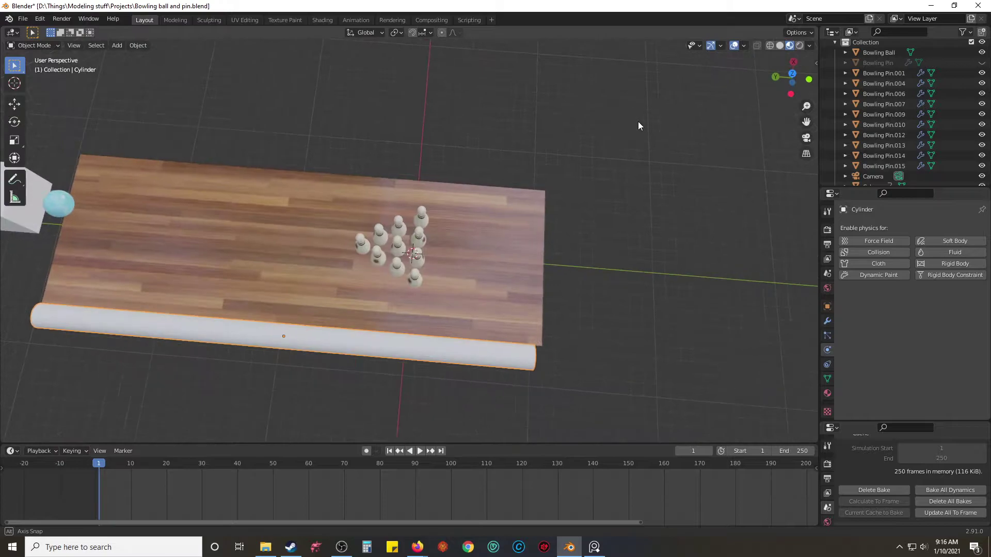
pyautogui.moveTo(454, 128); pyautogui.dragTo(552, 83, button='middle')
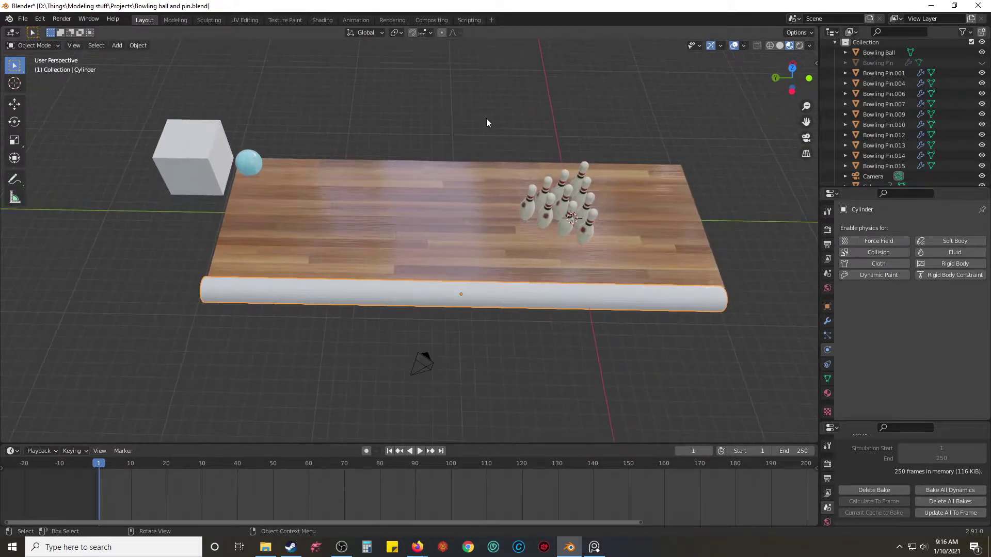
pyautogui.moveTo(499, 116); pyautogui.dragTo(565, 73, button='middle')
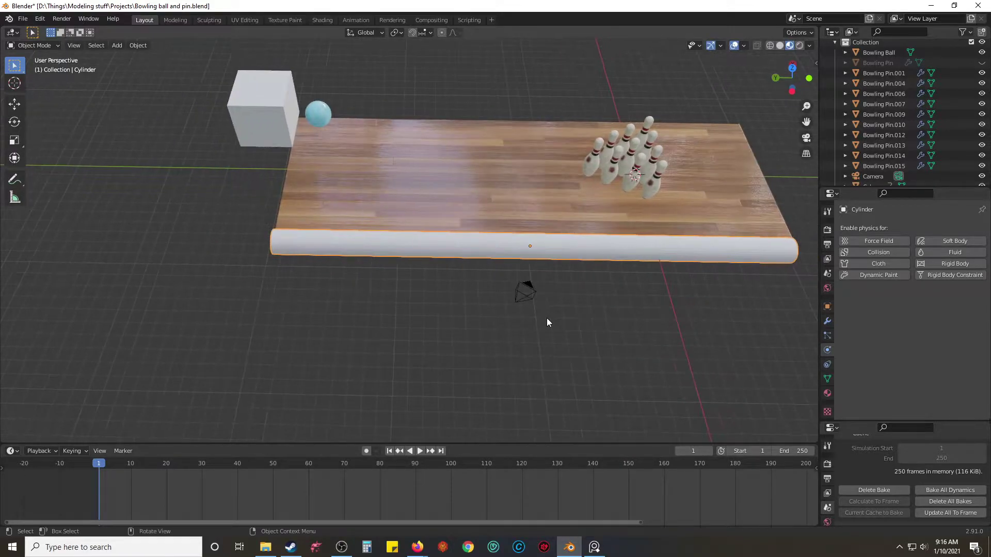
# Step: Move the cylinder about -0.36 m along Y and scale it by about 1.03 along Y to extend past the lane's ends
pyautogui.scroll(3, 604, 292)
pyautogui.moveTo(605, 292); pyautogui.dragTo(465, 340, button='middle')
pyautogui.press('g')
pyautogui.press('y')
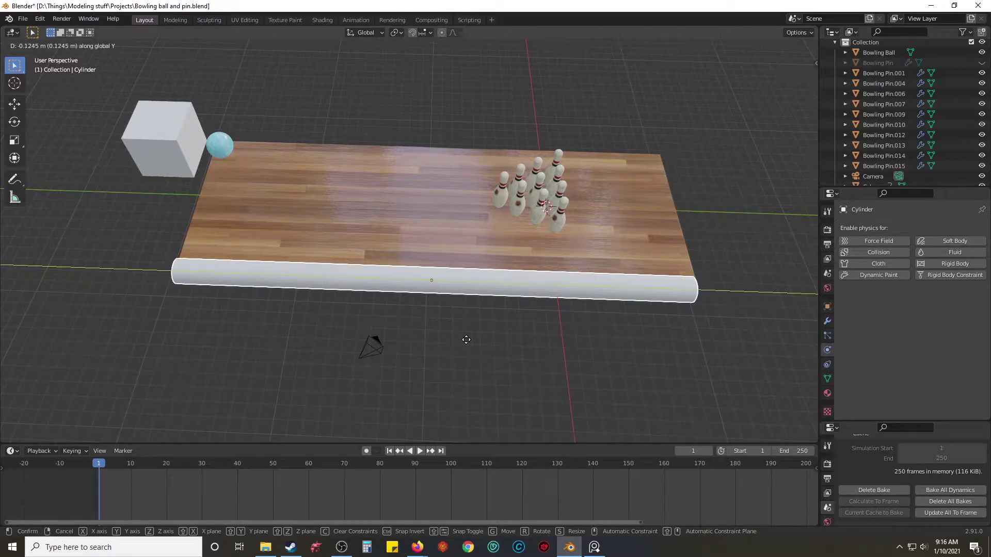
pyautogui.click(469, 338)
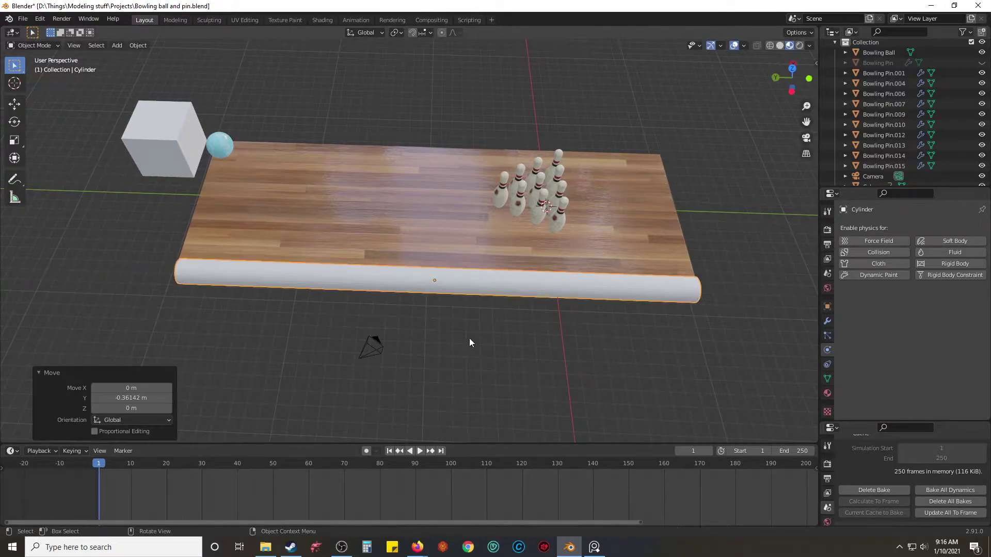
pyautogui.press('s')
pyautogui.press('y')
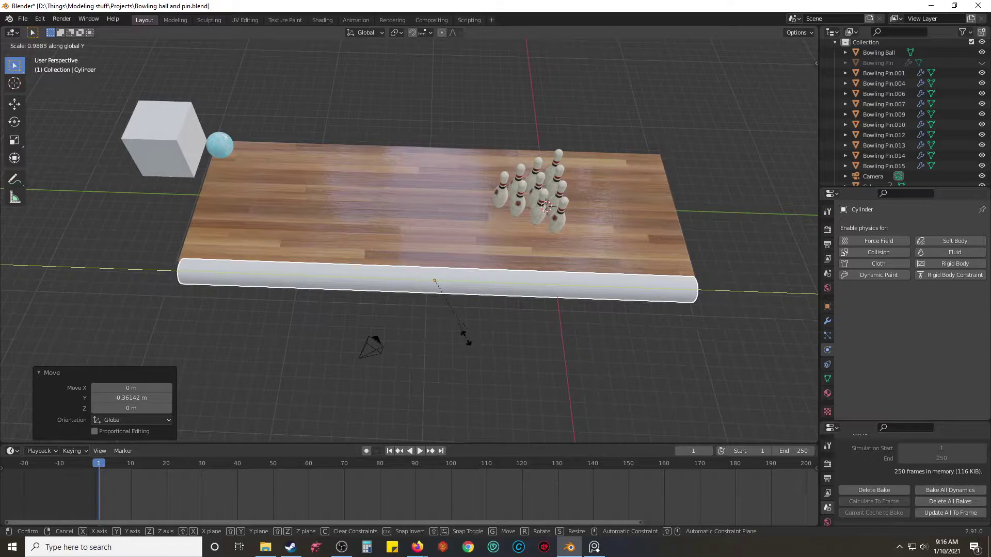
pyautogui.click(470, 341)
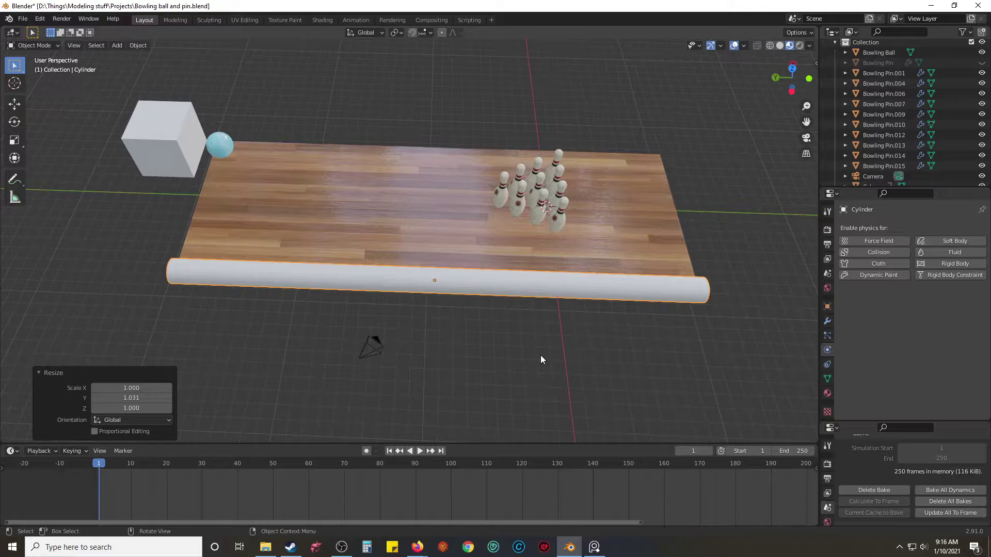
# Step: Inspect the cylinder along the lane's edge and at its near end, and switch the viewport to solid shading
pyautogui.click(385, 123)
pyautogui.moveTo(386, 123); pyautogui.dragTo(489, 156, button='middle')
pyautogui.click(481, 186)
pyautogui.scroll(10, 571, 246)
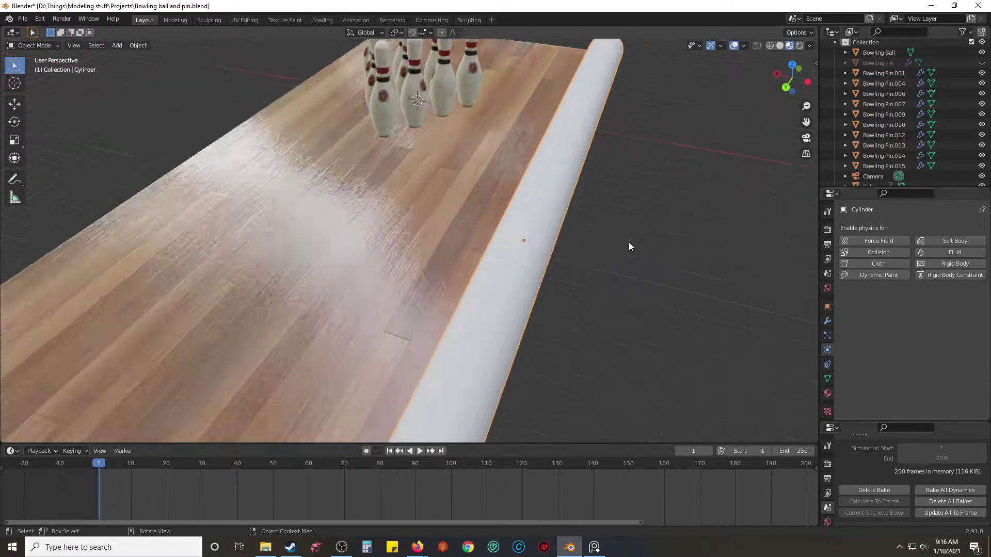
pyautogui.moveTo(670, 253); pyautogui.dragTo(688, 228, button='middle')
pyautogui.scroll(-3, 686, 203)
pyautogui.moveTo(639, 255)
pyautogui.mouseDown(button='middle')
pyautogui.moveTo(633, 262)
pyautogui.moveTo(638, 246)
pyautogui.moveTo(640, 257)
pyautogui.mouseUp(button='middle')
pyautogui.click(639, 255)
pyautogui.scroll(-3, 639, 254)
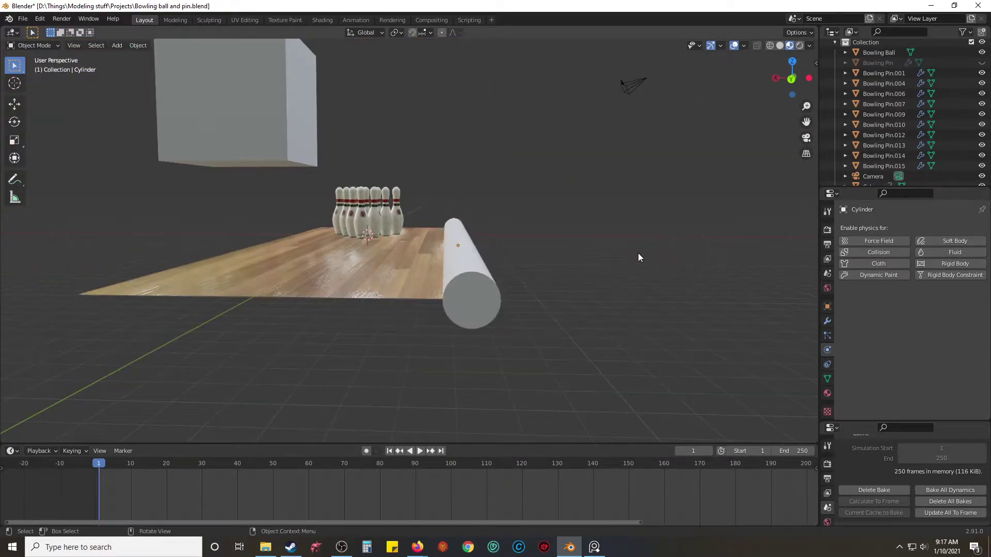
pyautogui.click(779, 46)
# Step: Hide the cube, the bowling pins, the lane and the bowling ball to isolate the cylinder
pyautogui.click(248, 112)
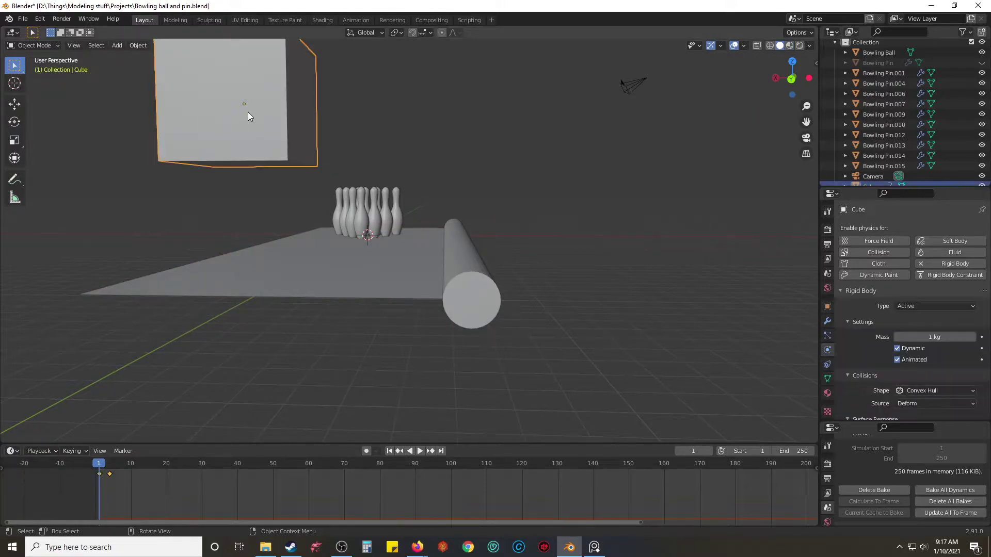
pyautogui.keyDown('shift'); pyautogui.moveTo(240, 197); pyautogui.dragTo(404, 363); pyautogui.keyUp('shift')
pyautogui.press('h')
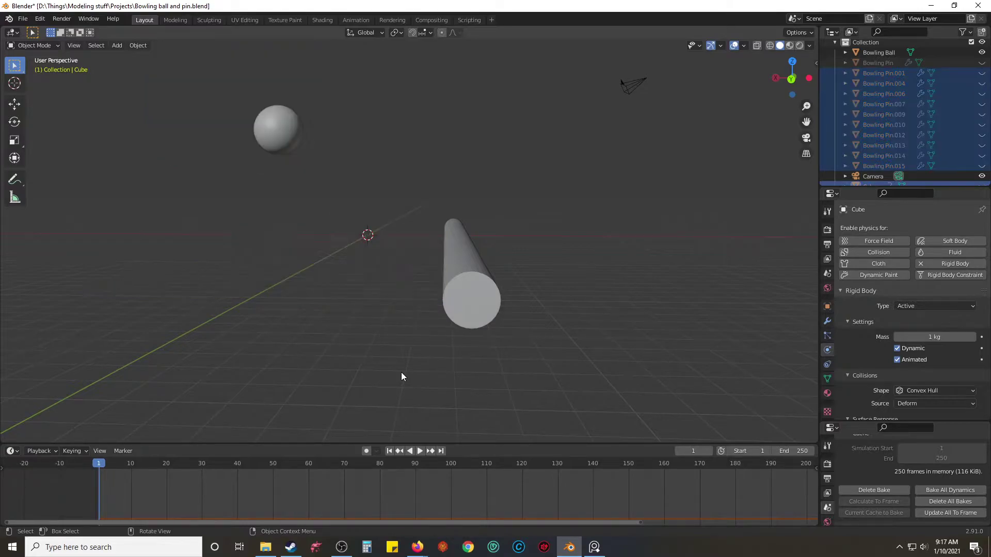
pyautogui.click(298, 138)
pyautogui.press('h')
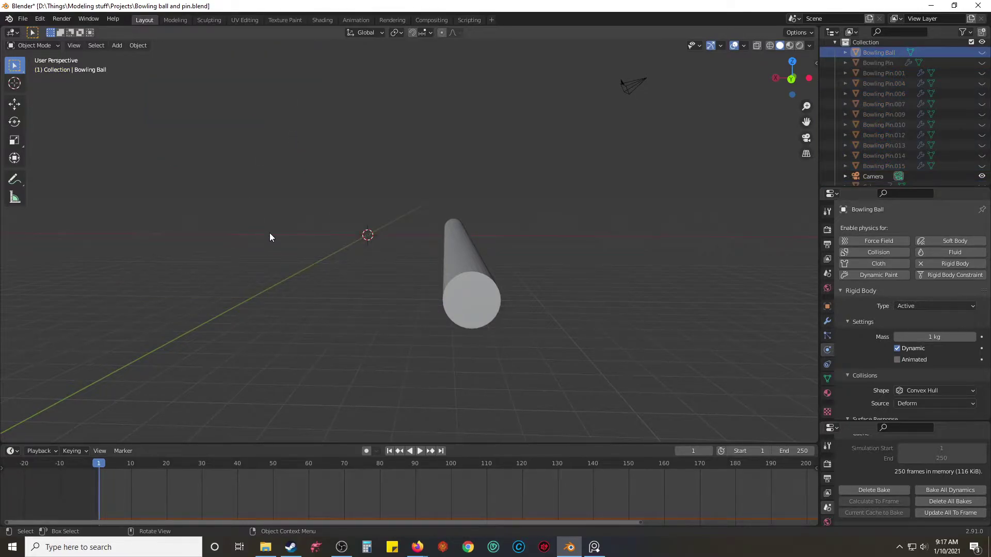
# Step: Reveal all hidden objects, and hide and unhide the original Bowling Pin object
pyautogui.hotkey('alt', 'h')
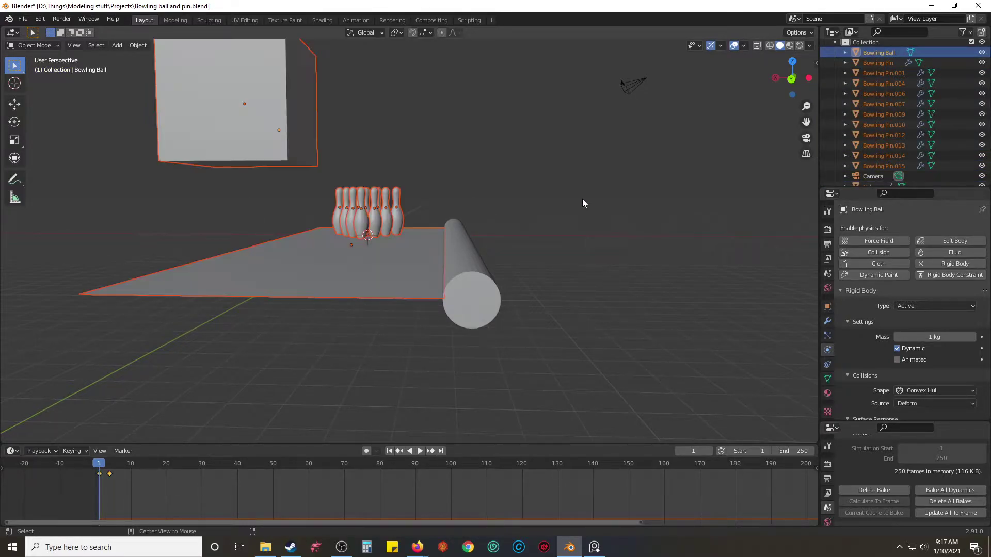
pyautogui.click(582, 199)
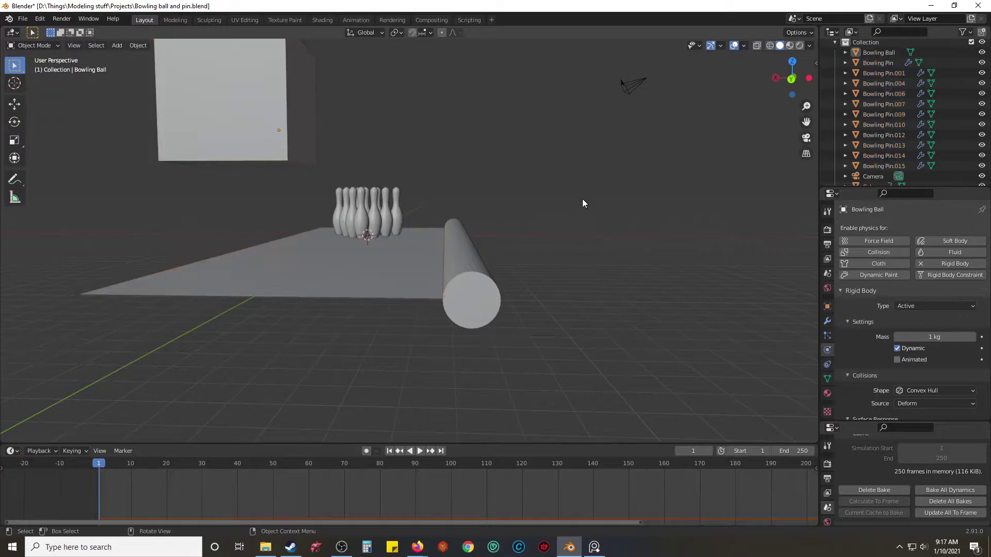
pyautogui.click(884, 62)
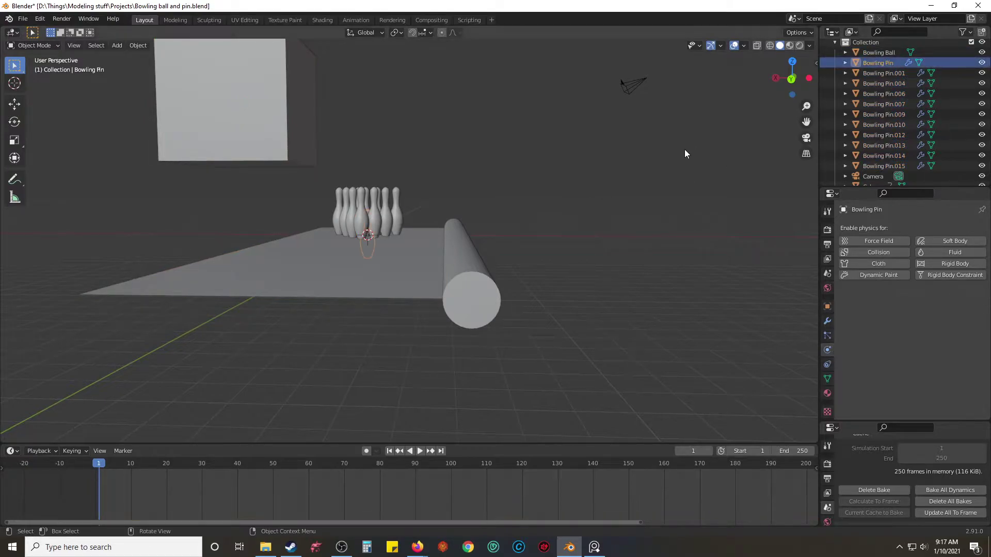
pyautogui.press('h')
pyautogui.hotkey('alt', 'h')
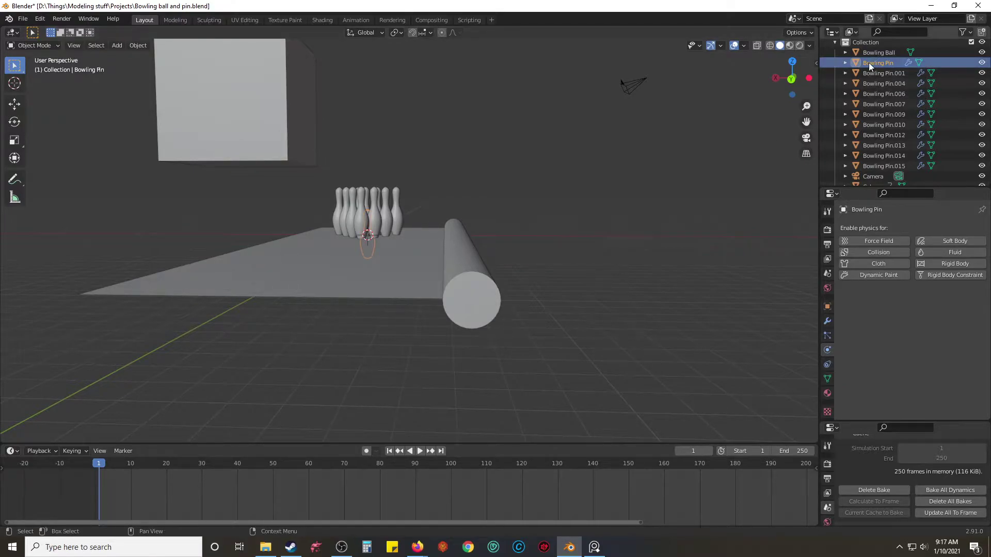
# Step: Hide and reveal the original Bowling Pin, move it well away from the lane, and hide it again
pyautogui.press('h')
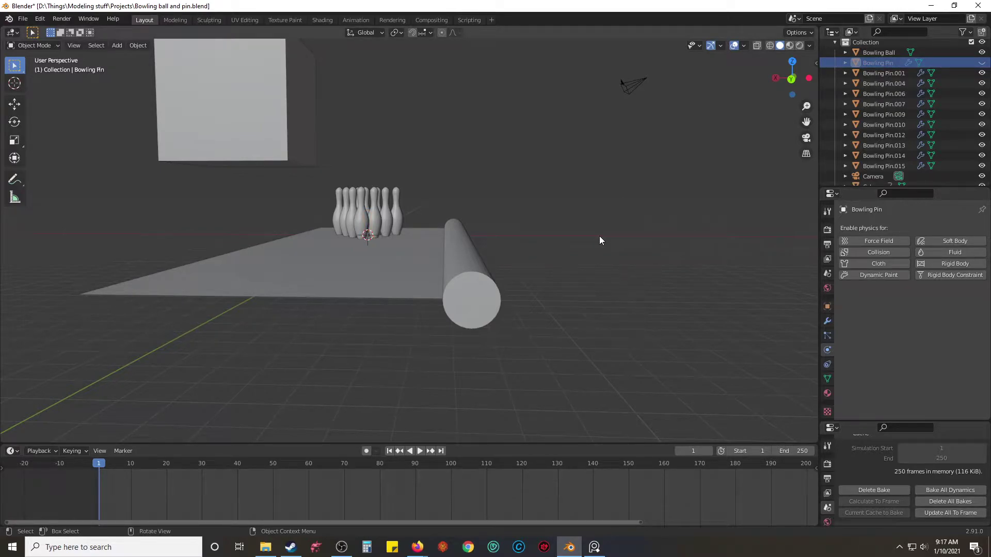
pyautogui.hotkey('alt', 'h')
pyautogui.press('g')
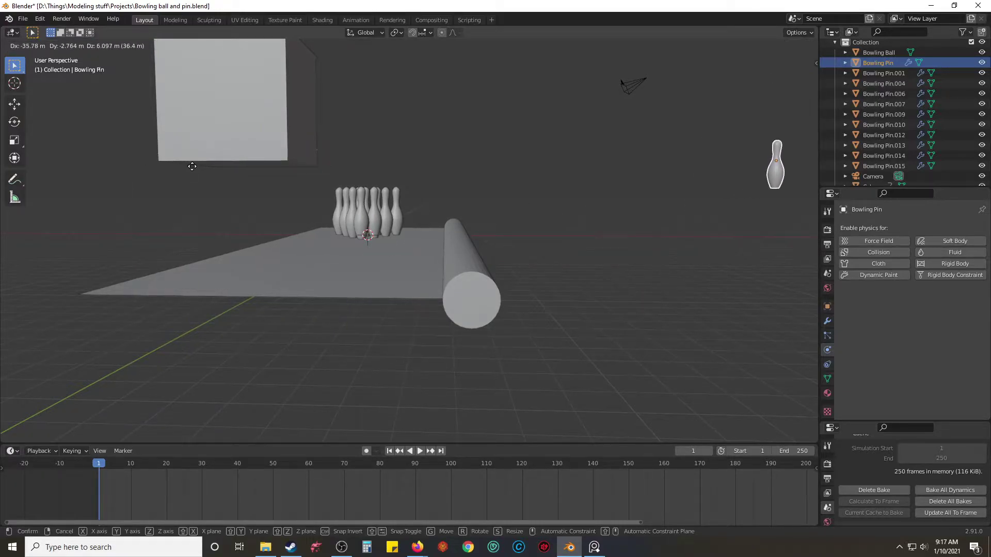
pyautogui.click(157, 195)
pyautogui.press('h')
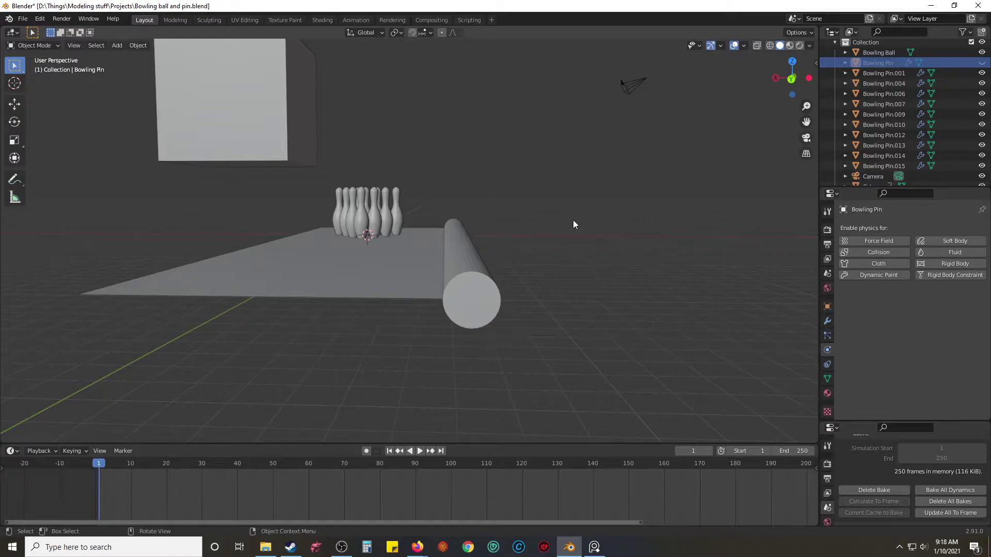
# Step: Hide the cube, the lane, the bowling ball and the remaining pins so that only the cylinder is left in view
pyautogui.moveTo(524, 156)
pyautogui.mouseDown(button='middle')
pyautogui.moveTo(537, 206)
pyautogui.moveTo(529, 202)
pyautogui.moveTo(547, 183)
pyautogui.moveTo(536, 153)
pyautogui.mouseUp(button='middle')
pyautogui.moveTo(211, 96); pyautogui.dragTo(405, 355)
pyautogui.press('h')
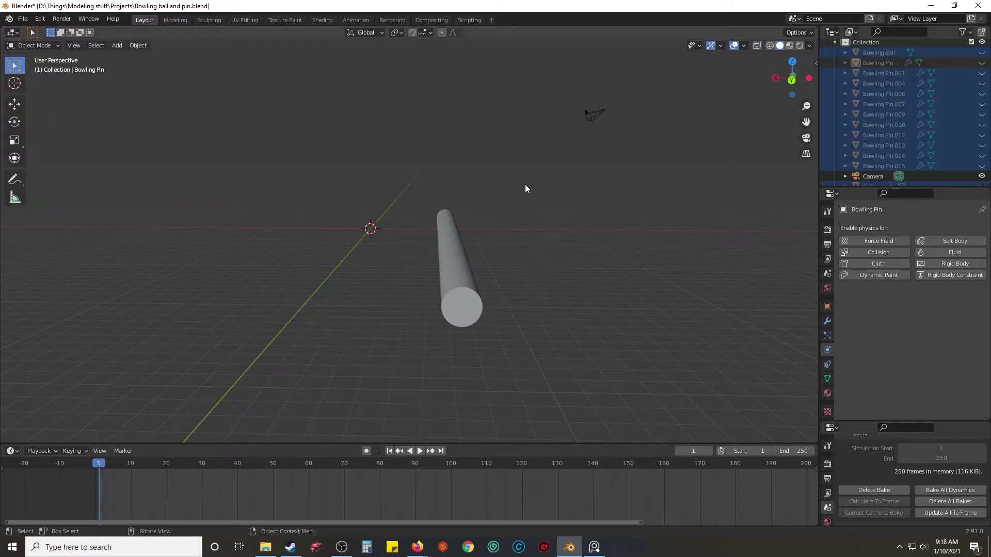
pyautogui.moveTo(520, 245)
pyautogui.mouseDown(button='middle')
pyautogui.moveTo(505, 236)
pyautogui.moveTo(515, 243)
pyautogui.mouseUp(button='middle')
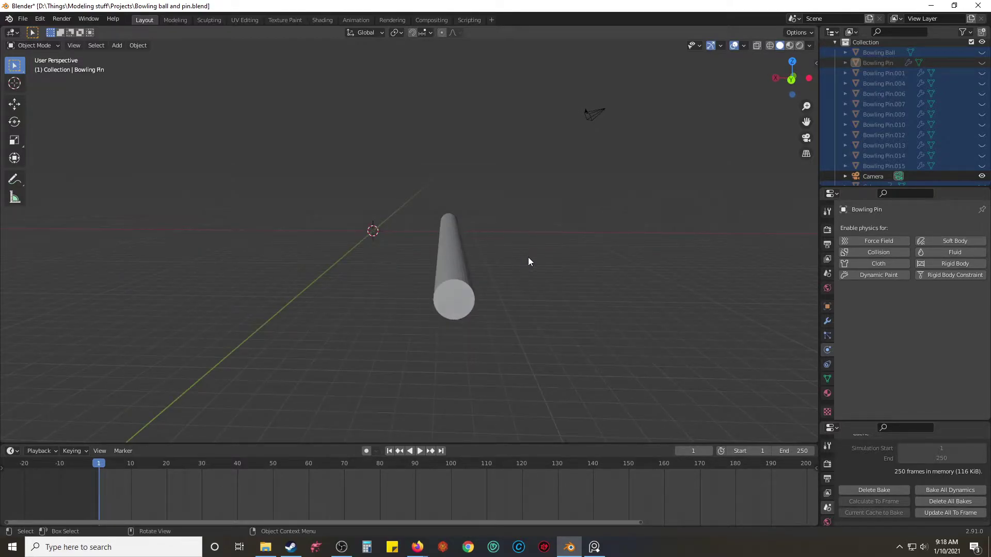
# Step: Open the cylinder's mesh for vertex editing with its near end cap facing the view
pyautogui.click(450, 277)
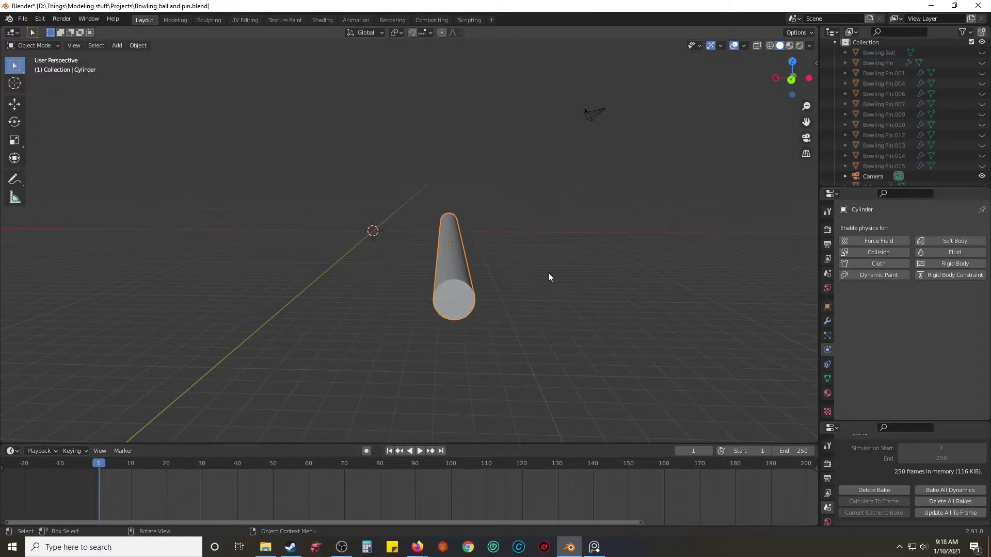
pyautogui.press('Tab')
pyautogui.scroll(2, 555, 273)
pyautogui.moveTo(600, 299); pyautogui.dragTo(596, 288, button='middle')
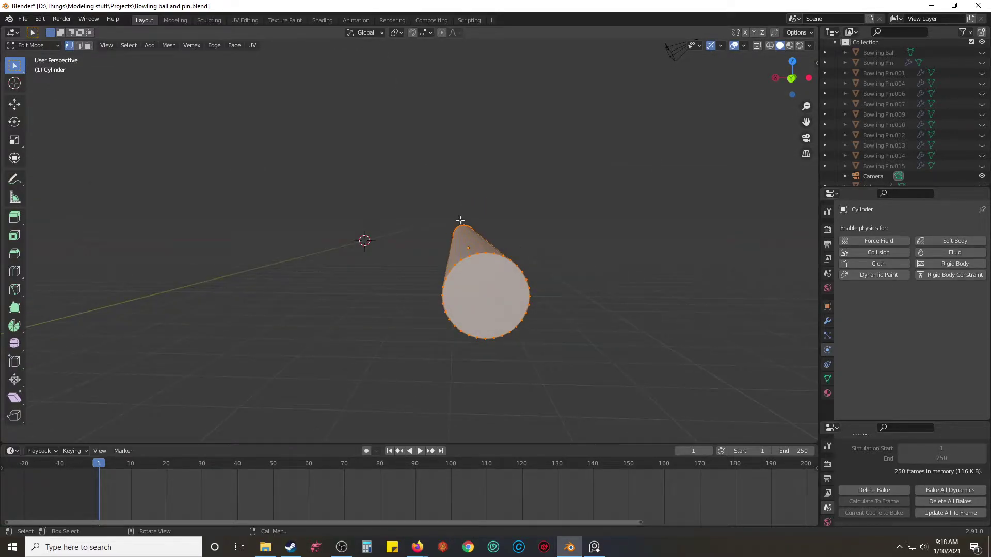
# Step: Try to select the upper half of the cylinder's vertices in perspective view, with and without X-ray
pyautogui.click(542, 295)
pyautogui.moveTo(542, 296); pyautogui.dragTo(430, 233)
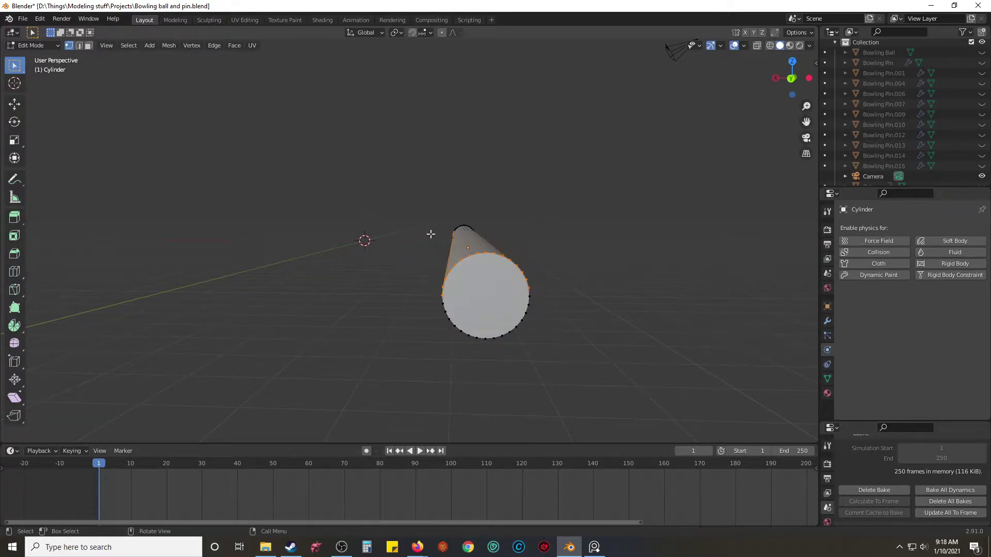
pyautogui.moveTo(595, 301); pyautogui.dragTo(594, 298, button='middle')
pyautogui.click(584, 277)
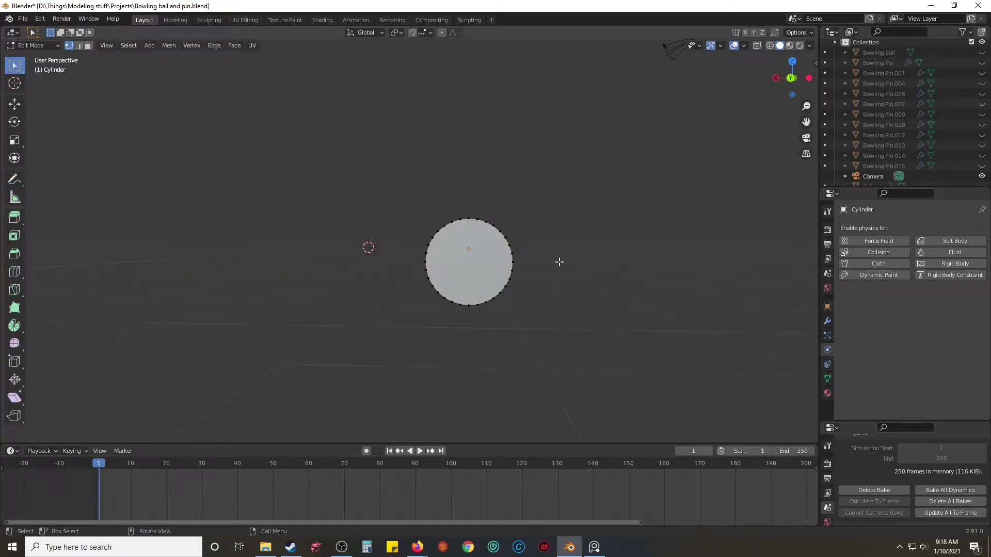
pyautogui.moveTo(526, 257); pyautogui.dragTo(400, 211)
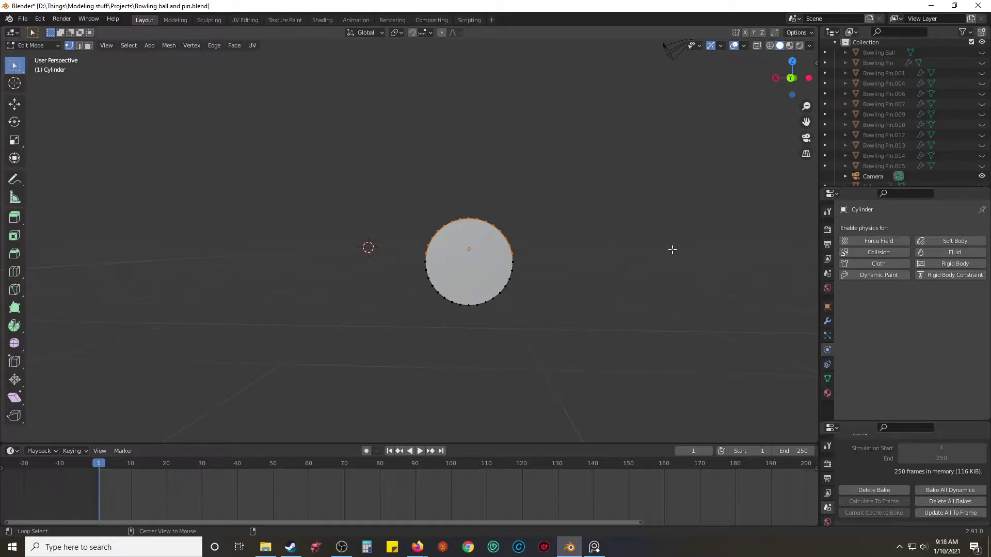
pyautogui.hotkey('alt', 'z')
pyautogui.click(610, 272)
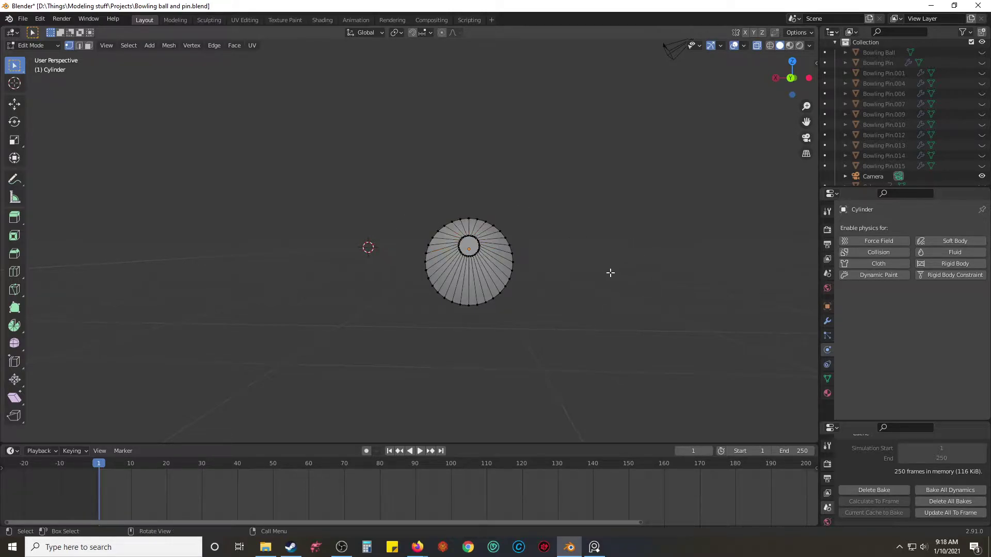
pyautogui.moveTo(547, 261); pyautogui.dragTo(398, 218)
pyautogui.click(545, 252)
pyautogui.hotkey('ctrl', 'z')
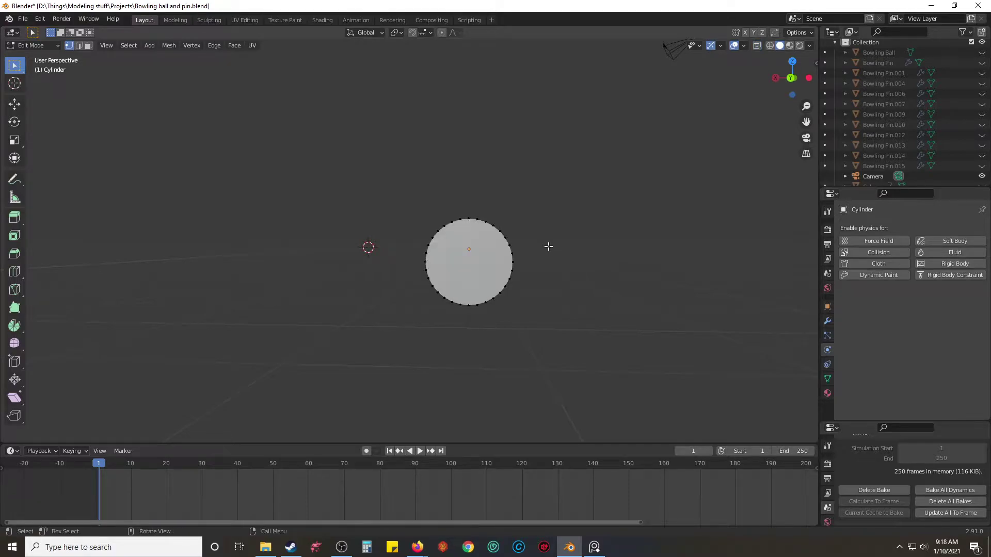
pyautogui.moveTo(538, 253); pyautogui.dragTo(406, 209)
# Step: Delete the vertices of the cylinder's upper half in front orthographic view, leaving an open half-pipe
pyautogui.press('KP_1')
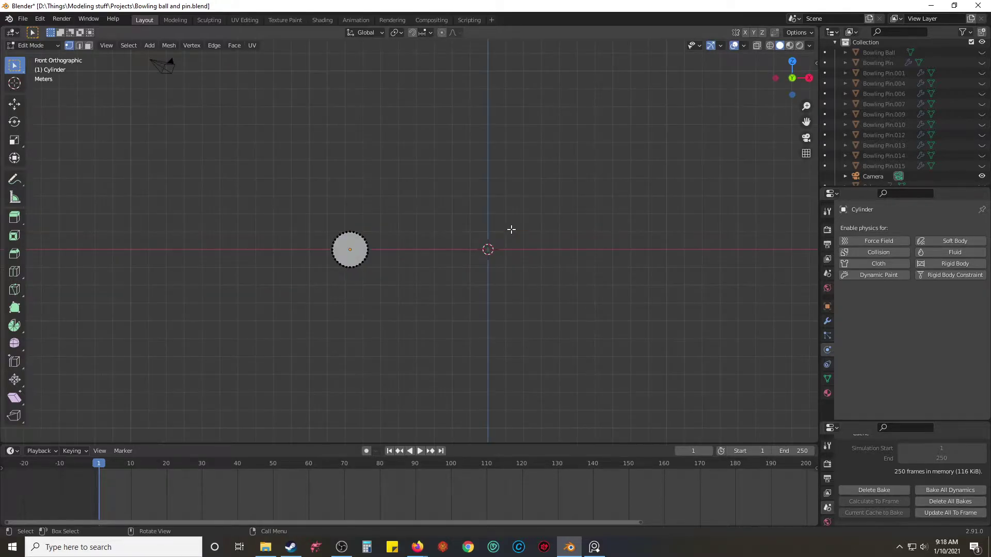
pyautogui.scroll(5, 425, 246)
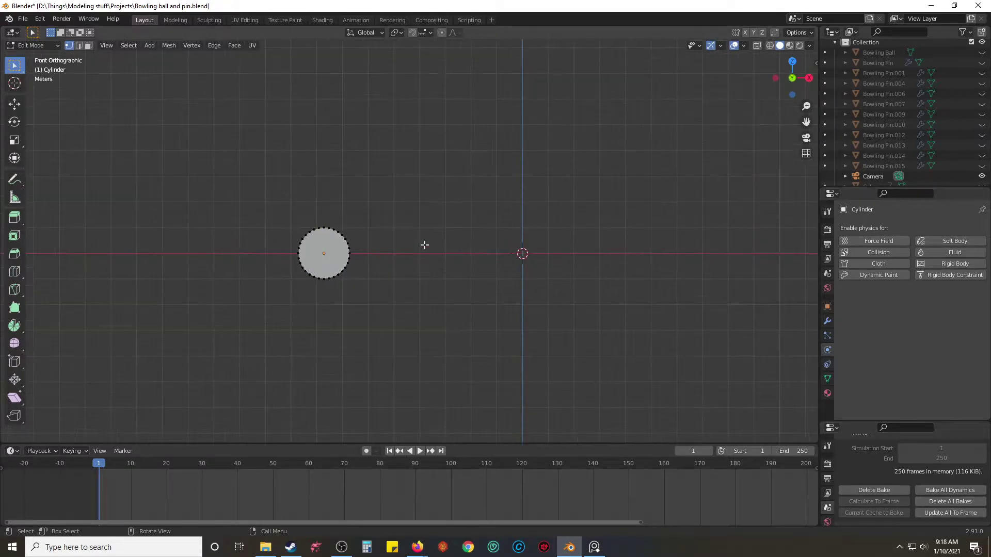
pyautogui.scroll(1, 426, 246)
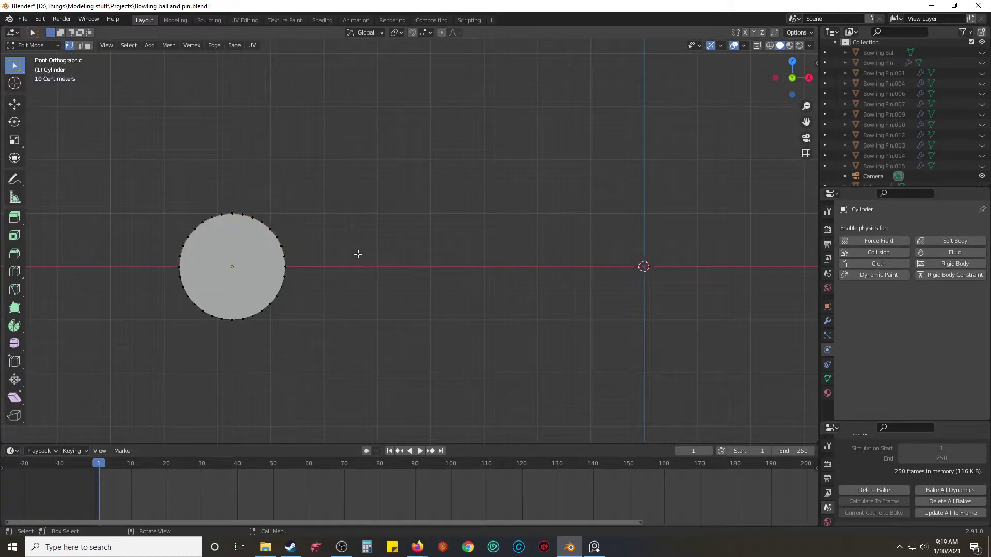
pyautogui.moveTo(313, 264); pyautogui.dragTo(155, 201)
pyautogui.press('x')
pyautogui.click(384, 225)
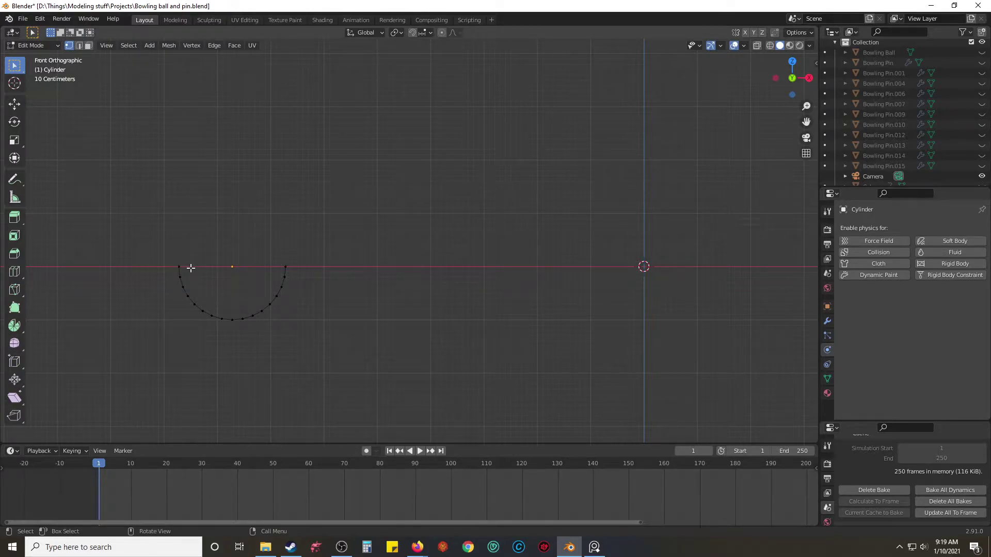
# Step: Examine the half-pipe in X-ray, Material Preview and Rendered shading, and return the viewport to solid shading
pyautogui.moveTo(344, 226); pyautogui.dragTo(363, 239, button='middle')
pyautogui.hotkey('alt', 'z')
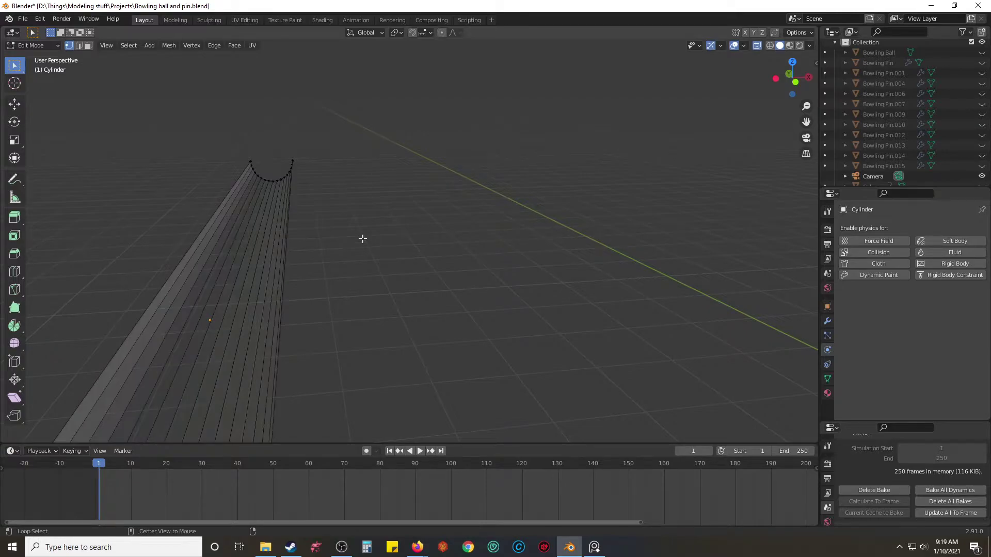
pyautogui.hotkey('alt', 'z')
pyautogui.scroll(-6, 363, 238)
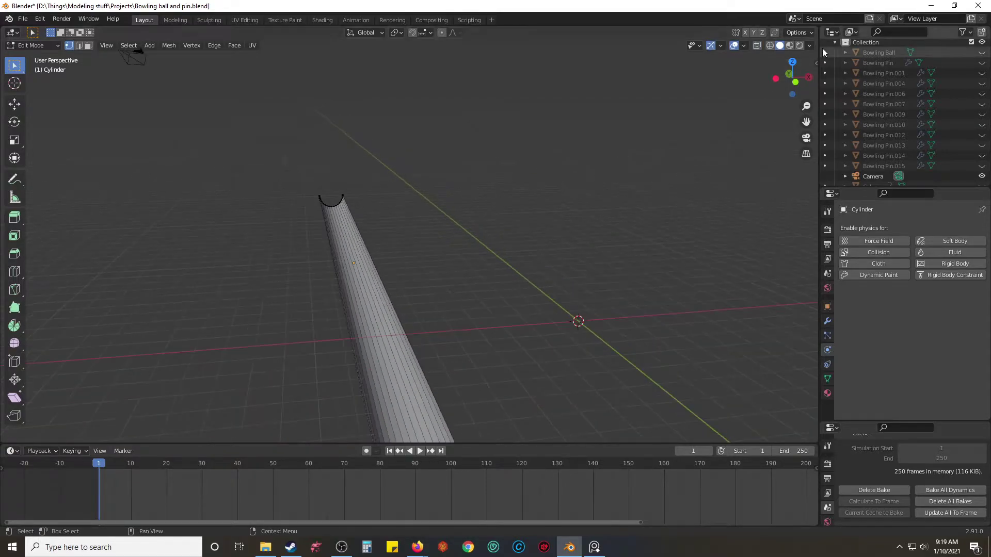
pyautogui.click(789, 46)
pyautogui.scroll(-3, 500, 224)
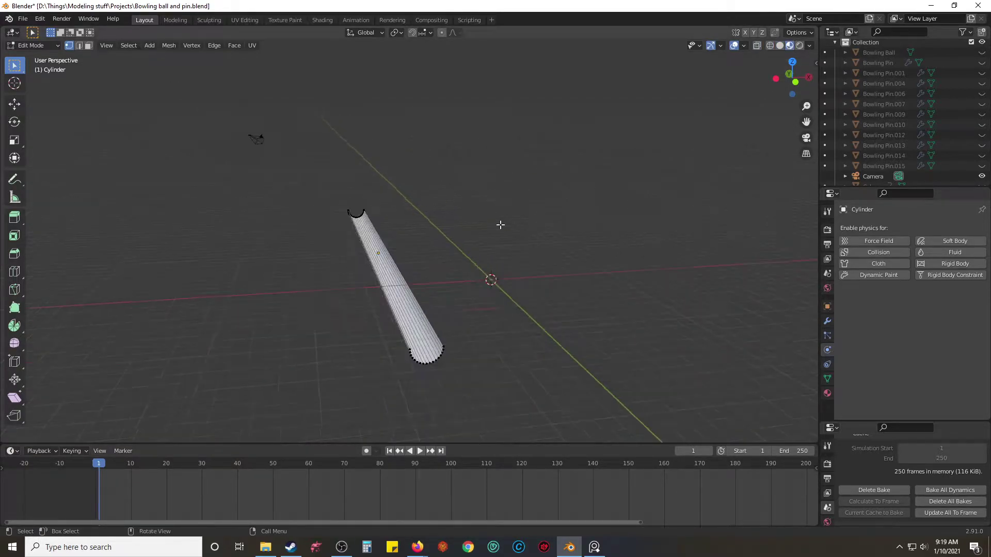
pyautogui.scroll(3, 441, 276)
pyautogui.scroll(-2, 441, 276)
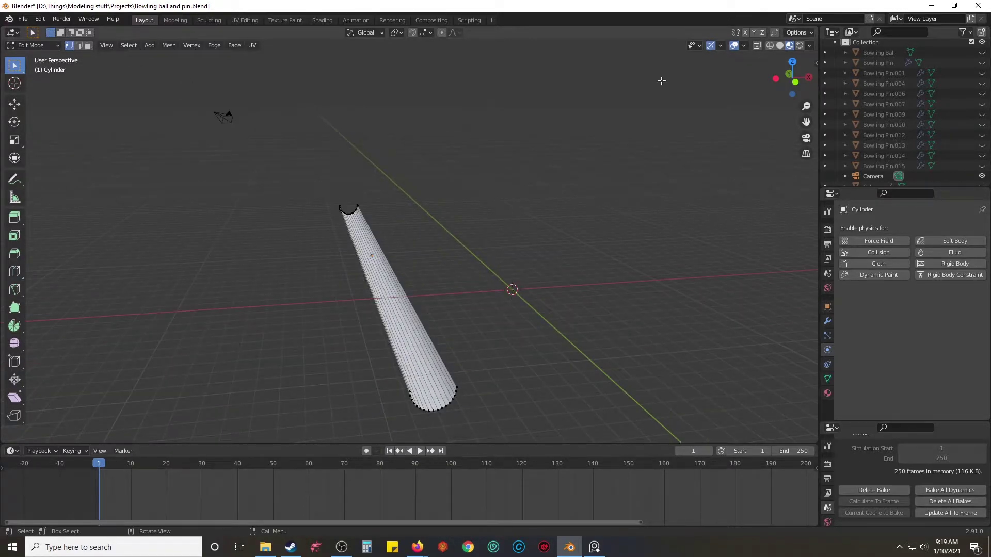
pyautogui.click(799, 45)
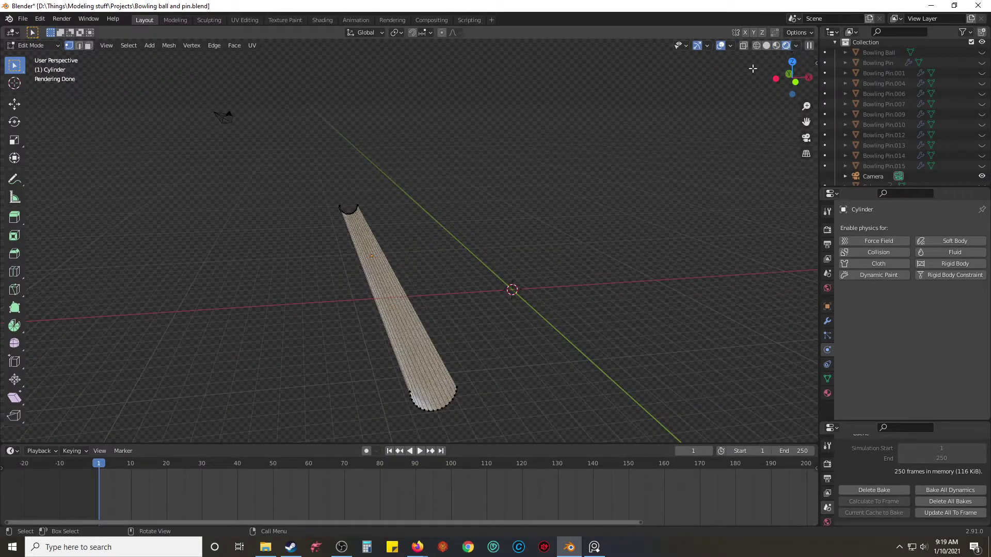
pyautogui.click(767, 46)
pyautogui.scroll(2, 480, 314)
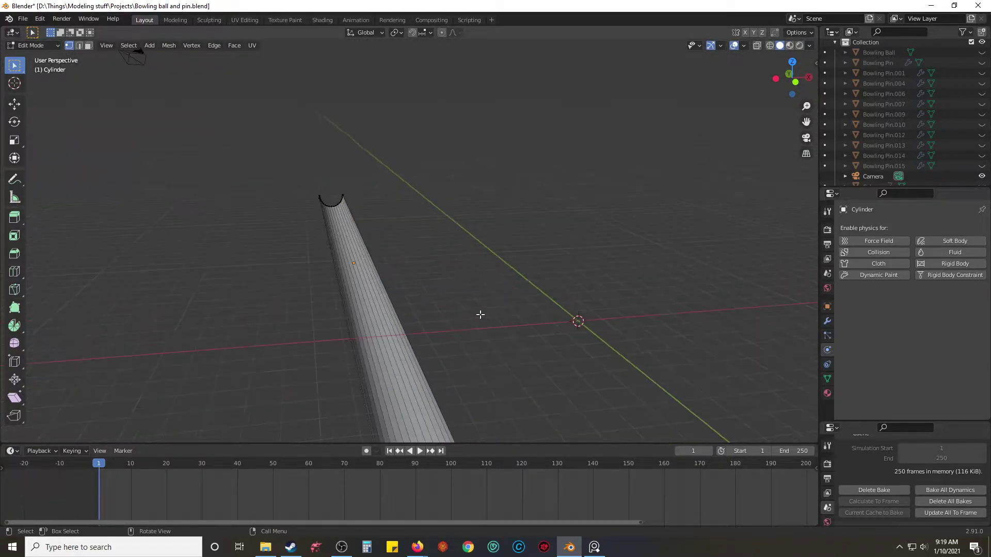
pyautogui.scroll(-2, 480, 314)
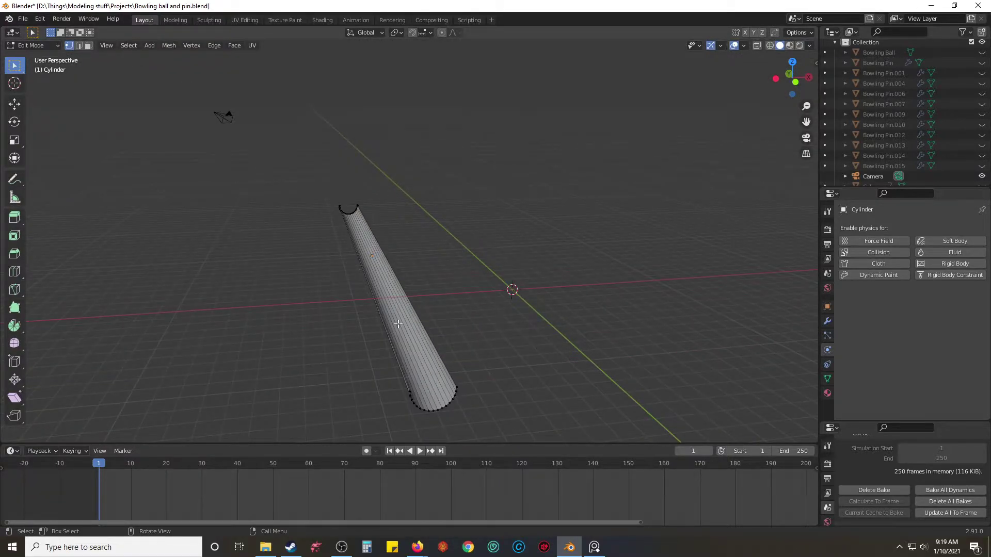
# Step: Subdivide the half-pipe's entire mesh with one cut
pyautogui.press('a')
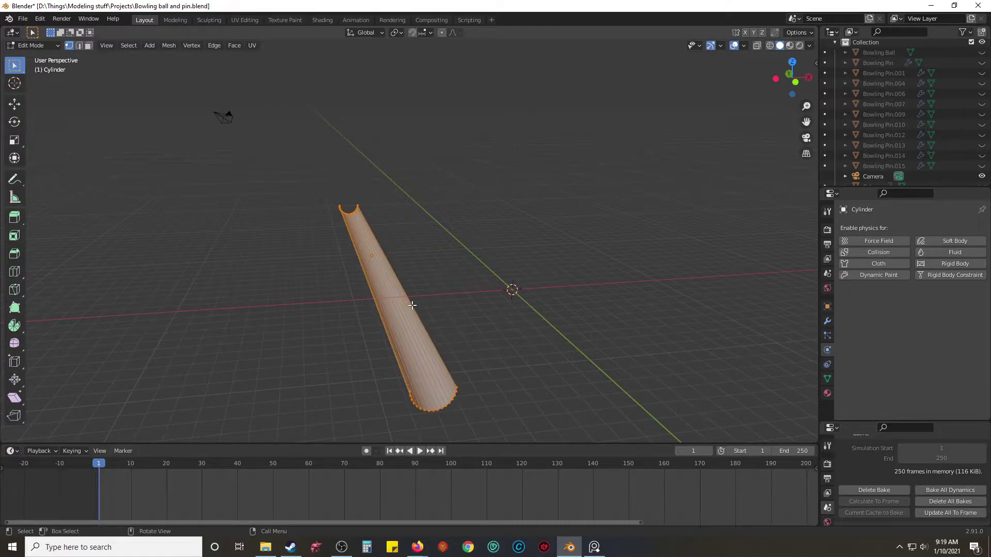
pyautogui.press('Tab')
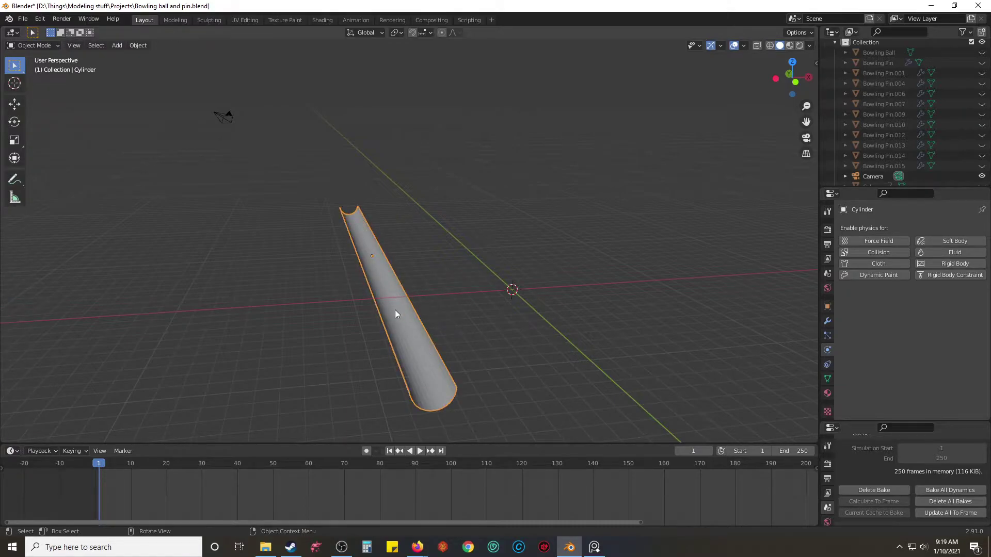
pyautogui.scroll(4, 415, 304)
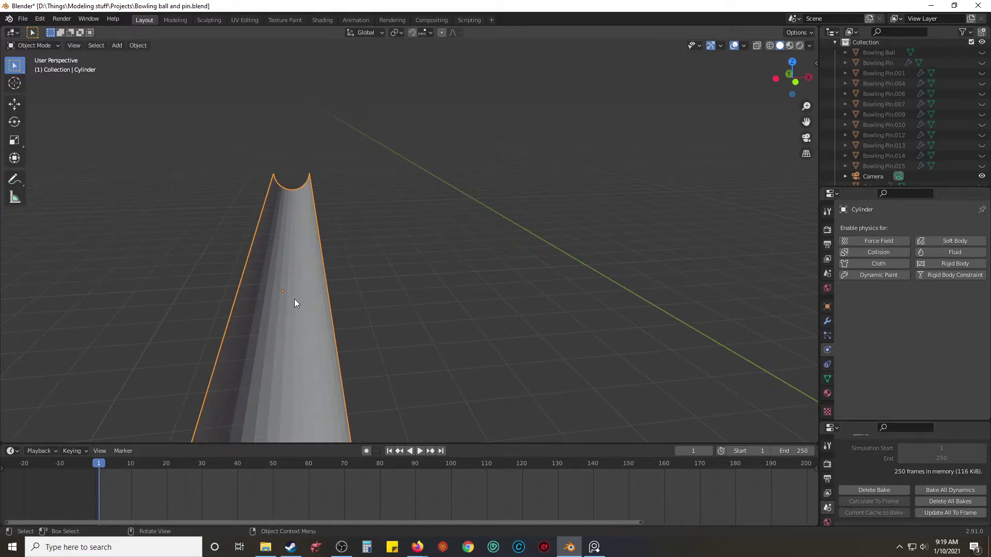
pyautogui.rightClick(294, 303)
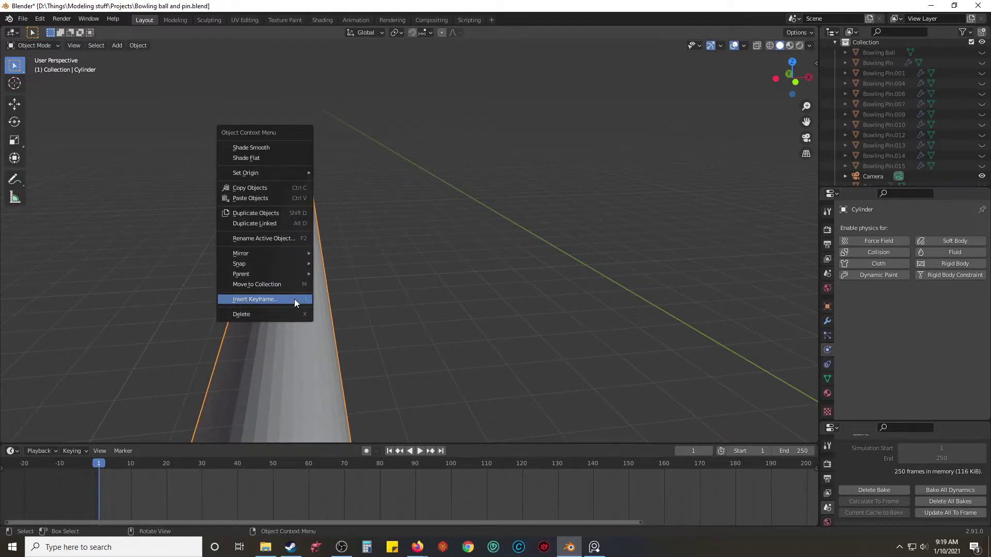
pyautogui.rightClick(301, 318)
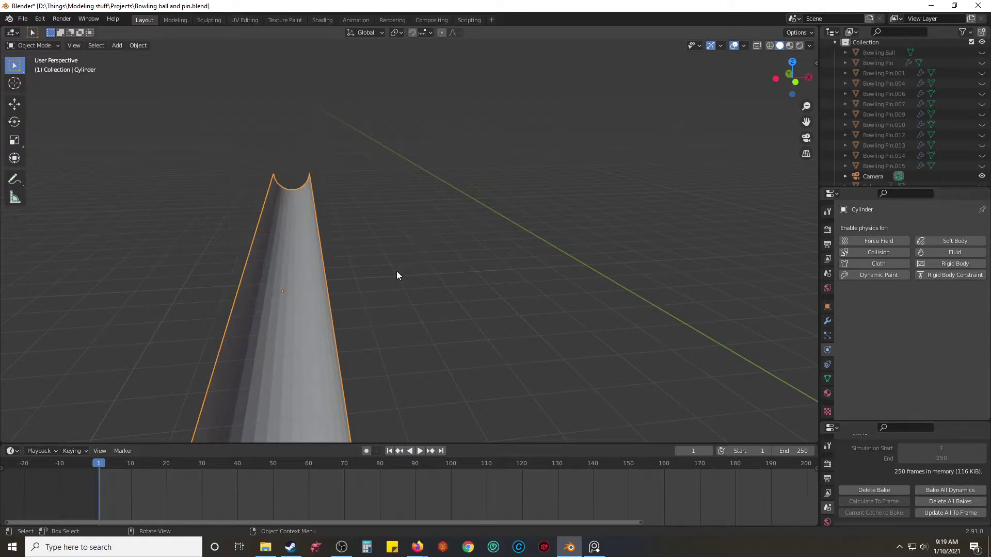
pyautogui.press('Tab')
pyautogui.press('Tab')
pyautogui.press('Tab')
pyautogui.rightClick(302, 316)
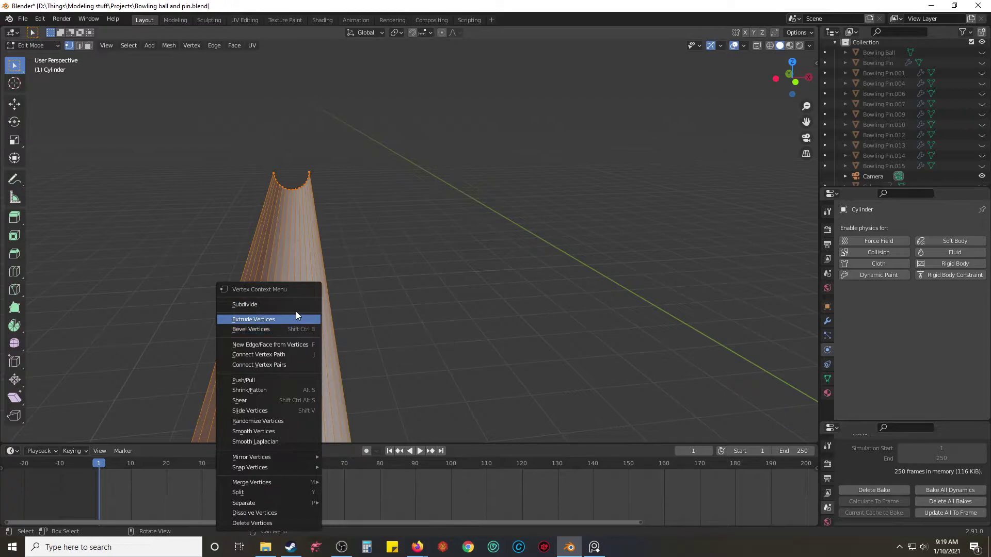
pyautogui.click(295, 305)
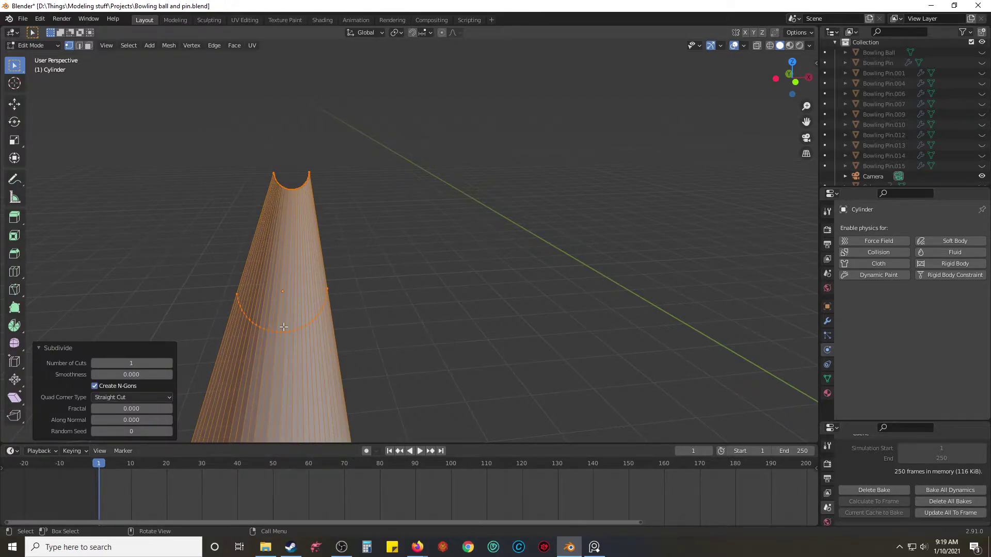
# Step: Apply flat shading to the half-pipe in Object Mode
pyautogui.press('Tab')
pyautogui.rightClick(303, 307)
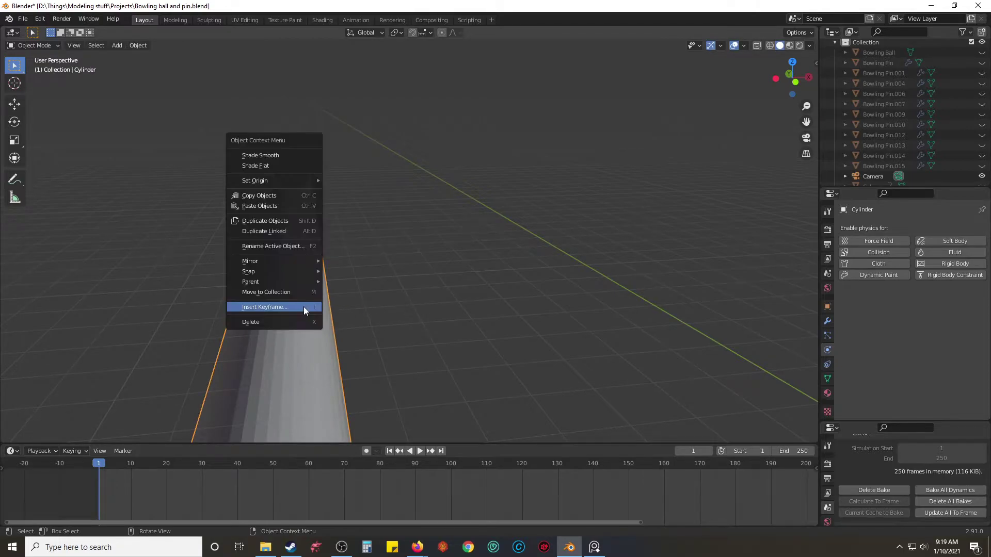
pyautogui.click(279, 165)
pyautogui.press('Tab')
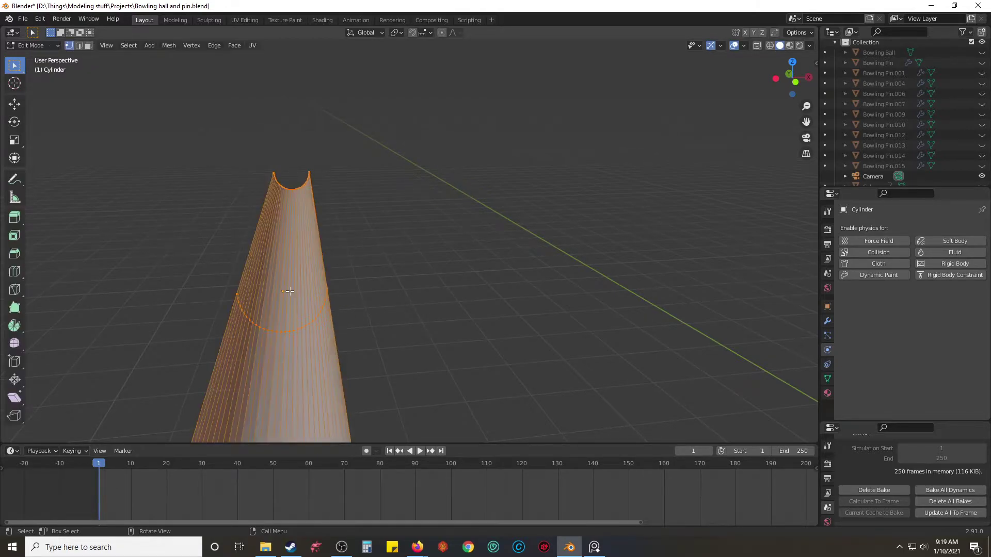
# Step: Apply smooth shading to the half-pipe in Object Mode and check its surface along the full length
pyautogui.press('Tab')
pyautogui.rightClick(293, 296)
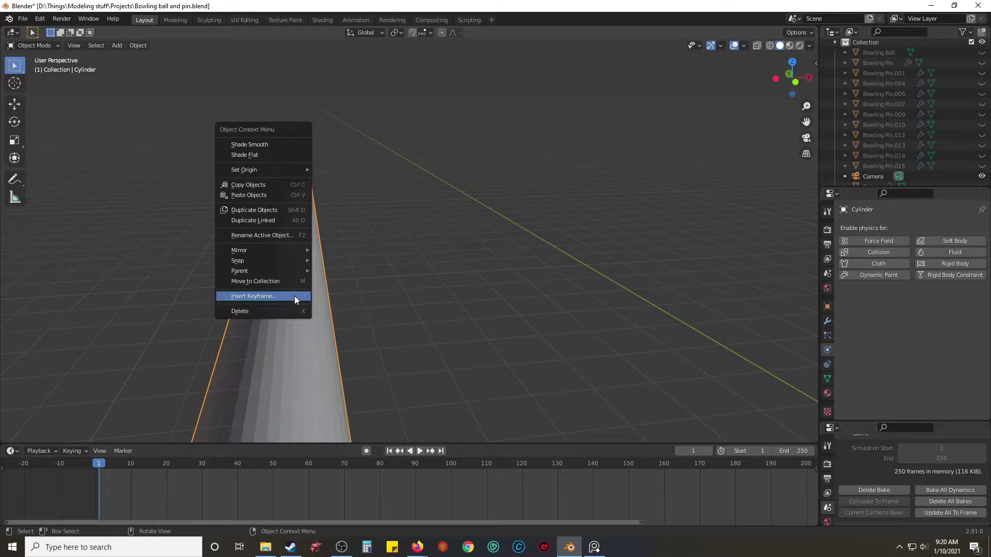
pyautogui.click(269, 145)
pyautogui.moveTo(306, 260); pyautogui.dragTo(336, 217, button='middle')
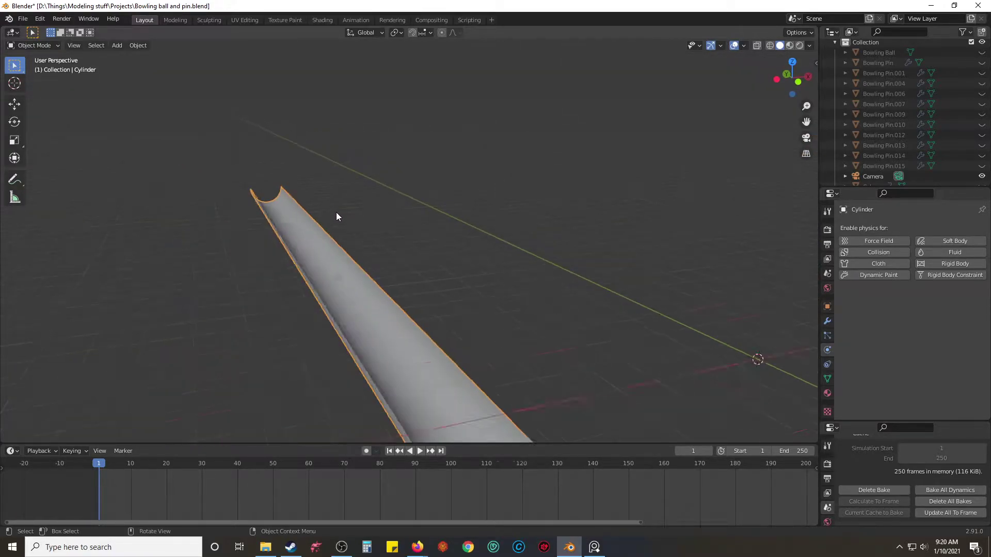
pyautogui.scroll(-5, 336, 217)
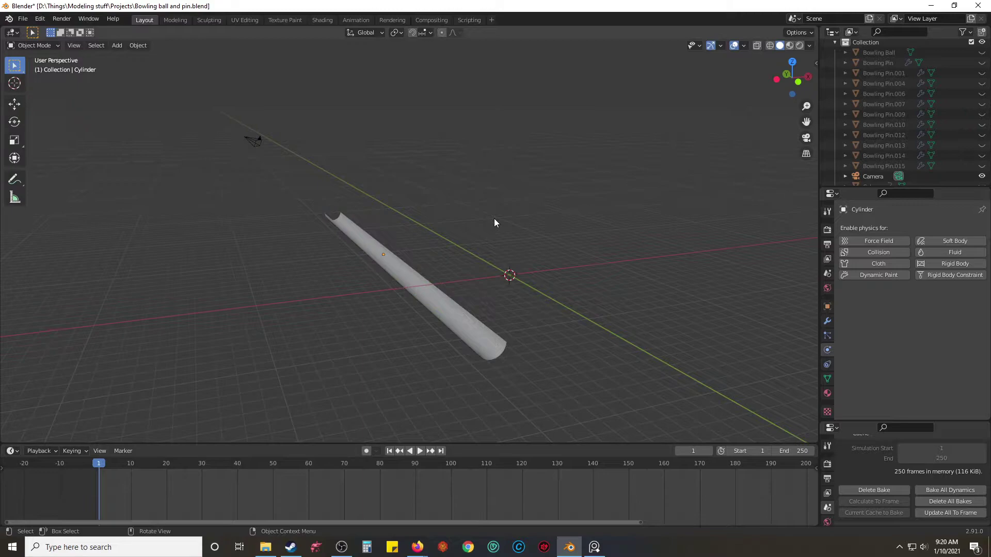
# Step: Unhide all scene objects and view the half-pipe alongside the pins and bowling ball from the front and side
pyautogui.hotkey('alt', 'h')
pyautogui.click(641, 265)
pyautogui.scroll(3, 639, 239)
pyautogui.moveTo(279, 265); pyautogui.dragTo(306, 254, button='middle')
pyautogui.moveTo(327, 298)
pyautogui.mouseDown(button='middle')
pyautogui.moveTo(353, 316)
pyautogui.moveTo(336, 305)
pyautogui.mouseUp(button='middle')
pyautogui.press('KP_1')
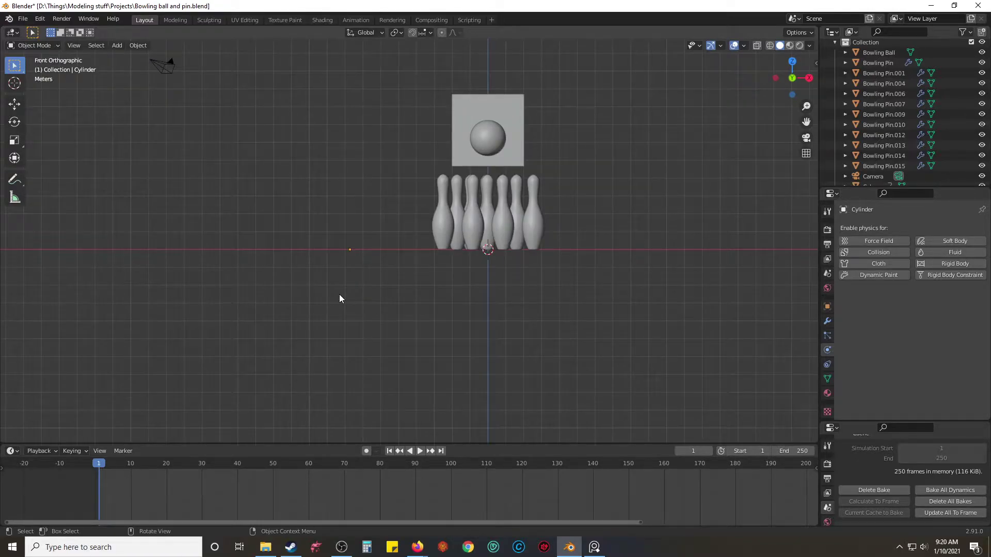
pyautogui.press('KP_3')
pyautogui.press('KP_1')
pyautogui.moveTo(340, 298); pyautogui.dragTo(490, 291, button='middle')
# Step: Try moving the half-pipe along the global X axis and check how its edge meets the bowling lane
pyautogui.click(354, 272)
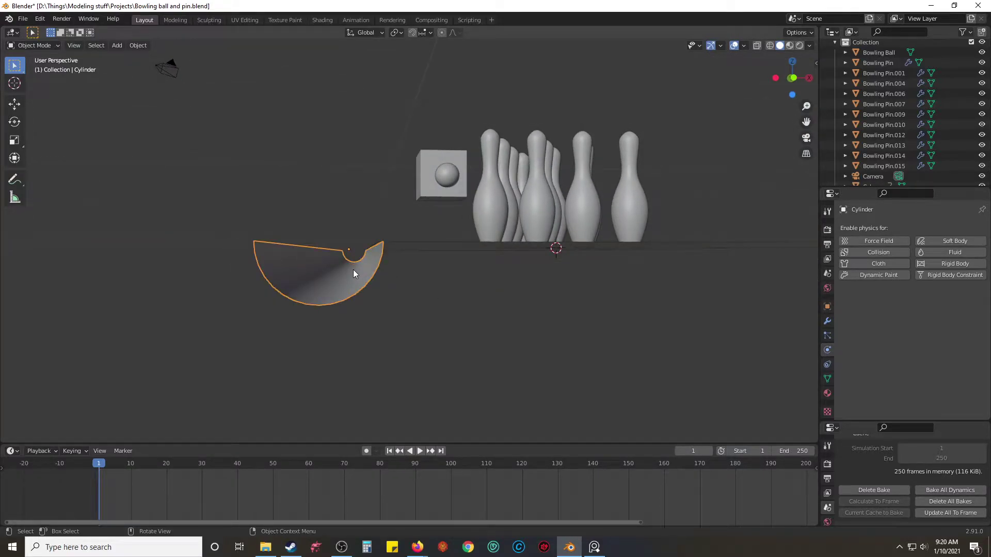
pyautogui.press('g')
pyautogui.press('y')
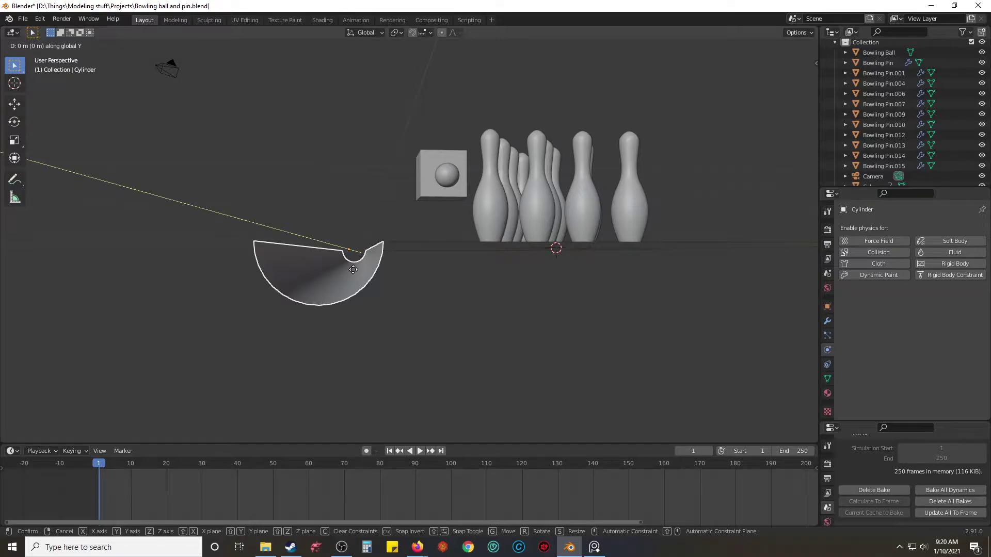
pyautogui.press('x')
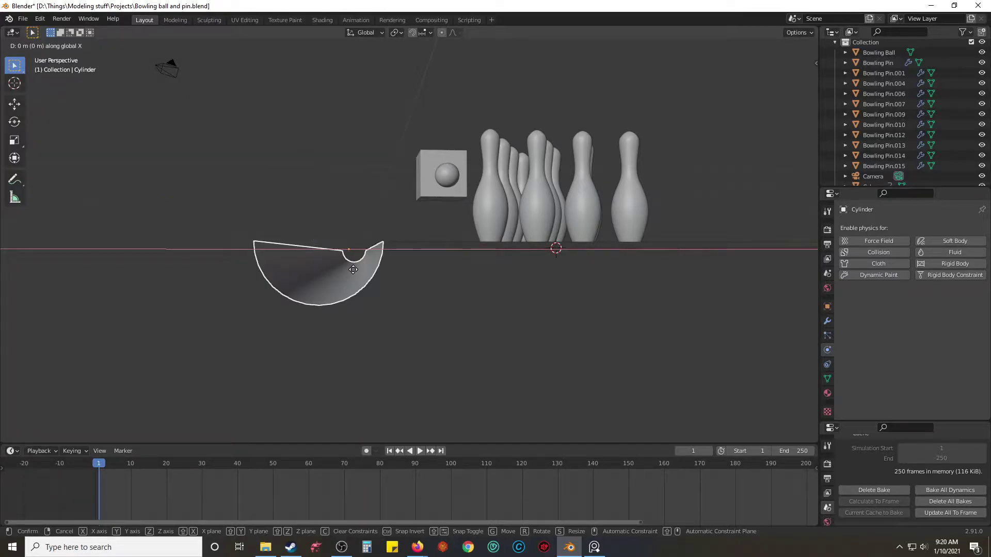
pyautogui.click(353, 269)
pyautogui.click(415, 281)
pyautogui.moveTo(415, 280); pyautogui.dragTo(418, 283, button='middle')
pyautogui.scroll(4, 418, 284)
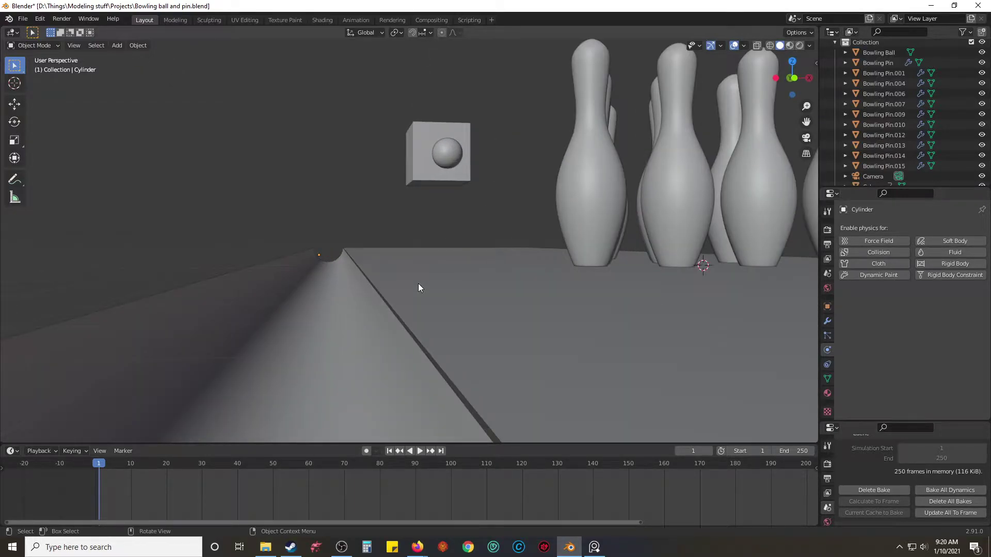
pyautogui.scroll(-2, 419, 284)
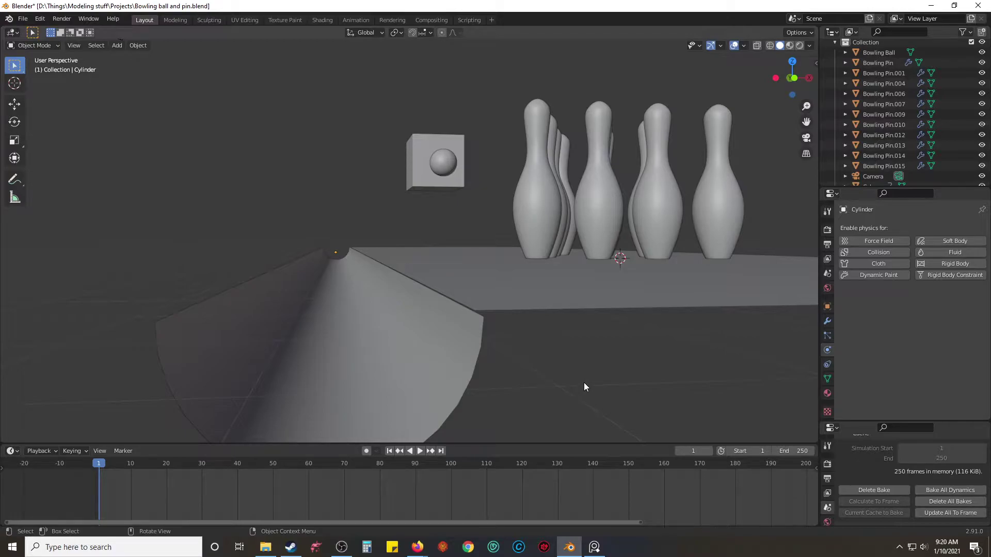
# Step: Check the lane, pins and half-pipe through the camera in Rendered shading, and return the viewport to solid shading
pyautogui.click(800, 46)
pyautogui.press('KP_0')
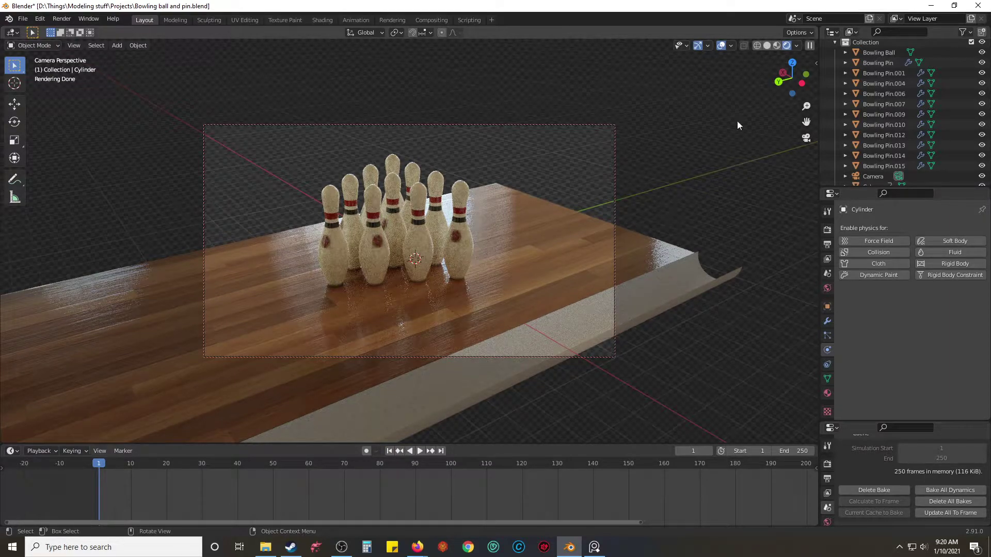
pyautogui.click(769, 47)
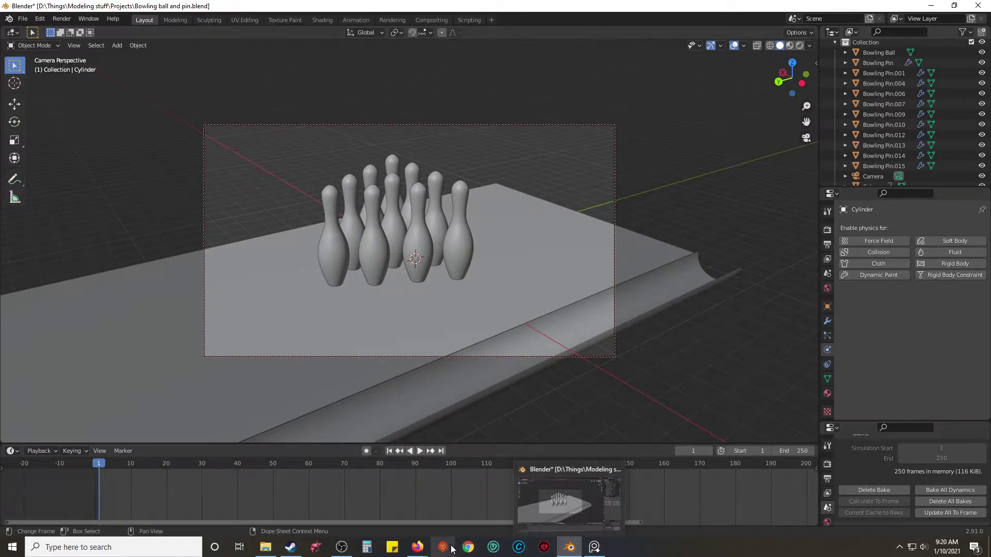
# Step: Switch to Firefox and open the bookmarked Poliigon site in a new tab
pyautogui.moveTo(420, 551)
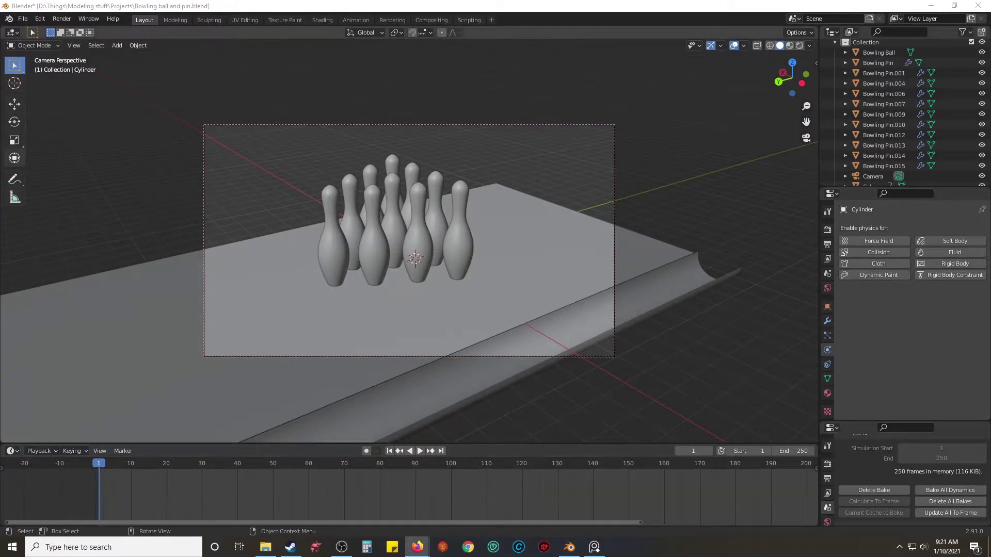
pyautogui.moveTo(0, 155); pyautogui.dragTo(614, 0)
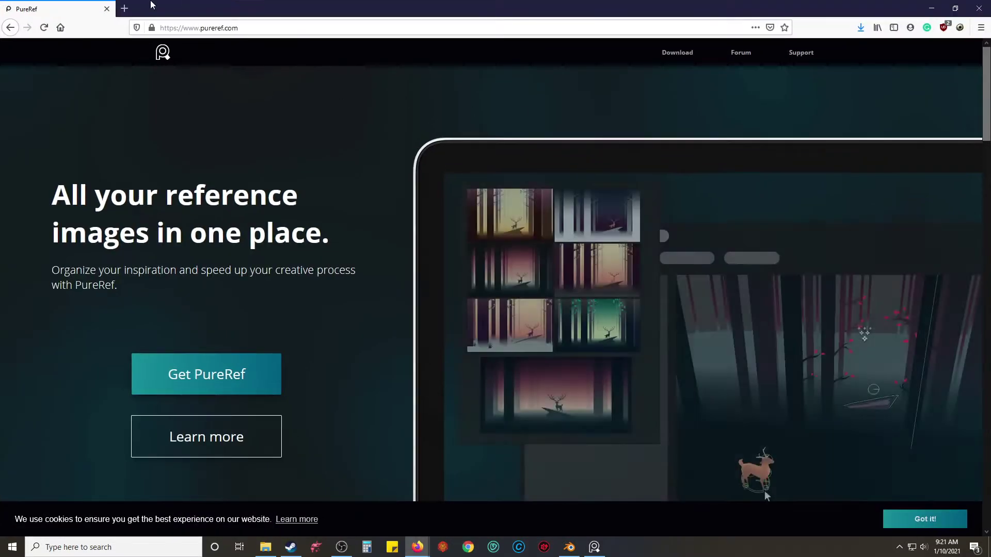
pyautogui.click(130, 8)
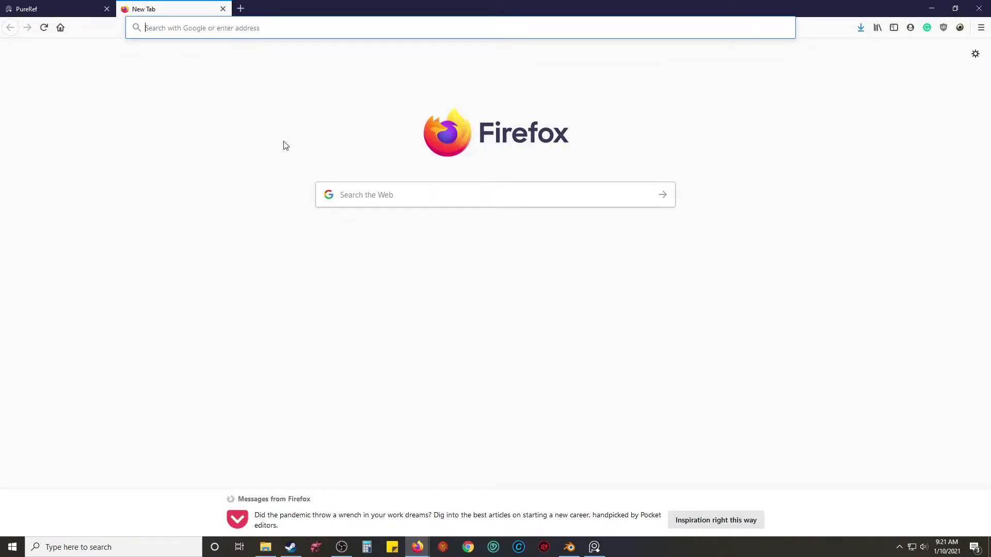
pyautogui.click(877, 28)
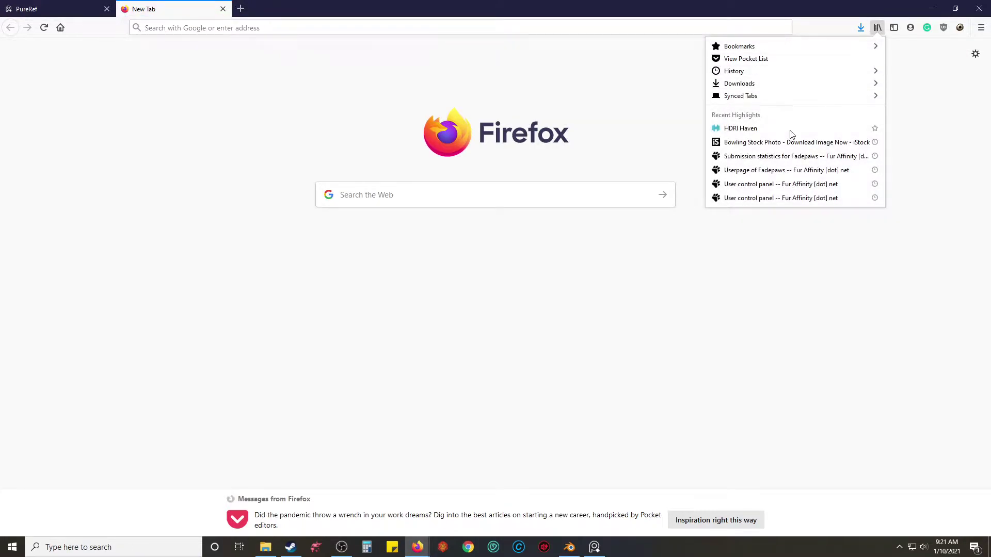
pyautogui.click(789, 50)
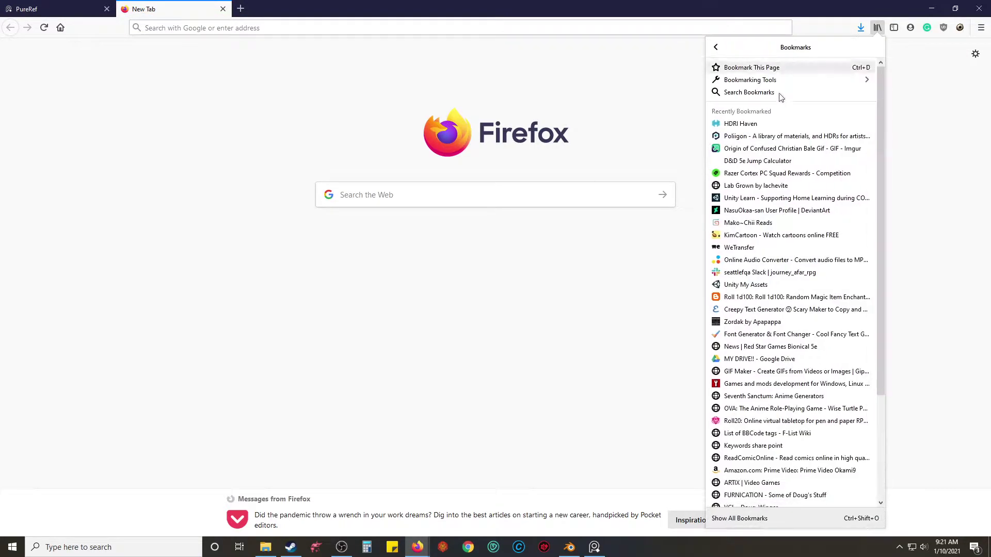
pyautogui.click(780, 136)
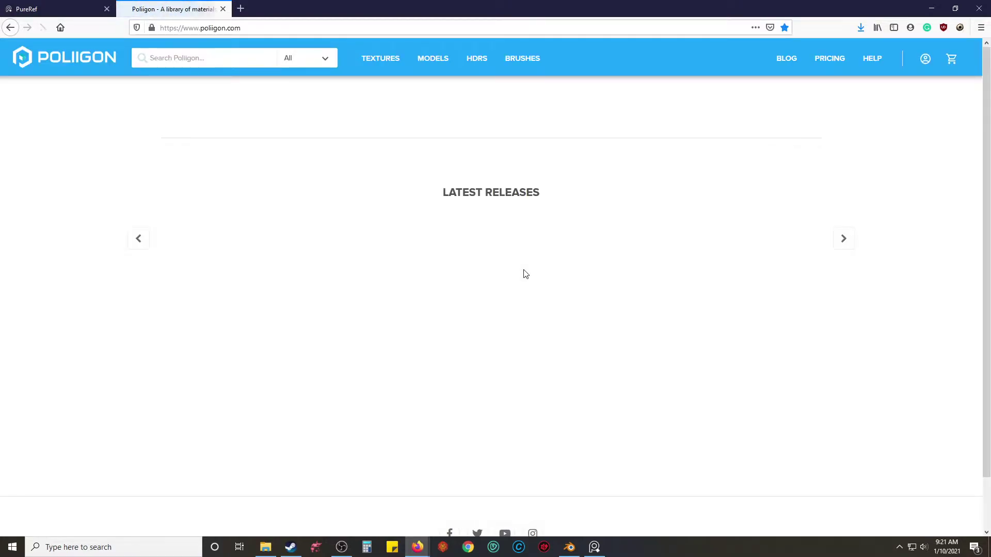
# Step: Open Poliigon's texture library and refine it to free textures
pyautogui.click(382, 65)
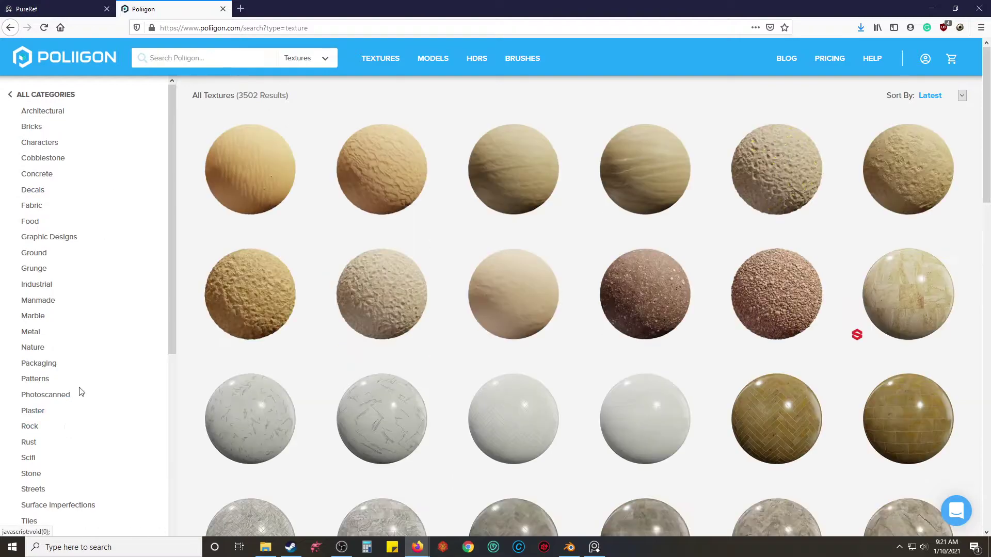
pyautogui.scroll(-5, 78, 394)
pyautogui.click(16, 304)
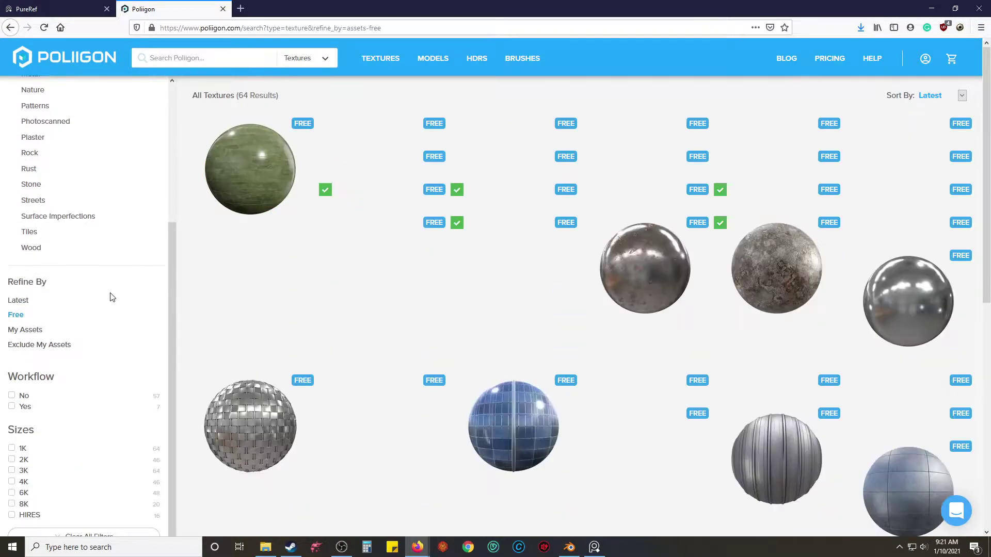
# Step: Look through the free textures in the Plaster, Rust and Rock categories
pyautogui.scroll(3, 103, 292)
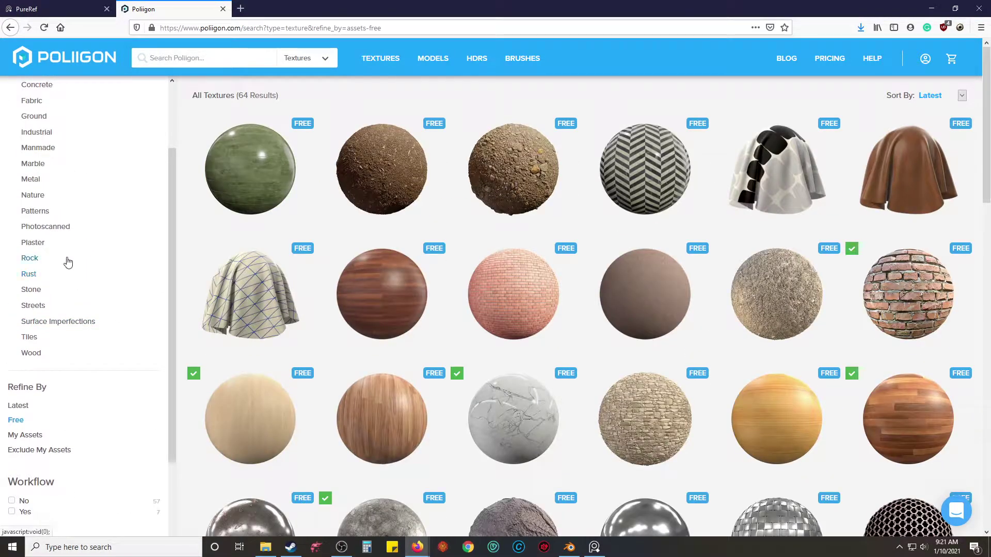
pyautogui.click(64, 247)
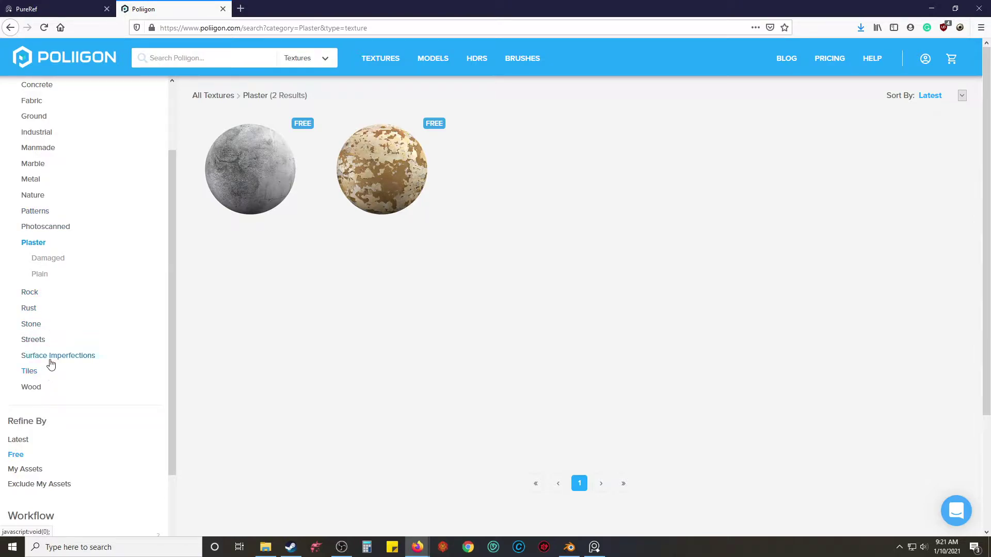
pyautogui.click(42, 309)
pyautogui.click(33, 261)
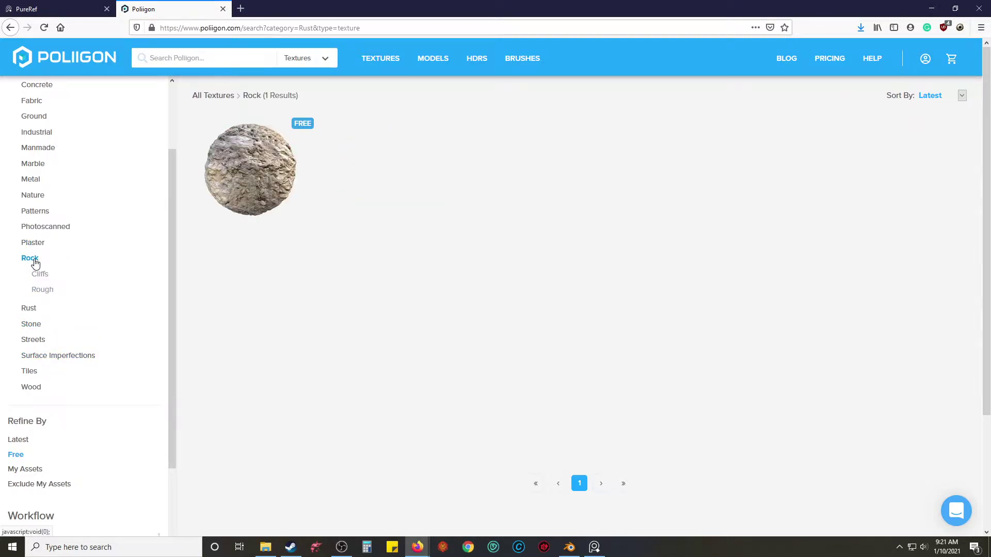
pyautogui.scroll(1, 36, 270)
pyautogui.scroll(1, 55, 261)
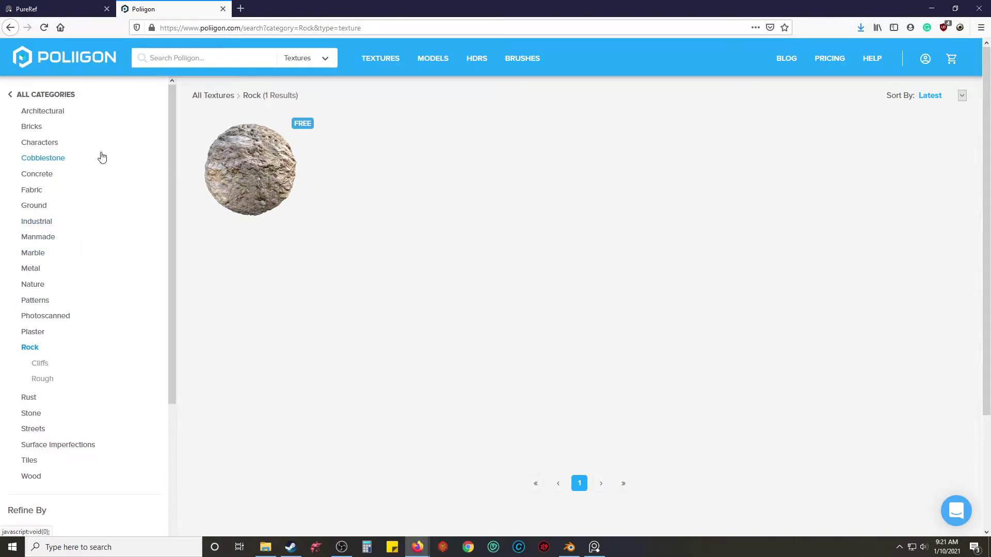
# Step: Look through the free Characters, Fabric, Ground, Industrial and Manmade textures, previewing individual materials
pyautogui.click(66, 143)
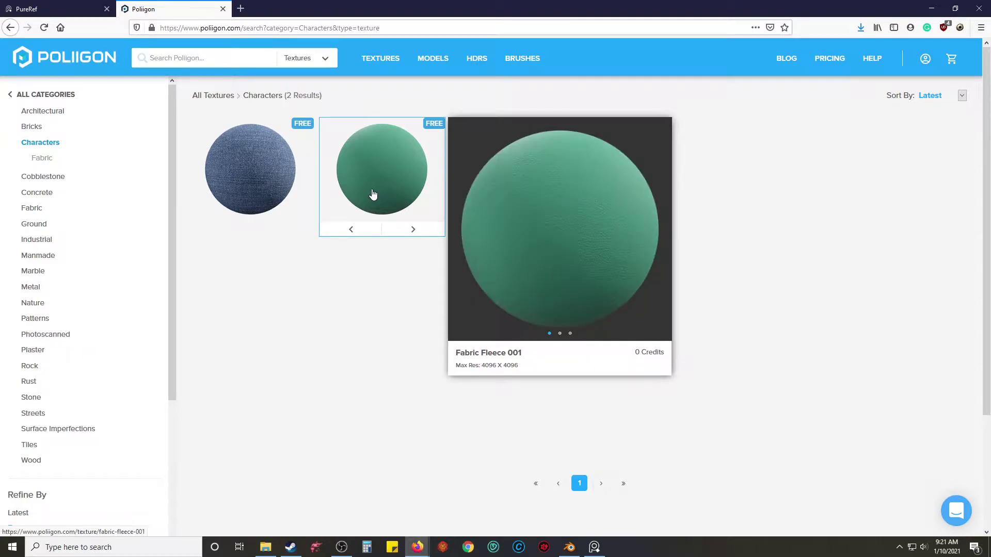
pyautogui.moveTo(294, 184)
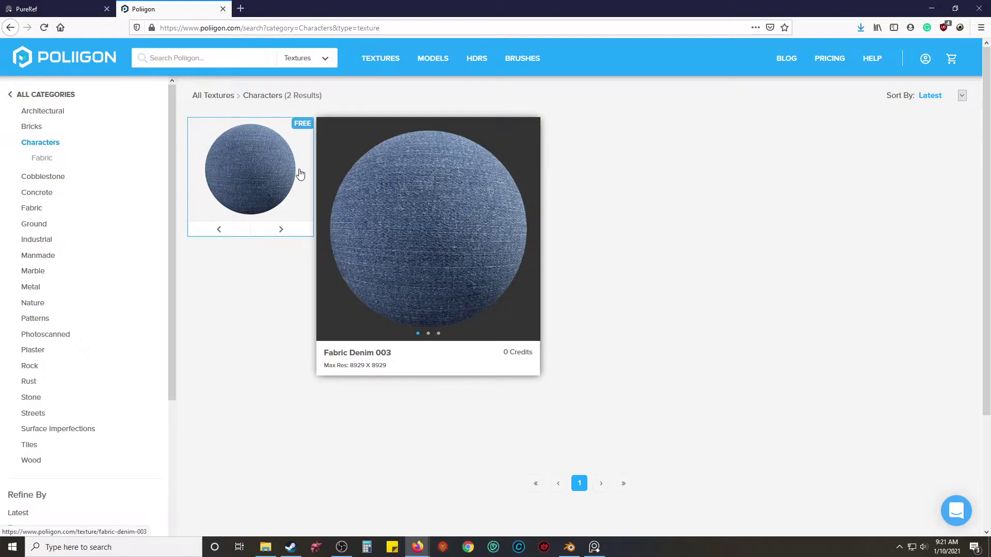
pyautogui.click(85, 213)
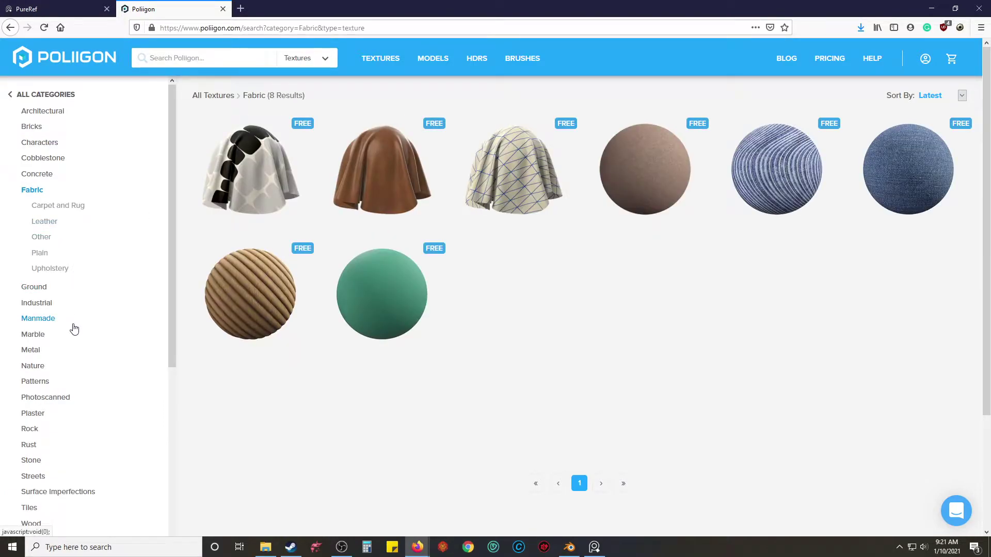
pyautogui.moveTo(381, 302)
pyautogui.click(62, 291)
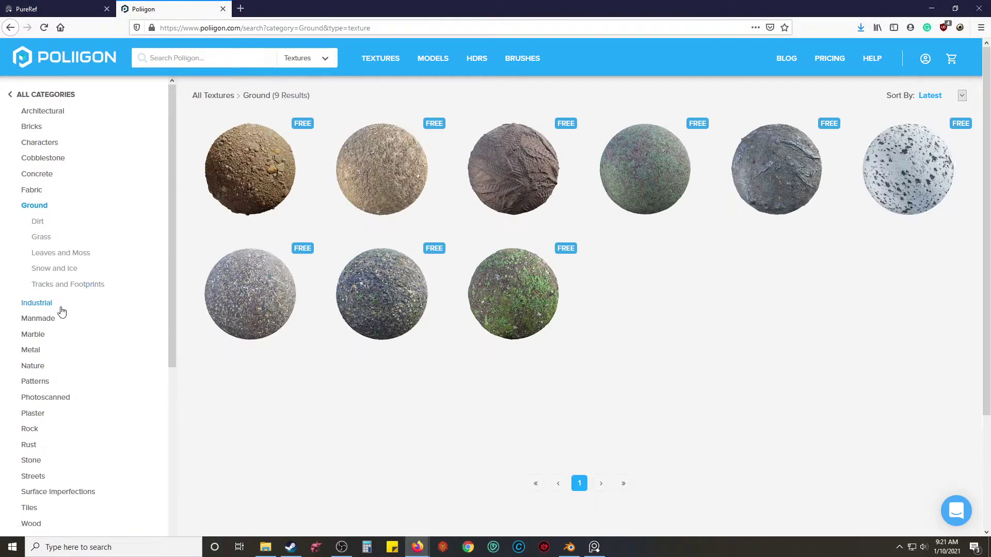
pyautogui.click(41, 306)
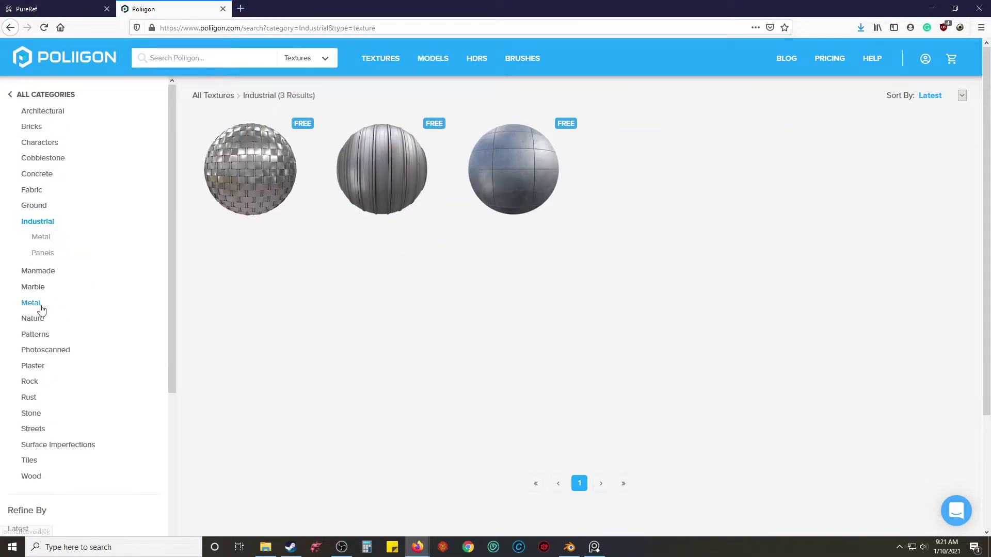
pyautogui.moveTo(527, 208)
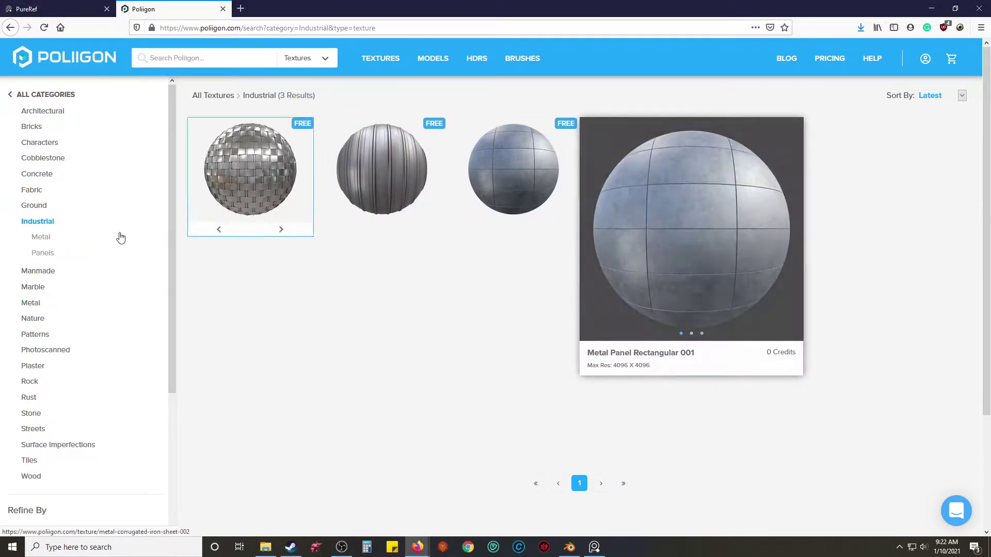
pyautogui.click(71, 273)
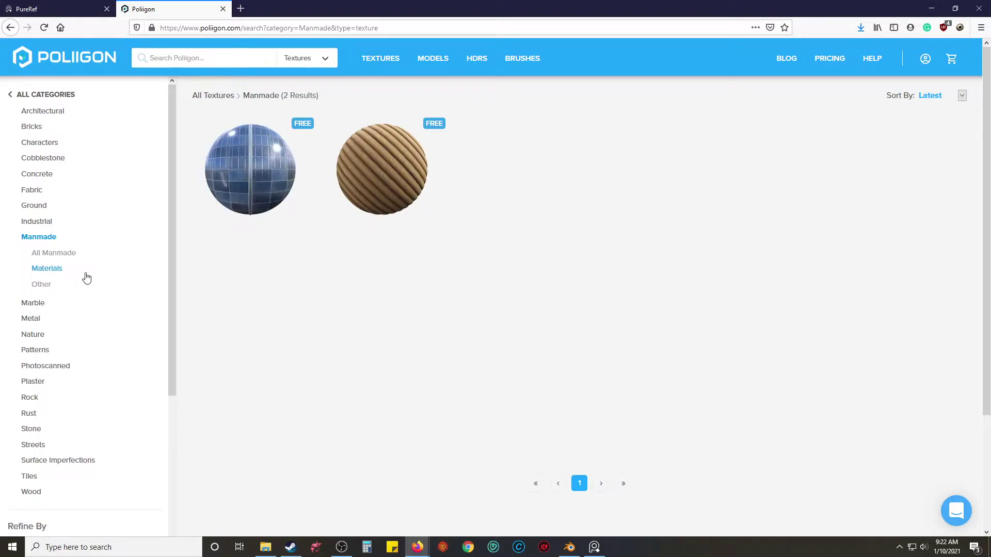
pyautogui.moveTo(224, 173)
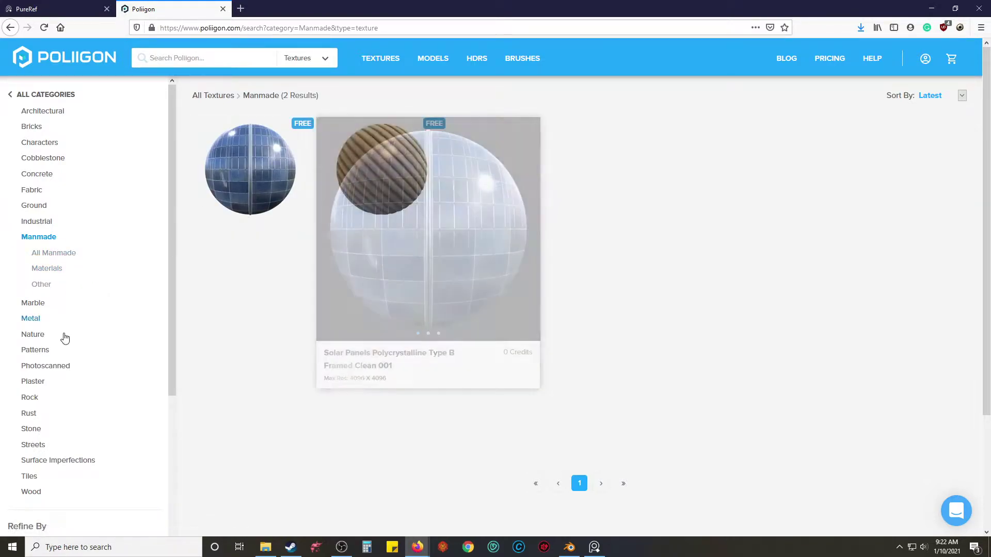
# Step: Look through the free textures in the Marble, Patterns, Photoscanned, Plaster and Tiles categories
pyautogui.click(59, 305)
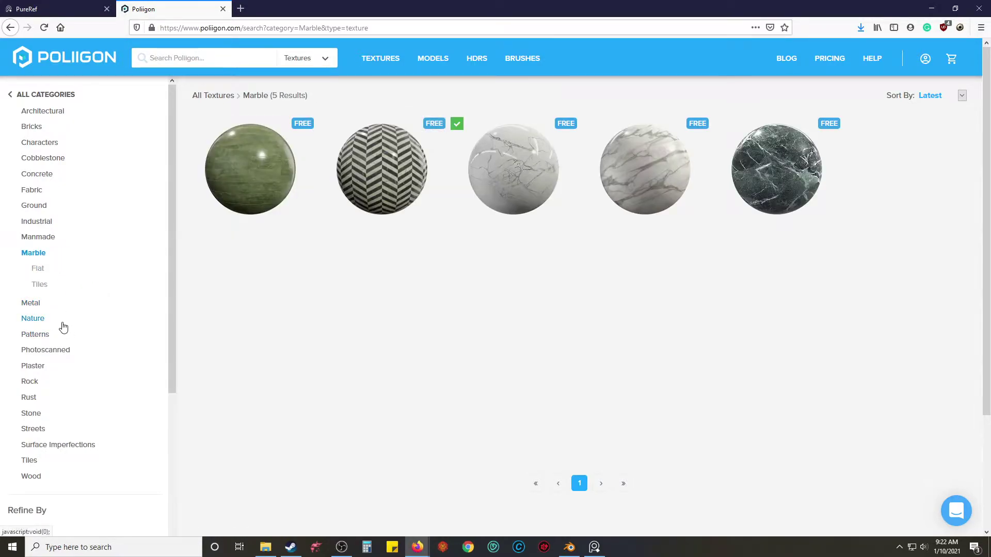
pyautogui.click(57, 334)
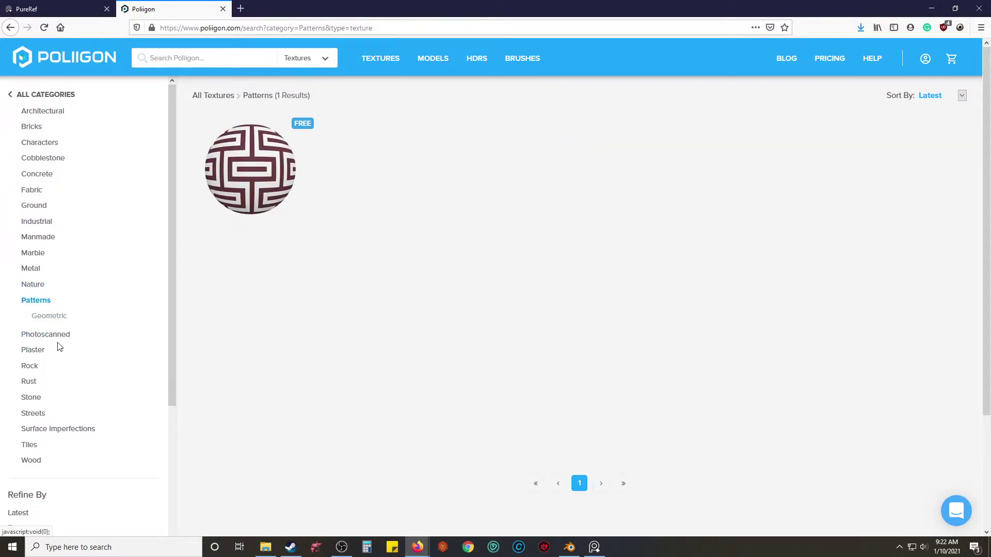
pyautogui.click(59, 344)
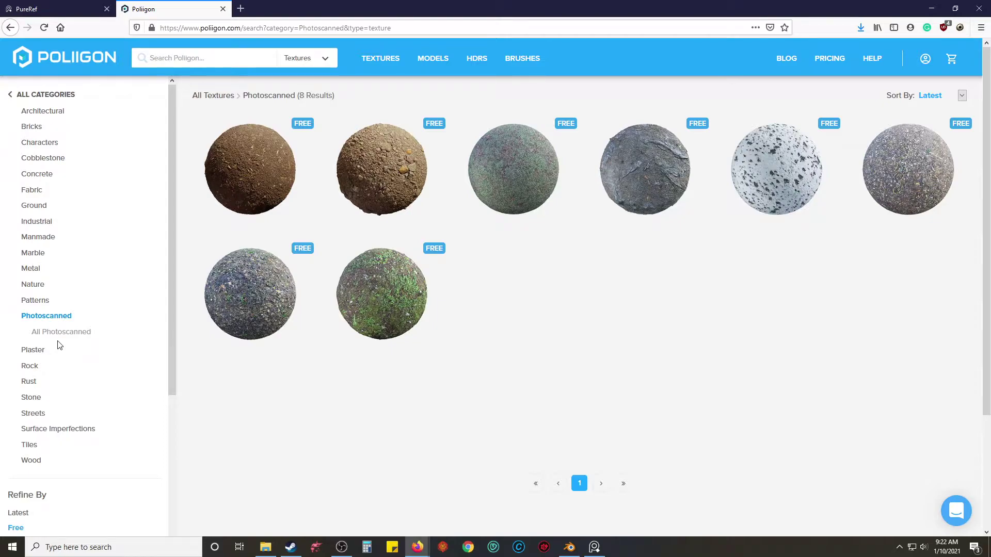
pyautogui.click(54, 353)
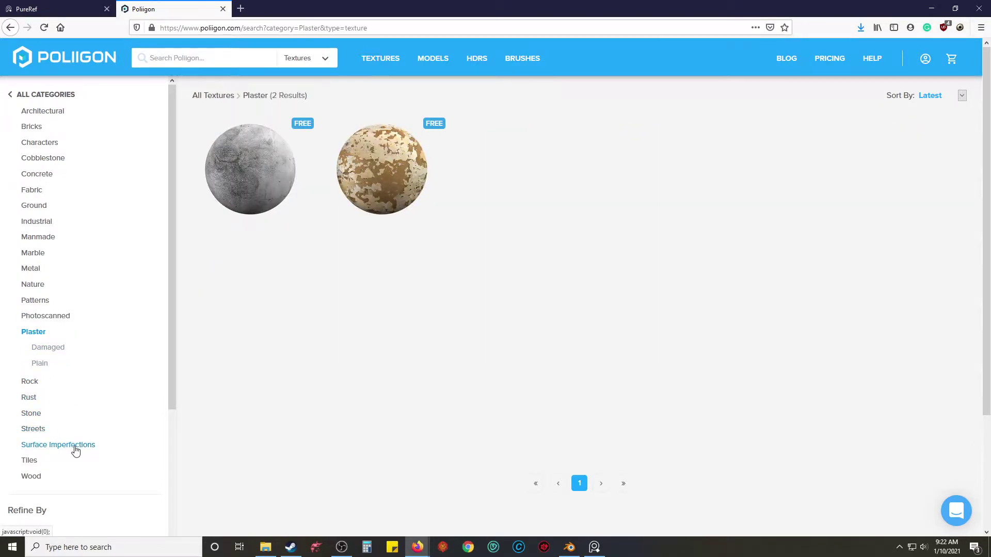
pyautogui.click(63, 463)
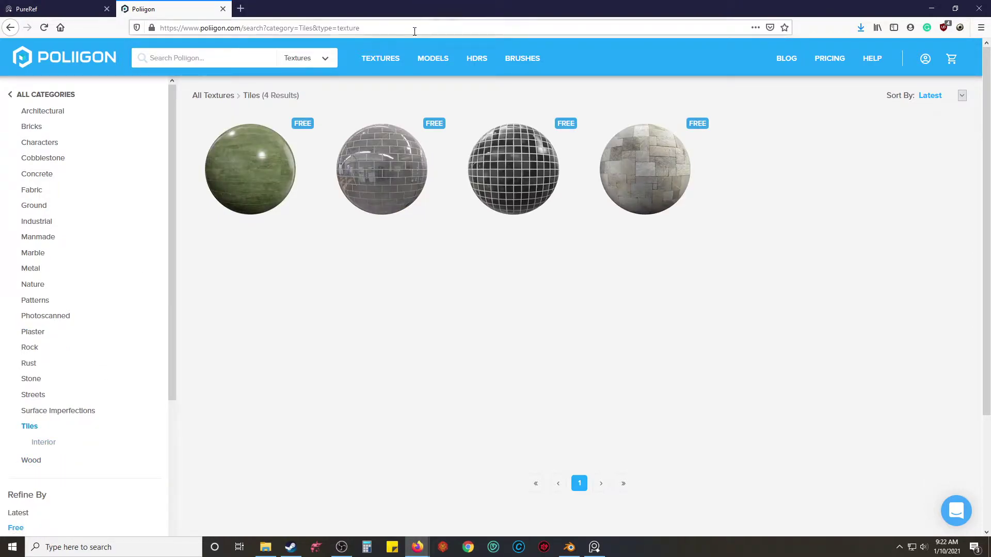
# Step: Find the Texture Haven site through a web search in a new tab and open its texture library
pyautogui.click(241, 8)
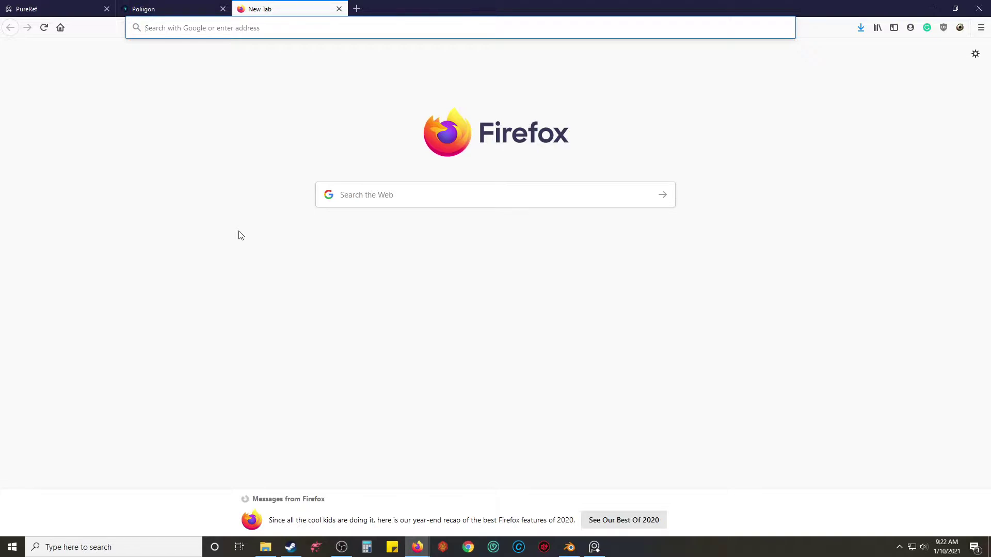
pyautogui.write('Tex')
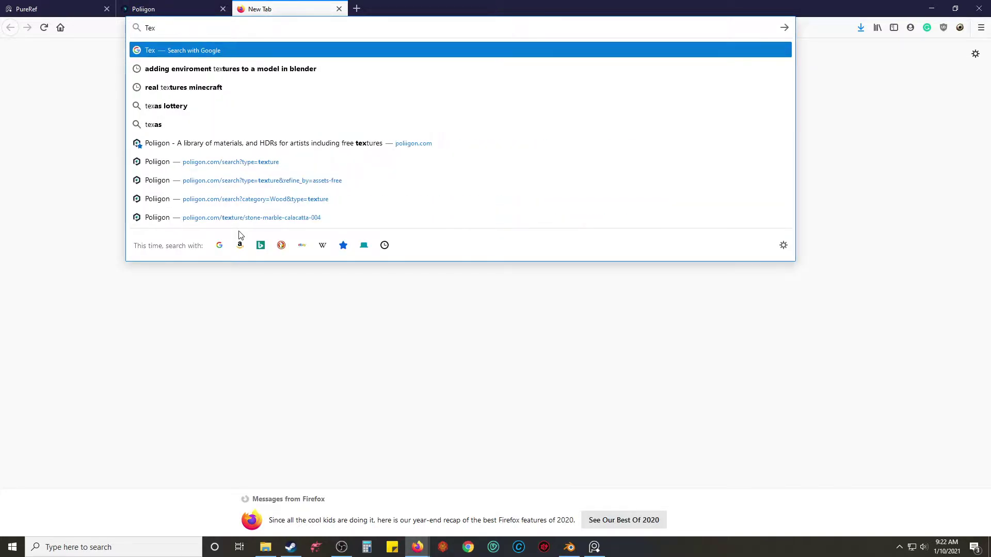
pyautogui.write('ture')
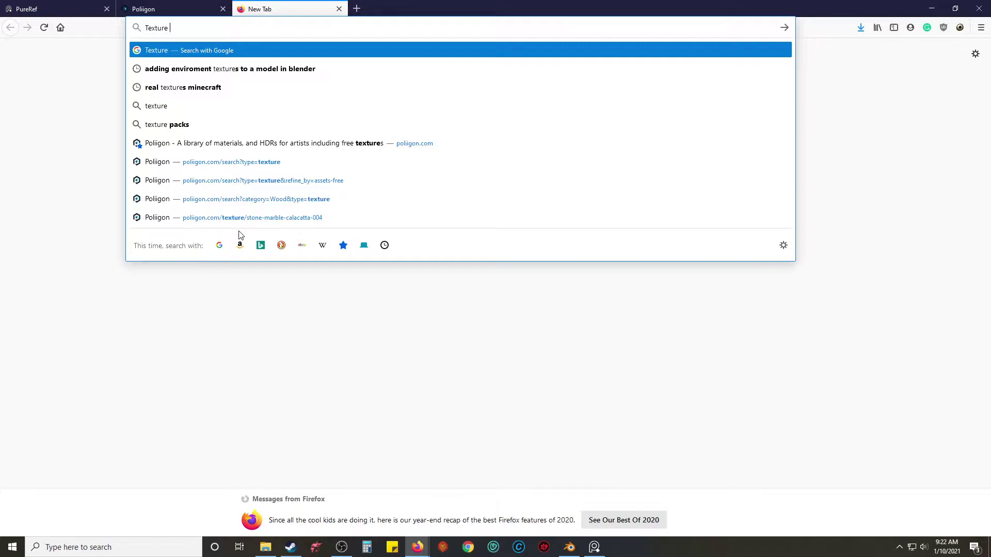
pyautogui.write(' hea')
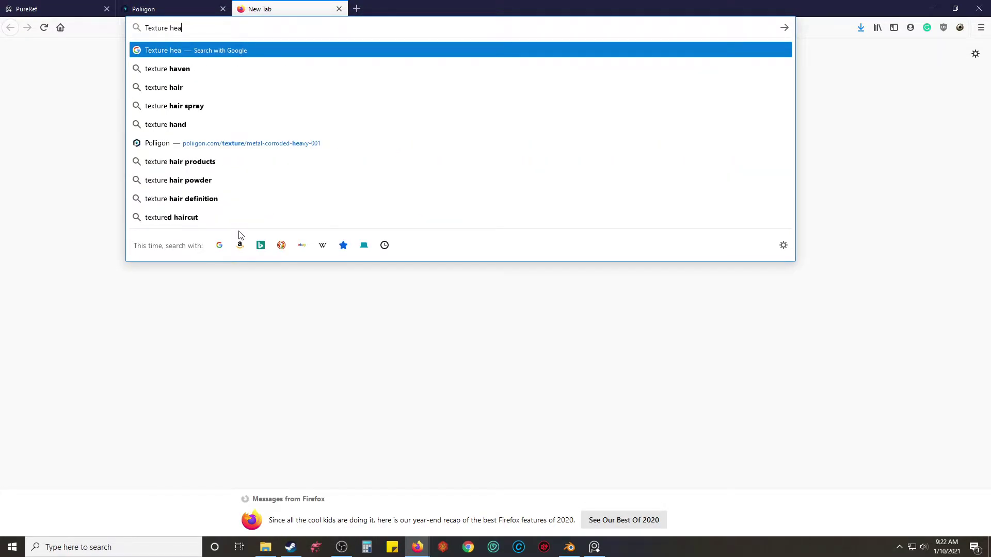
pyautogui.press('Down')
pyautogui.press('Return')
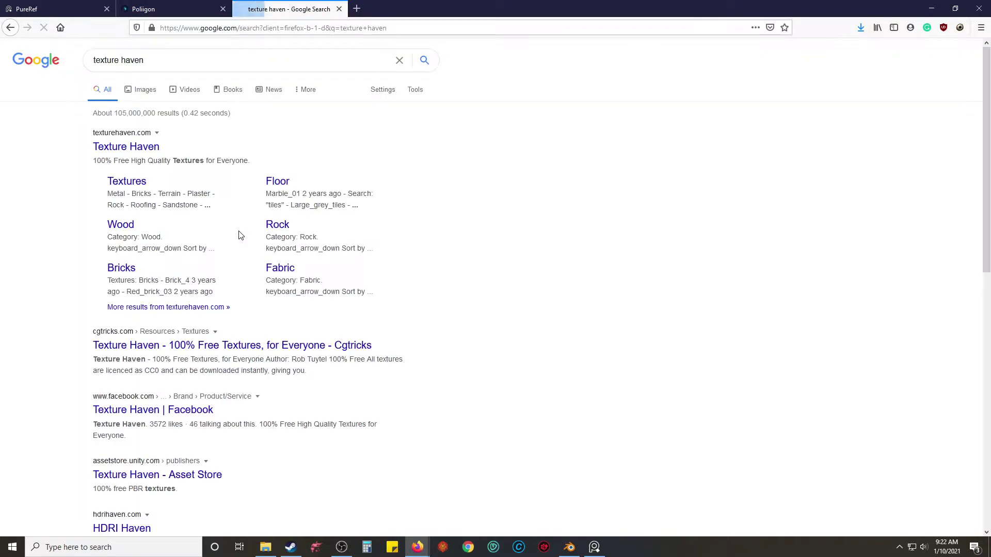
pyautogui.click(133, 149)
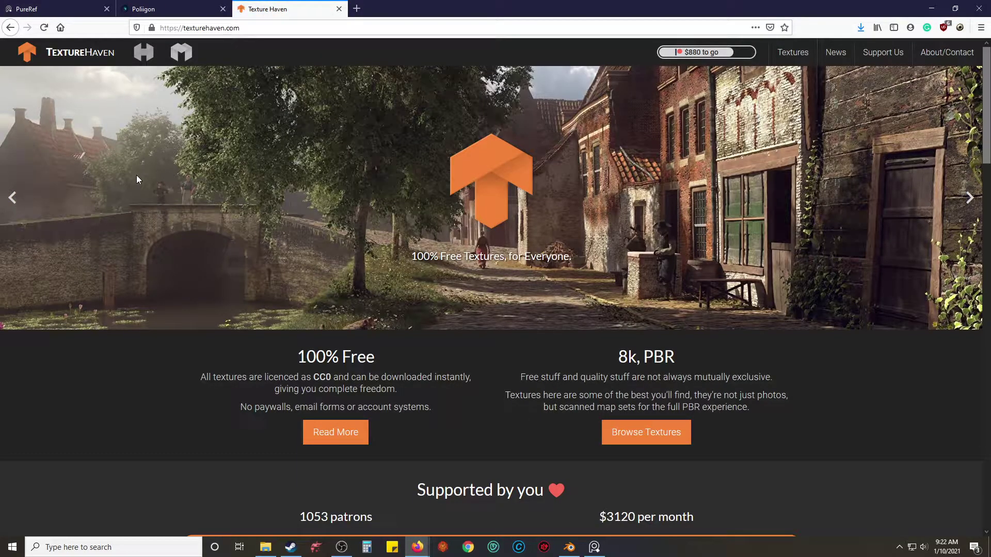
pyautogui.click(789, 65)
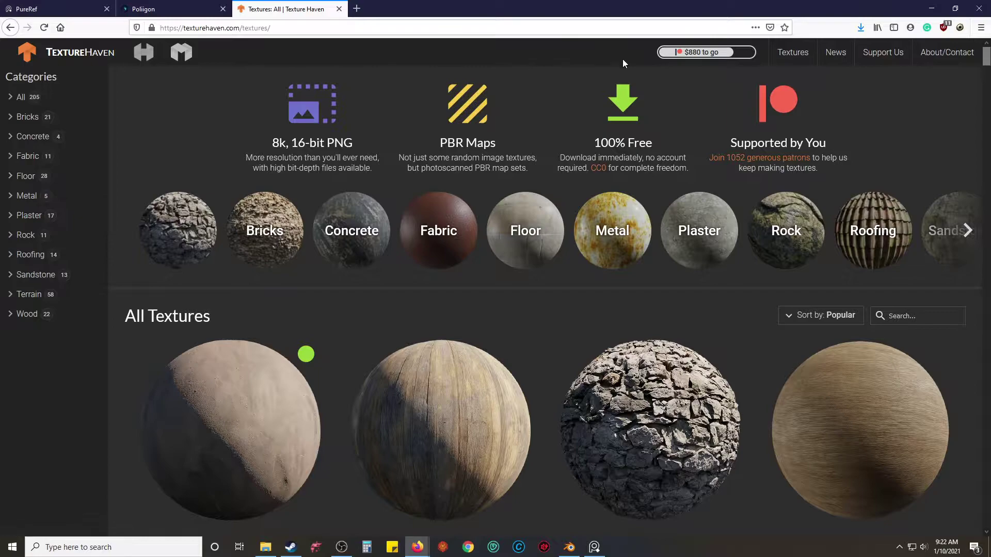
# Step: Search the texture library for "rubber" and look through the Fabric category
pyautogui.click(930, 310)
pyautogui.write('rubber')
pyautogui.press('Return')
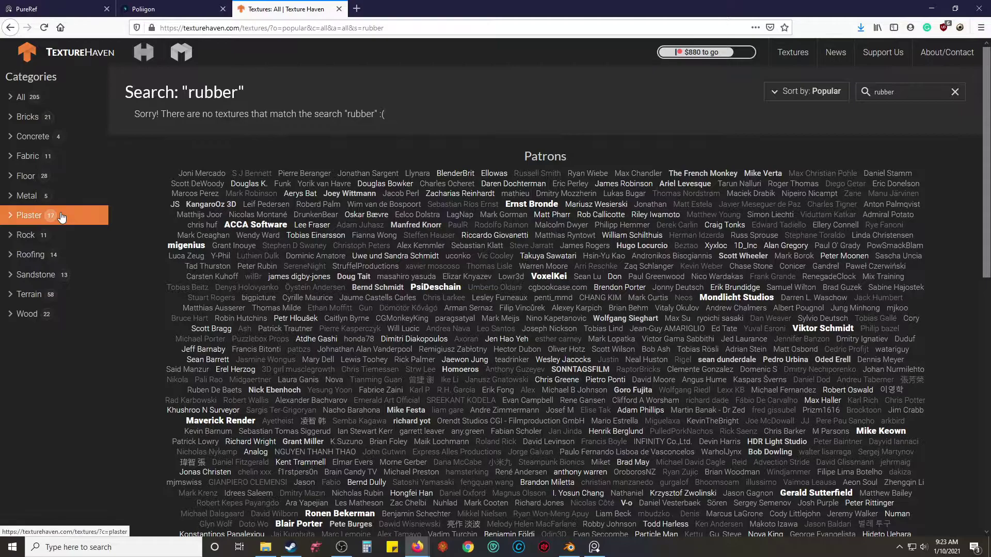
pyautogui.click(68, 155)
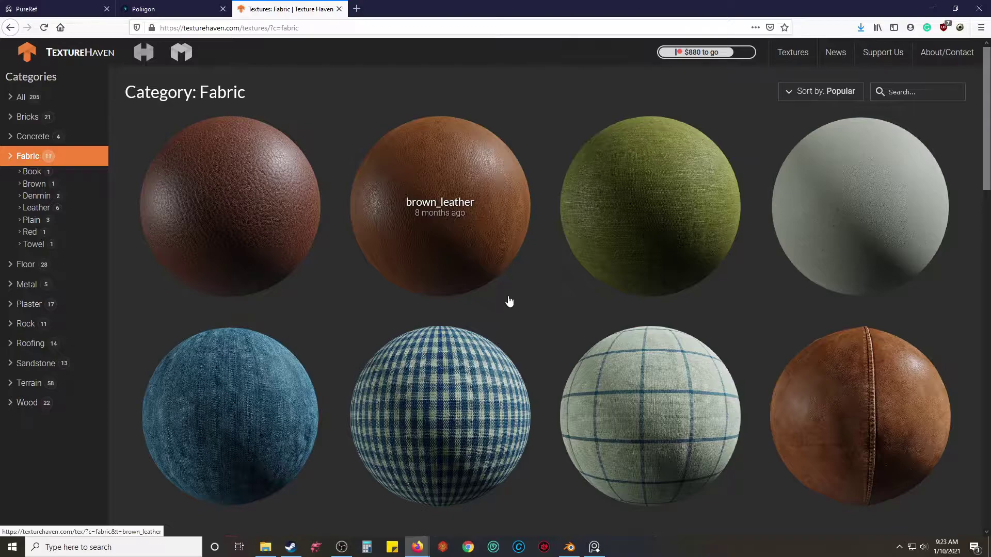
# Step: Examine the gutter in the PureRef reference photo and return to the bowling scene in Blender
pyautogui.click(595, 547)
pyautogui.scroll(3, 184, 142)
pyautogui.scroll(2, 190, 144)
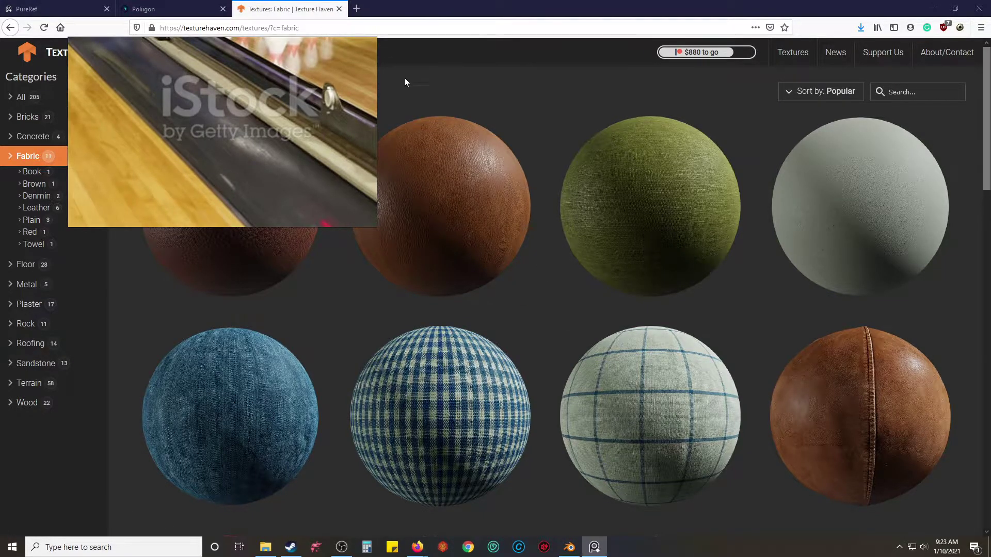
pyautogui.click(930, 9)
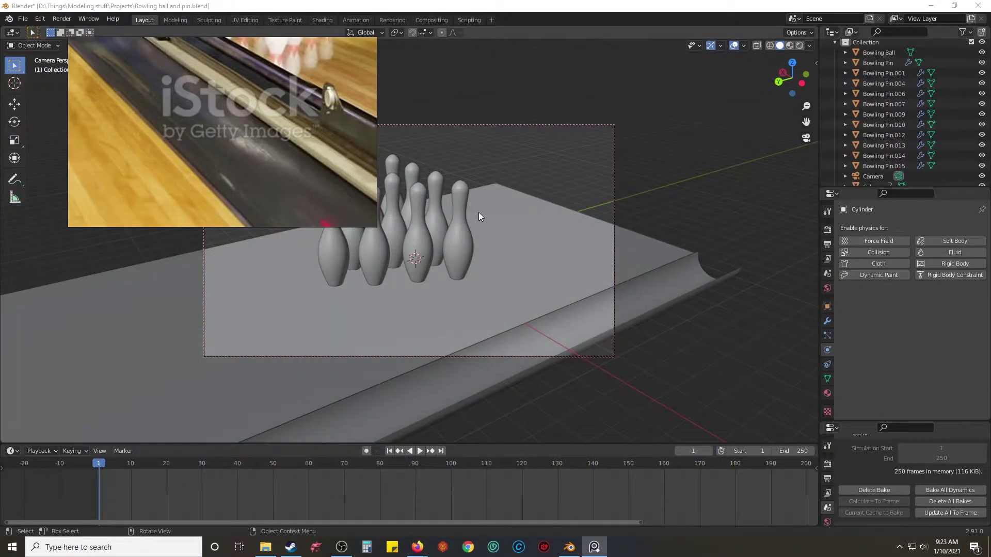
pyautogui.click(650, 63)
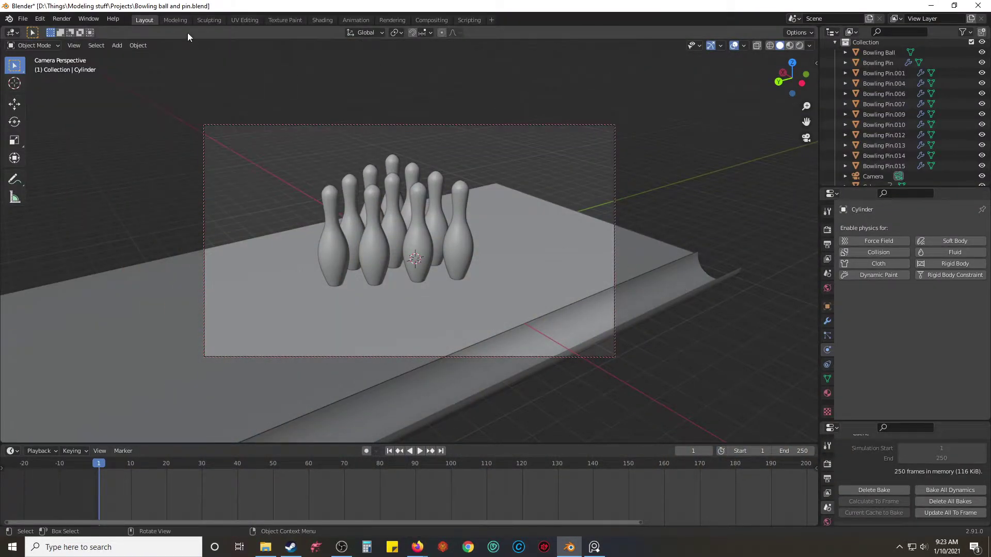
# Step: Switch to the Shading workspace and create a new material for the gutter
pyautogui.click(316, 19)
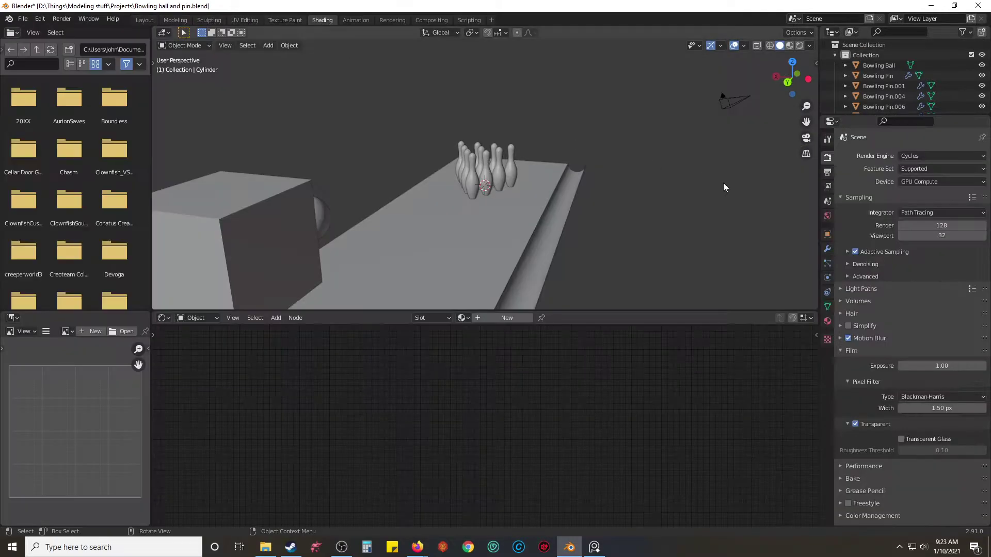
pyautogui.click(558, 221)
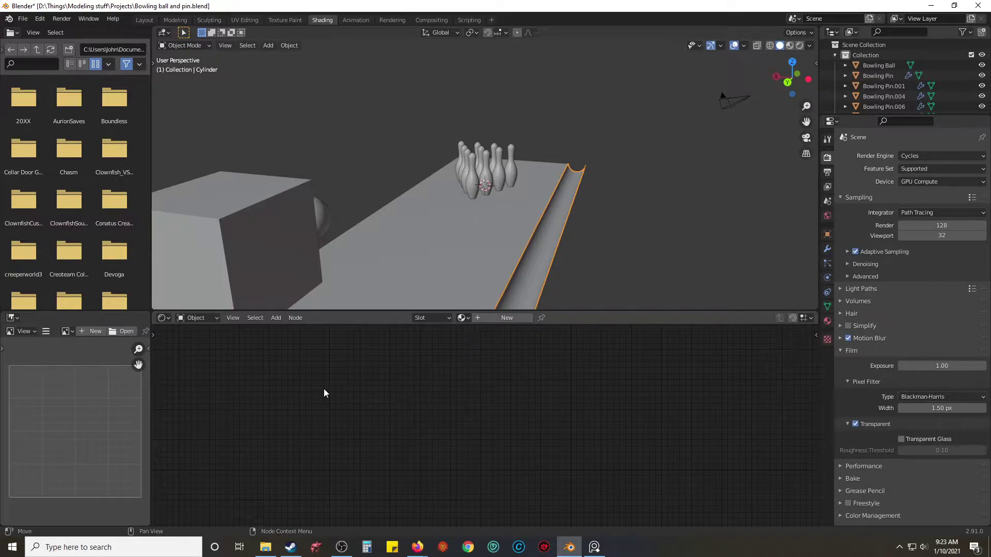
pyautogui.click(298, 320)
pyautogui.click(297, 320)
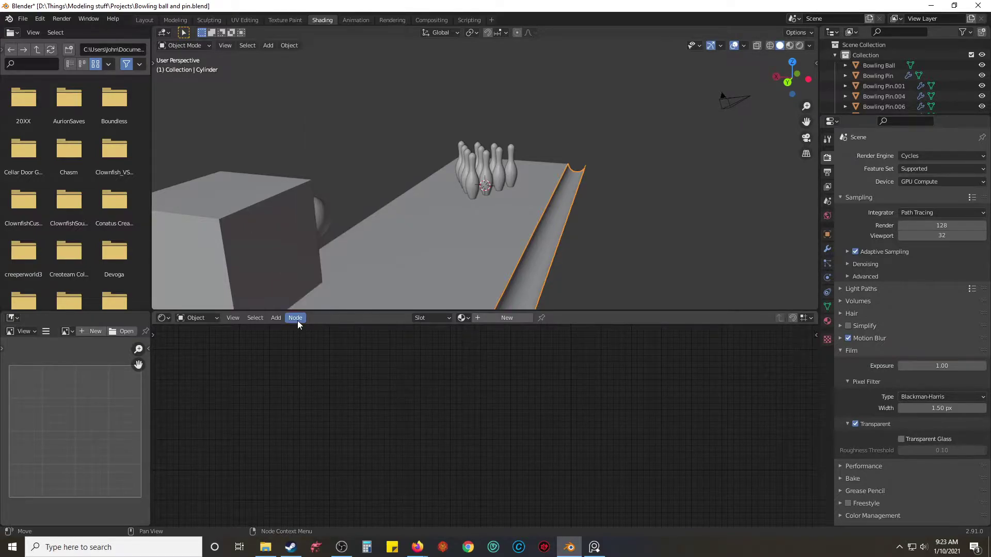
pyautogui.click(510, 318)
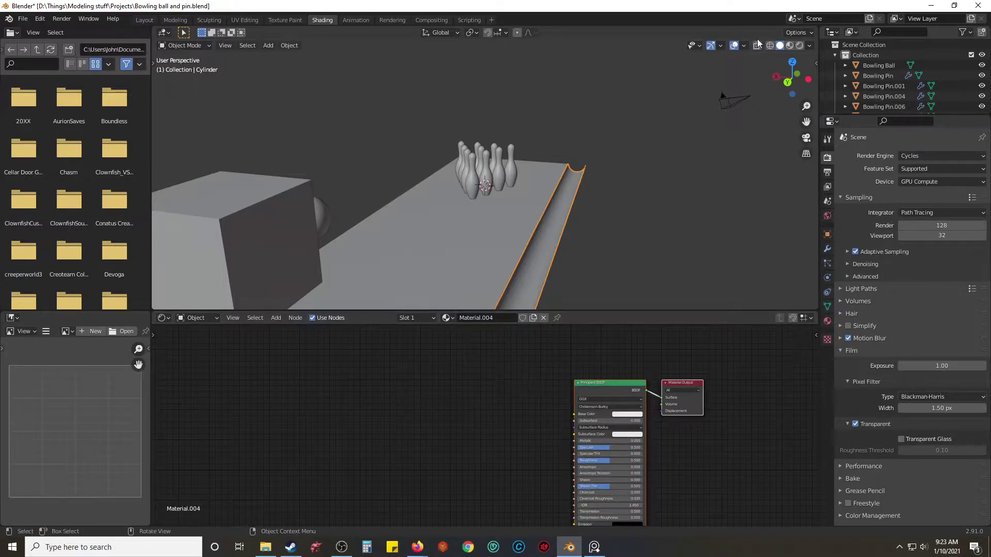
# Step: Show the scene in material preview and set the gutter material's base color to black
pyautogui.click(790, 45)
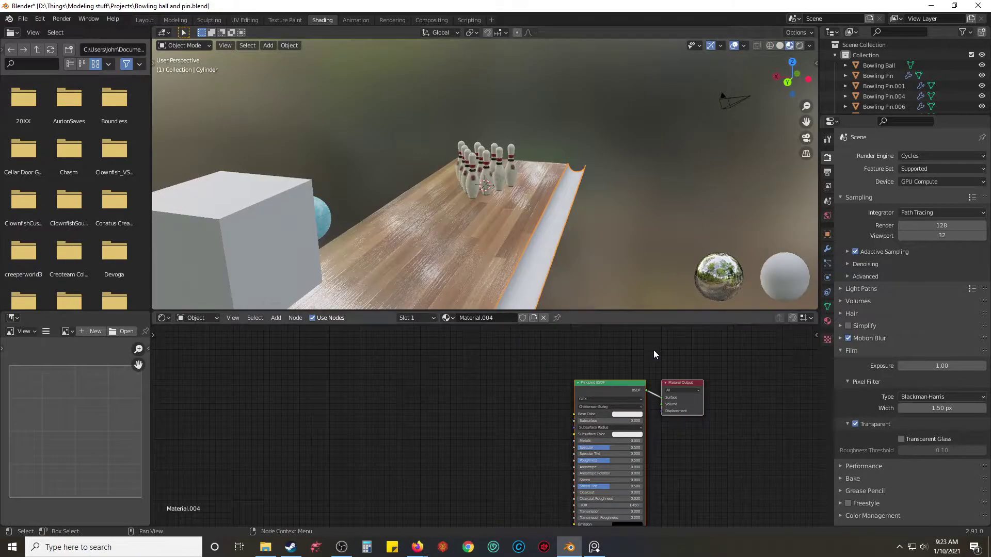
pyautogui.moveTo(615, 382); pyautogui.dragTo(551, 339)
pyautogui.click(566, 371)
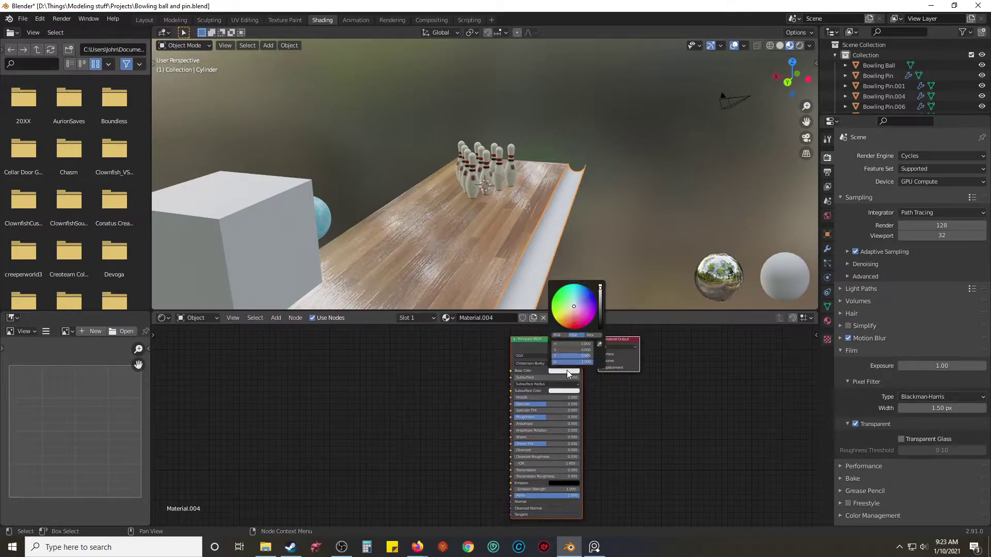
pyautogui.moveTo(600, 288); pyautogui.dragTo(600, 328)
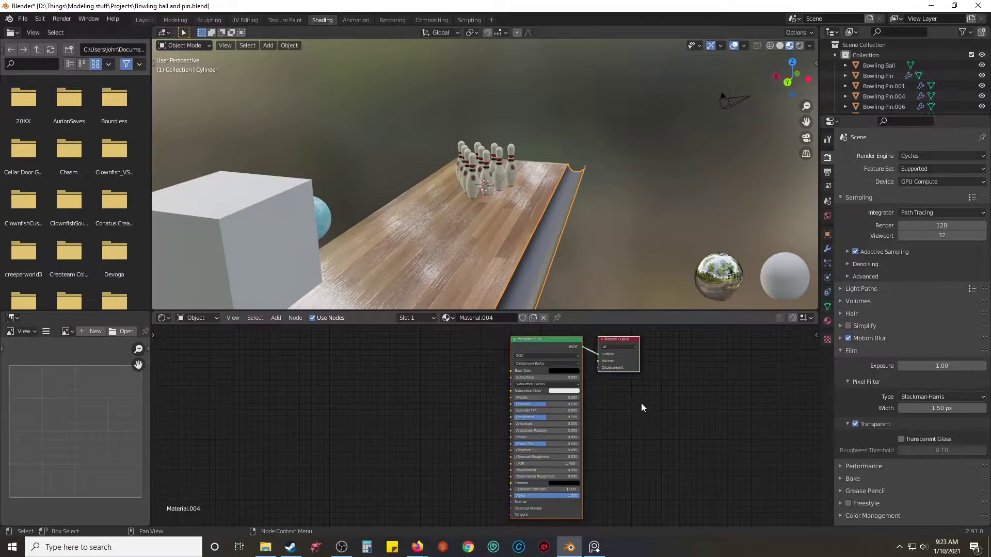
# Step: Try a higher roughness on the gutter material, compare it with the reference photo, and settle on a roughness of 0.505
pyautogui.scroll(5, 555, 253)
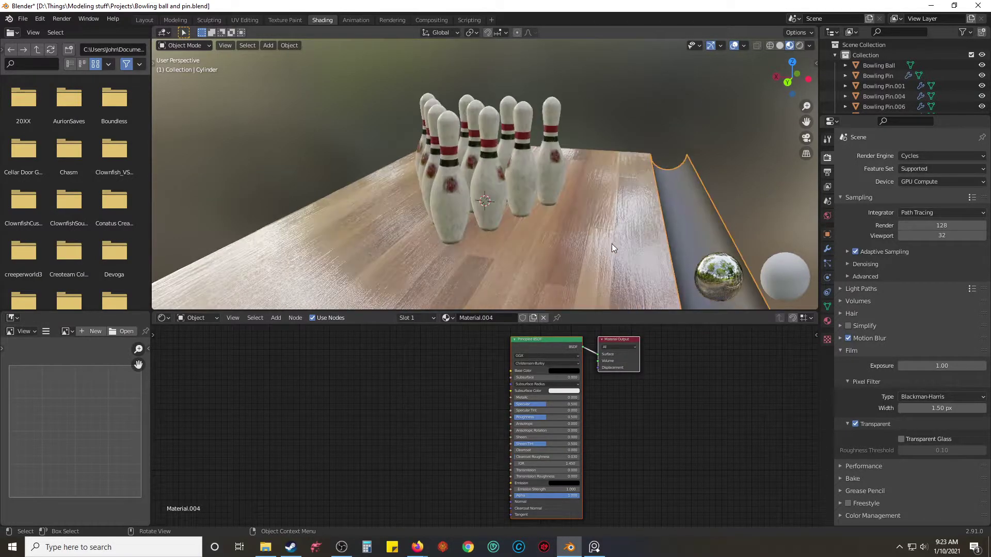
pyautogui.moveTo(687, 208); pyautogui.dragTo(607, 104, button='middle')
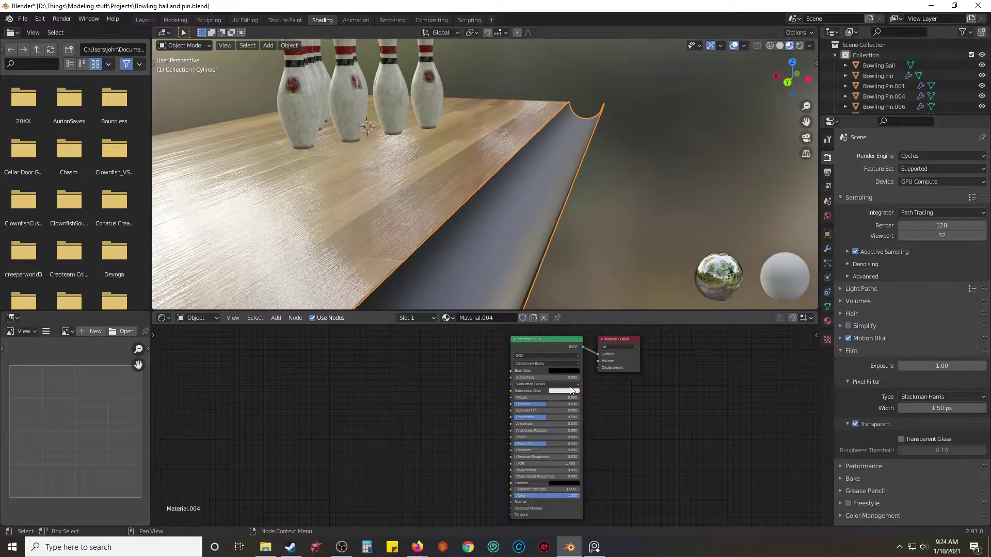
pyautogui.scroll(4, 562, 393)
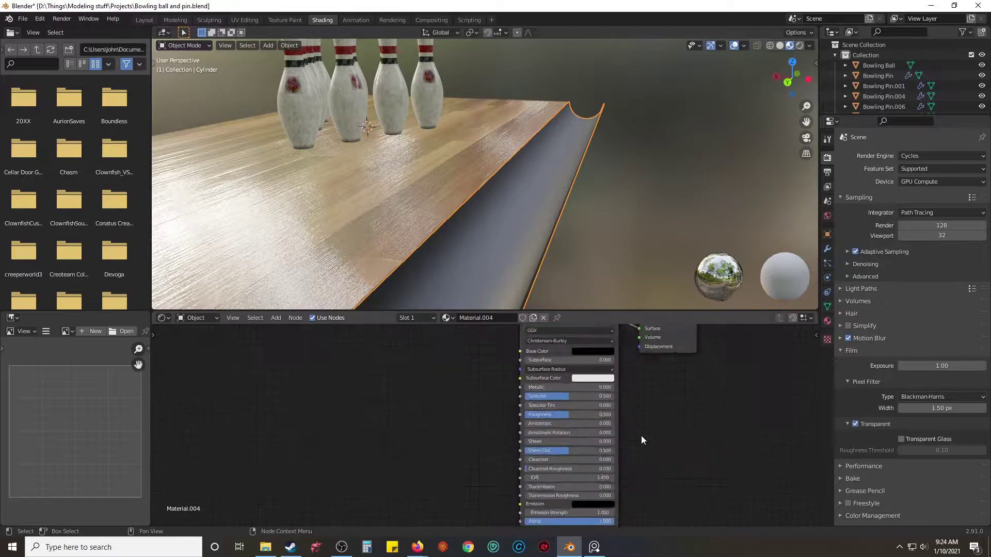
pyautogui.moveTo(764, 402); pyautogui.dragTo(719, 378, button='middle')
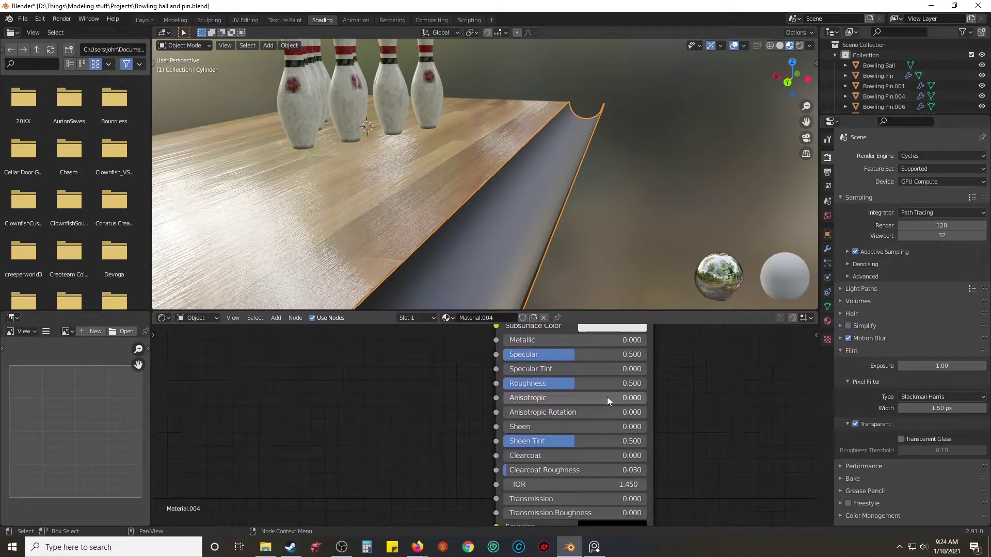
pyautogui.moveTo(599, 385); pyautogui.dragTo(633, 383)
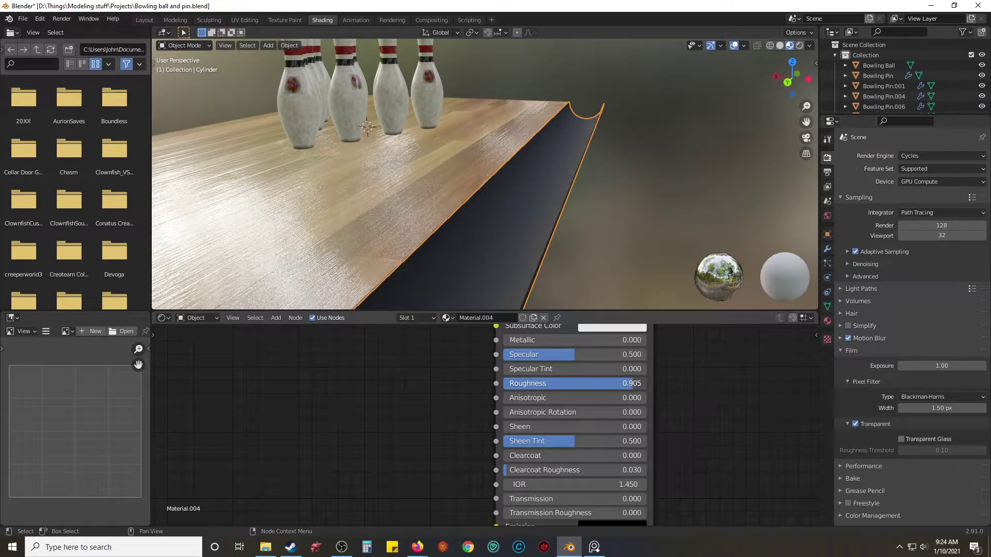
pyautogui.click(594, 546)
pyautogui.moveTo(613, 384); pyautogui.dragTo(575, 383)
pyautogui.scroll(-5, 723, 420)
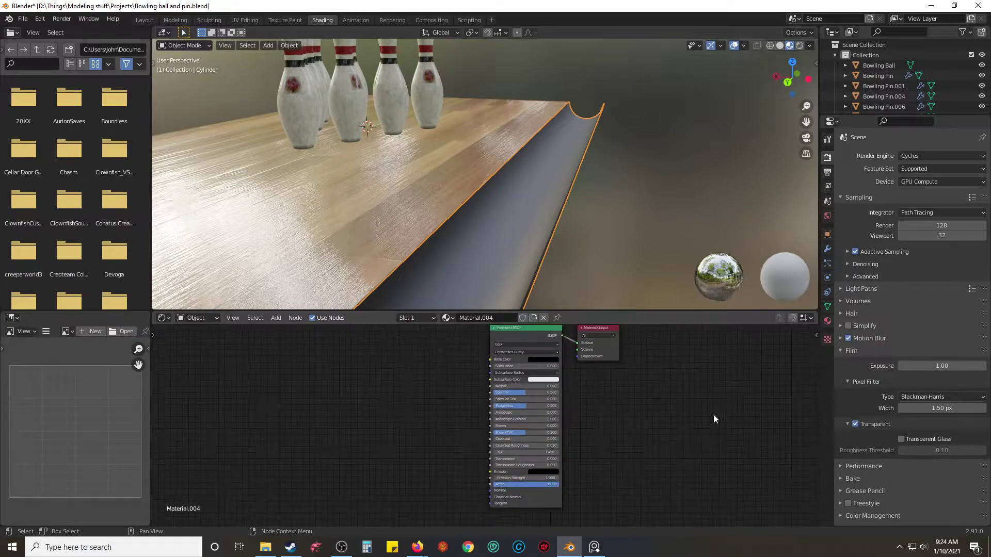
pyautogui.scroll(-1, 714, 412)
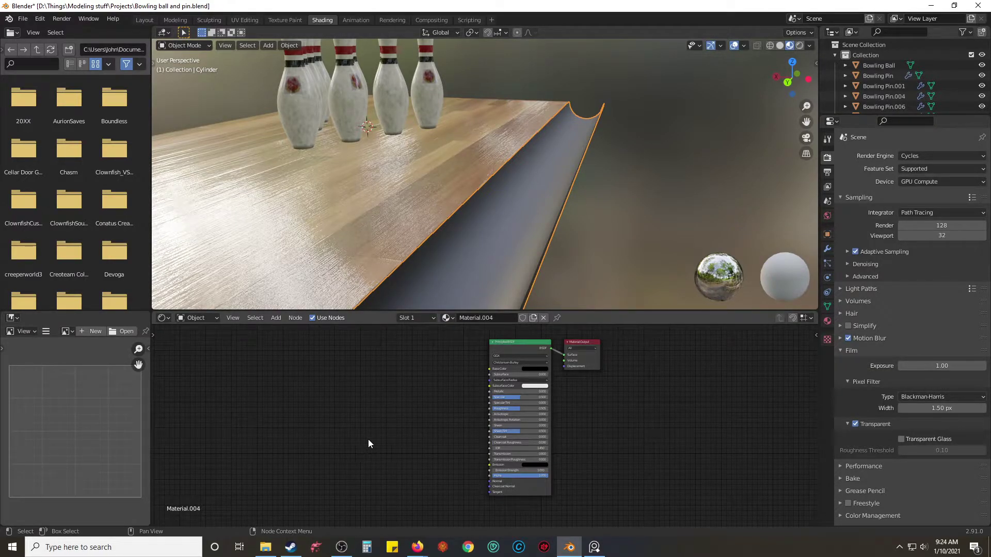
# Step: Add a Noise Texture node to the gutter material, placed beside the Principled BSDF node
pyautogui.hotkey('shift', 'a')
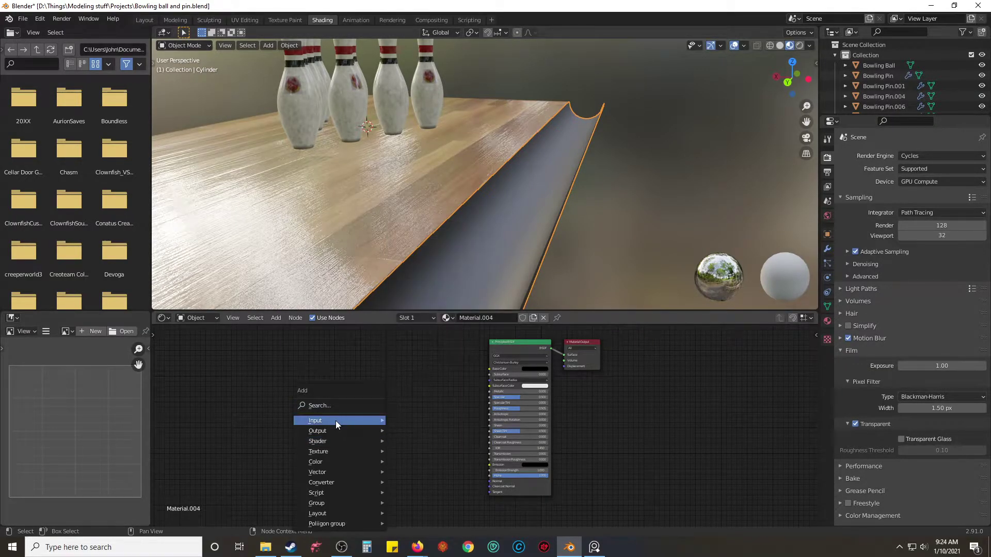
pyautogui.click(343, 407)
pyautogui.write('noise')
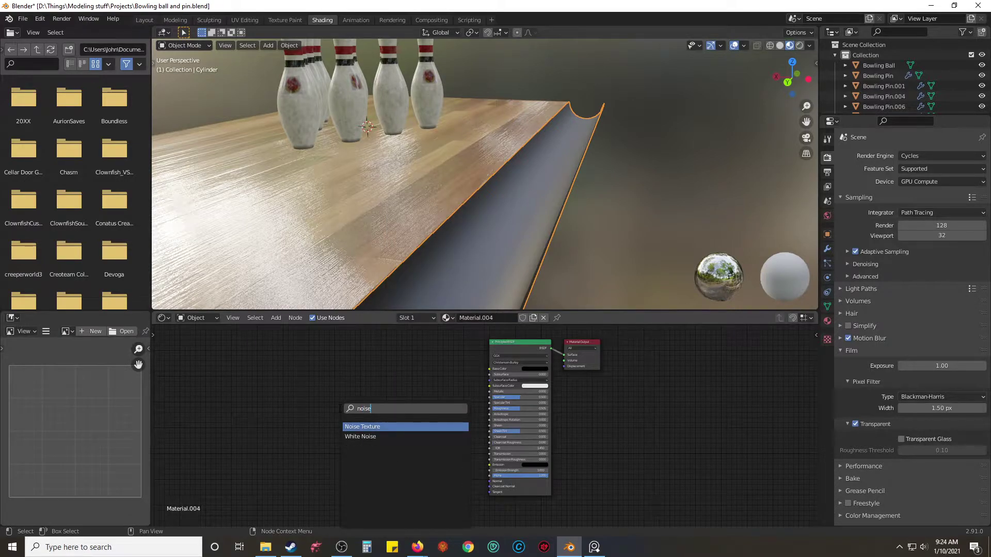
pyautogui.press('Return')
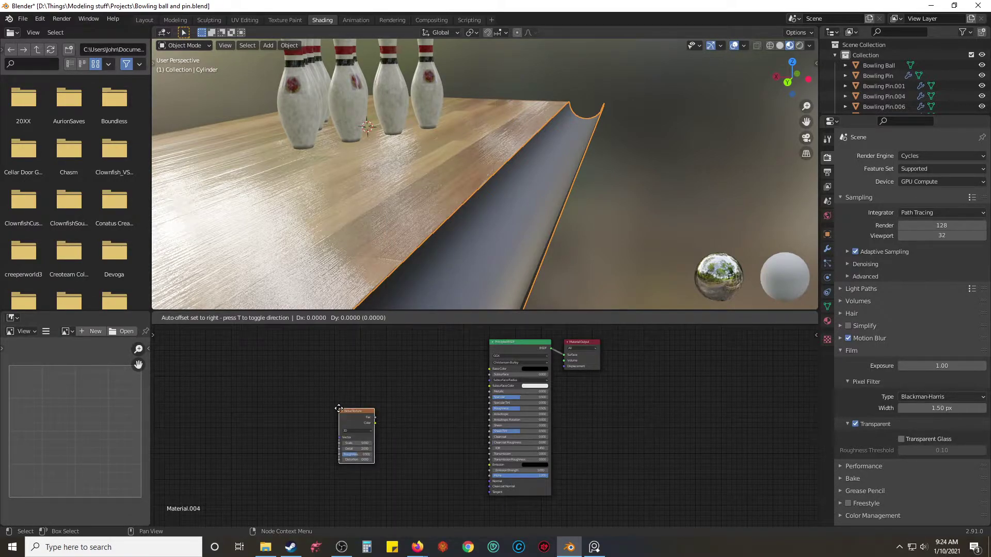
pyautogui.click(360, 379)
pyautogui.scroll(3, 436, 380)
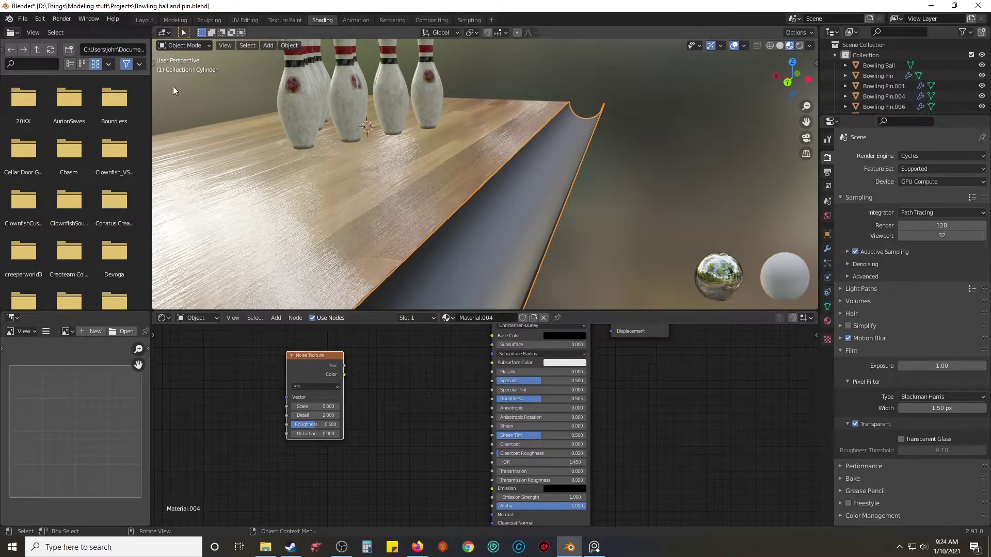
# Step: Check the enabled add-ons for Node Wrangler and preview the Noise Texture node directly on the gutter
pyautogui.click(39, 19)
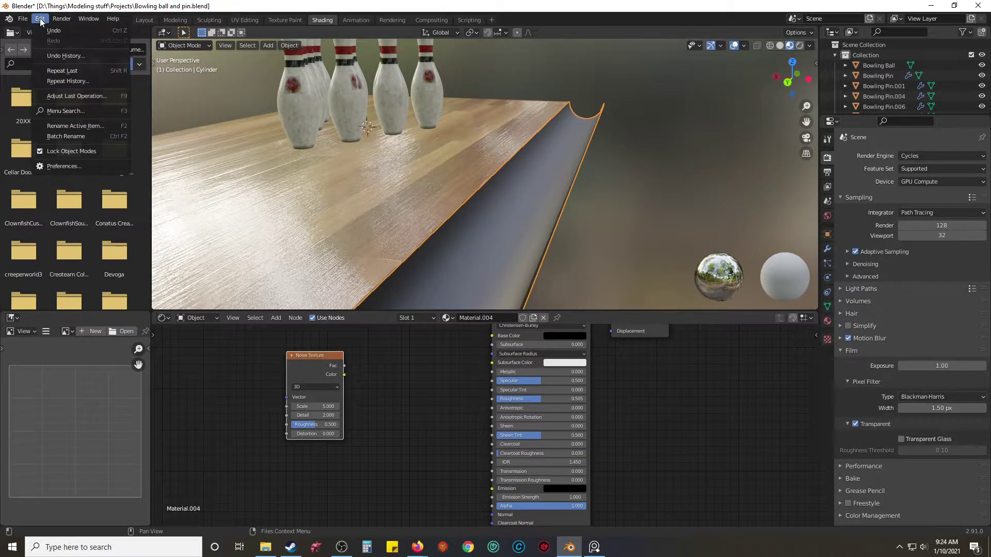
pyautogui.click(66, 164)
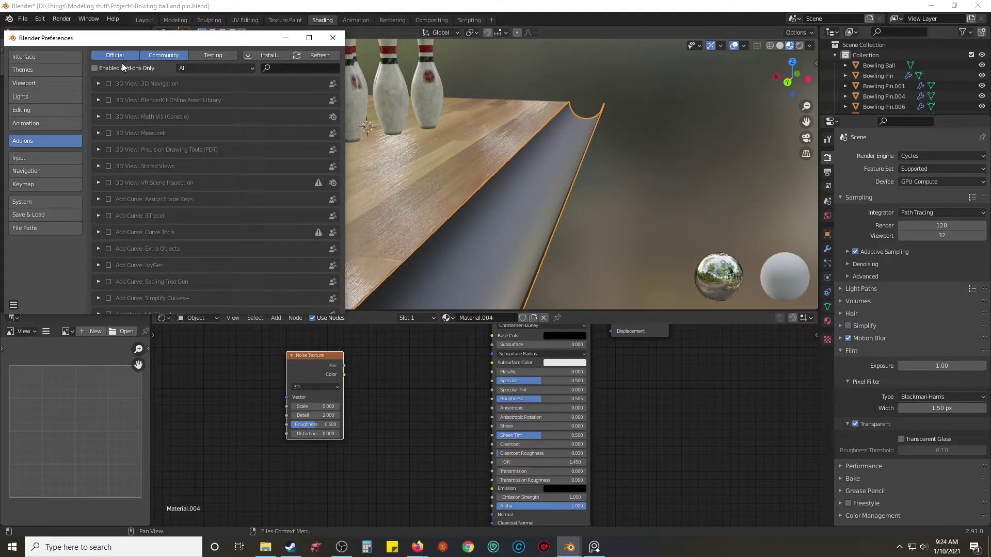
pyautogui.click(96, 67)
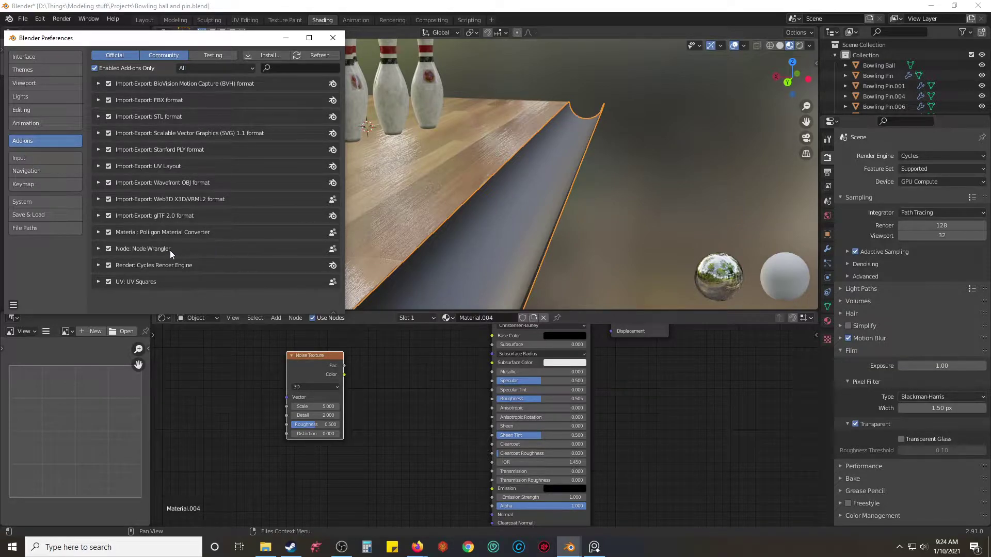
pyautogui.click(332, 38)
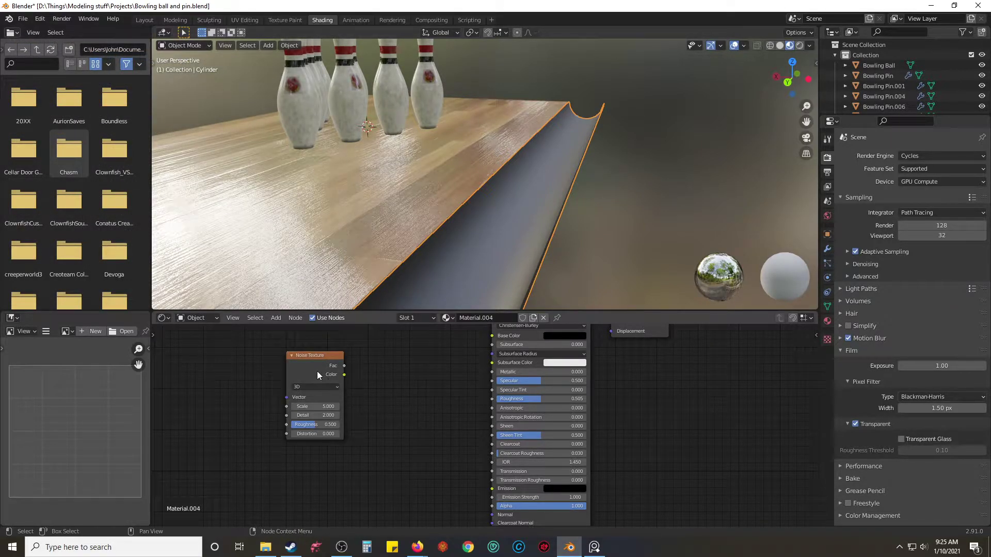
pyautogui.keyDown('ctrl'); pyautogui.keyDown('shift'); pyautogui.click(311, 360); pyautogui.keyUp('shift'); pyautogui.keyUp('ctrl')
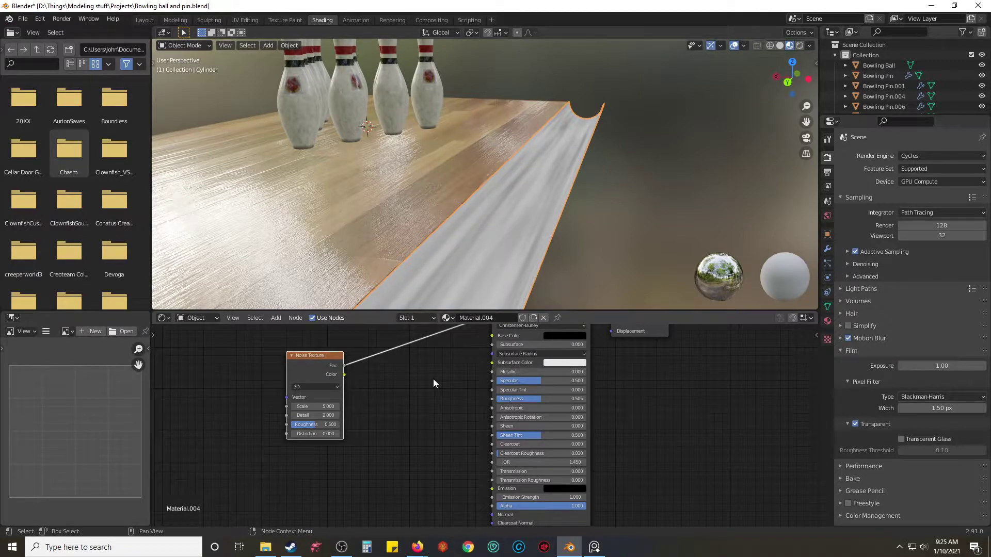
# Step: Restore the Principled BSDF as the material's surface output and connect the Noise Texture's Fac output to its roughness
pyautogui.scroll(-2, 433, 379)
pyautogui.scroll(2, 432, 380)
pyautogui.scroll(-1, 432, 380)
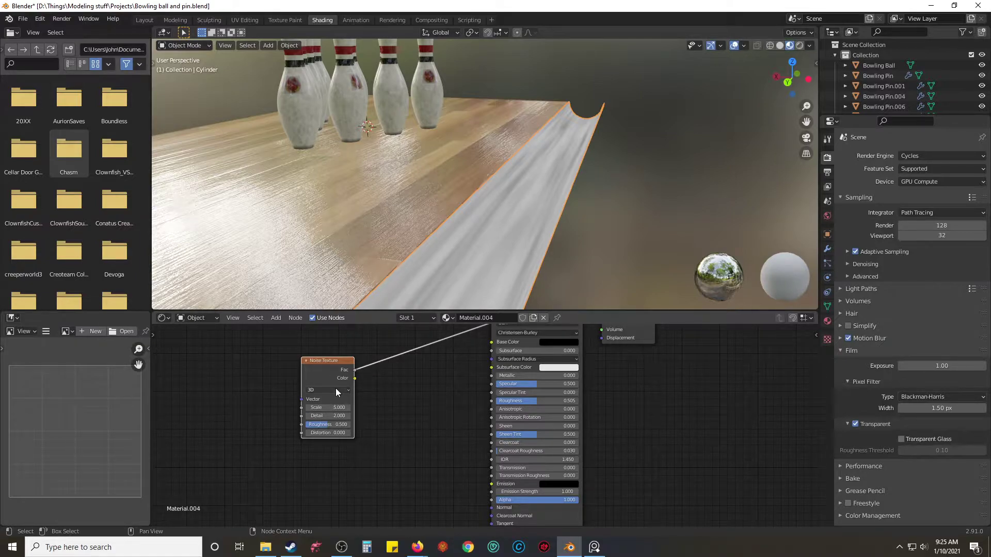
pyautogui.moveTo(336, 363); pyautogui.dragTo(293, 359)
pyautogui.moveTo(425, 396); pyautogui.dragTo(422, 444, button='middle')
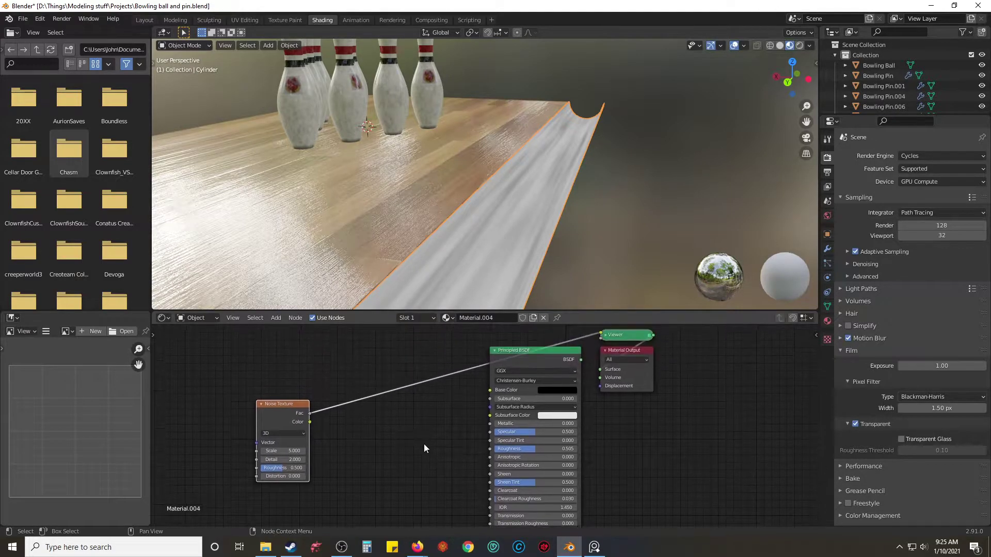
pyautogui.keyDown('ctrl'); pyautogui.keyDown('shift'); pyautogui.click(543, 363); pyautogui.keyUp('shift'); pyautogui.keyUp('ctrl')
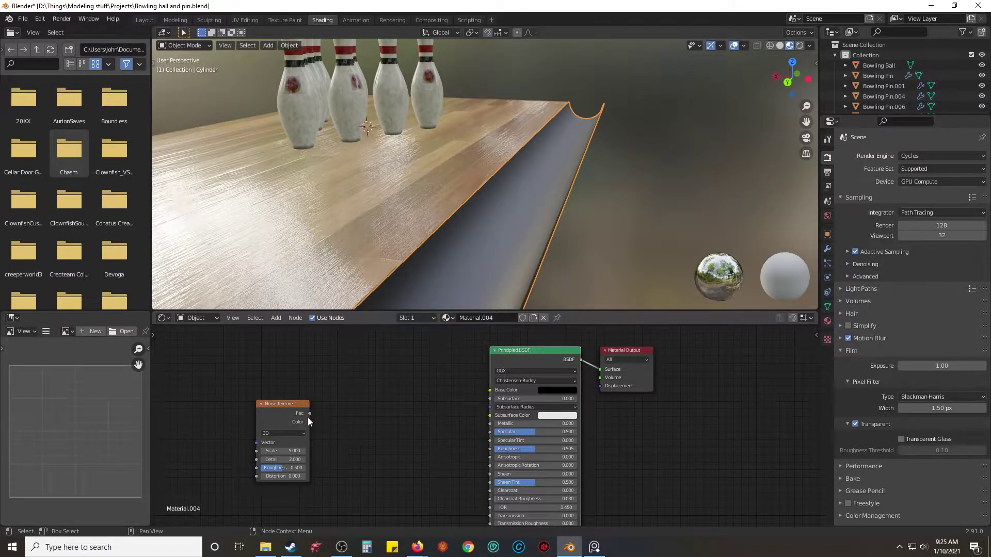
pyautogui.moveTo(310, 414); pyautogui.dragTo(491, 451)
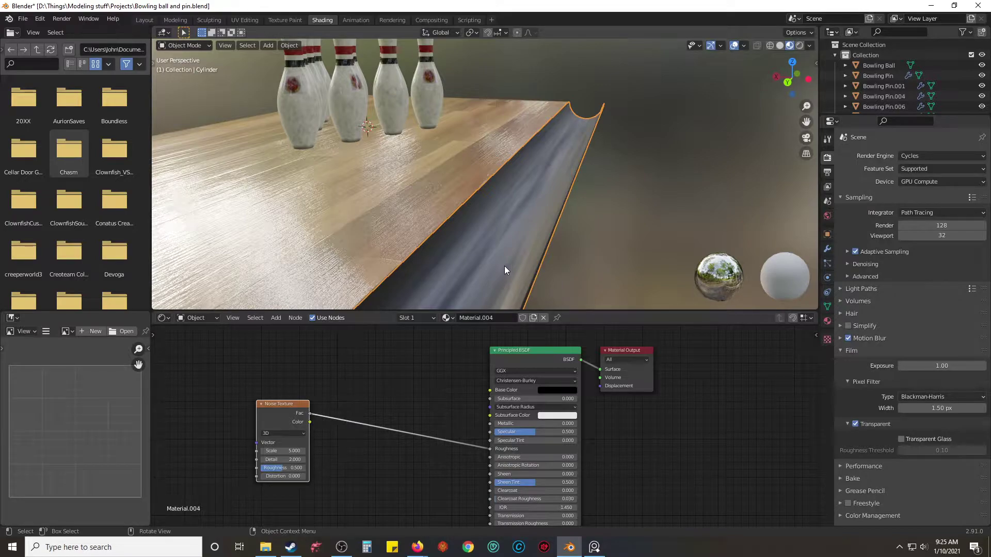
# Step: Set the Noise Texture's scale to 16, detail to 20 and distortion to 11.4, and move the node farther from the Principled BSDF
pyautogui.click(292, 451)
pyautogui.write('16')
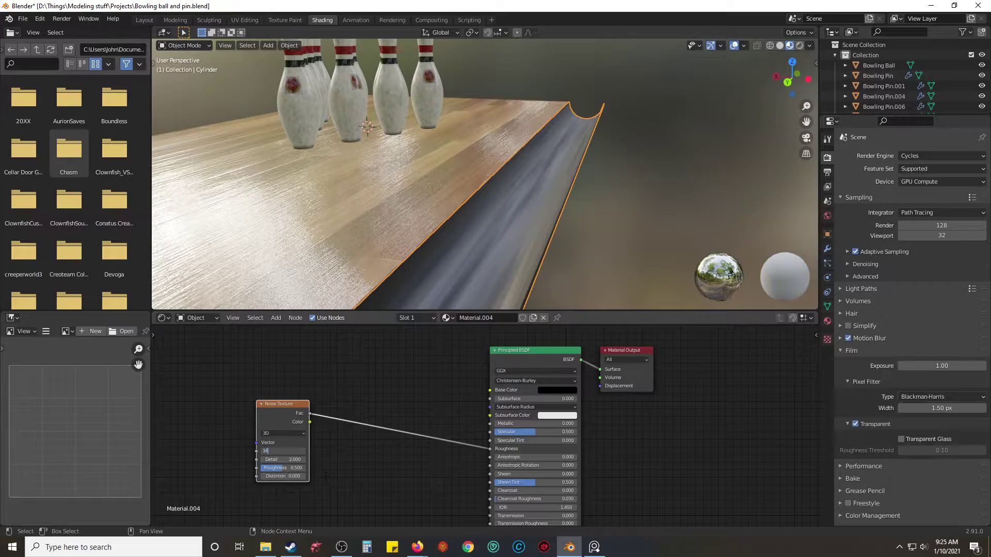
pyautogui.press('Return')
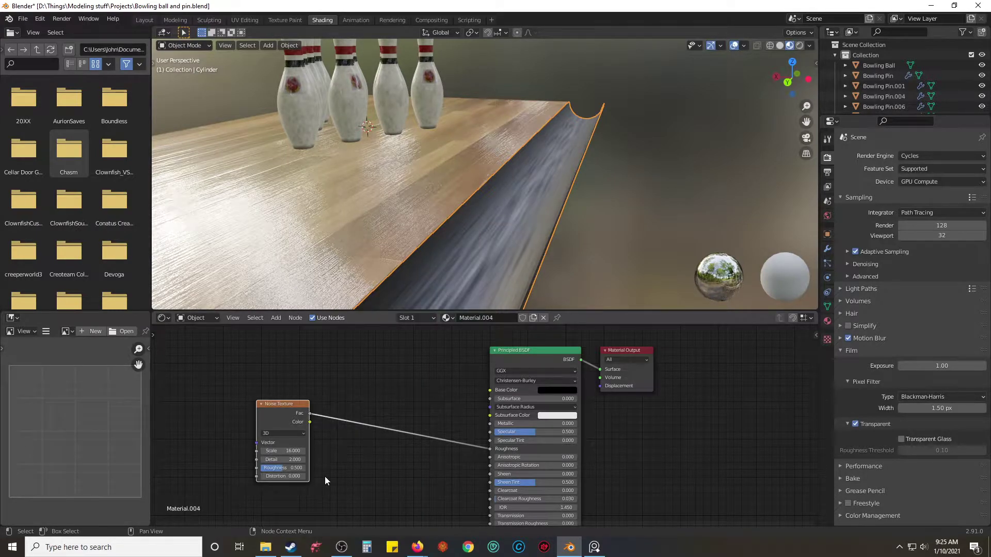
pyautogui.click(292, 451)
pyautogui.press('Return')
pyautogui.click(294, 459)
pyautogui.write('20')
pyautogui.press('Return')
pyautogui.moveTo(291, 474); pyautogui.dragTo(325, 474)
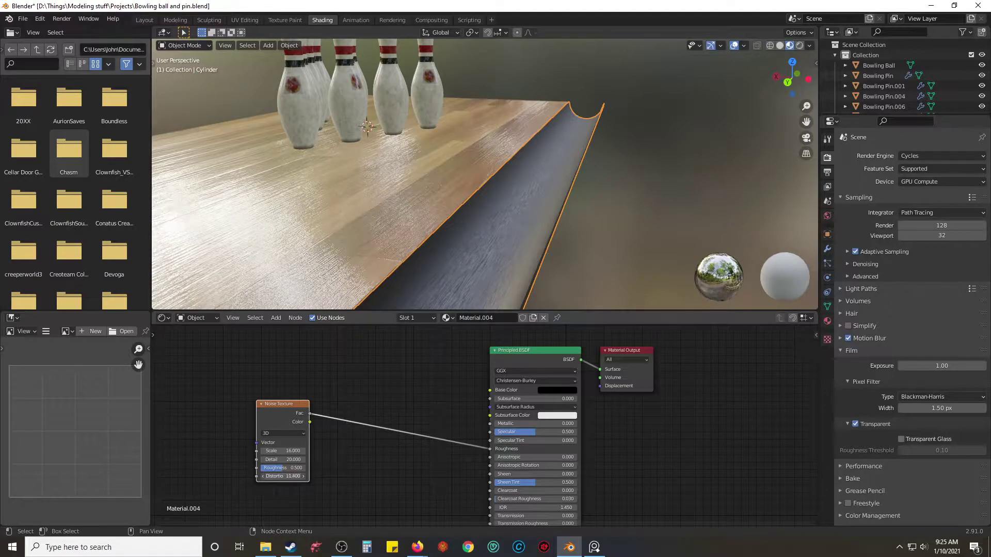
pyautogui.click(421, 367)
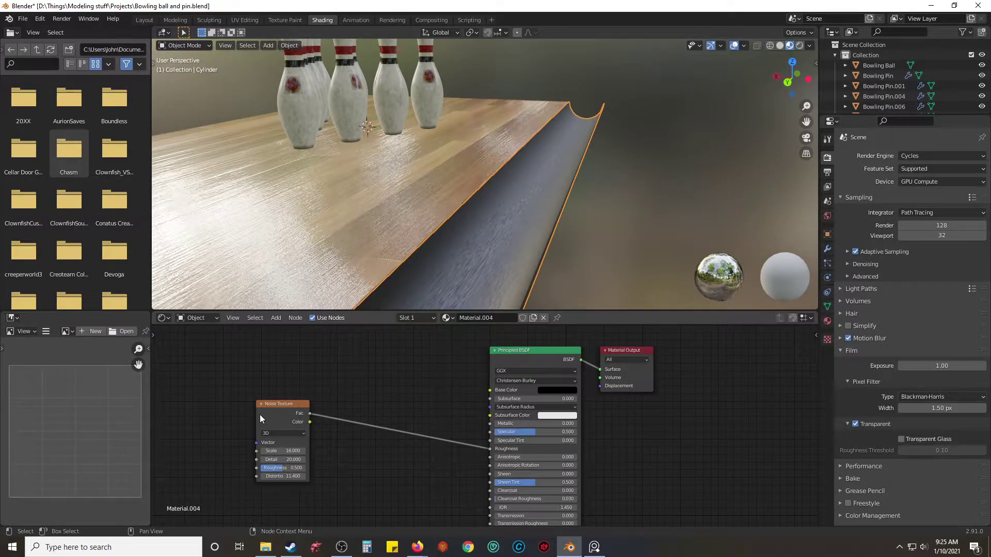
pyautogui.moveTo(284, 404); pyautogui.dragTo(230, 407)
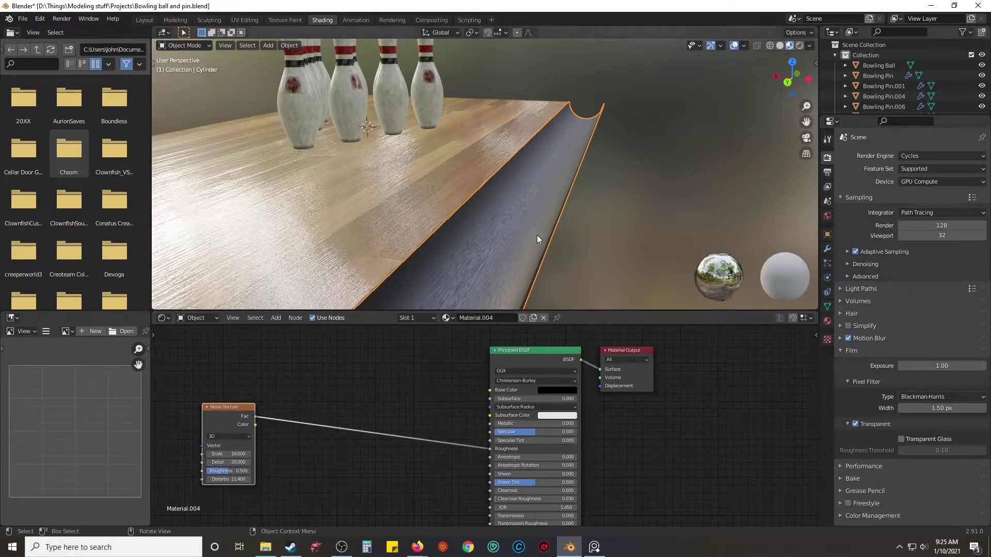
# Step: Examine the gutter's surface up close in rendered shading and compare it with the reference photo
pyautogui.moveTo(596, 177)
pyautogui.mouseDown(button='middle')
pyautogui.moveTo(518, 217)
pyautogui.moveTo(405, 207)
pyautogui.moveTo(417, 198)
pyautogui.moveTo(411, 185)
pyautogui.moveTo(429, 174)
pyautogui.moveTo(532, 186)
pyautogui.moveTo(608, 172)
pyautogui.mouseUp(button='middle')
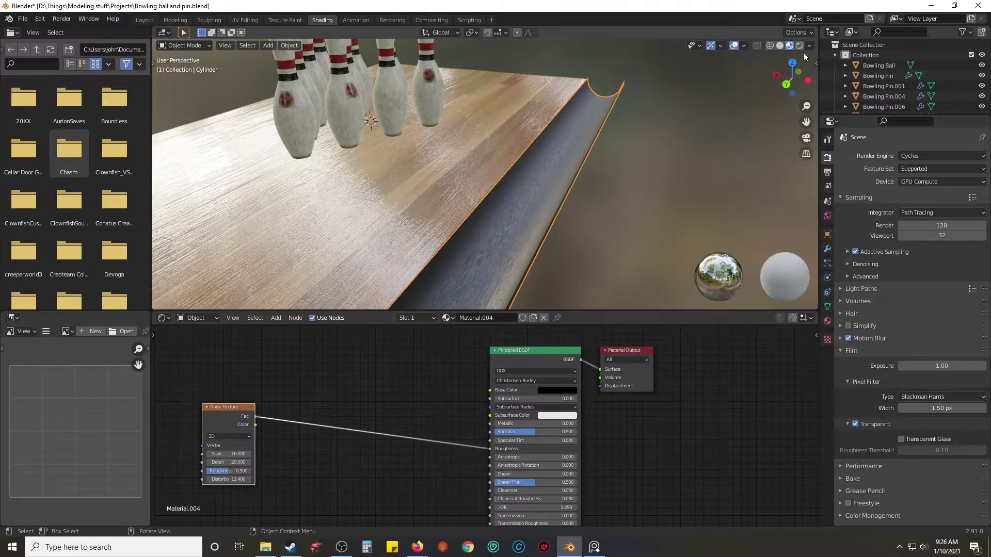
pyautogui.click(768, 46)
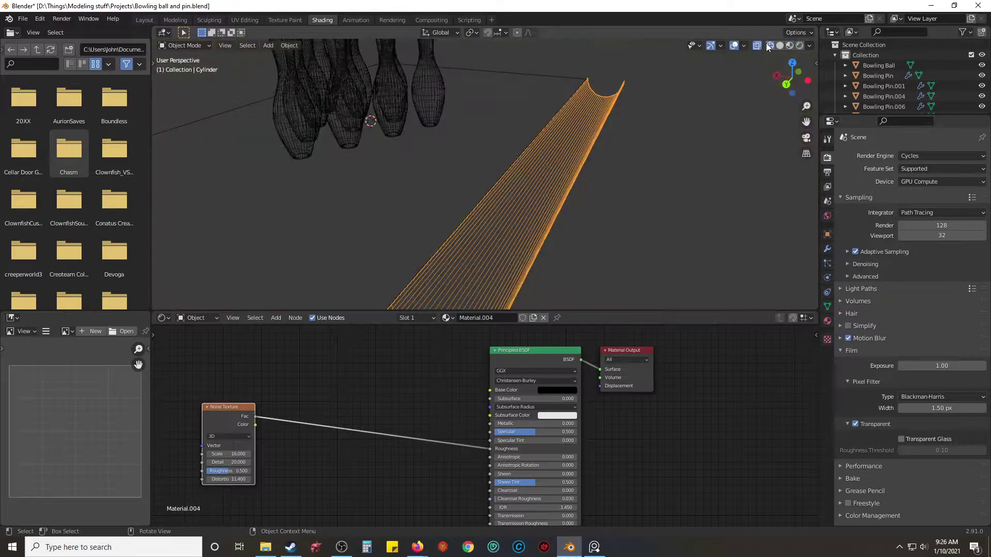
pyautogui.click(780, 45)
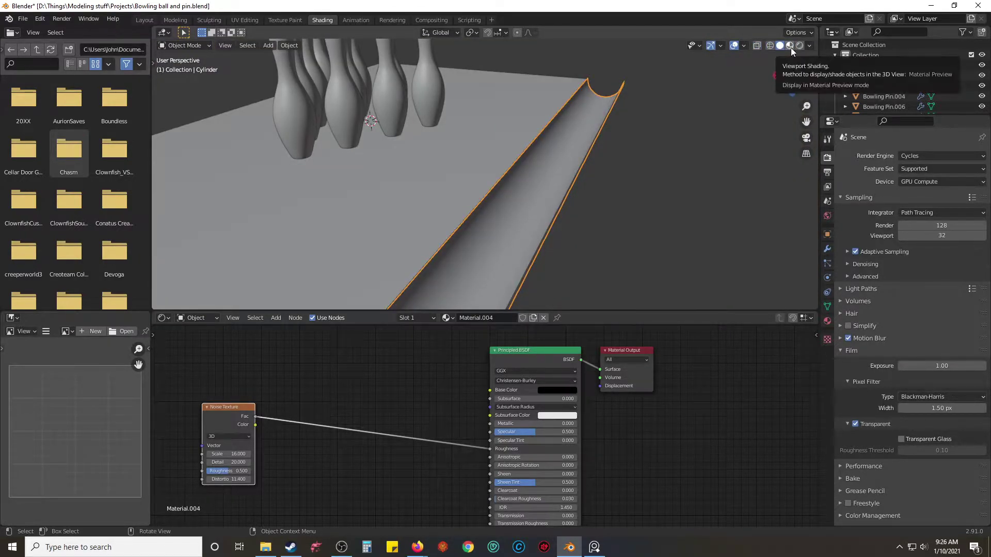
pyautogui.click(789, 45)
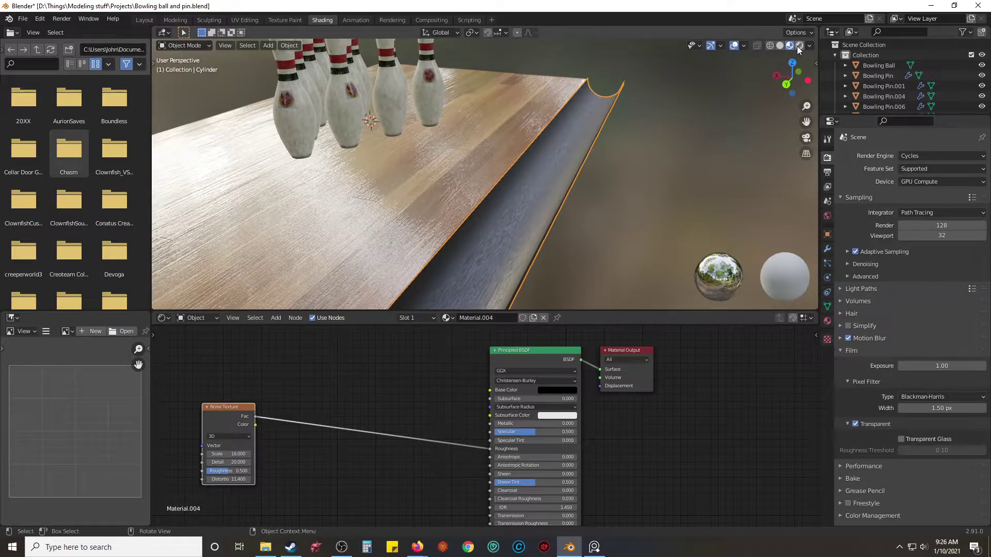
pyautogui.click(798, 45)
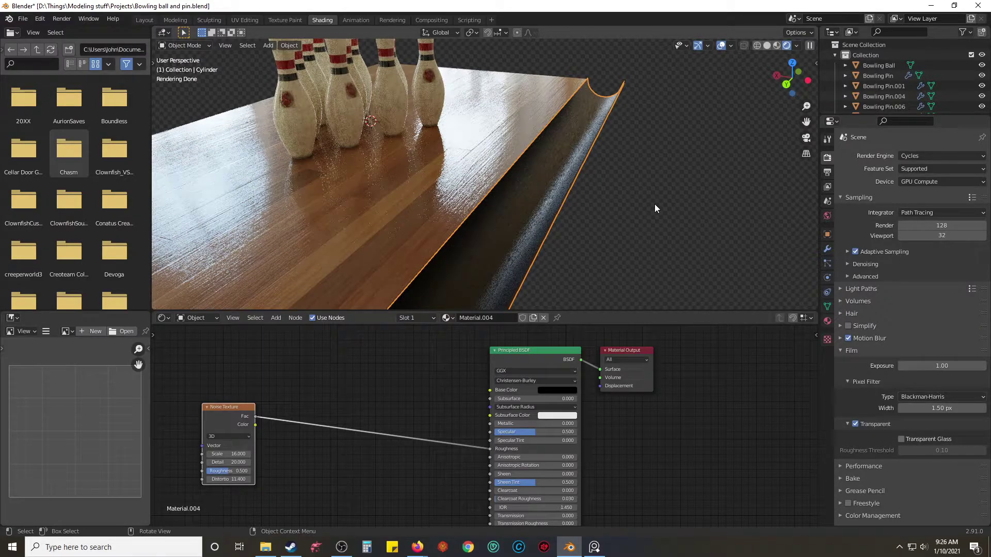
pyautogui.scroll(8, 654, 209)
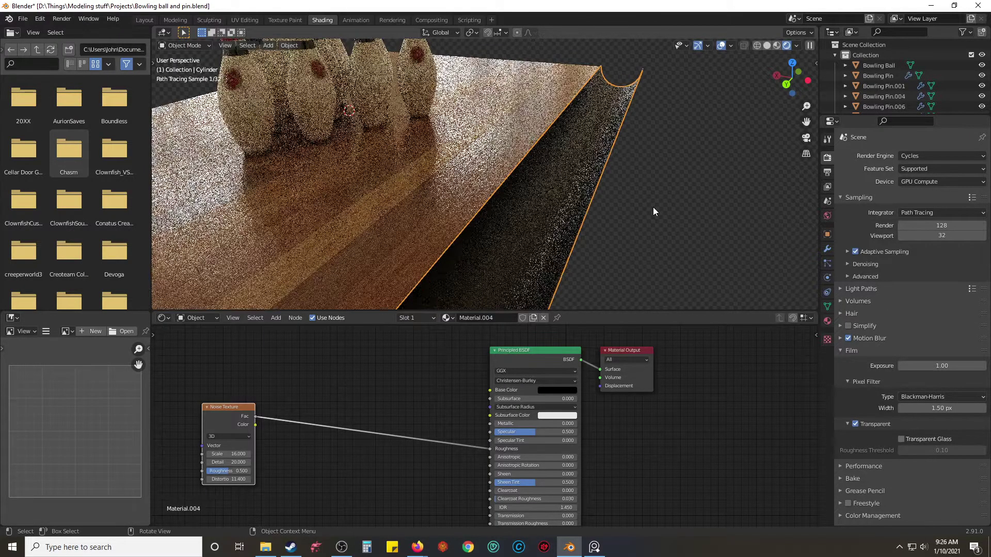
pyautogui.scroll(2, 652, 208)
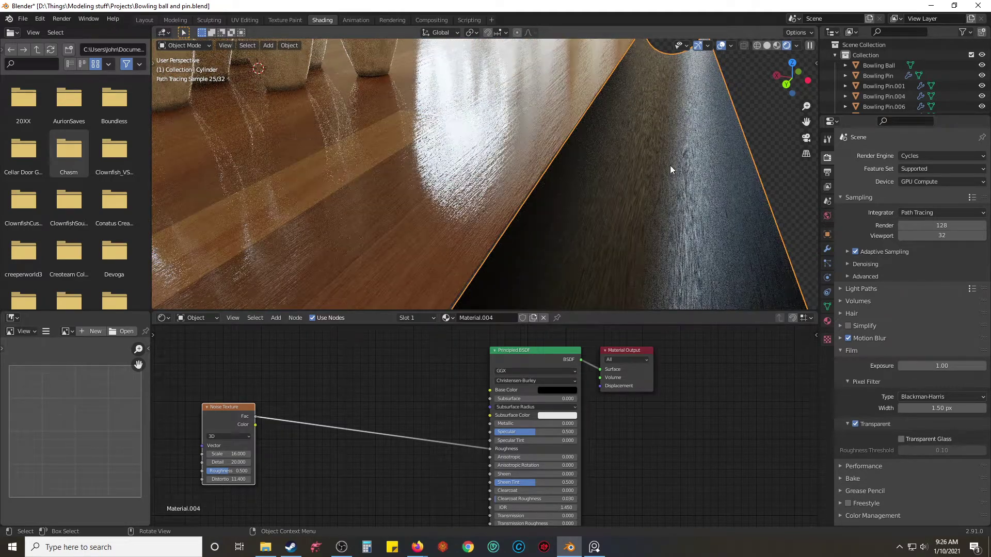
pyautogui.click(595, 552)
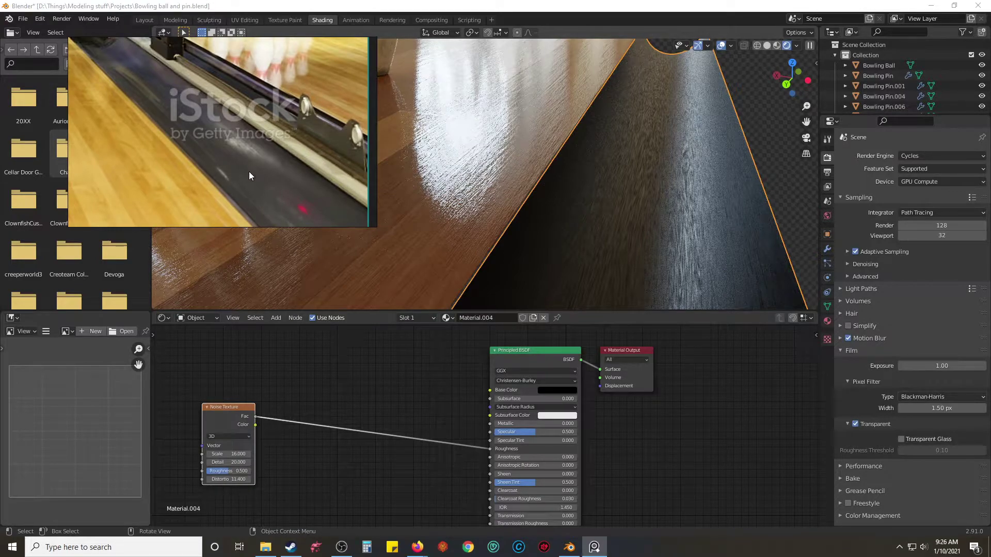
pyautogui.click(595, 548)
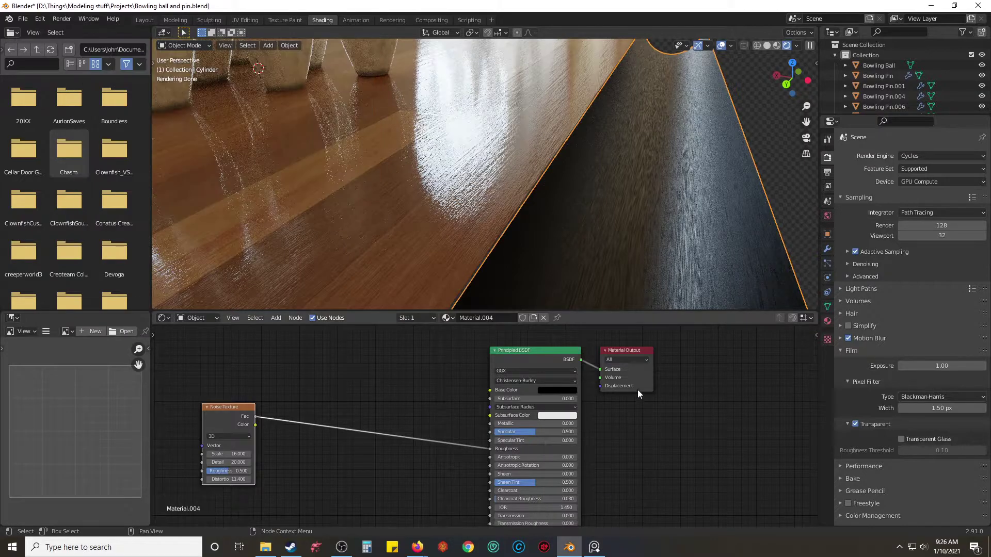
# Step: Return the viewport to material preview and look over the gutter along the lane from several angles
pyautogui.click(767, 45)
pyautogui.click(790, 45)
pyautogui.moveTo(733, 93)
pyautogui.mouseDown(button='middle')
pyautogui.moveTo(647, 141)
pyautogui.moveTo(528, 152)
pyautogui.moveTo(541, 160)
pyautogui.moveTo(512, 184)
pyautogui.moveTo(535, 204)
pyautogui.moveTo(526, 201)
pyautogui.mouseUp(button='middle')
pyautogui.scroll(2, 538, 157)
pyautogui.scroll(-2, 539, 161)
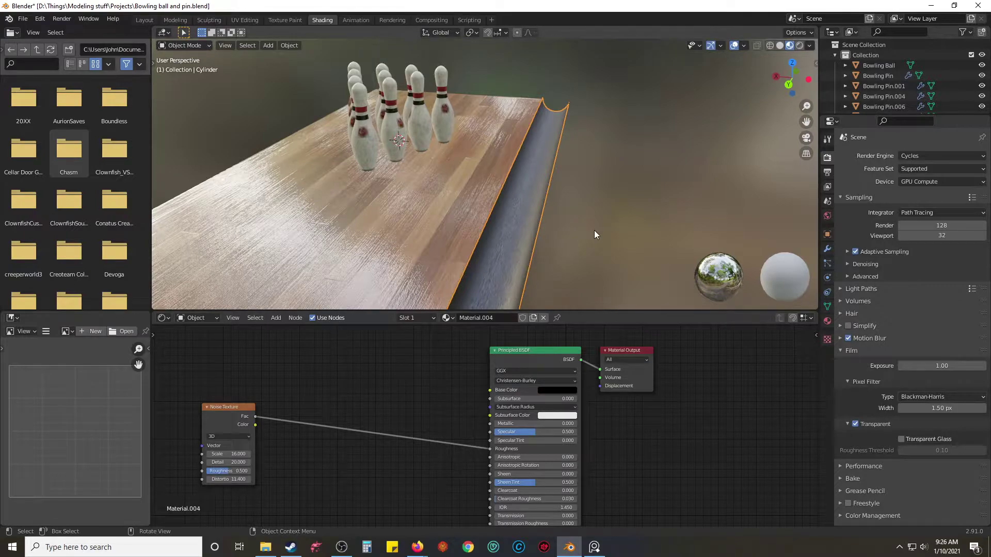
pyautogui.moveTo(585, 232)
pyautogui.mouseDown(button='middle')
pyautogui.moveTo(558, 220)
pyautogui.moveTo(592, 229)
pyautogui.mouseUp(button='middle')
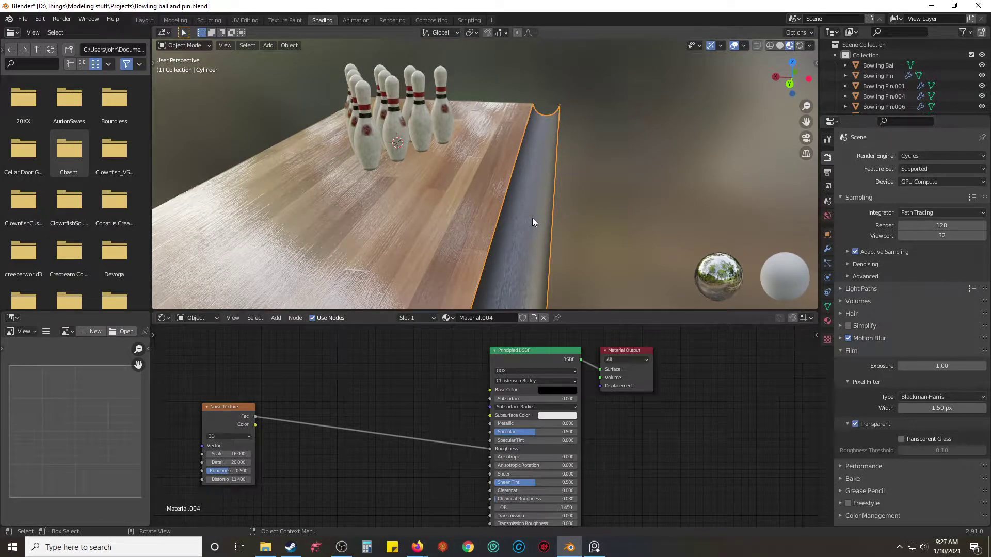
pyautogui.moveTo(573, 170)
pyautogui.mouseDown(button='middle')
pyautogui.moveTo(588, 174)
pyautogui.moveTo(409, 183)
pyautogui.moveTo(558, 180)
pyautogui.mouseUp(button='middle')
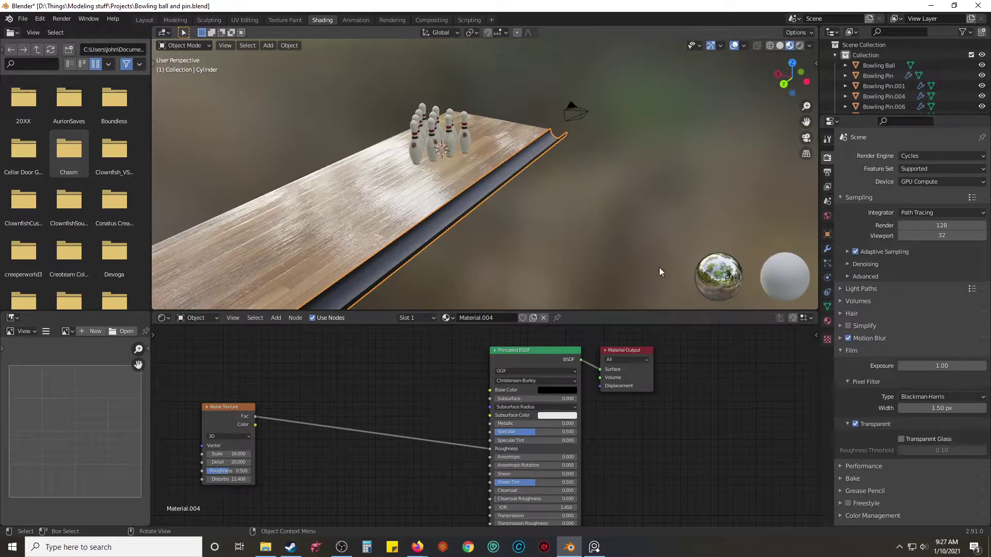
# Step: Enable rigid body physics on the gutter and set its type to Passive
pyautogui.click(826, 276)
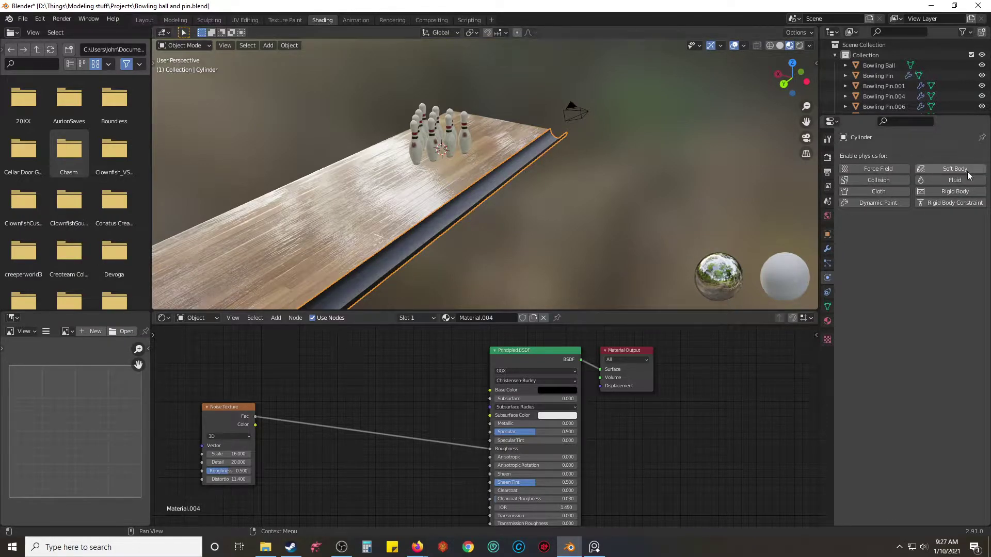
pyautogui.click(960, 192)
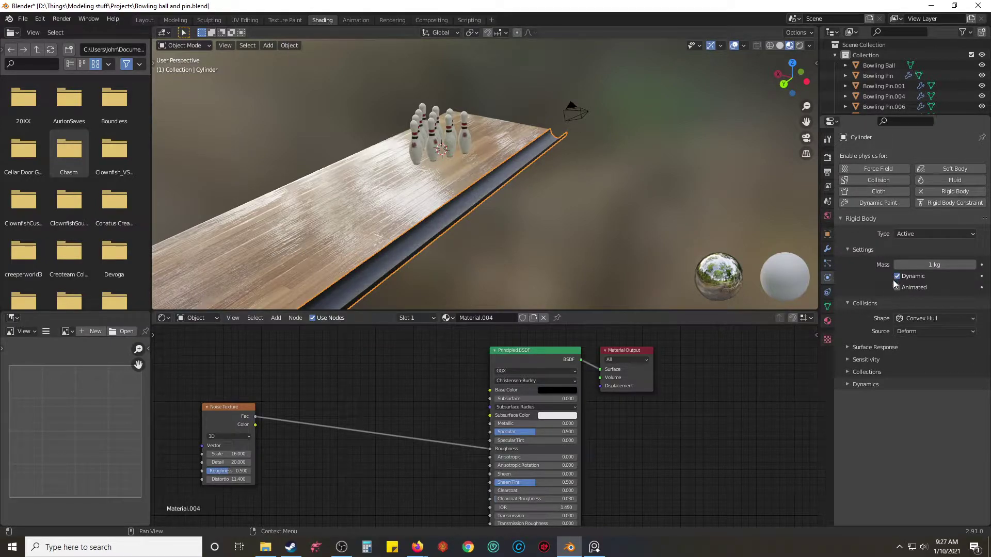
pyautogui.click(925, 234)
pyautogui.click(917, 259)
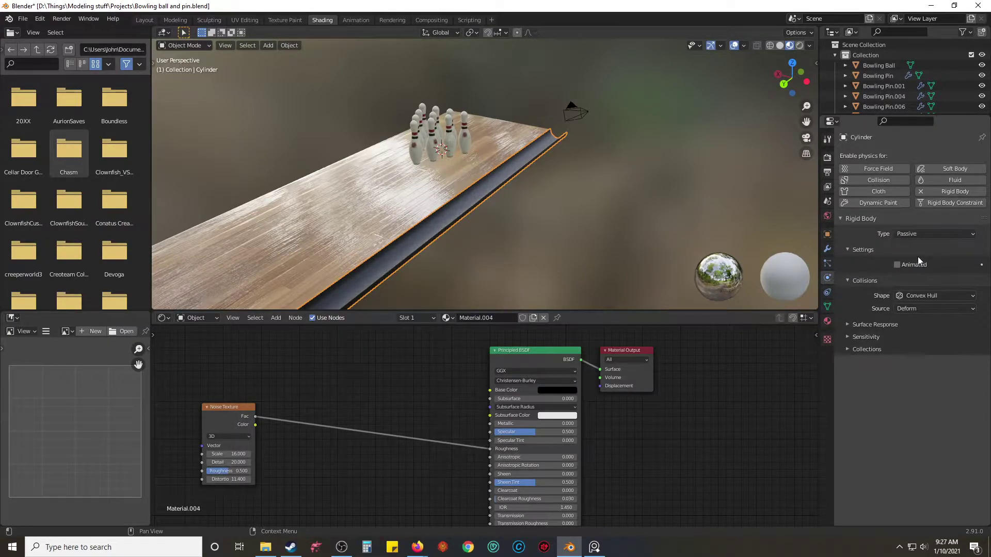
# Step: Switch to the Layout workspace, leave the camera view, and check the cube's rigid body settings behind the bowling ball
pyautogui.moveTo(547, 199); pyautogui.dragTo(509, 197, button='middle')
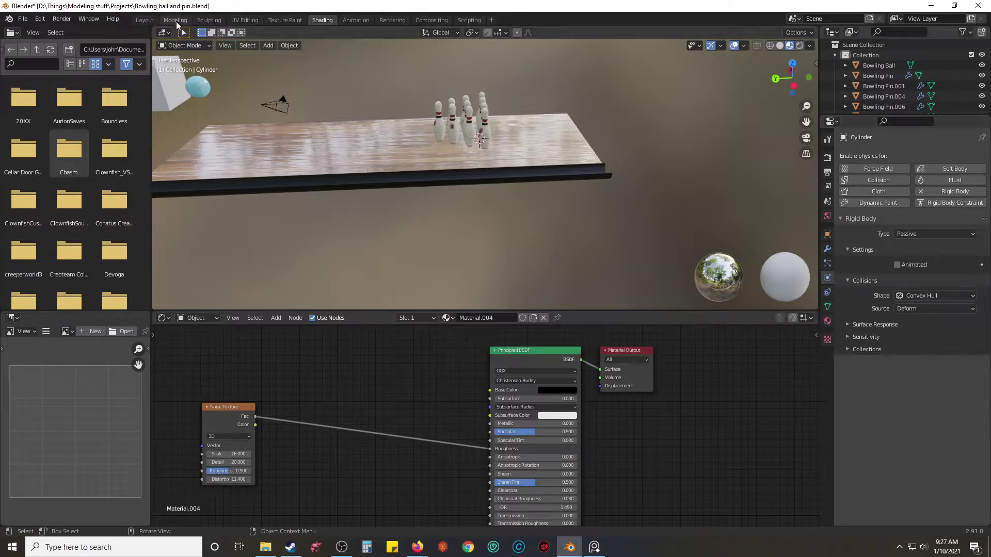
pyautogui.click(145, 20)
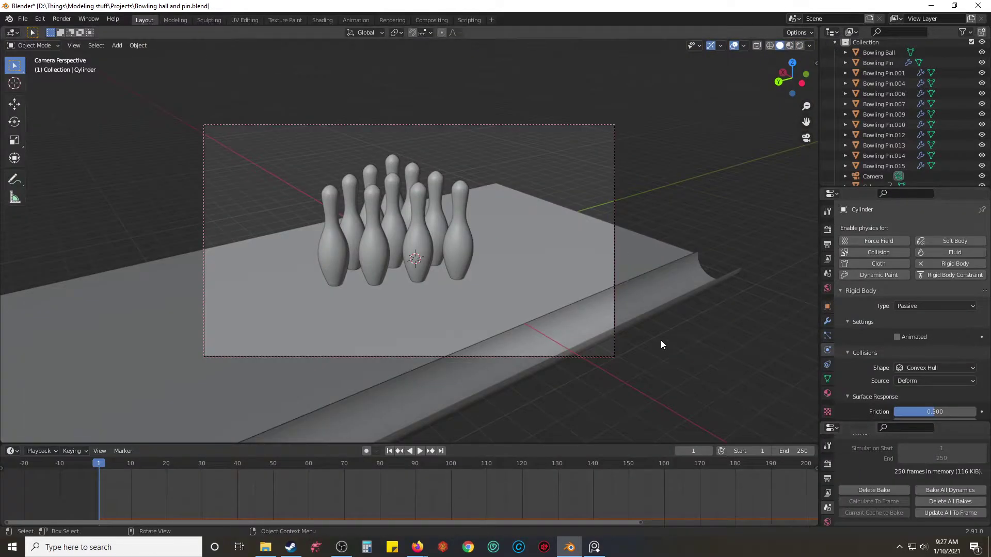
pyautogui.scroll(-2, 651, 335)
pyautogui.scroll(3, 624, 323)
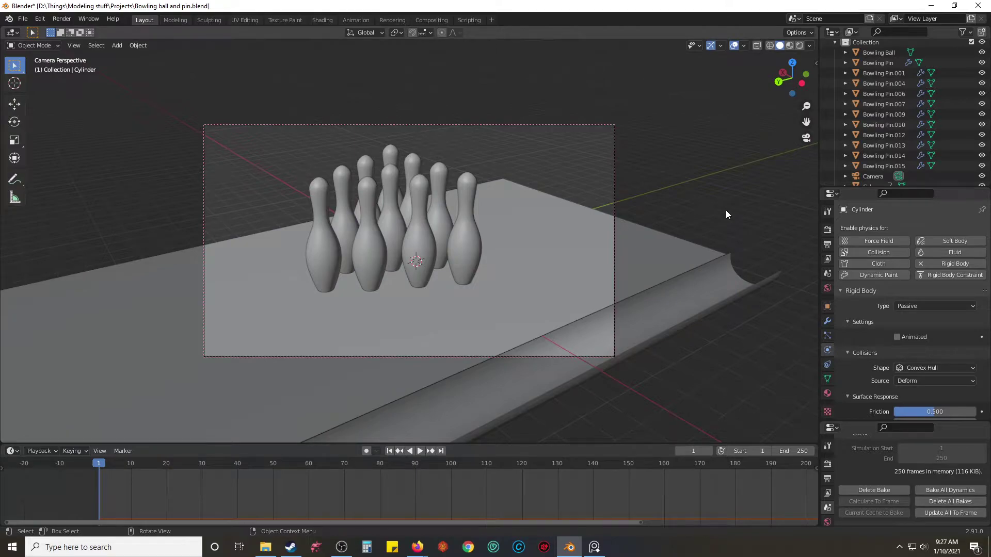
pyautogui.press('KP_0')
pyautogui.moveTo(449, 180); pyautogui.dragTo(427, 209, button='middle')
pyautogui.moveTo(275, 180); pyautogui.dragTo(448, 189, button='middle')
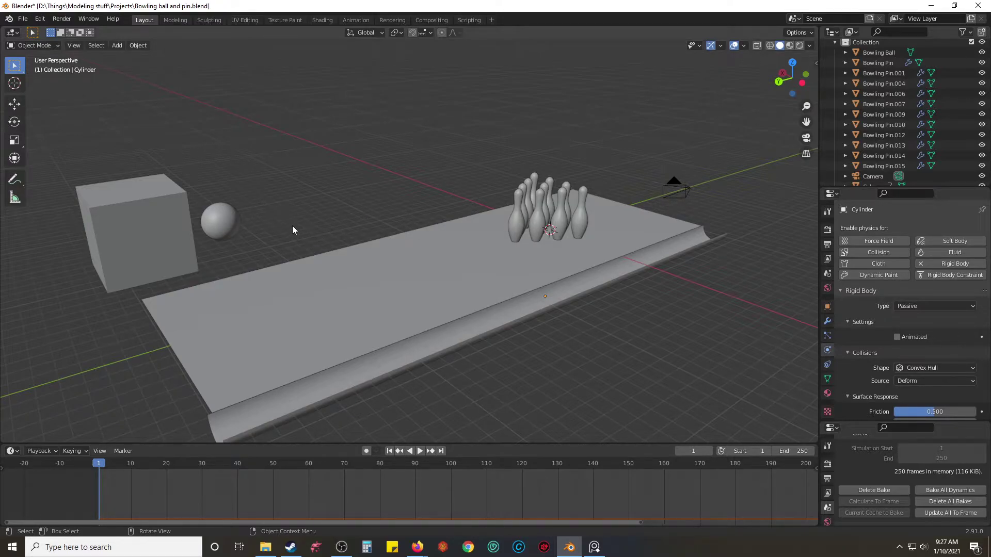
pyautogui.click(123, 200)
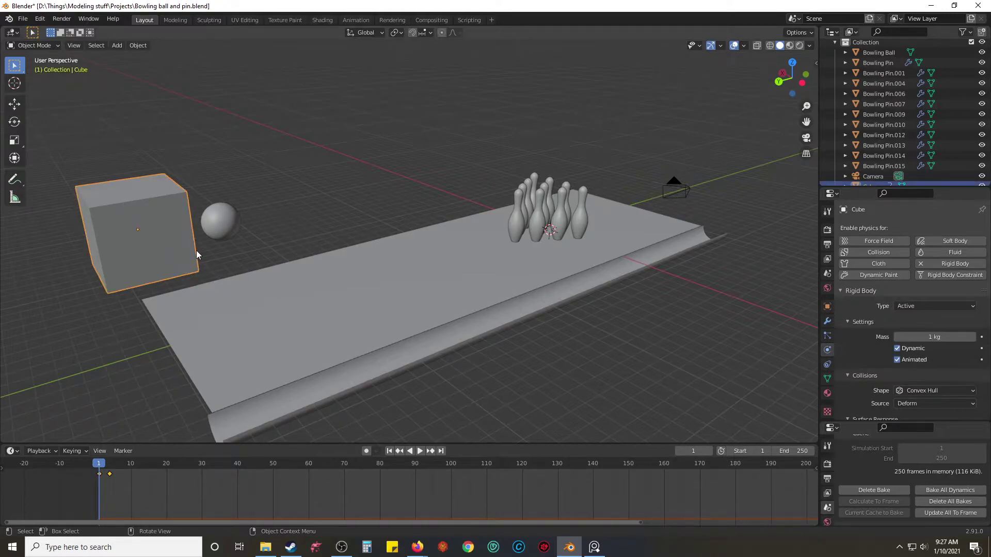
pyautogui.click(356, 182)
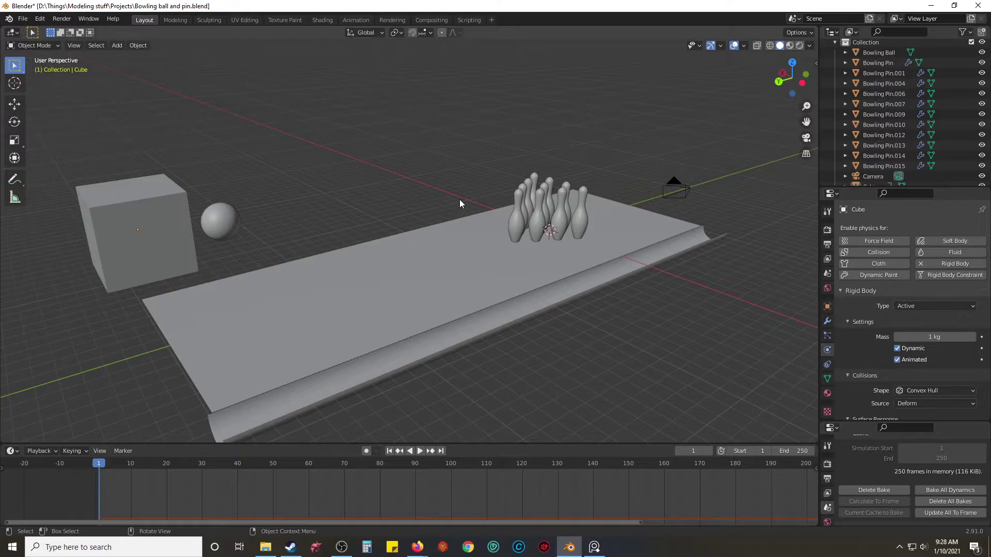
# Step: Play the baked bowling simulation in material preview, return to the first frame, and delete the rigid body bake
pyautogui.click(790, 45)
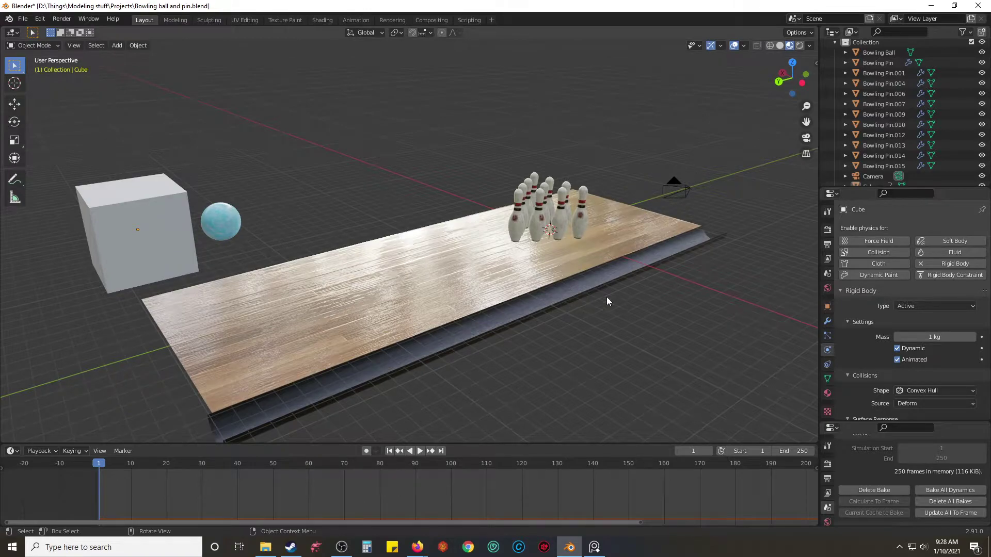
pyautogui.press('space')
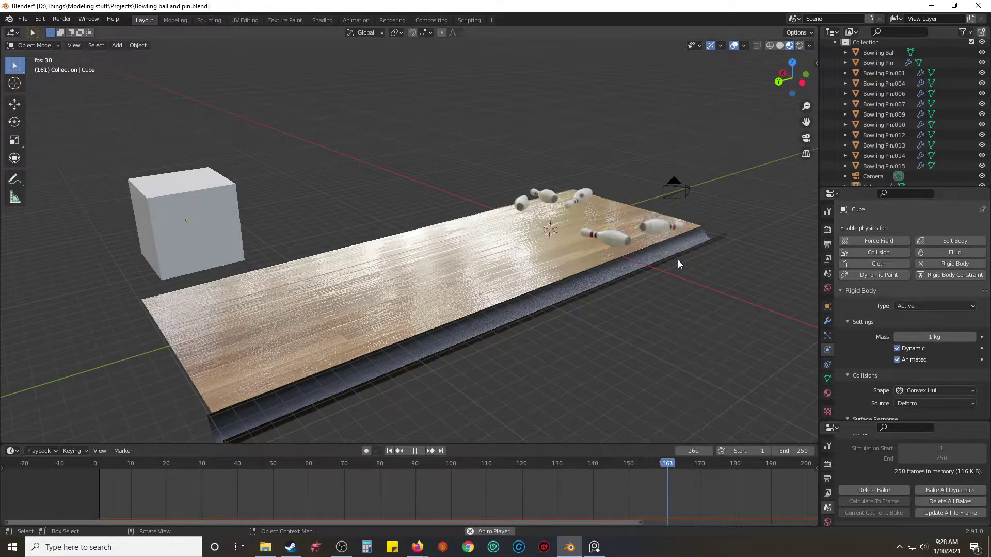
pyautogui.press('space')
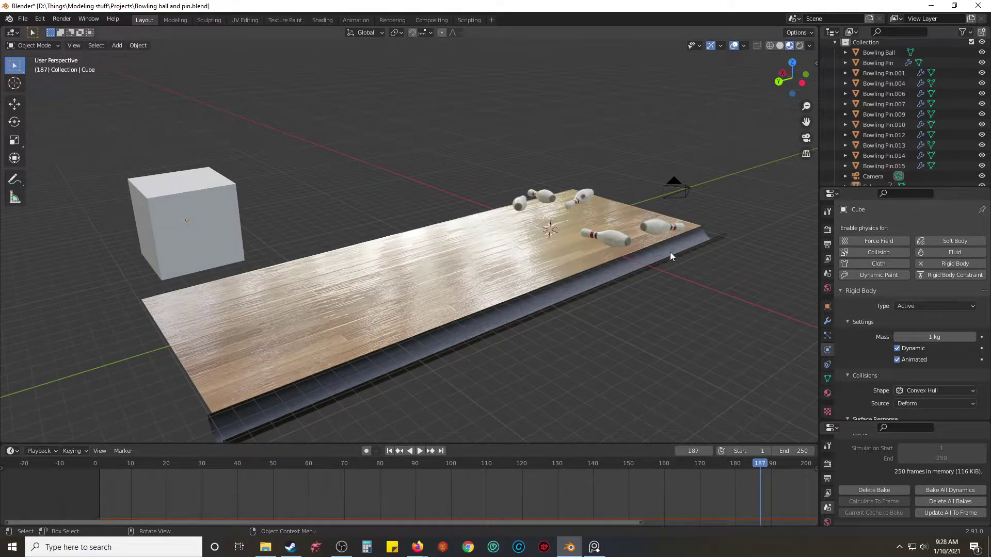
pyautogui.hotkey('shift', 'Left')
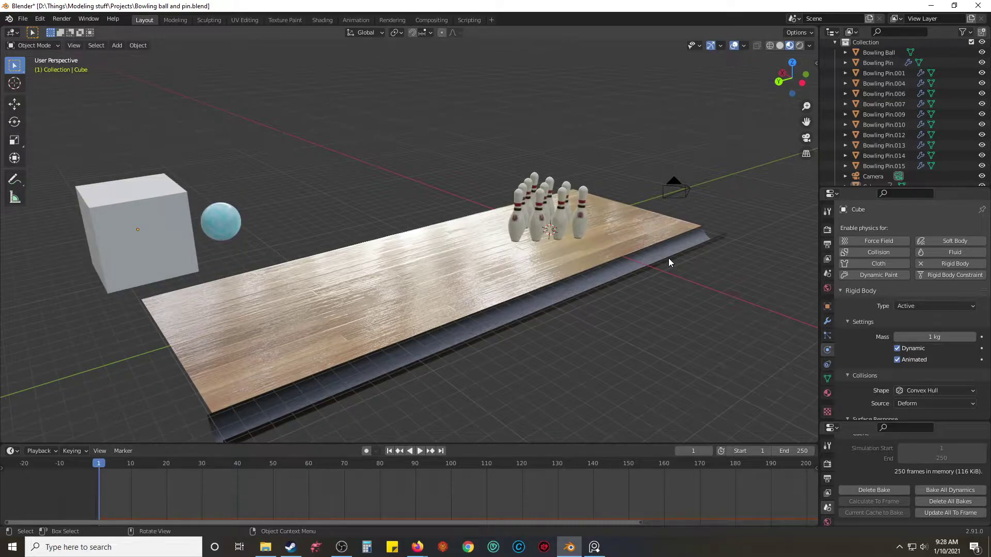
pyautogui.click(872, 493)
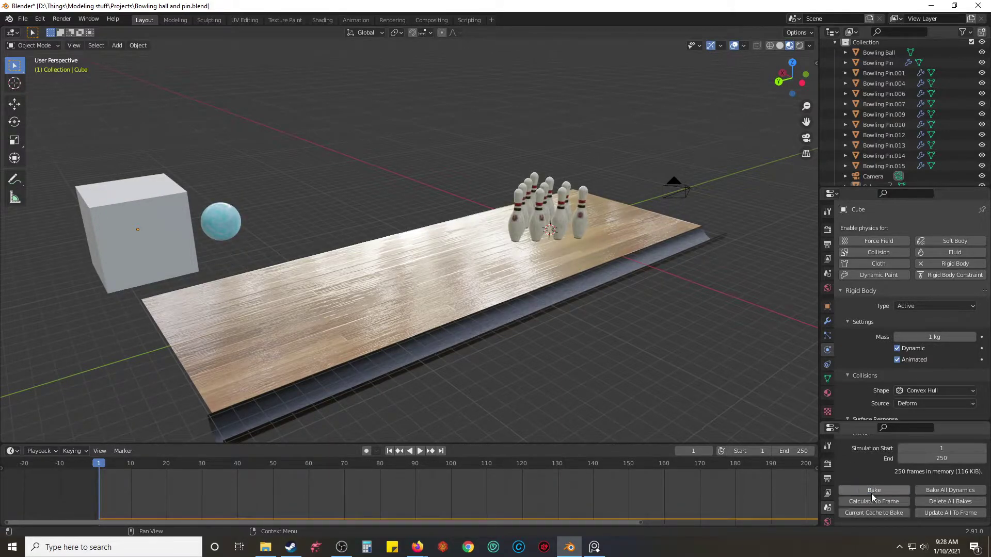
# Step: Bake the rigid body simulation, play it to check the falling pins against the gutter, and return to the first frame
pyautogui.click(871, 490)
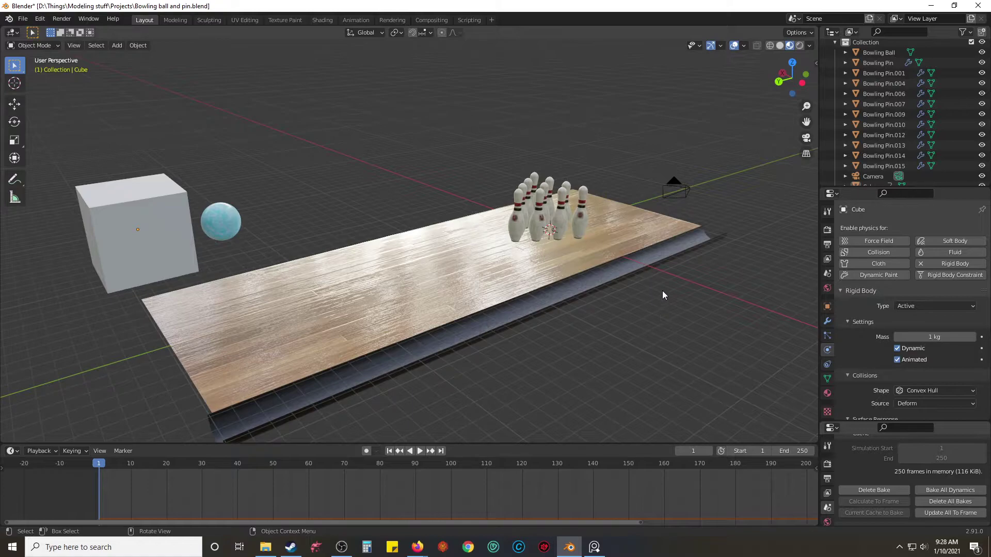
pyautogui.press('space')
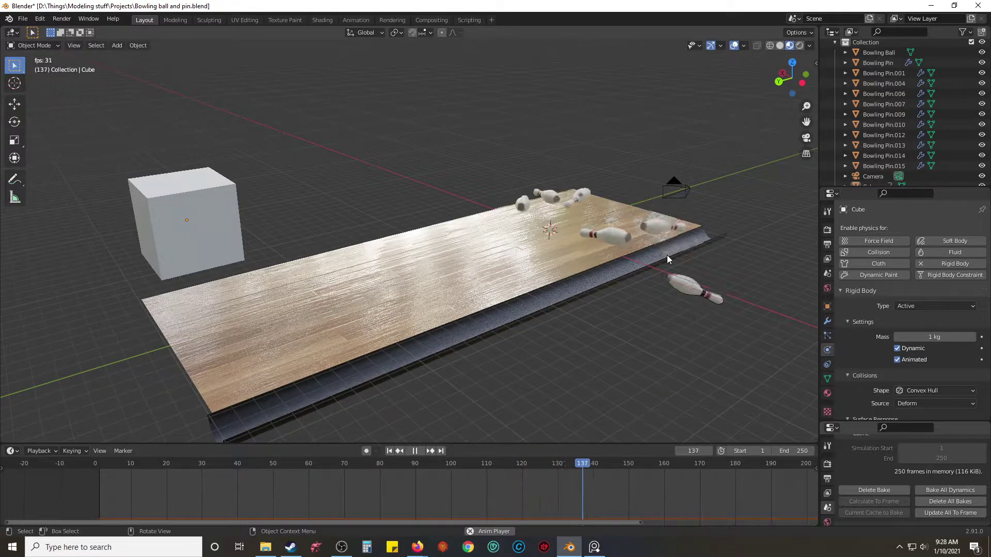
pyautogui.press('space')
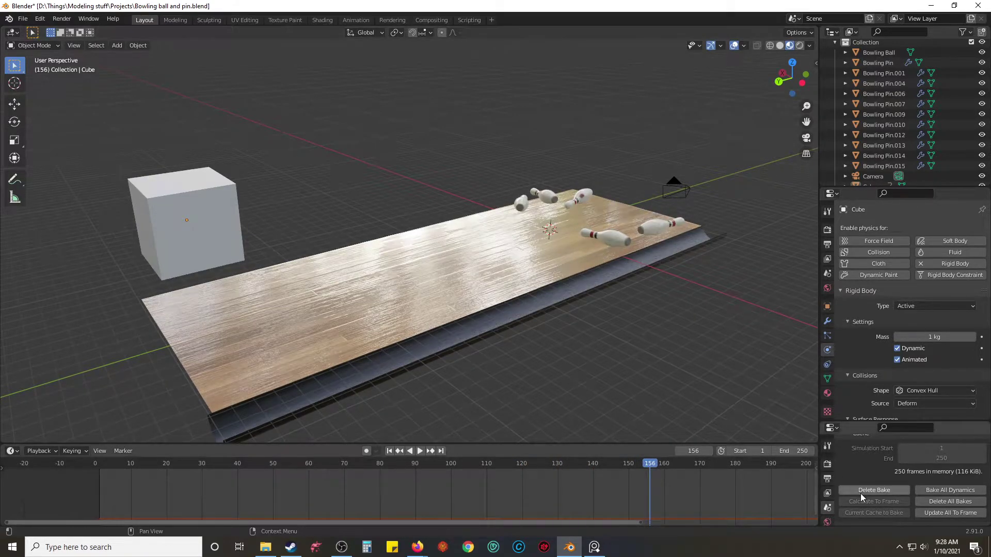
pyautogui.hotkey('shift', 'Left')
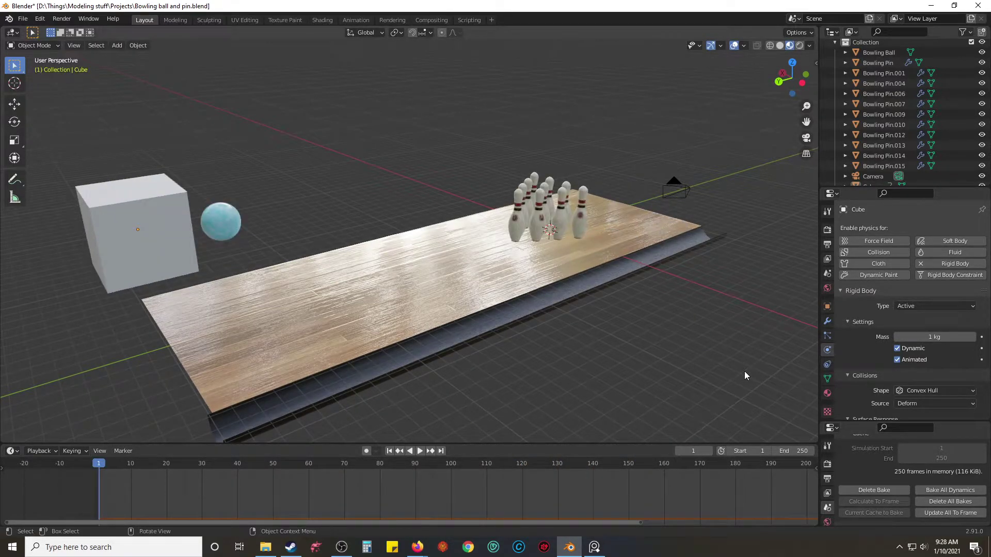
# Step: Delete the current bake, check the gutter's rigid body settings, and bake the rigid body simulation again
pyautogui.click(872, 490)
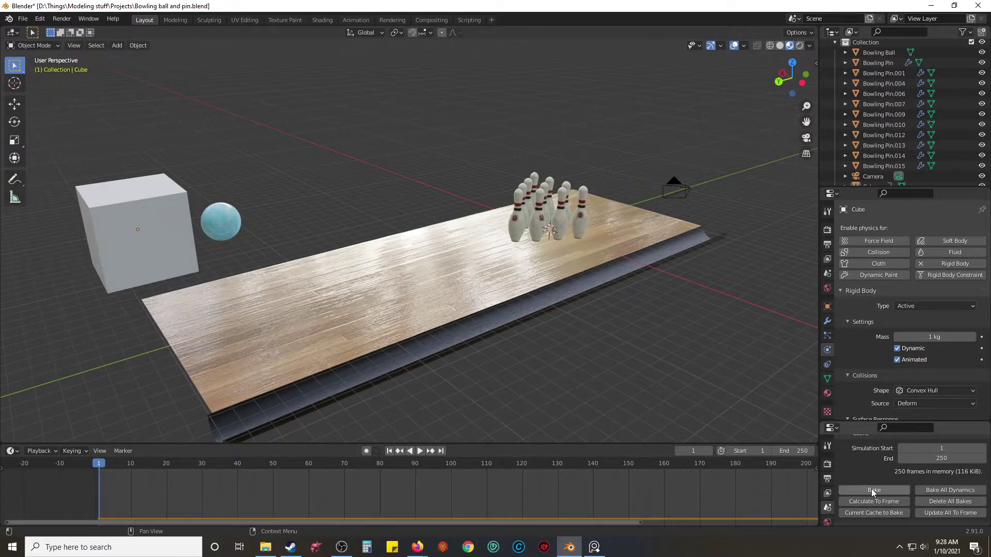
pyautogui.click(560, 302)
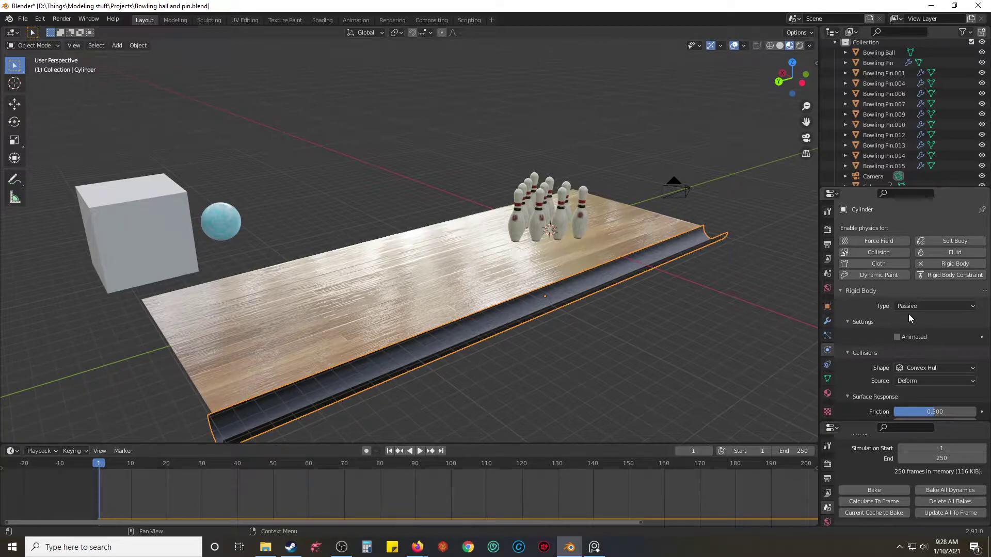
pyautogui.scroll(-2, 908, 314)
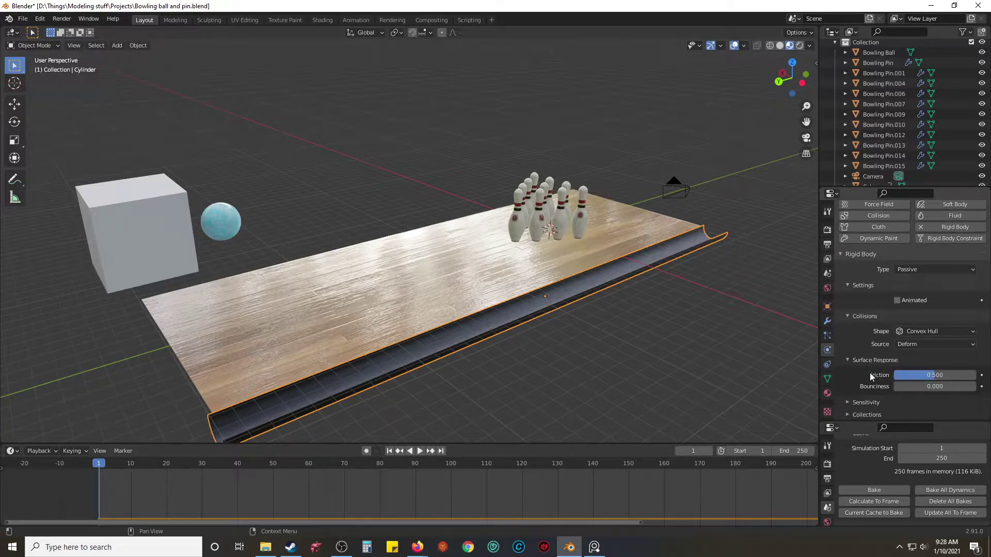
pyautogui.scroll(2, 859, 339)
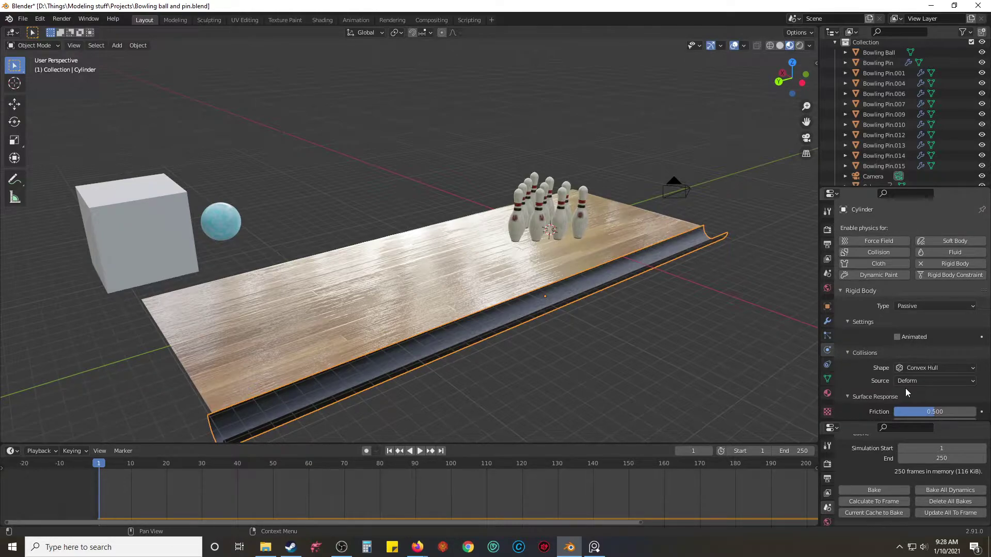
pyautogui.click(863, 488)
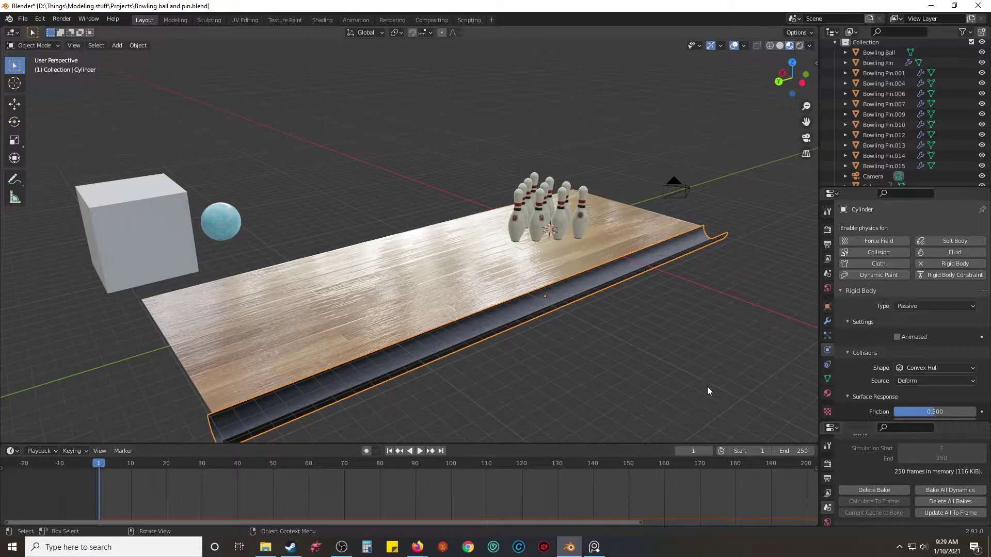
# Step: Play the new bake from a wider side view of the lane, select the gutter, and return to the first frame
pyautogui.moveTo(612, 351); pyautogui.dragTo(602, 351, button='middle')
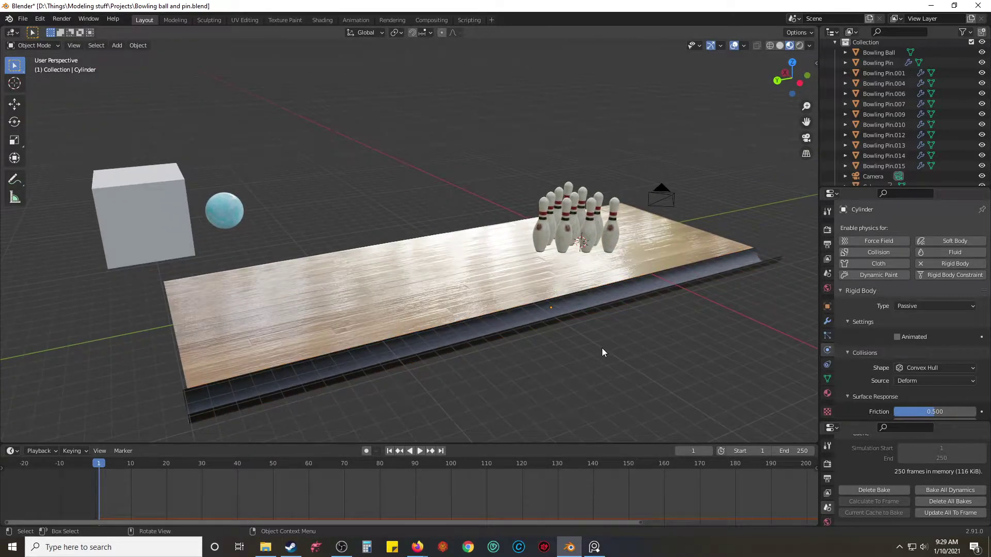
pyautogui.scroll(-2, 602, 349)
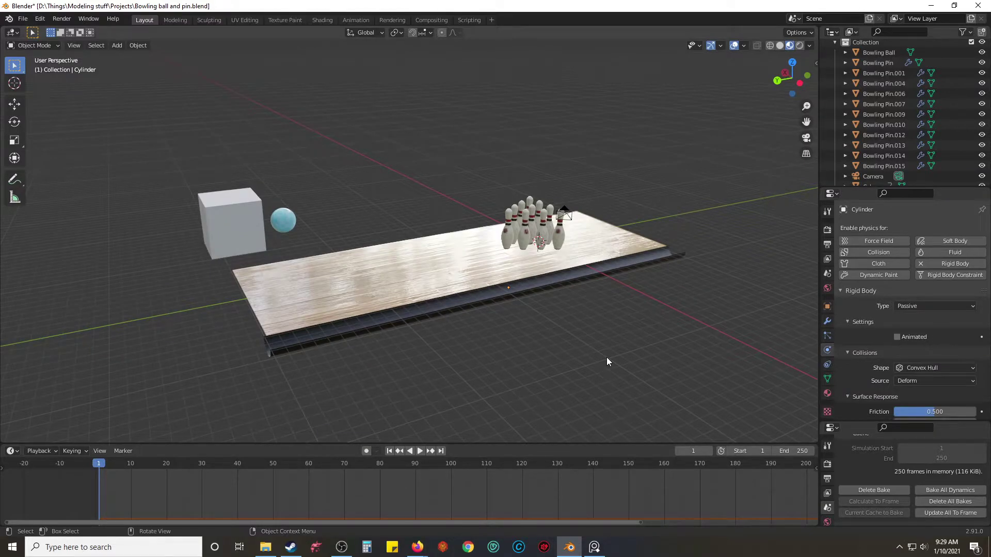
pyautogui.press('space')
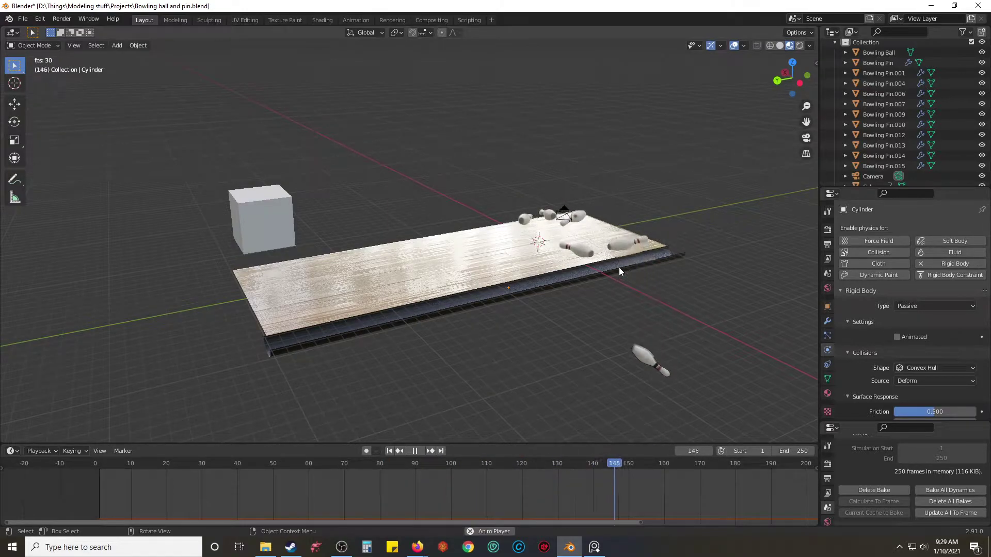
pyautogui.press('space')
pyautogui.click(563, 279)
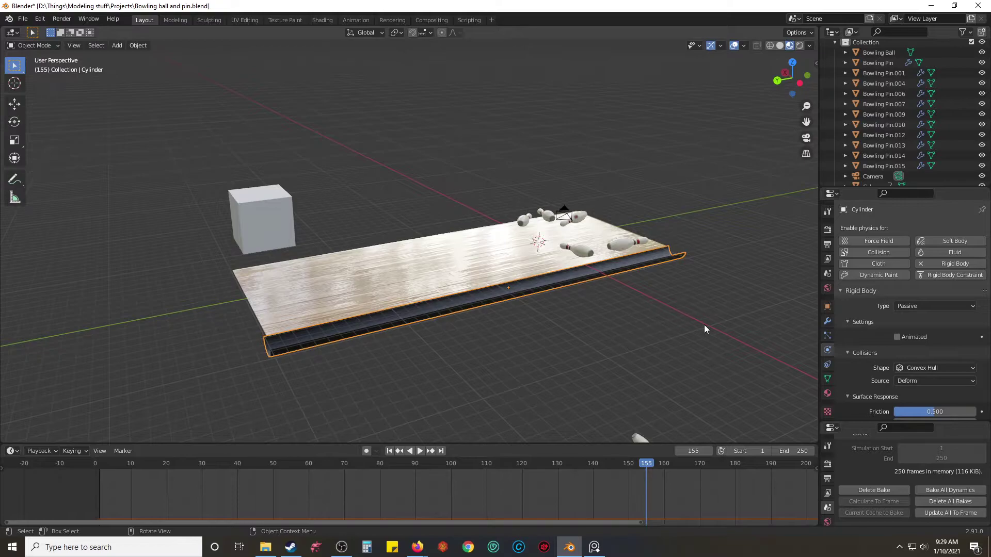
pyautogui.hotkey('shift', 'Left')
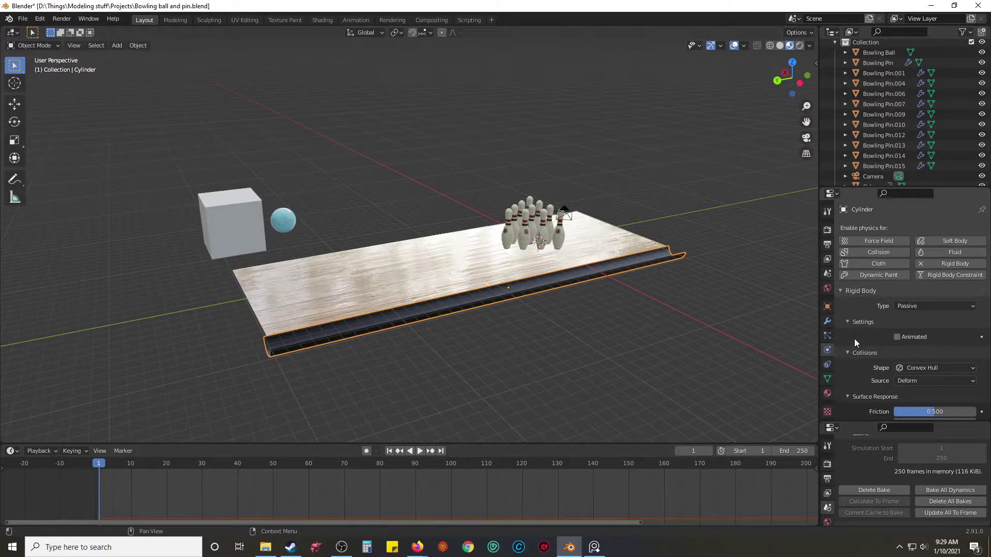
# Step: Rename the wooden lane plane as Lane Floor
pyautogui.click(442, 268)
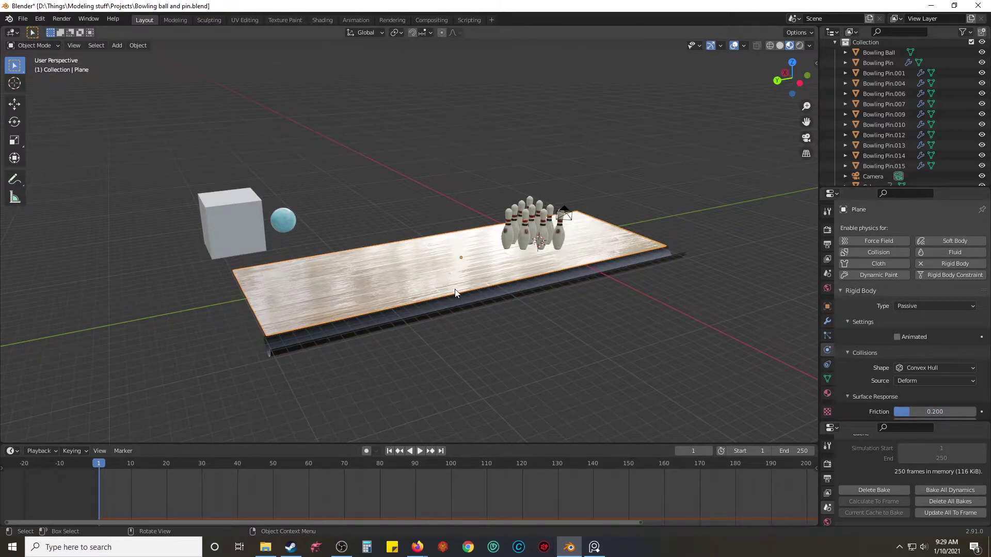
pyautogui.click(461, 297)
pyautogui.click(438, 271)
pyautogui.press('F2')
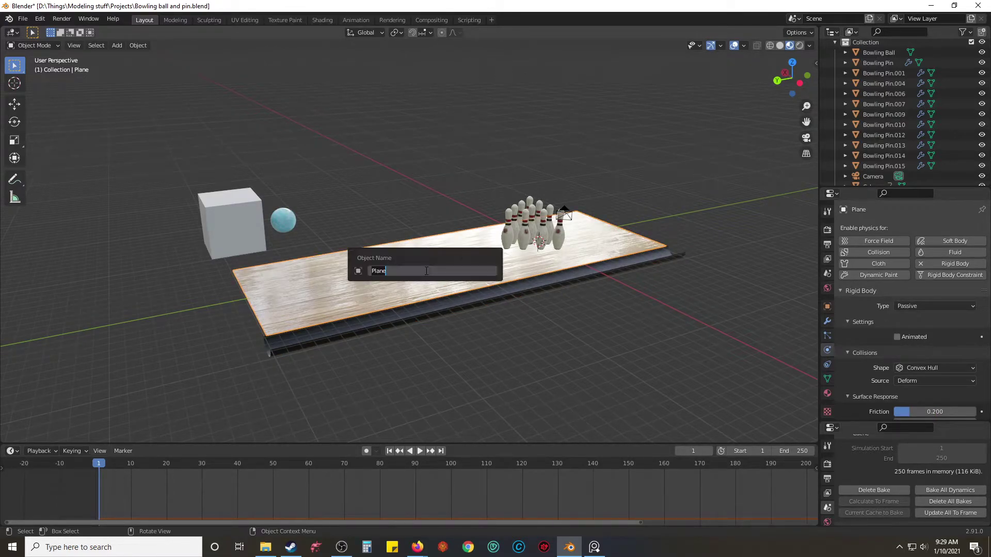
pyautogui.write('Lane Floor')
pyautogui.press('Return')
# Step: Rename the gutter cylinder as Gutter and look through the scene's object list
pyautogui.click(488, 300)
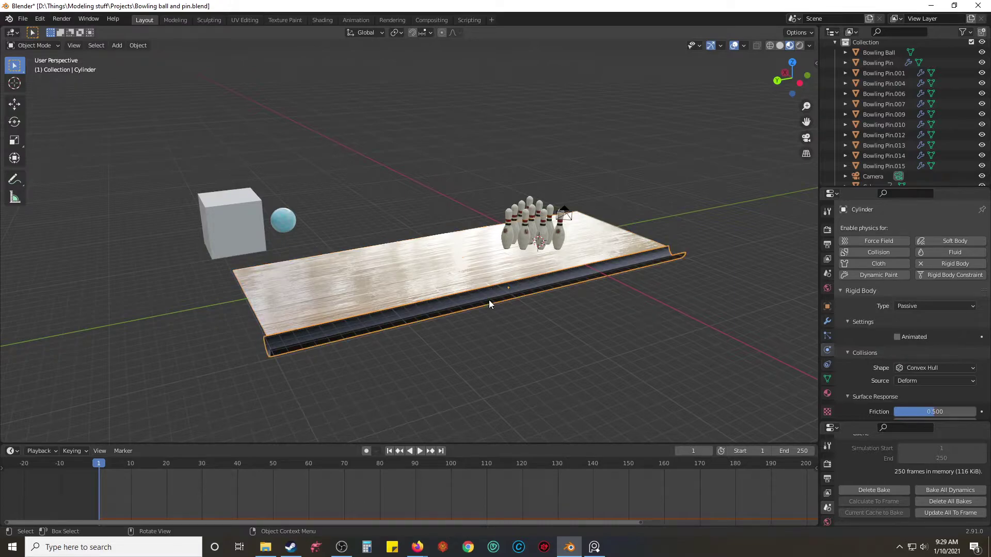
pyautogui.press('F2')
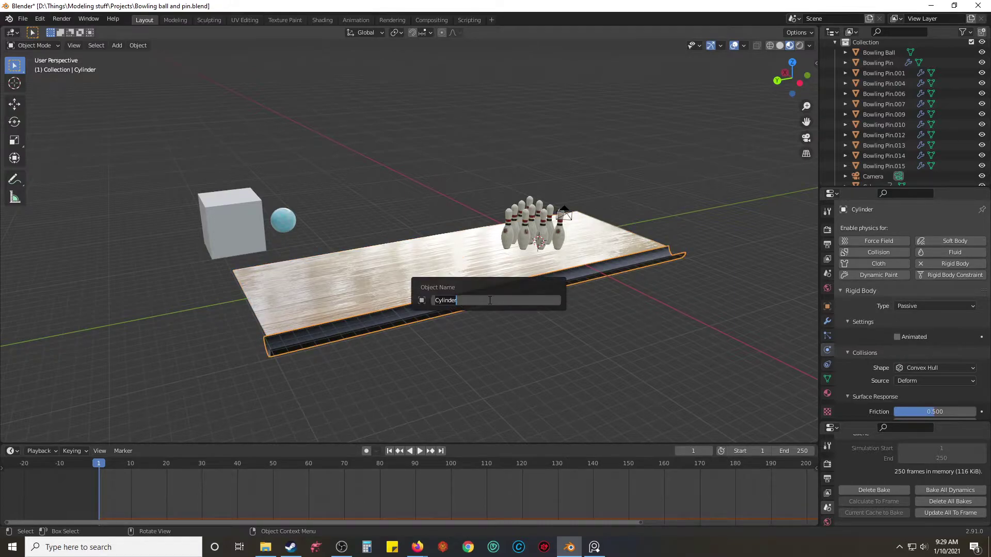
pyautogui.write('Gutter')
pyautogui.press('Return')
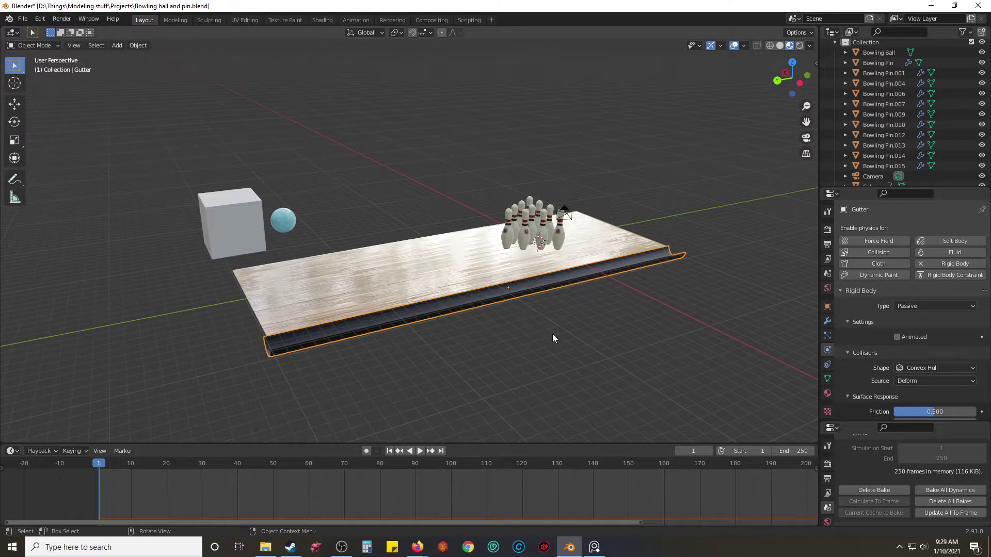
pyautogui.scroll(-2, 881, 151)
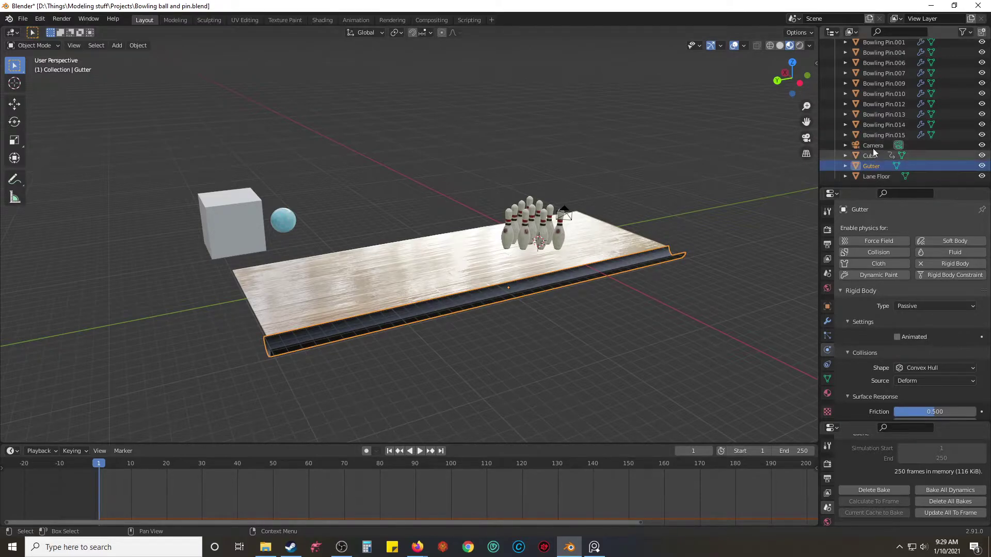
pyautogui.scroll(3, 874, 135)
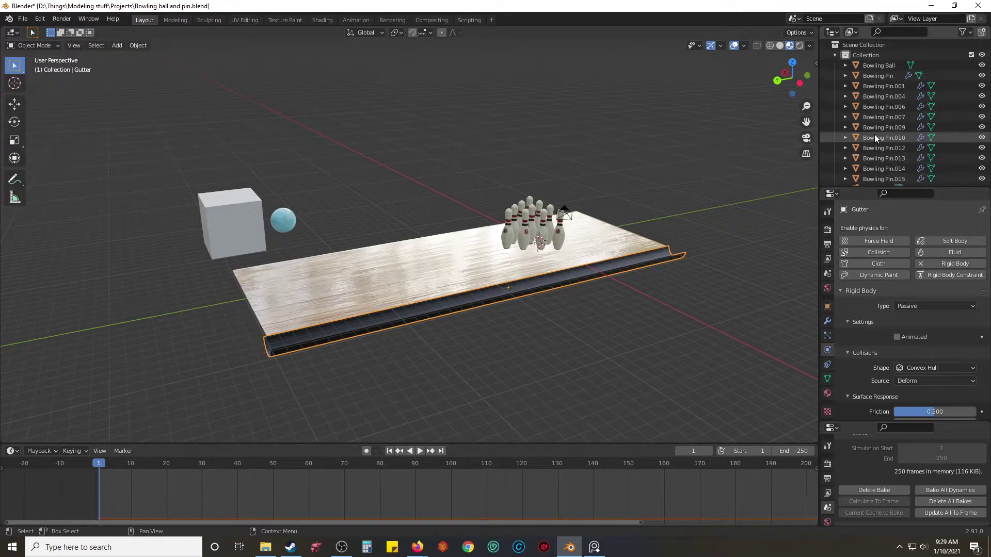
# Step: Compare the rigid body settings of the lane floor and the gutter, and examine the gutter's collision shape options
pyautogui.click(450, 270)
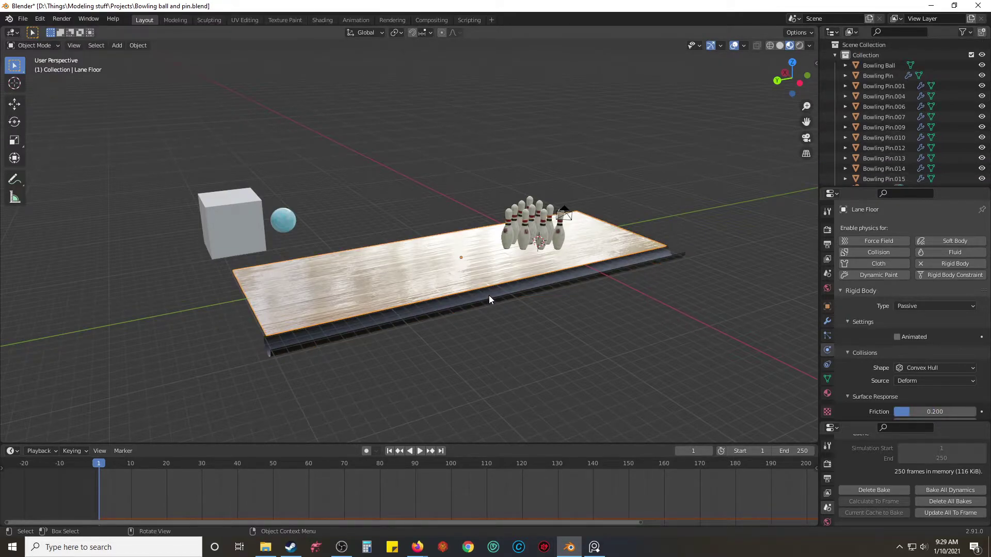
pyautogui.scroll(-2, 946, 365)
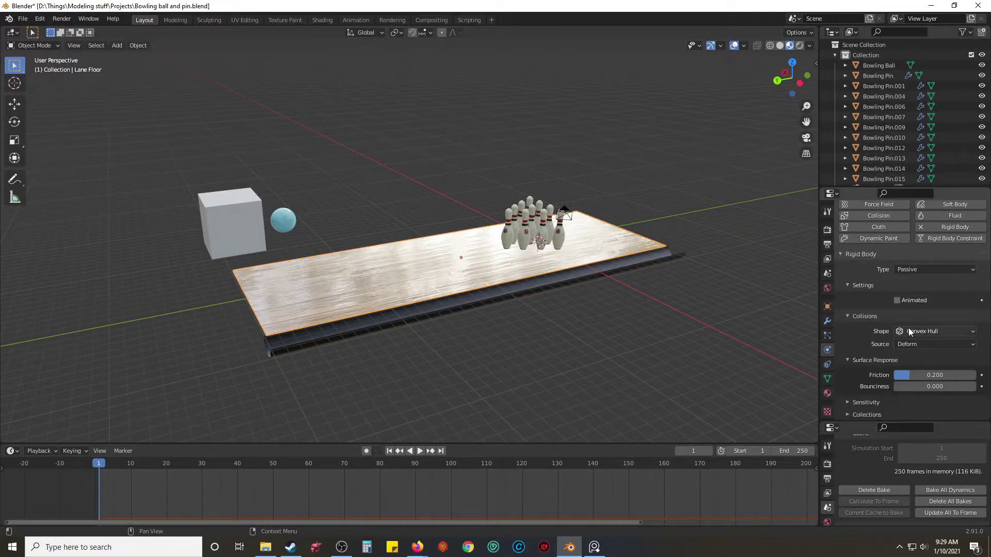
pyautogui.click(523, 283)
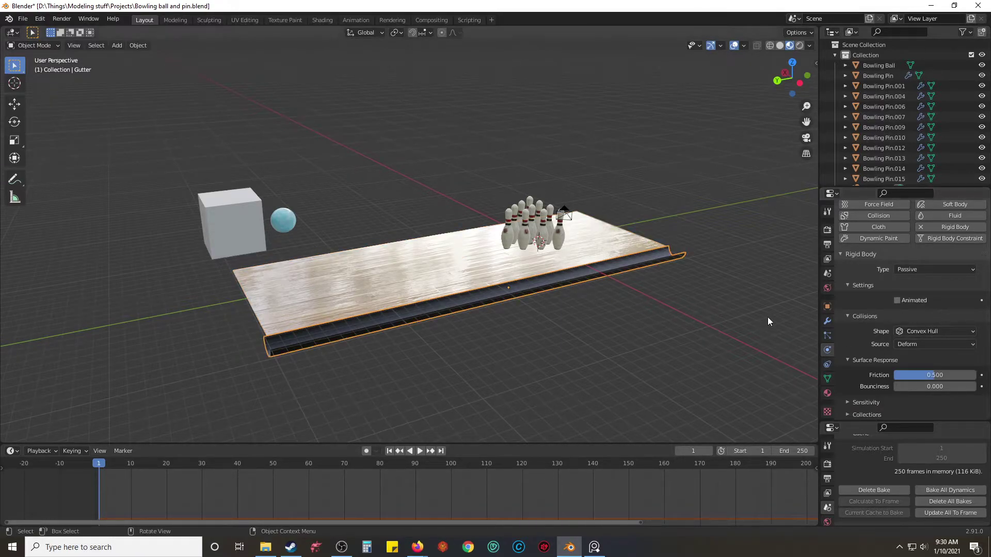
pyautogui.click(852, 317)
pyautogui.click(853, 320)
pyautogui.click(847, 334)
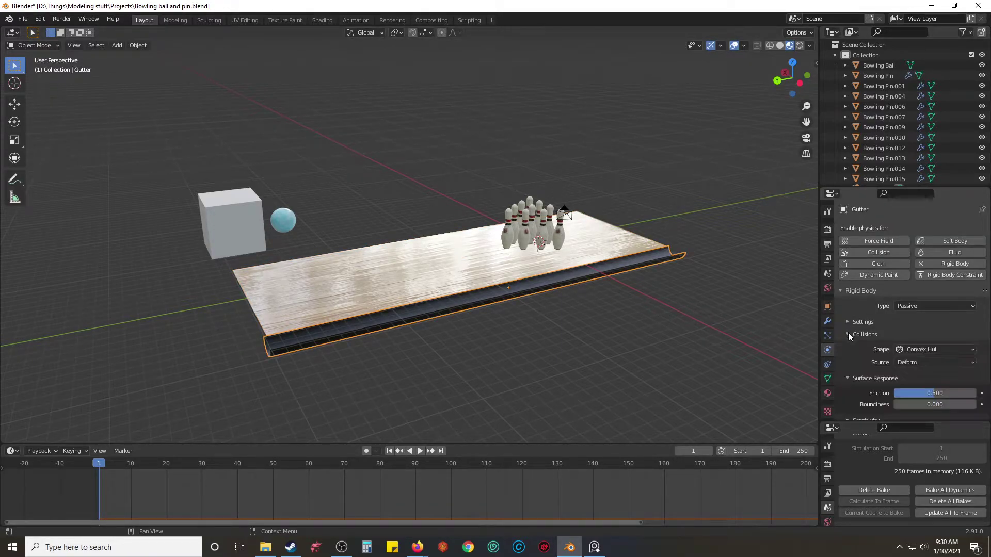
pyautogui.scroll(-1, 848, 332)
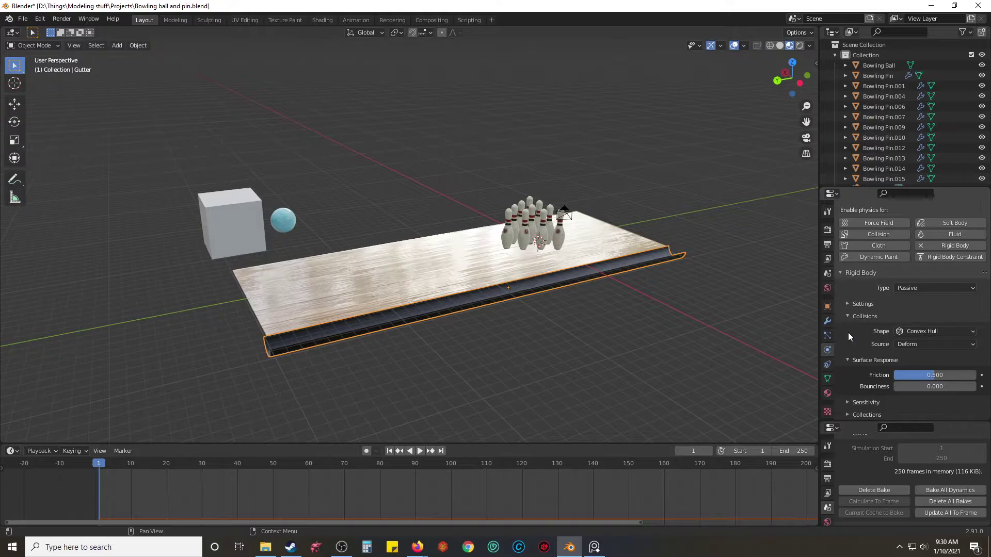
pyautogui.click(919, 333)
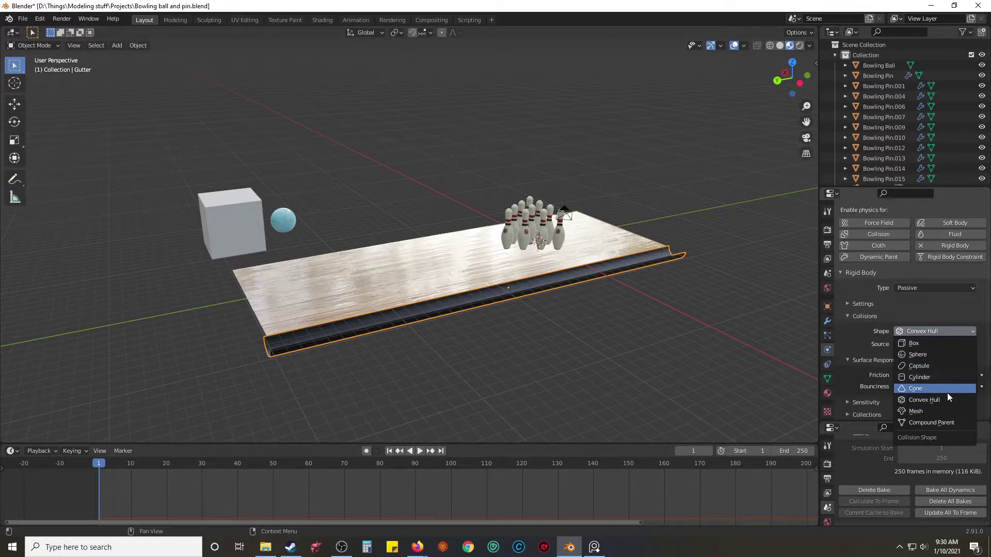
pyautogui.click(933, 306)
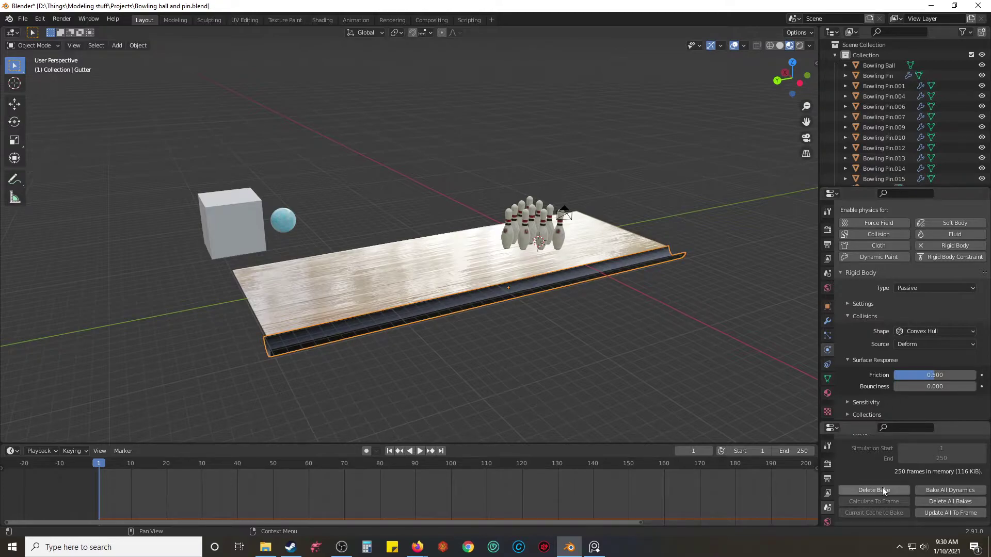
# Step: Delete all bakes, rebake the rigid body simulation from its cache settings, and deselect the gutter
pyautogui.click(927, 499)
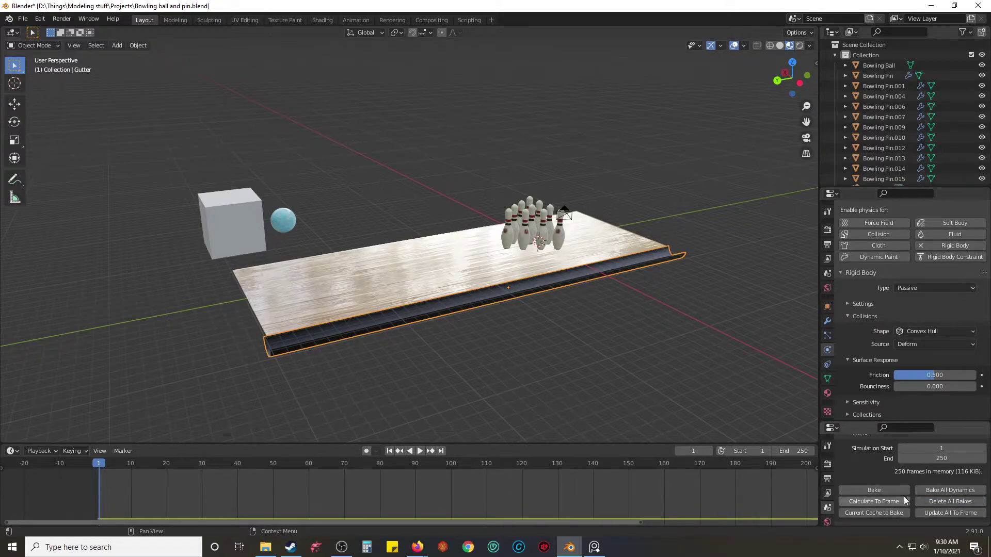
pyautogui.click(891, 493)
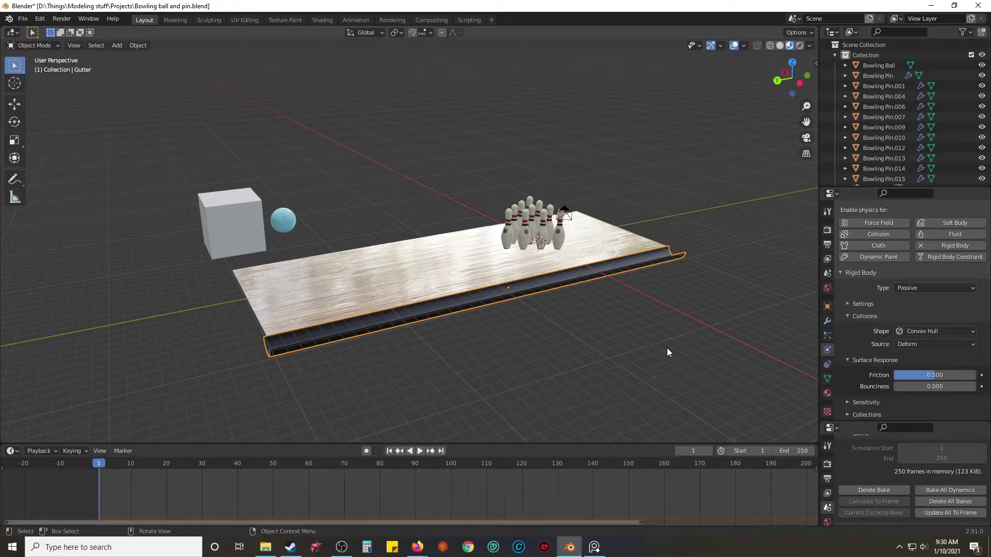
pyautogui.click(565, 355)
# Step: Play the rebaked simulation, pause after the pins have fallen, and view the lane and gutter from behind the cube
pyautogui.press('space')
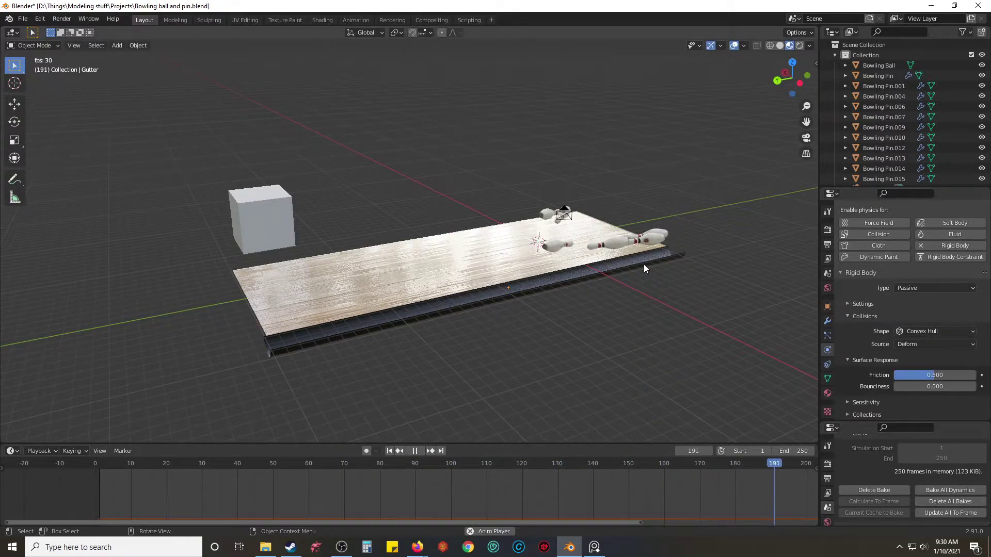
pyautogui.press('space')
pyautogui.moveTo(652, 267); pyautogui.dragTo(689, 301, button='middle')
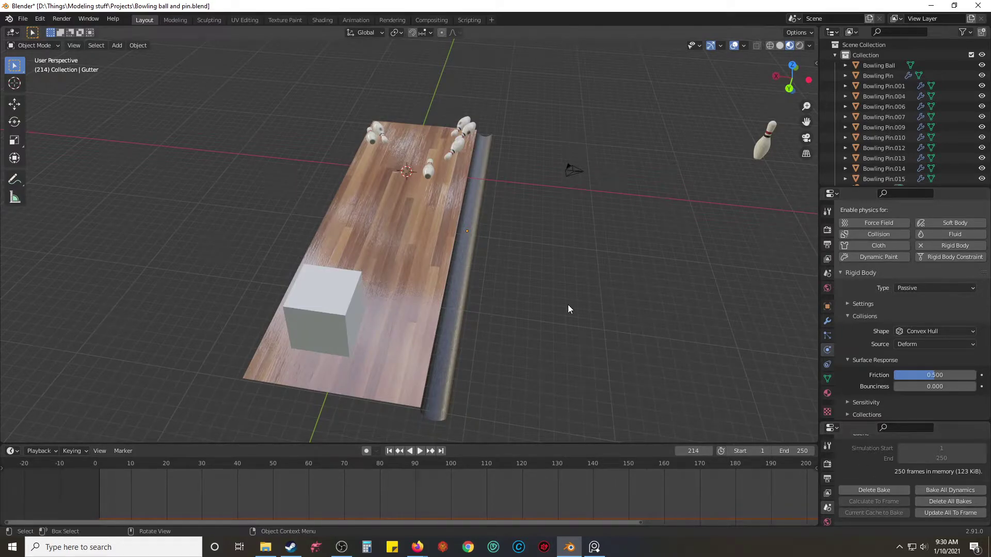
# Step: Delete all bakes and bake the rigid body simulation once more with nothing selected
pyautogui.press('a')
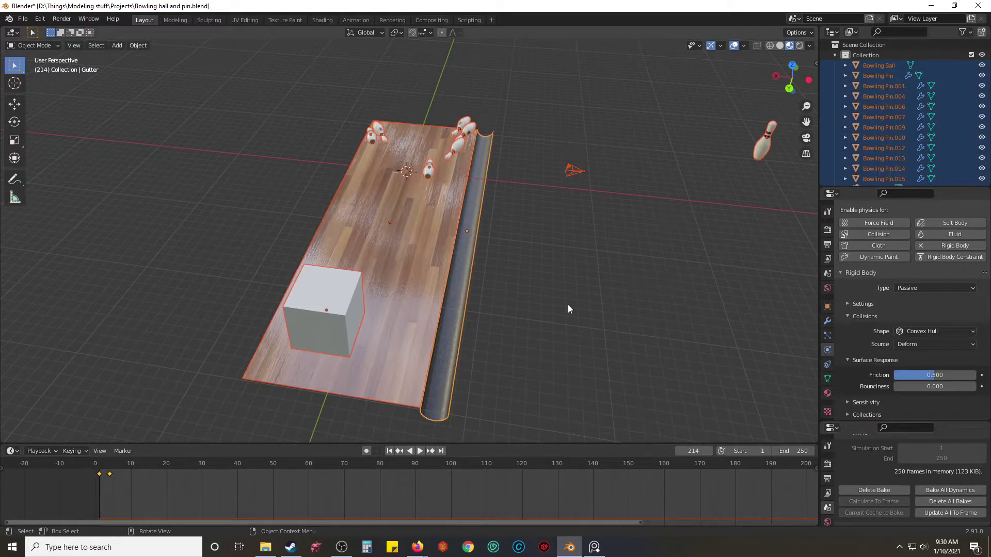
pyautogui.click(568, 309)
pyautogui.click(944, 502)
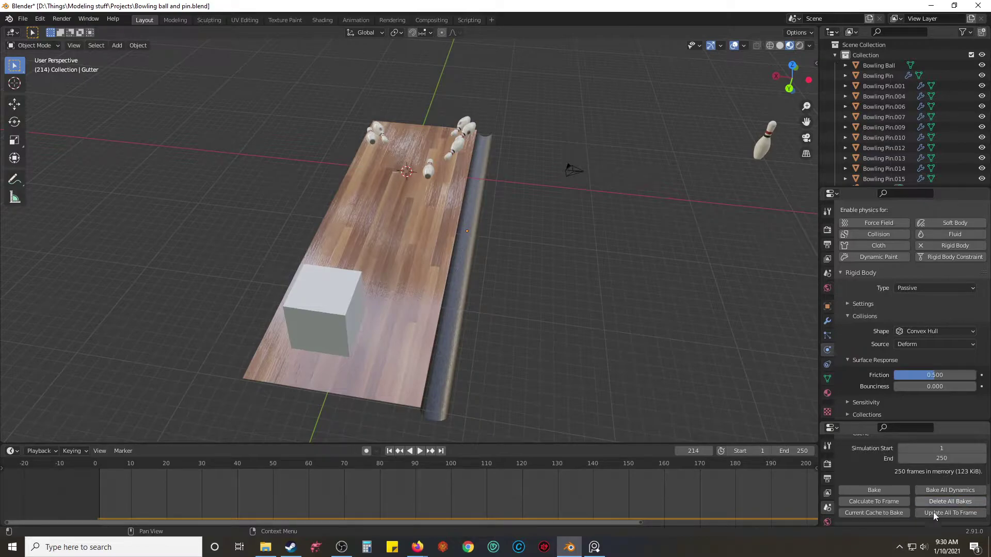
pyautogui.click(860, 491)
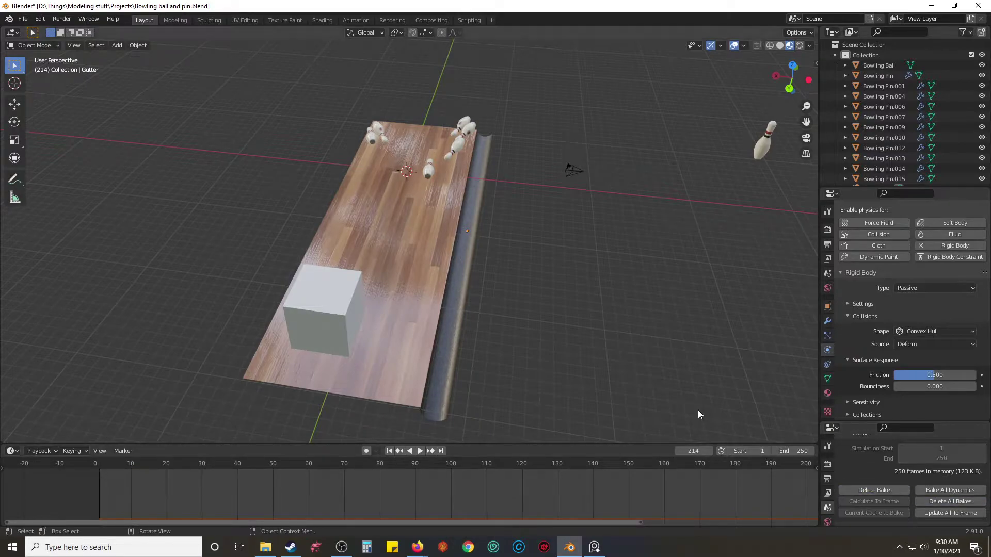
# Step: Return to the first frame, delete all bakes, and bake the rigid body simulation again
pyautogui.hotkey('shift', 'Left')
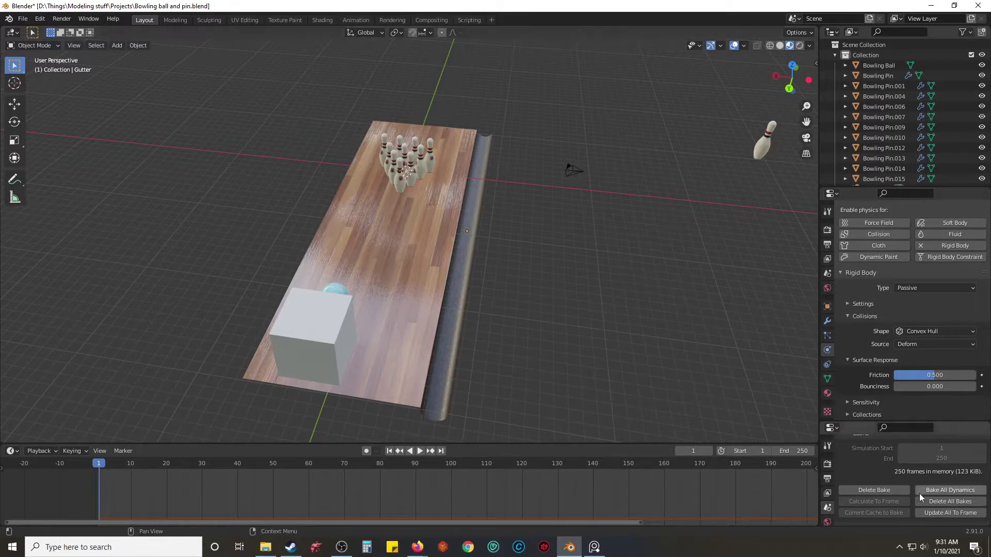
pyautogui.click(948, 502)
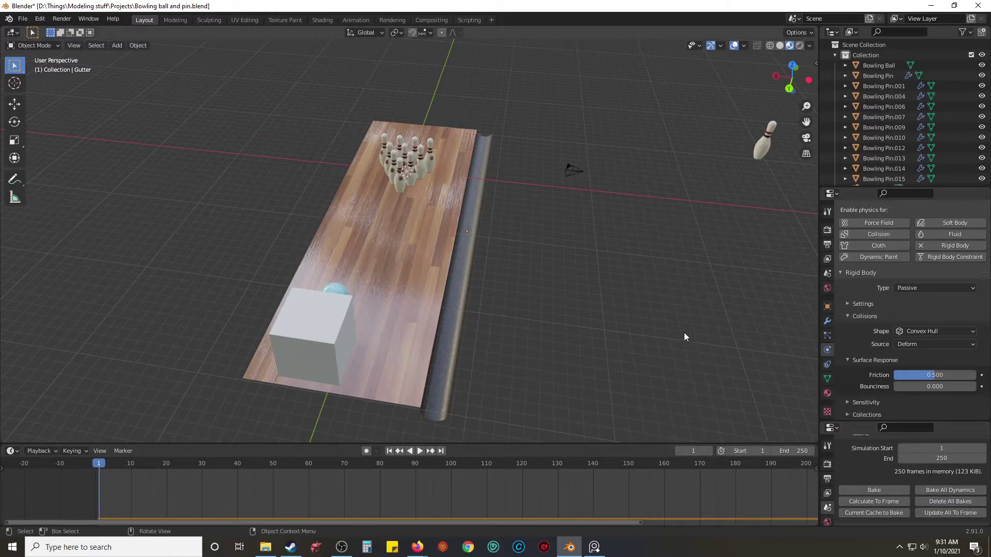
pyautogui.click(852, 489)
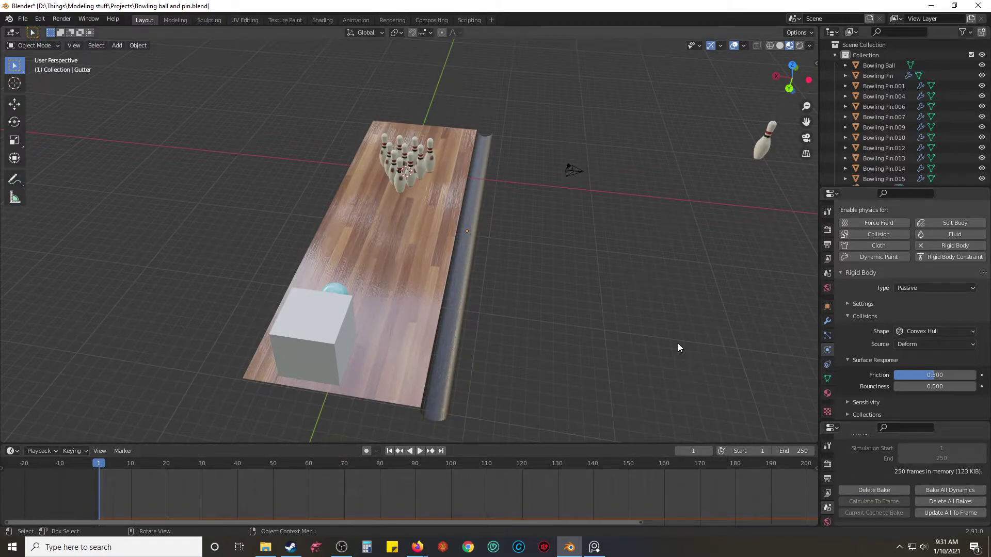
# Step: Play the baked simulation twice to watch how the pins fall around the lane and gutter, returning to the first frame
pyautogui.press('space')
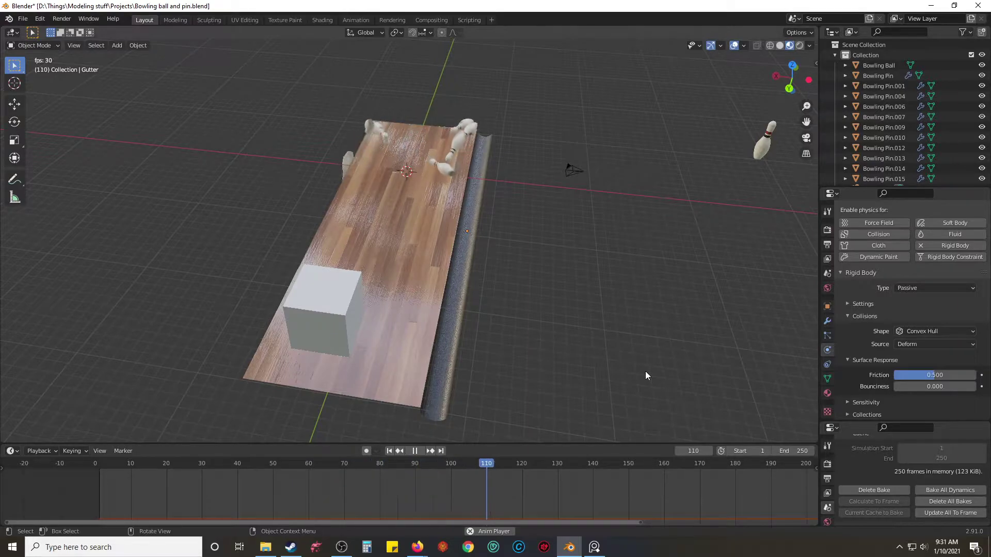
pyautogui.press('space')
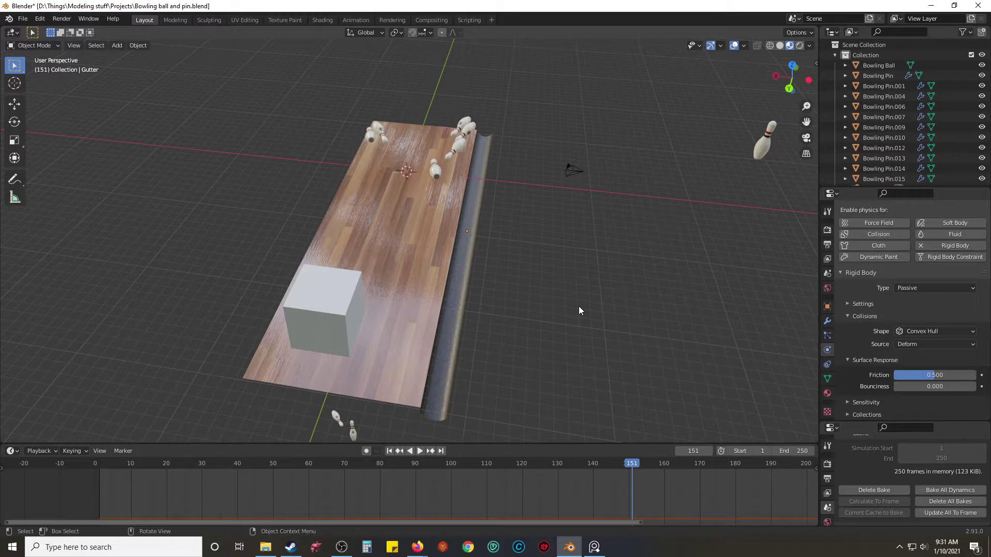
pyautogui.hotkey('shift', 'Left')
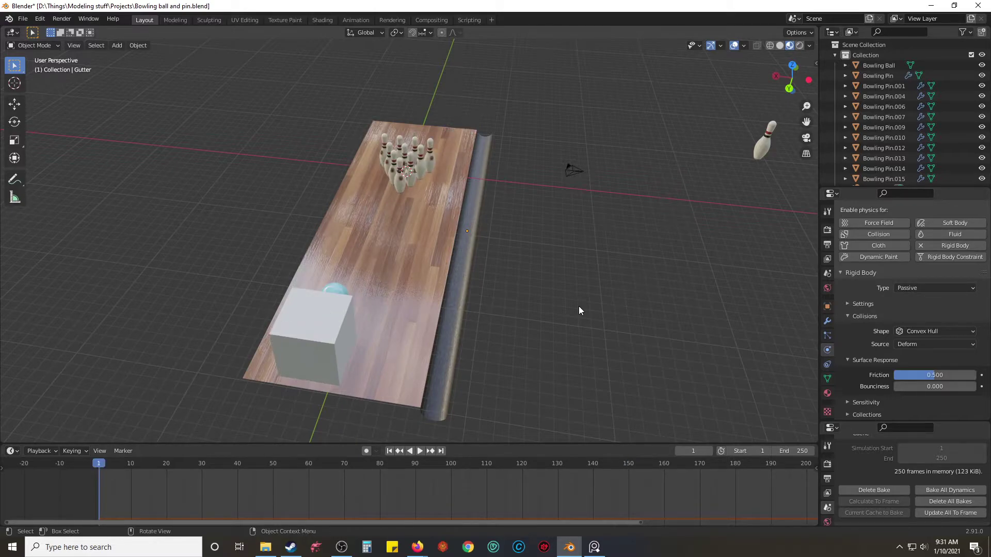
pyautogui.press('space')
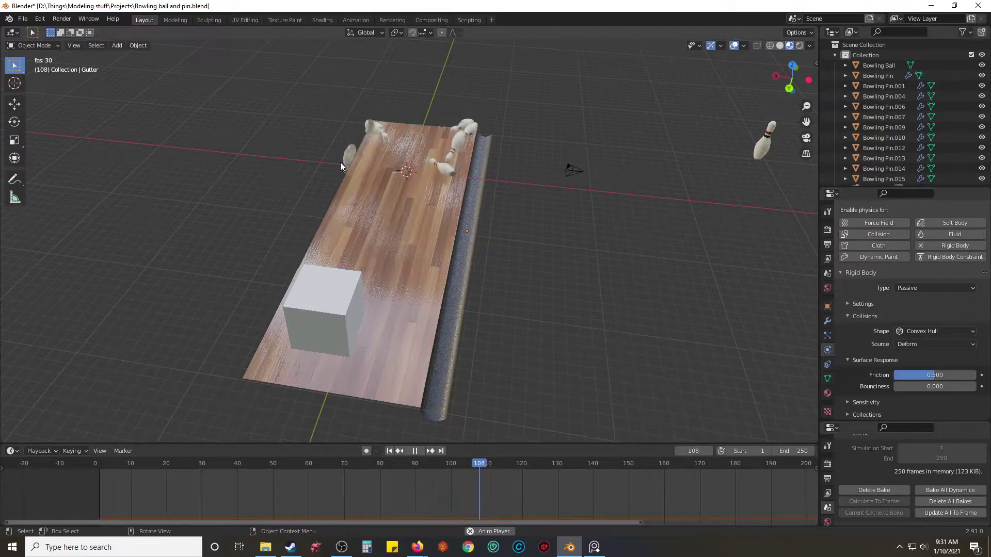
pyautogui.press('space')
pyautogui.hotkey('shift', 'Left')
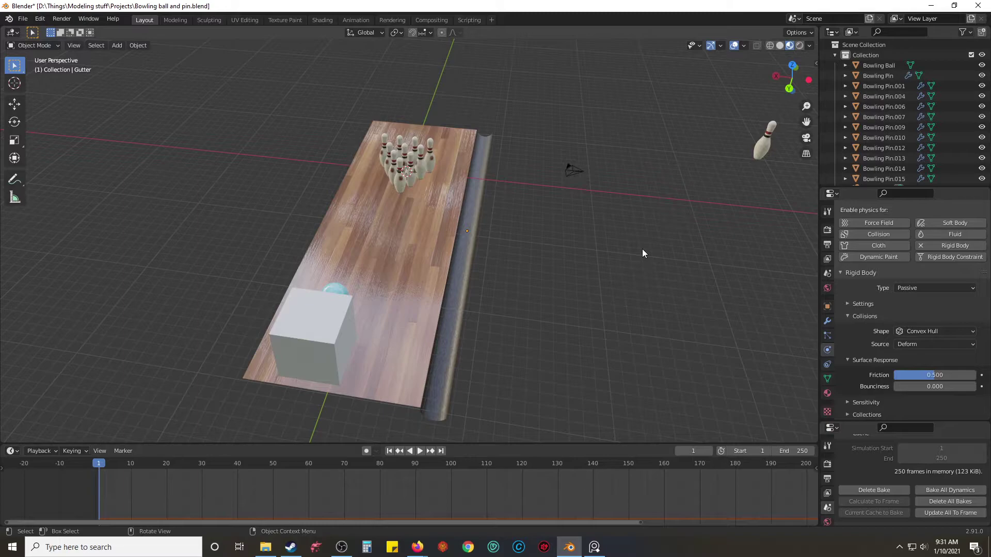
# Step: Duplicate the gutter and move the copy about 15.5 m along the X axis to the opposite side of the lane
pyautogui.click(468, 246)
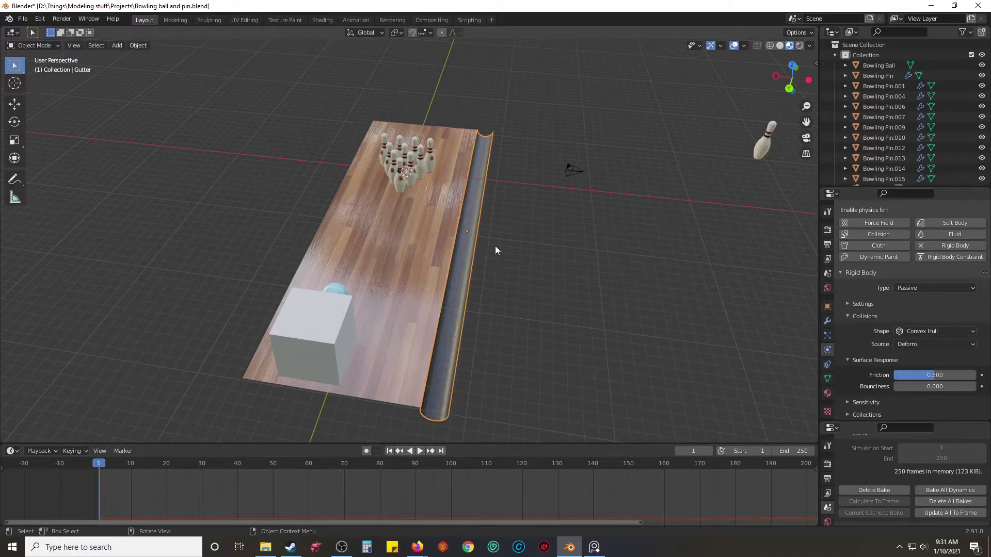
pyautogui.press('shift')
pyautogui.hotkey('shift', 'd')
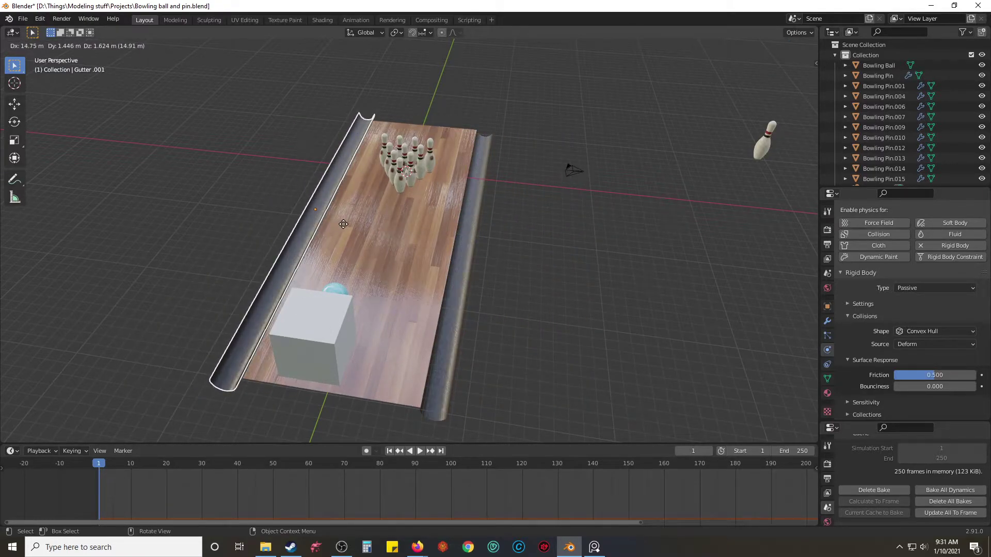
pyautogui.press('x')
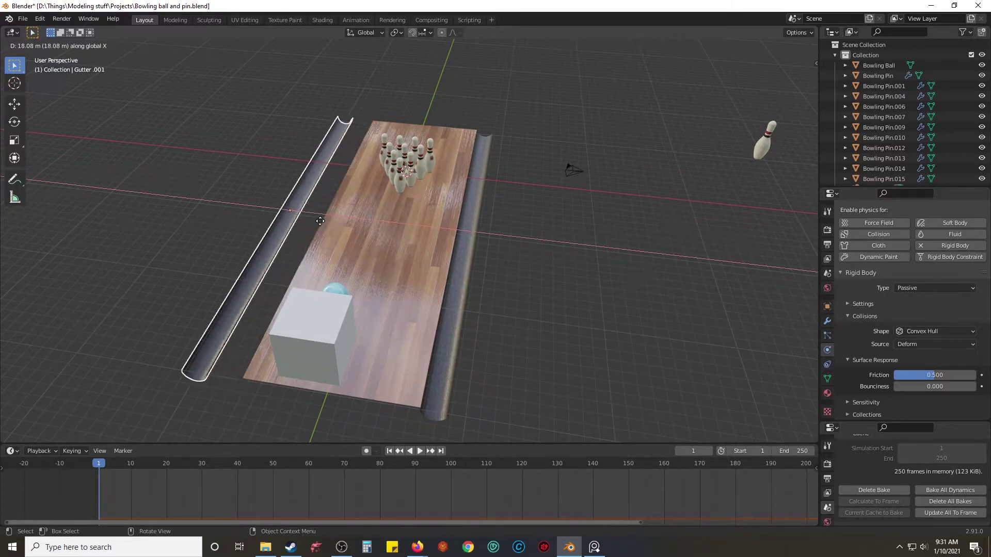
pyautogui.click(344, 222)
# Step: Move the duplicated gutter slightly along the X axis so its inner edge meets the lane's edge
pyautogui.moveTo(503, 199); pyautogui.dragTo(550, 151, button='middle')
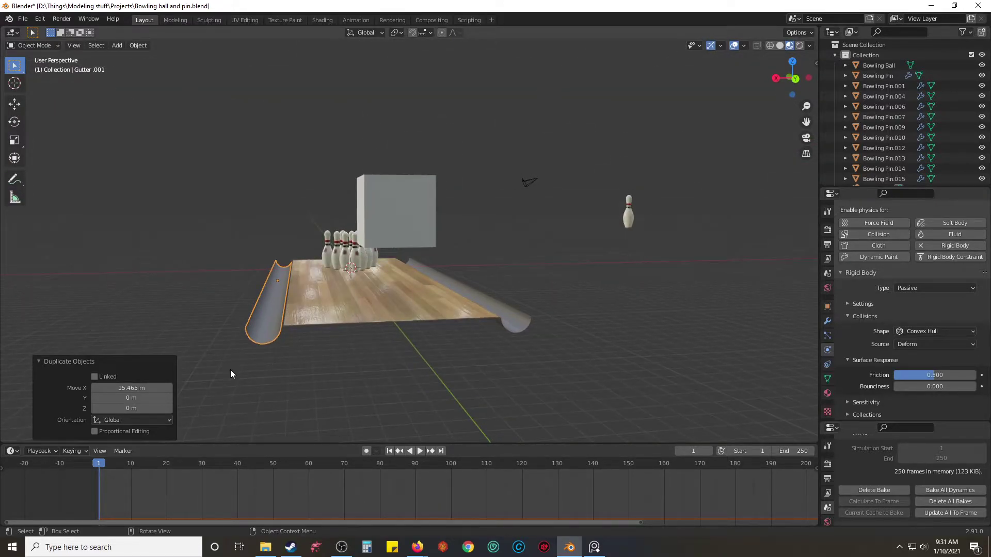
pyautogui.keyDown('shift'); pyautogui.moveTo(308, 356); pyautogui.dragTo(367, 315, button='middle'); pyautogui.keyUp('shift')
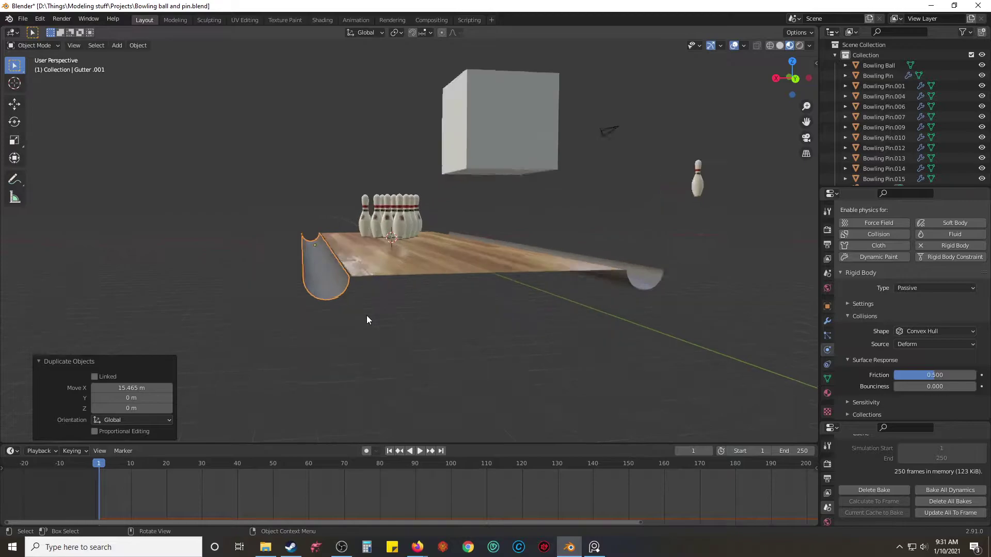
pyautogui.scroll(4, 366, 315)
pyautogui.moveTo(285, 421); pyautogui.dragTo(287, 372, button='middle')
pyautogui.scroll(2, 289, 421)
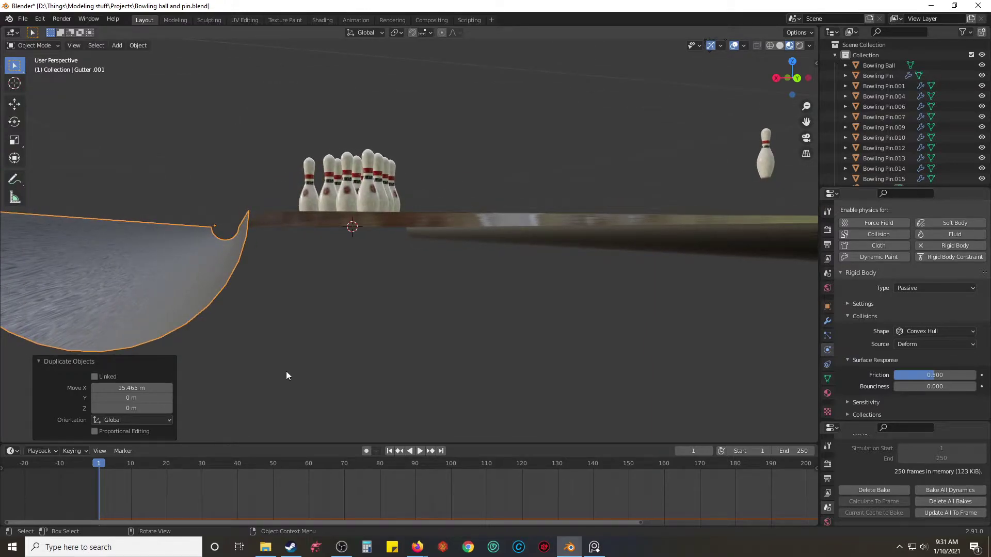
pyautogui.press('g')
pyautogui.press('x')
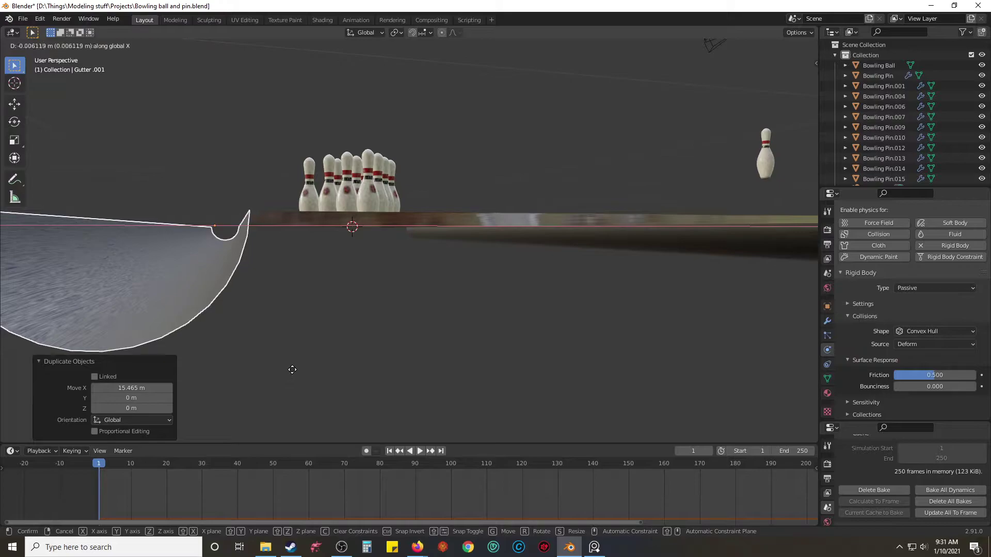
pyautogui.click(325, 371)
# Step: Select the original gutter and nudge it slightly along the X axis until it fits against the lane's edge
pyautogui.moveTo(368, 317); pyautogui.dragTo(320, 321, button='middle')
pyautogui.click(751, 343)
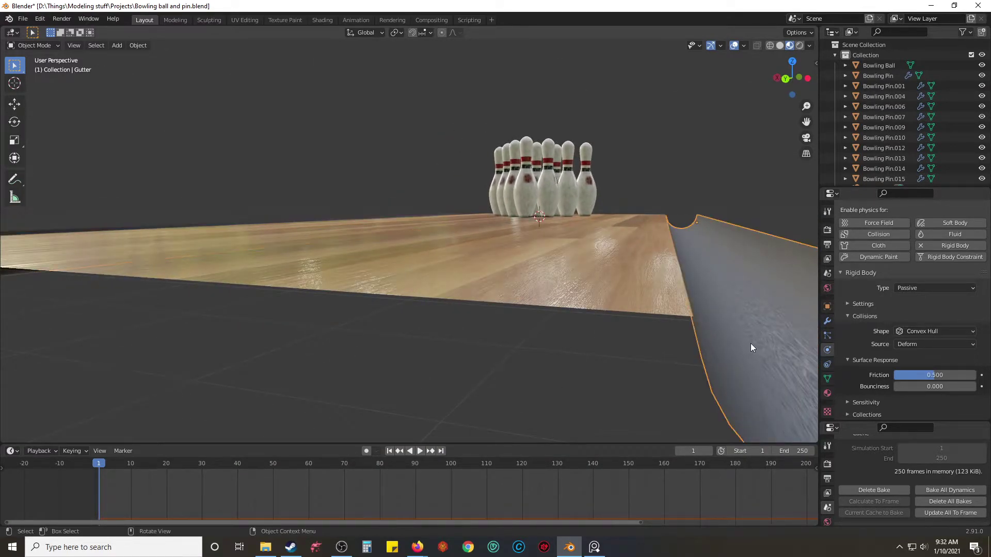
pyautogui.press('g')
pyautogui.press('x')
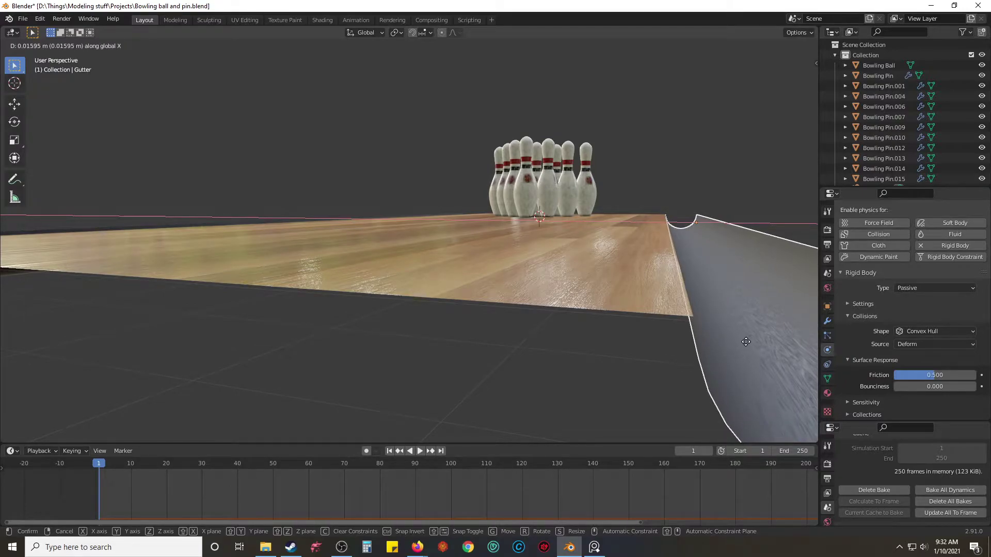
pyautogui.click(746, 341)
# Step: Deselect everything, delete all bakes, and bake the rigid body simulation with both gutters in place
pyautogui.moveTo(596, 387); pyautogui.dragTo(562, 385, button='middle')
pyautogui.scroll(-5, 562, 385)
pyautogui.moveTo(568, 210); pyautogui.dragTo(490, 232, button='middle')
pyautogui.click(689, 169)
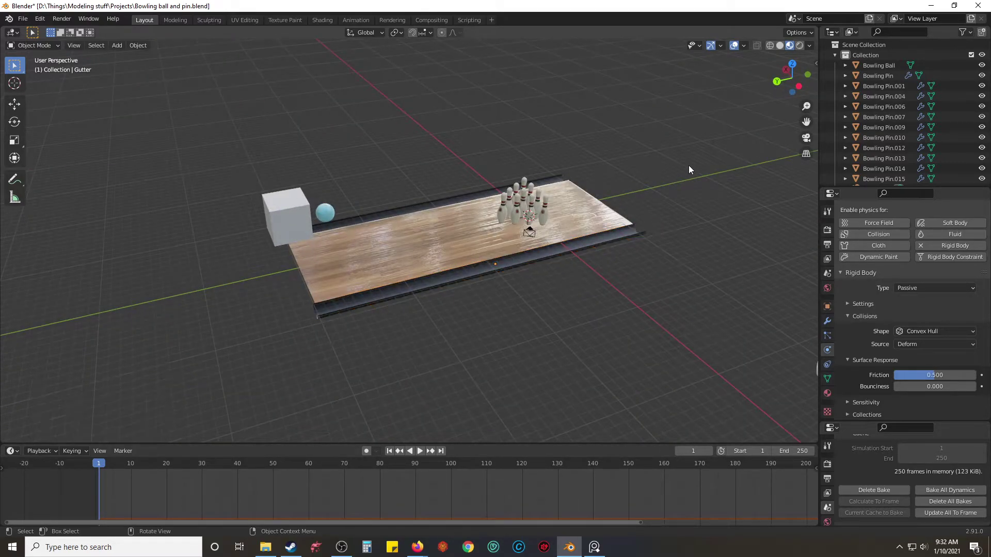
pyautogui.click(935, 499)
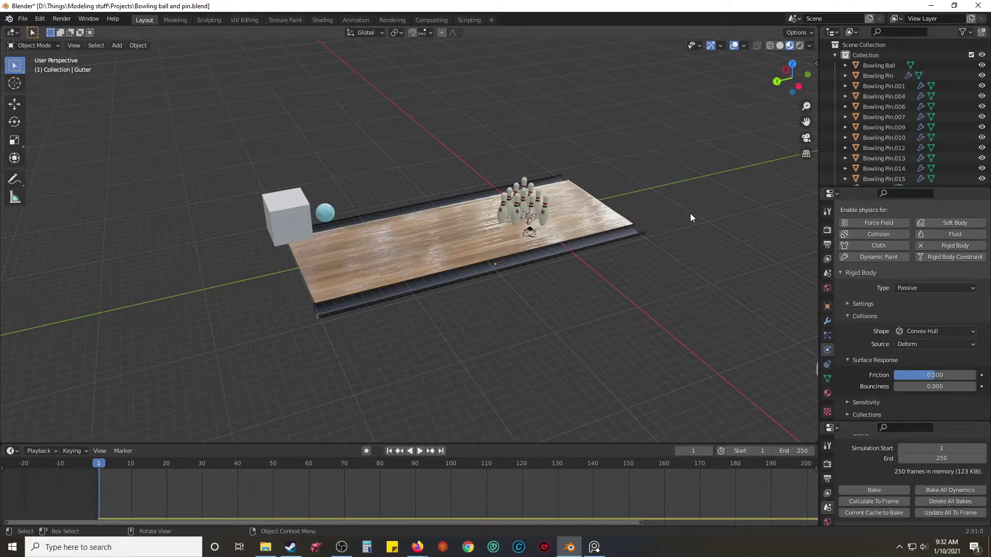
pyautogui.click(879, 491)
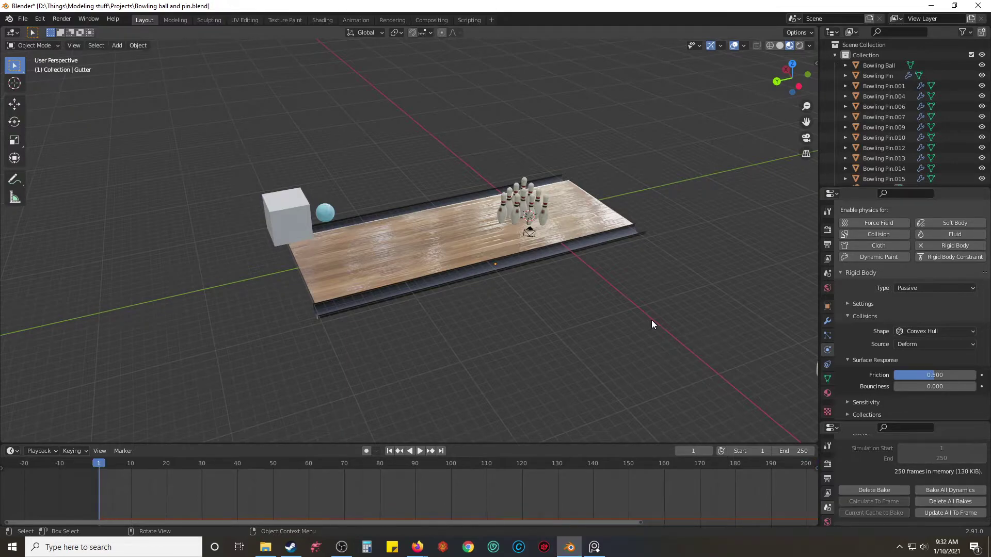
# Step: Play the new bake while viewing the lane from behind the cube, and return to the first frame
pyautogui.press('space')
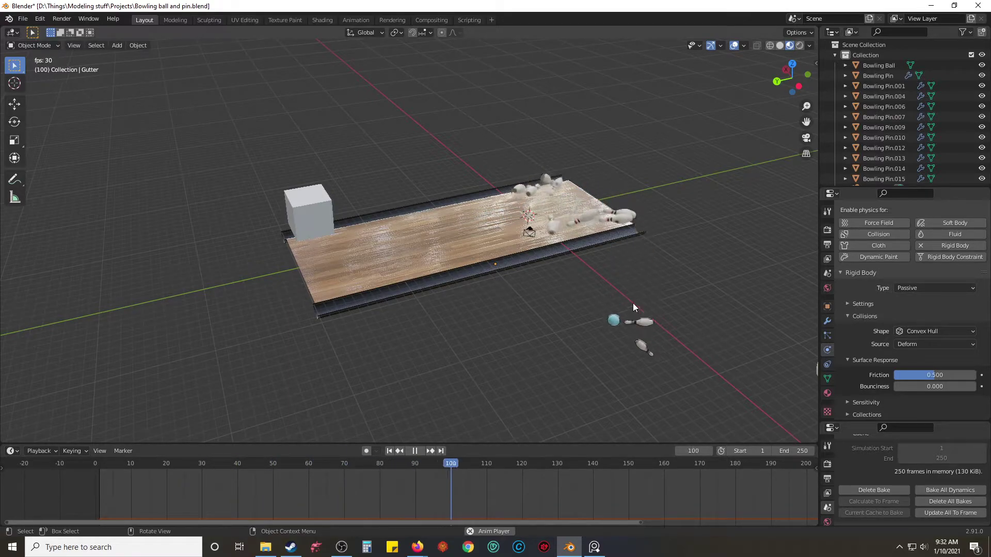
pyautogui.moveTo(611, 305); pyautogui.dragTo(694, 314, button='middle')
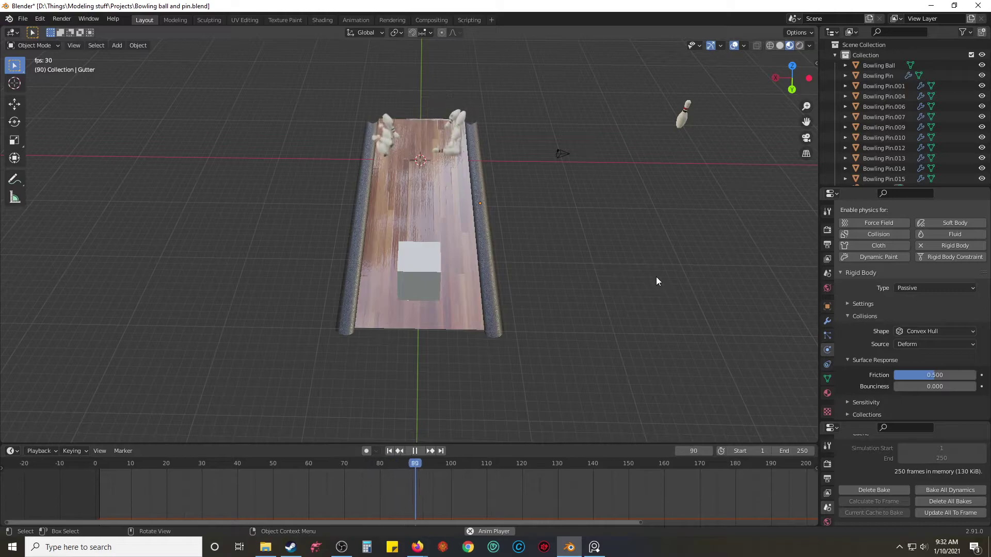
pyautogui.press('space')
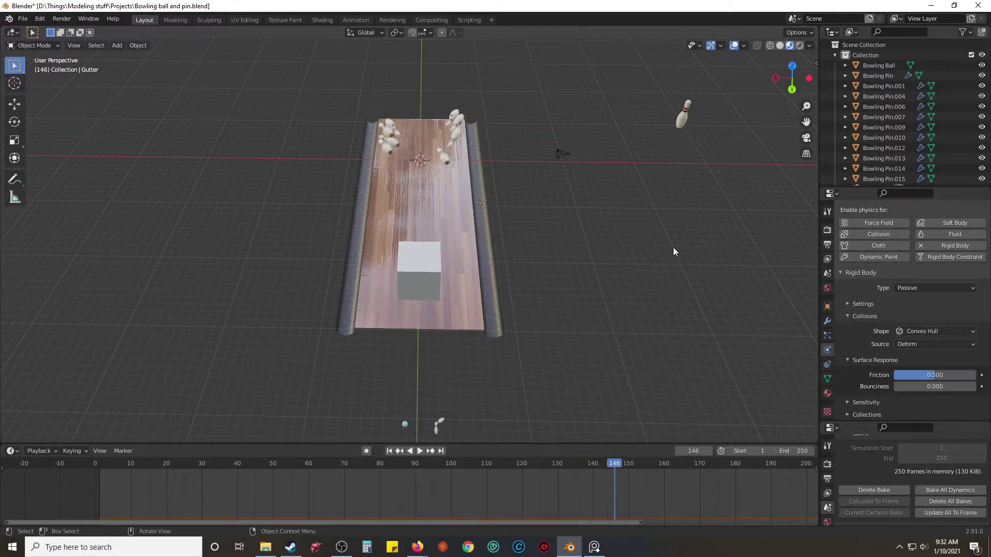
pyautogui.moveTo(671, 245); pyautogui.dragTo(624, 245, button='middle')
pyautogui.hotkey('shift', 'Left')
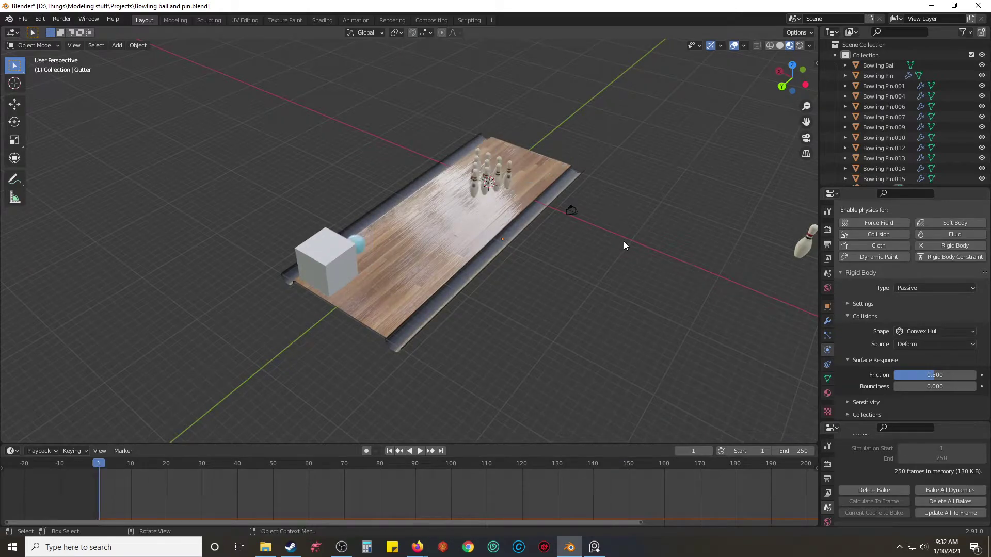
pyautogui.keyDown('shift'); pyautogui.moveTo(693, 187); pyautogui.dragTo(630, 177, button='middle'); pyautogui.keyUp('shift')
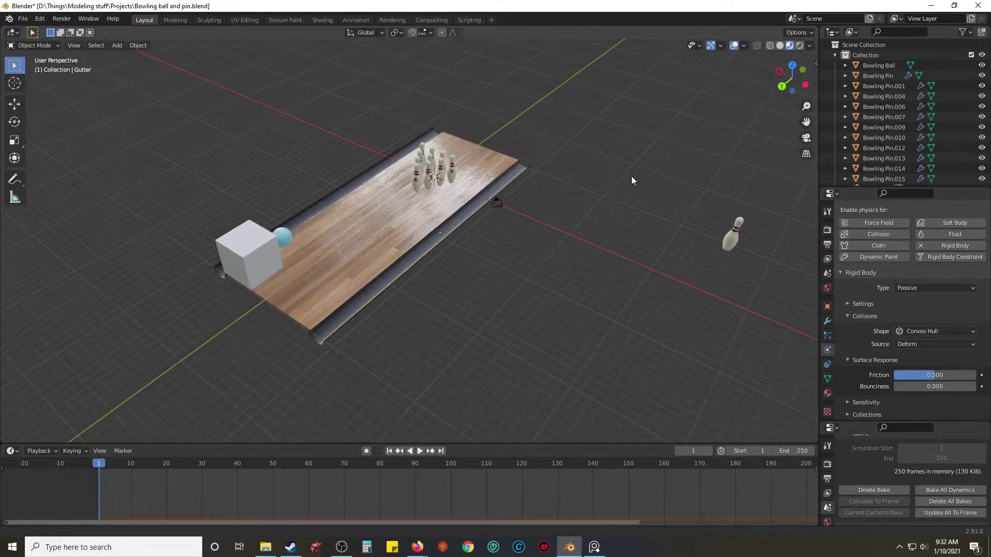
# Step: Consult the bowling pin reference photo and show the scene through the camera in rendered shading
pyautogui.click(594, 547)
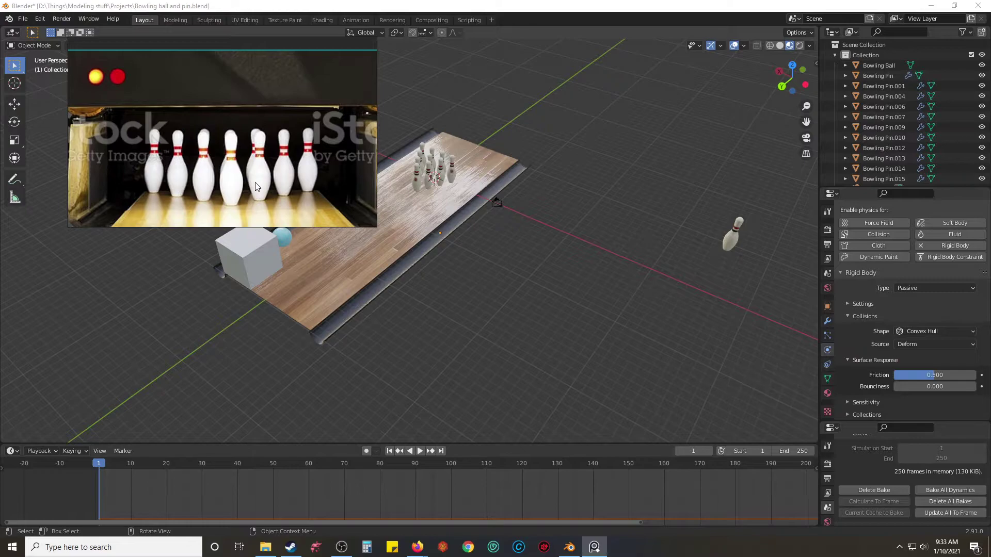
pyautogui.click(610, 264)
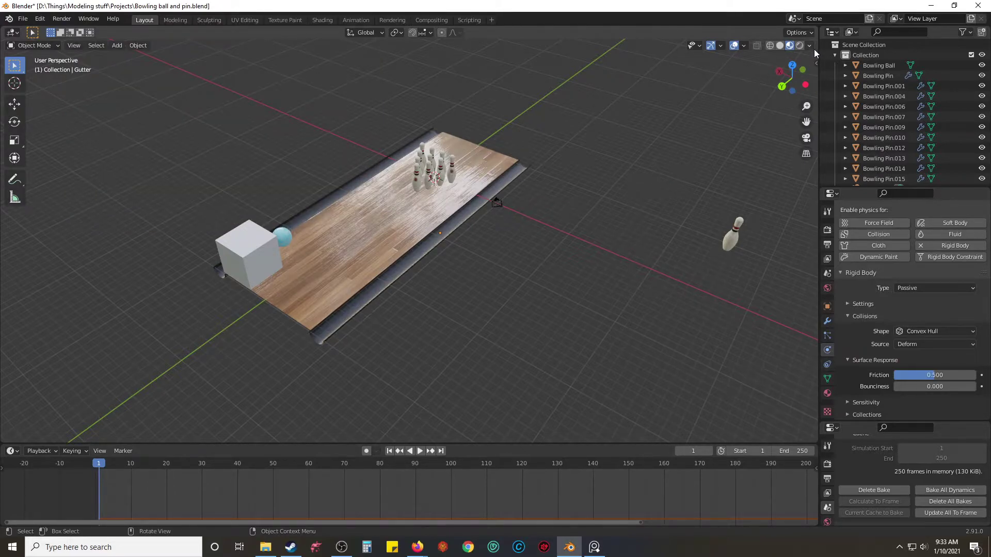
pyautogui.click(800, 46)
pyautogui.press('KP_0')
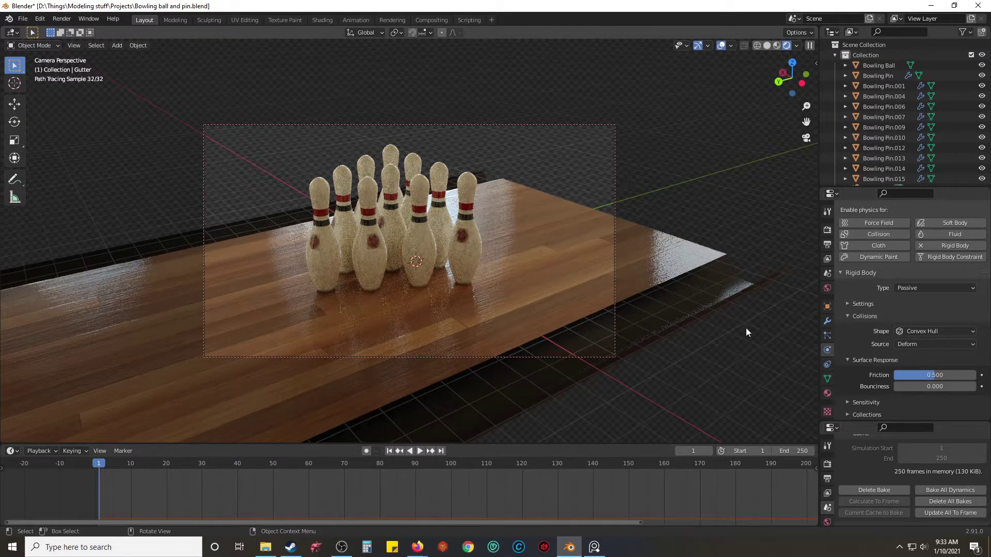
# Step: Turn off the transparent film in the render settings so the environment shows behind the lane
pyautogui.click(828, 230)
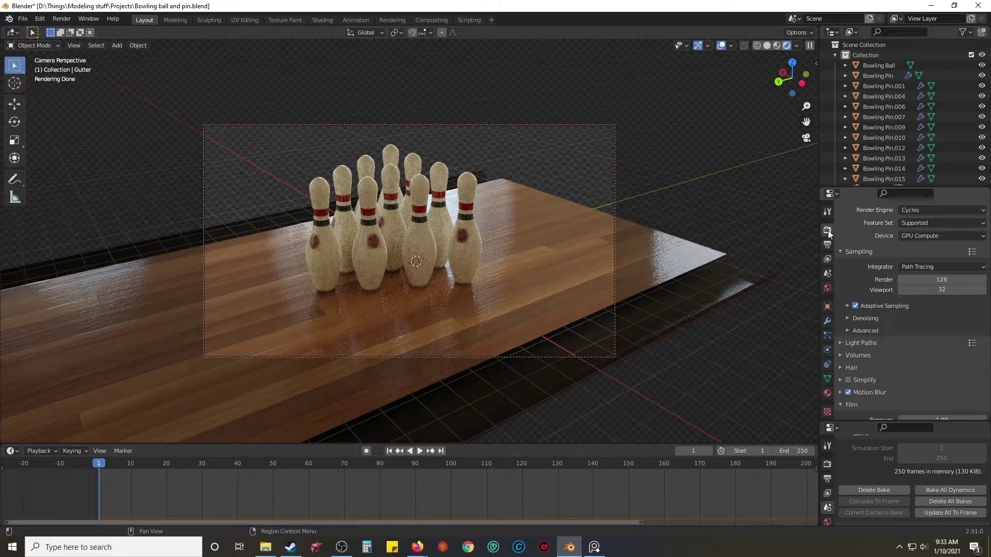
pyautogui.scroll(-3, 856, 386)
pyautogui.scroll(-2, 877, 387)
pyautogui.click(856, 378)
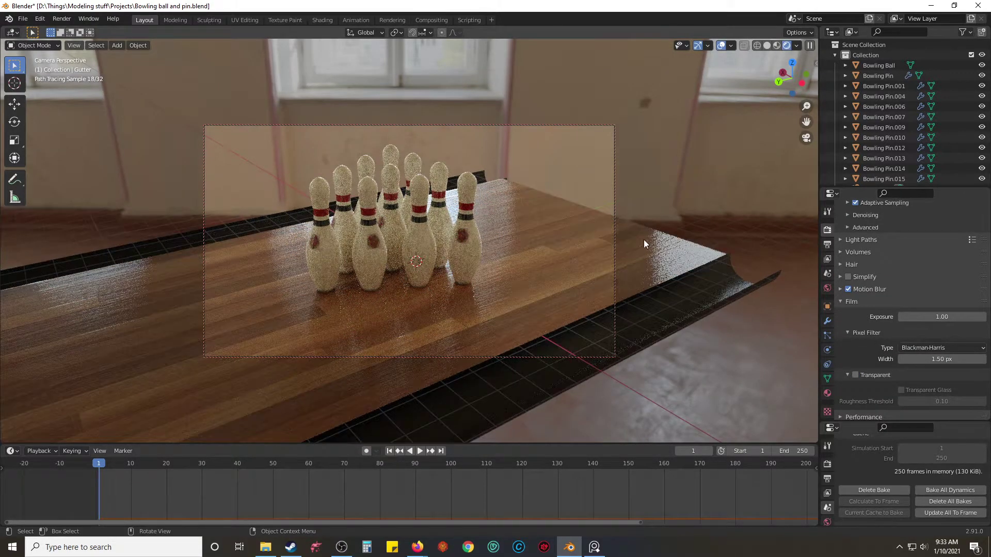
# Step: Play the rendered animation through the camera, pause at frame 76, and compare the frame in material preview and rendered shading
pyautogui.press('space')
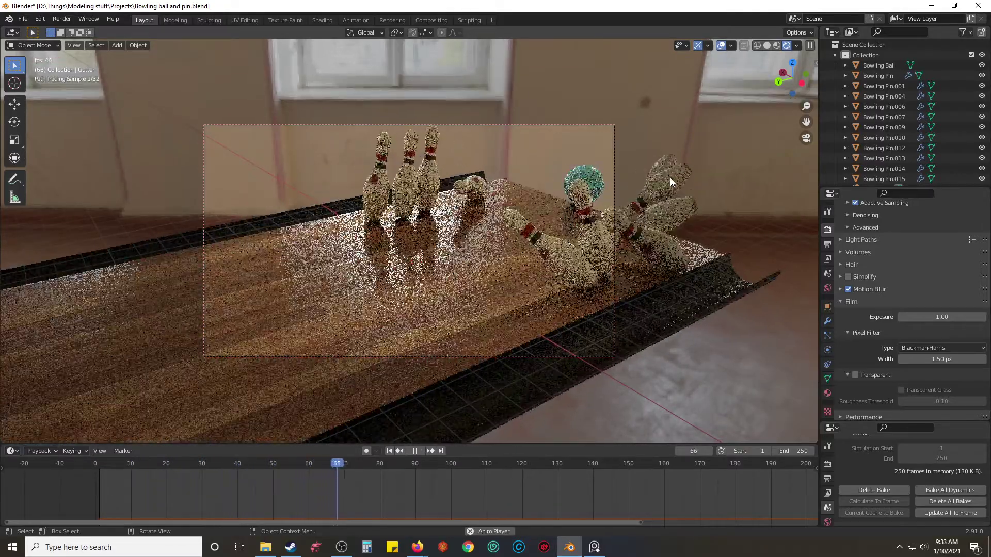
pyautogui.press('space')
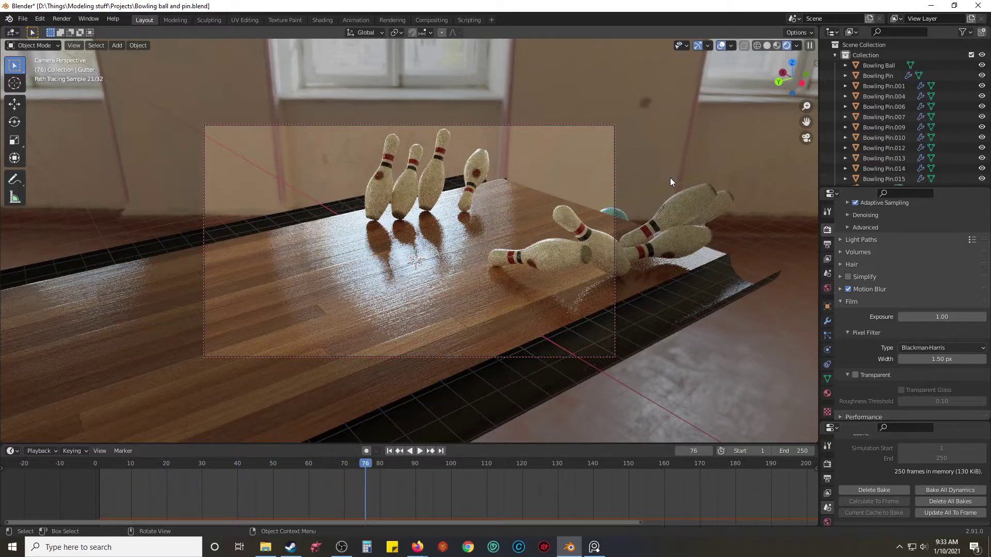
pyautogui.click(777, 45)
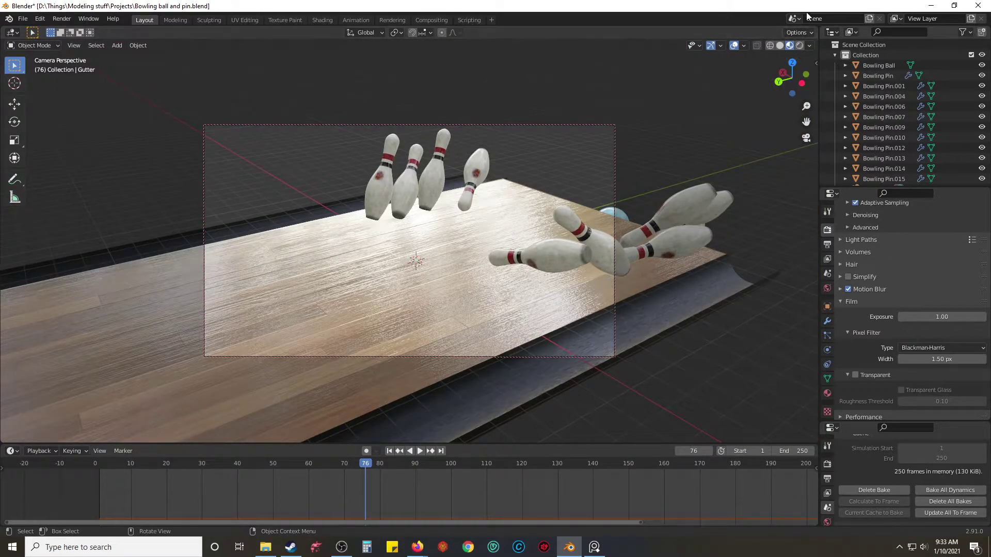
pyautogui.click(800, 46)
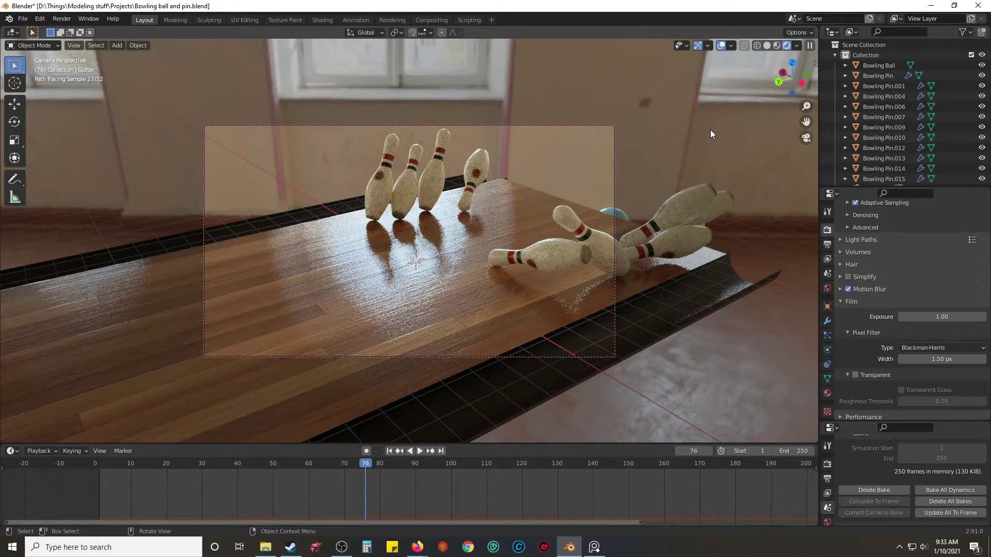
# Step: Replay the animation from the first frame, pause at frame 32, render that frame, and put the render window away
pyautogui.hotkey('shift', 'Left')
pyautogui.press('space')
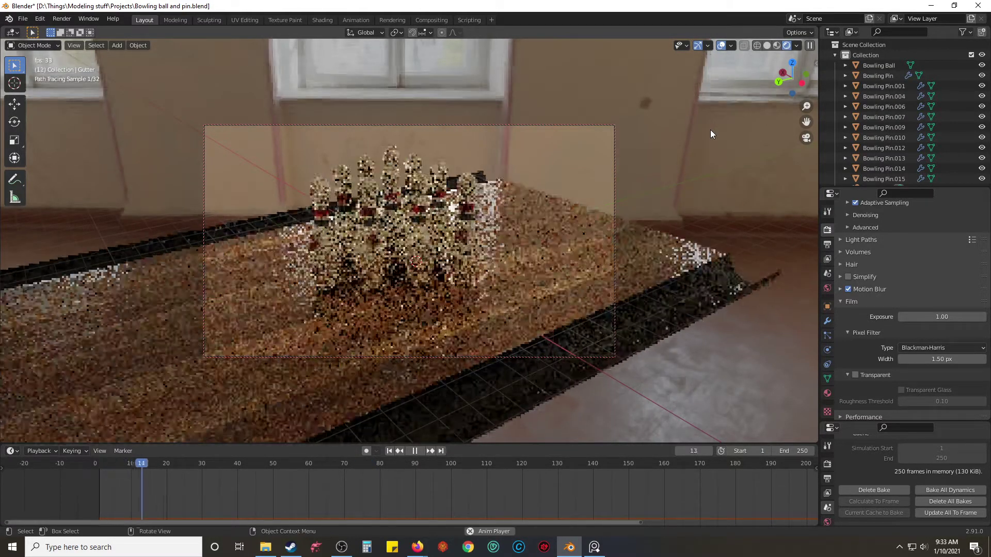
pyautogui.press('space')
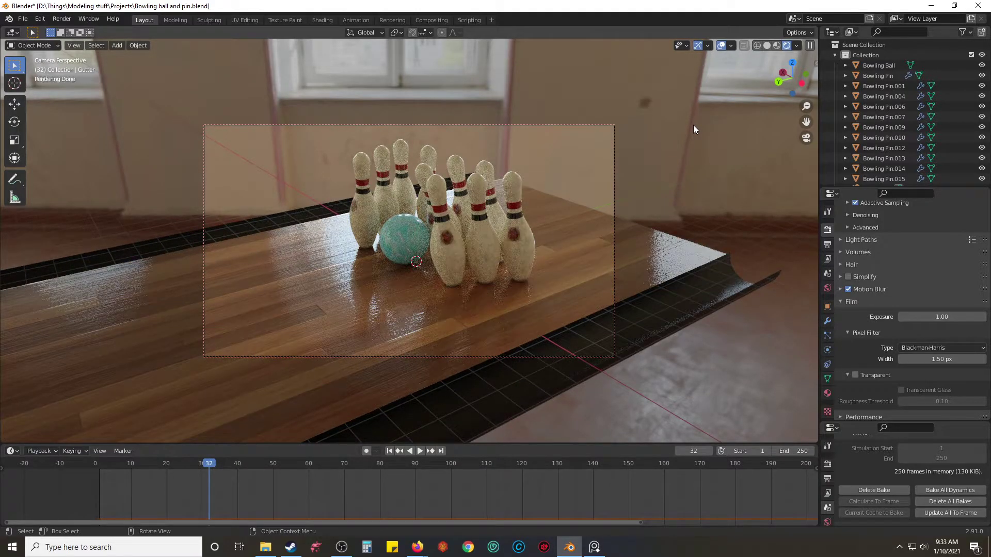
pyautogui.press('F12')
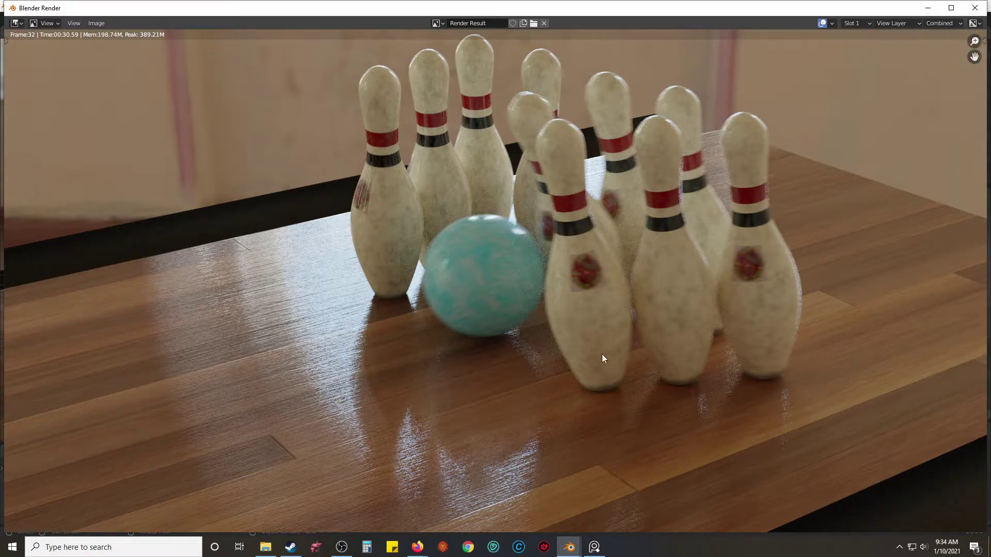
pyautogui.click(920, 10)
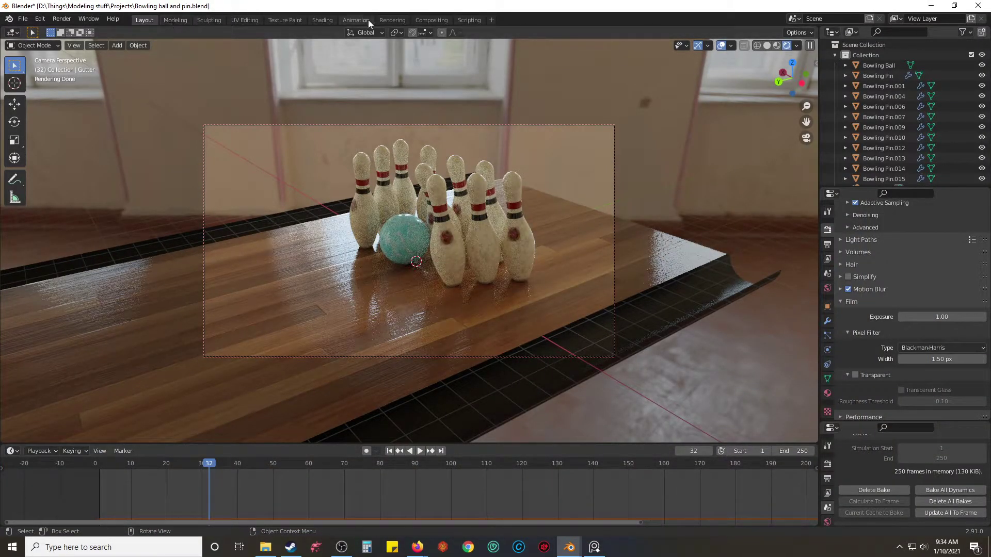
pyautogui.click(392, 19)
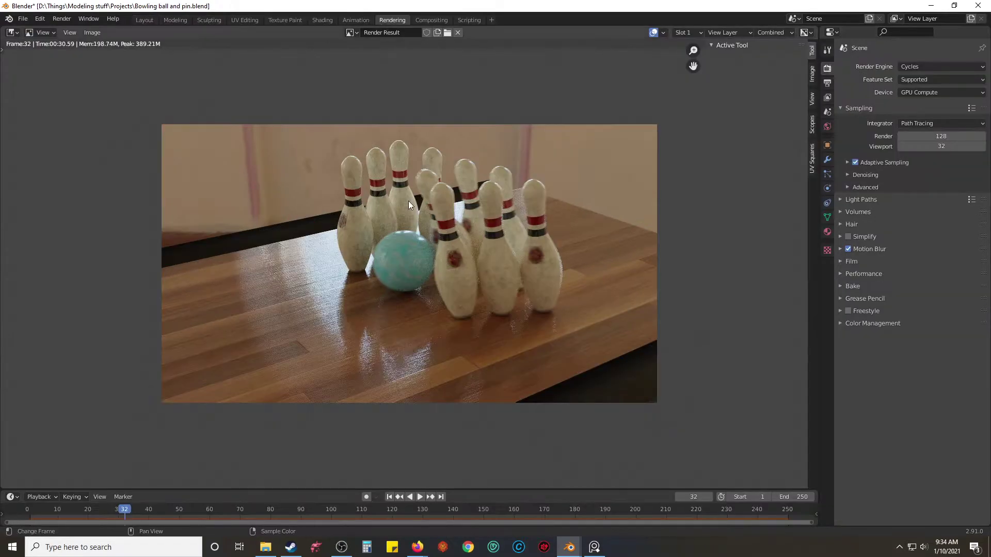
pyautogui.click(359, 20)
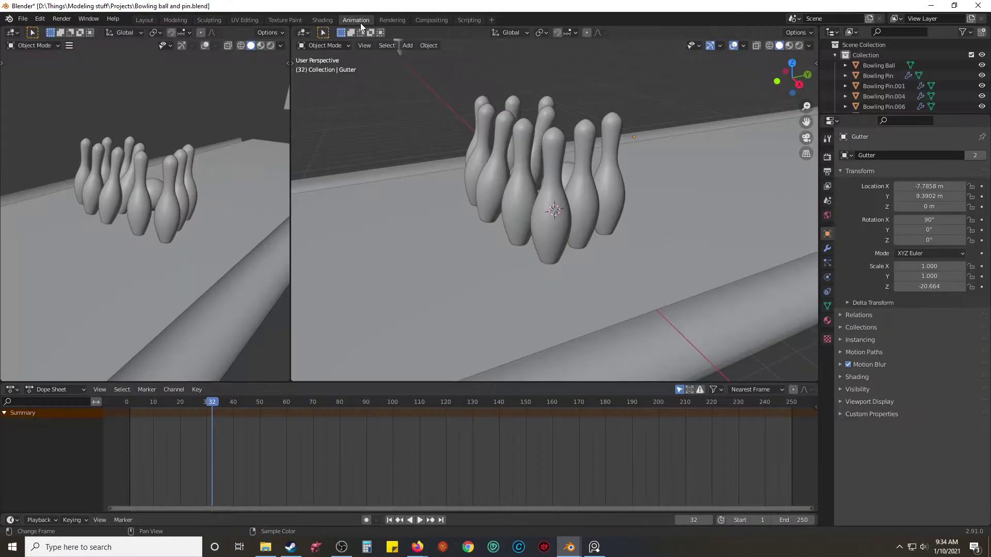
pyautogui.click(321, 20)
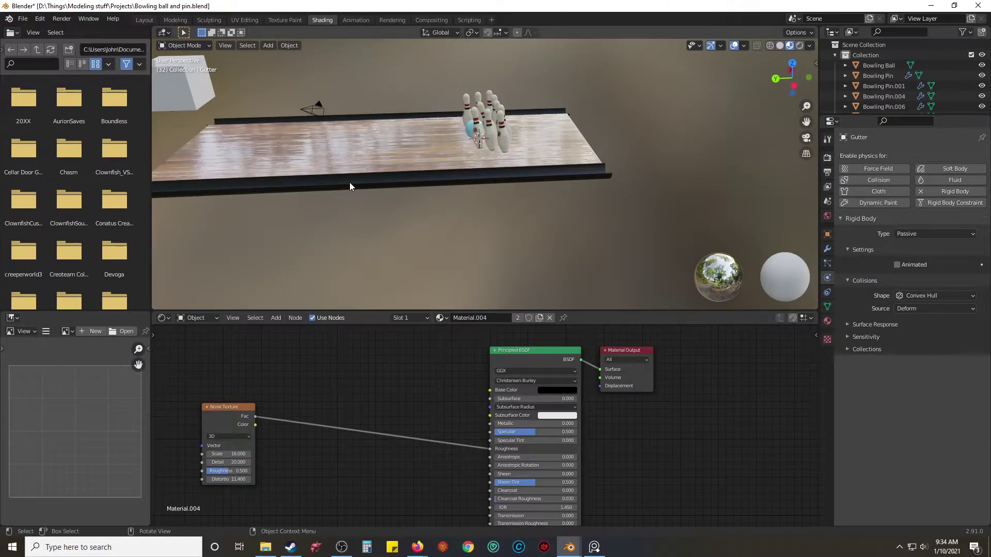
pyautogui.click(286, 20)
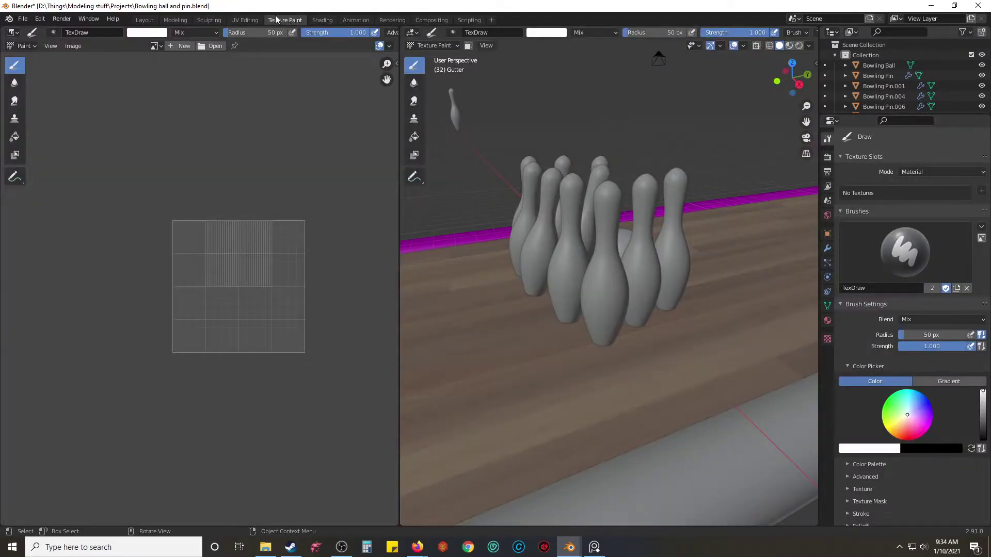
pyautogui.click(209, 21)
pyautogui.click(174, 20)
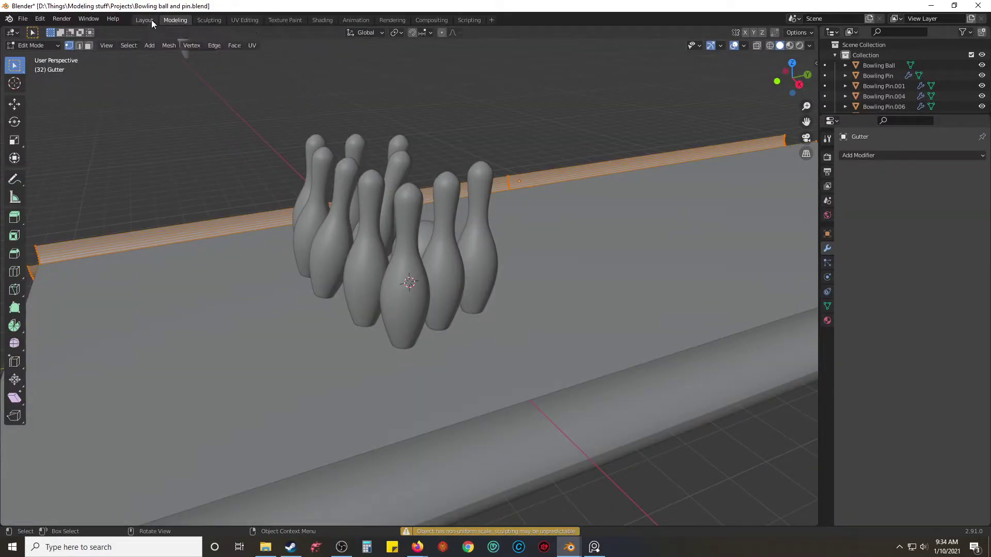
pyautogui.click(150, 22)
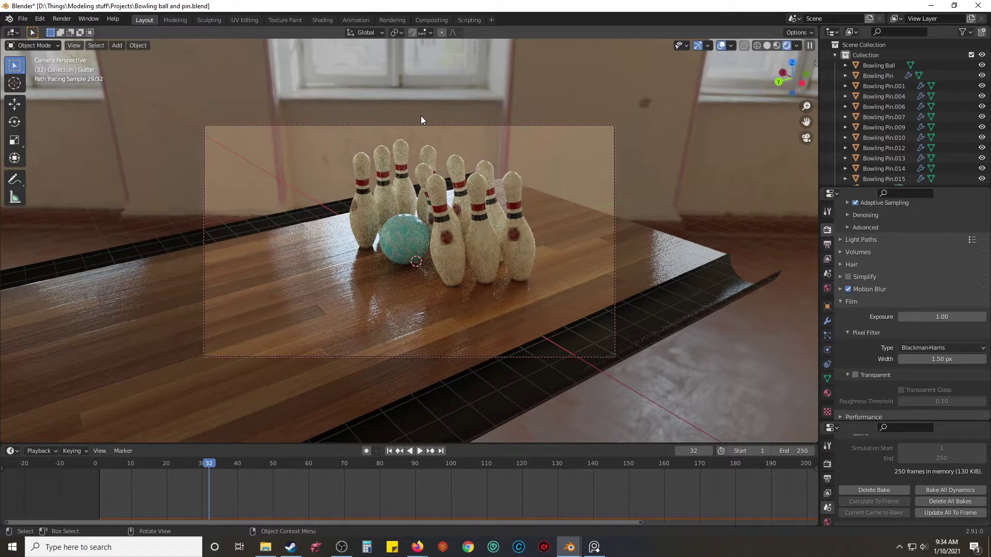
# Step: Switch to the Compositing workspace and enable NLM denoising for final renders
pyautogui.click(396, 20)
pyautogui.click(418, 20)
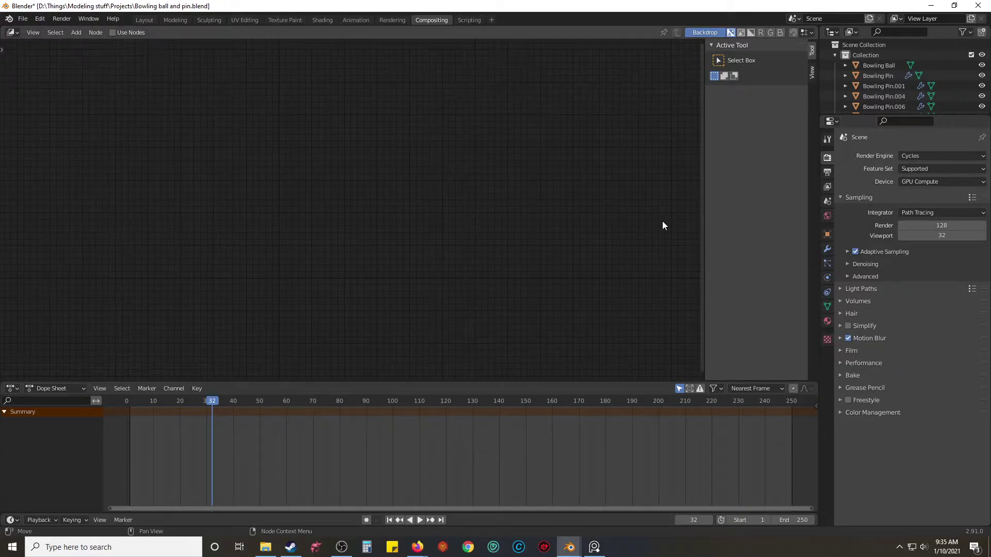
pyautogui.click(848, 263)
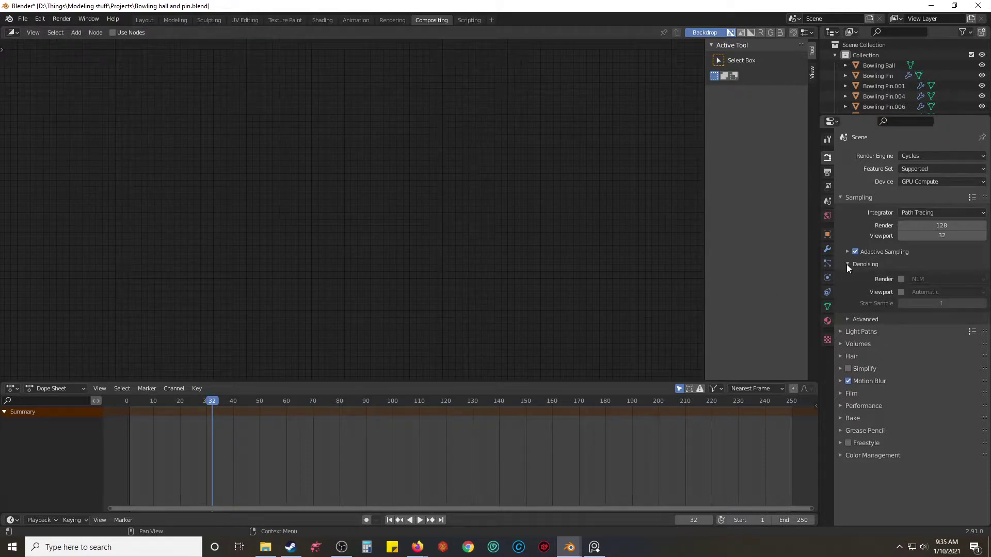
pyautogui.click(901, 280)
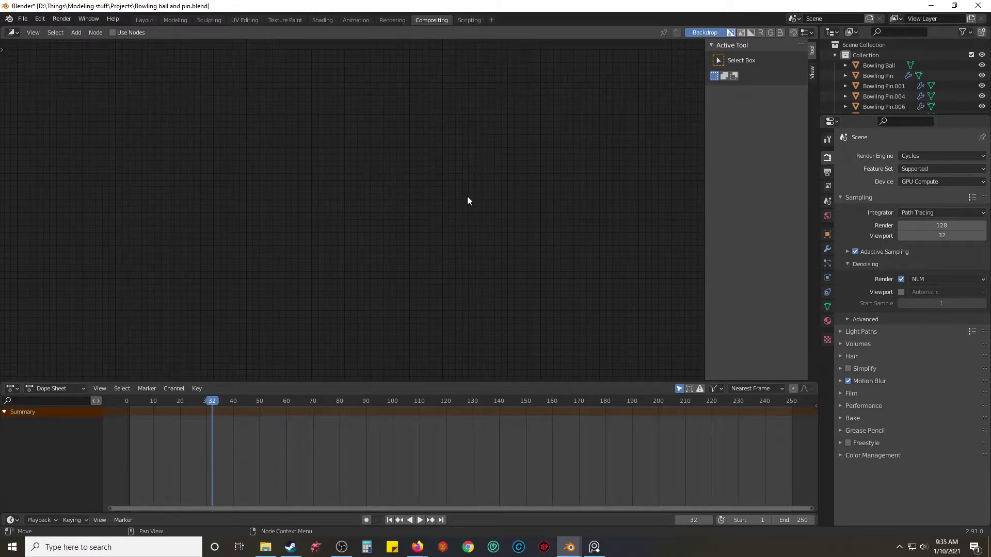
# Step: Enable compositing nodes and insert a Denoise node between the Render Layers and Composite nodes
pyautogui.click(112, 33)
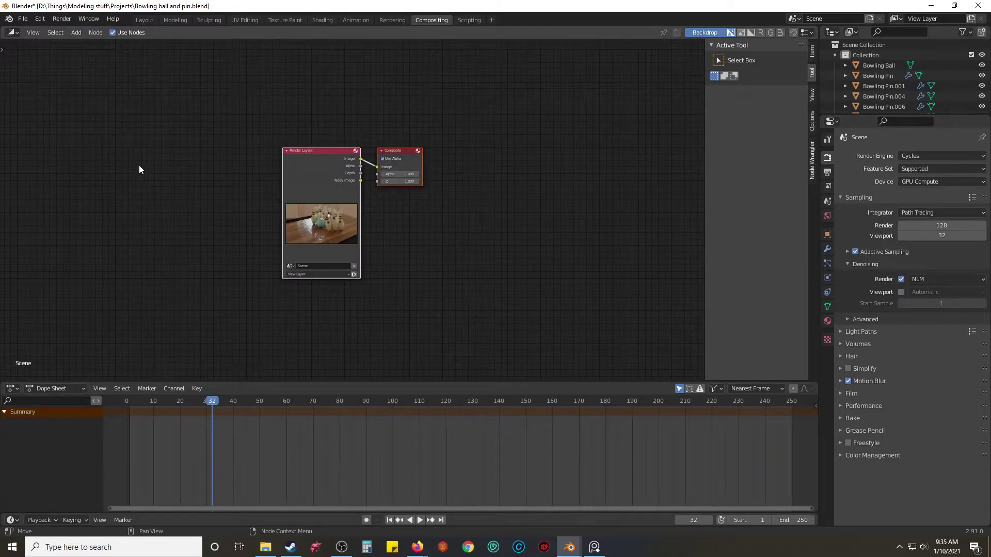
pyautogui.moveTo(398, 150); pyautogui.dragTo(503, 111)
pyautogui.click(420, 143)
pyautogui.click(511, 163)
pyautogui.hotkey('shift', 'a')
pyautogui.click(465, 238)
pyautogui.write('de')
pyautogui.press('Down')
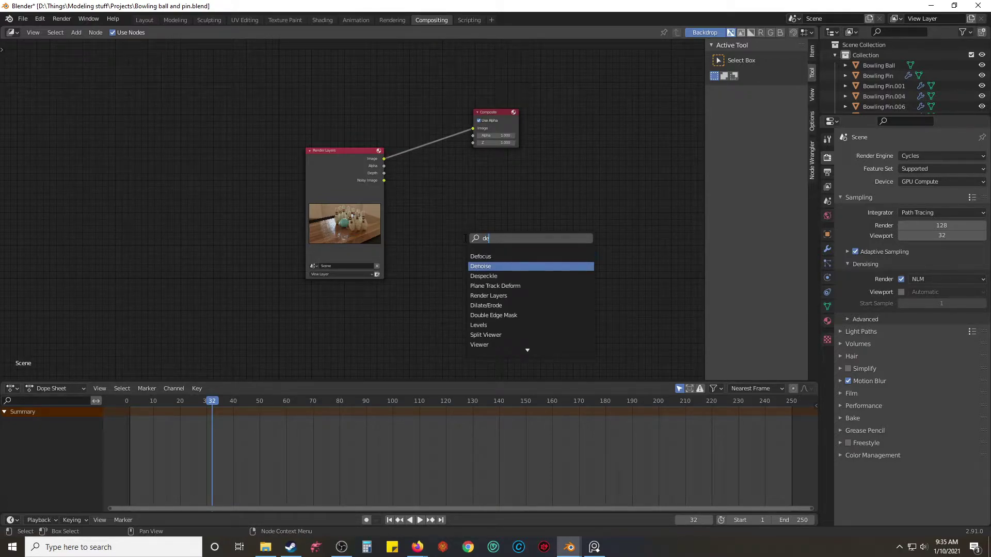
pyautogui.press('Return')
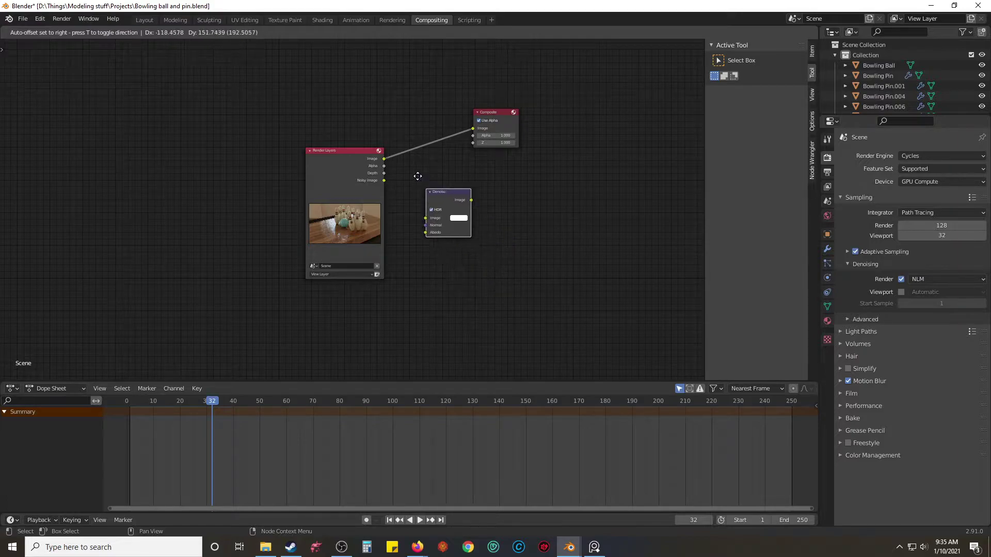
pyautogui.click(411, 140)
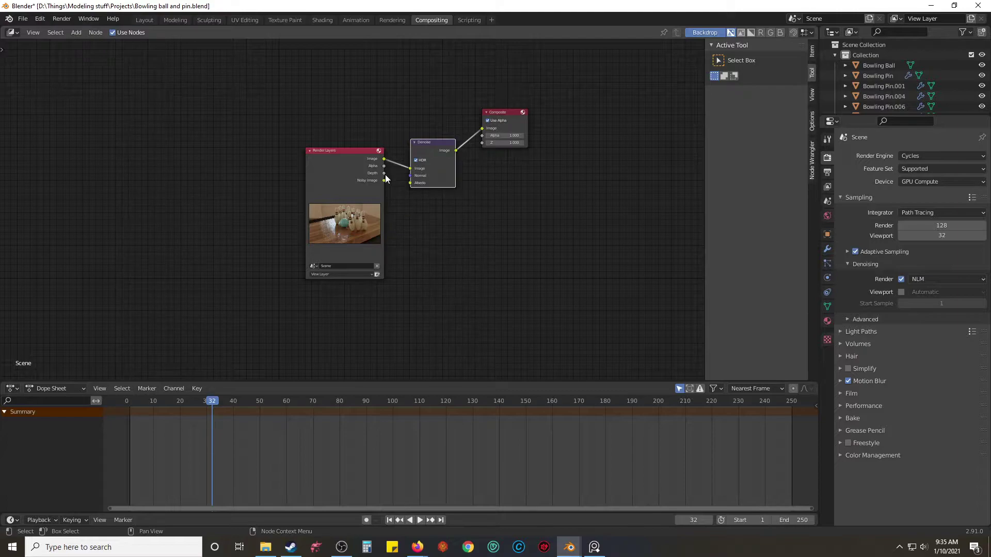
# Step: Move the Denoise node lower, and show the render as the backdrop through a temporary Viewer node that is deleted again
pyautogui.moveTo(442, 144); pyautogui.dragTo(457, 222)
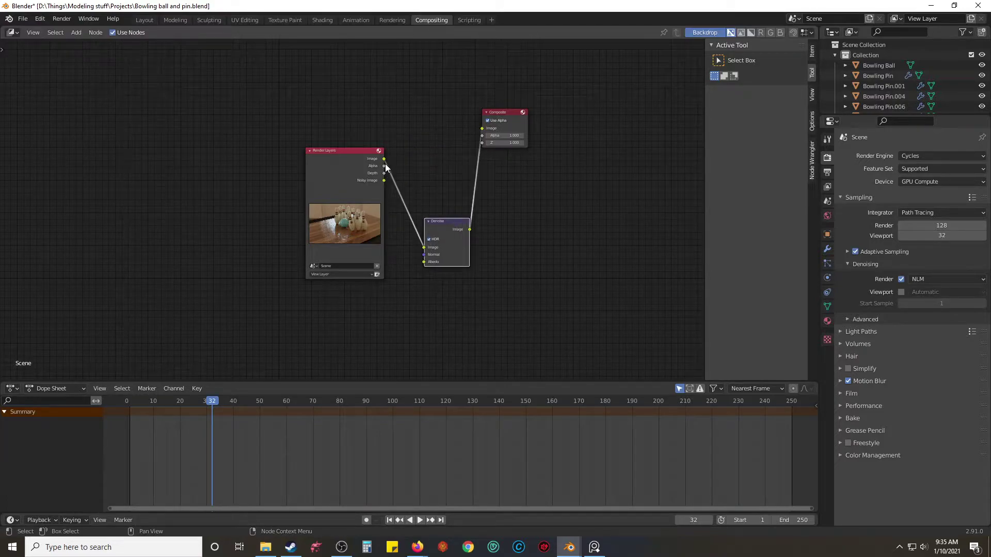
pyautogui.keyDown('ctrl'); pyautogui.keyDown('shift'); pyautogui.click(350, 180); pyautogui.keyUp('shift'); pyautogui.keyUp('ctrl')
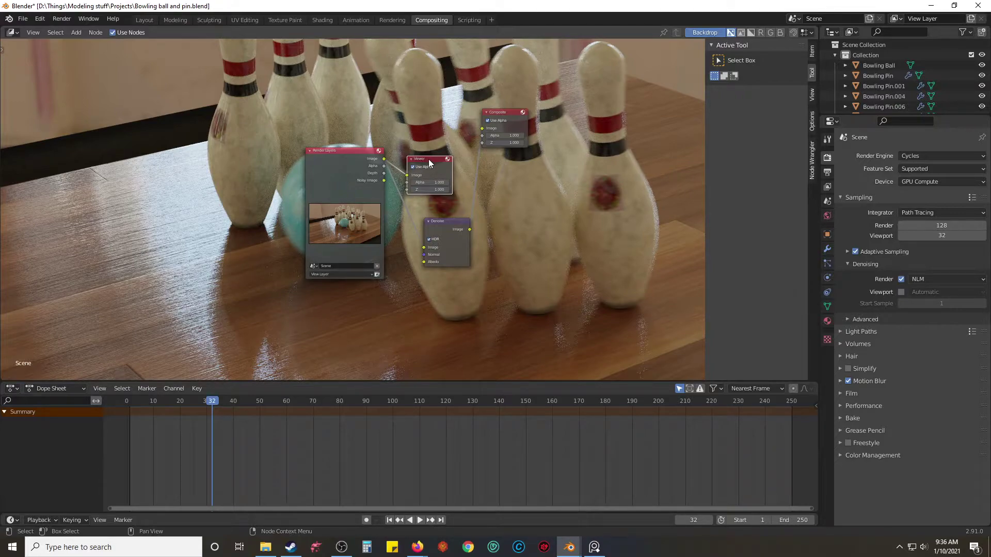
pyautogui.press('x')
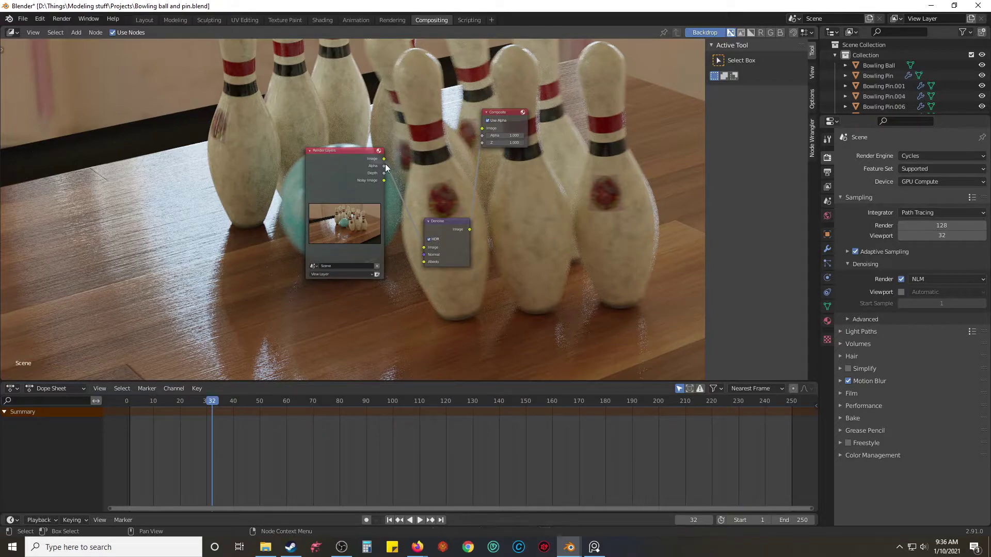
pyautogui.moveTo(385, 158); pyautogui.dragTo(424, 231)
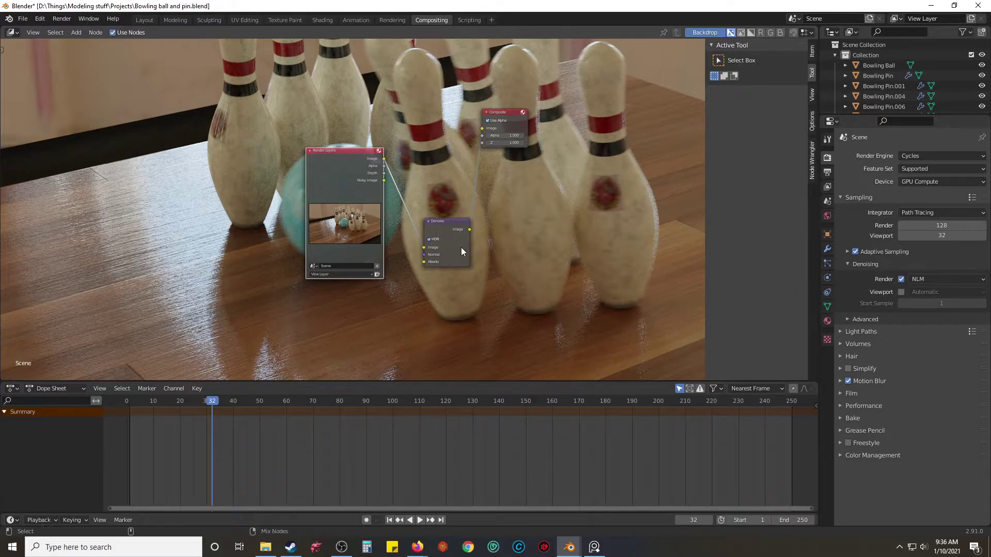
pyautogui.moveTo(461, 247)
pyautogui.keyDown('ctrl'); pyautogui.keyDown('shift'); pyautogui.mouseDown(button='right')
pyautogui.moveTo(366, 187)
pyautogui.moveTo(439, 240)
pyautogui.moveTo(451, 262)
pyautogui.mouseUp(button='right'); pyautogui.keyUp('shift'); pyautogui.keyUp('ctrl')
pyautogui.hotkey('ctrl', 'z')
pyautogui.press('x')
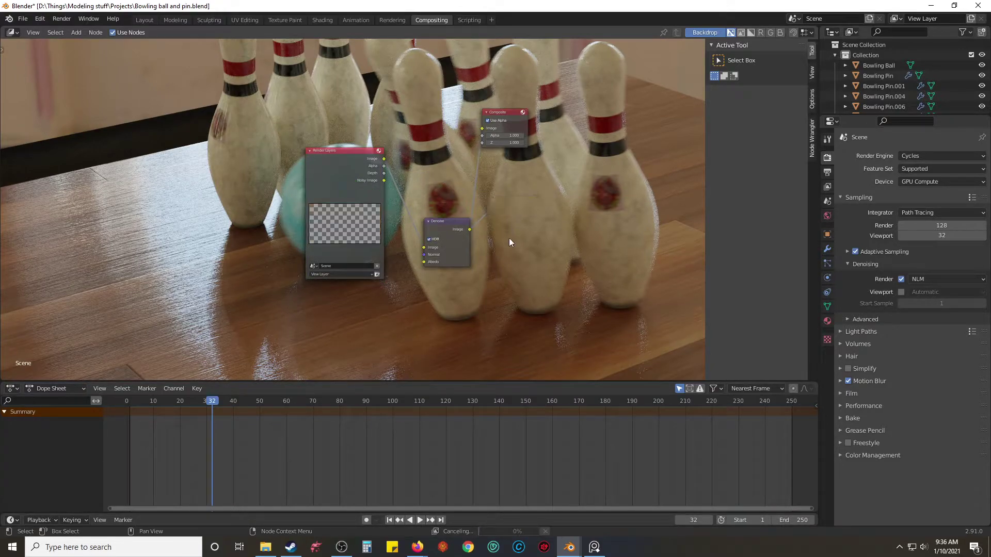
# Step: Link the Render Layers Image output to the Composite node and space out the Render Layers and Denoise nodes
pyautogui.click(361, 219)
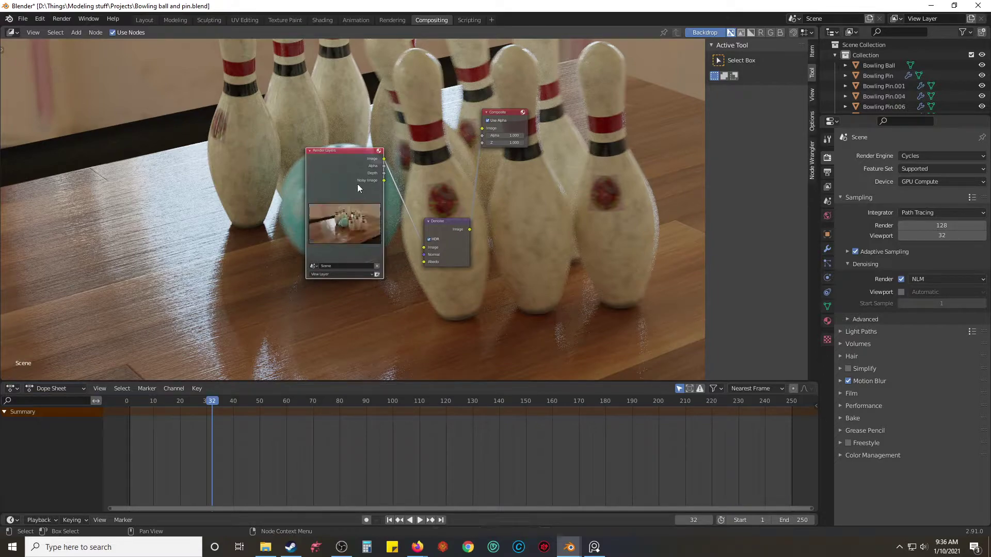
pyautogui.moveTo(347, 154); pyautogui.dragTo(482, 128)
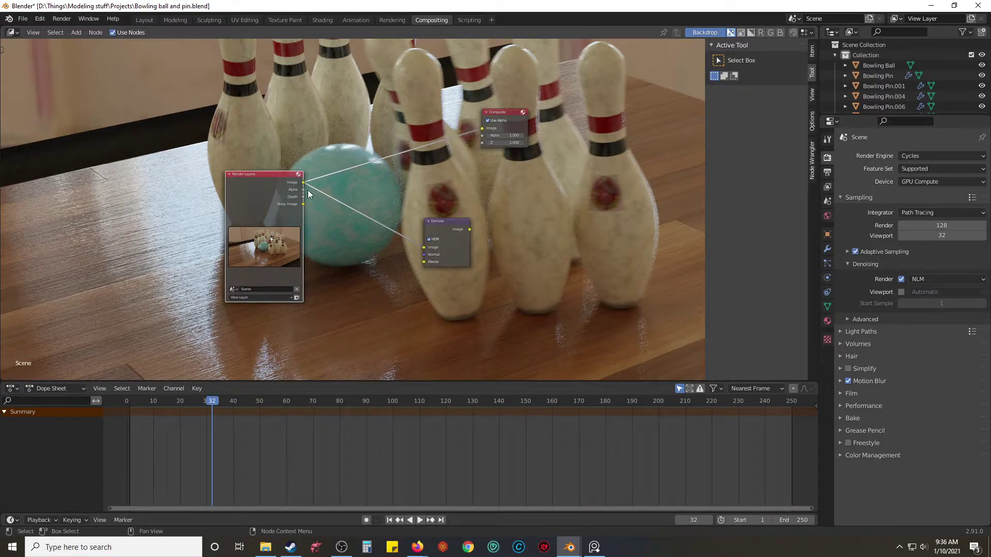
pyautogui.moveTo(444, 220); pyautogui.dragTo(378, 183)
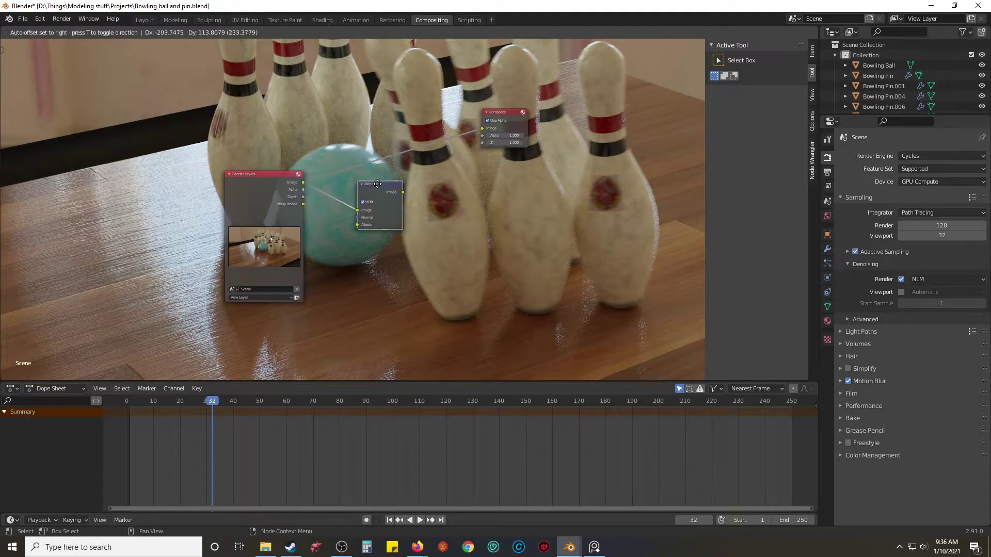
# Step: Connect the Noisy Image output to the Denoise node's Image input, and the Denoise output to the Composite node's Image input
pyautogui.scroll(1, 379, 197)
pyautogui.scroll(4, 381, 220)
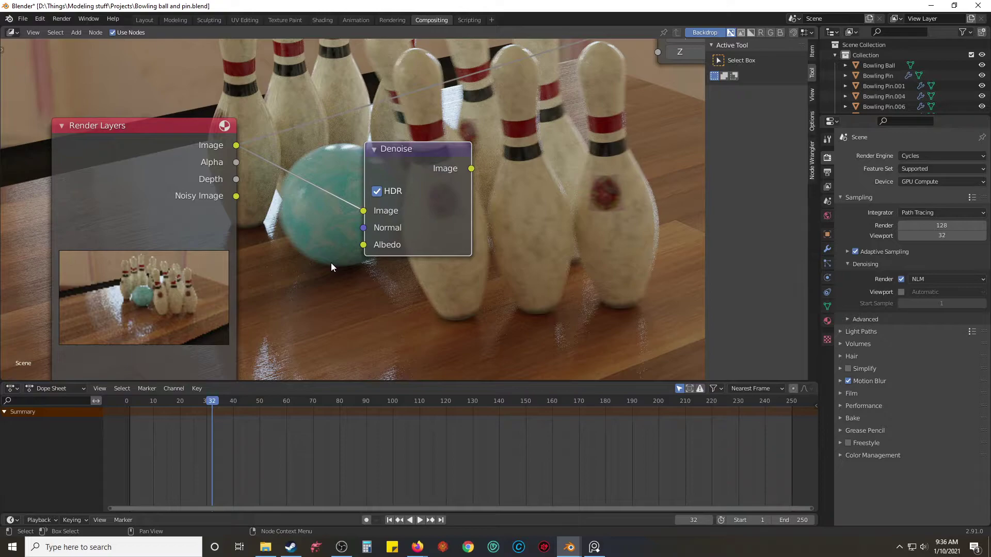
pyautogui.scroll(-3, 328, 265)
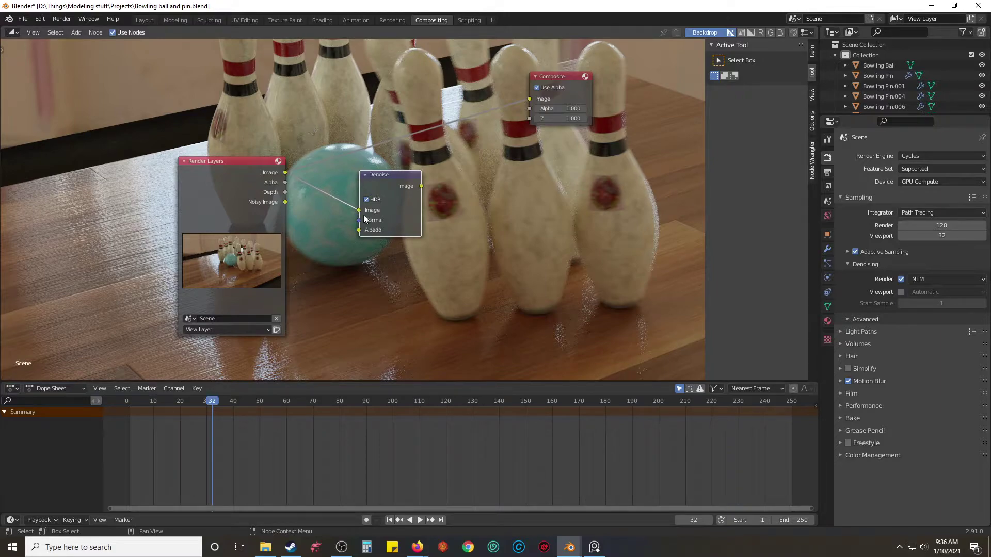
pyautogui.moveTo(285, 203); pyautogui.dragTo(359, 210)
pyautogui.moveTo(422, 187); pyautogui.dragTo(529, 99)
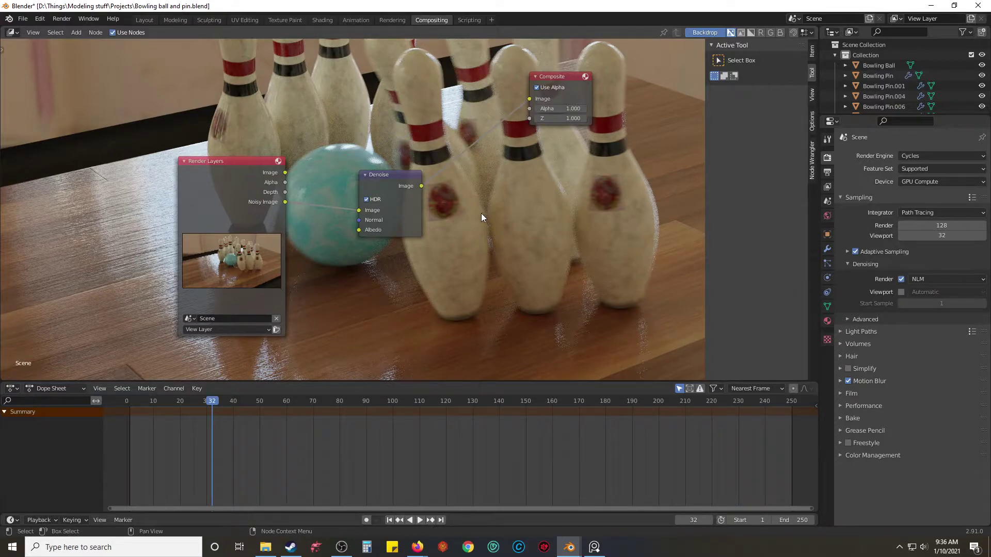
# Step: Check the render result window, close it, and return to the Layout workspace
pyautogui.moveTo(570, 547)
pyautogui.click(632, 495)
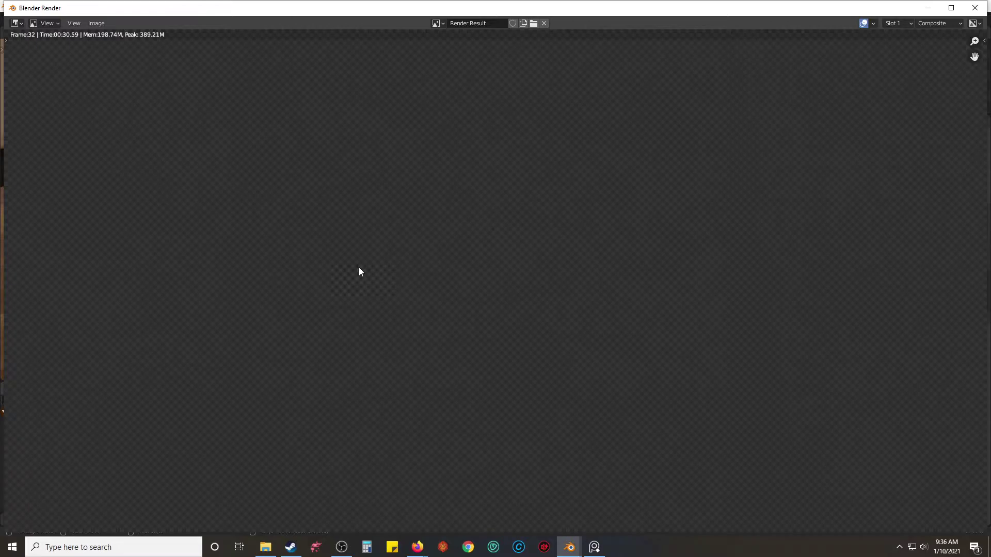
pyautogui.click(975, 7)
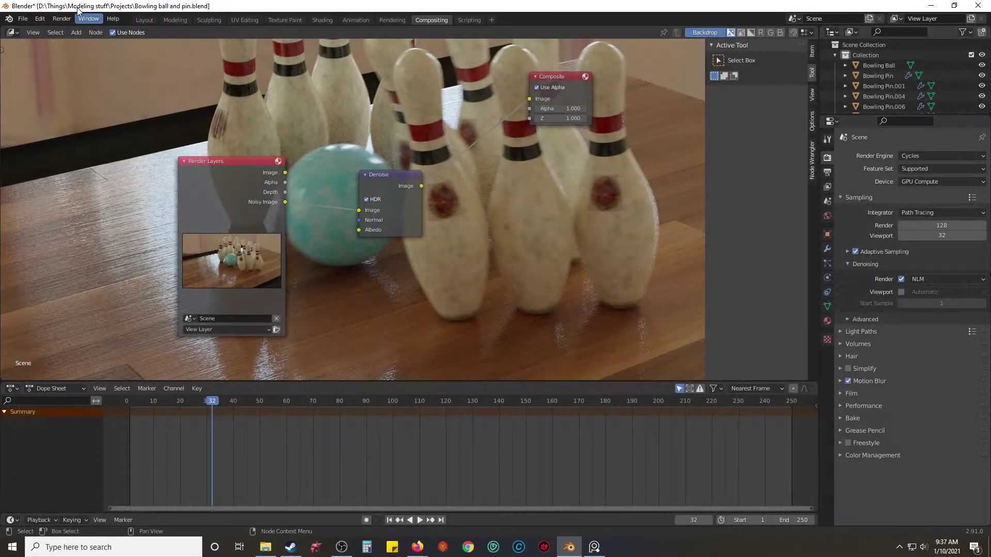
pyautogui.click(144, 20)
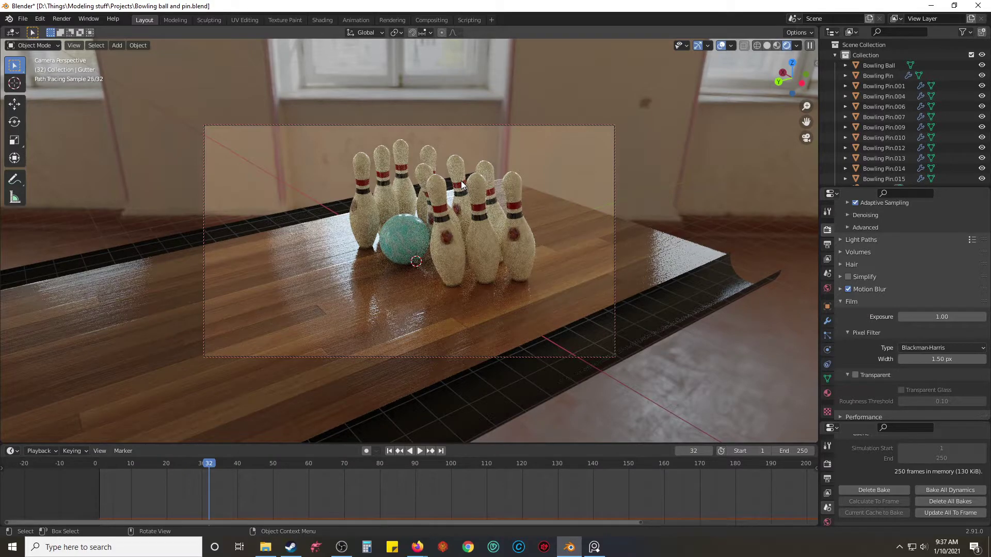
# Step: Render frame 32 through the camera, inspect the denoised result up close, and close the render window
pyautogui.press('F12')
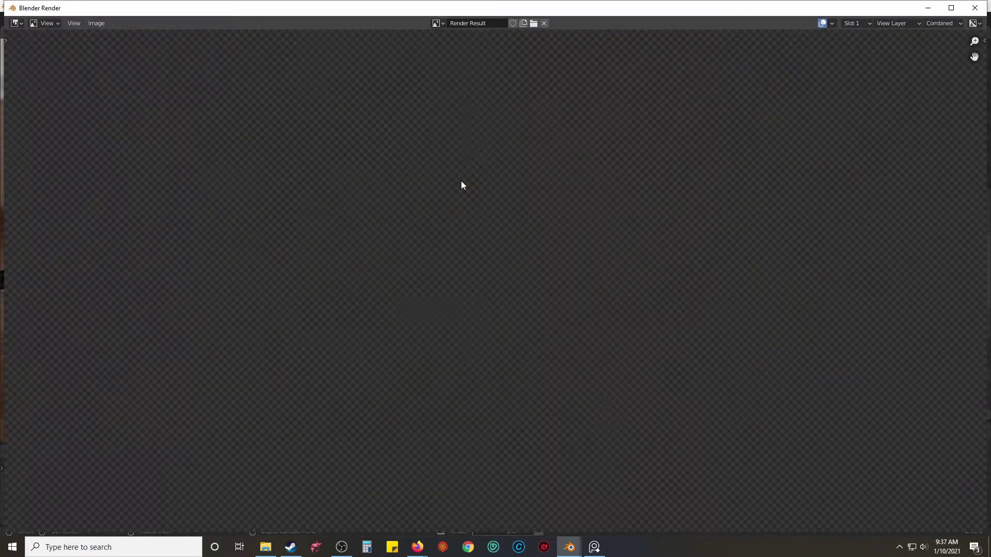
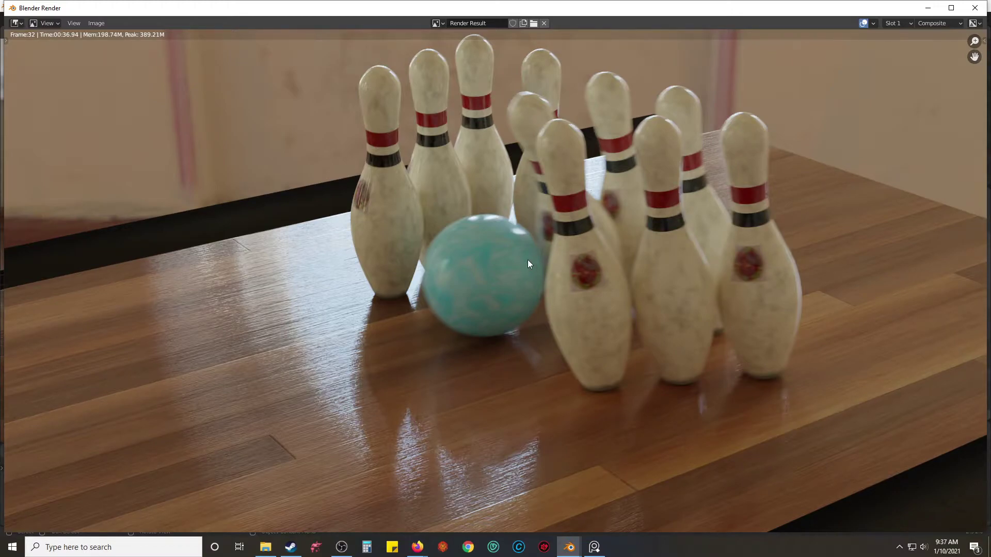
pyautogui.scroll(-1, 531, 265)
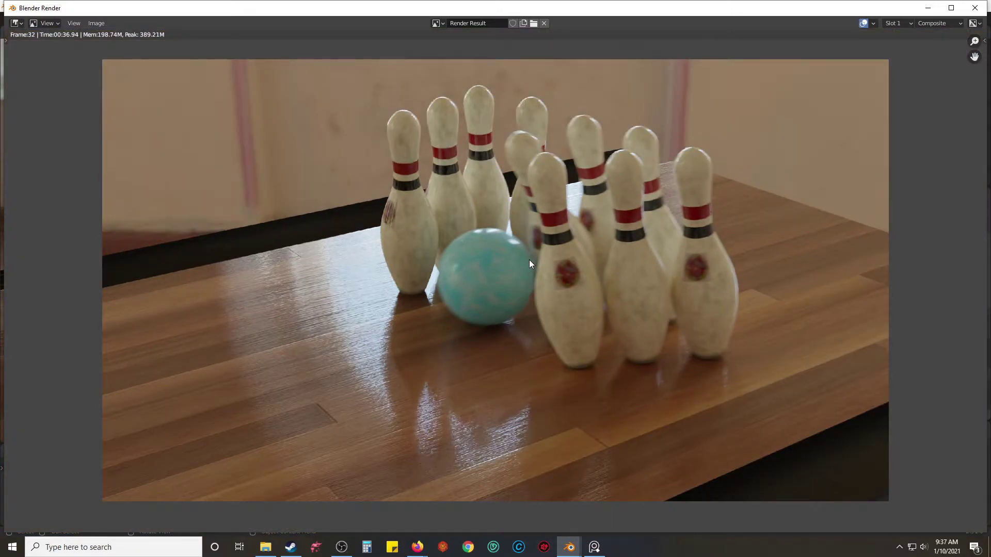
pyautogui.scroll(1, 530, 255)
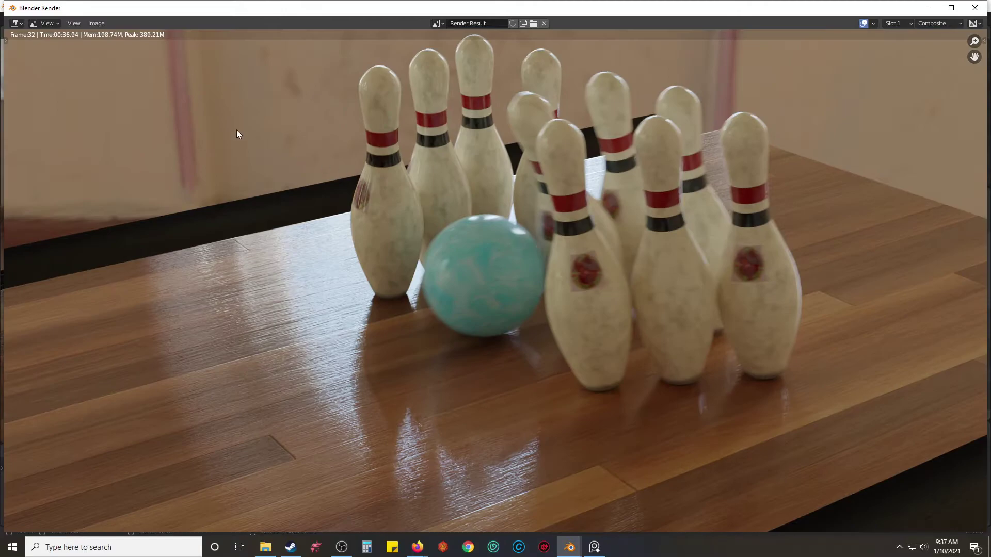
pyautogui.click(975, 8)
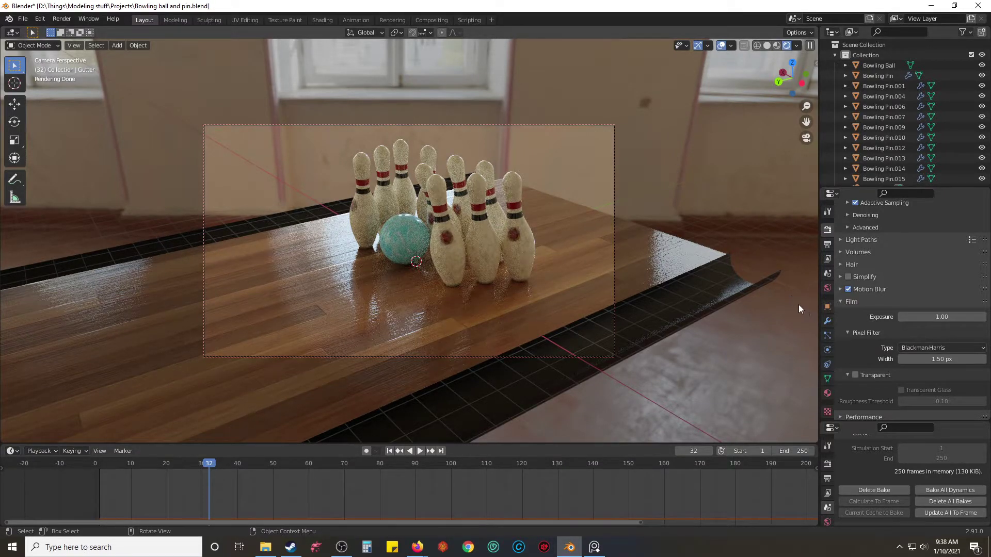
# Step: In Material Preview shading, add a plane past the lane's end, moved about -18.5 m along Y and scaled about 6.62 times
pyautogui.click(777, 45)
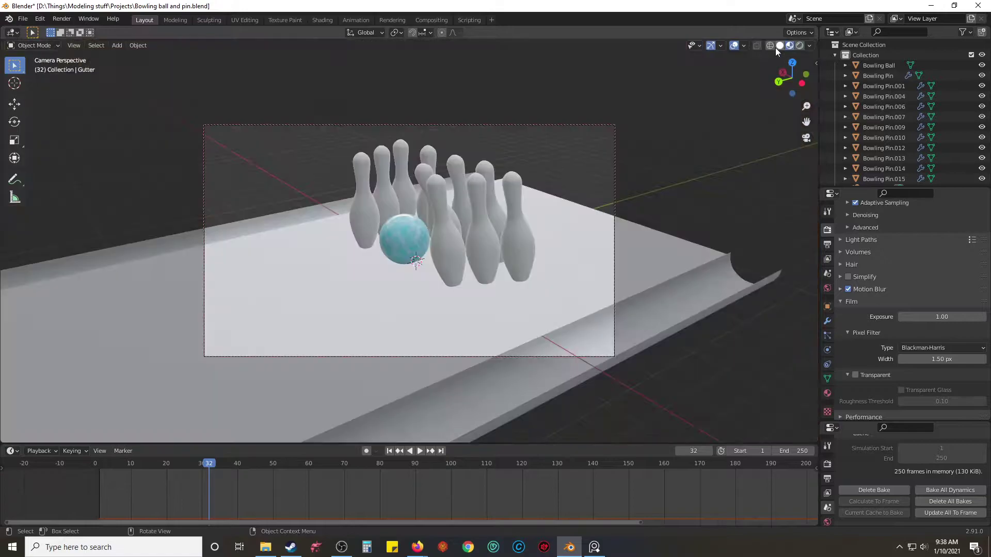
pyautogui.moveTo(664, 150); pyautogui.dragTo(615, 200, button='middle')
pyautogui.moveTo(681, 208); pyautogui.dragTo(230, 295, button='middle')
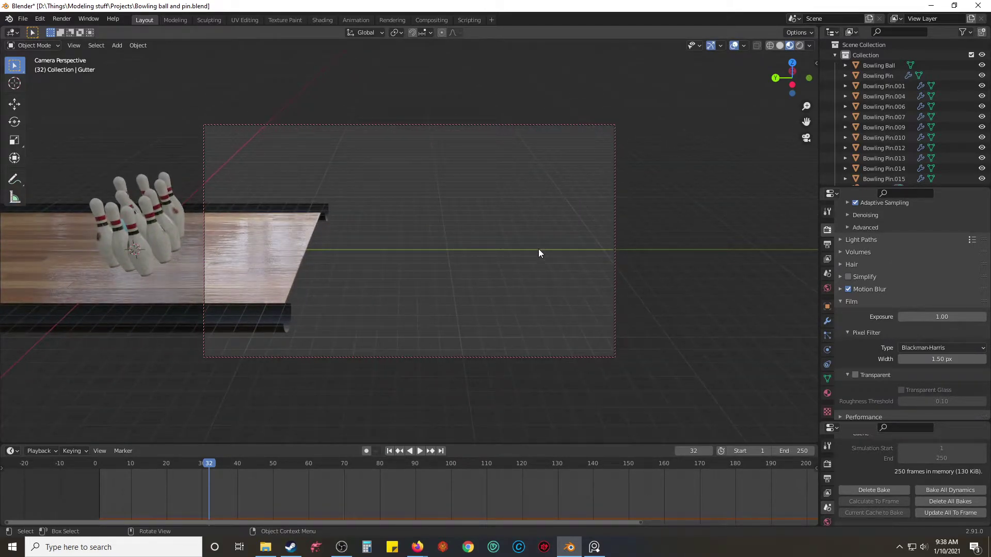
pyautogui.hotkey('shift', 'a')
pyautogui.moveTo(537, 259)
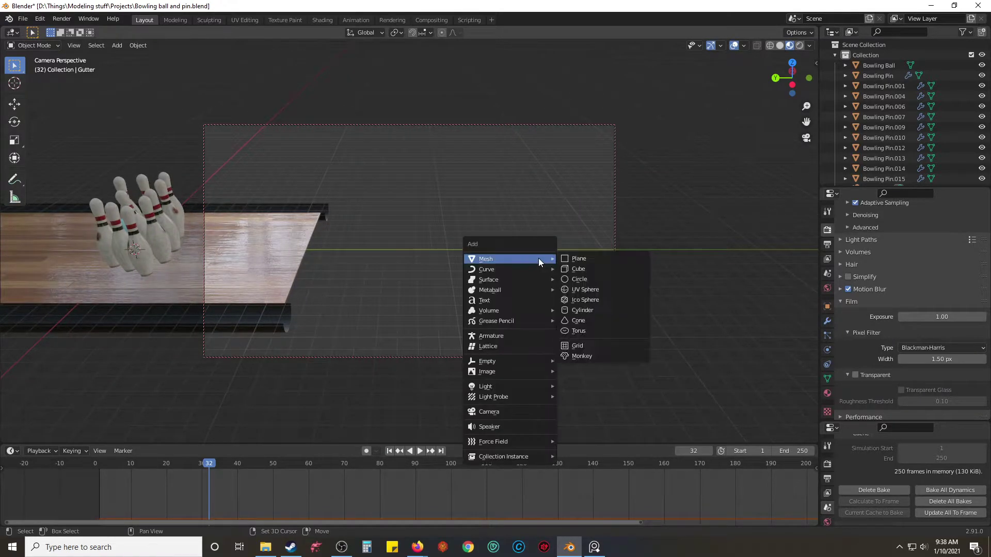
pyautogui.click(594, 259)
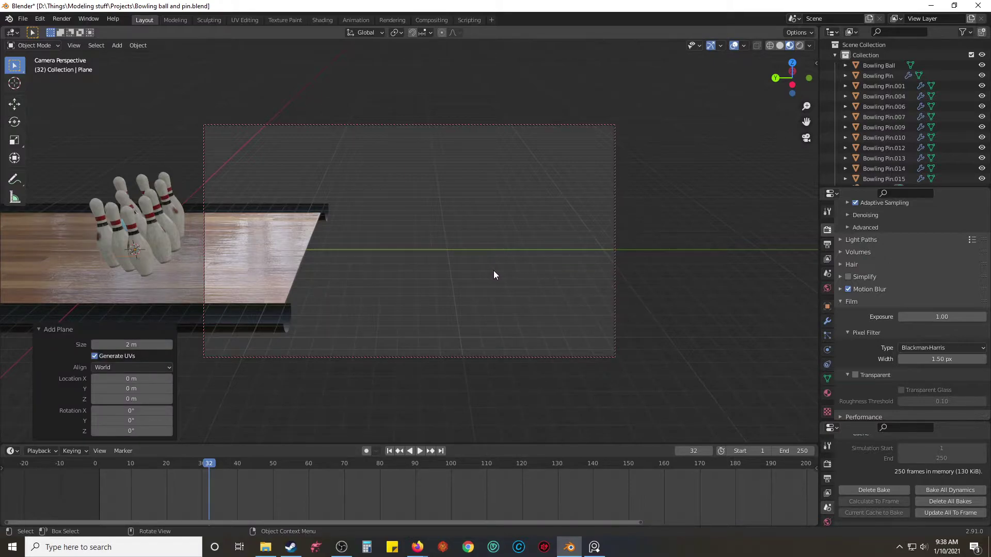
pyautogui.press('g')
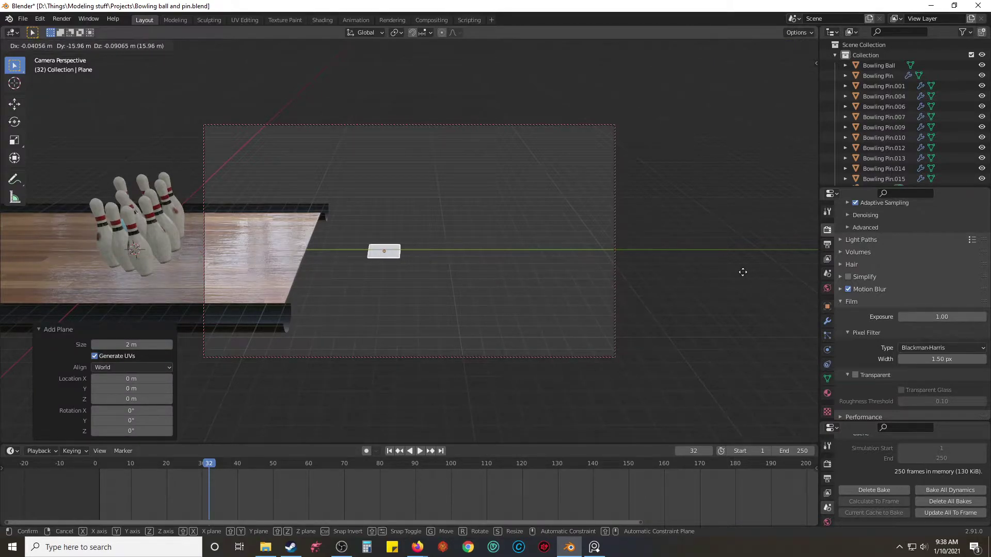
pyautogui.press('y')
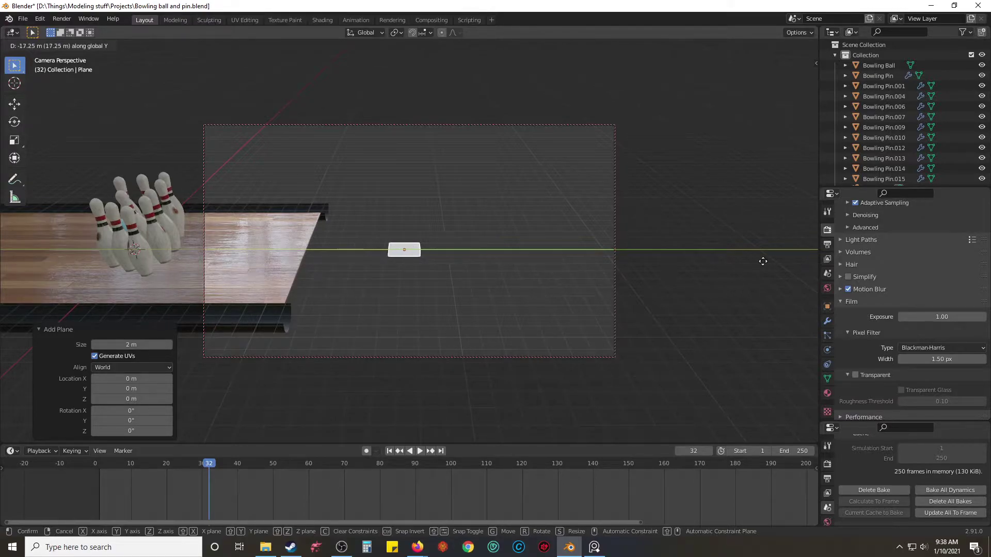
pyautogui.click(783, 259)
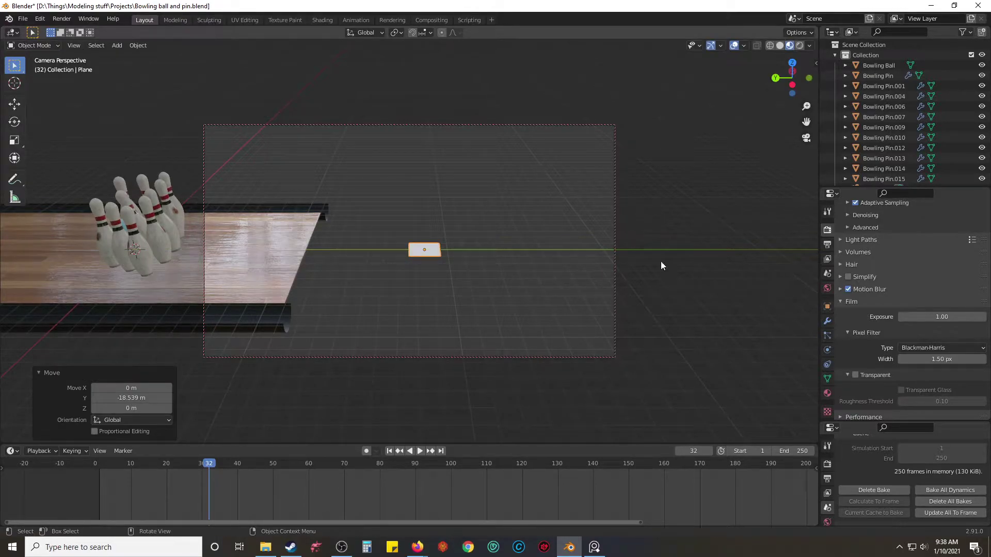
pyautogui.press('s')
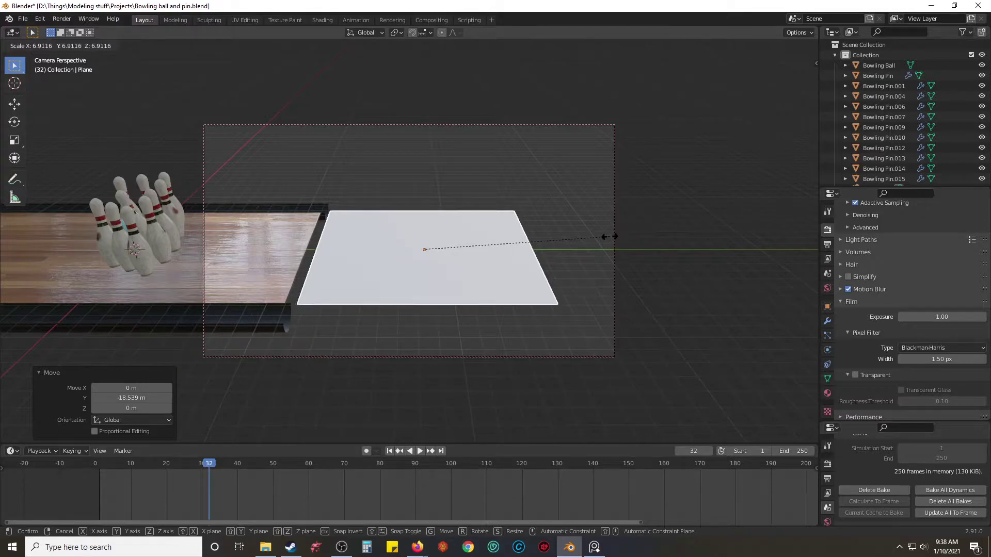
pyautogui.click(601, 236)
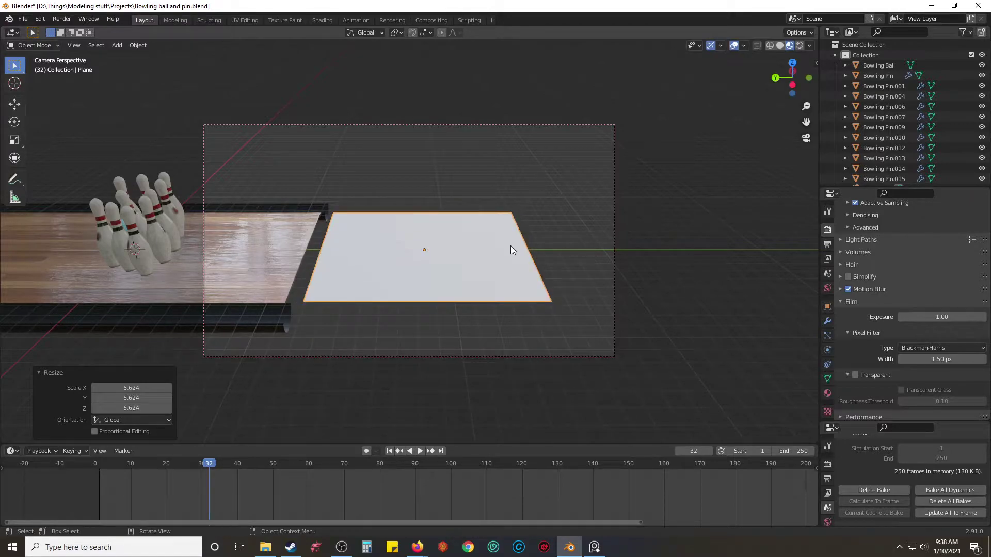
# Step: From the top view, align the plane flush with the lane's end, moving it about 0.94 m along Y and -0.13 m along X
pyautogui.press('KP_7')
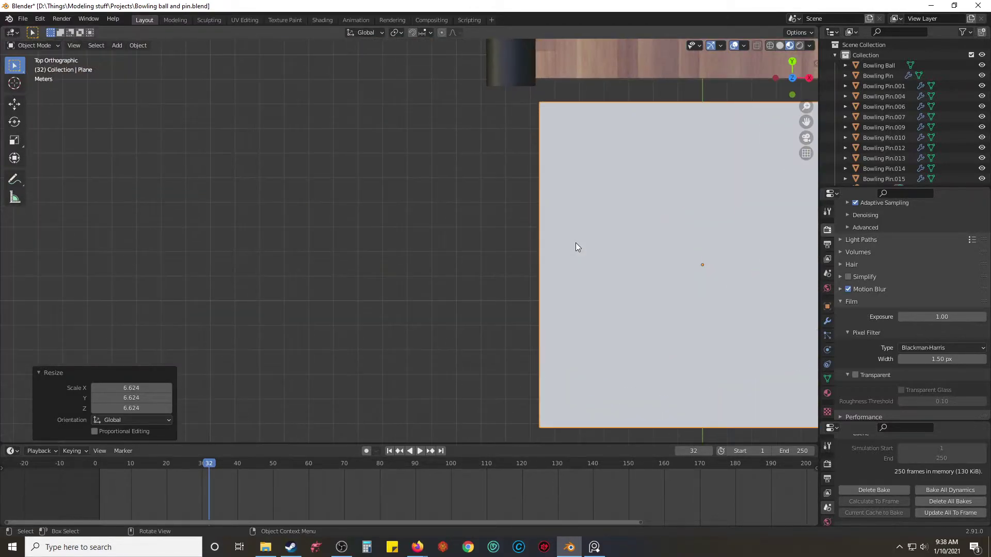
pyautogui.keyDown('shift'); pyautogui.moveTo(526, 207); pyautogui.dragTo(236, 190, button='middle'); pyautogui.keyUp('shift')
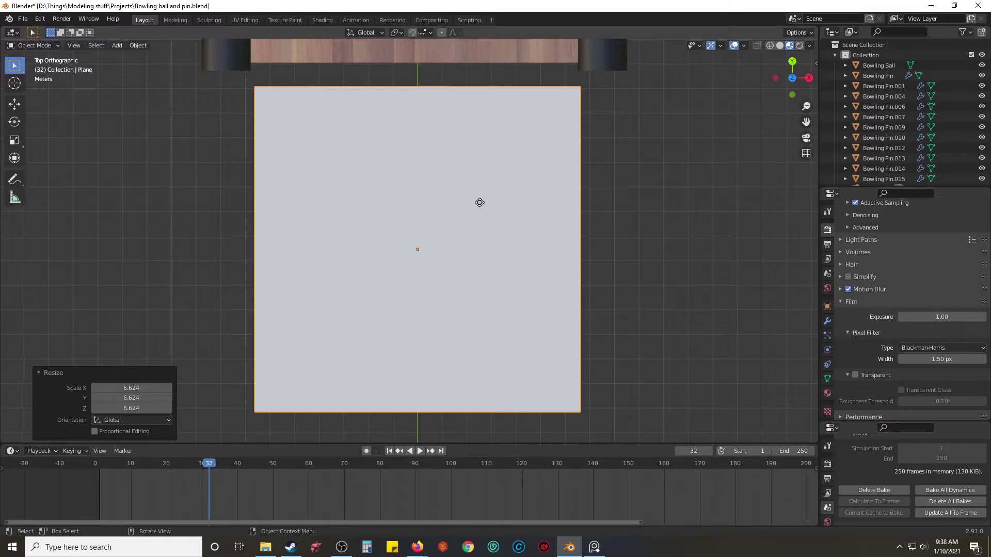
pyautogui.press('g')
pyautogui.press('y')
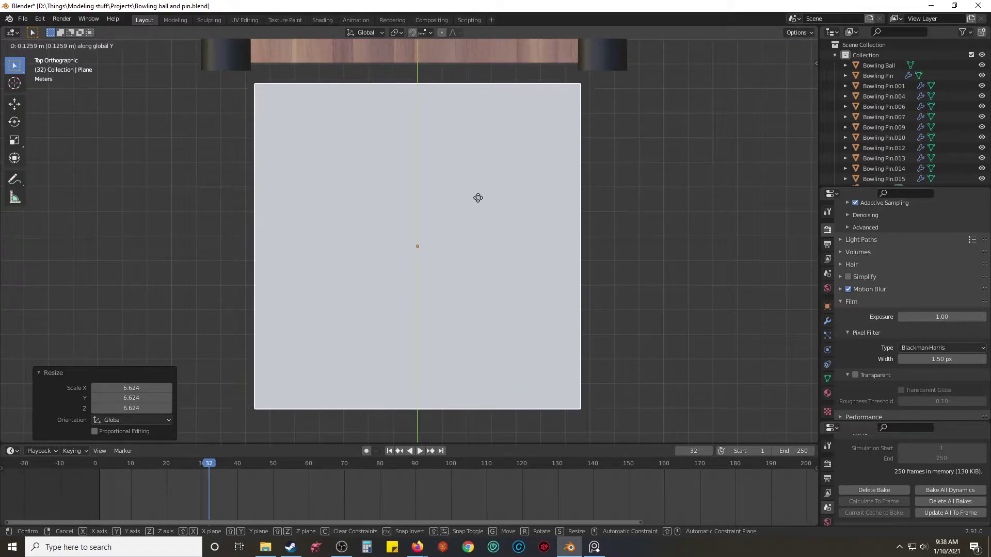
pyautogui.click(476, 179)
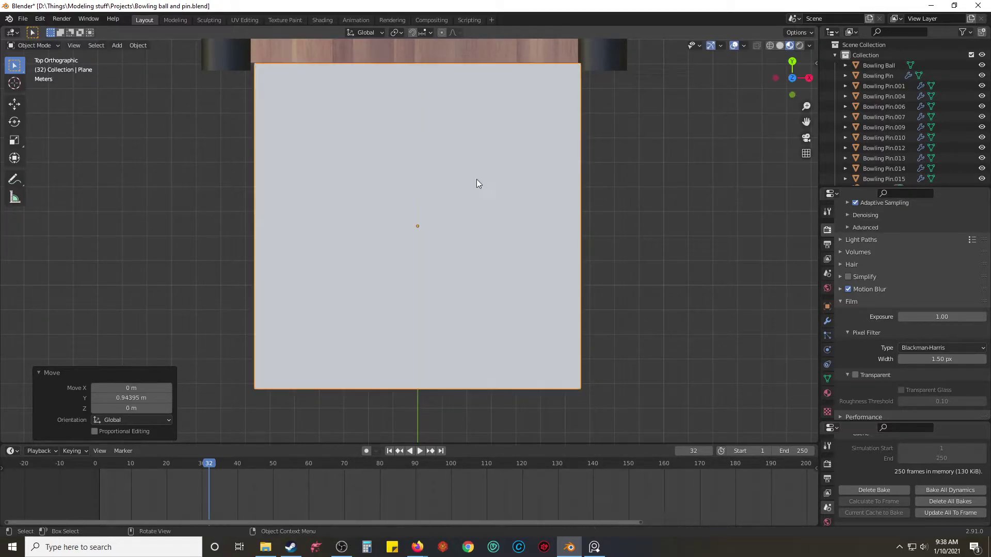
pyautogui.press('g')
pyautogui.press('x')
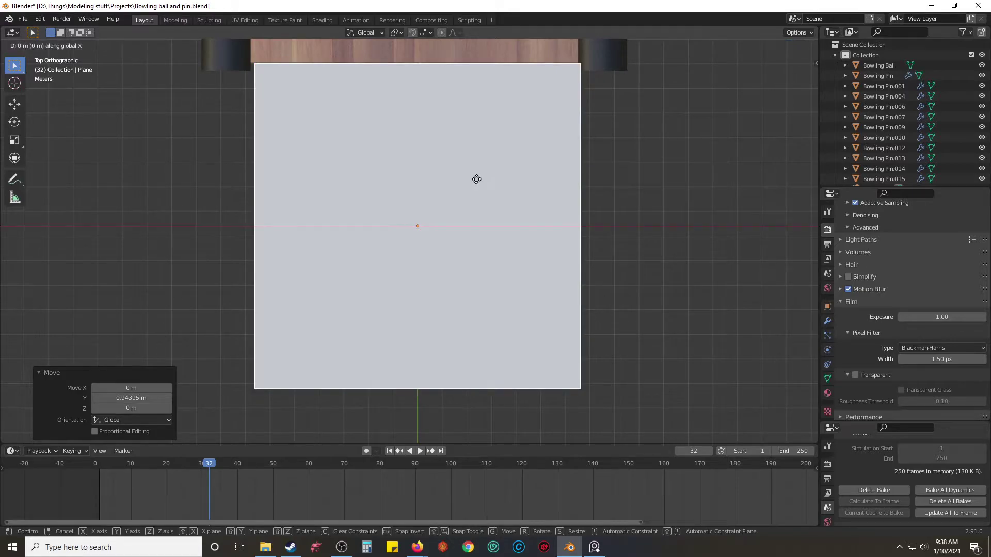
pyautogui.click(473, 178)
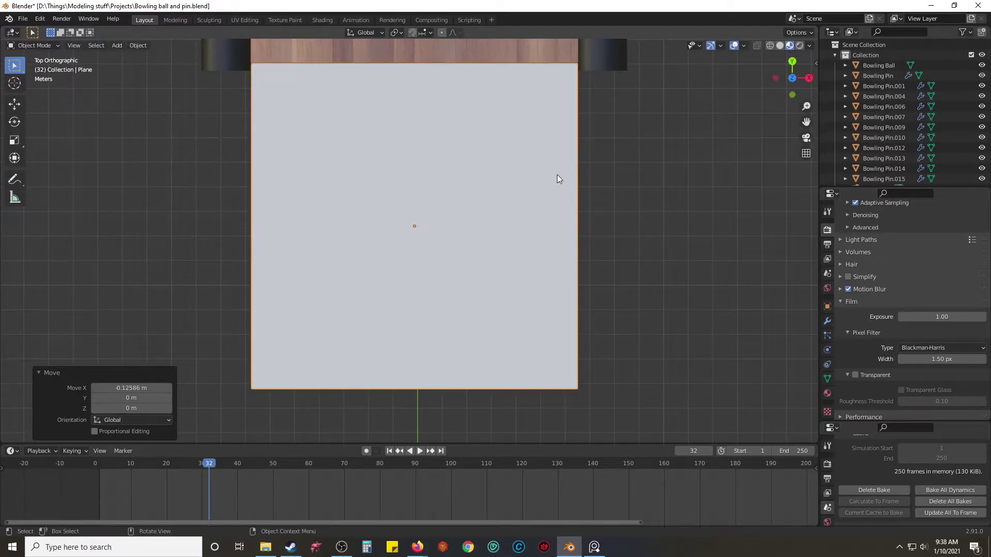
# Step: Give the new plane Rigid Body physics with its type set to Passive
pyautogui.click(602, 173)
pyautogui.moveTo(602, 173); pyautogui.dragTo(496, 284, button='middle')
pyautogui.click(505, 327)
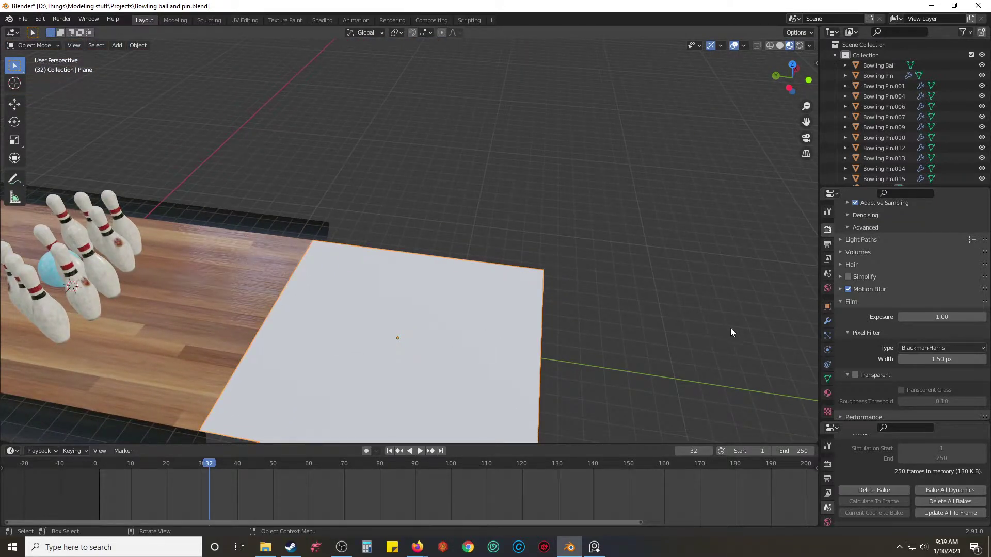
pyautogui.click(826, 349)
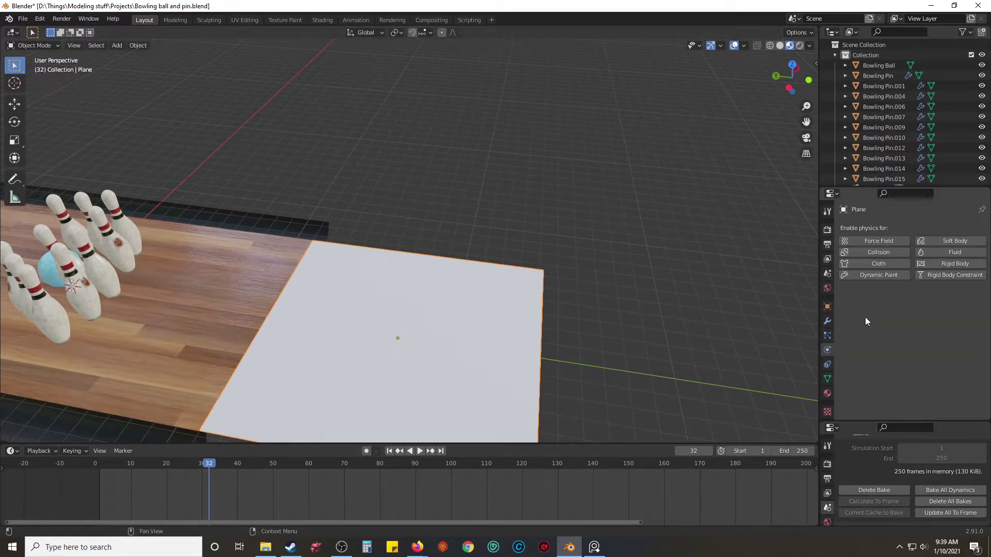
pyautogui.click(944, 262)
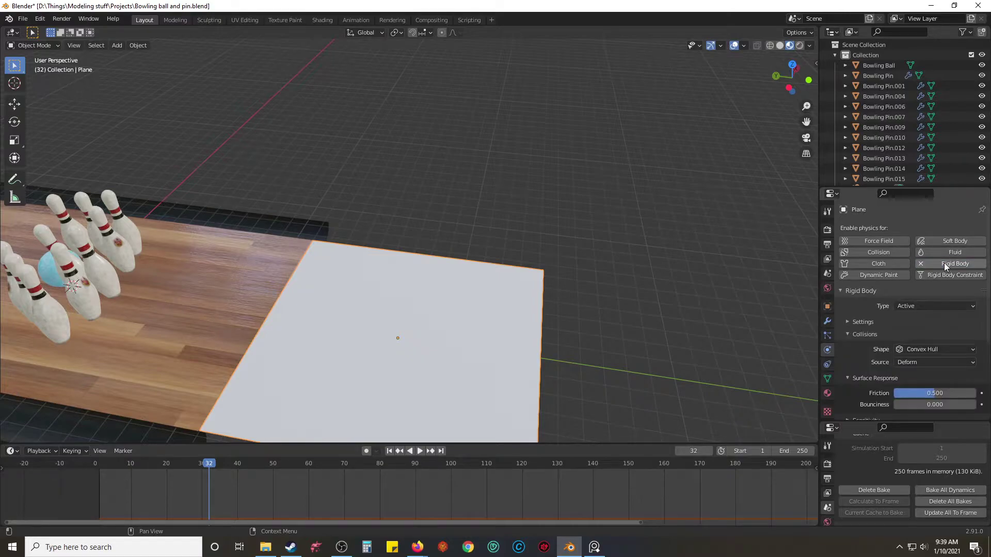
pyautogui.click(936, 305)
pyautogui.click(927, 326)
# Step: Consult the bowling alley reference photo for the area behind the pins, and return to the scene with the plane selected
pyautogui.moveTo(651, 278)
pyautogui.mouseDown(button='middle')
pyautogui.moveTo(690, 245)
pyautogui.moveTo(635, 274)
pyautogui.mouseUp(button='middle')
pyautogui.keyDown('shift'); pyautogui.moveTo(591, 344); pyautogui.dragTo(586, 239, button='middle'); pyautogui.keyUp('shift')
pyautogui.click(595, 547)
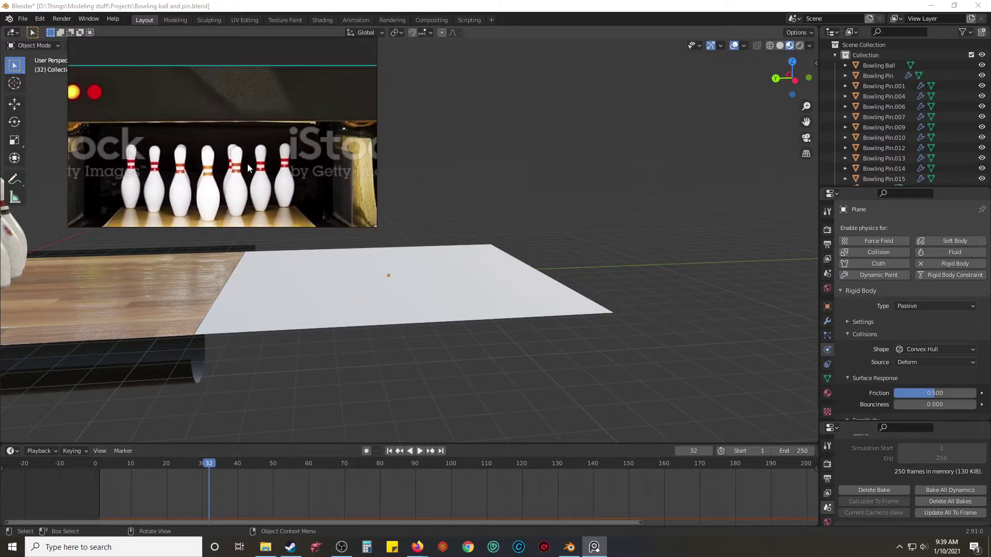
pyautogui.click(442, 188)
pyautogui.click(469, 299)
pyautogui.rightClick(467, 296)
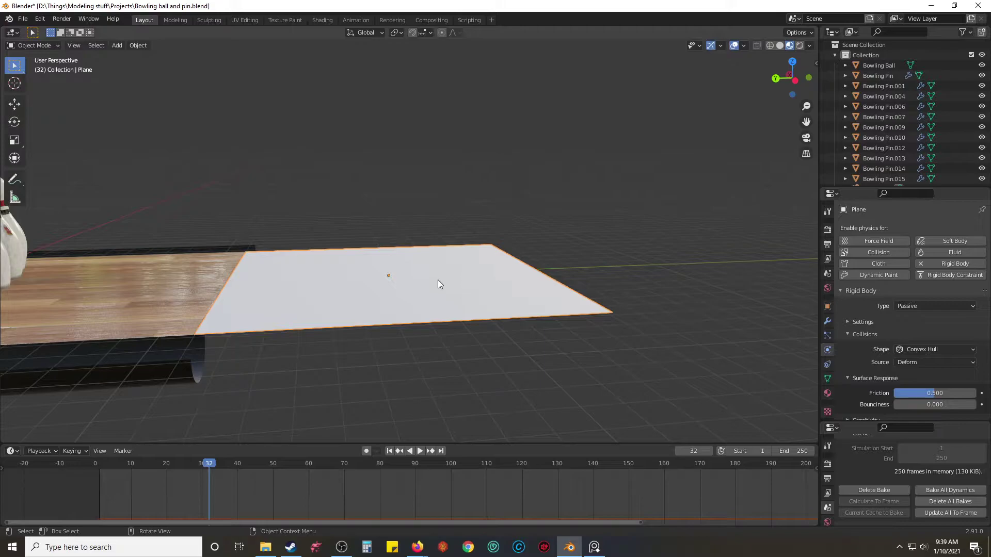
# Step: Create a new material for the plane with a black base color and roughness 1.000
pyautogui.click(827, 393)
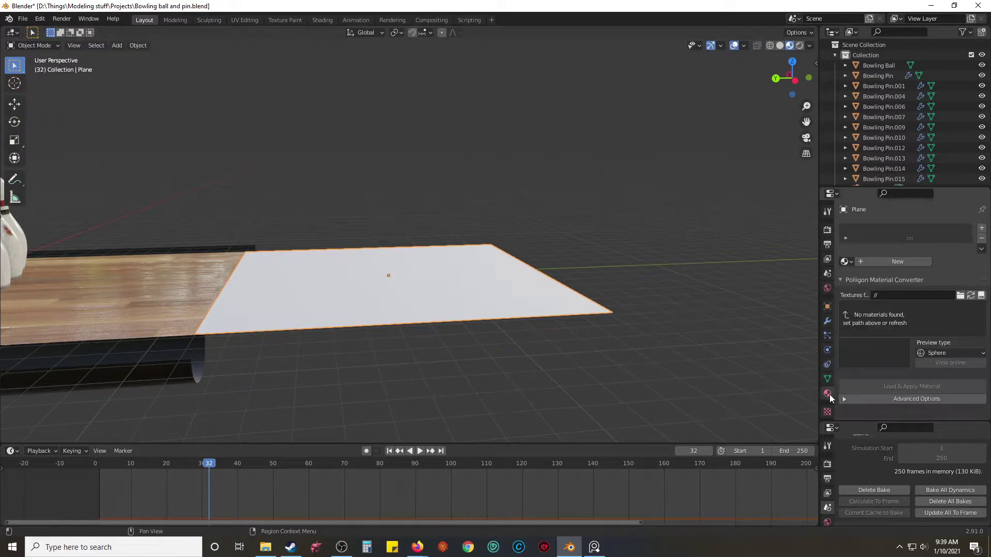
pyautogui.click(896, 263)
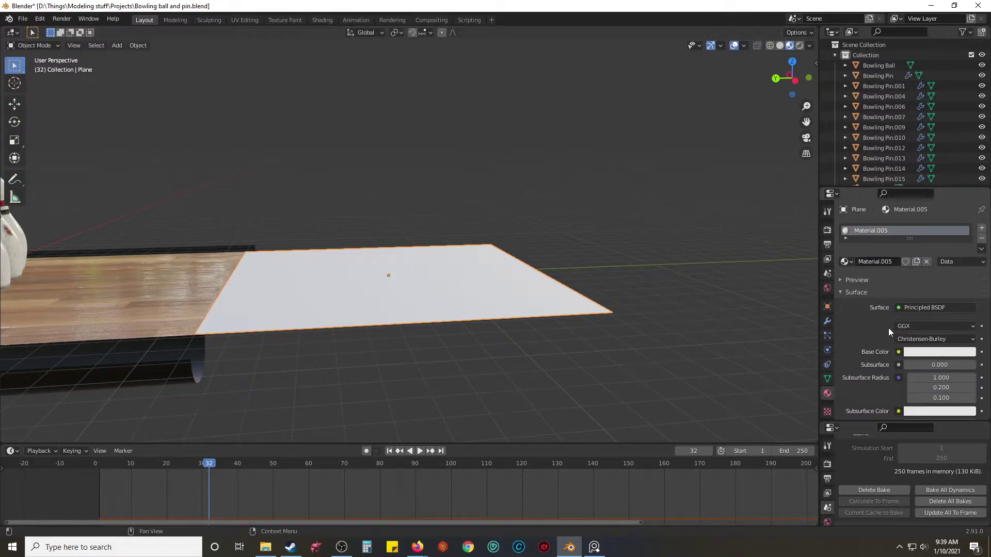
pyautogui.click(922, 352)
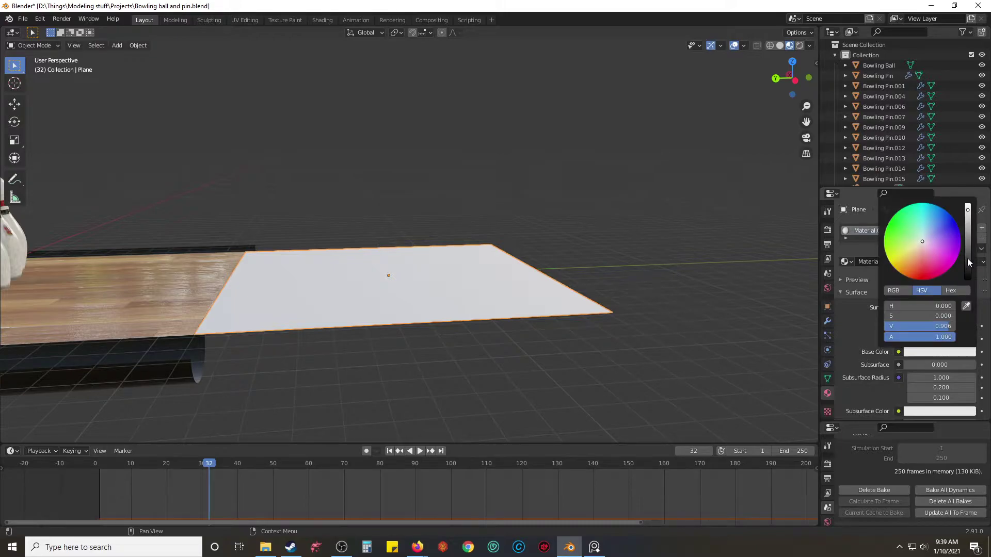
pyautogui.moveTo(967, 258); pyautogui.dragTo(967, 281)
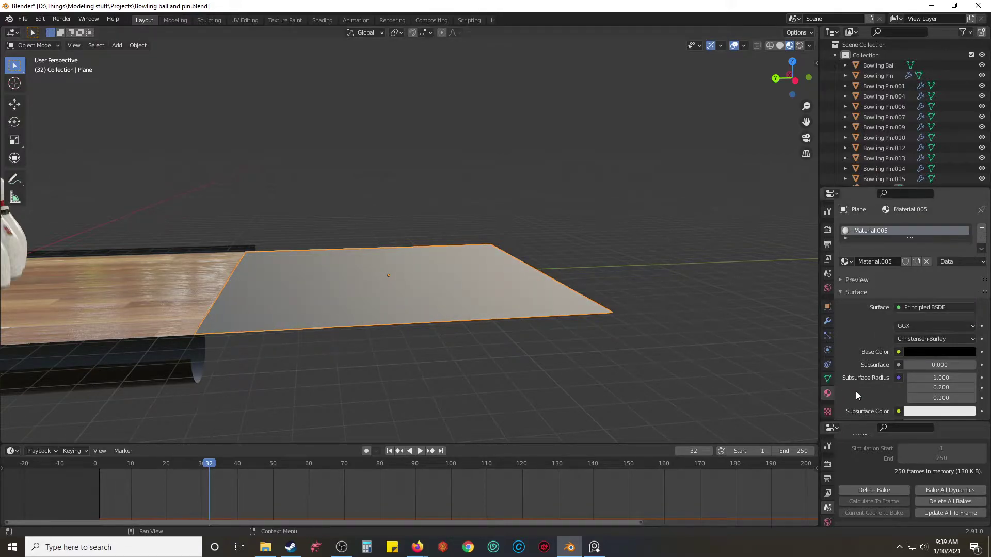
pyautogui.scroll(-6, 892, 380)
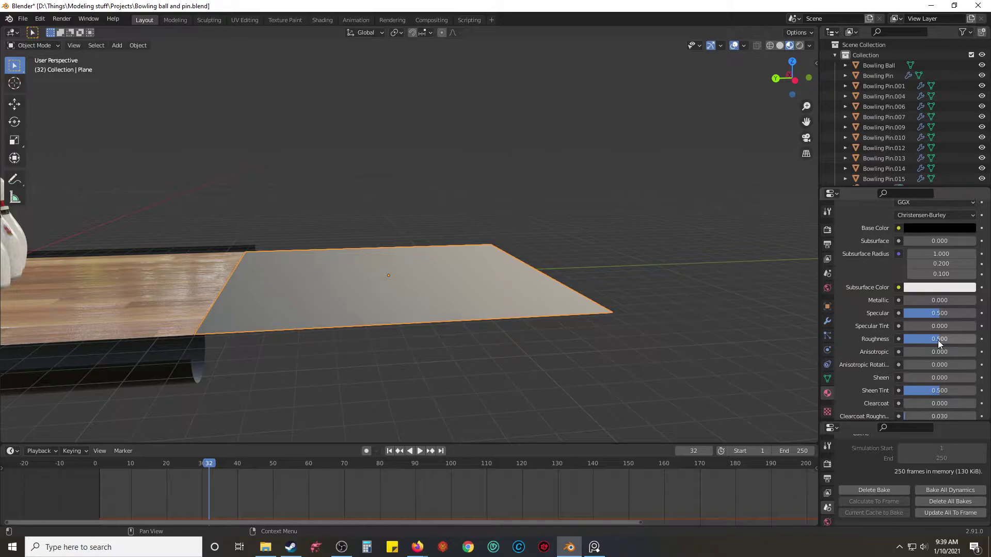
pyautogui.moveTo(938, 340); pyautogui.dragTo(978, 340)
pyautogui.click(594, 215)
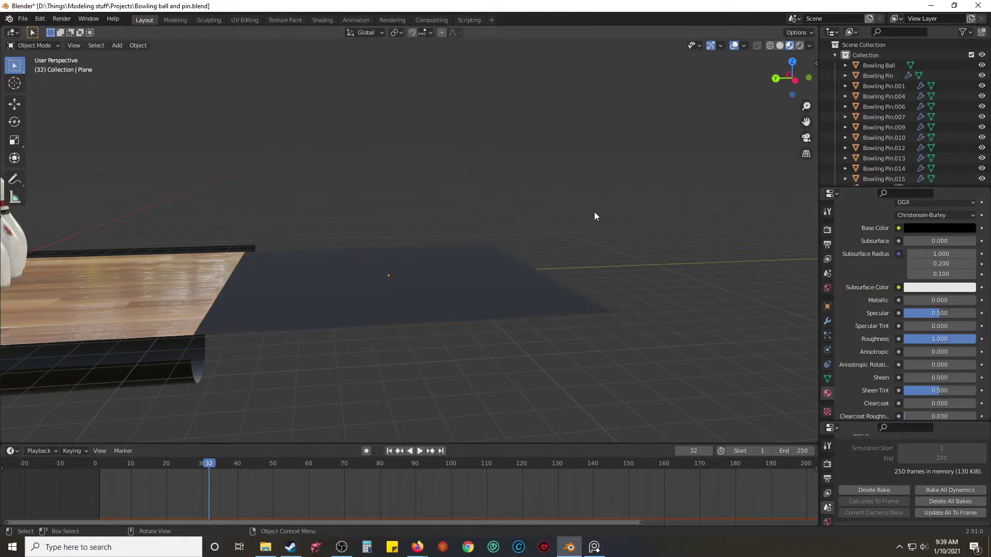
# Step: Shorten the plane in Edit Mode by moving its far edge about 7.3 m along Y toward the lane
pyautogui.click(493, 269)
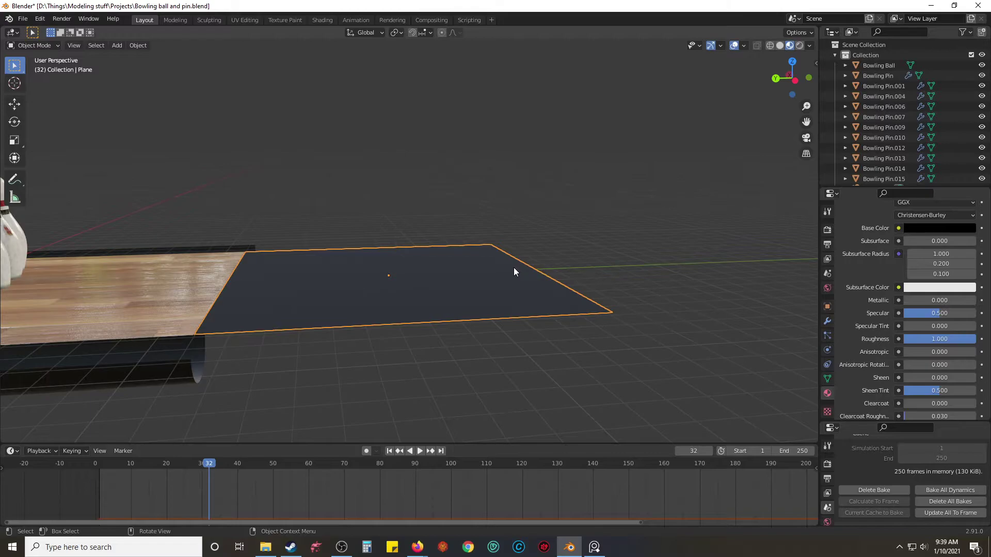
pyautogui.press('Tab')
pyautogui.moveTo(448, 185); pyautogui.dragTo(653, 345)
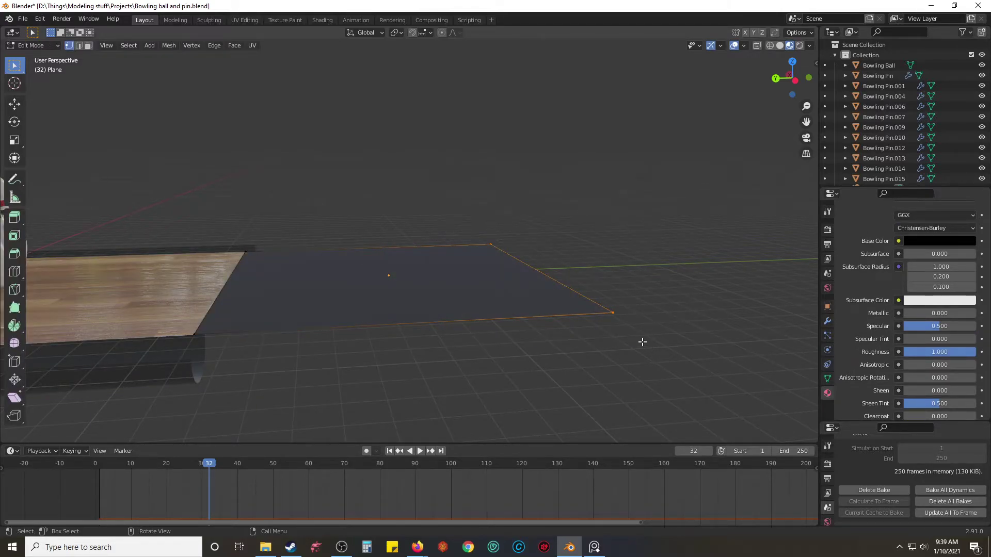
pyautogui.press('g')
pyautogui.press('y')
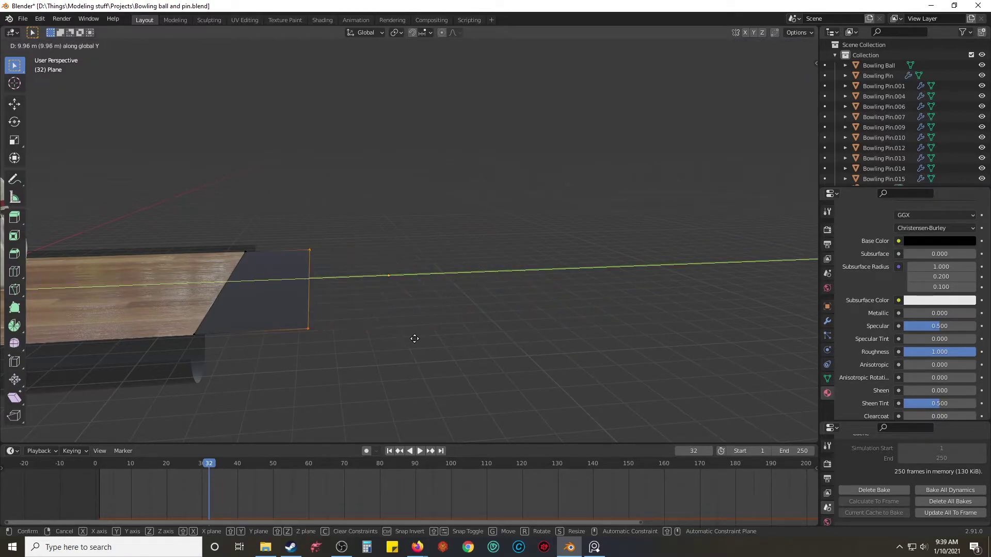
pyautogui.click(478, 334)
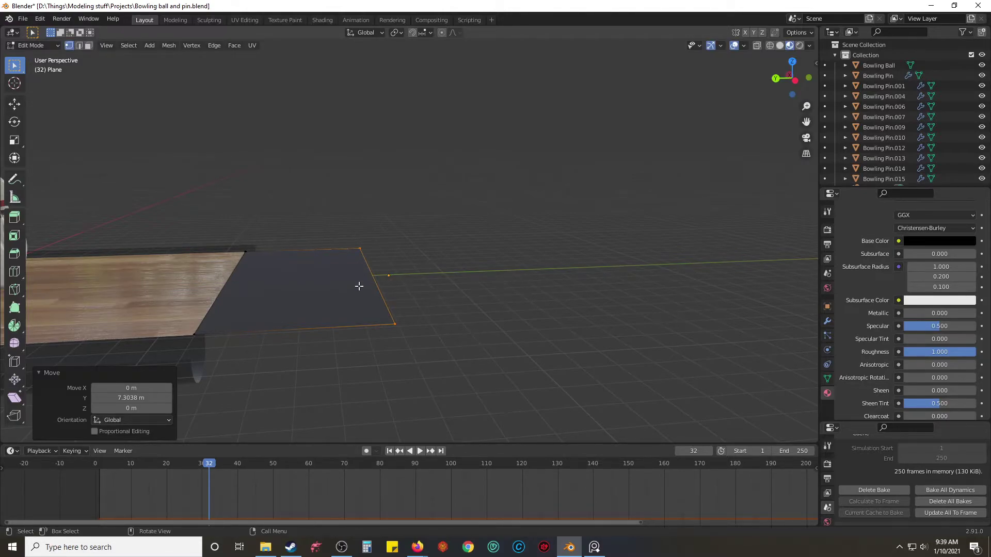
# Step: Leave Edit Mode and set the shortened plane's origin to its geometry
pyautogui.press('Tab')
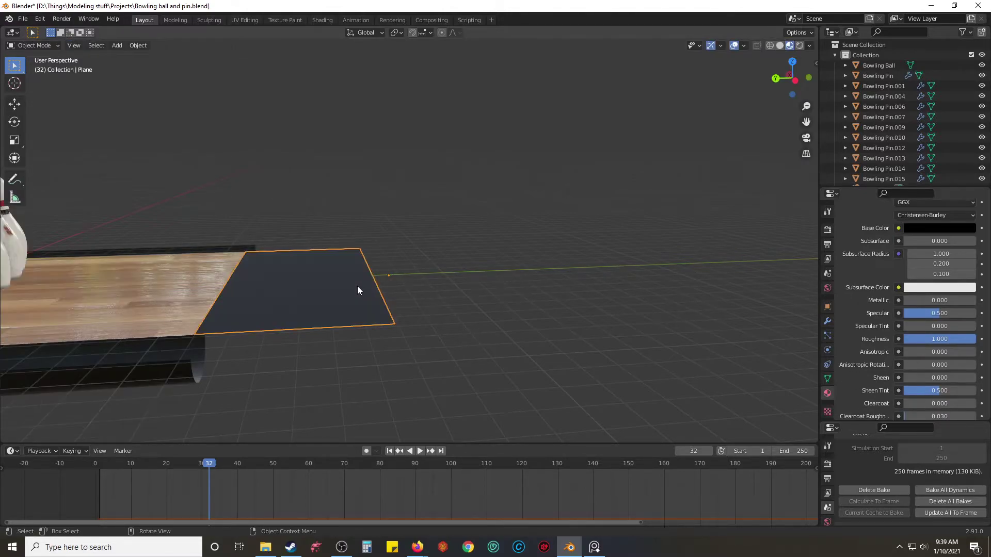
pyautogui.click(138, 46)
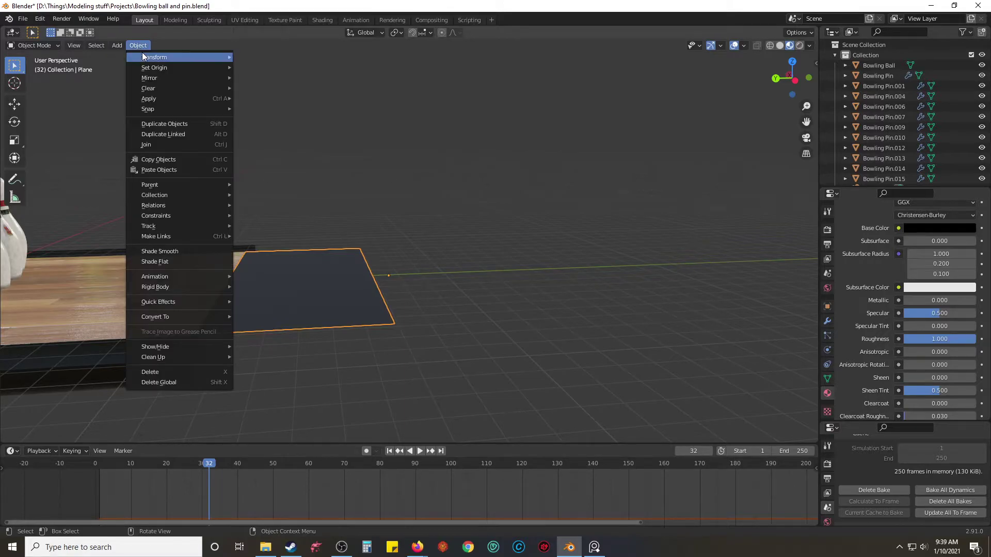
pyautogui.moveTo(169, 67)
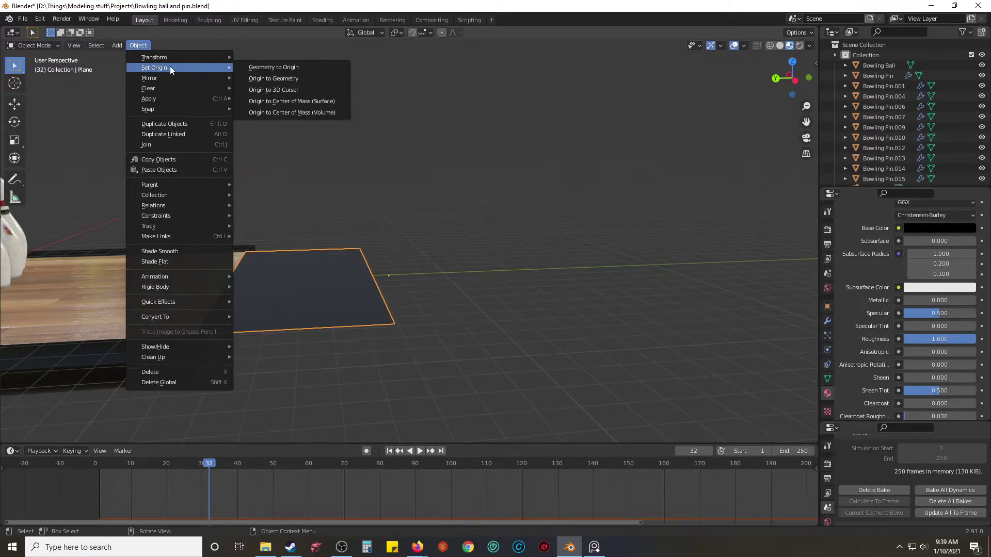
pyautogui.click(312, 77)
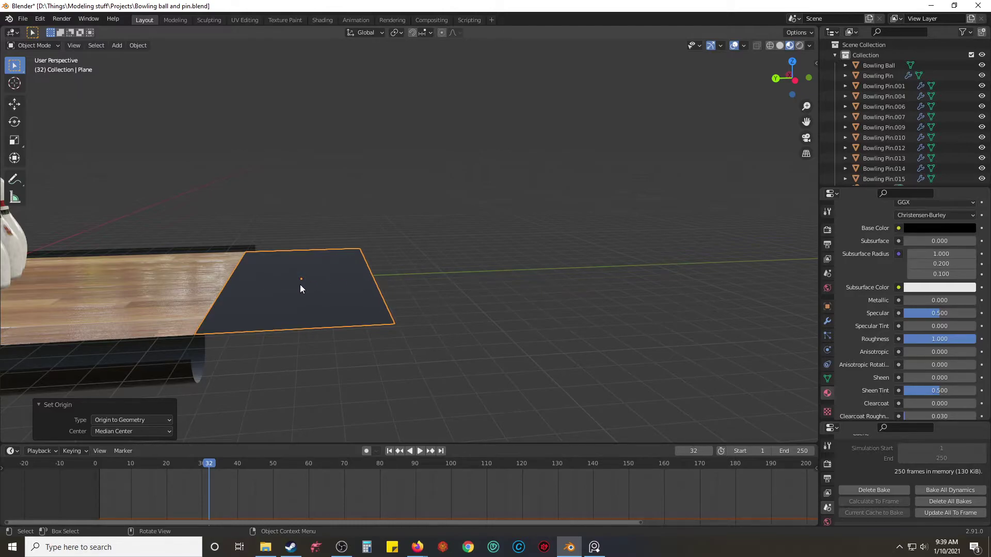
# Step: In Edit Mode, extrude the plane's far edge upward about 6.4 m along Z to form the pit's back wall
pyautogui.click(347, 202)
pyautogui.press('Tab')
pyautogui.moveTo(337, 222); pyautogui.dragTo(422, 362)
pyautogui.press('e')
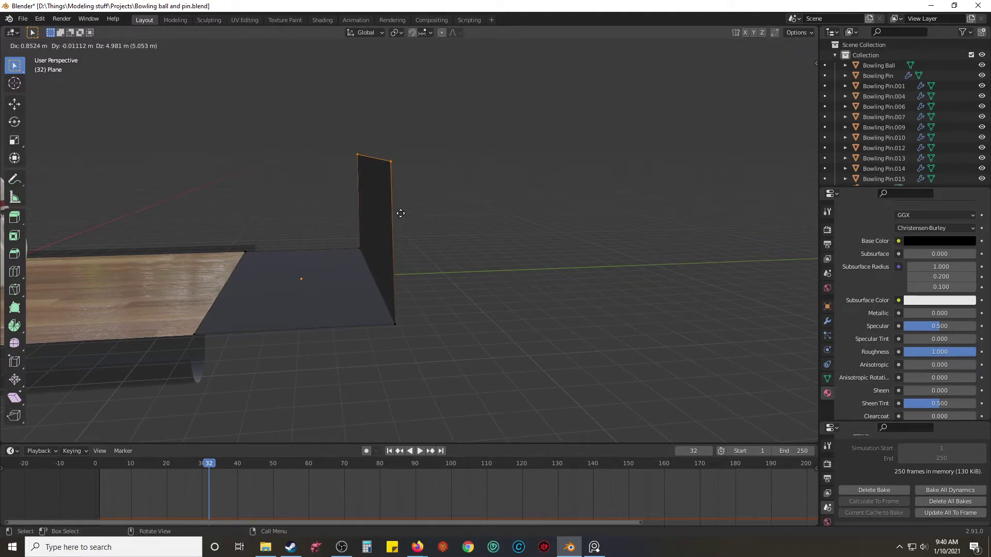
pyautogui.press('y')
pyautogui.press('z')
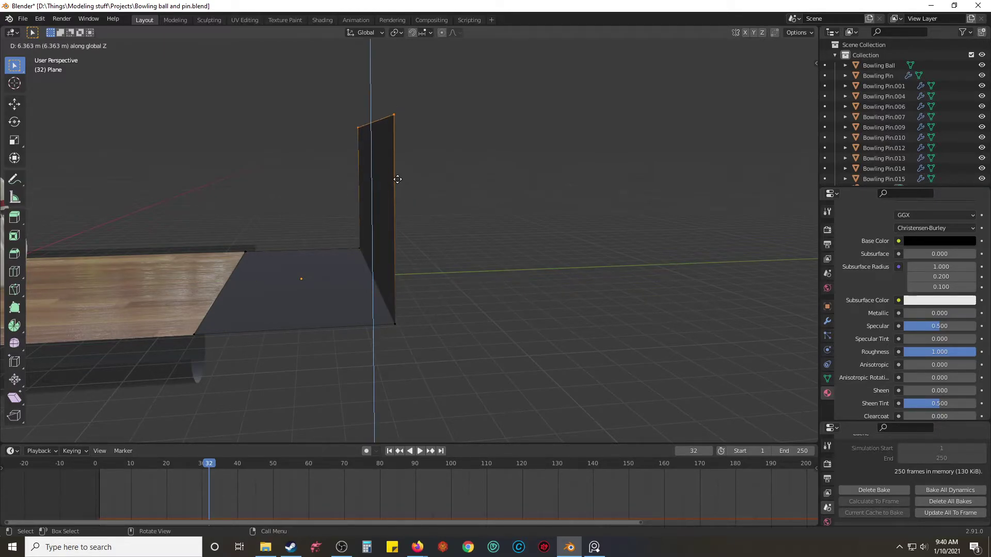
pyautogui.click(398, 177)
pyautogui.click(489, 200)
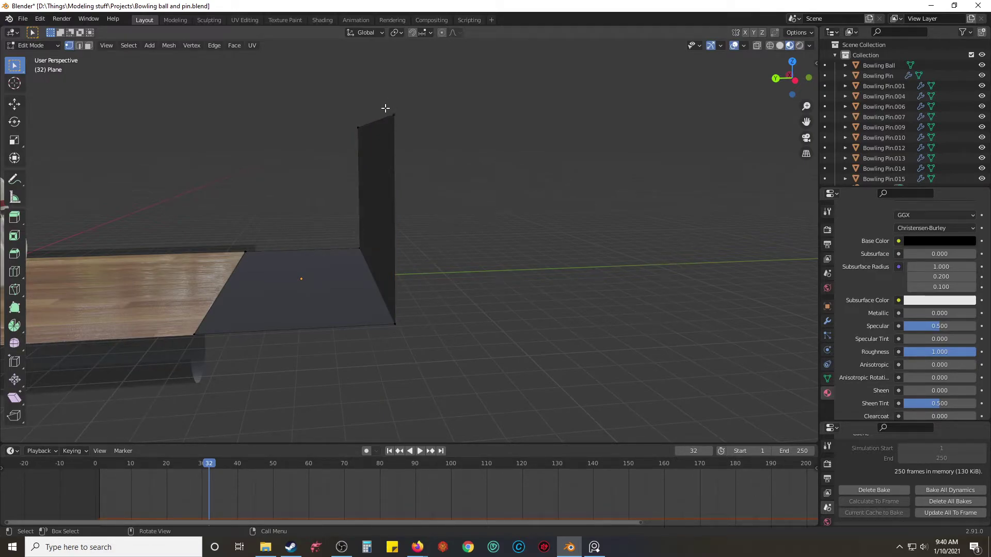
# Step: Extrude one vertical edge of the back wall about 3.32 m along Y toward the lane as a side wall
pyautogui.moveTo(375, 112); pyautogui.dragTo(433, 347)
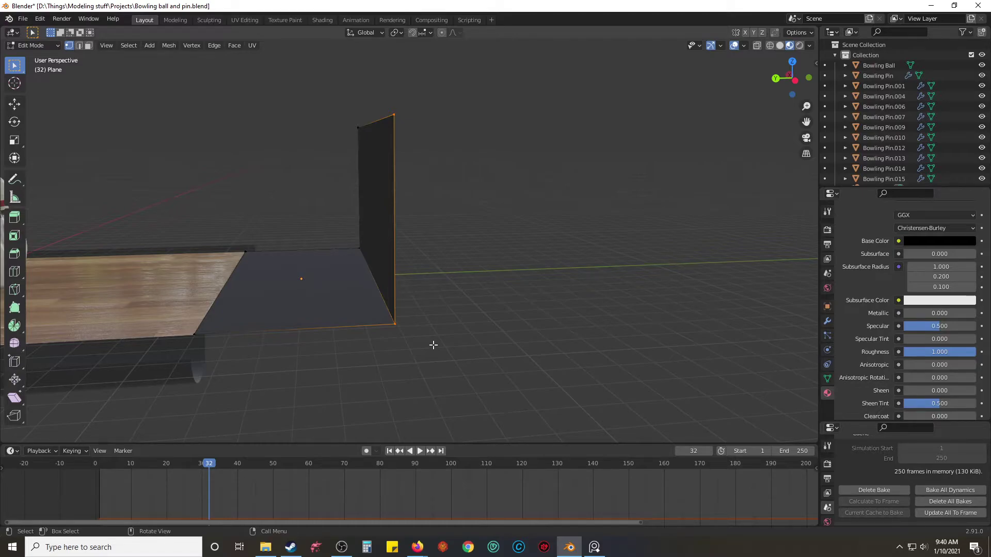
pyautogui.press('e')
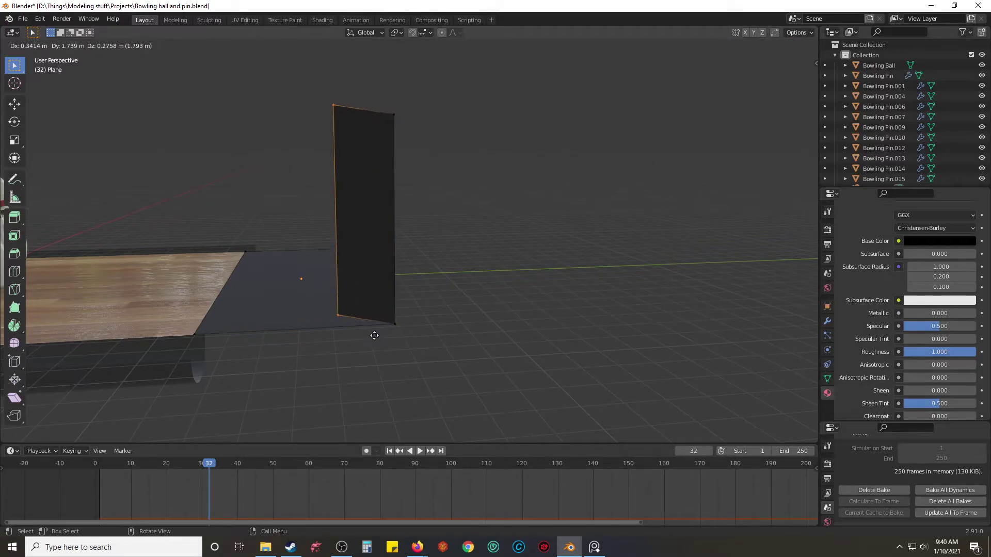
pyautogui.press('y')
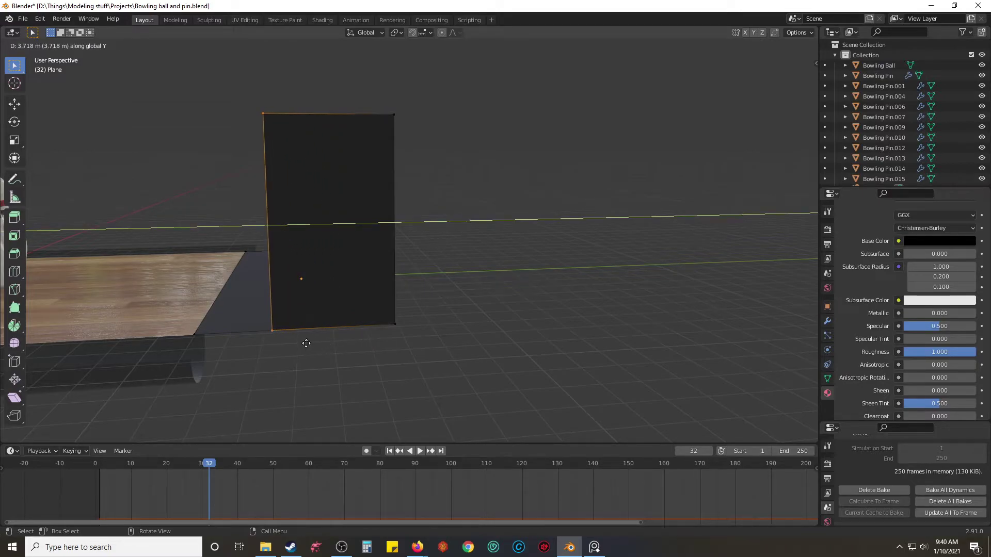
pyautogui.click(321, 344)
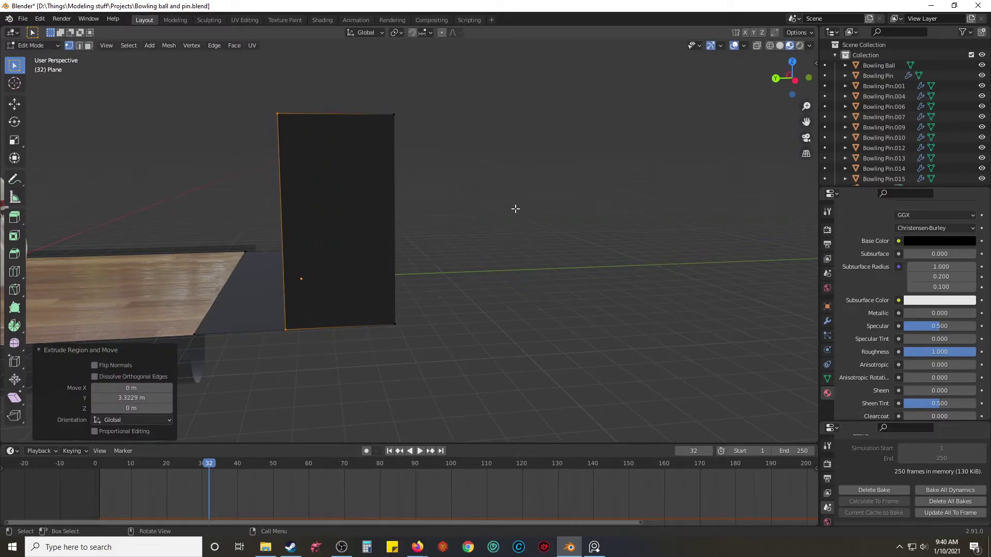
pyautogui.click(503, 199)
# Step: Extrude the back wall's opposite vertical edge about 3.2 m along Y toward the lane as the second side wall
pyautogui.moveTo(469, 201); pyautogui.dragTo(639, 210, button='middle')
pyautogui.moveTo(257, 125); pyautogui.dragTo(295, 402)
pyautogui.press('g')
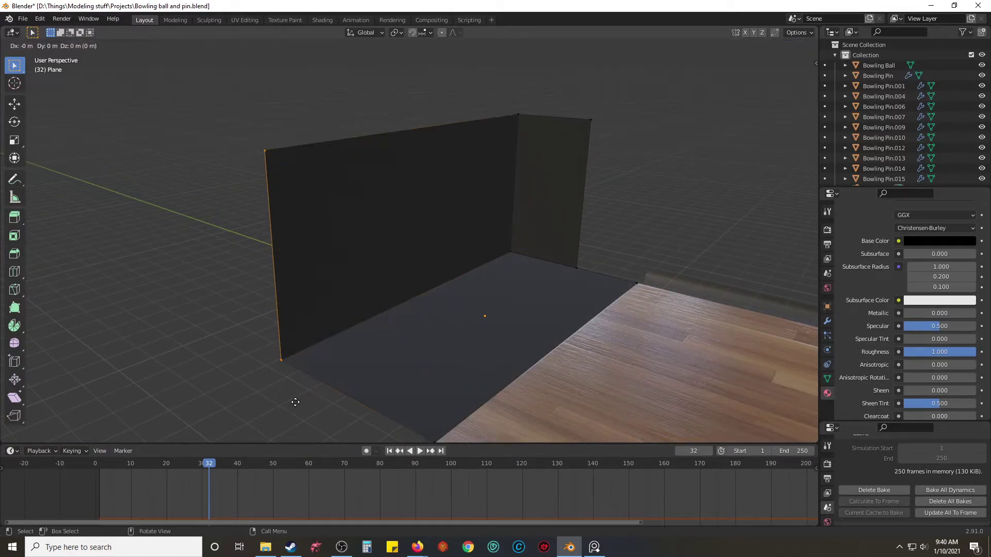
pyautogui.press('y')
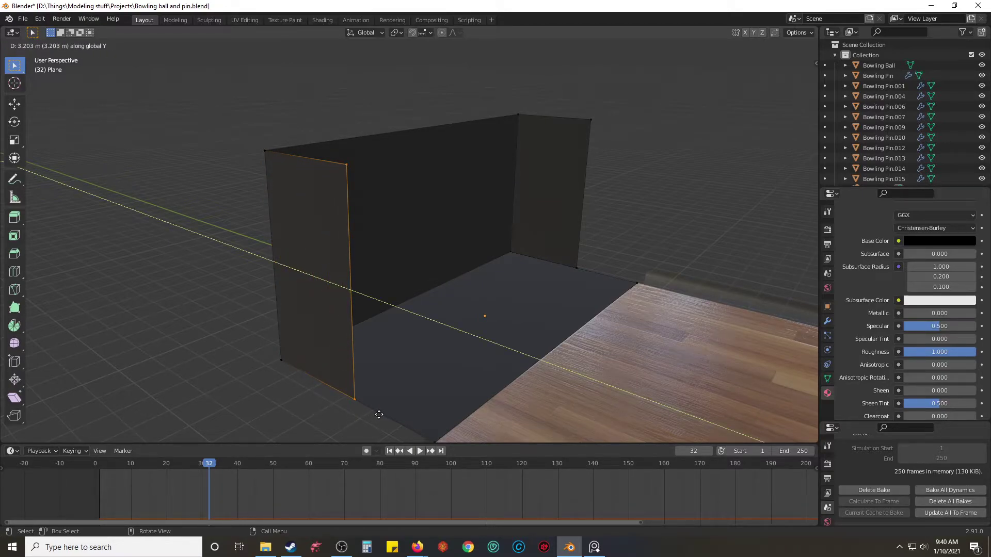
pyautogui.click(379, 415)
# Step: Move the second side wall's front edge about -0.35 m along Y
pyautogui.moveTo(621, 210); pyautogui.dragTo(656, 197, button='middle')
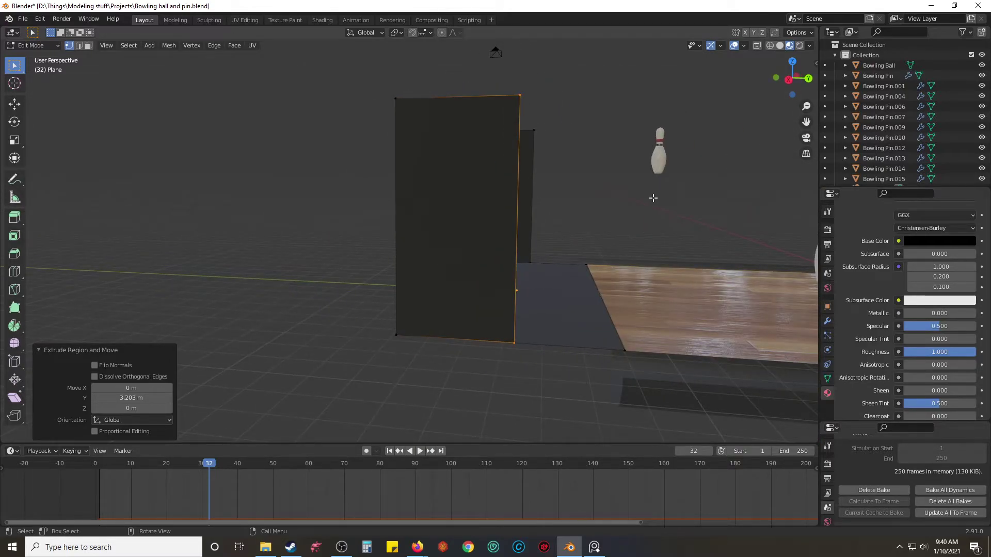
pyautogui.press('g')
pyautogui.press('y')
pyautogui.click(640, 200)
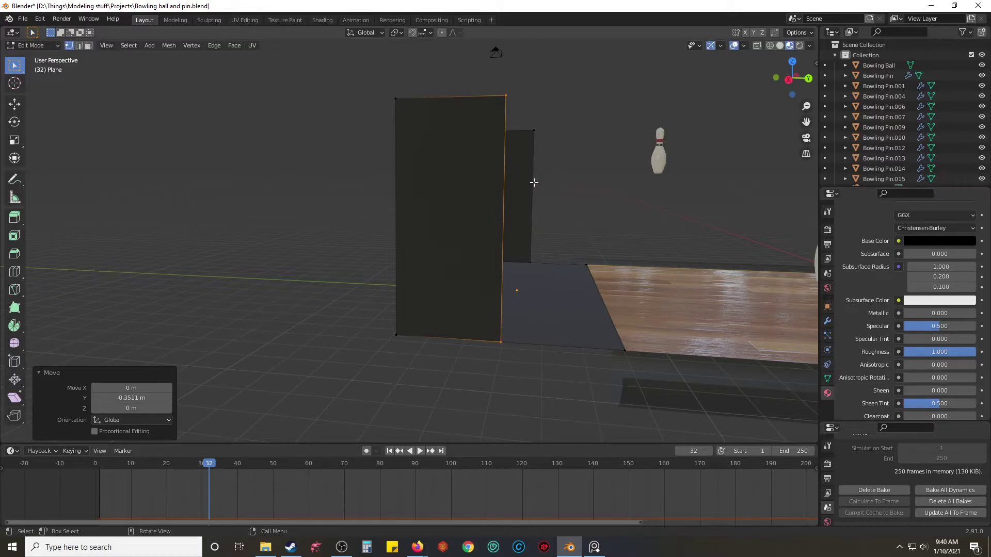
# Step: Align the front vertical edges of both side walls by scaling them to 0 along Y
pyautogui.click(533, 131)
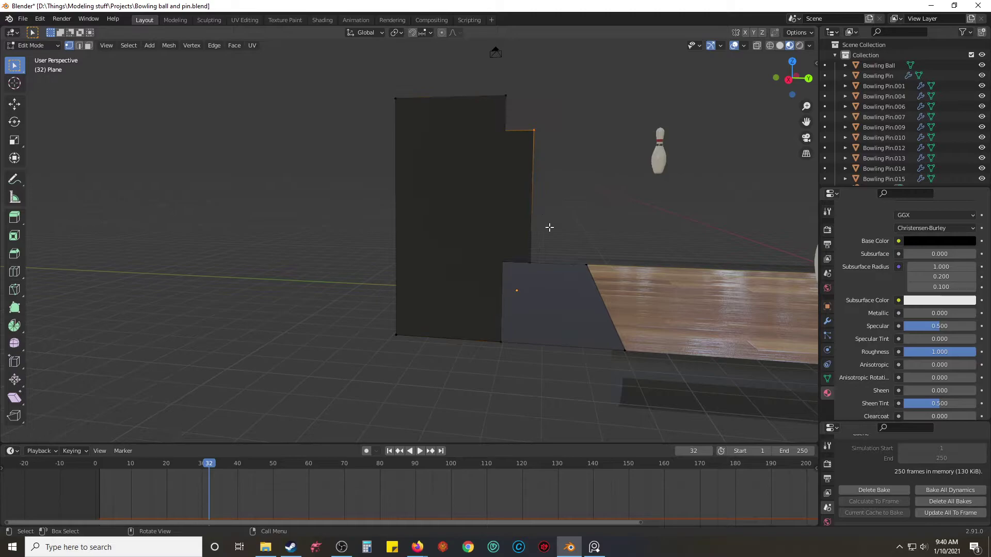
pyautogui.moveTo(519, 115); pyautogui.dragTo(548, 268)
pyautogui.press('n')
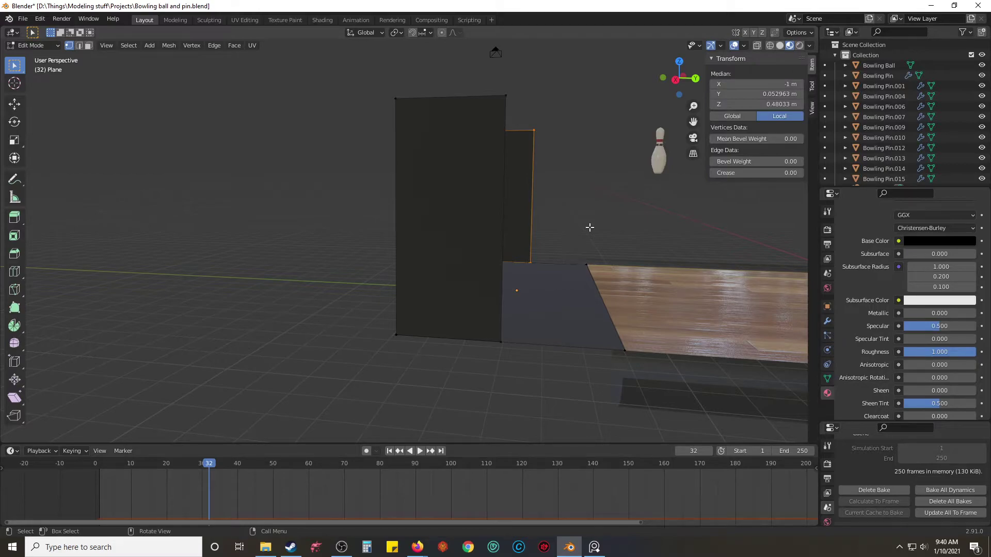
pyautogui.moveTo(485, 88); pyautogui.dragTo(511, 373)
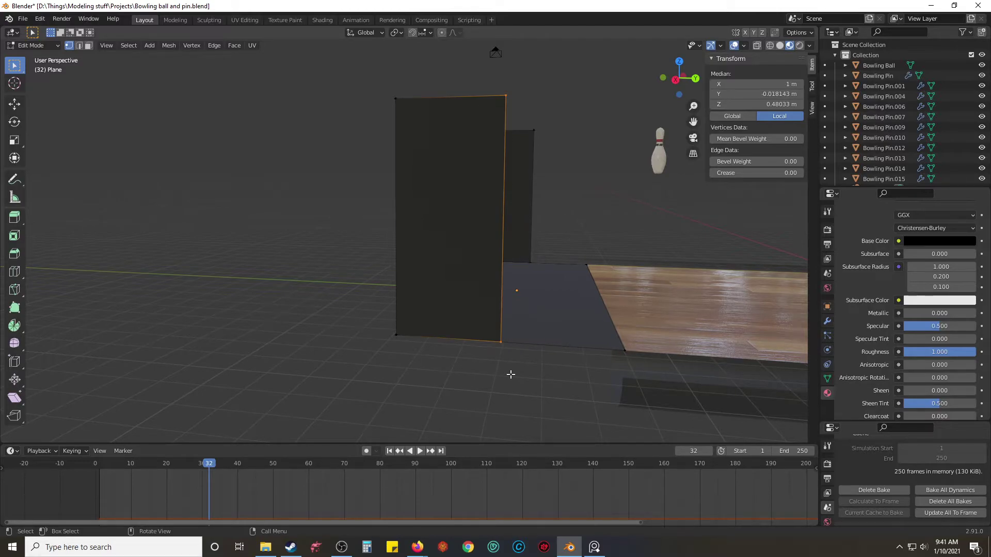
pyautogui.keyDown('shift'); pyautogui.moveTo(475, 89); pyautogui.dragTo(543, 382); pyautogui.keyUp('shift')
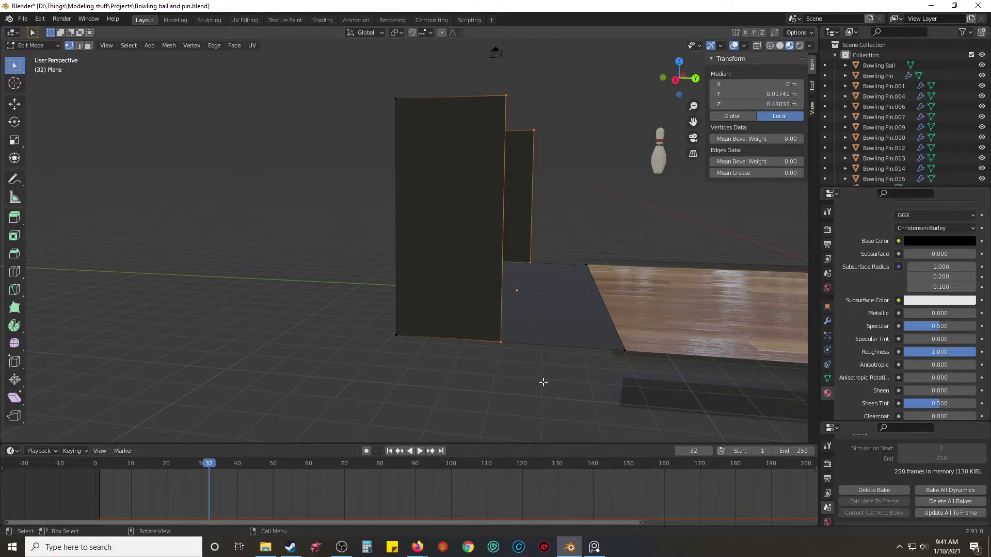
pyautogui.press('s')
pyautogui.write('y')
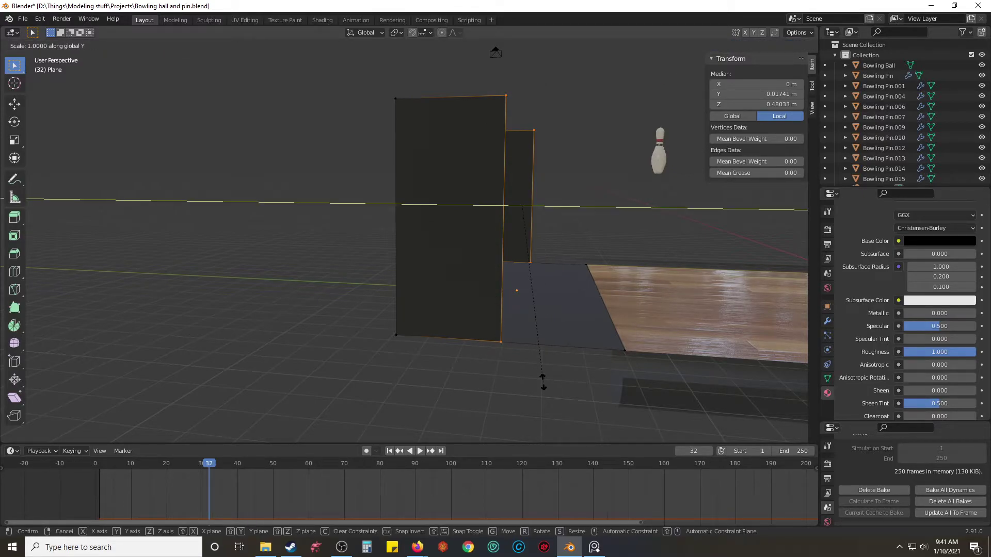
pyautogui.write('0')
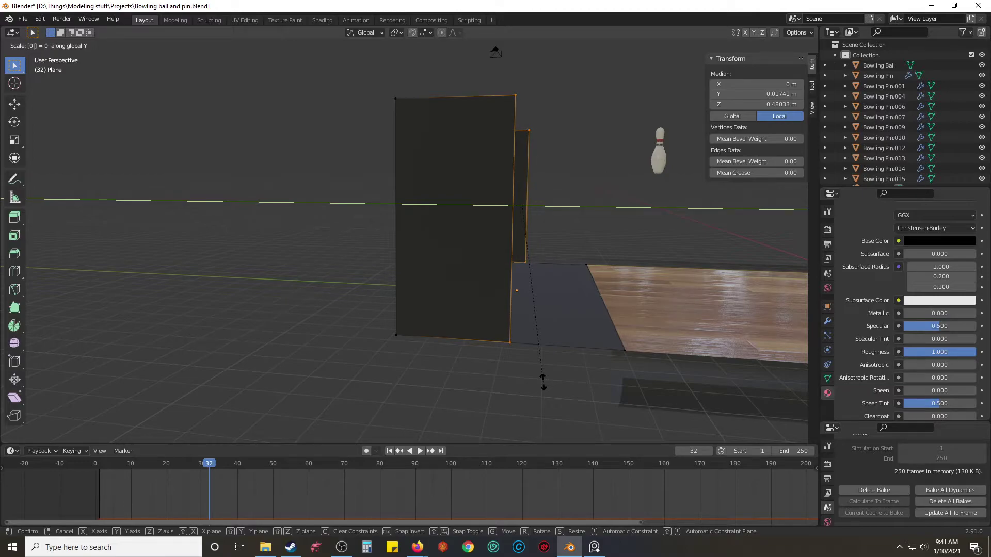
pyautogui.press('Return')
pyautogui.hotkey('alt', 'a')
# Step: Extrude the back wall's upper edge about 3.06 m along Y to the side walls' front edges as a roof
pyautogui.moveTo(617, 221); pyautogui.dragTo(632, 240, button='middle')
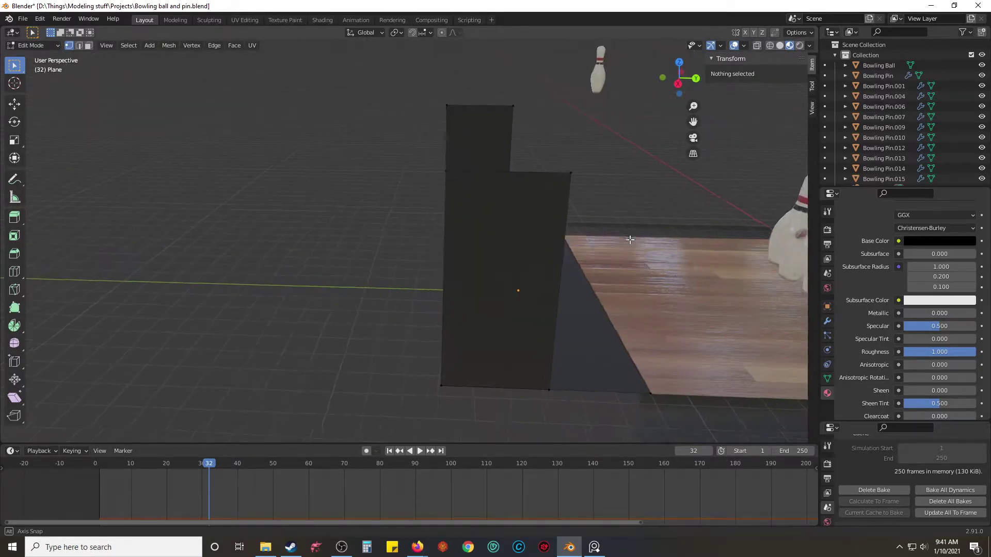
pyautogui.moveTo(431, 80); pyautogui.dragTo(471, 241)
pyautogui.press('g')
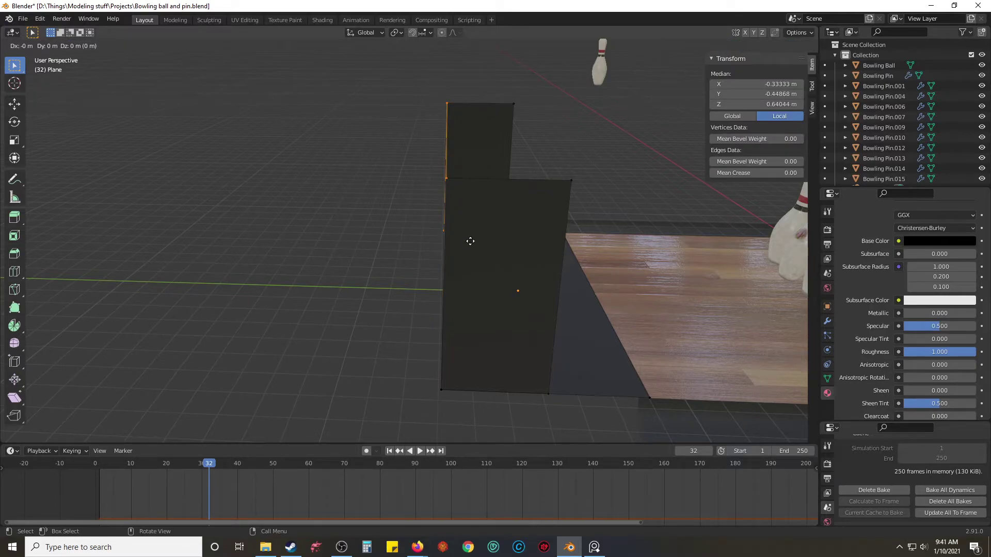
pyautogui.press('y')
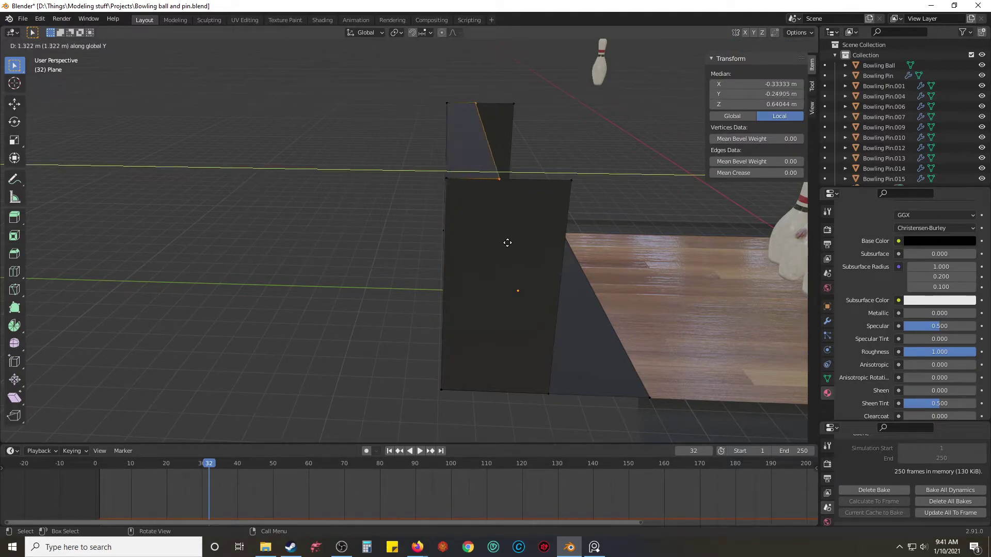
pyautogui.click(547, 238)
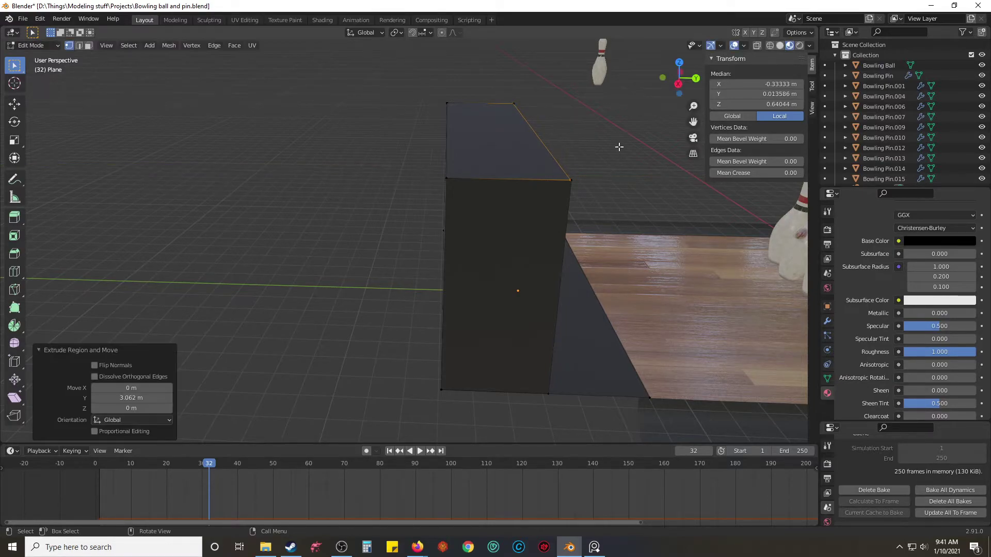
pyautogui.click(619, 141)
pyautogui.moveTo(609, 153); pyautogui.dragTo(593, 150, button='middle')
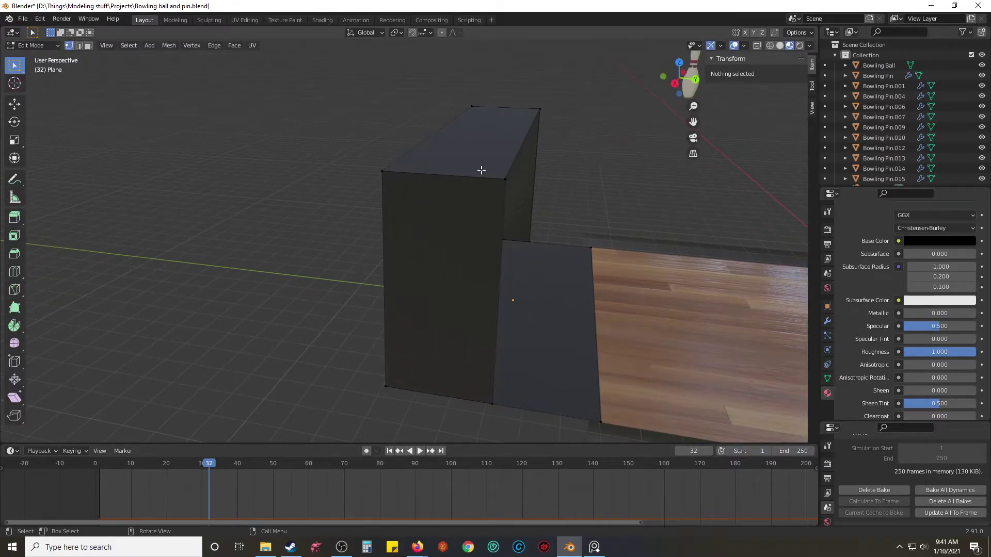
pyautogui.click(504, 179)
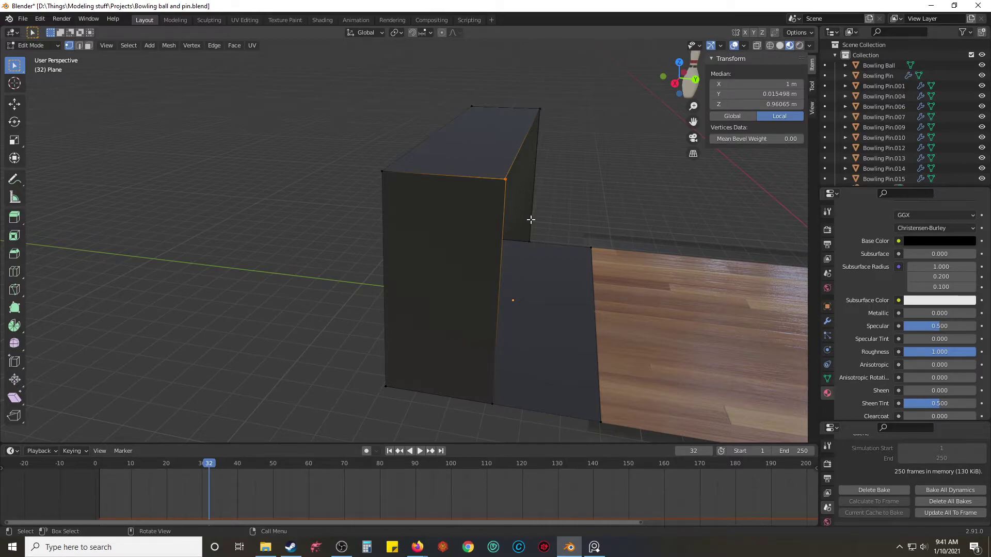
pyautogui.click(548, 215)
pyautogui.click(533, 265)
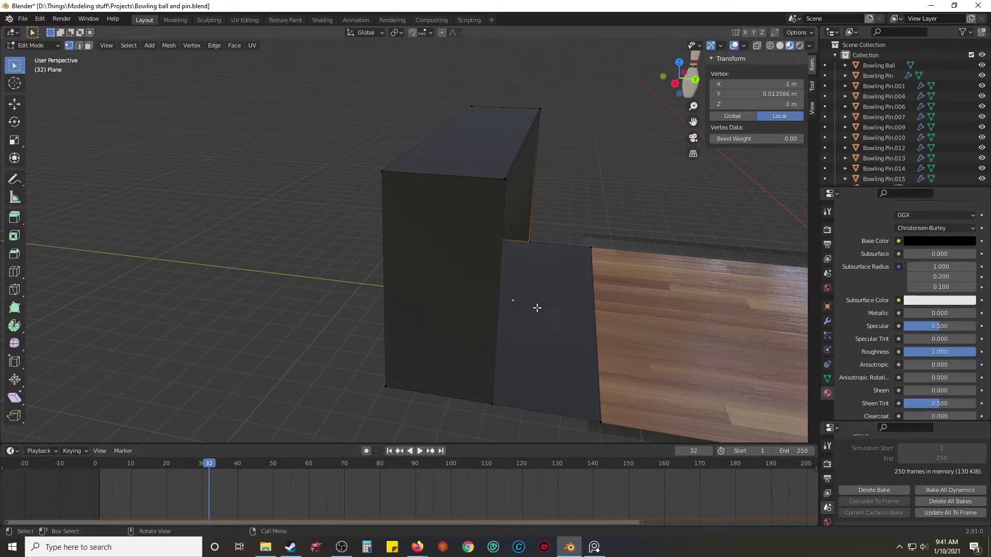
pyautogui.click(533, 285)
# Step: Add one centered loop cut across the pit floor, parallel to the back wall, with a slide factor of 0
pyautogui.moveTo(538, 329)
pyautogui.mouseDown(button='middle')
pyautogui.moveTo(485, 325)
pyautogui.moveTo(536, 326)
pyautogui.mouseUp(button='middle')
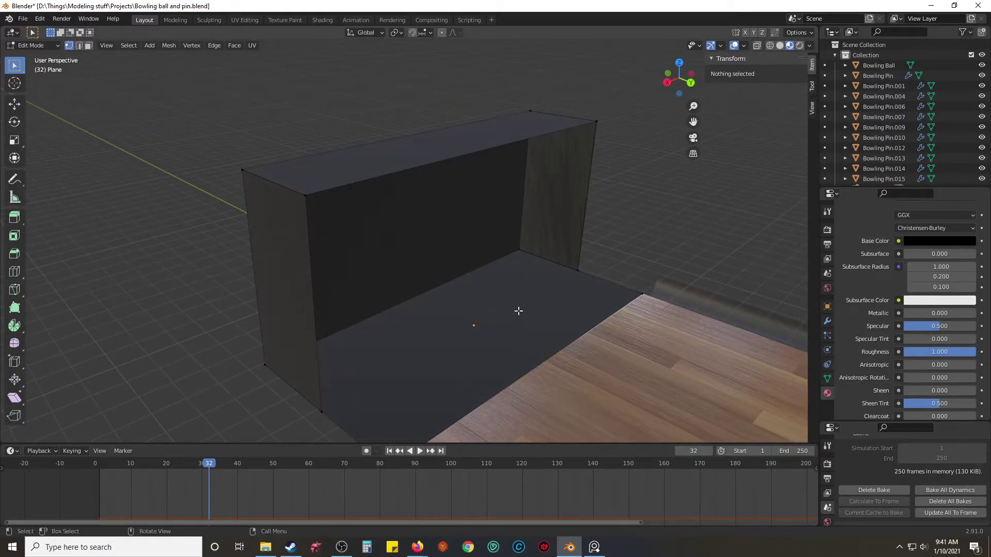
pyautogui.scroll(-2, 529, 310)
pyautogui.click(520, 250)
pyautogui.moveTo(405, 385); pyautogui.dragTo(212, 302, button='middle')
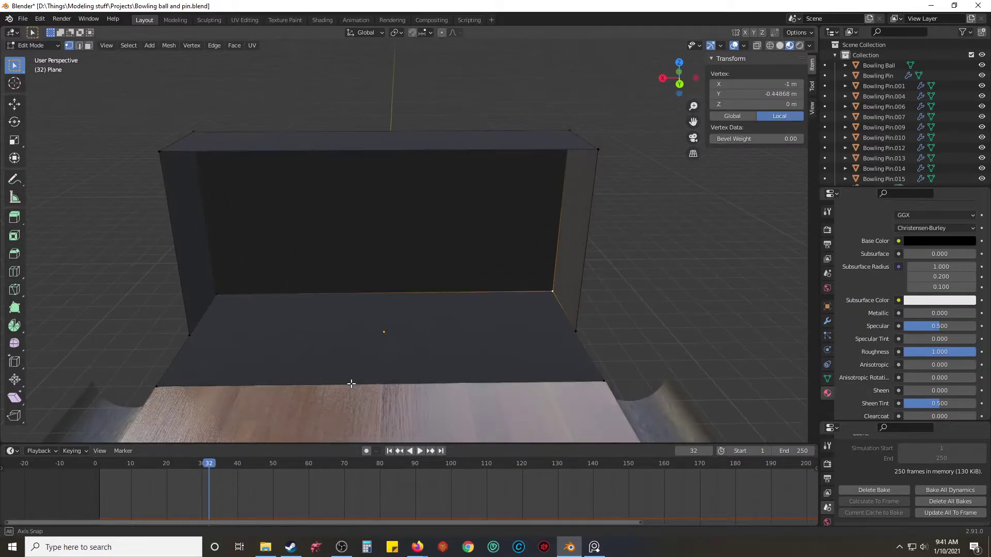
pyautogui.keyDown('shift'); pyautogui.click(217, 294); pyautogui.keyUp('shift')
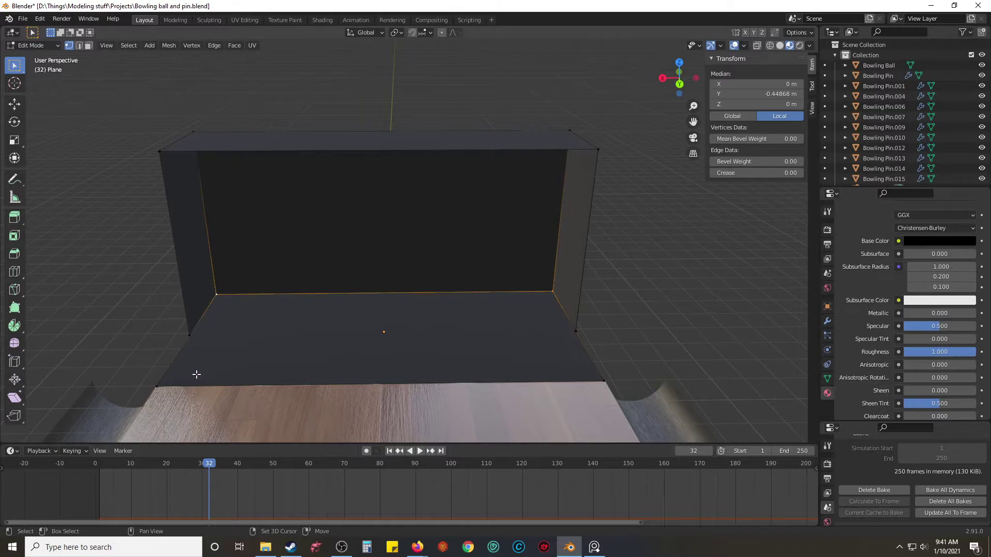
pyautogui.keyDown('shift'); pyautogui.click(155, 386); pyautogui.keyUp('shift')
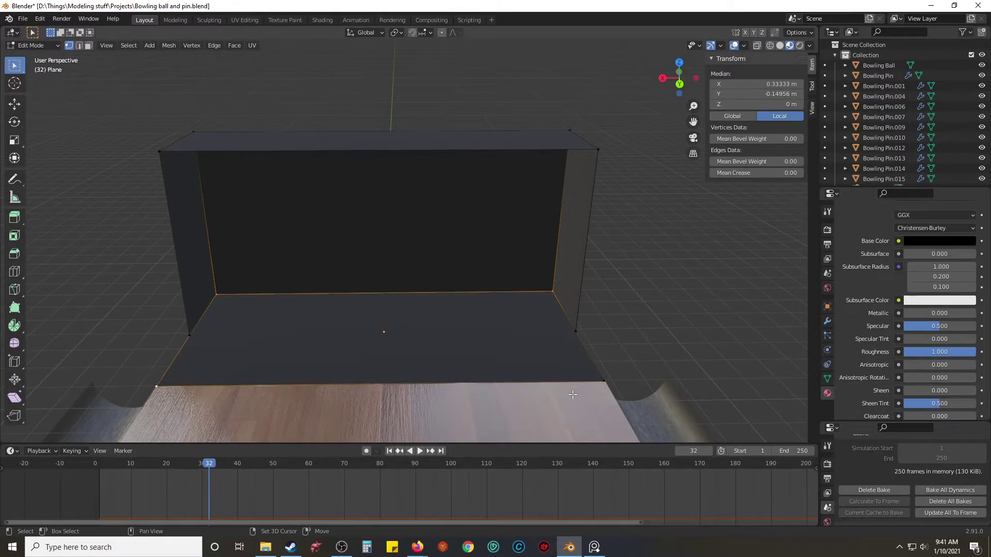
pyautogui.keyDown('shift'); pyautogui.click(603, 381); pyautogui.keyUp('shift')
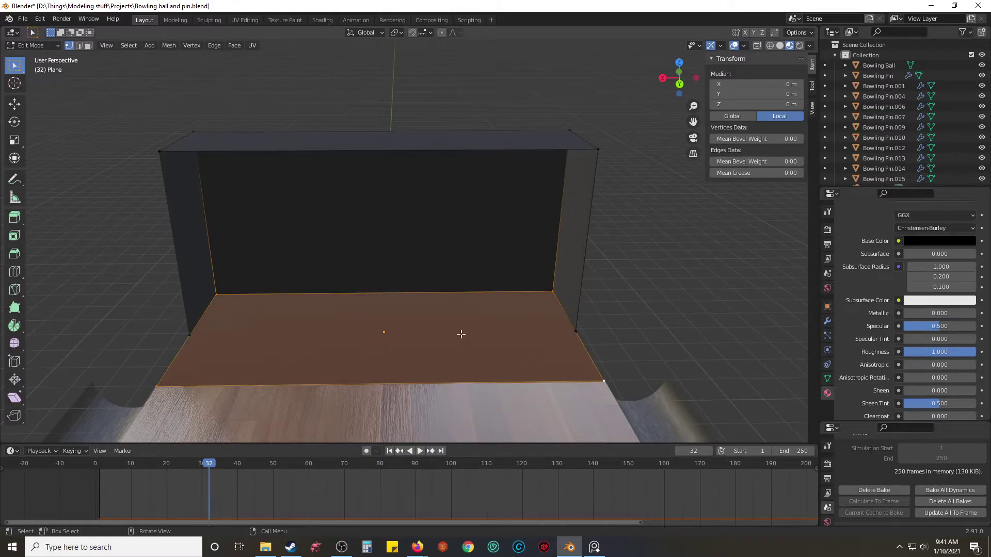
pyautogui.hotkey('ctrl', 'r')
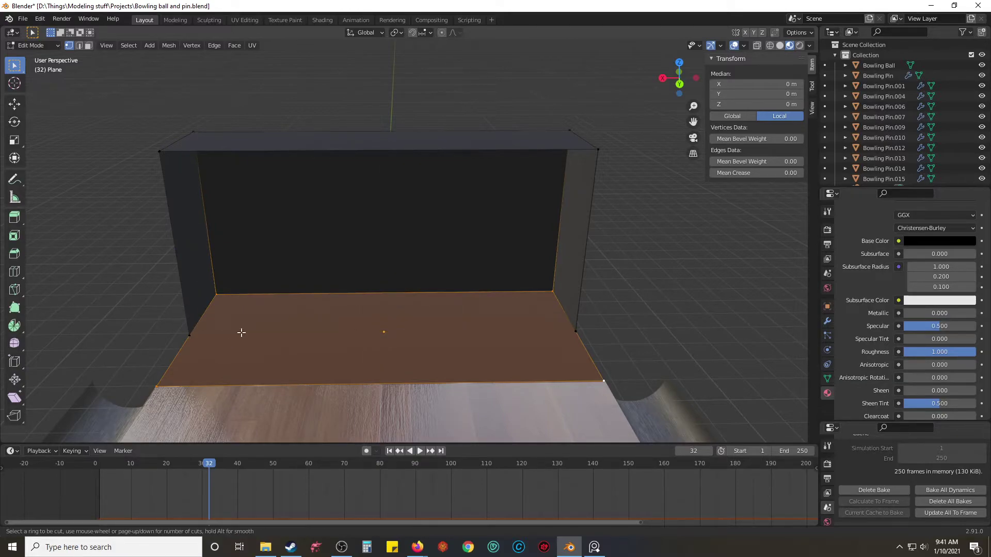
pyautogui.click(216, 333)
pyautogui.press('Escape')
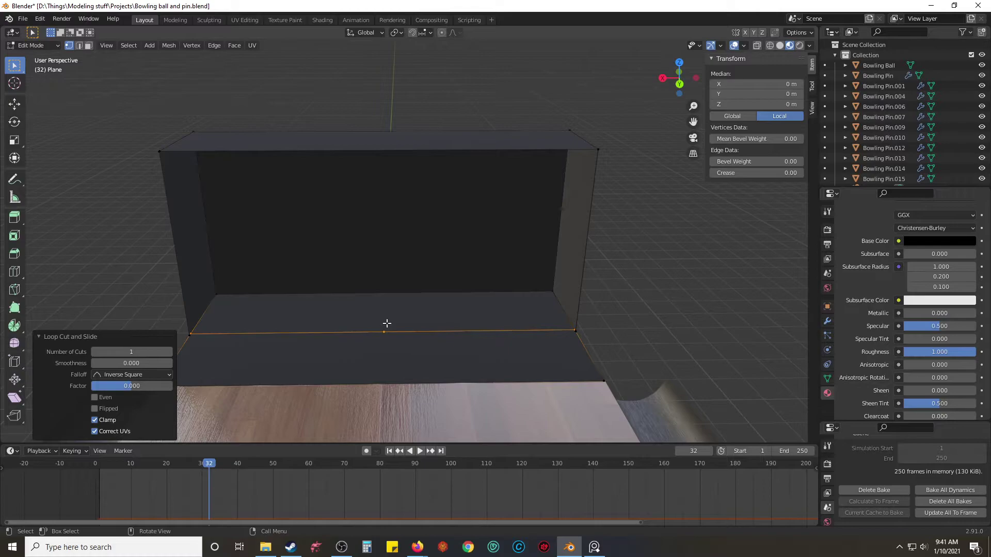
# Step: Move the front vertical edges of both side walls about -0.055 m along Y, toward the pit floor's loop cut
pyautogui.hotkey('alt', 'a')
pyautogui.moveTo(293, 321); pyautogui.dragTo(385, 306, button='middle')
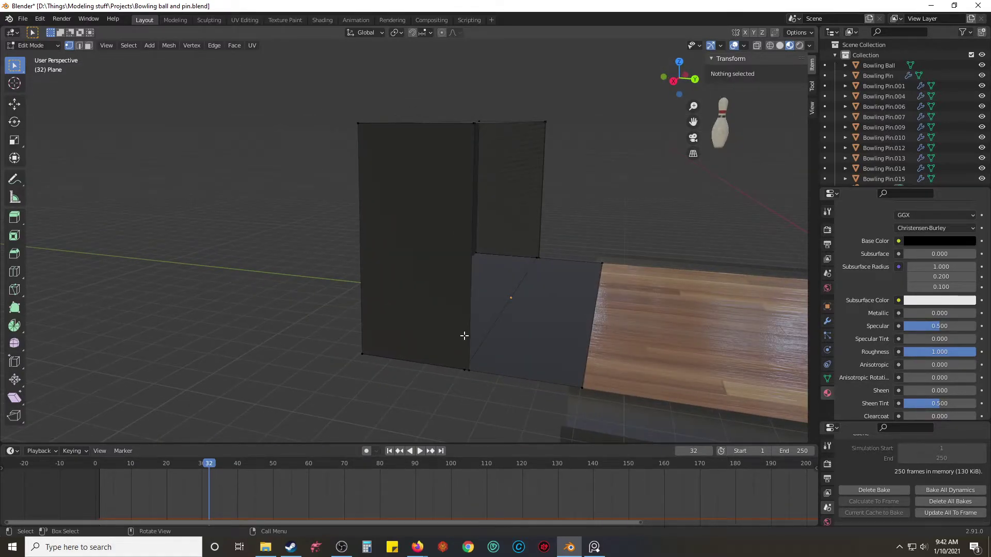
pyautogui.click(473, 125)
pyautogui.keyDown('shift'); pyautogui.moveTo(546, 132); pyautogui.dragTo(546, 132); pyautogui.keyUp('shift')
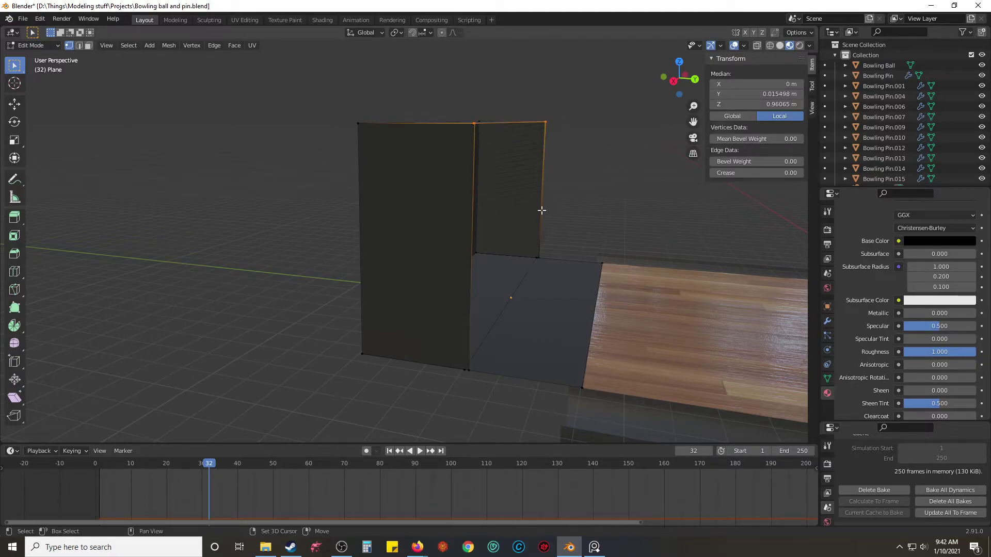
pyautogui.keyDown('shift'); pyautogui.click(467, 375); pyautogui.keyUp('shift')
pyautogui.keyDown('shift'); pyautogui.click(539, 258); pyautogui.keyUp('shift')
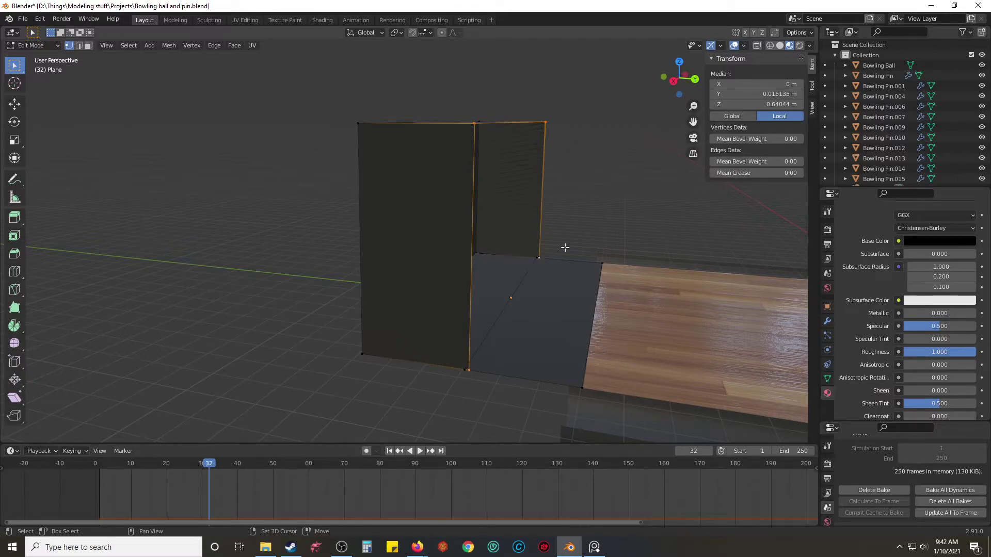
pyautogui.press('g')
pyautogui.press('y')
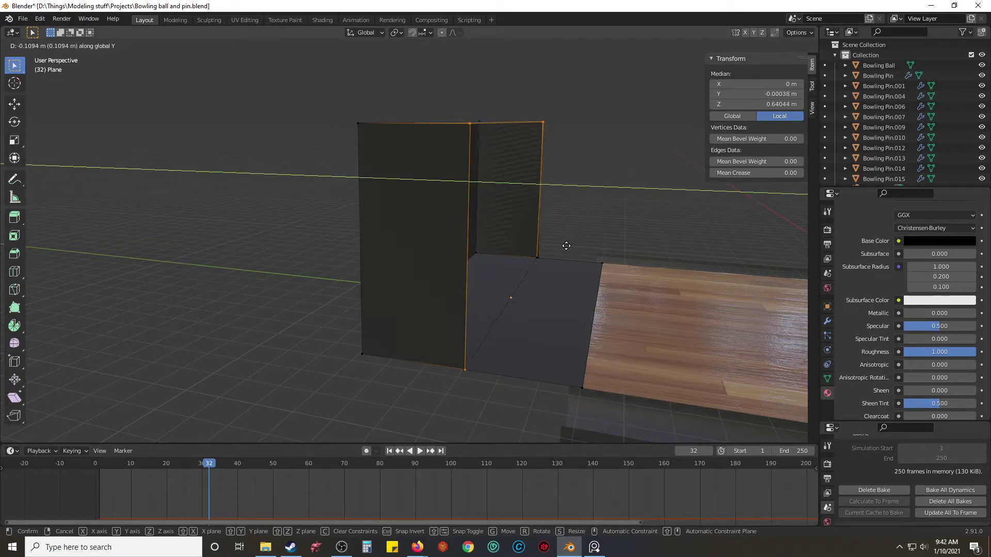
pyautogui.click(567, 246)
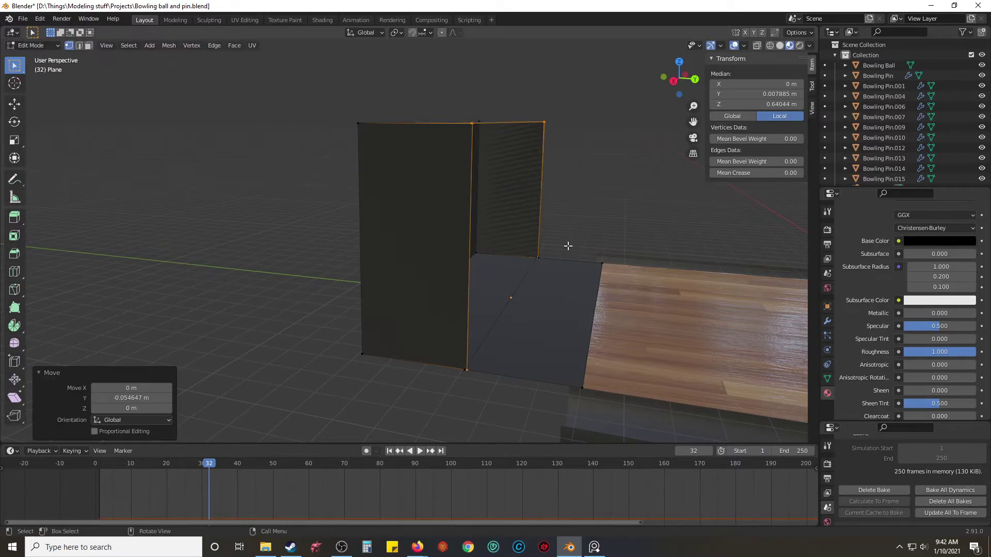
pyautogui.click(594, 224)
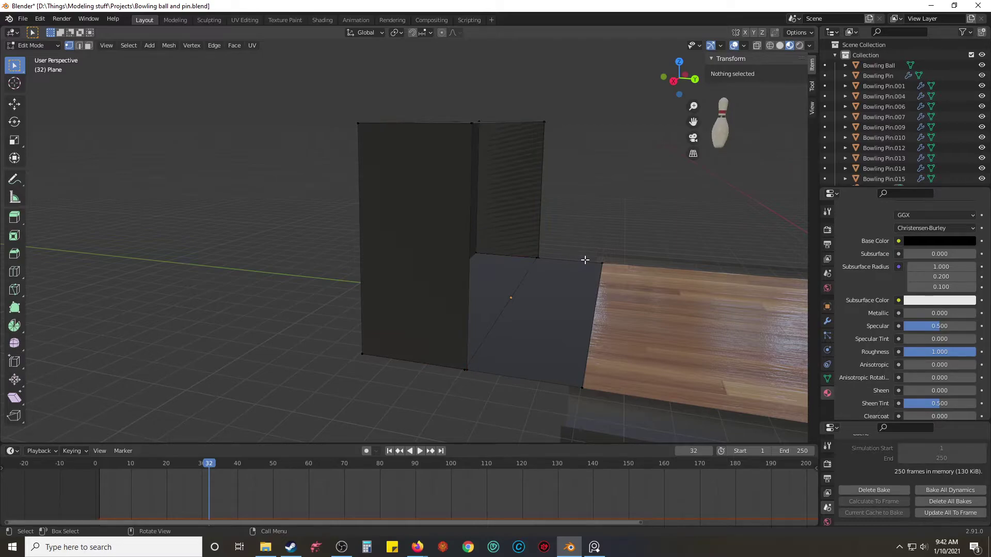
# Step: Try to merge the near side wall's lower front corner vertex with the adjacent floor vertex by distance
pyautogui.click(454, 361)
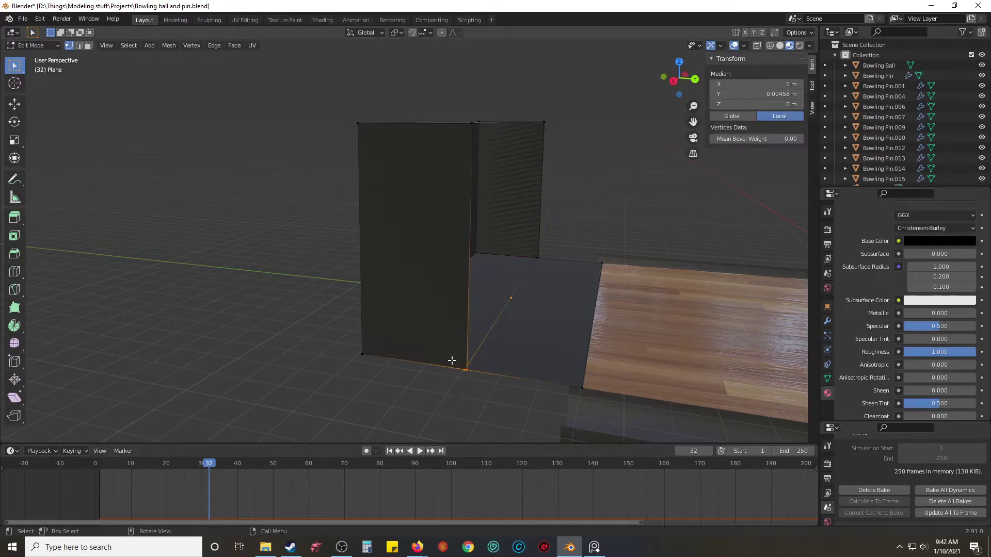
pyautogui.rightClick(458, 365)
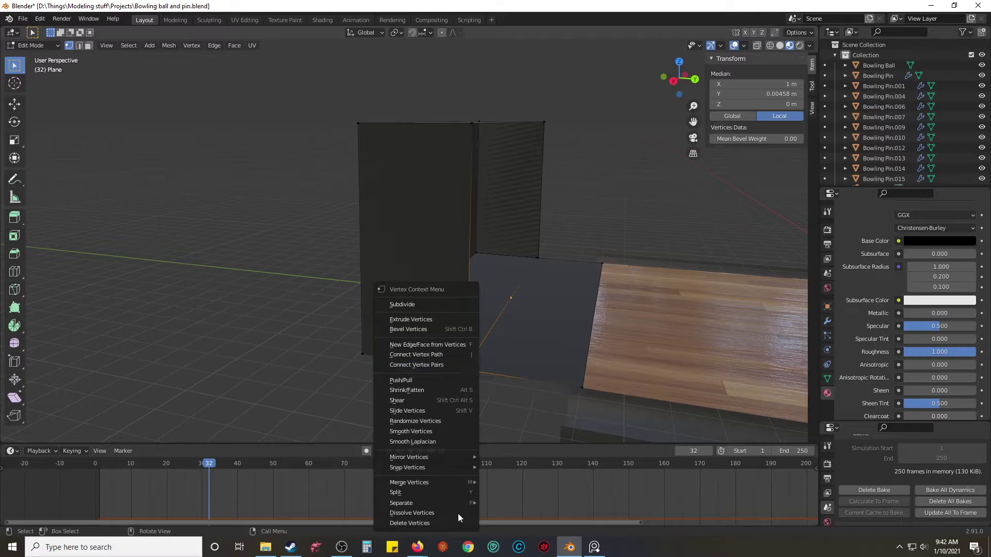
pyautogui.moveTo(449, 482)
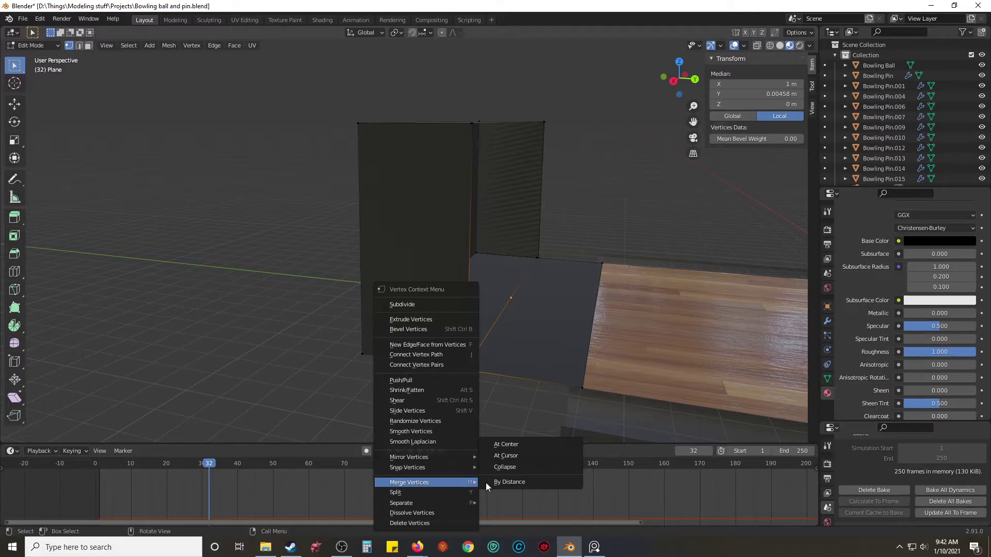
pyautogui.click(508, 482)
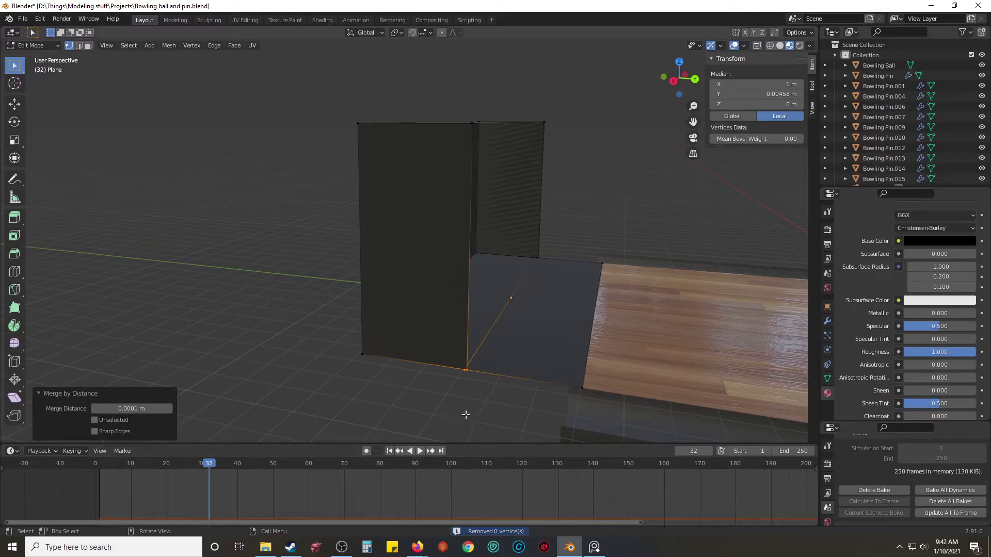
# Step: Move the near side wall's lower front corner vertex about -0.06 m along Y onto the floor's loop-cut vertex
pyautogui.scroll(1, 485, 398)
pyautogui.scroll(2, 522, 391)
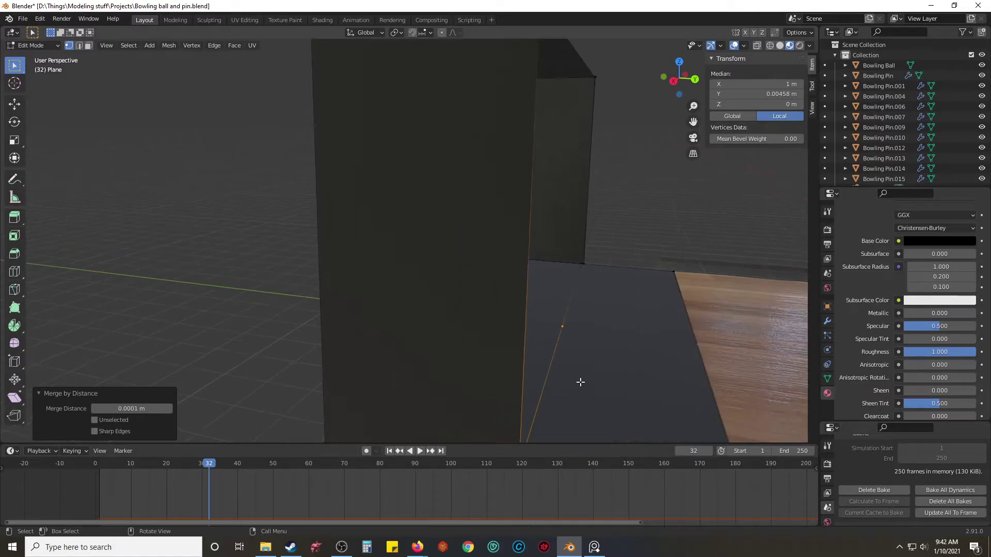
pyautogui.scroll(-2, 580, 382)
pyautogui.moveTo(640, 378); pyautogui.dragTo(618, 210, button='middle')
pyautogui.hotkey('alt', 'a')
pyautogui.click(384, 198)
pyautogui.moveTo(416, 192)
pyautogui.mouseDown(button='middle')
pyautogui.moveTo(442, 196)
pyautogui.moveTo(409, 181)
pyautogui.moveTo(429, 190)
pyautogui.mouseUp(button='middle')
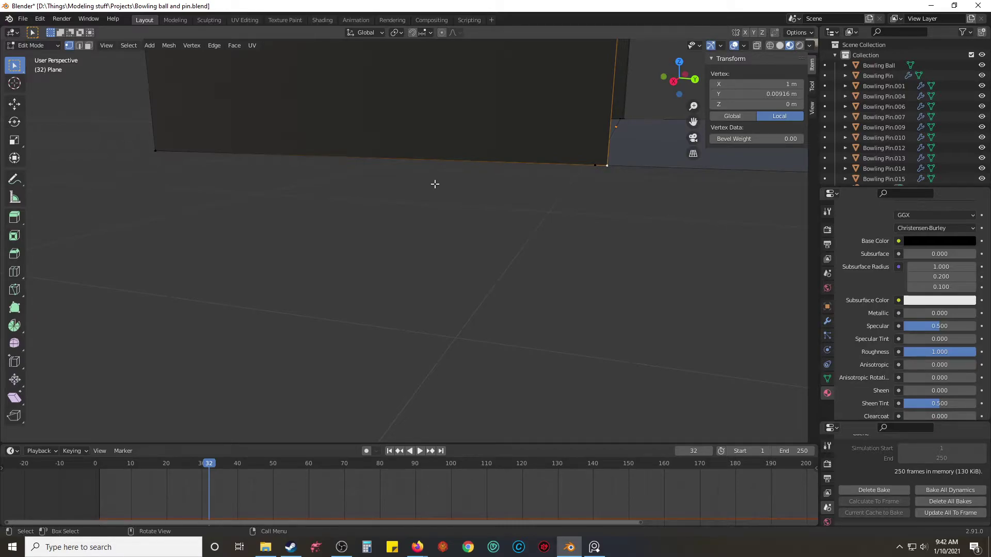
pyautogui.press('g')
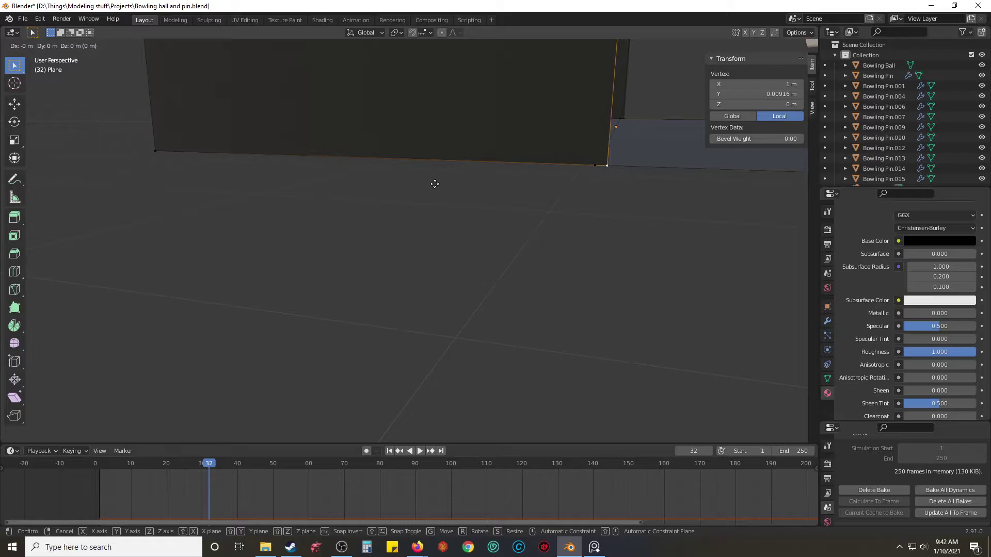
pyautogui.click(422, 189)
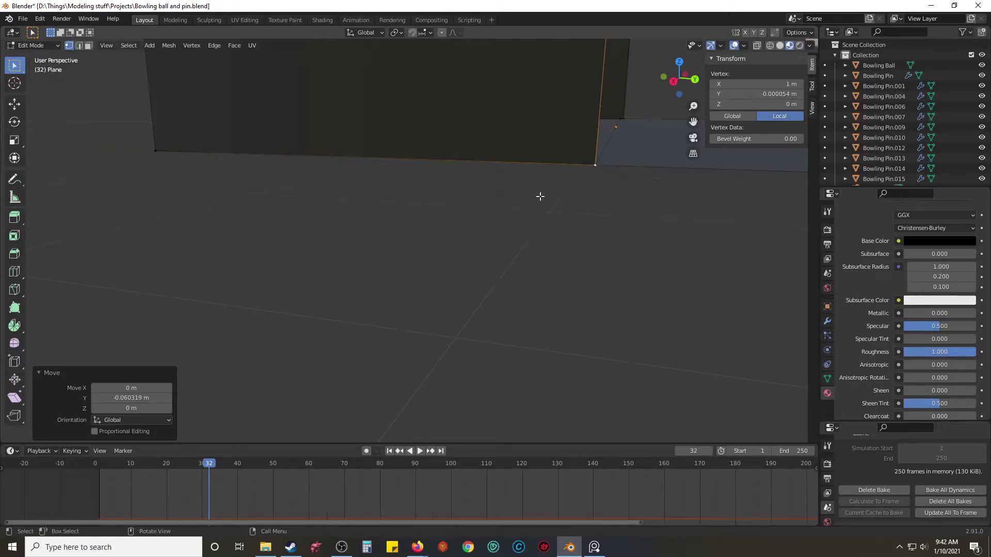
pyautogui.moveTo(571, 140); pyautogui.dragTo(595, 165)
pyautogui.rightClick(593, 165)
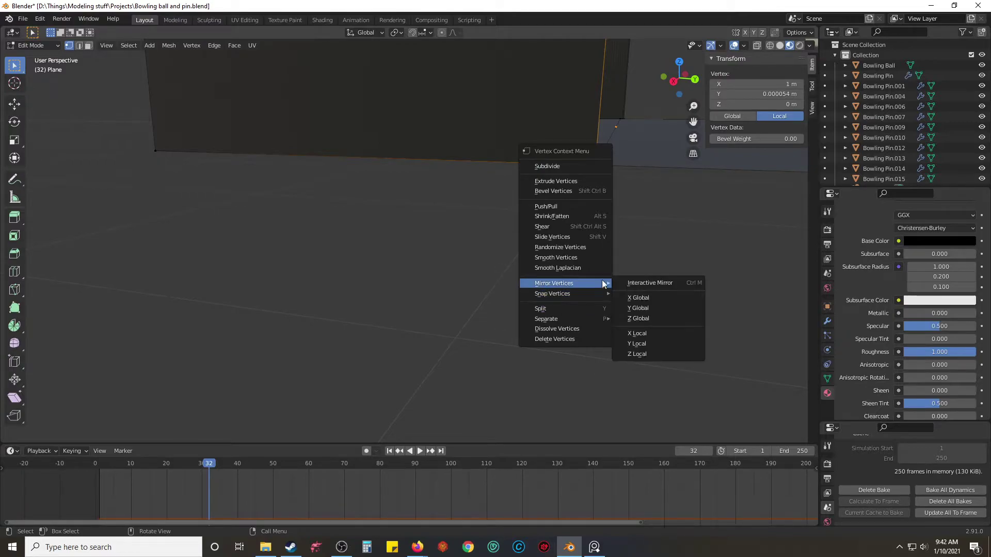
pyautogui.click(703, 267)
pyautogui.moveTo(642, 177); pyautogui.dragTo(624, 179, button='middle')
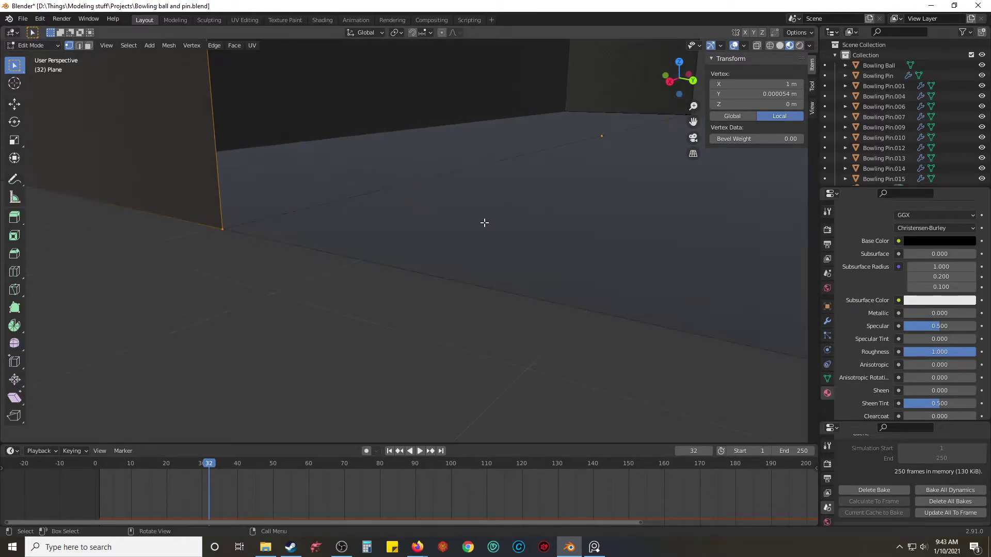
pyautogui.click(479, 223)
pyautogui.click(223, 226)
pyautogui.press('g')
pyautogui.rightClick(268, 230)
pyautogui.click(300, 221)
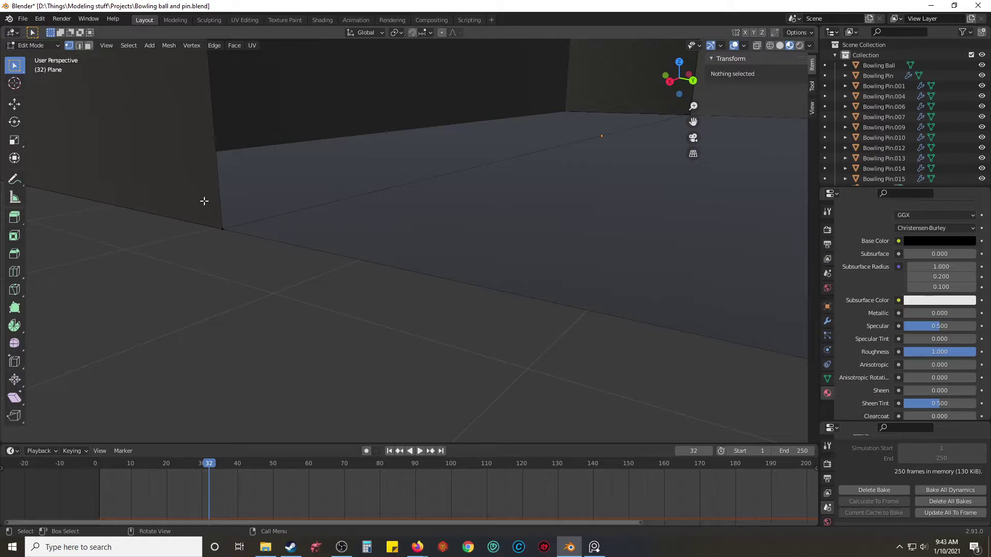
# Step: Find Merge by Distance through the command search and apply it to the overlapping vertices at the side wall's lower front corner
pyautogui.moveTo(205, 204); pyautogui.dragTo(259, 272)
pyautogui.click(270, 283)
pyautogui.press('F3')
pyautogui.write('a')
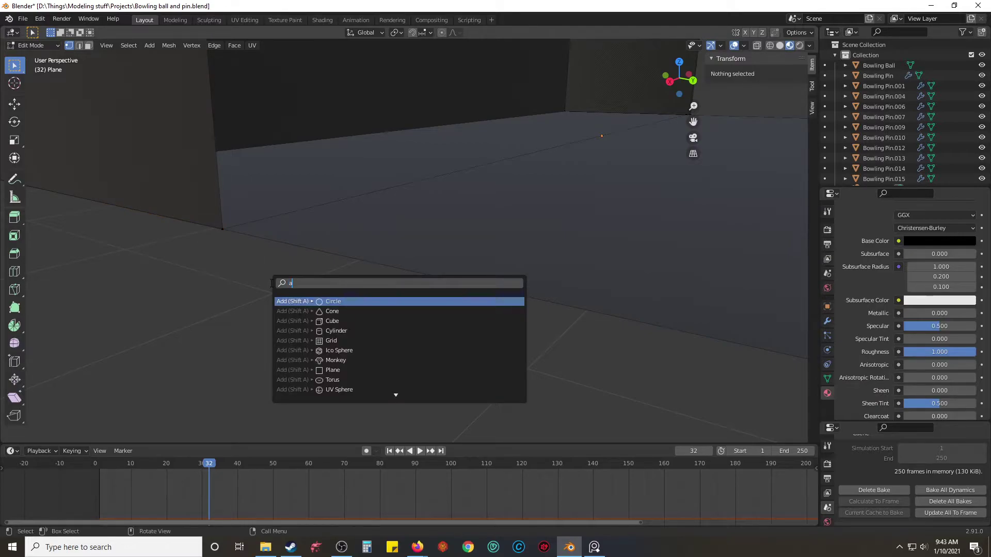
pyautogui.write('uto')
pyautogui.write(' m')
pyautogui.press('BackSpace')
pyautogui.press('BackSpace')
pyautogui.press('BackSpace')
pyautogui.press('BackSpace')
pyautogui.press('BackSpace')
pyautogui.press('BackSpace')
pyautogui.write('mer')
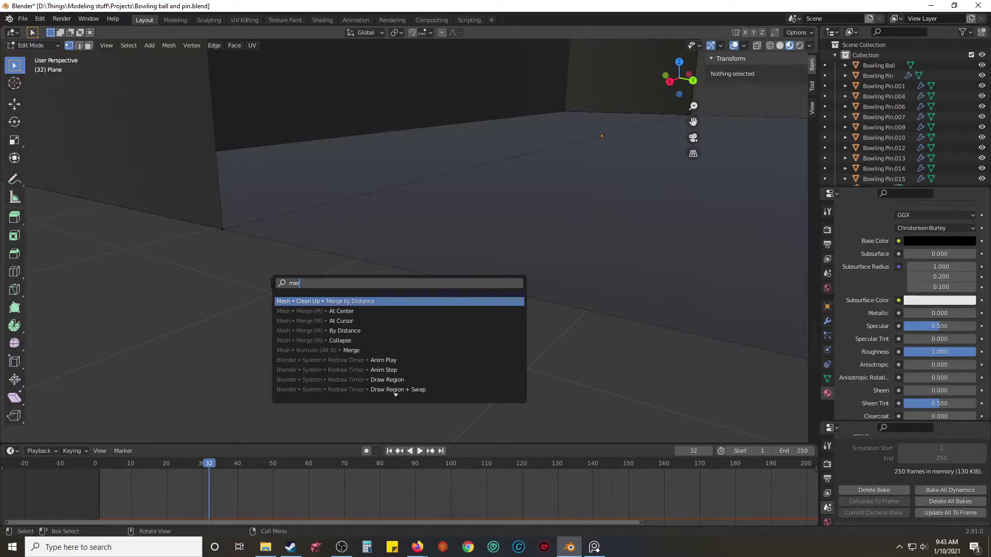
pyautogui.press('Return')
pyautogui.moveTo(194, 194); pyautogui.dragTo(259, 260)
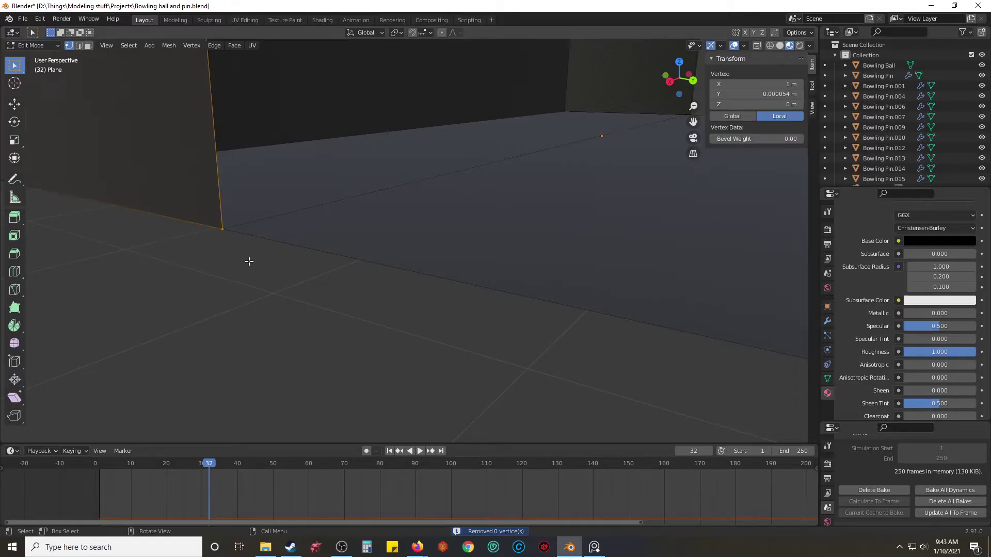
# Step: With X-ray enabled, merge the overlapping vertices at the base corner of the wall by distance
pyautogui.hotkey('alt', 'z')
pyautogui.hotkey('alt', 'a')
pyautogui.moveTo(214, 211); pyautogui.dragTo(255, 261)
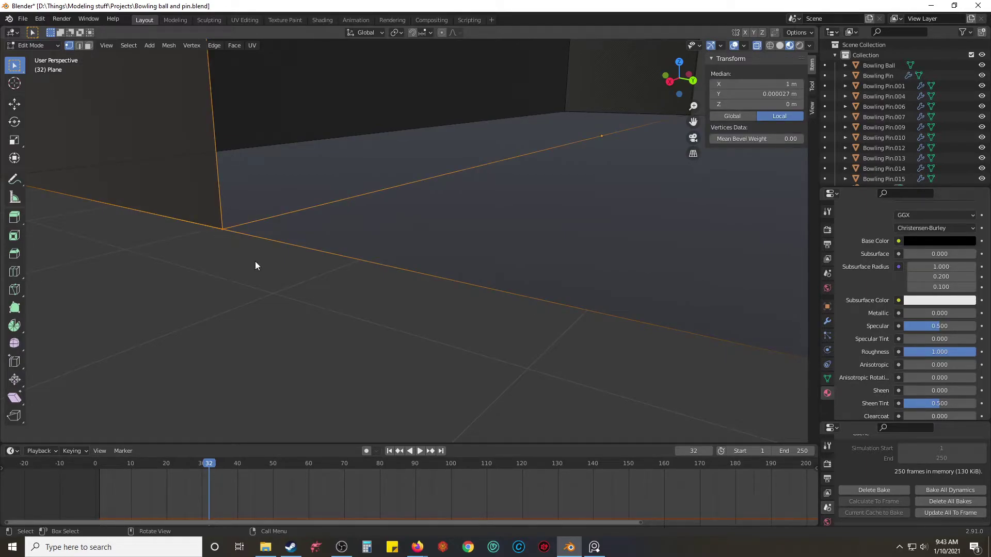
pyautogui.press('F3')
pyautogui.press('Return')
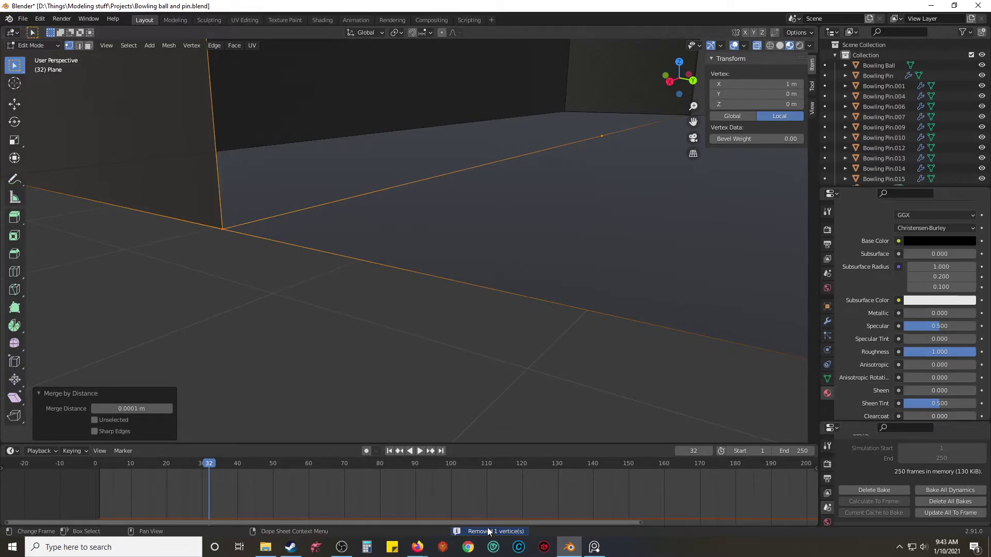
pyautogui.hotkey('alt', 'a')
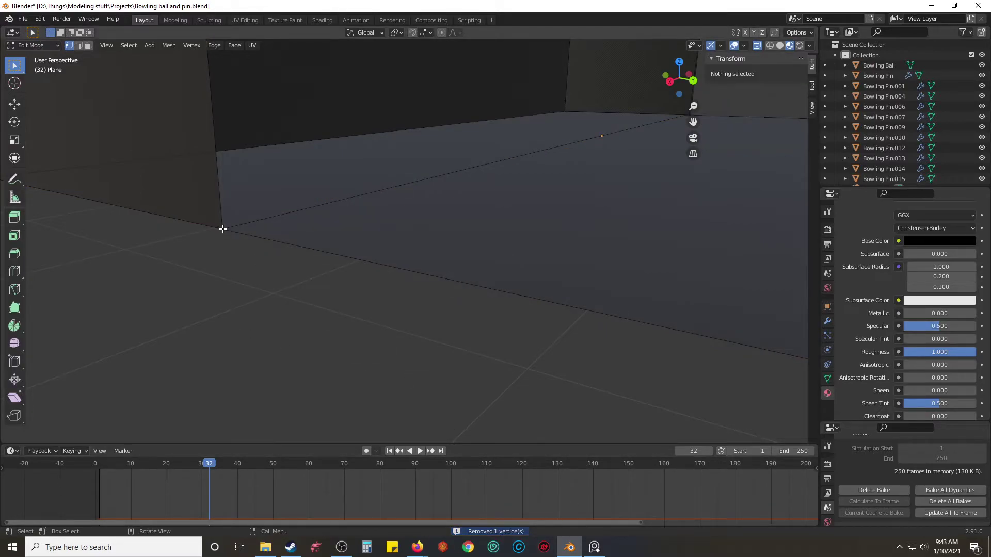
pyautogui.click(223, 229)
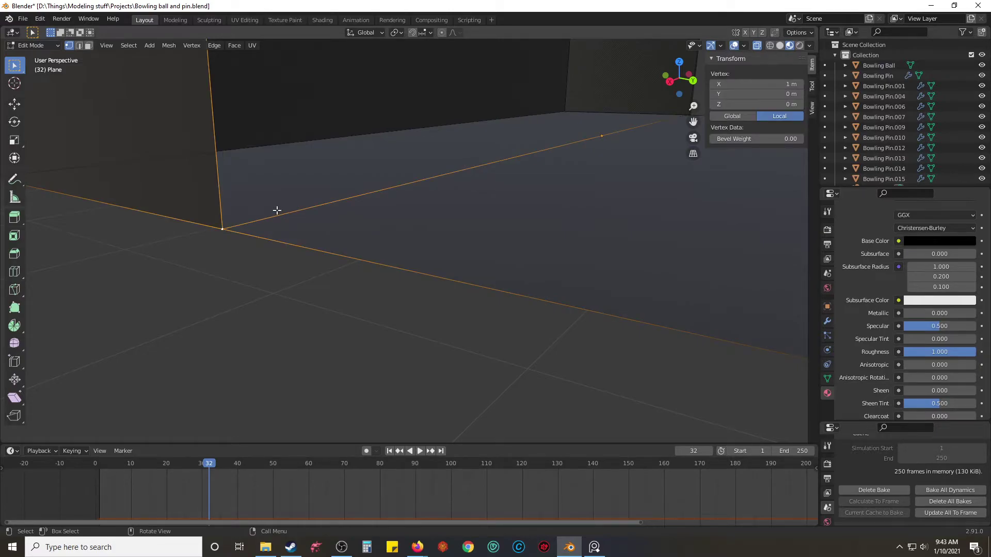
pyautogui.hotkey('alt', 'a')
# Step: At the opposite base corner, move the outermost stray vertex about -0.089 m along Y to align it with the corner
pyautogui.moveTo(406, 196); pyautogui.dragTo(489, 194, button='middle')
pyautogui.moveTo(540, 173); pyautogui.dragTo(376, 172, button='middle')
pyautogui.scroll(3, 331, 218)
pyautogui.scroll(-3, 331, 219)
pyautogui.moveTo(247, 184); pyautogui.dragTo(300, 198, button='middle')
pyautogui.scroll(3, 281, 216)
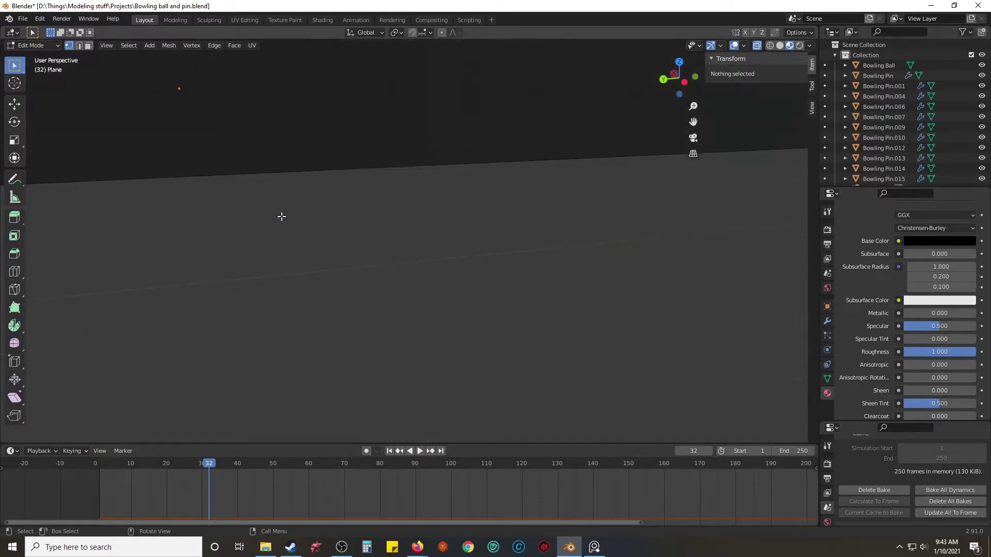
pyautogui.scroll(-5, 258, 197)
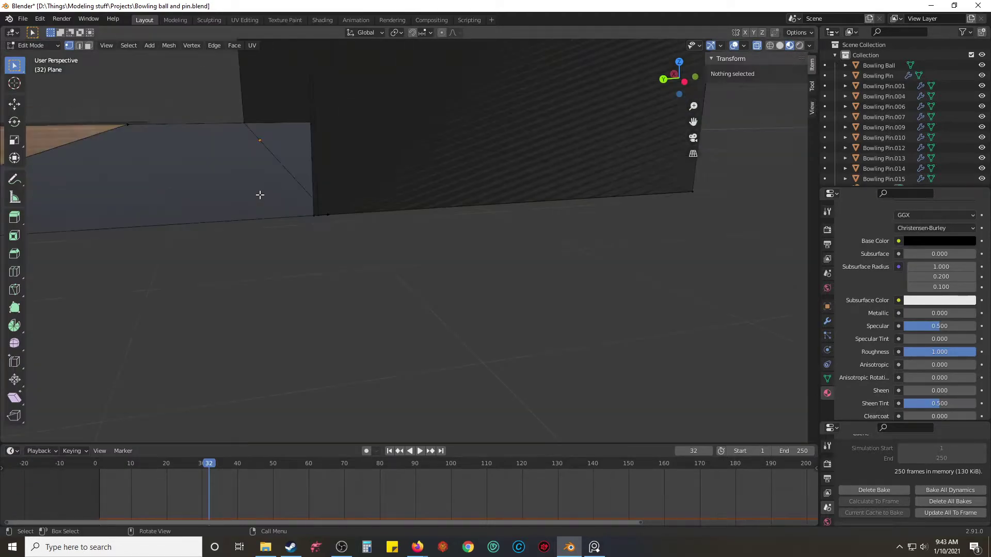
pyautogui.moveTo(267, 209); pyautogui.dragTo(314, 208, button='middle')
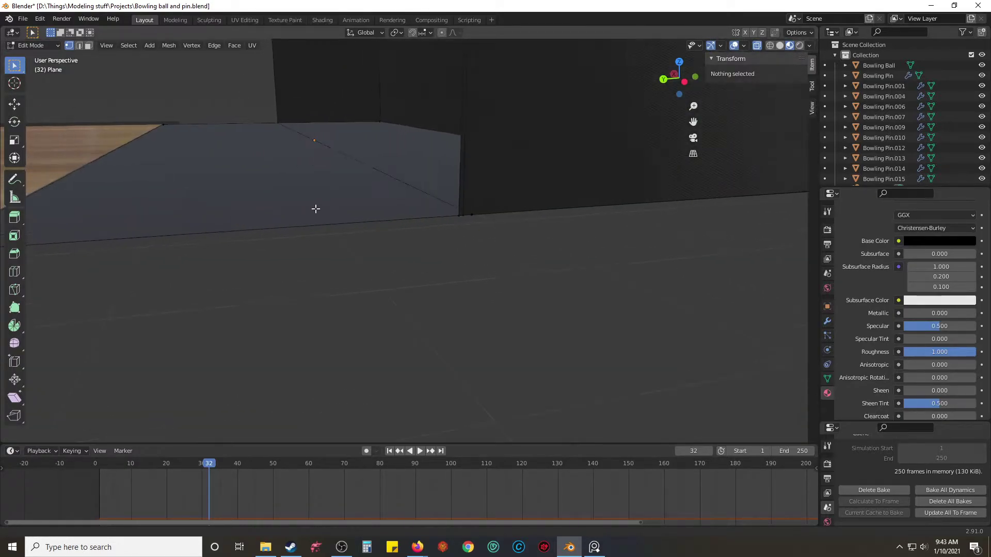
pyautogui.scroll(3, 400, 197)
pyautogui.scroll(-2, 392, 204)
pyautogui.moveTo(438, 202)
pyautogui.mouseDown(button='middle')
pyautogui.moveTo(433, 193)
pyautogui.moveTo(443, 193)
pyautogui.mouseUp(button='middle')
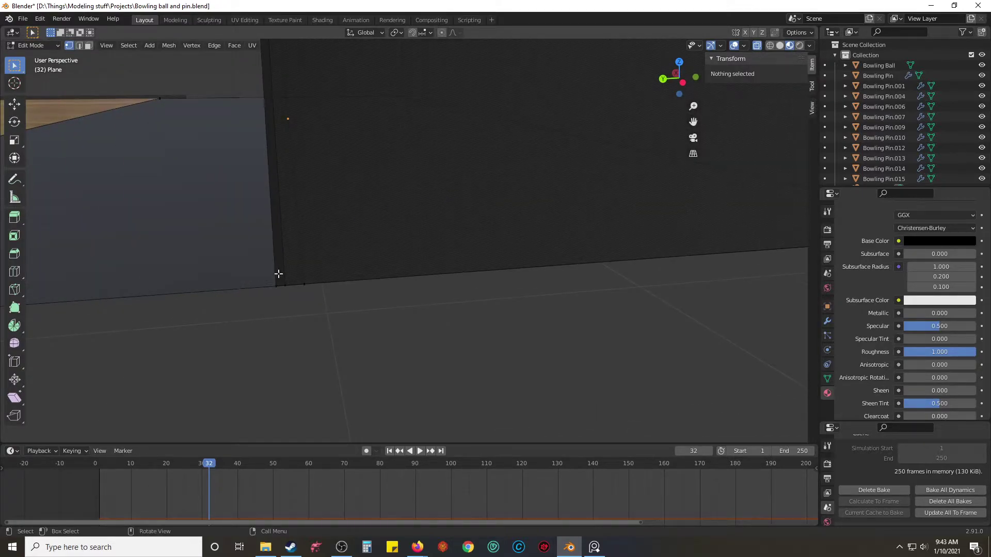
pyautogui.moveTo(274, 280); pyautogui.dragTo(290, 317)
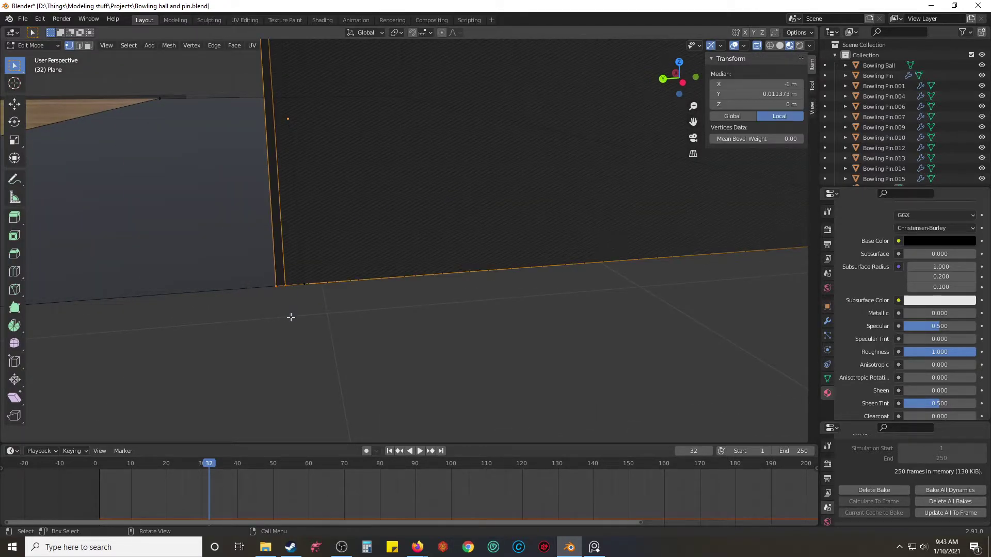
pyautogui.click(290, 316)
pyautogui.moveTo(271, 277); pyautogui.dragTo(279, 294)
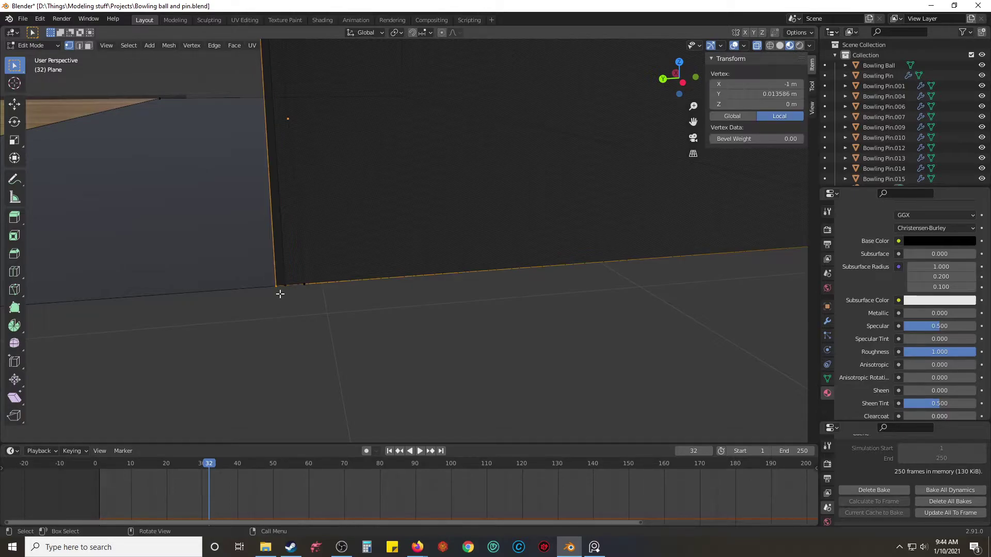
pyautogui.press('g')
pyautogui.press('y')
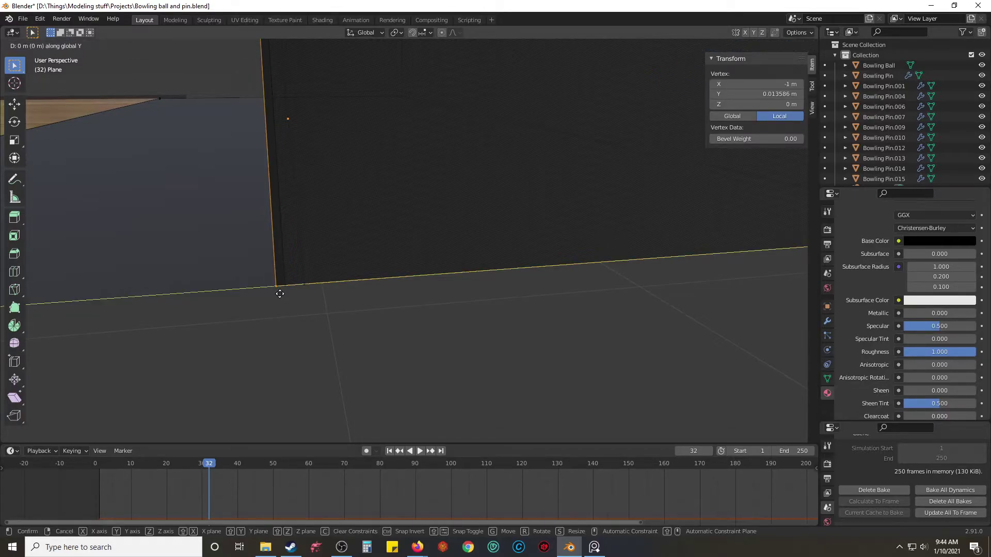
pyautogui.click(283, 288)
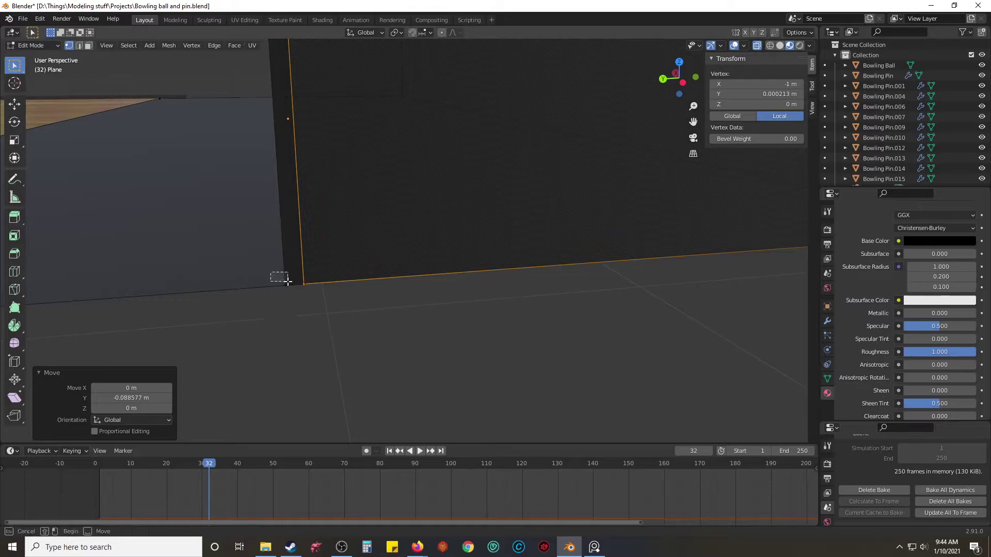
# Step: Move the second stray vertex at this base corner about -0.058 m along Y to line it up with the corner
pyautogui.moveTo(277, 276); pyautogui.dragTo(290, 291)
pyautogui.press('g')
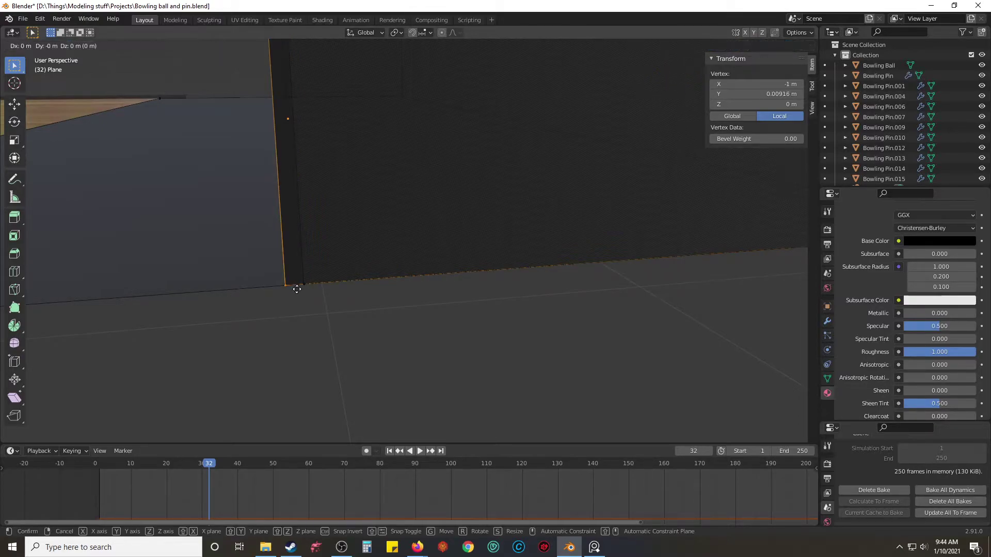
pyautogui.press('y')
pyautogui.click(316, 293)
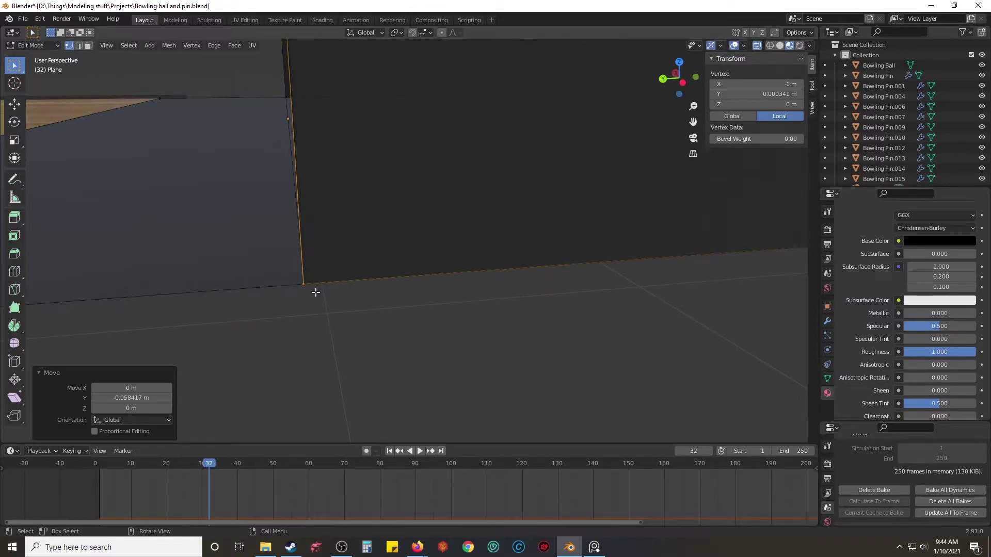
# Step: Try to merge the aligned vertices at the base corner by distance with the 0.0001 m threshold
pyautogui.moveTo(298, 278); pyautogui.dragTo(345, 315)
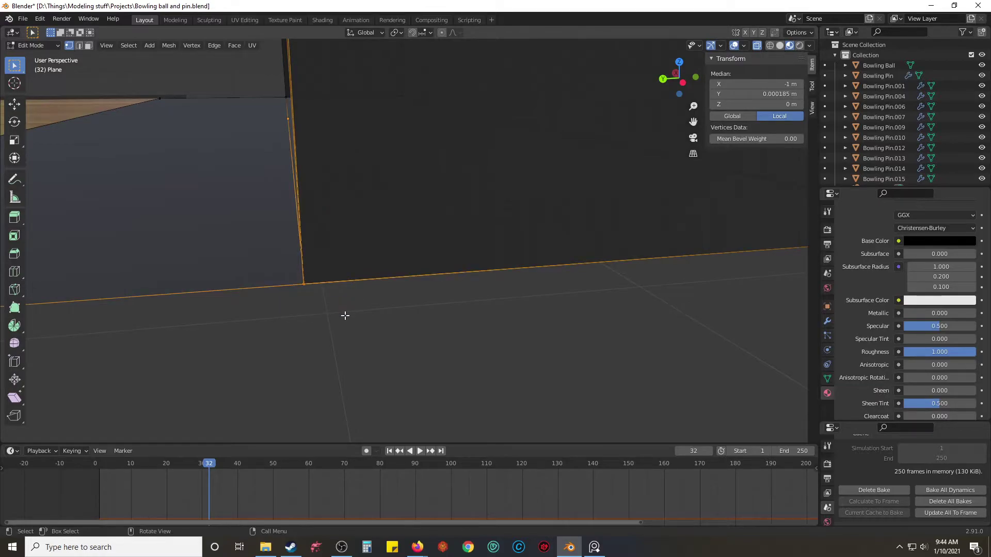
pyautogui.rightClick(305, 274)
pyautogui.moveTo(306, 281)
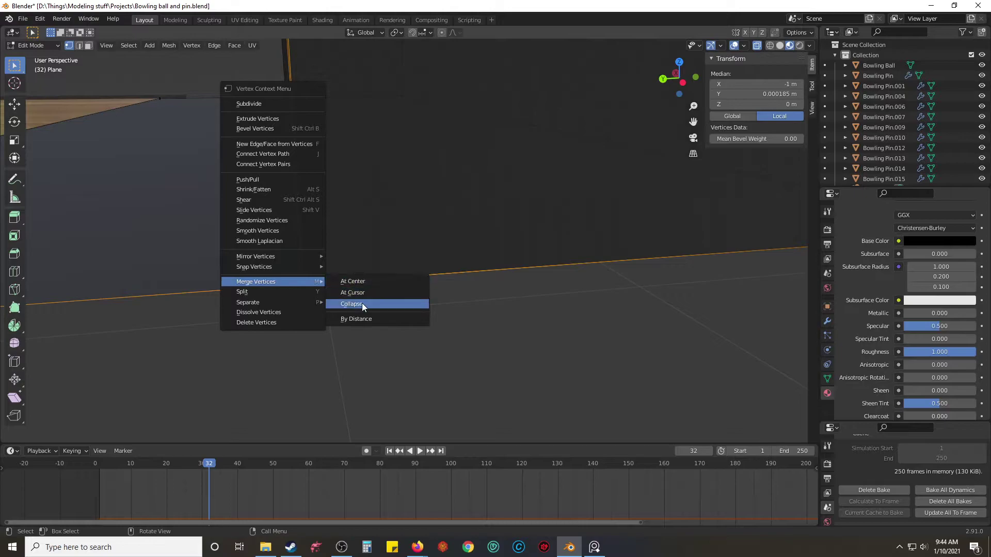
pyautogui.click(363, 317)
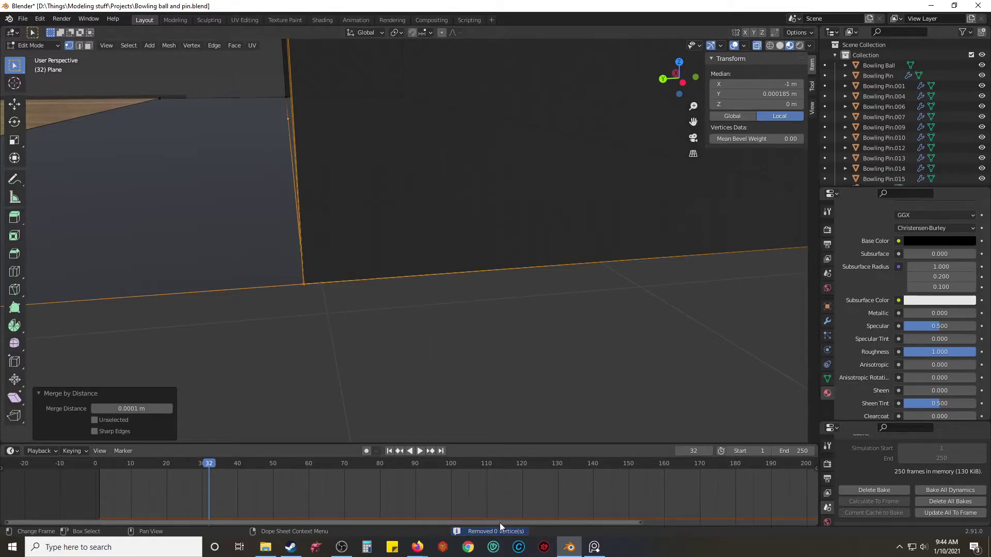
pyautogui.click(354, 276)
pyautogui.moveTo(333, 270); pyautogui.dragTo(344, 273, button='middle')
# Step: Try merging the base corner's vertices at the 3D cursor, and undo that merge
pyautogui.moveTo(515, 316); pyautogui.dragTo(582, 379)
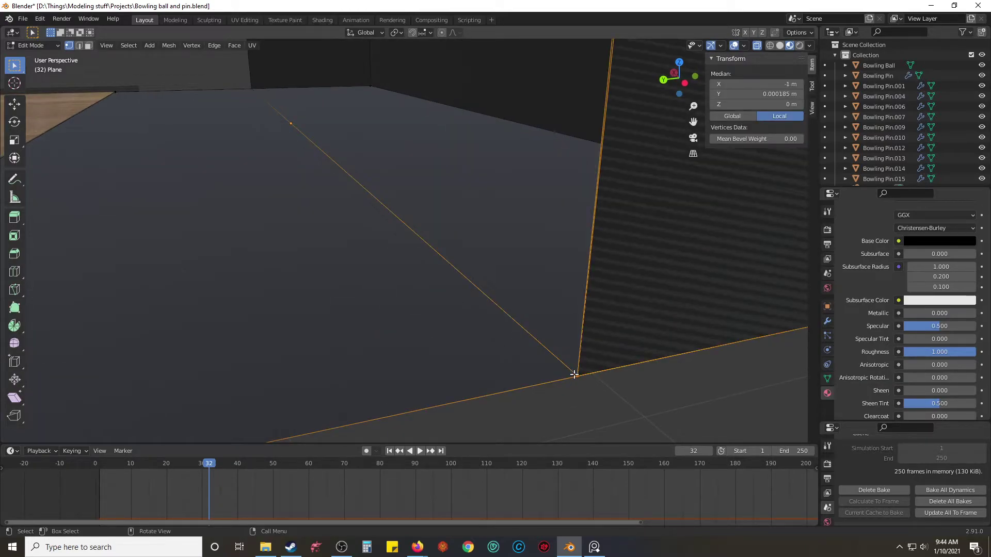
pyautogui.rightClick(574, 374)
pyautogui.moveTo(572, 348)
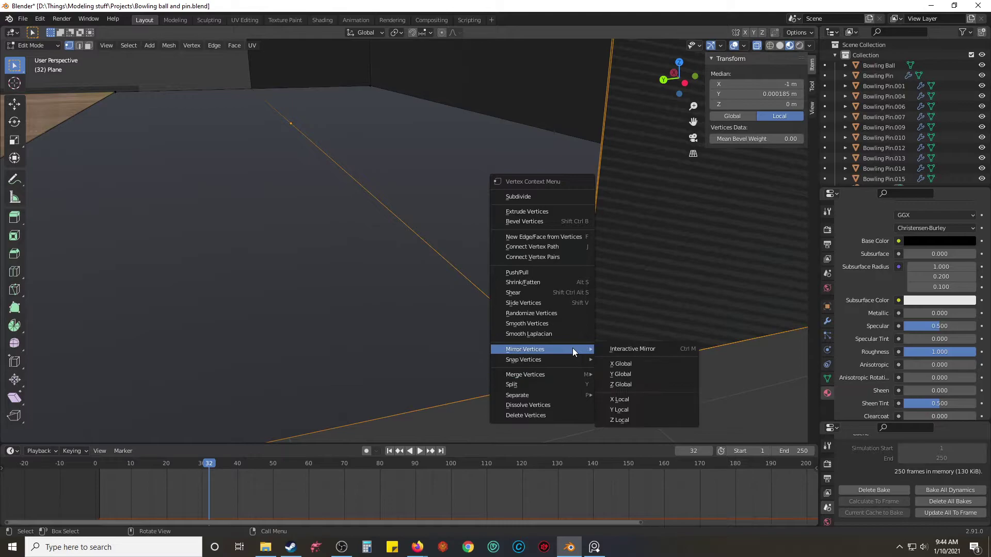
pyautogui.moveTo(571, 376)
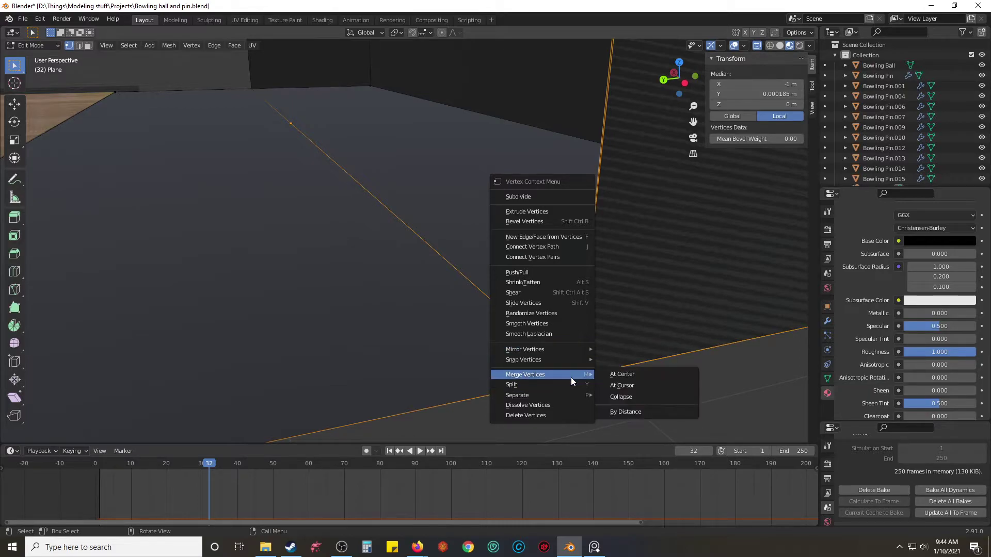
pyautogui.click(642, 386)
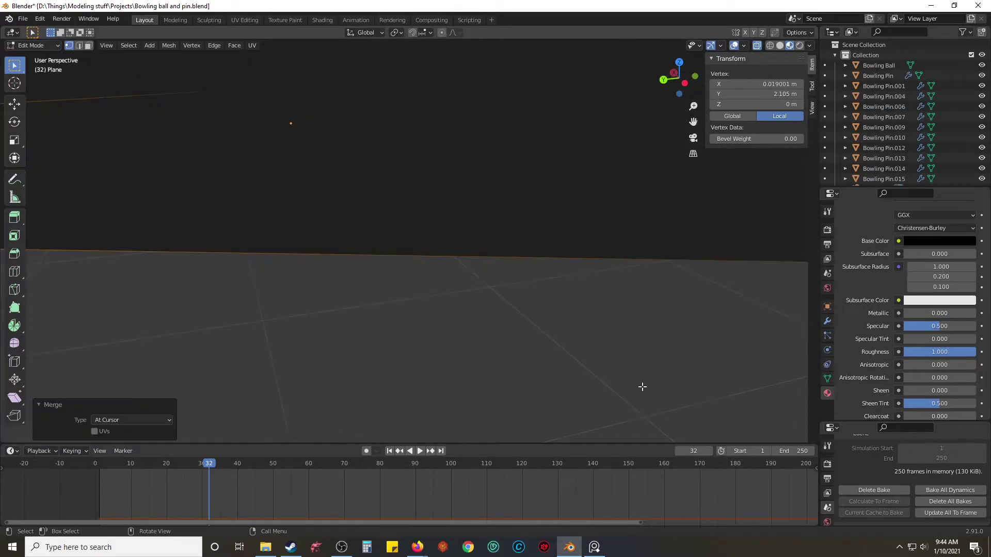
pyautogui.scroll(-5, 635, 387)
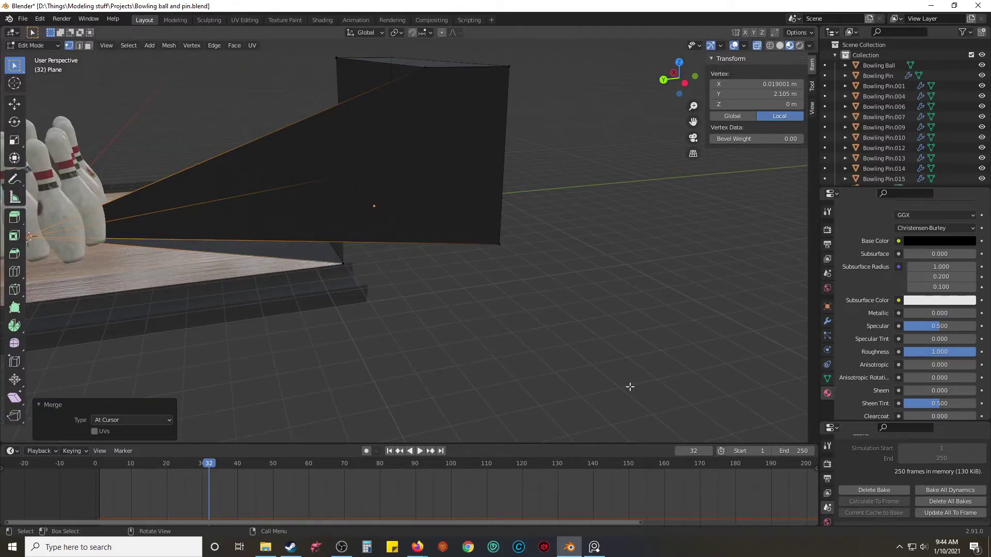
pyautogui.hotkey('ctrl', 'z')
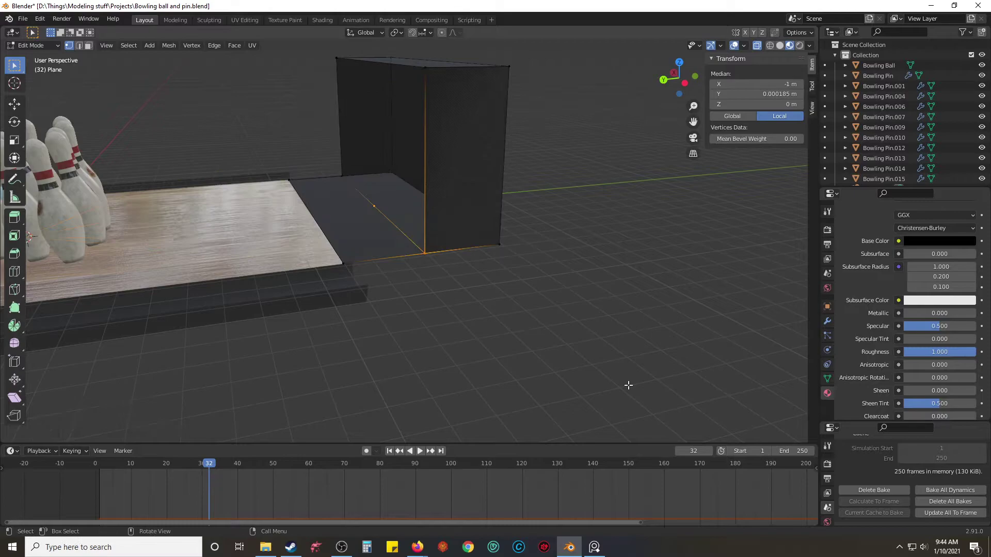
# Step: Try to merge the base corner's vertices with Collapse and reselect the corner to check them
pyautogui.scroll(5, 480, 315)
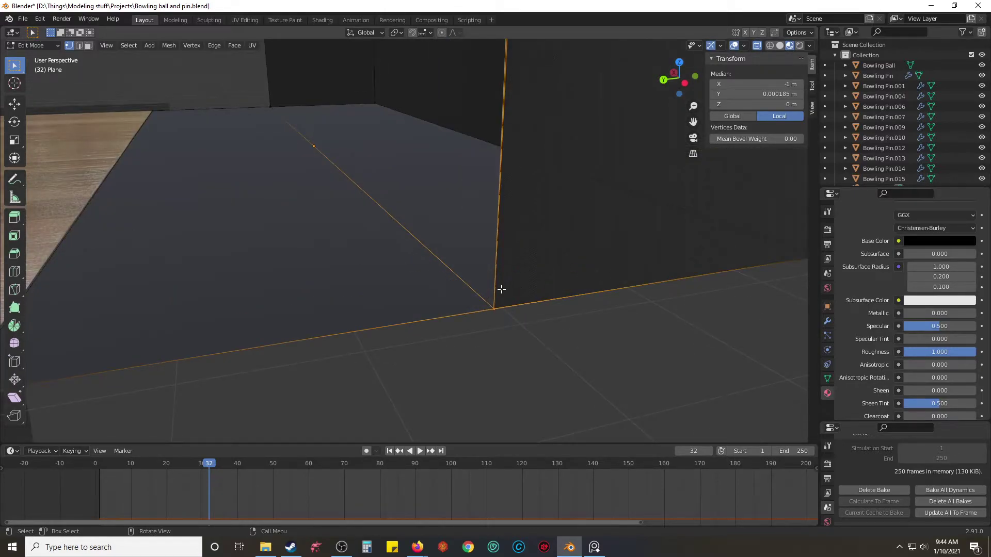
pyautogui.rightClick(496, 309)
pyautogui.moveTo(491, 309)
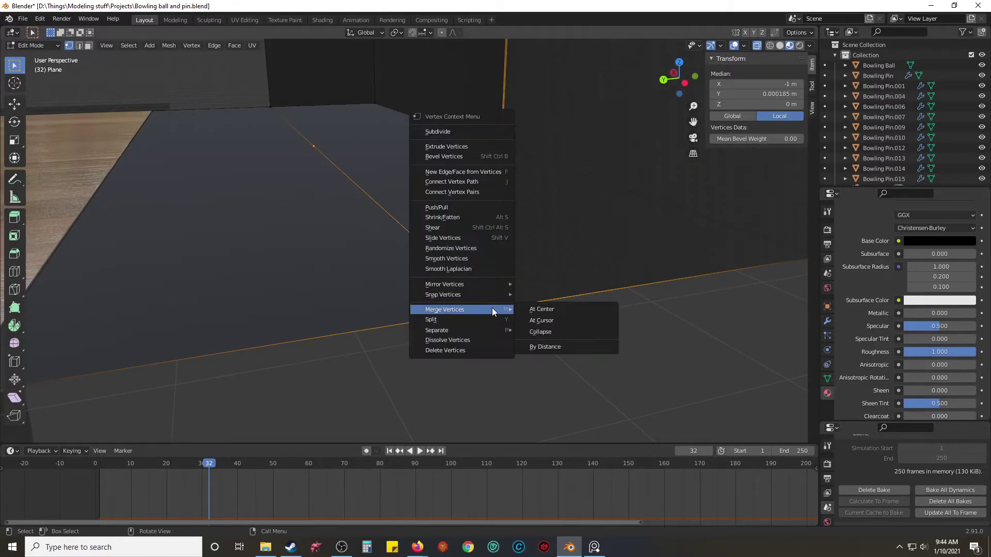
pyautogui.click(556, 333)
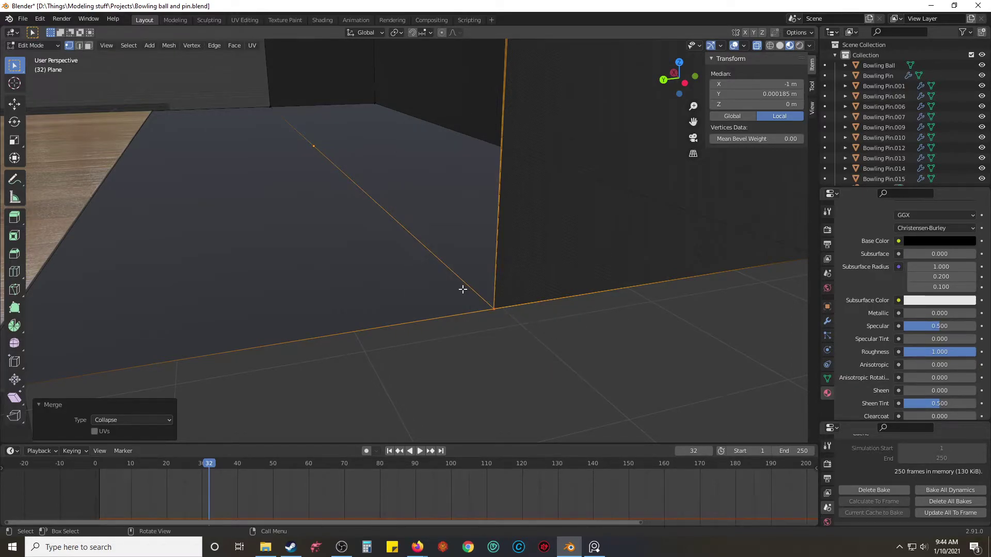
pyautogui.moveTo(463, 290); pyautogui.dragTo(517, 339)
pyautogui.click(474, 277)
pyautogui.moveTo(472, 276); pyautogui.dragTo(537, 359)
pyautogui.click(520, 341)
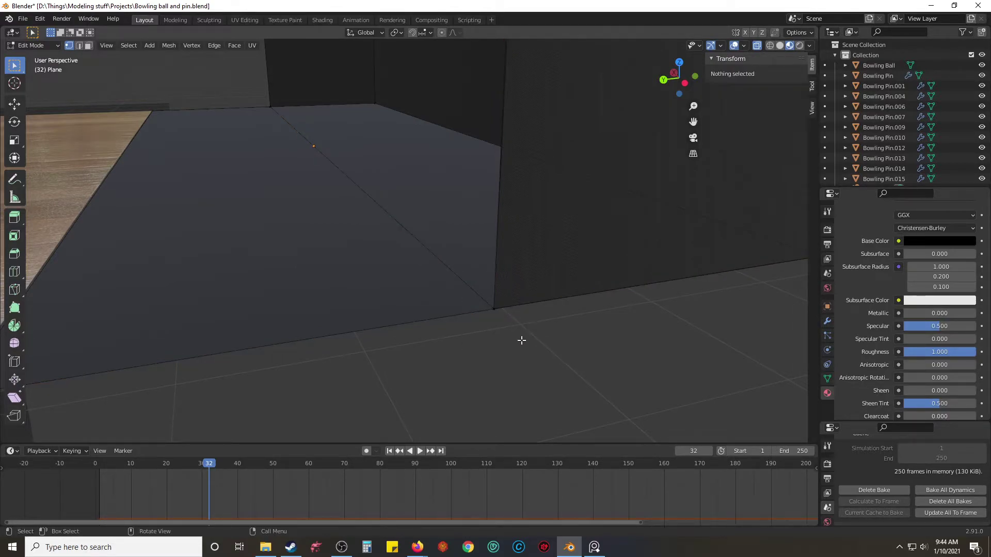
# Step: Merge the overlapping vertices at the base corner by distance, with the merge distance set to 0.001 m
pyautogui.moveTo(487, 277); pyautogui.dragTo(593, 380)
pyautogui.moveTo(472, 283); pyautogui.dragTo(526, 358)
pyautogui.rightClick(493, 308)
pyautogui.moveTo(494, 308)
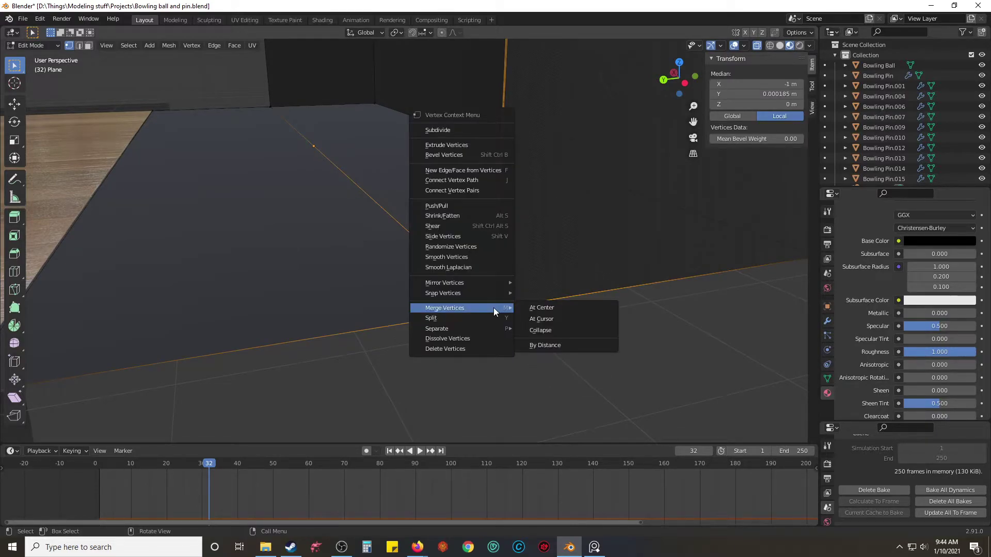
pyautogui.click(552, 348)
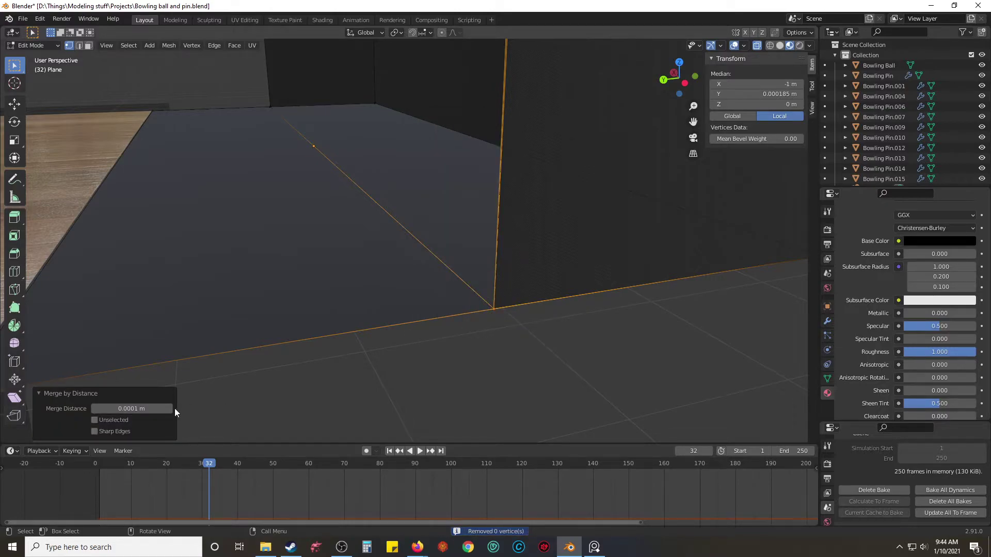
pyautogui.click(159, 408)
pyautogui.write('.0')
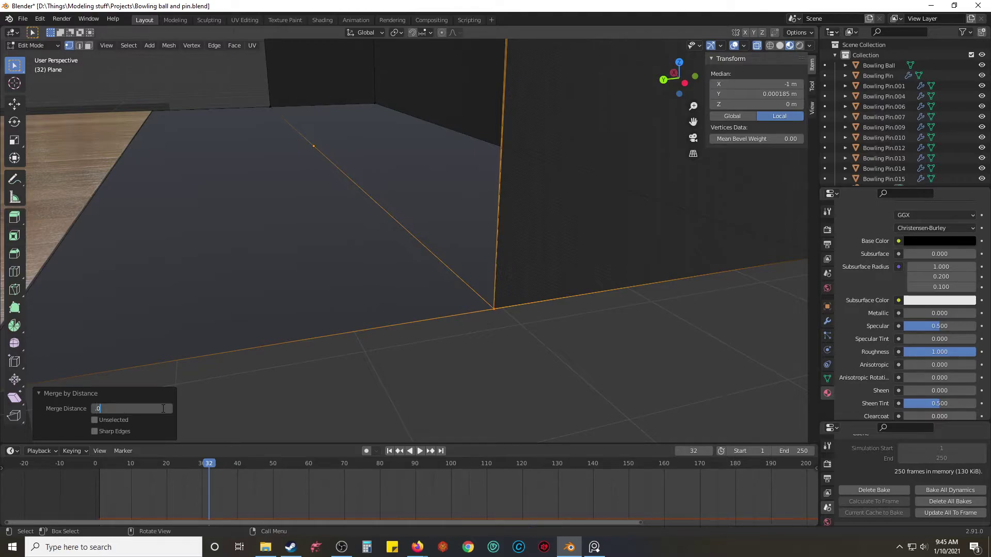
pyautogui.press('Return')
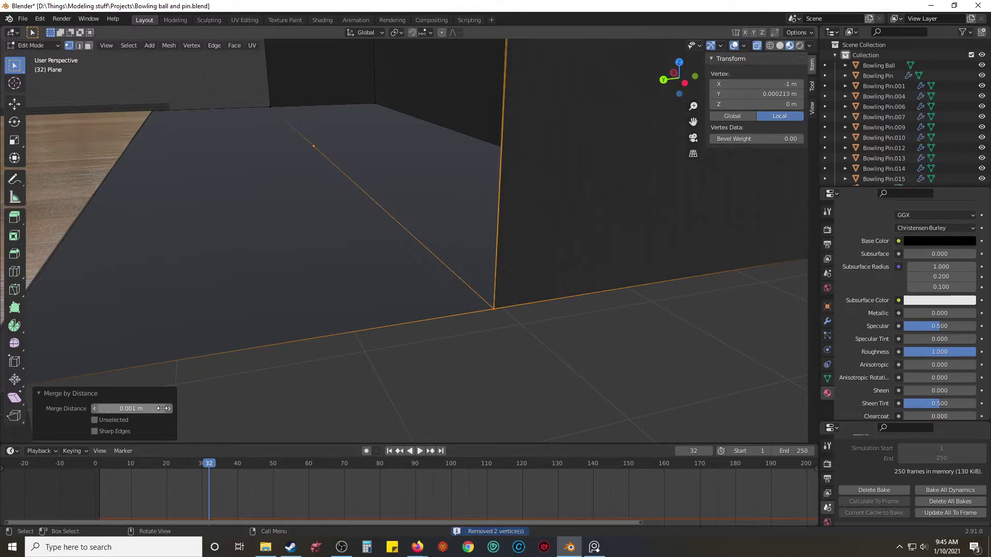
pyautogui.click(580, 290)
pyautogui.scroll(3, 584, 288)
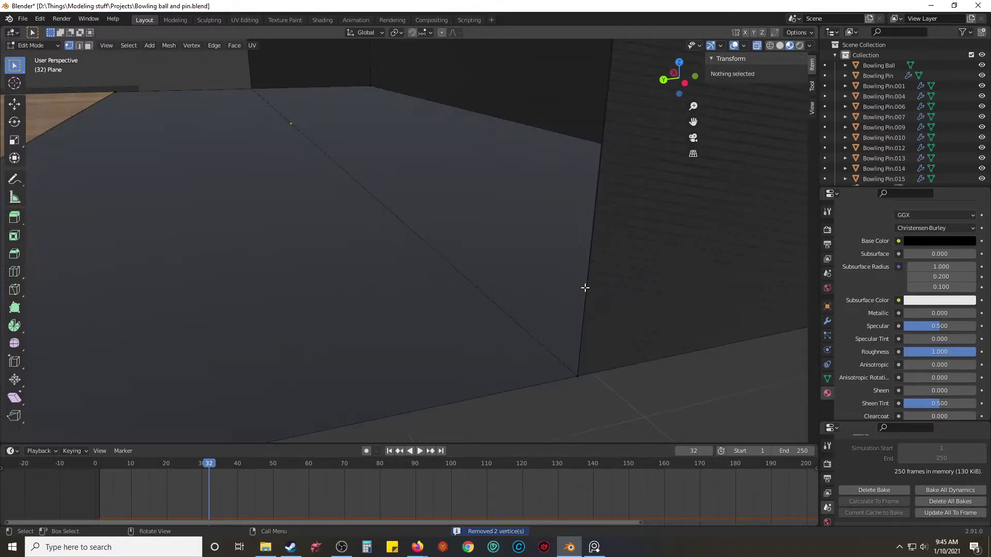
pyautogui.click(577, 376)
# Step: Move the stray vertex at the wall block's upper front corner along the Y axis to line up with the neighbouring corner vertex
pyautogui.scroll(-4, 606, 378)
pyautogui.keyDown('shift'); pyautogui.moveTo(464, 235); pyautogui.dragTo(453, 376, button='middle'); pyautogui.keyUp('shift')
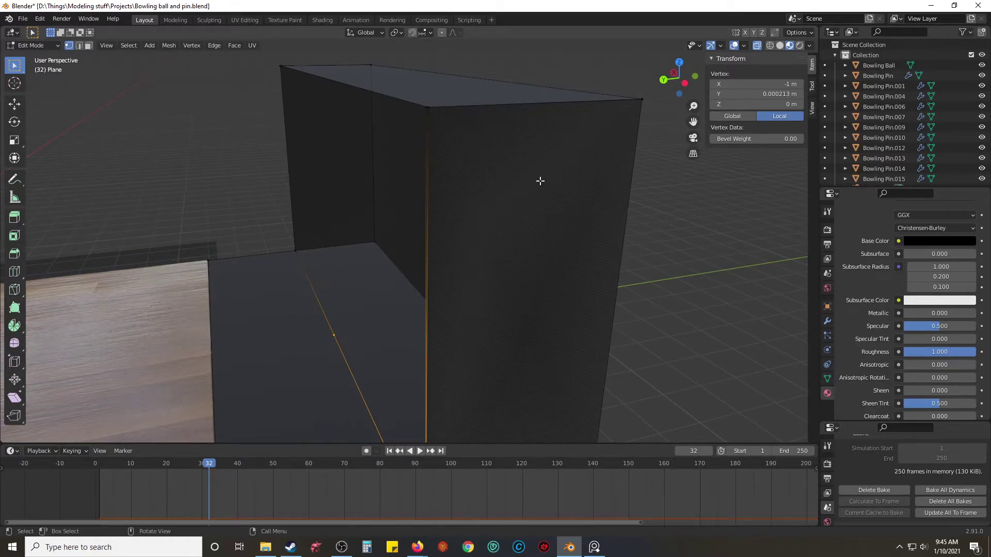
pyautogui.scroll(1, 454, 113)
pyautogui.keyDown('shift'); pyautogui.moveTo(453, 113); pyautogui.dragTo(458, 171, button='middle'); pyautogui.keyUp('shift')
pyautogui.scroll(1, 458, 158)
pyautogui.scroll(-2, 459, 170)
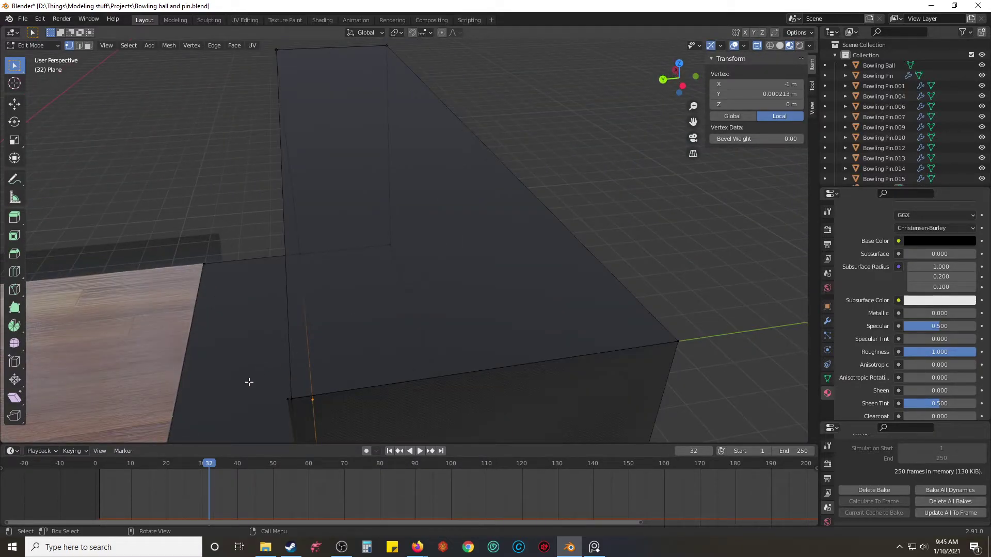
pyautogui.click(287, 401)
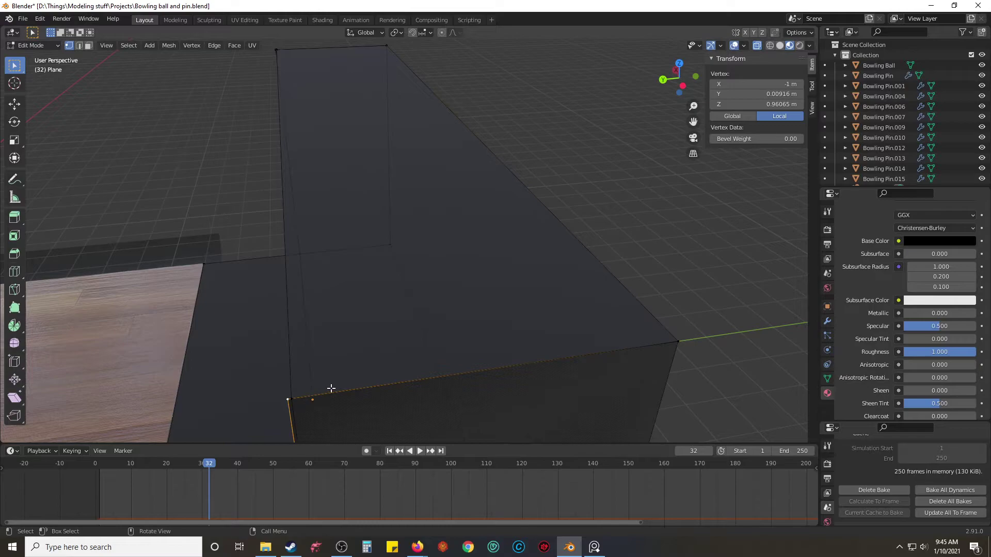
pyautogui.press('g')
pyautogui.press('y')
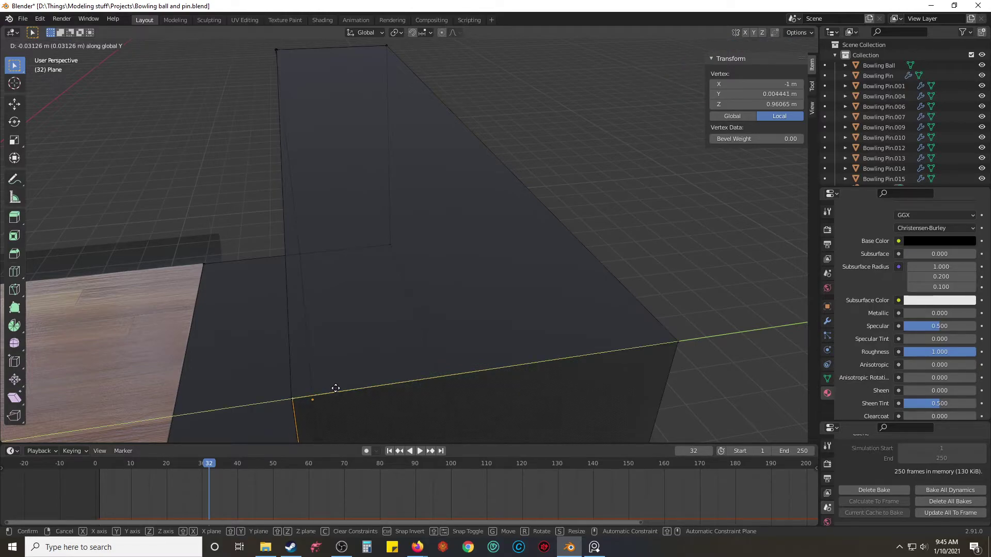
pyautogui.click(334, 388)
# Step: Merge the overlapping vertices at that upper front corner by distance and clear the selection
pyautogui.moveTo(277, 386); pyautogui.dragTo(302, 429)
pyautogui.rightClick(289, 395)
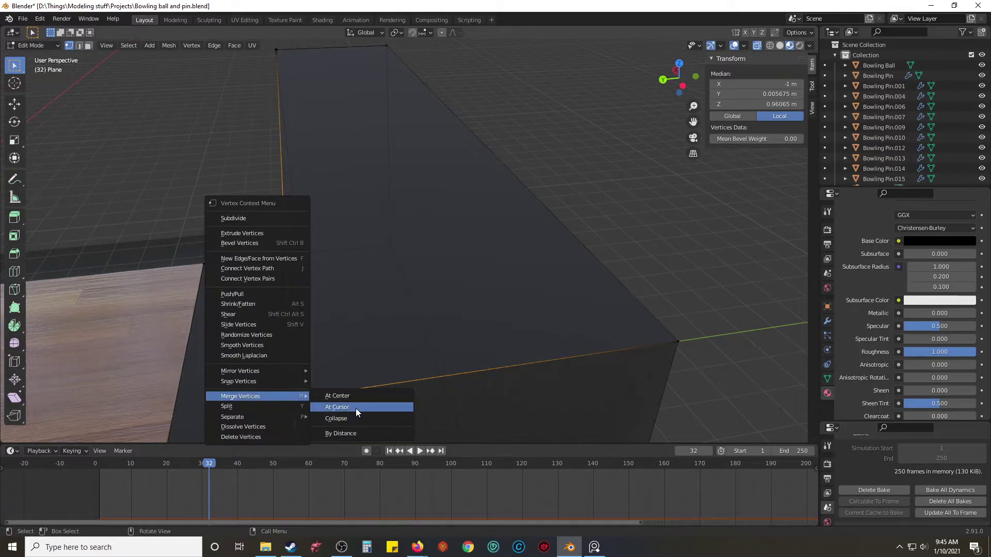
pyautogui.click(368, 435)
pyautogui.click(363, 343)
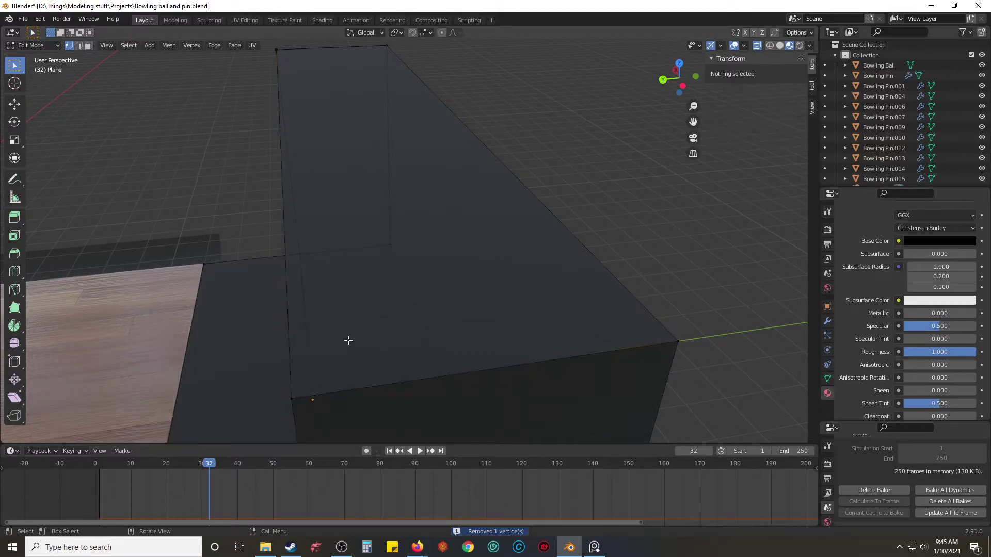
# Step: Align the stray vertex at the block's opposite upper front corner with its neighbour by moving it along the Y axis
pyautogui.moveTo(285, 315); pyautogui.dragTo(415, 297, button='middle')
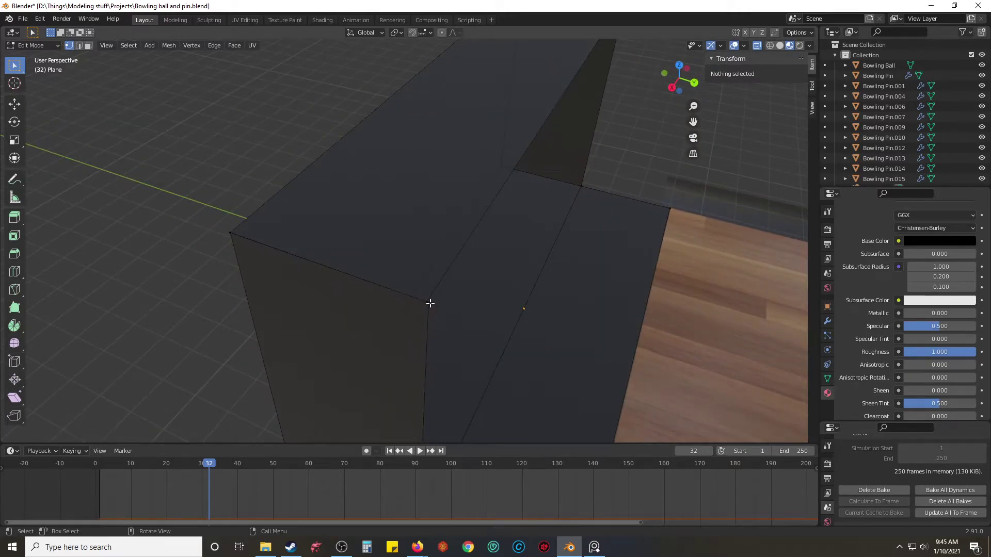
pyautogui.click(427, 303)
pyautogui.press('g')
pyautogui.press('y')
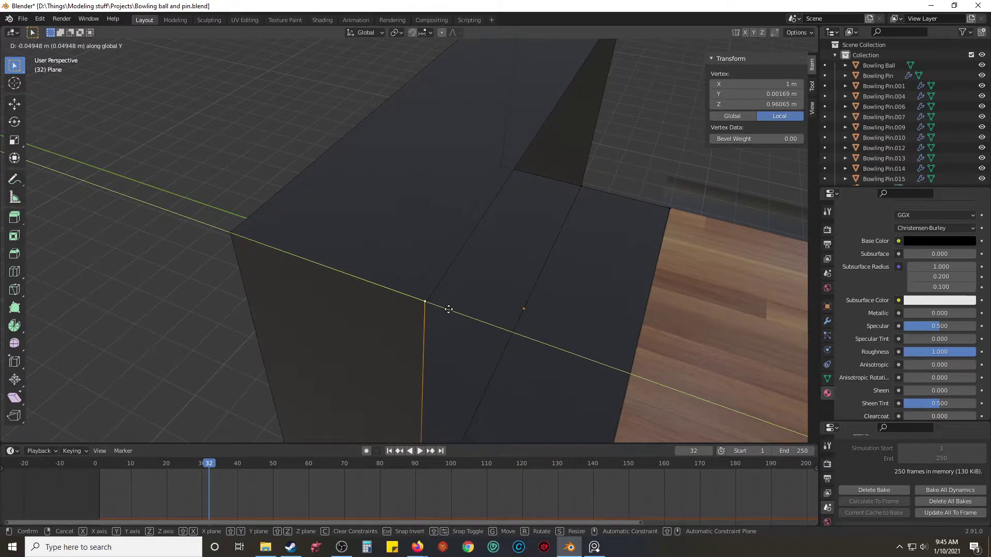
pyautogui.click(449, 309)
# Step: Merge the two vertices at the opposite upper front corner by distance, using 0.001 m
pyautogui.keyDown('shift'); pyautogui.click(420, 304); pyautogui.keyUp('shift')
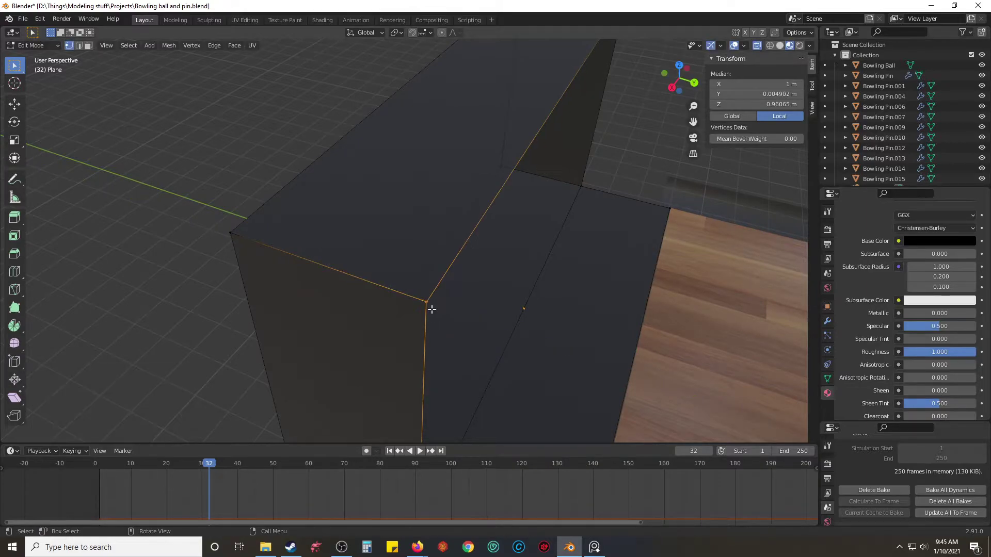
pyautogui.rightClick(426, 297)
pyautogui.moveTo(426, 299)
pyautogui.click(485, 333)
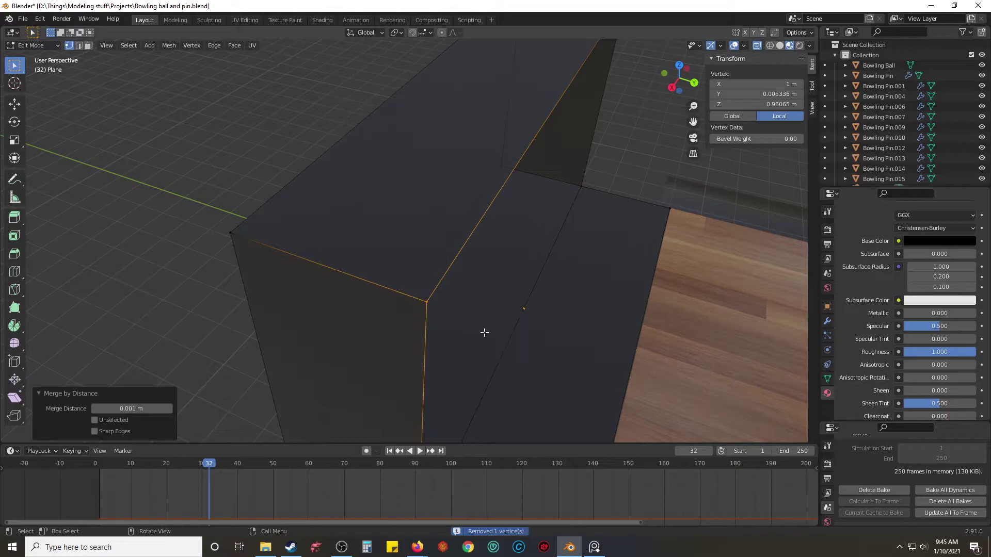
pyautogui.click(483, 333)
# Step: Switch to Object Mode with rendered viewport shading and inspect the wall block behind the pins
pyautogui.moveTo(496, 308); pyautogui.dragTo(355, 277, button='middle')
pyautogui.scroll(-2, 521, 303)
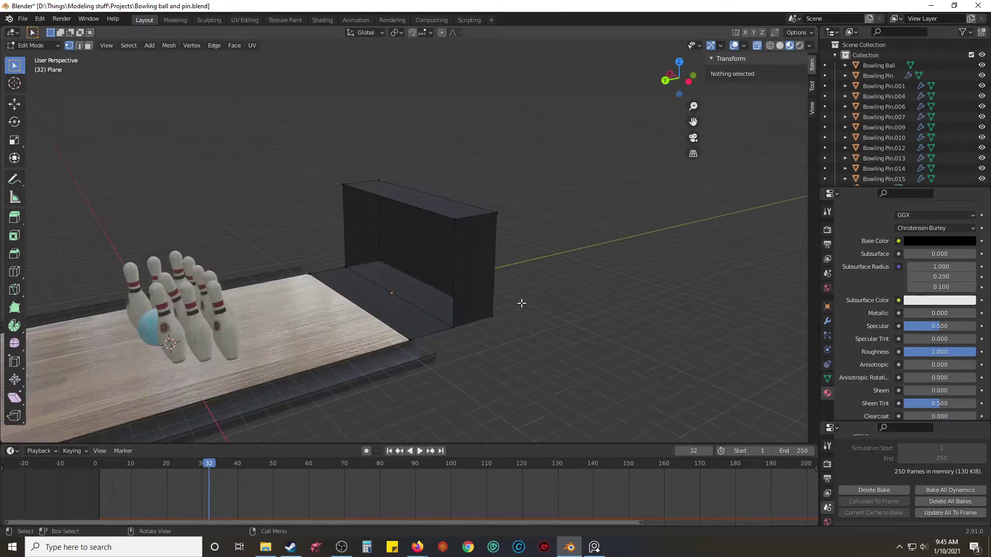
pyautogui.click(799, 45)
pyautogui.press('Tab')
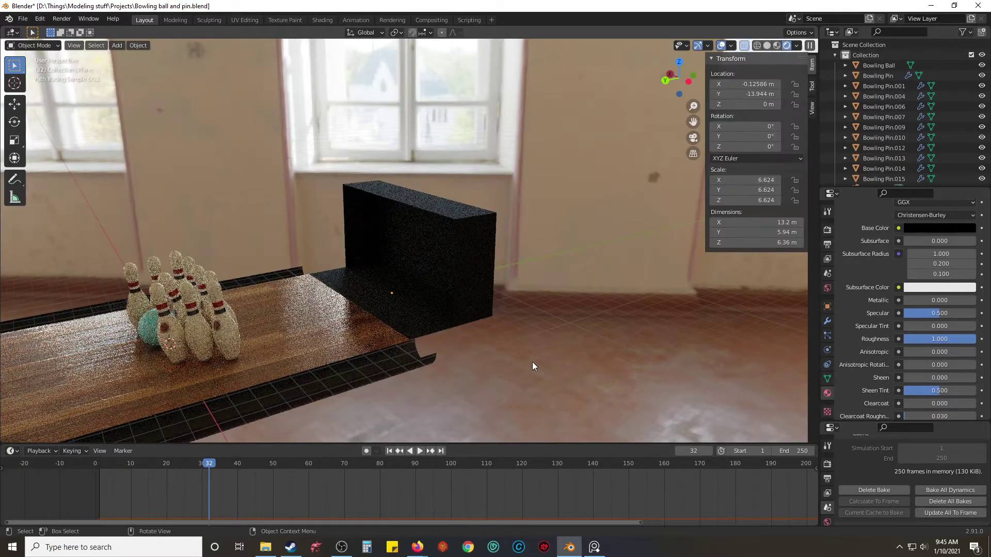
pyautogui.moveTo(495, 365); pyautogui.dragTo(529, 299, button='middle')
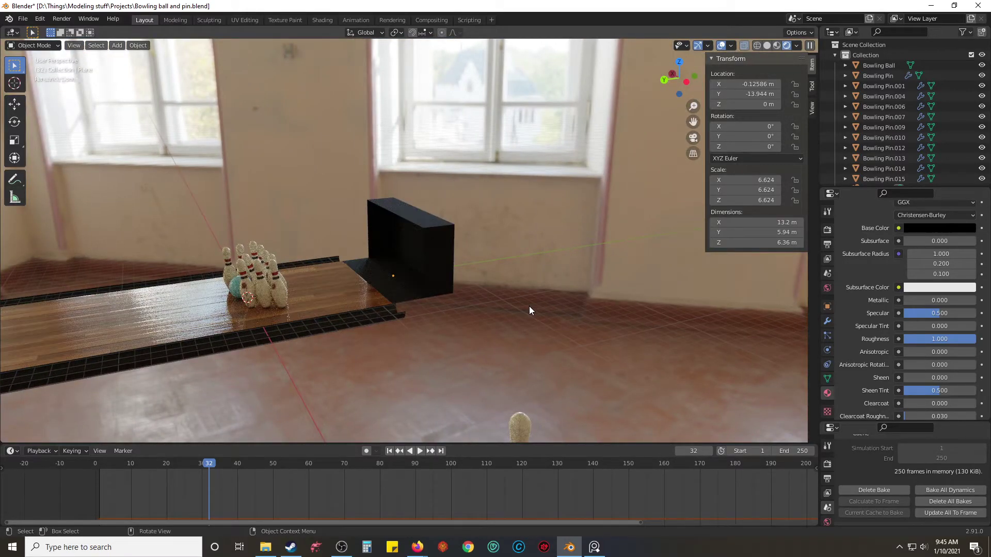
pyautogui.scroll(5, 528, 306)
pyautogui.scroll(2, 556, 308)
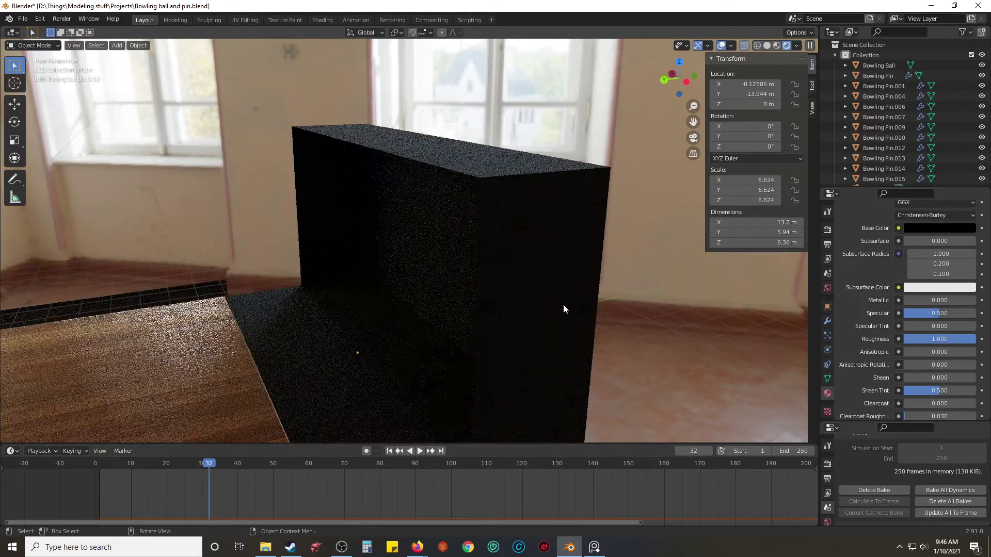
# Step: Try Shade Smooth on the wall block and examine the result from the other side
pyautogui.click(388, 339)
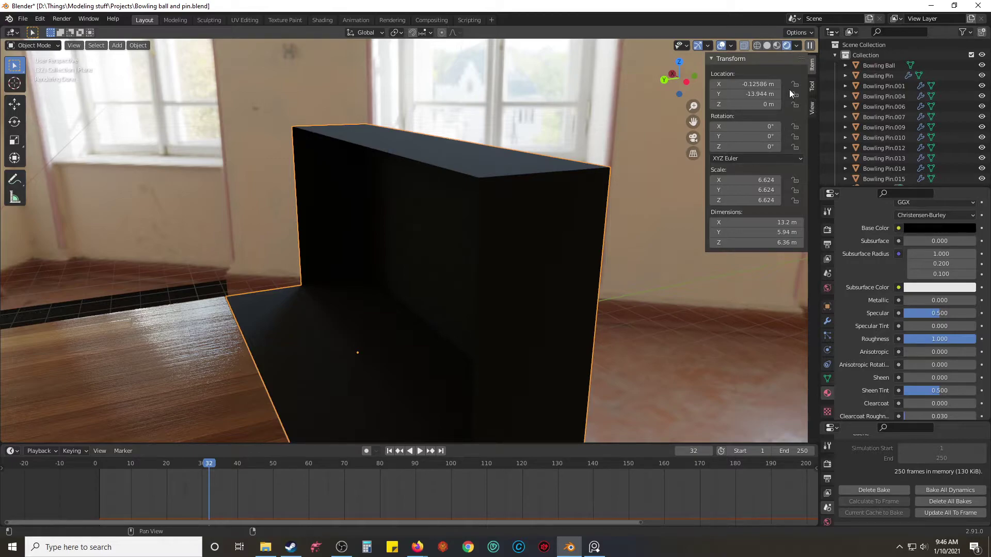
pyautogui.rightClick(544, 261)
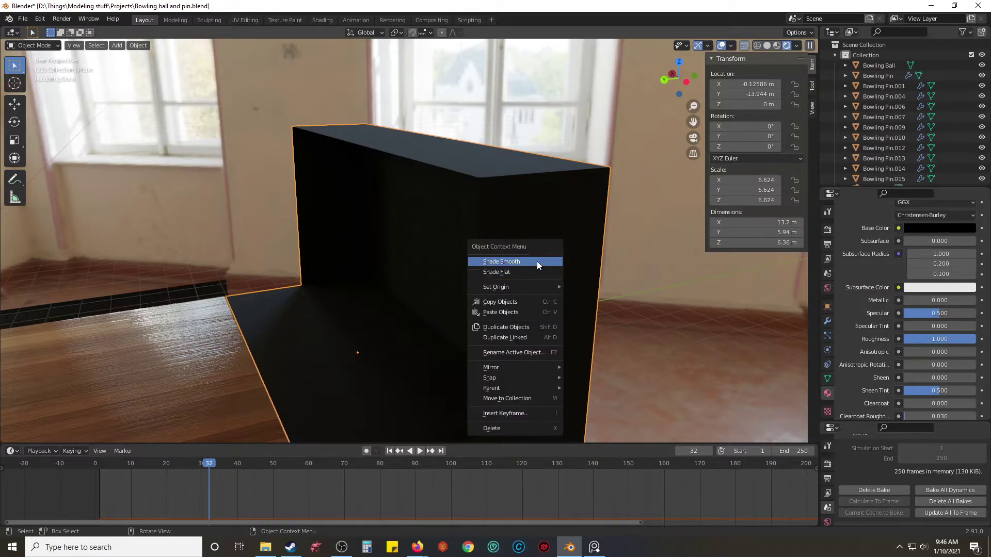
pyautogui.click(537, 262)
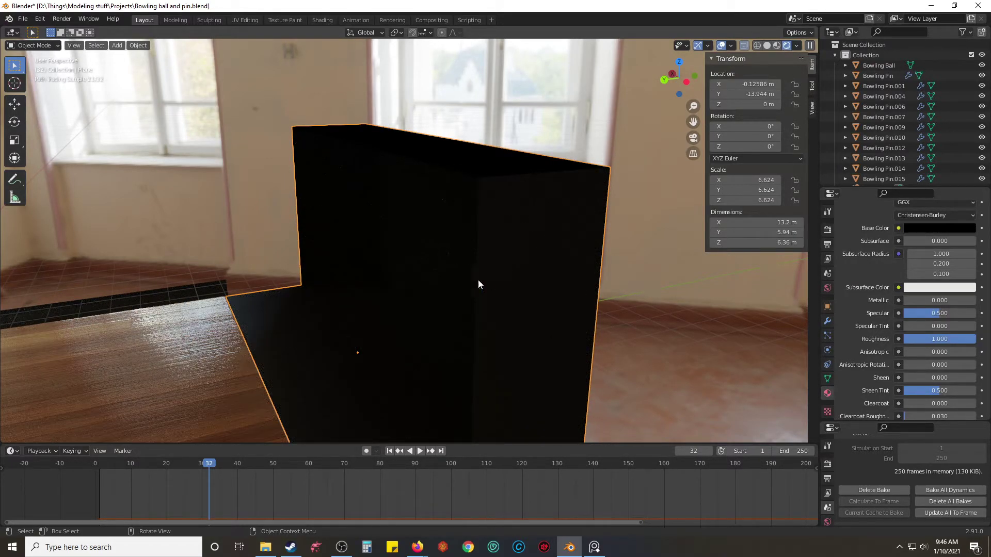
pyautogui.moveTo(414, 301)
pyautogui.mouseDown(button='middle')
pyautogui.moveTo(454, 313)
pyautogui.moveTo(477, 339)
pyautogui.moveTo(574, 314)
pyautogui.mouseUp(button='middle')
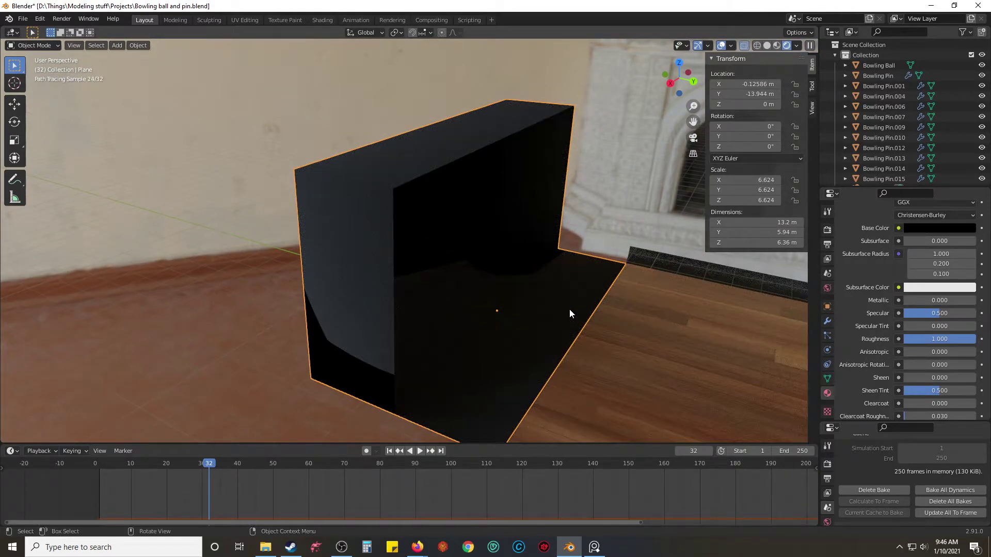
# Step: Switch the viewport to solid shading and apply Shade Flat to the wall block
pyautogui.click(767, 45)
pyautogui.moveTo(623, 208); pyautogui.dragTo(414, 301, button='middle')
pyautogui.scroll(5, 406, 316)
pyautogui.scroll(-3, 410, 310)
pyautogui.rightClick(453, 279)
pyautogui.rightClick(497, 264)
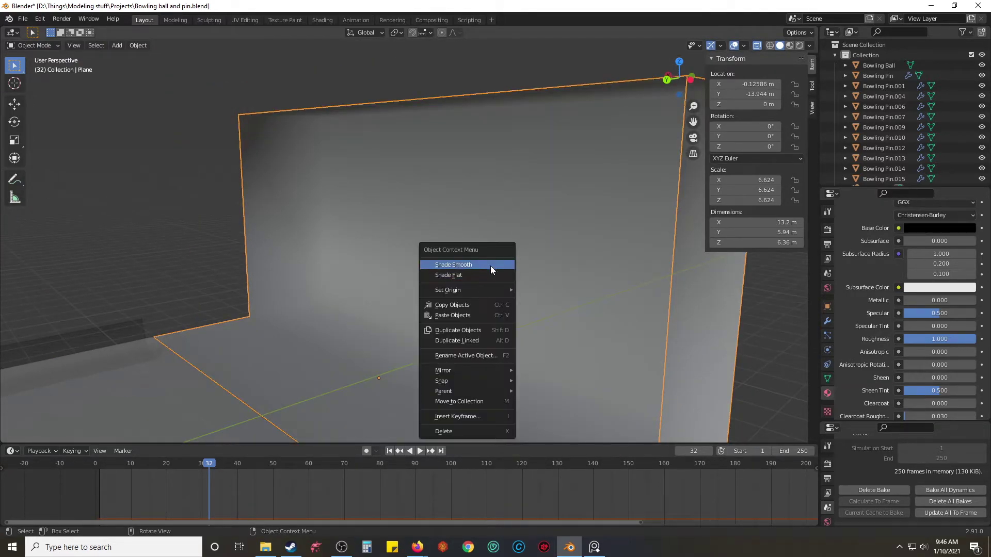
pyautogui.click(485, 274)
# Step: Add one centred loop cut in Edit Mode running through the block's top, back floor strip and side walls, parallel to its long edges
pyautogui.scroll(-3, 503, 279)
pyautogui.moveTo(501, 277); pyautogui.dragTo(442, 290, button='middle')
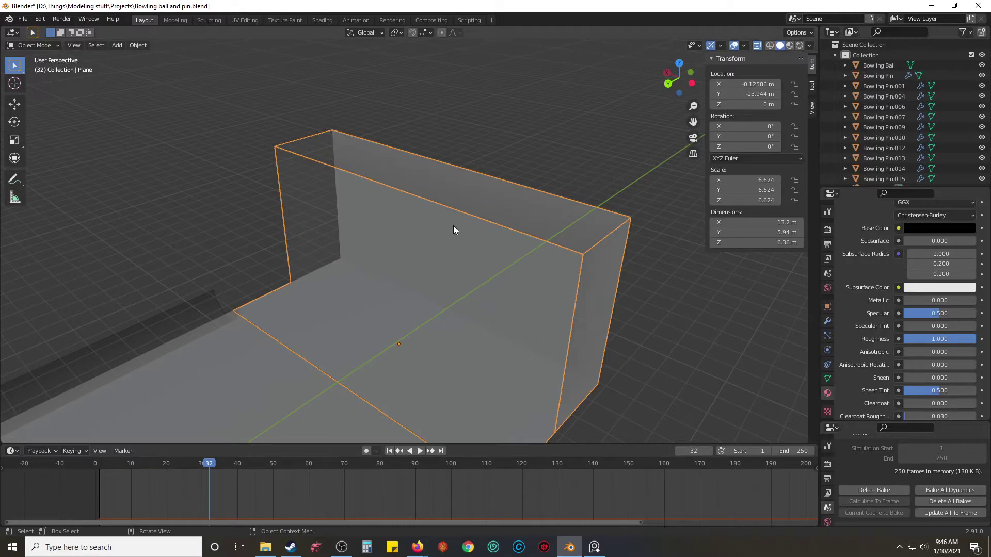
pyautogui.press('r')
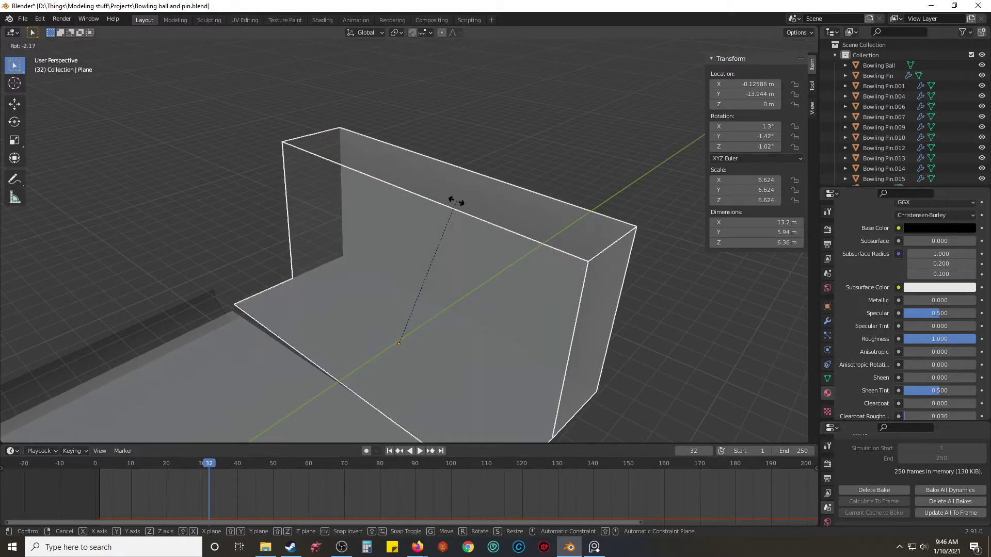
pyautogui.rightClick(456, 202)
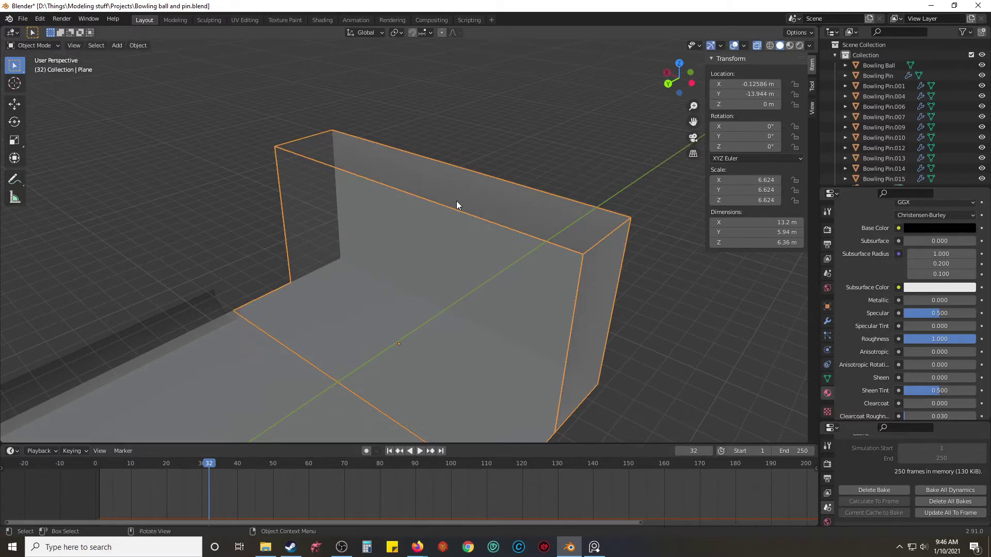
pyautogui.click(505, 173)
pyautogui.press('Tab')
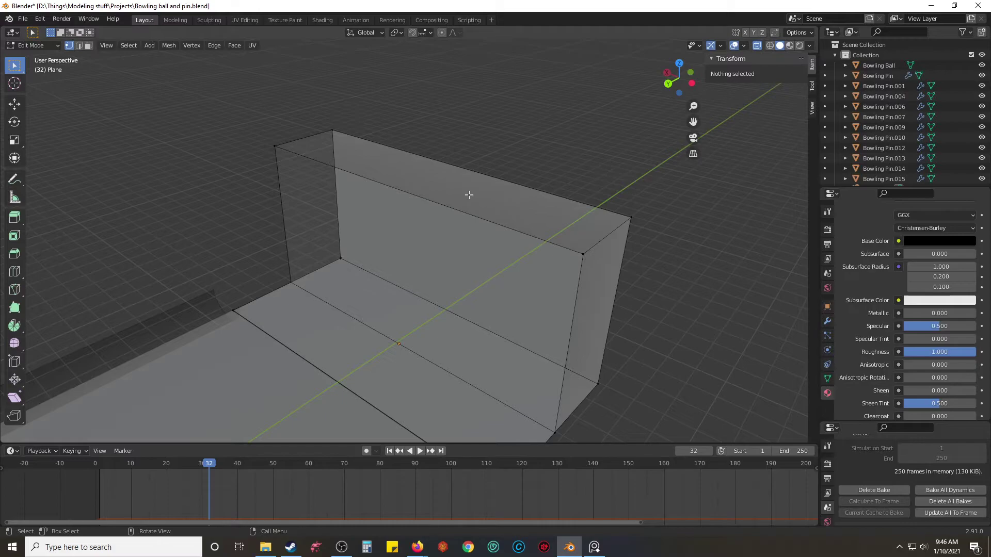
pyautogui.hotkey('ctrl', 'r')
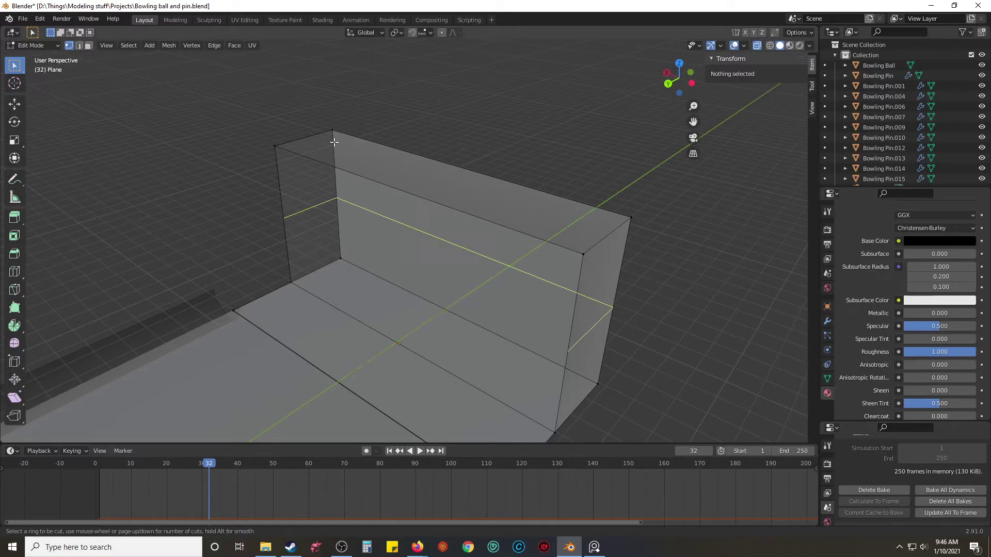
pyautogui.click(307, 142)
pyautogui.rightClick(310, 144)
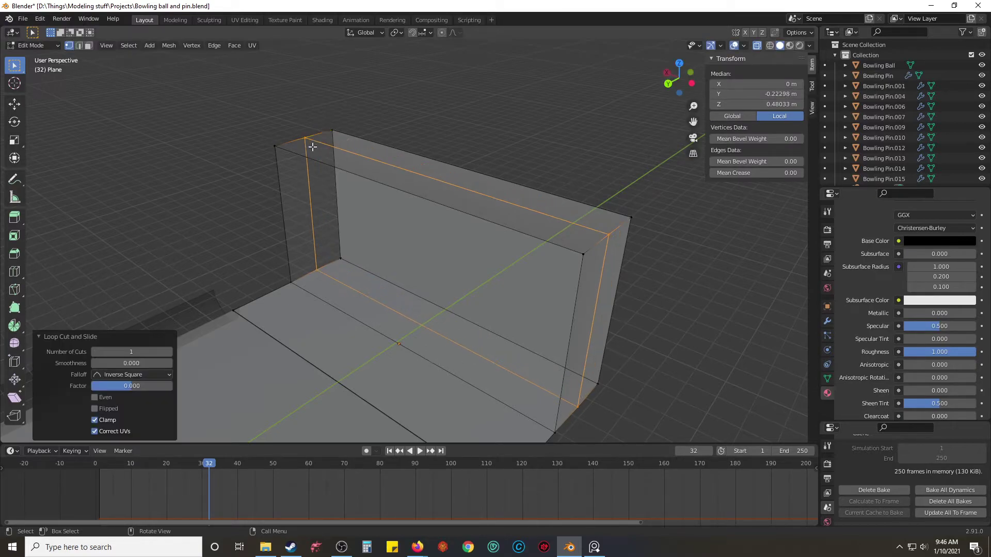
pyautogui.hotkey('alt', 'a')
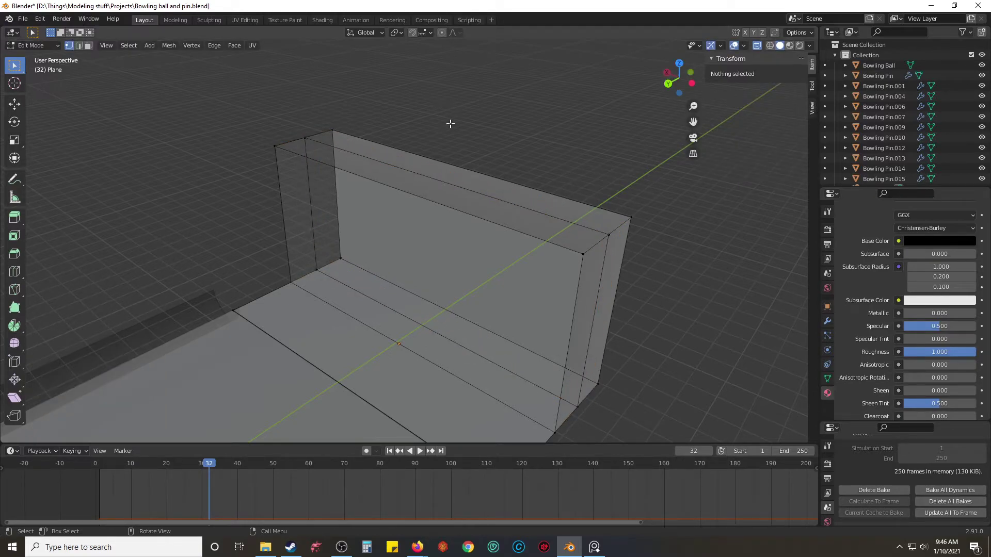
pyautogui.click(275, 147)
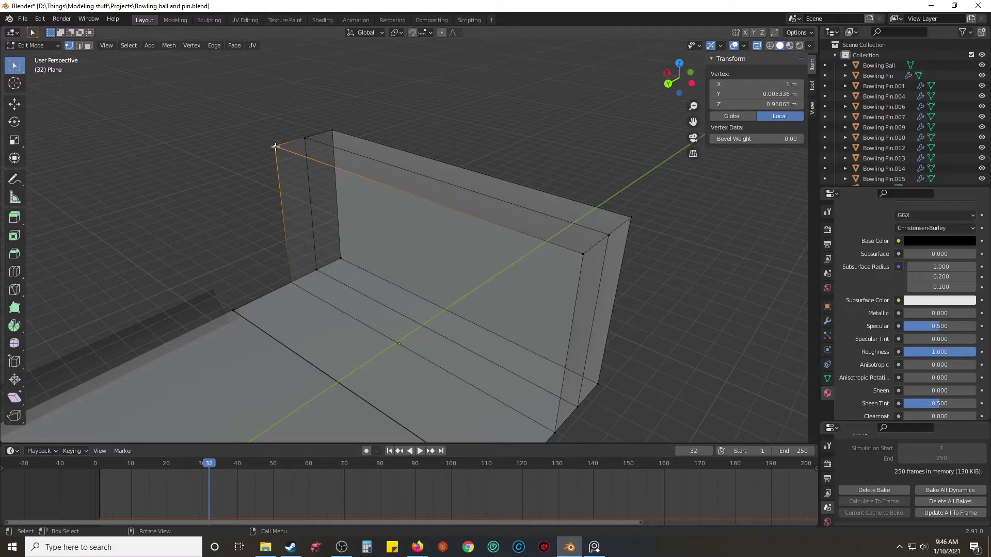
pyautogui.press('g')
pyautogui.rightClick(275, 147)
pyautogui.click(359, 107)
# Step: Raise the two top corner vertices of the new middle loop by about 0.395 m along the Z axis
pyautogui.click(306, 139)
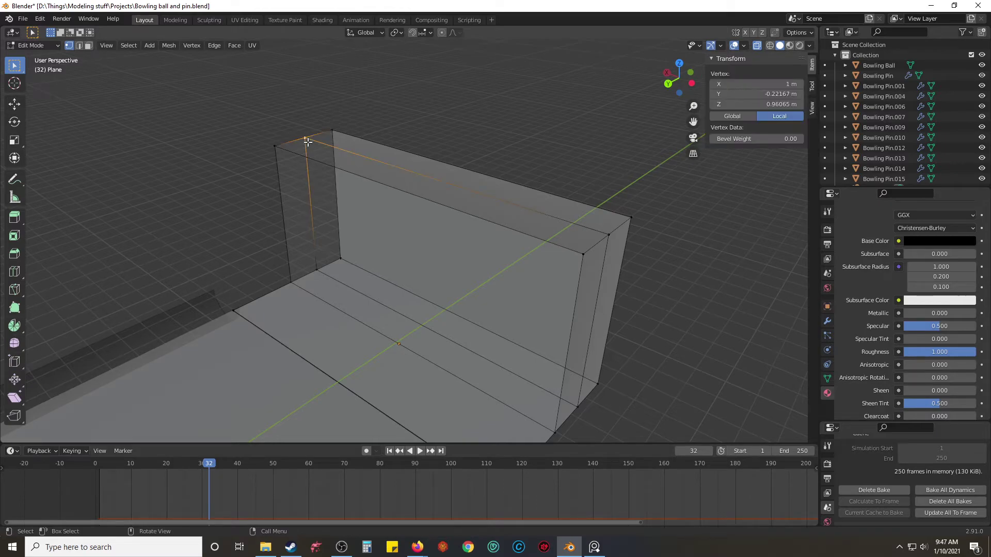
pyautogui.keyDown('shift'); pyautogui.click(610, 233); pyautogui.keyUp('shift')
pyautogui.press('g')
pyautogui.press('z')
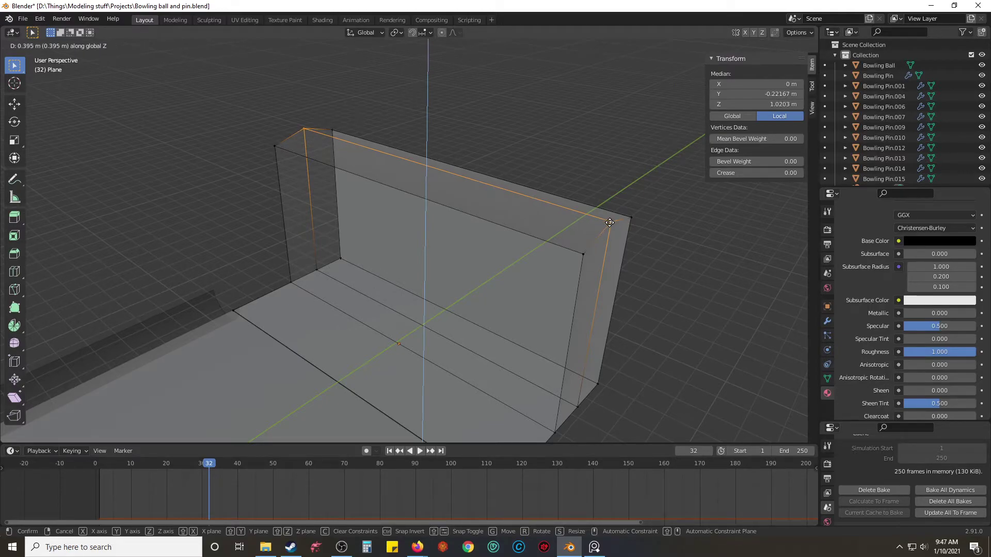
pyautogui.click(609, 222)
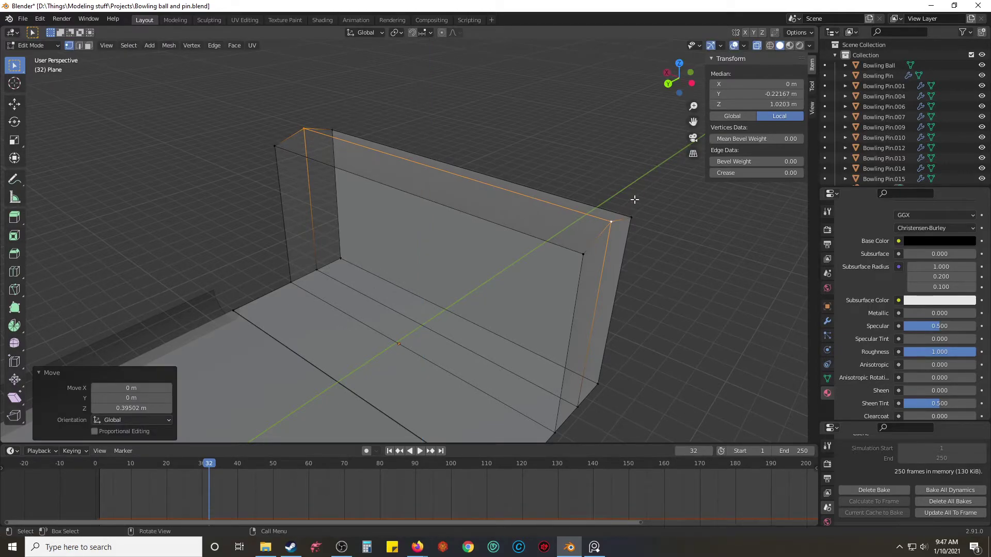
# Step: Raise the block's two upper front corner vertices by about 0.75 m along the Z axis and deselect everything
pyautogui.click(585, 253)
pyautogui.keyDown('shift'); pyautogui.click(277, 149); pyautogui.keyUp('shift')
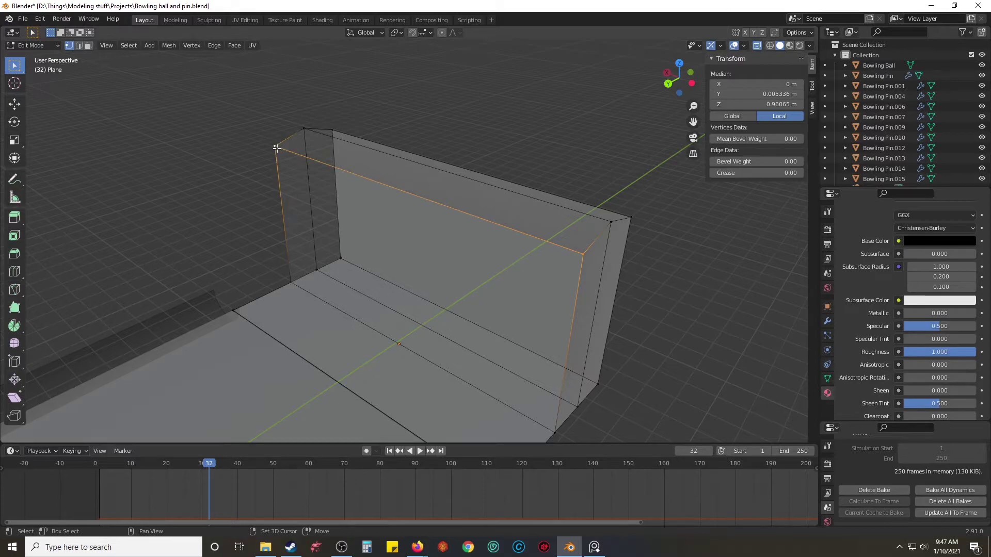
pyautogui.press('g')
pyautogui.press('z')
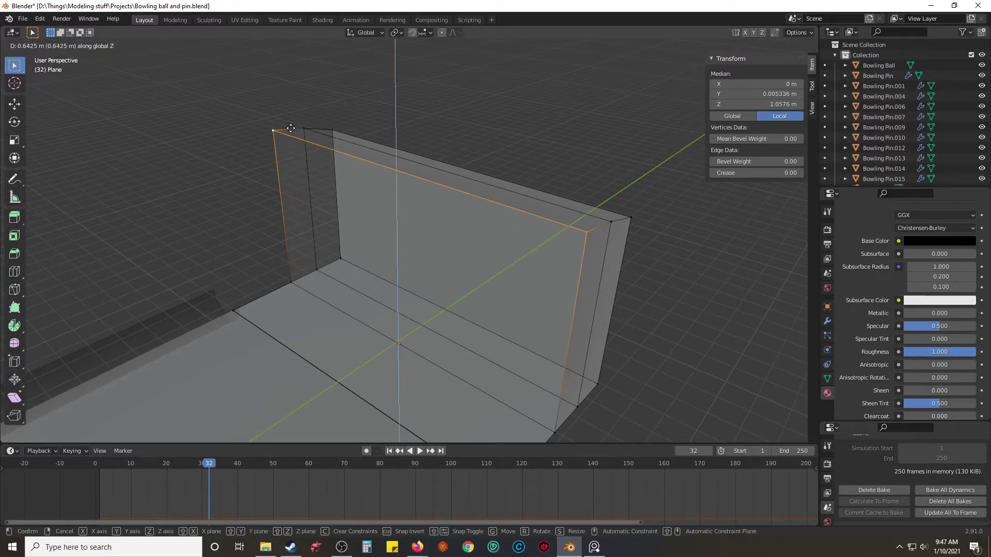
pyautogui.click(292, 125)
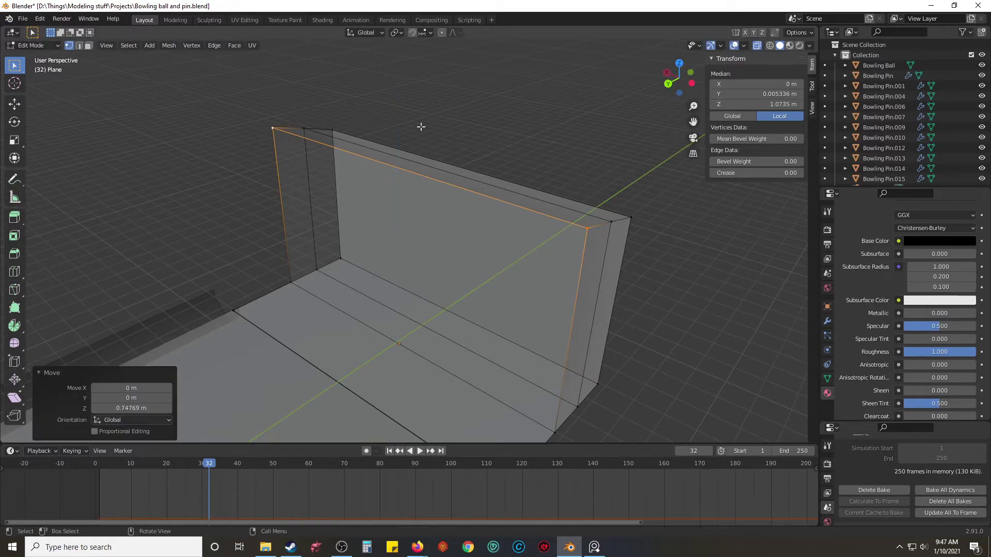
pyautogui.hotkey('alt', 'a')
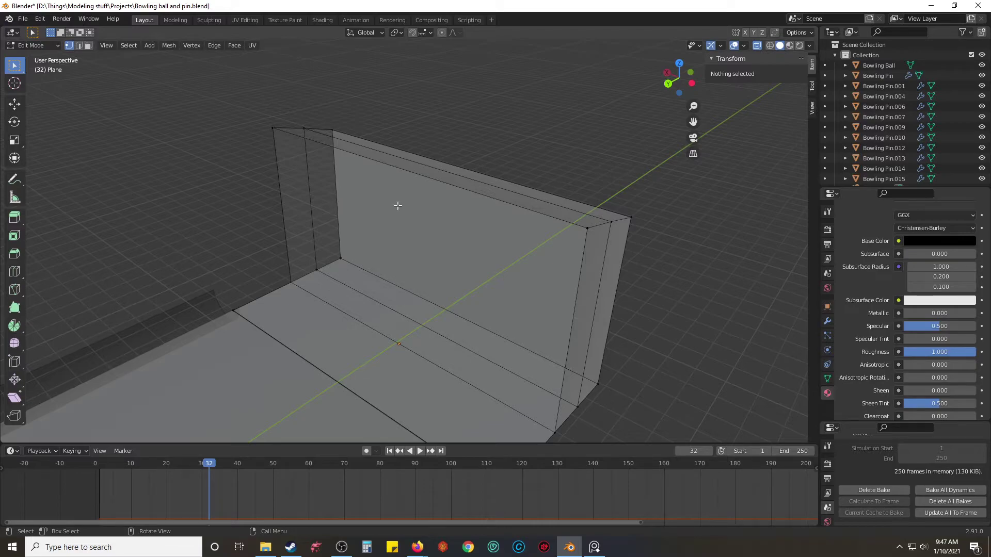
# Step: Select the whole mesh and add one centred horizontal loop cut around the block's back and side walls
pyautogui.hotkey('ctrl', 'r')
pyautogui.press('Escape')
pyautogui.press('a')
pyautogui.hotkey('ctrl', 'r')
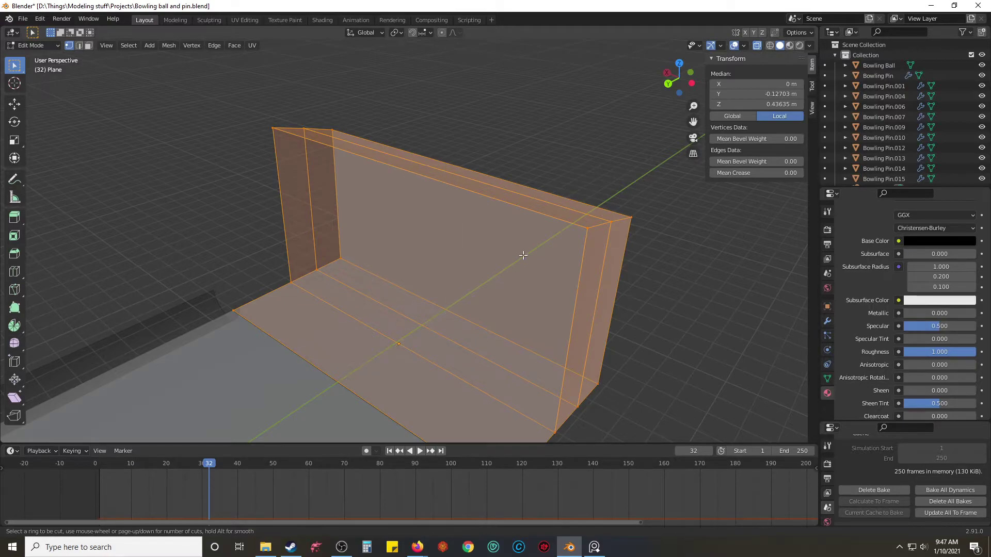
pyautogui.click(560, 292)
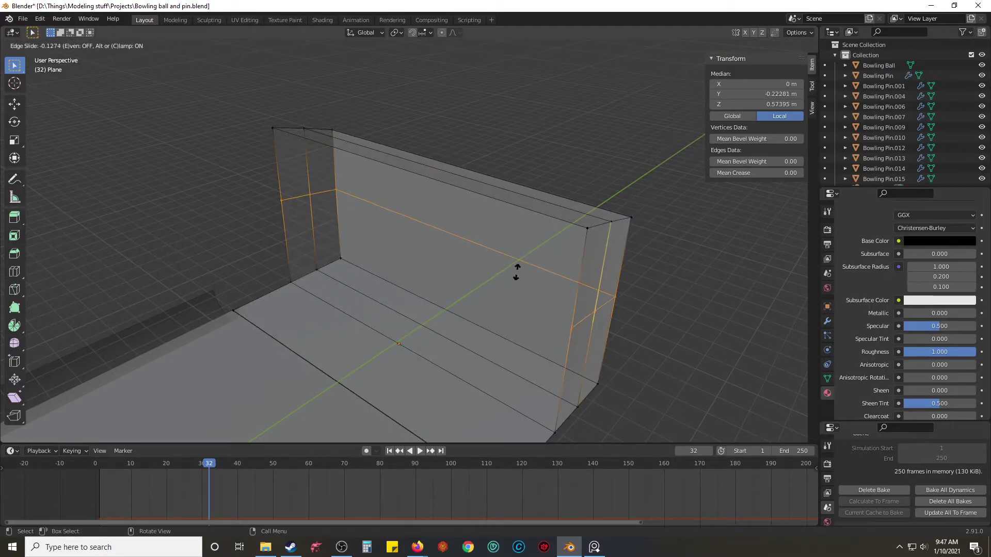
pyautogui.rightClick(430, 298)
pyautogui.click(638, 302)
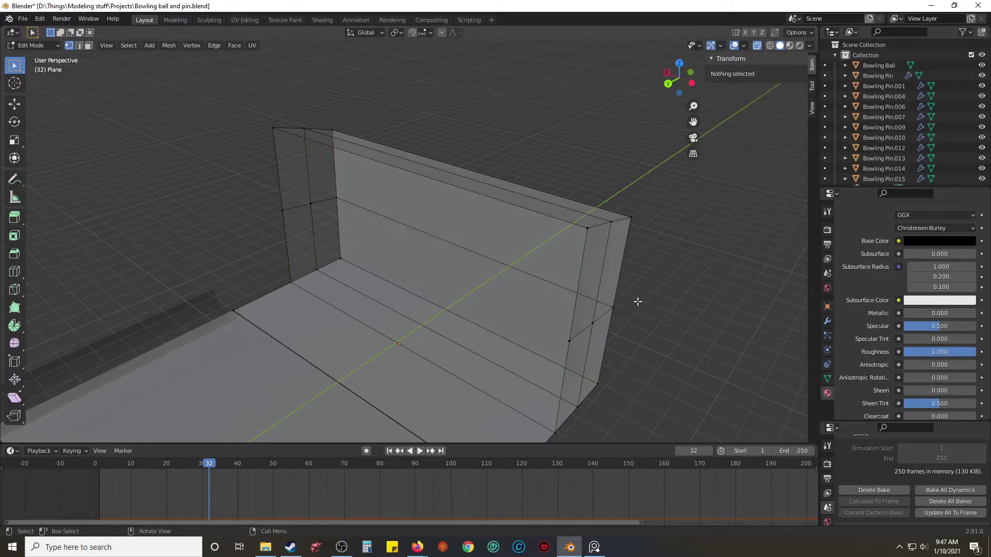
# Step: Try to push the back wall's middle horizontal edge outward by about 0.91 m along the negative Y axis
pyautogui.click(607, 305)
pyautogui.keyDown('shift'); pyautogui.click(339, 197); pyautogui.keyUp('shift')
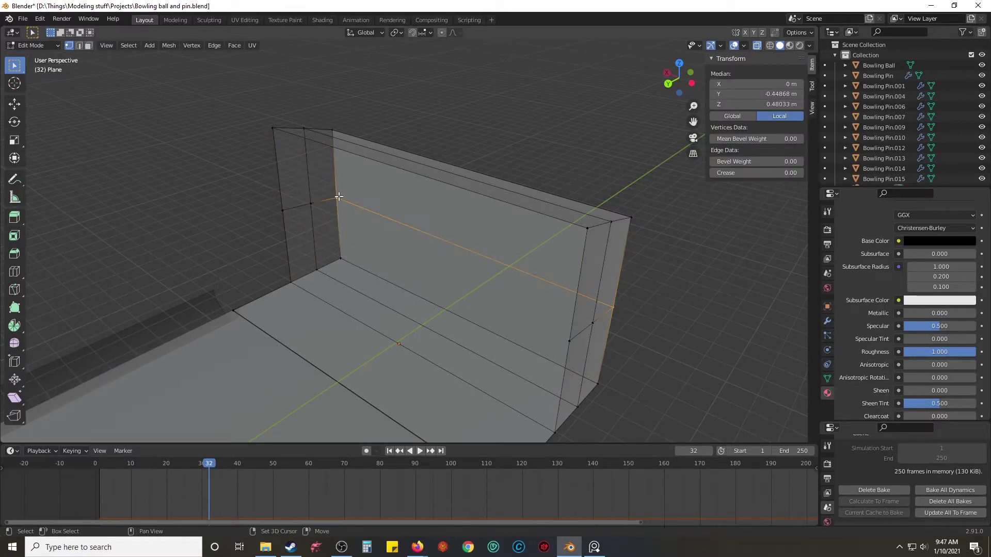
pyautogui.press('g')
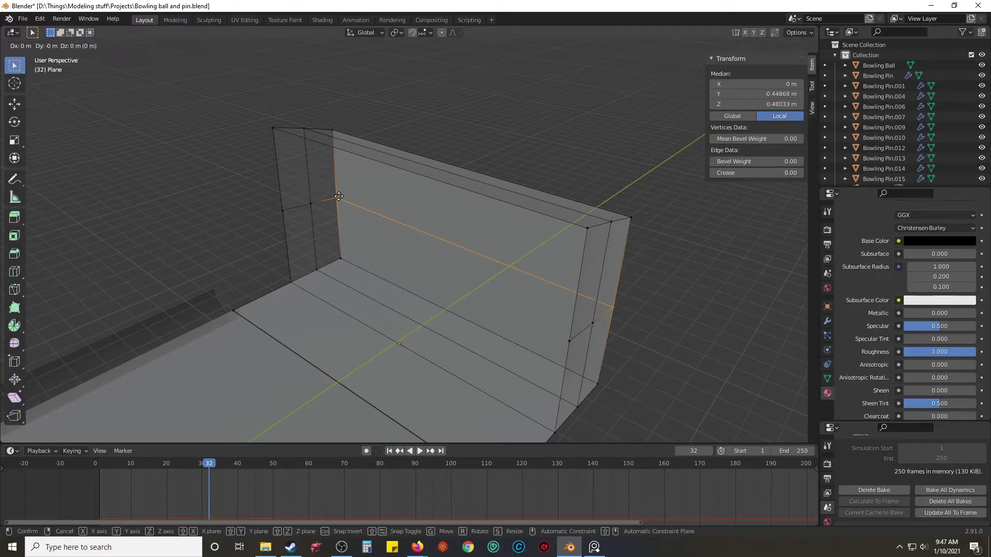
pyautogui.press('y')
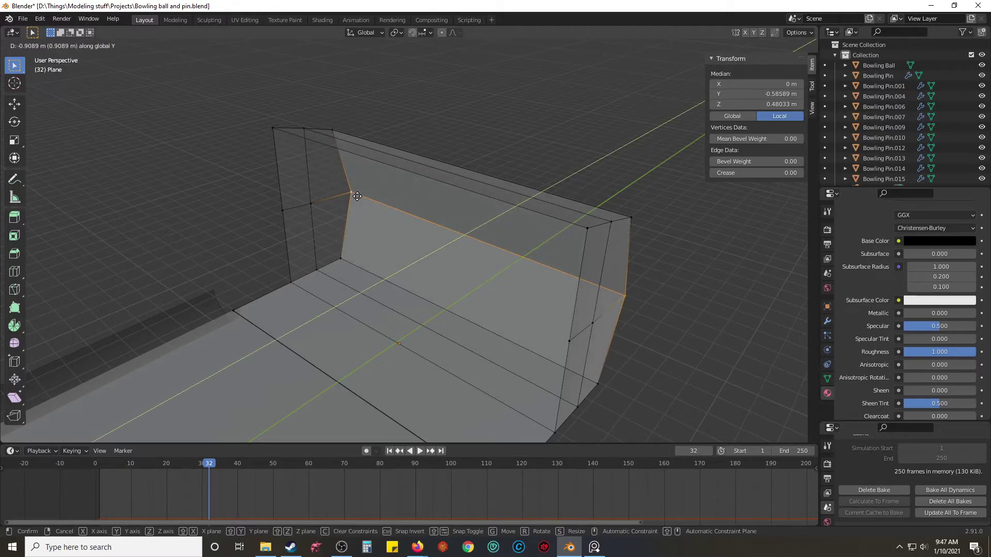
pyautogui.click(357, 196)
pyautogui.hotkey('alt', 'a')
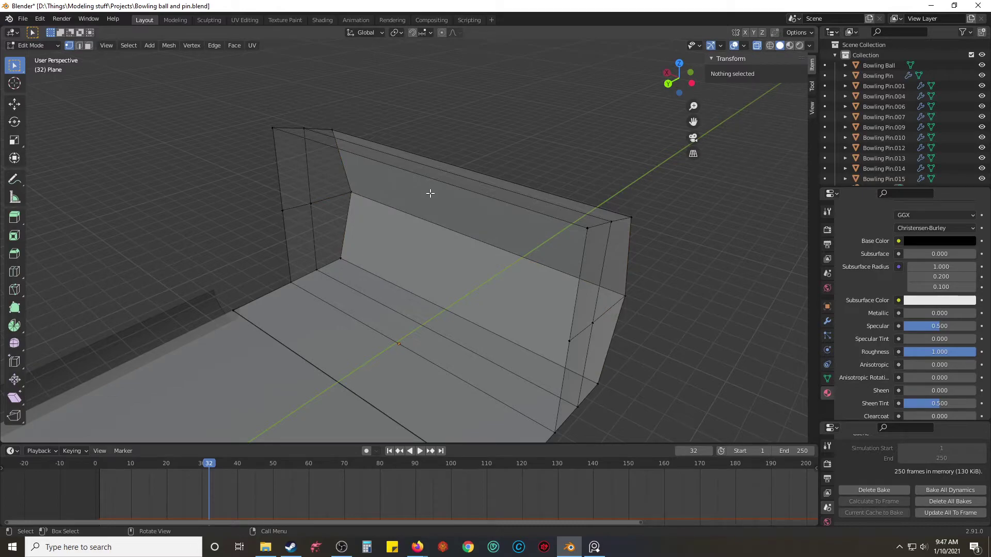
# Step: Undo the middle edge's outward move and the single horizontal loop cut
pyautogui.hotkey('ctrl', 'z')
pyautogui.hotkey('ctrl', 'z')
pyautogui.hotkey('ctrl', 'z')
pyautogui.hotkey('ctrl', 'z')
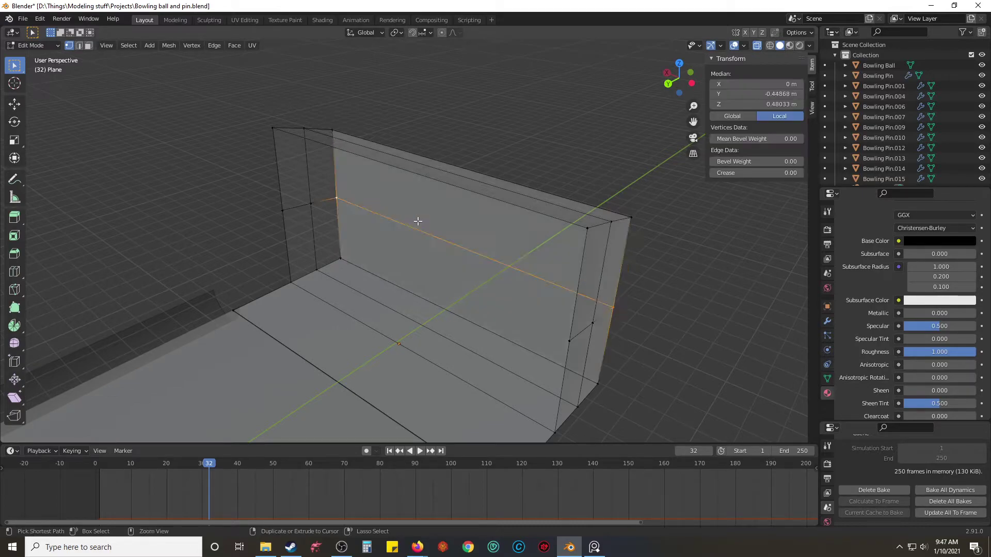
pyautogui.keyDown('alt'); pyautogui.click(418, 221); pyautogui.keyUp('alt')
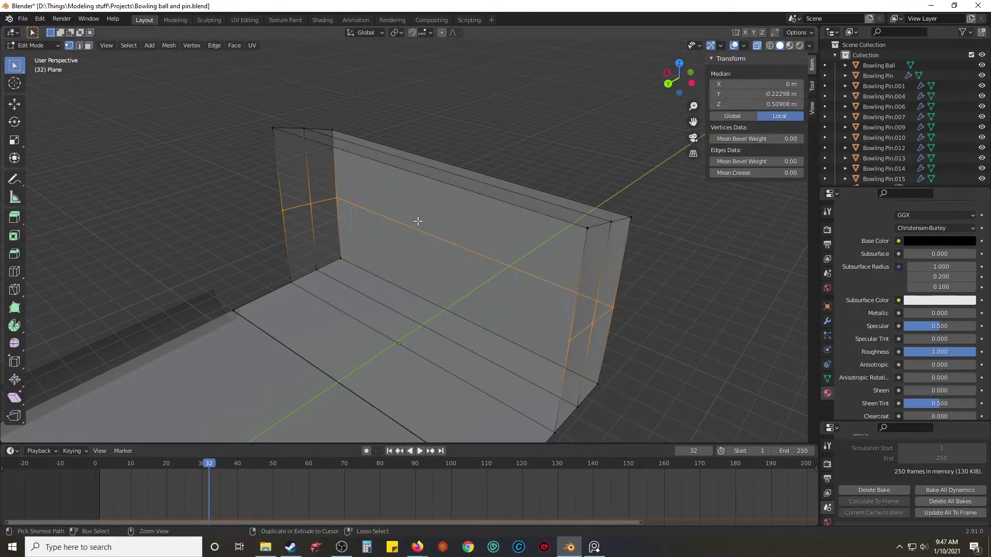
# Step: Add three evenly spaced horizontal loop cuts around the block's back and side walls and deselect everything
pyautogui.press('a')
pyautogui.hotkey('ctrl', 'r')
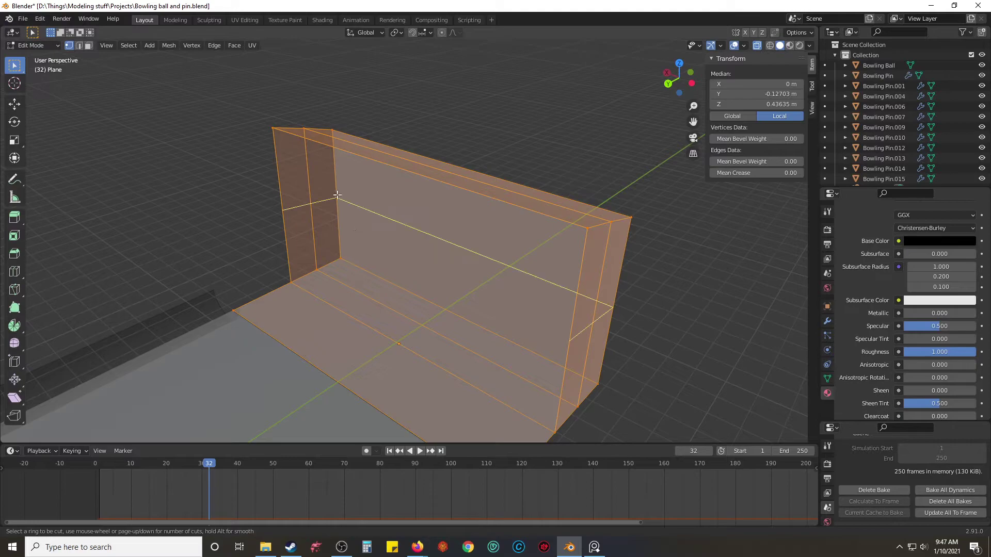
pyautogui.scroll(1, 351, 209)
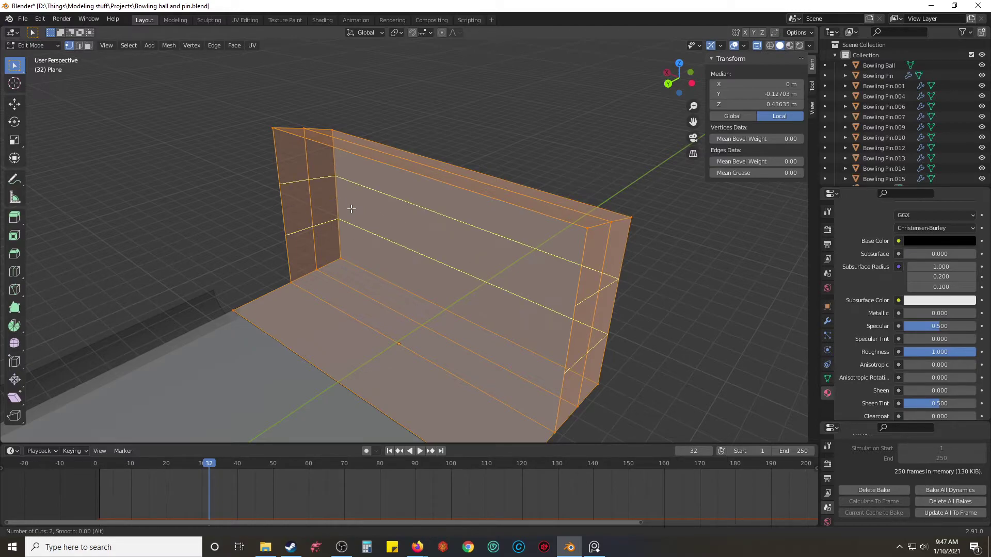
pyautogui.scroll(1, 351, 208)
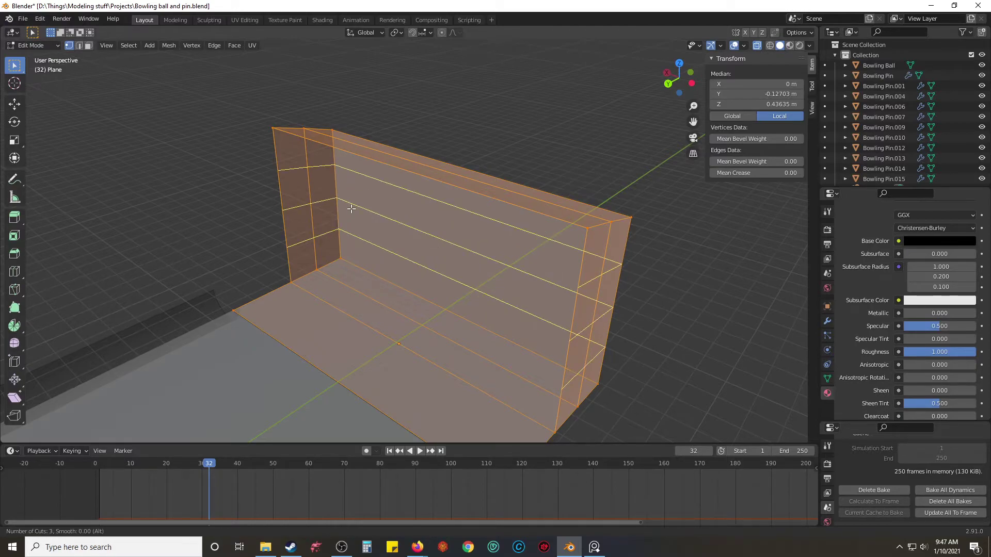
pyautogui.click(351, 209)
pyautogui.rightClick(410, 218)
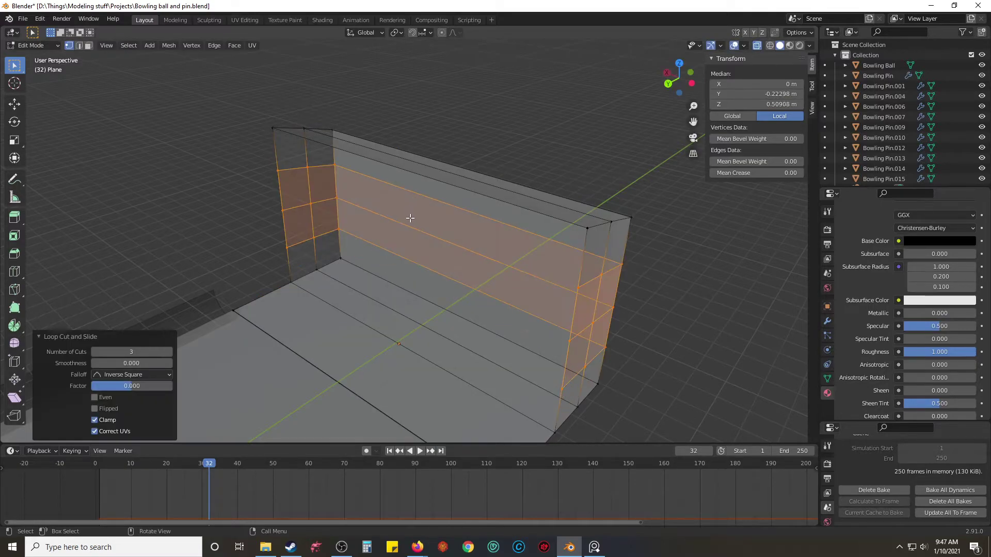
pyautogui.hotkey('alt', 'a')
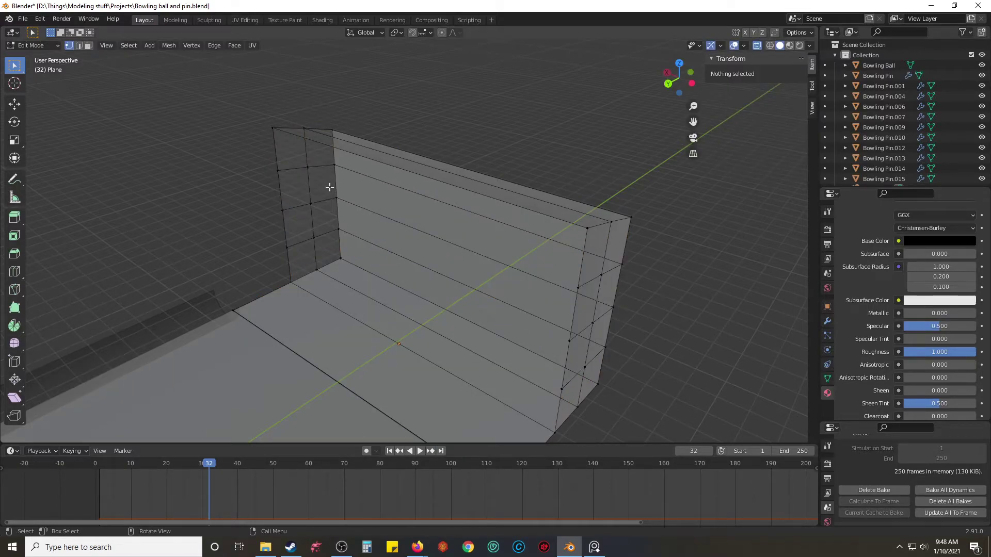
# Step: Enable Proportional Editing and set its falloff to Sphere
pyautogui.click(402, 32)
pyautogui.moveTo(459, 29)
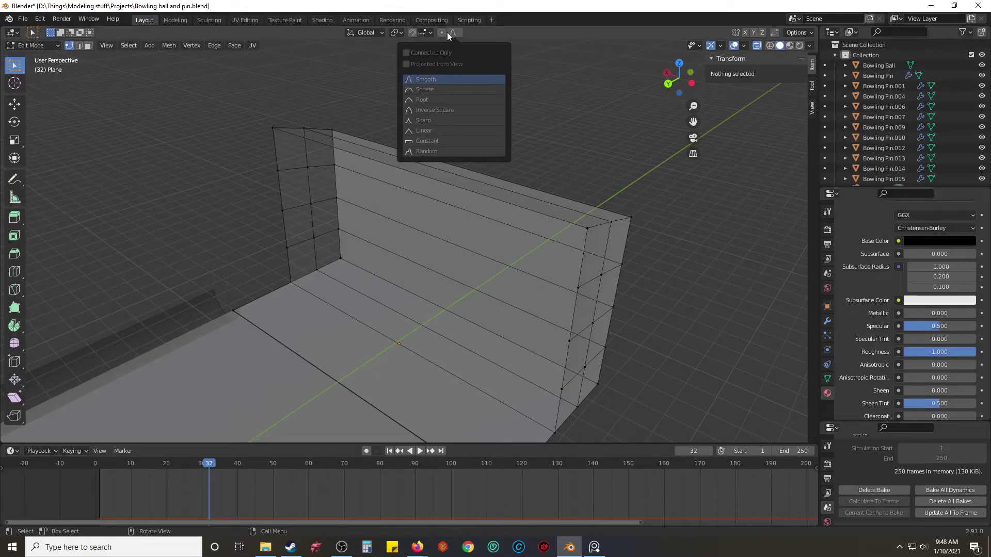
pyautogui.click(447, 32)
pyautogui.click(461, 32)
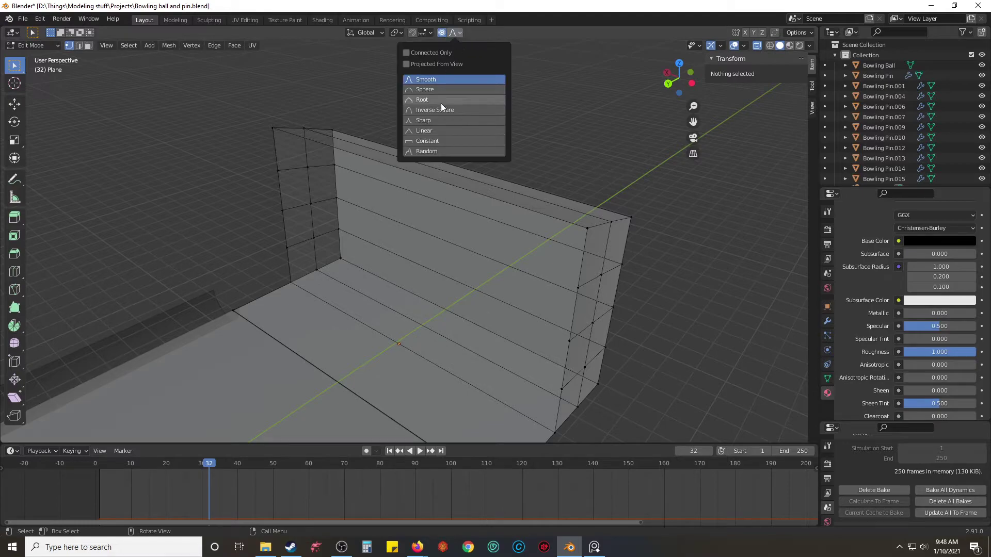
pyautogui.click(451, 88)
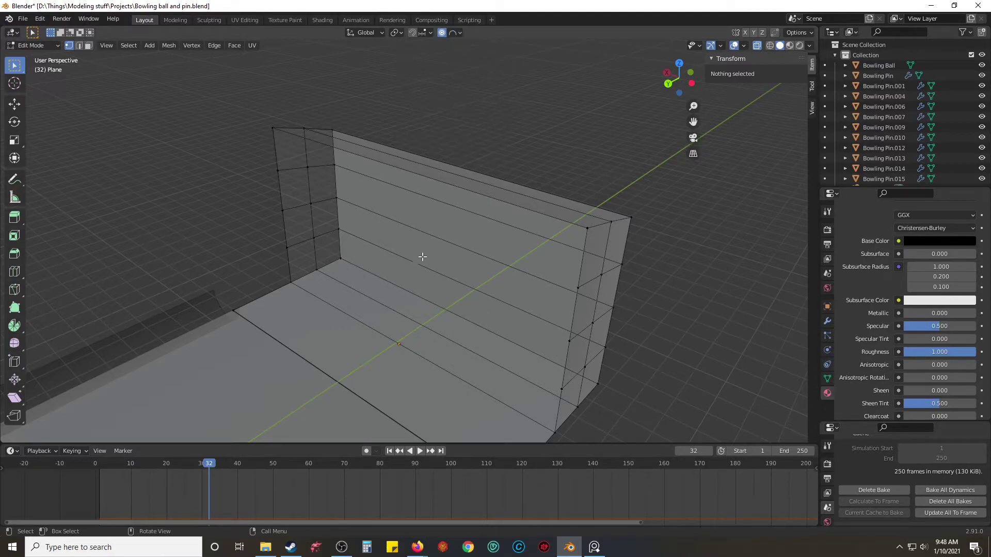
# Step: Move the back wall's middle horizontal edge by about -0.32 m X, -0.55 m Y and 0.37 m Z with a proportional size of about 1.95
pyautogui.click(337, 198)
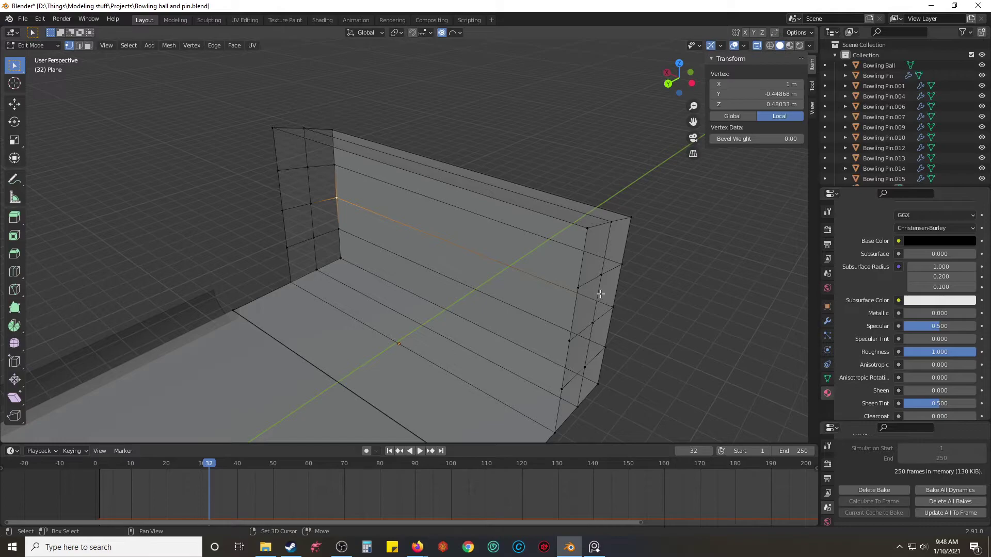
pyautogui.keyDown('alt'); pyautogui.click(611, 311); pyautogui.keyUp('alt')
pyautogui.press('g')
pyautogui.scroll(-6, 630, 306)
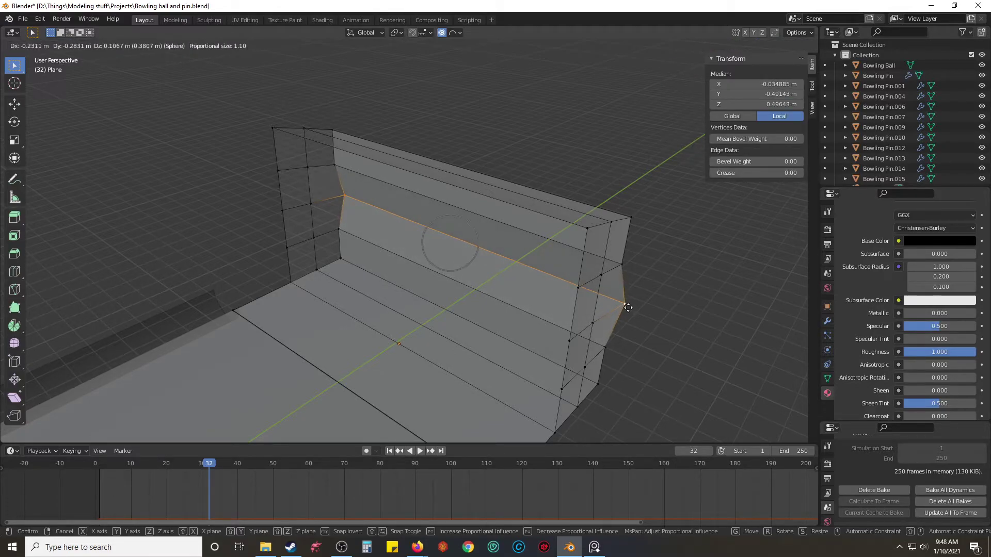
pyautogui.scroll(-2, 628, 307)
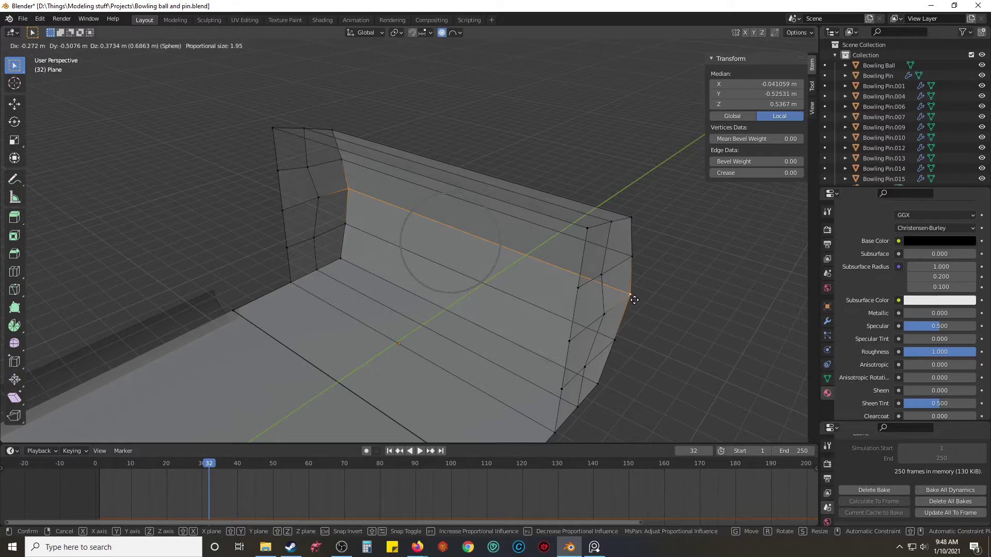
pyautogui.click(632, 300)
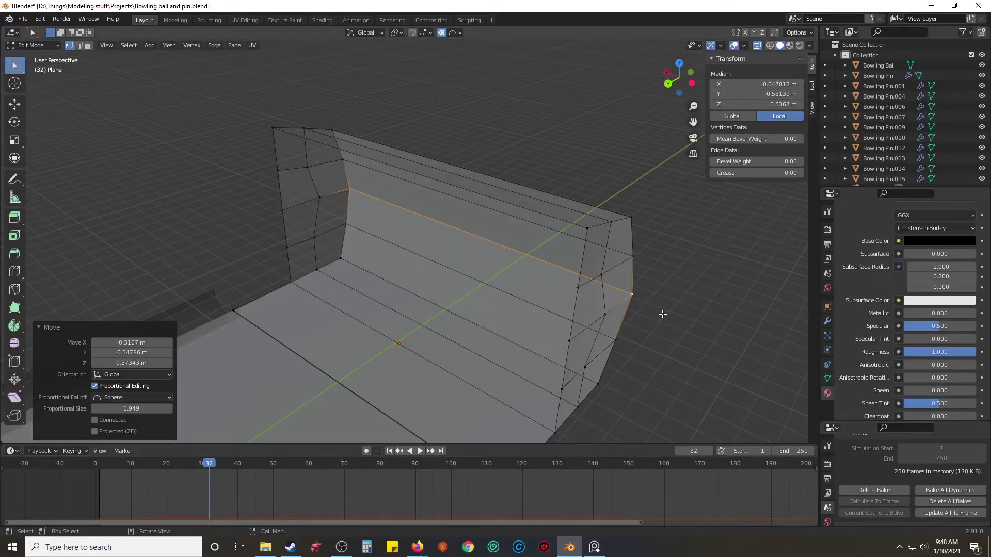
pyautogui.click(668, 313)
# Step: Examine the bulged block from the front in Object Mode with Rendered viewport shading
pyautogui.click(800, 46)
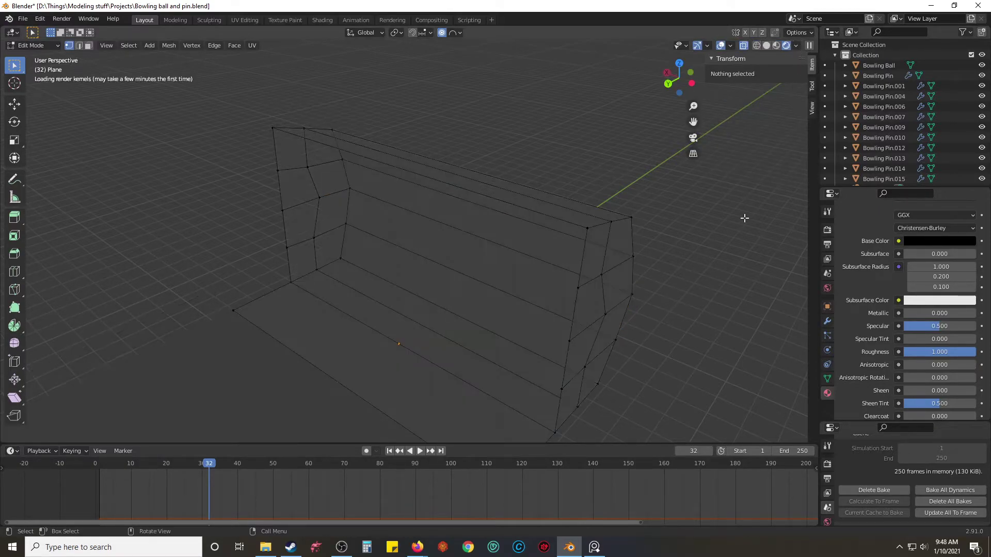
pyautogui.press('Tab')
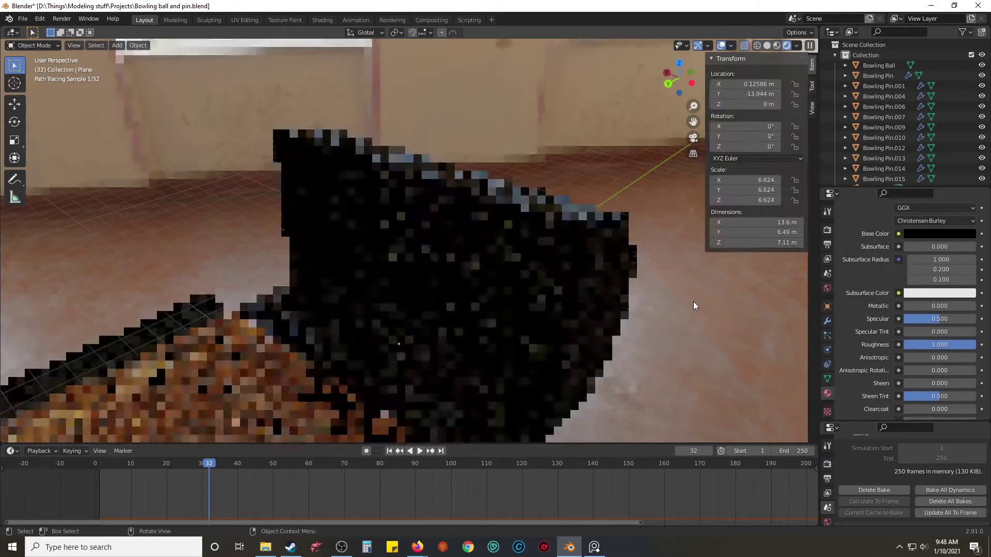
pyautogui.moveTo(690, 312); pyautogui.dragTo(776, 296, button='middle')
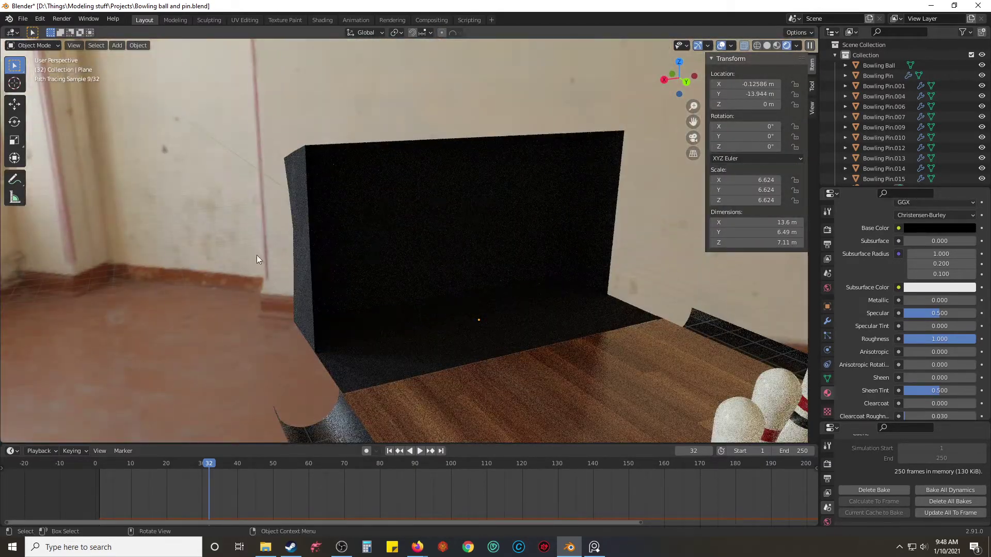
pyautogui.moveTo(219, 251); pyautogui.dragTo(178, 248, button='middle')
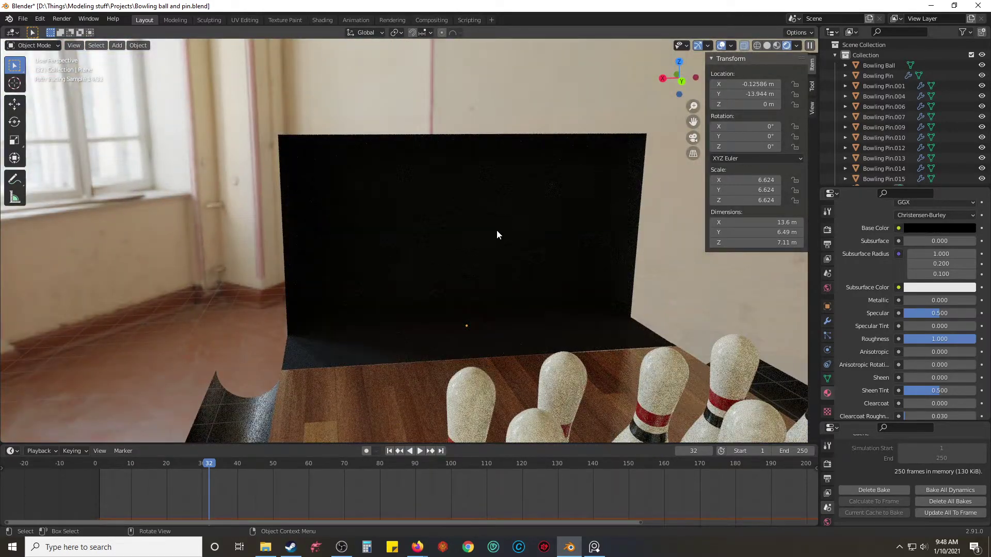
# Step: In Material Preview shading, move the outer side wall's front and centre mid-height vertices about -0.985 m along X, with proportional size about 2.36
pyautogui.click(779, 45)
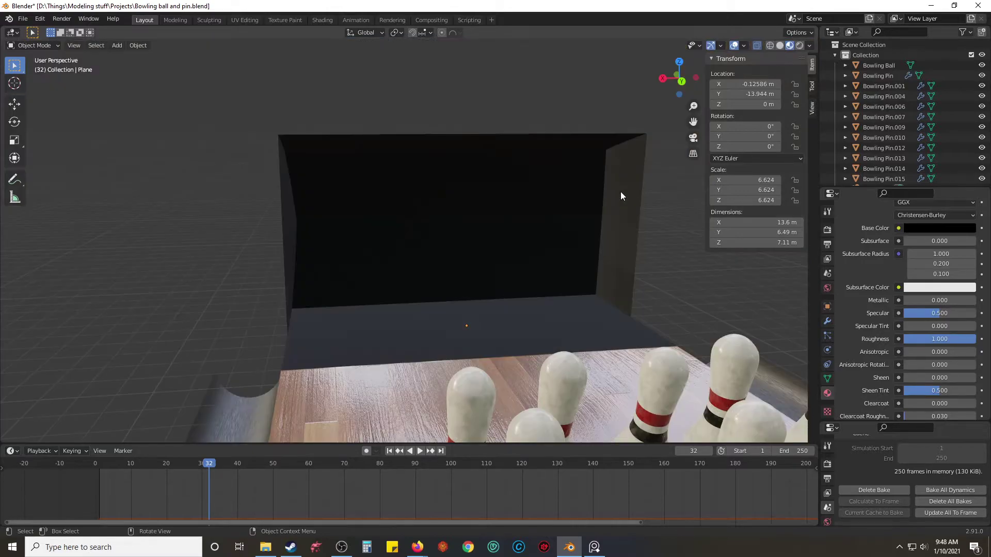
pyautogui.press('Tab')
pyautogui.moveTo(691, 230); pyautogui.dragTo(554, 249, button='middle')
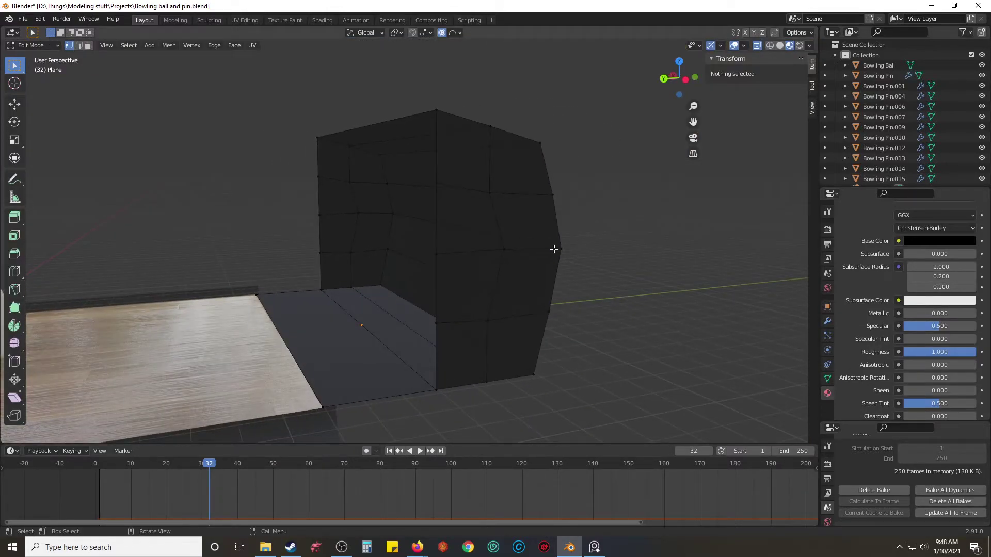
pyautogui.click(503, 248)
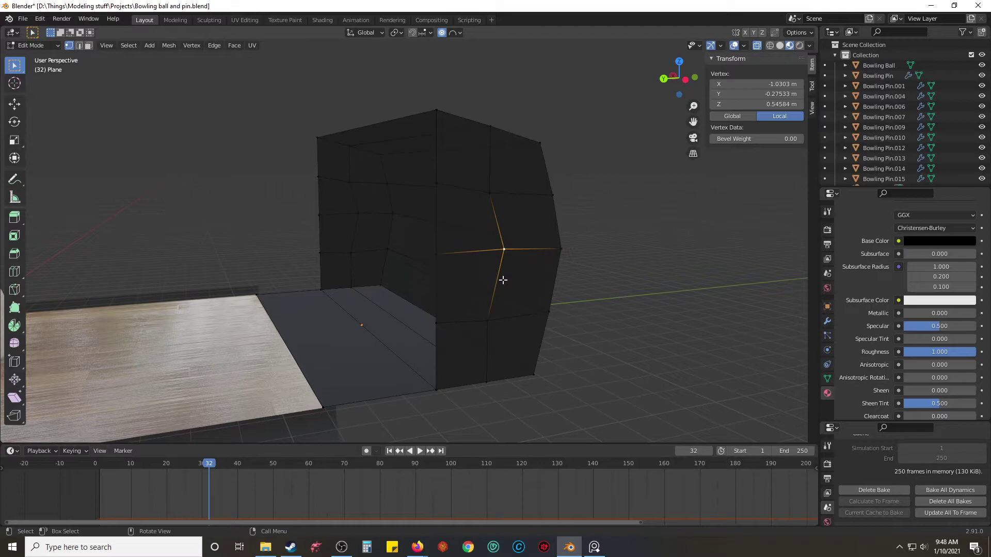
pyautogui.click(439, 256)
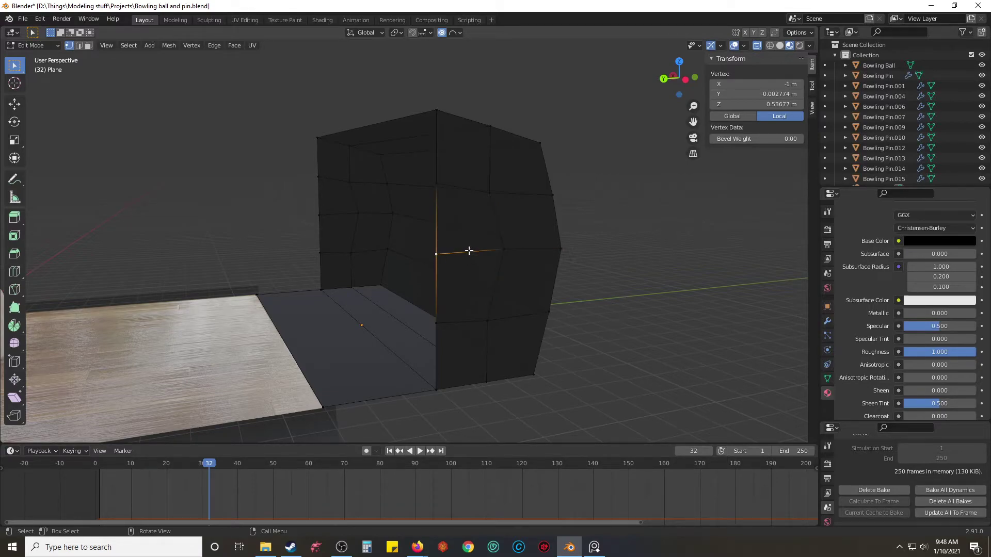
pyautogui.keyDown('shift'); pyautogui.click(506, 249); pyautogui.keyUp('shift')
pyautogui.press('g')
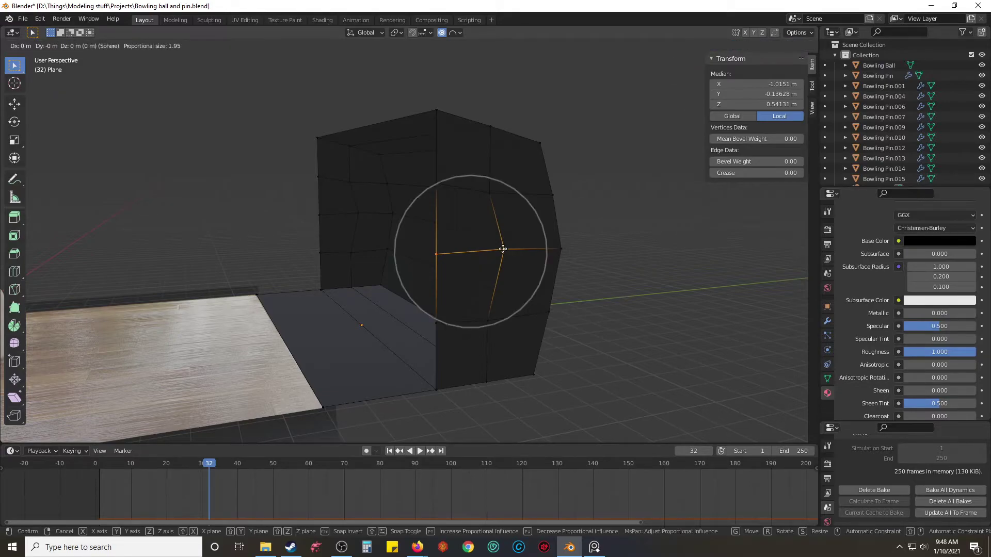
pyautogui.press('x')
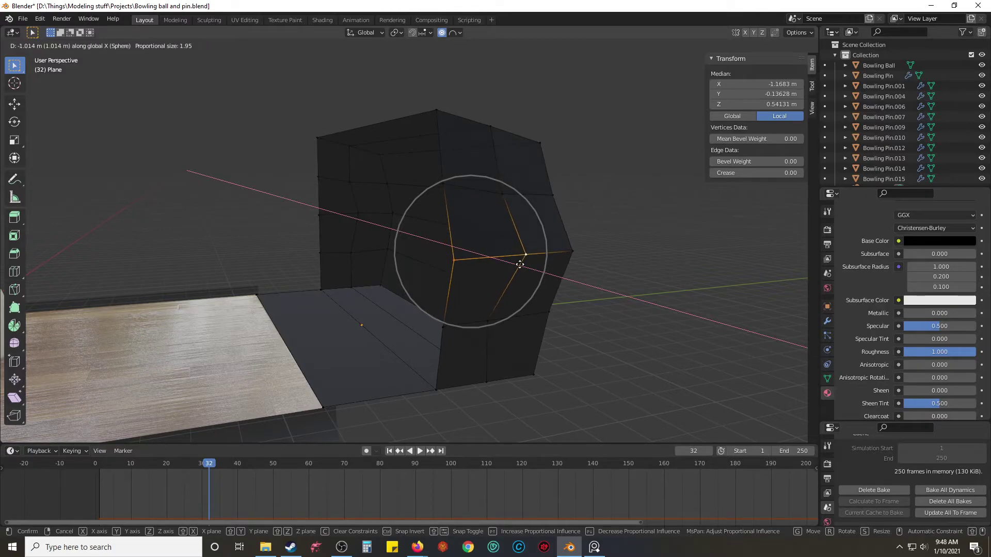
pyautogui.scroll(1, 509, 263)
pyautogui.scroll(-3, 509, 263)
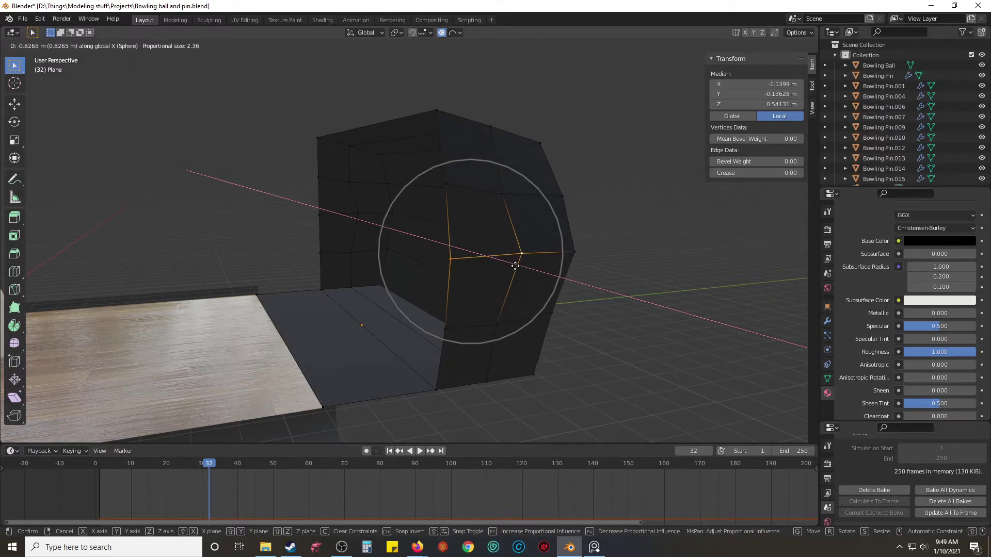
pyautogui.click(519, 267)
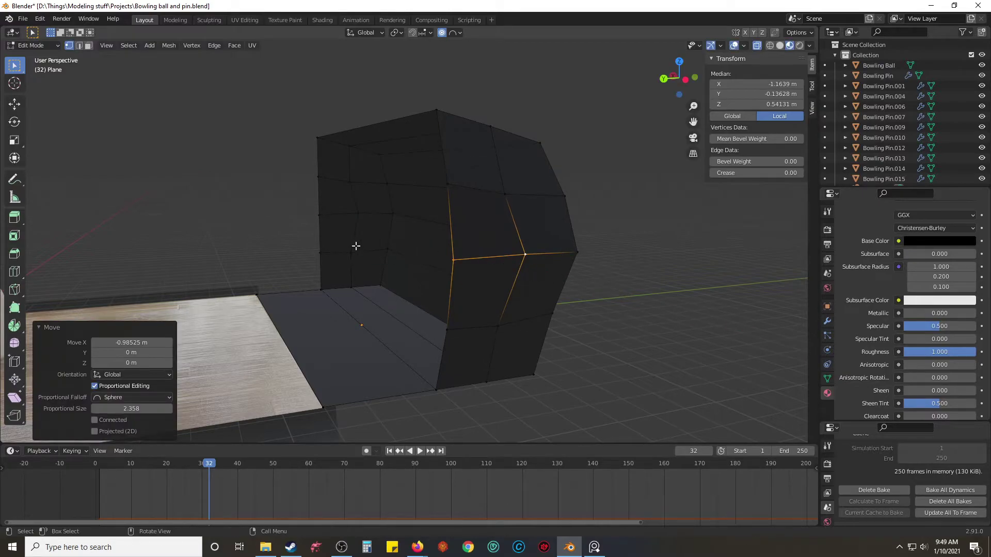
# Step: Move the opposite side wall's front and centre mid-height vertices about 1.64 m along X, with proportional size about 2.36
pyautogui.click(368, 230)
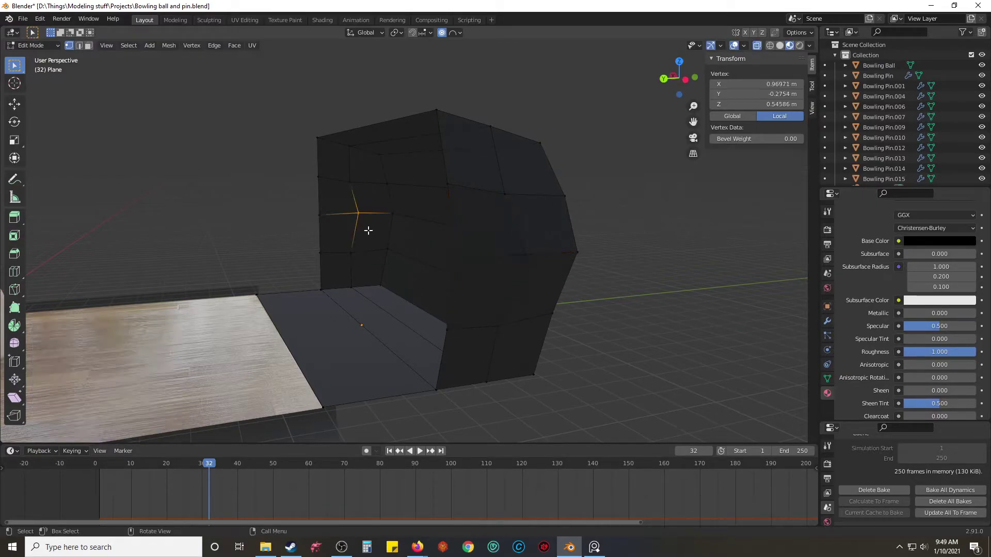
pyautogui.keyDown('shift'); pyautogui.click(316, 213); pyautogui.keyUp('shift')
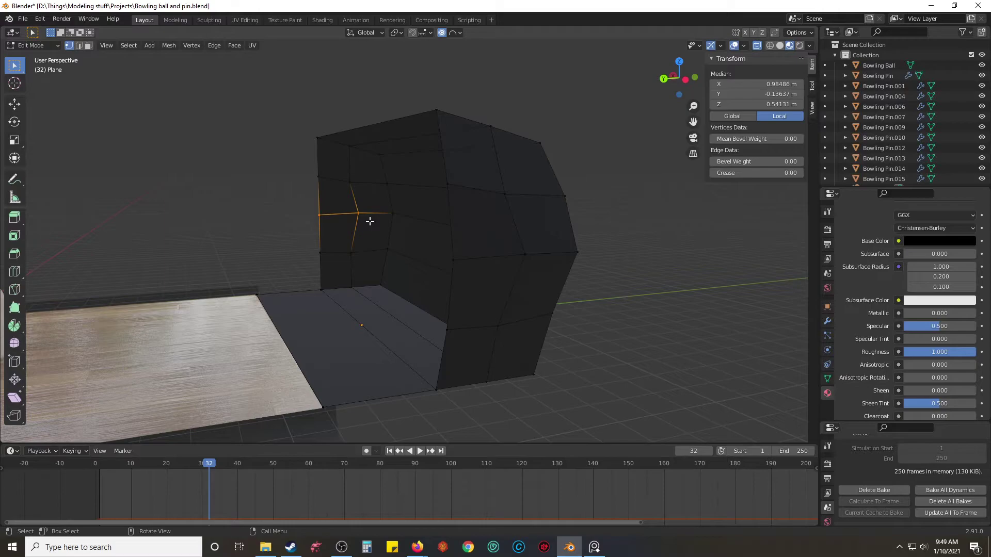
pyautogui.press('g')
pyautogui.press('x')
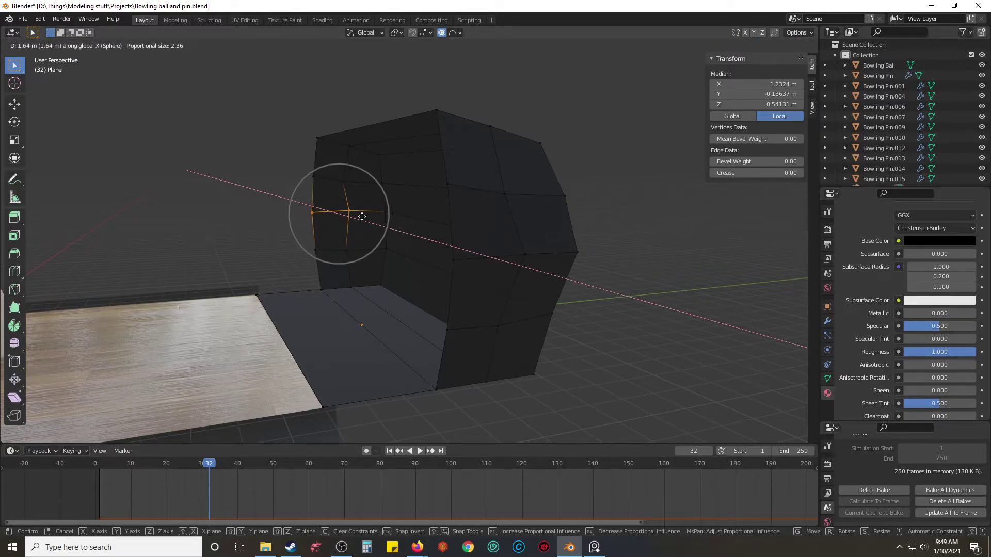
pyautogui.click(360, 216)
pyautogui.hotkey('alt', 'a')
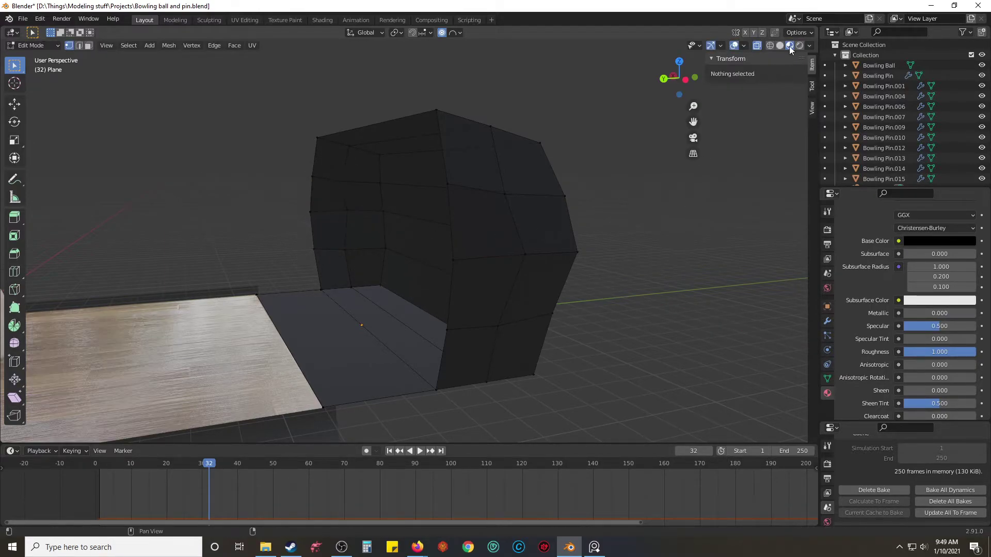
# Step: Examine the widened wall block from the front in Object Mode with Rendered viewport shading
pyautogui.hotkey('shift', 'z')
pyautogui.hotkey('shift', 'z')
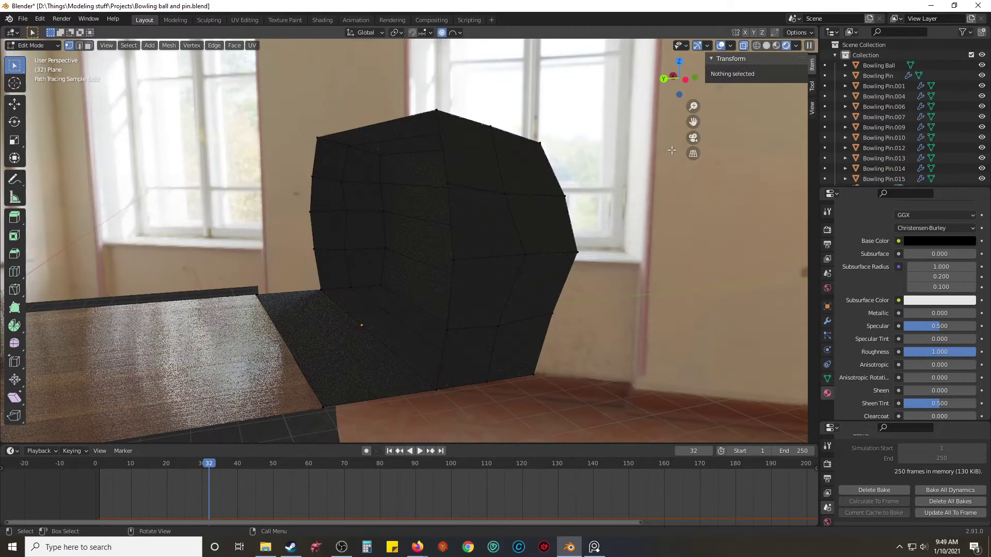
pyautogui.press('Tab')
pyautogui.moveTo(639, 210); pyautogui.dragTo(718, 223, button='middle')
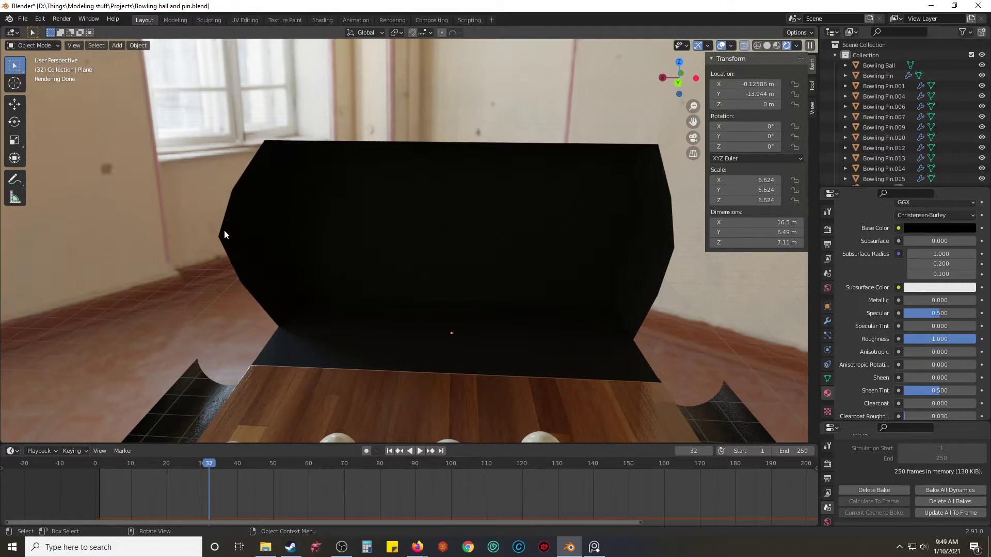
# Step: Undo the last side wall move and shift the same mid-height vertices about 0.70 m along X, with proportional size about 2.14
pyautogui.press('Tab')
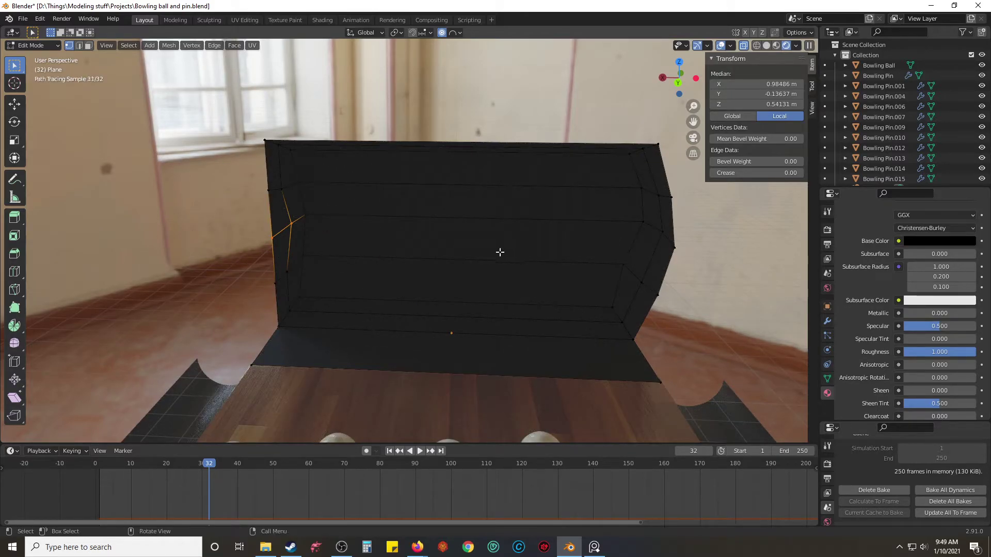
pyautogui.moveTo(350, 235)
pyautogui.mouseDown(button='middle')
pyautogui.moveTo(400, 223)
pyautogui.moveTo(407, 256)
pyautogui.moveTo(410, 235)
pyautogui.mouseUp(button='middle')
pyautogui.press('g')
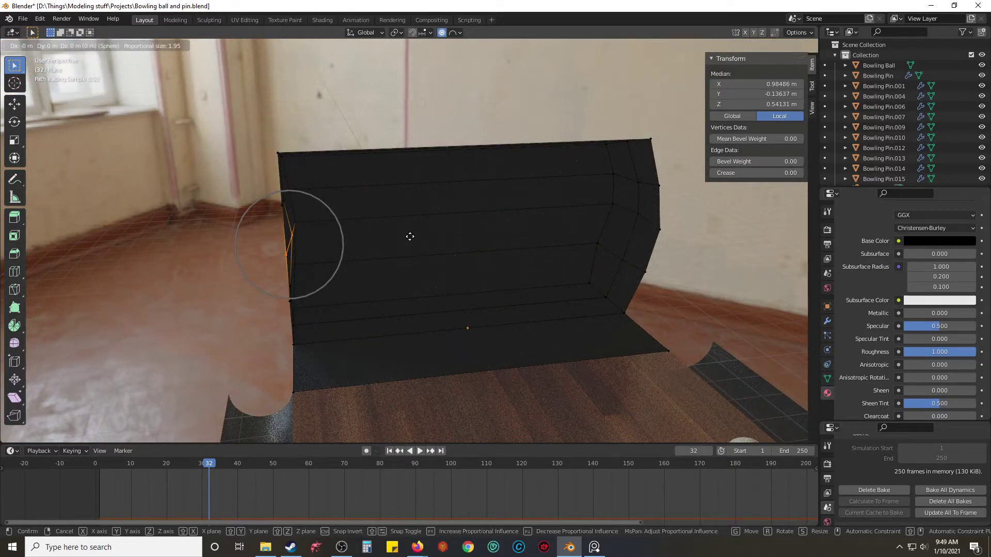
pyautogui.press('x')
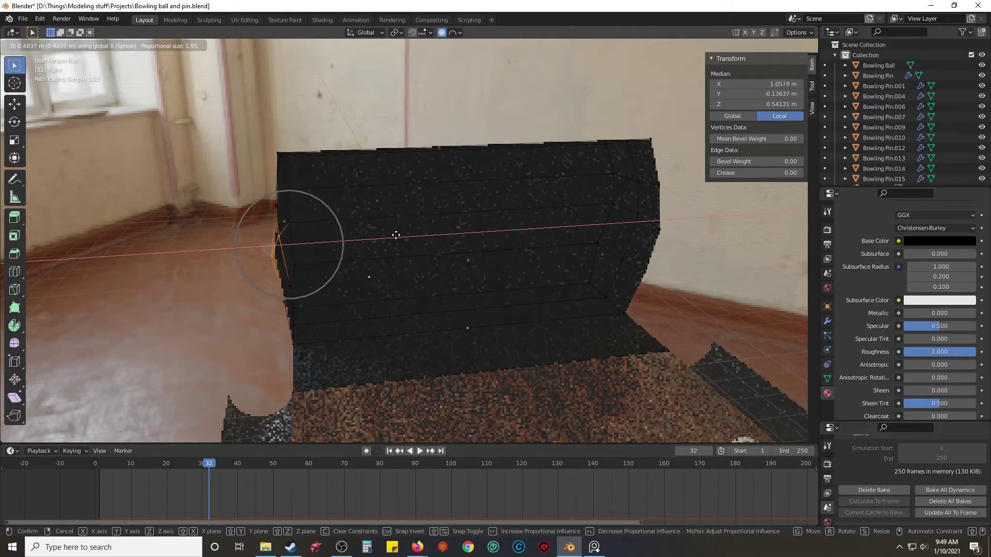
pyautogui.scroll(-1, 390, 237)
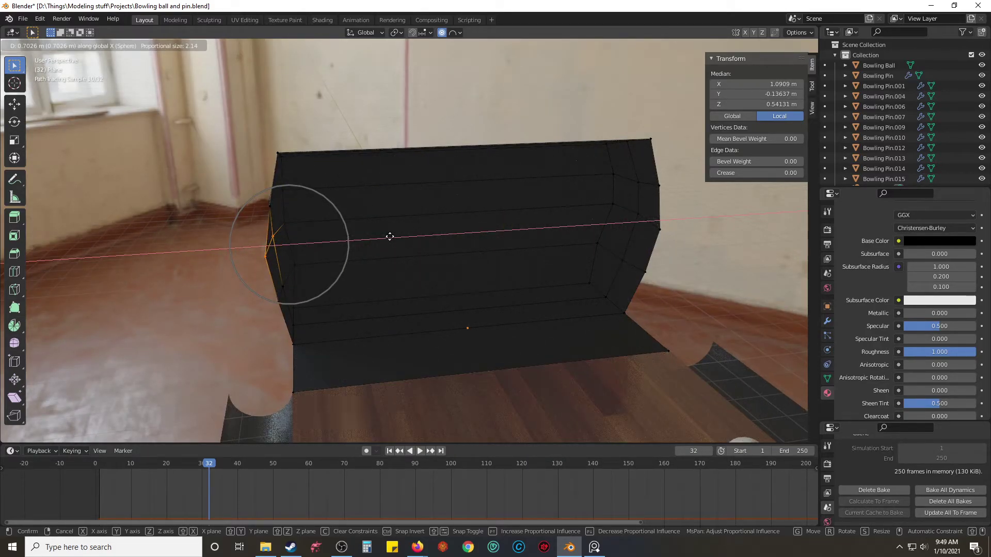
pyautogui.click(390, 237)
pyautogui.hotkey('alt', 'a')
# Step: Examine the reshaped wall block in Object Mode from the front, close up, from the side and together with the lane
pyautogui.moveTo(738, 236); pyautogui.dragTo(687, 212, button='middle')
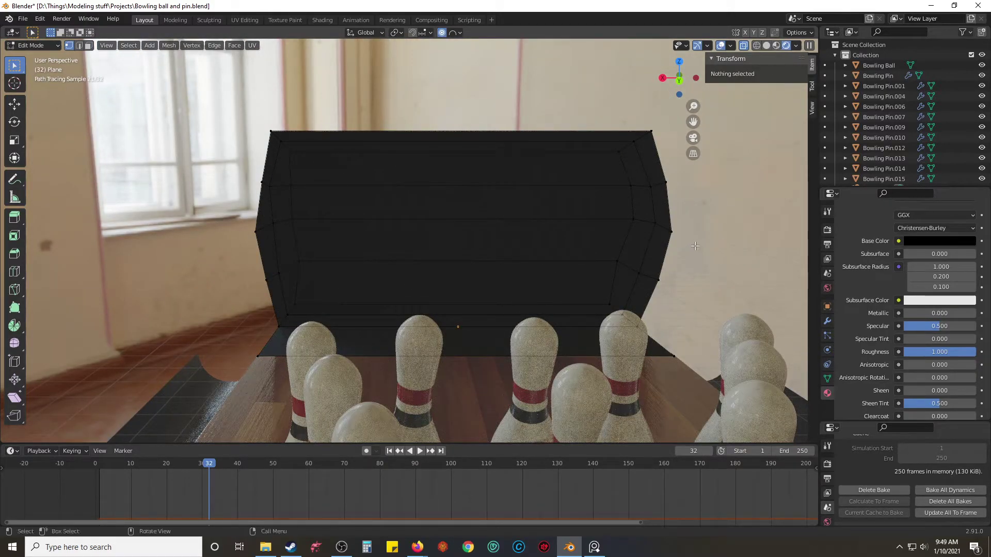
pyautogui.press('Tab')
pyautogui.rightClick(512, 219)
pyautogui.click(538, 211)
pyautogui.rightClick(540, 212)
pyautogui.click(534, 202)
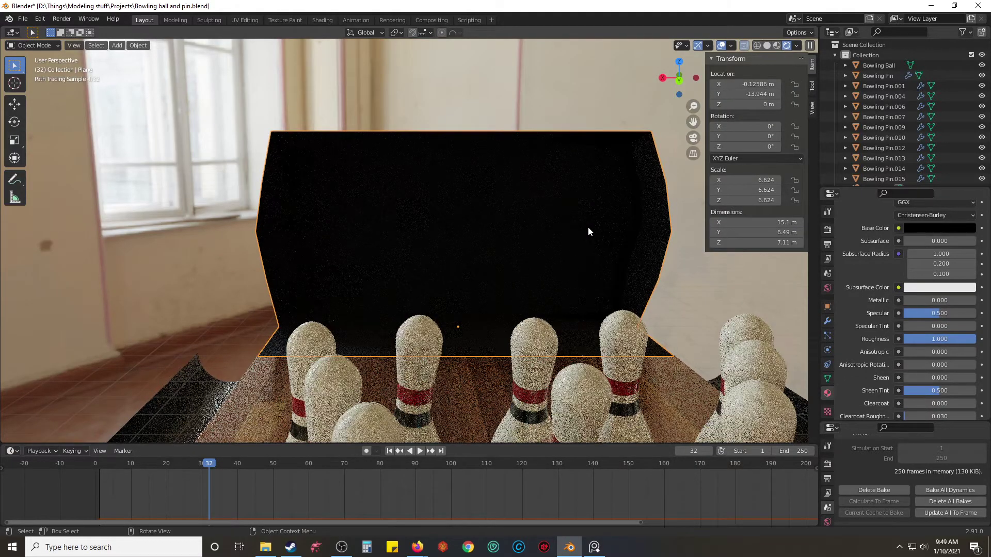
pyautogui.moveTo(658, 256); pyautogui.dragTo(707, 346, button='middle')
pyautogui.scroll(5, 700, 320)
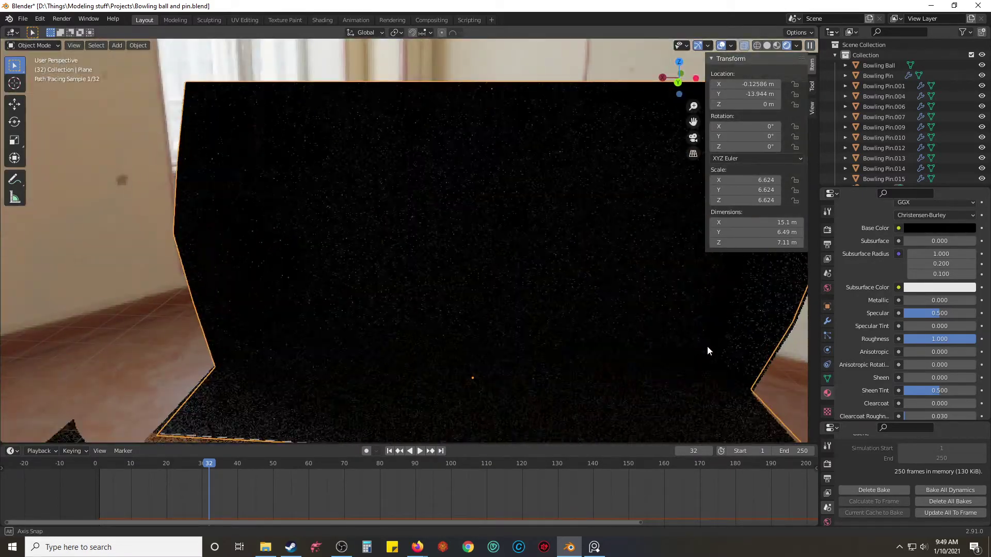
pyautogui.scroll(-4, 673, 321)
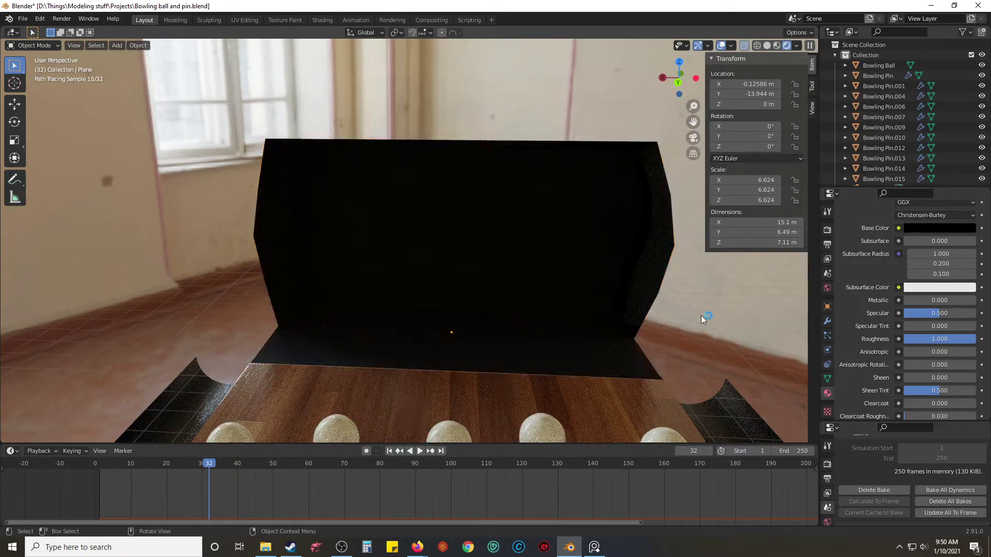
pyautogui.moveTo(701, 318); pyautogui.dragTo(656, 338, button='middle')
pyautogui.scroll(-5, 655, 339)
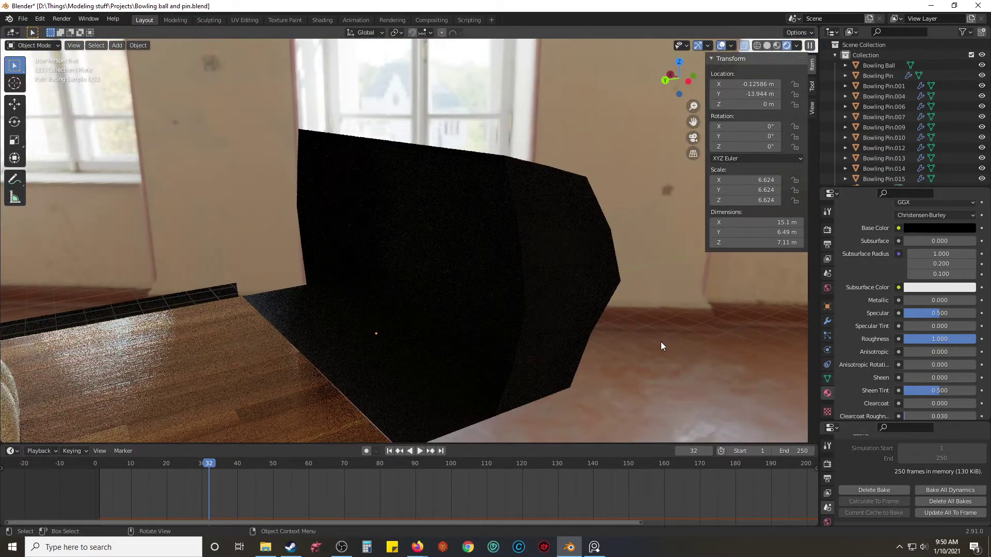
pyautogui.moveTo(493, 325)
pyautogui.mouseDown(button='middle')
pyautogui.moveTo(547, 337)
pyautogui.moveTo(478, 309)
pyautogui.mouseUp(button='middle')
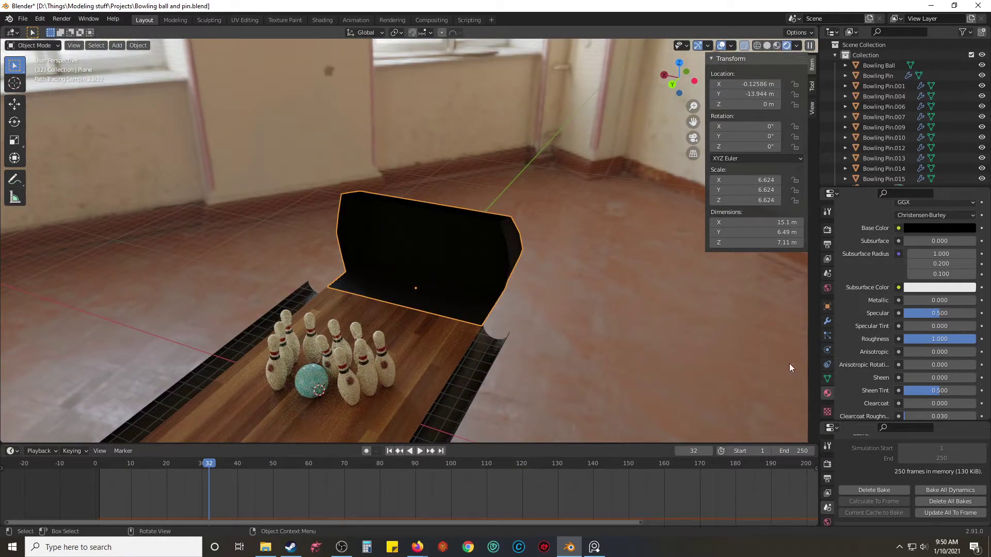
# Step: With the physics properties shown, return to frame 1 and hide the stray bowling pin beside the lane
pyautogui.click(828, 364)
pyautogui.click(825, 350)
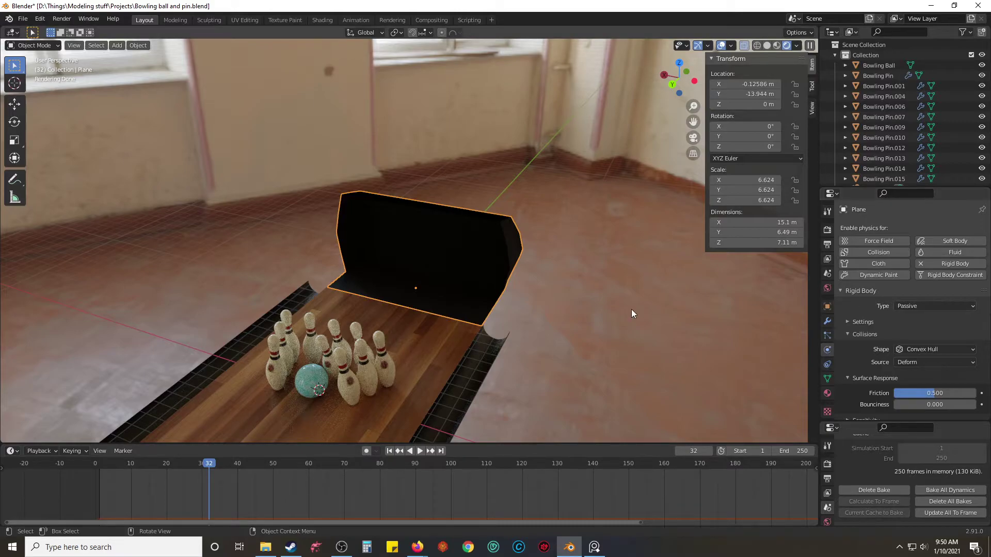
pyautogui.moveTo(631, 308); pyautogui.dragTo(580, 303, button='middle')
pyautogui.hotkey('shift', 'Left')
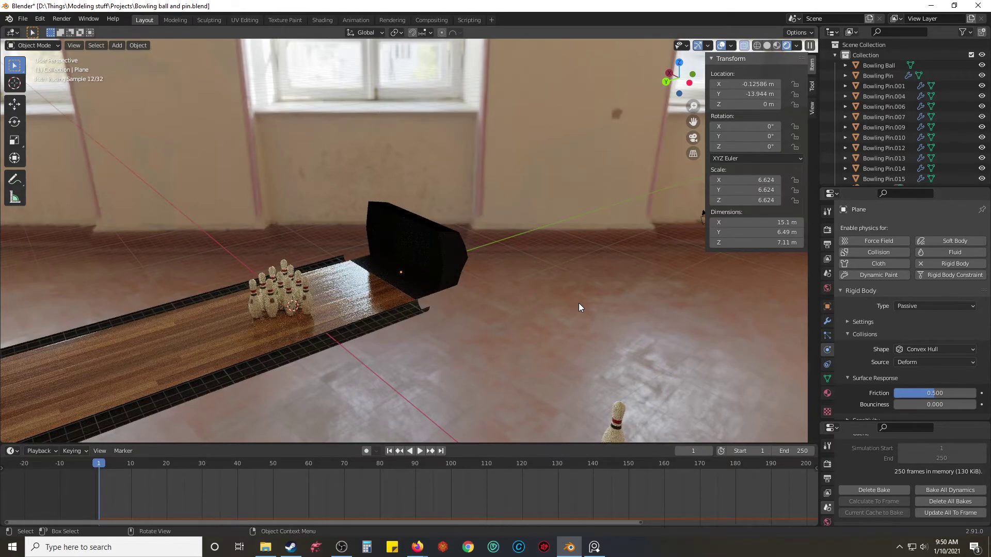
pyautogui.click(615, 419)
pyautogui.press('h')
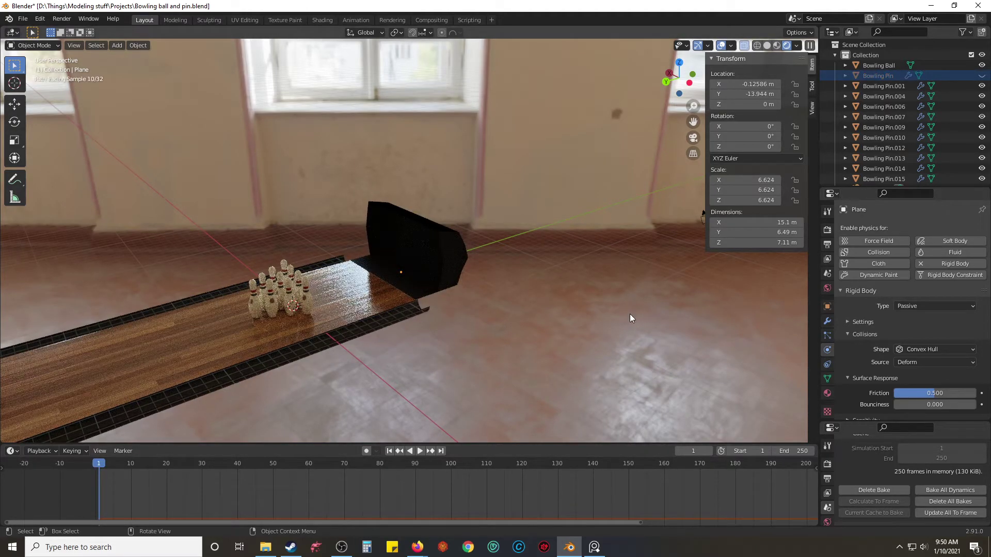
# Step: Examine the bowling ball's start position and the whole lane, framing the ball and the lane floor in turn
pyautogui.moveTo(536, 310); pyautogui.dragTo(515, 296, button='middle')
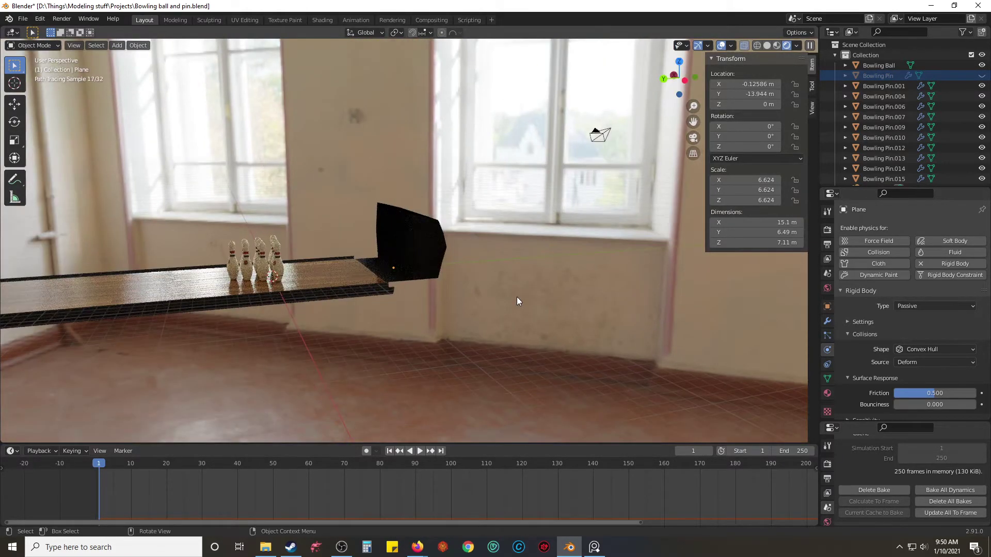
pyautogui.scroll(-5, 516, 297)
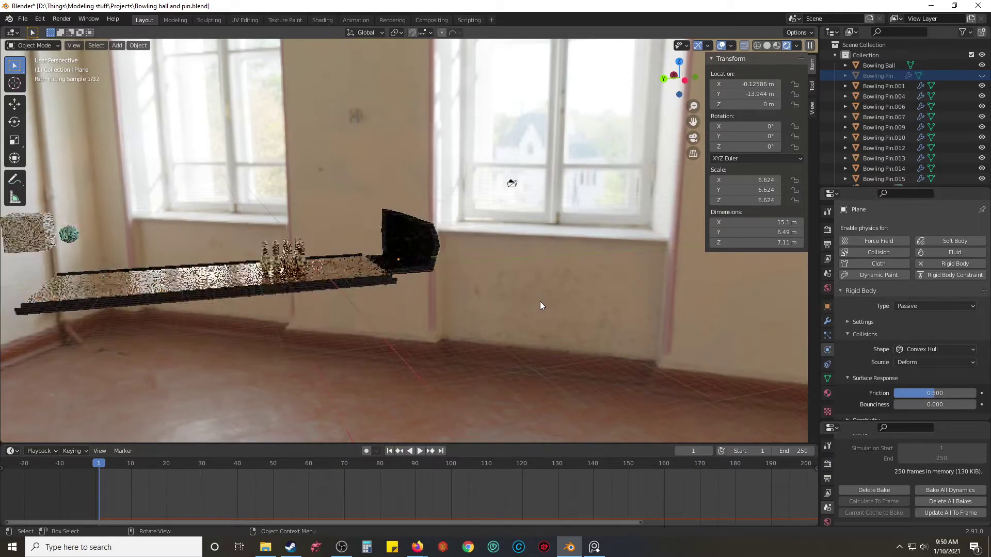
pyautogui.click(136, 237)
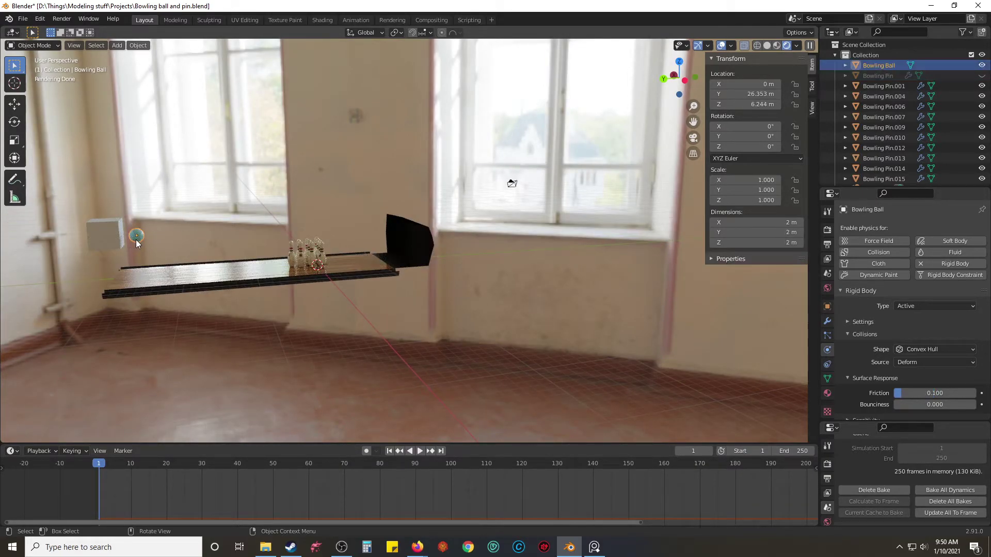
pyautogui.press('KP_Decimal')
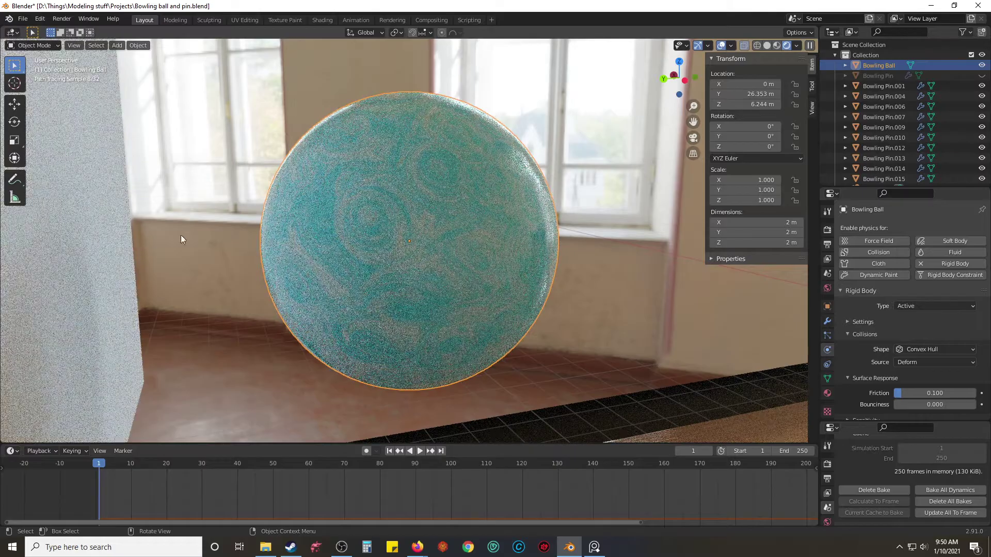
pyautogui.scroll(-8, 363, 197)
pyautogui.moveTo(469, 208)
pyautogui.mouseDown(button='middle')
pyautogui.moveTo(478, 209)
pyautogui.moveTo(447, 203)
pyautogui.moveTo(481, 210)
pyautogui.mouseUp(button='middle')
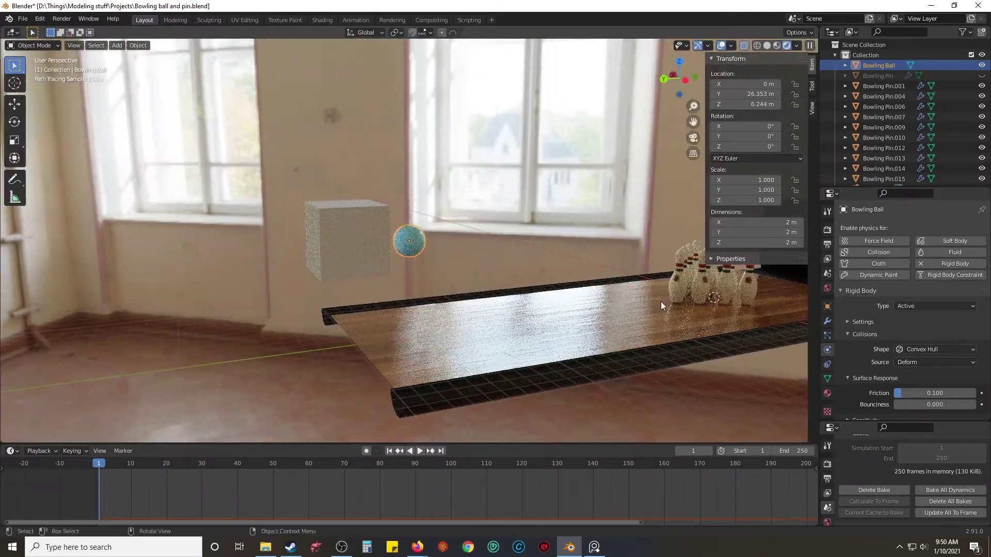
pyautogui.click(618, 308)
pyautogui.press('KP_Decimal')
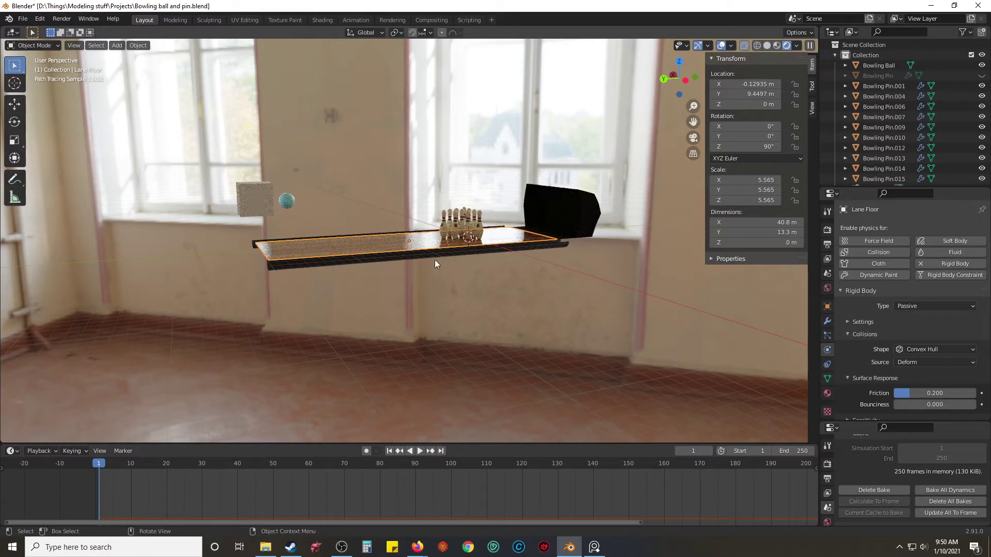
pyautogui.scroll(4, 431, 258)
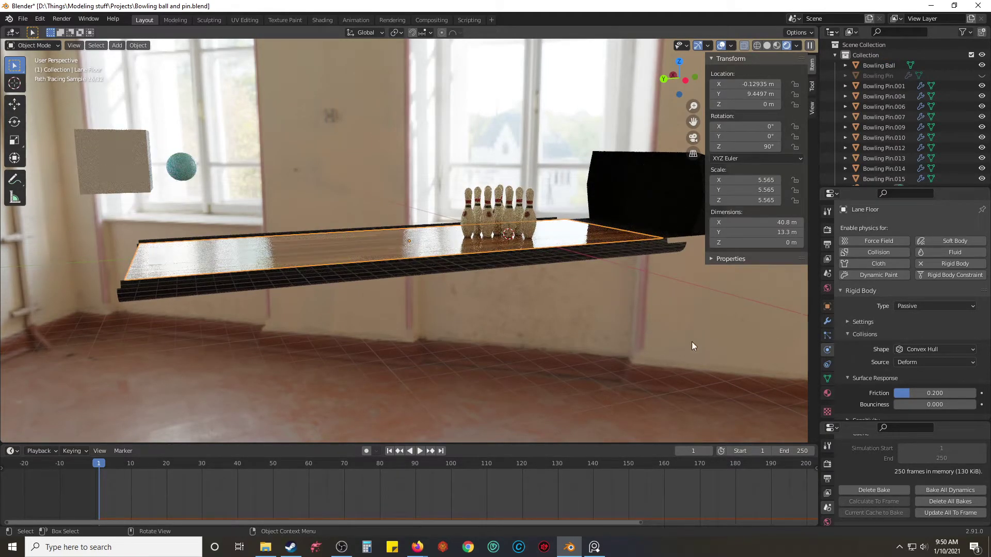
# Step: With the sidebar hidden and Material Preview shading on, delete all bakes and bake the rigid body simulation for frames 1 to 250
pyautogui.press('n')
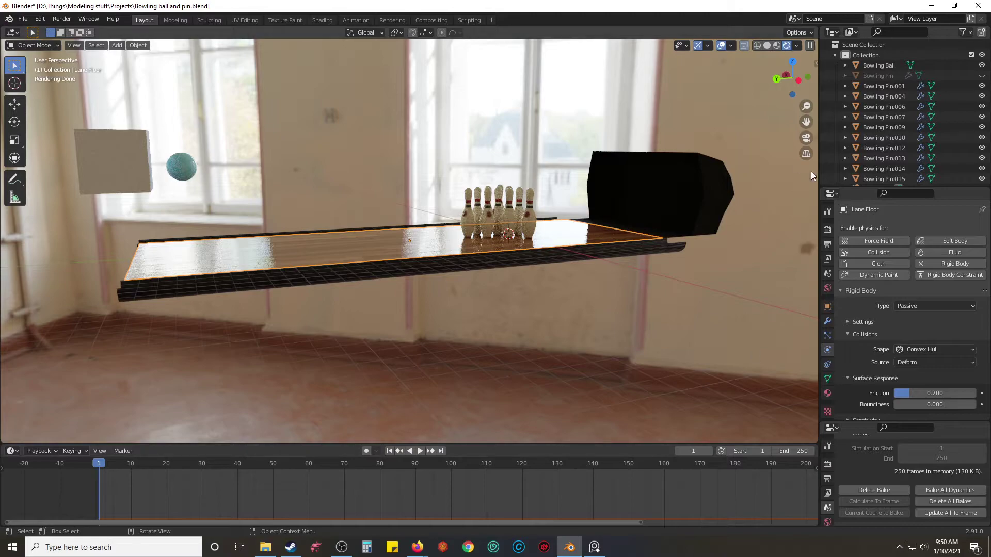
pyautogui.click(777, 45)
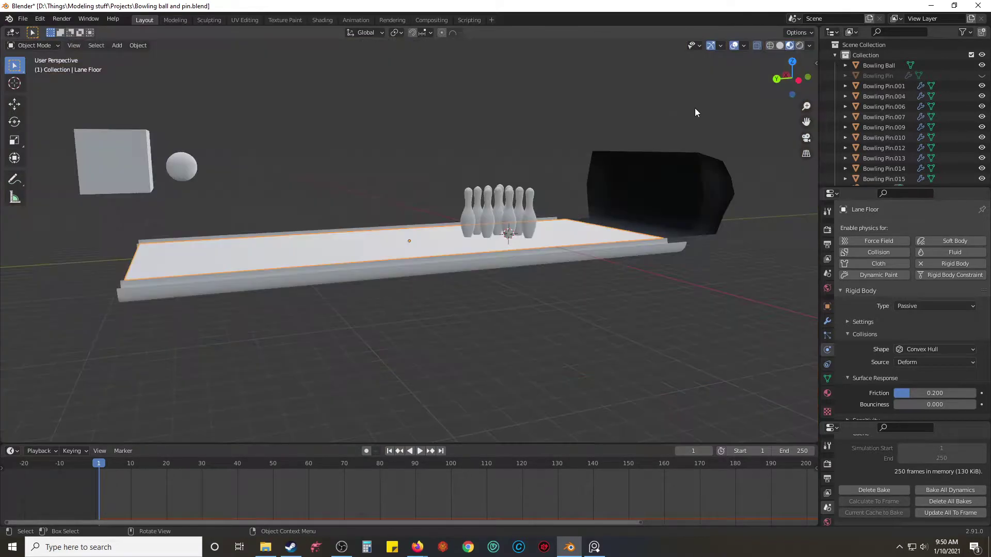
pyautogui.moveTo(478, 111); pyautogui.dragTo(476, 131, button='middle')
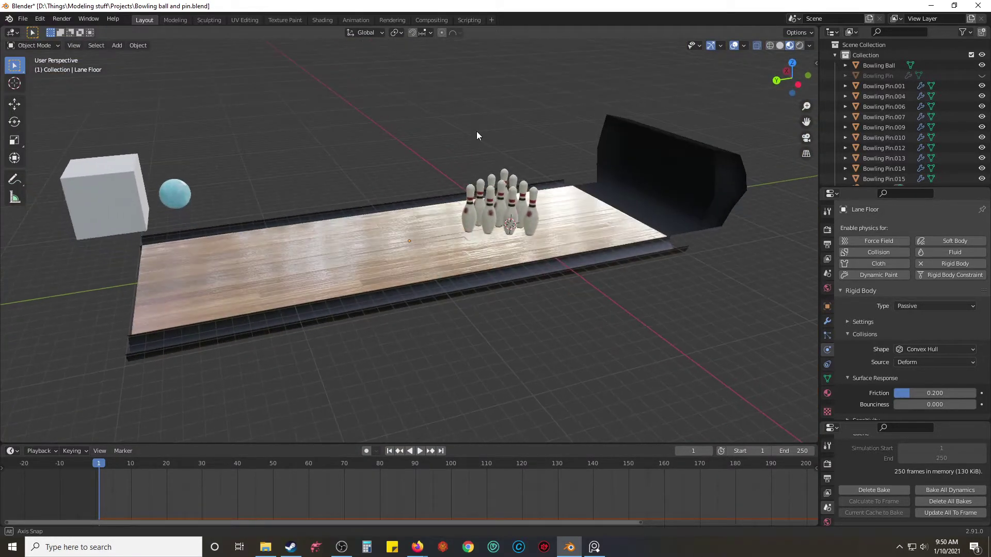
pyautogui.click(949, 501)
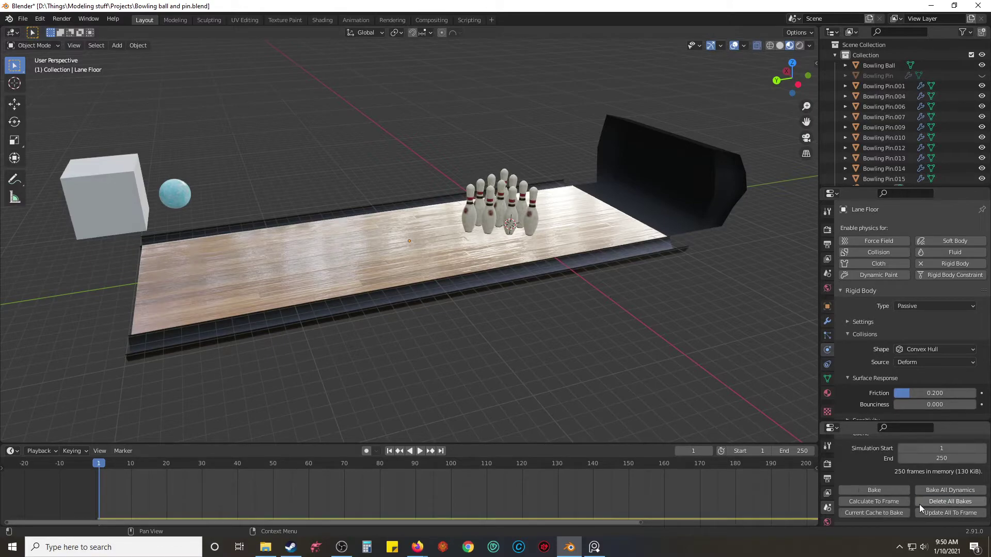
pyautogui.click(904, 489)
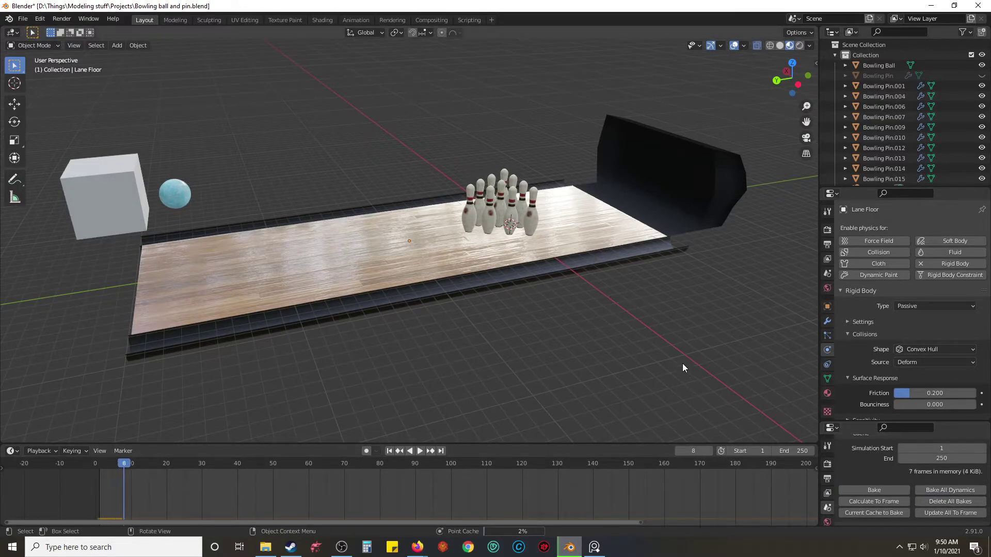
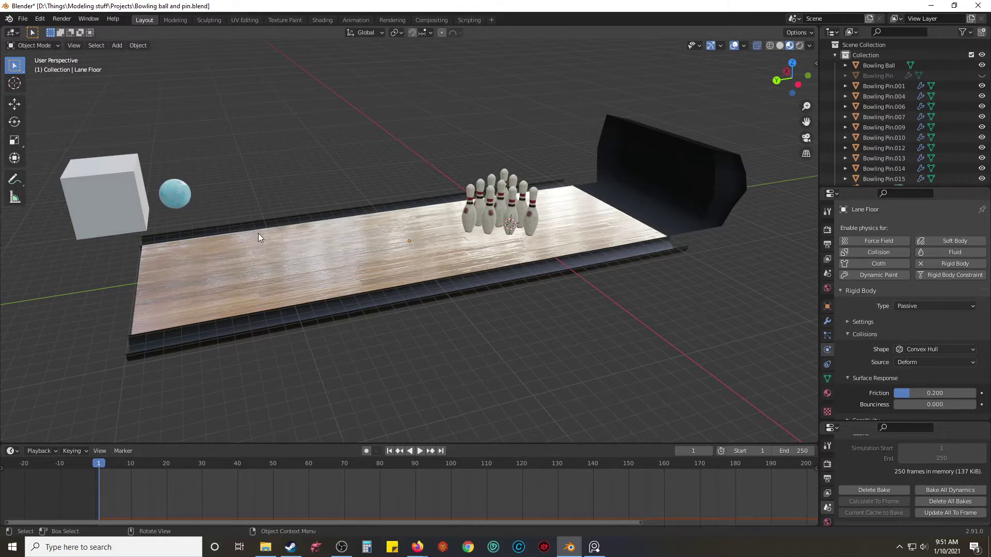
# Step: Set the Roughness of the wall block's black material to 0.000
pyautogui.click(707, 175)
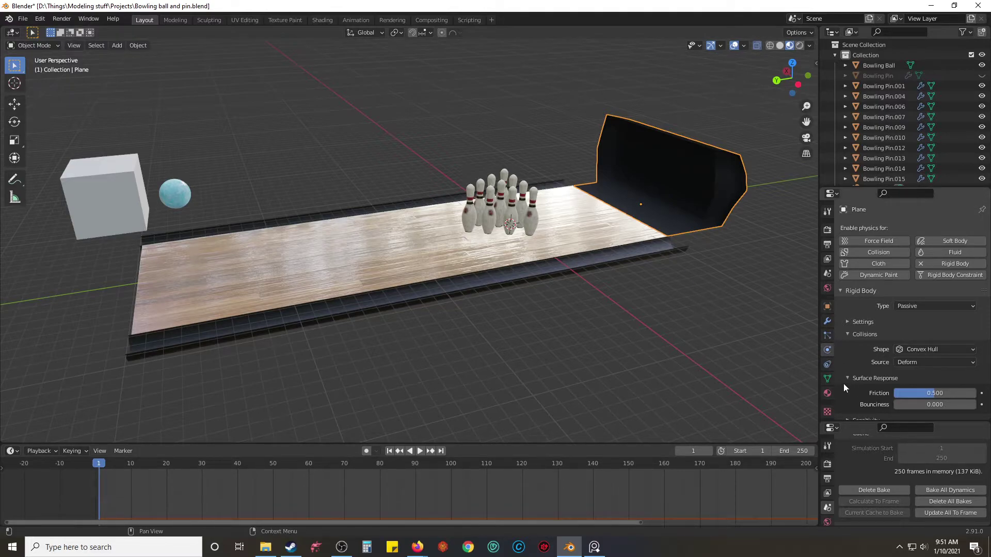
pyautogui.click(827, 393)
pyautogui.scroll(-5, 865, 385)
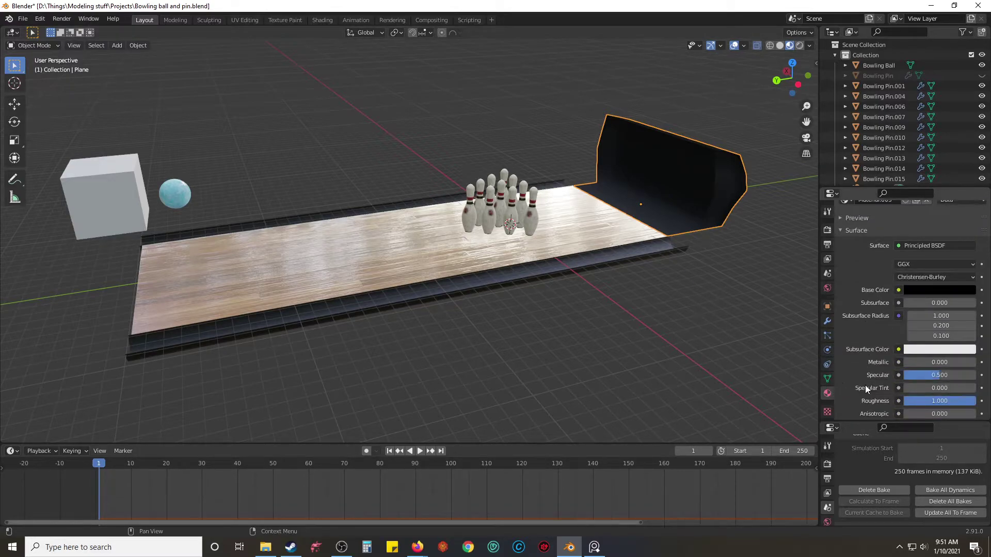
pyautogui.moveTo(965, 359); pyautogui.dragTo(894, 360)
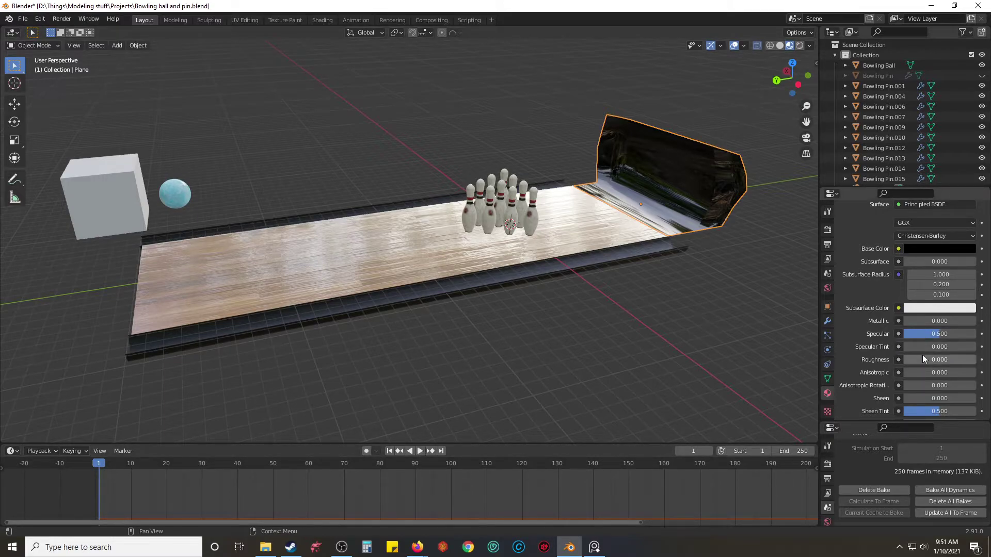
# Step: Set the Roughness of the wall block's black material to 0.404 and inspect the near gutter's material settings for comparison
pyautogui.moveTo(922, 356); pyautogui.dragTo(947, 359)
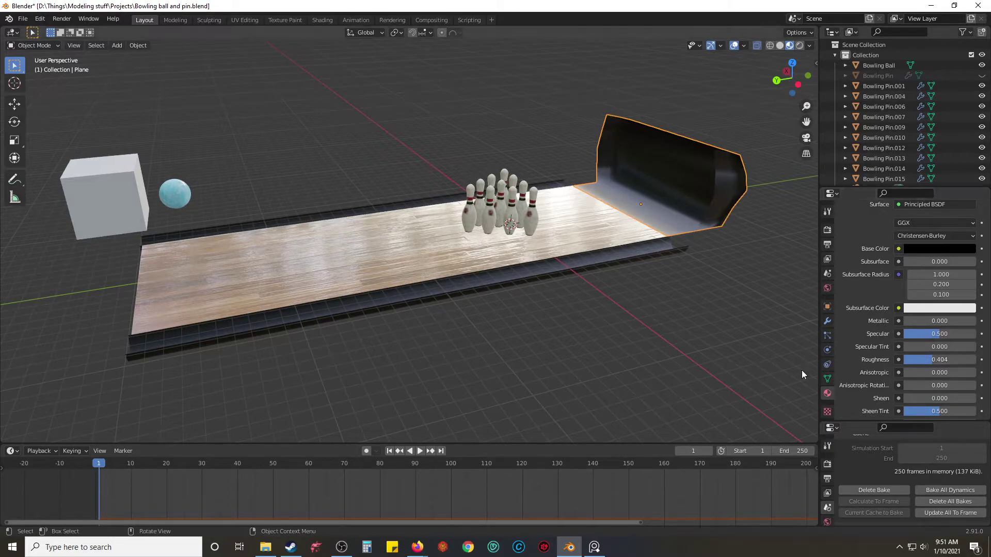
pyautogui.click(789, 367)
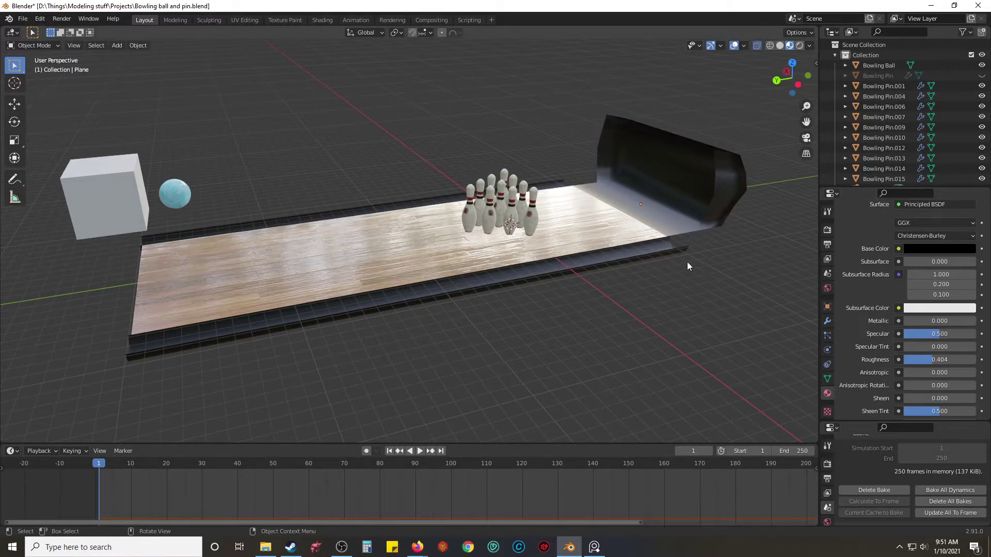
pyautogui.click(664, 251)
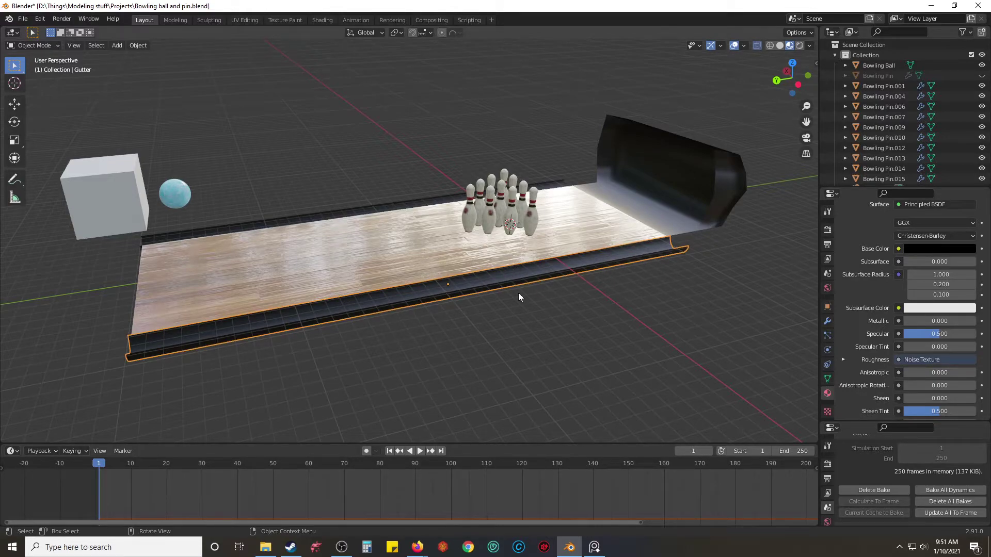
pyautogui.scroll(3, 478, 309)
pyautogui.scroll(-2, 699, 289)
# Step: In the Shading workspace, add a Noise Texture to the wall block's material and connect its Fac output to the Principled BSDF Roughness
pyautogui.click(703, 219)
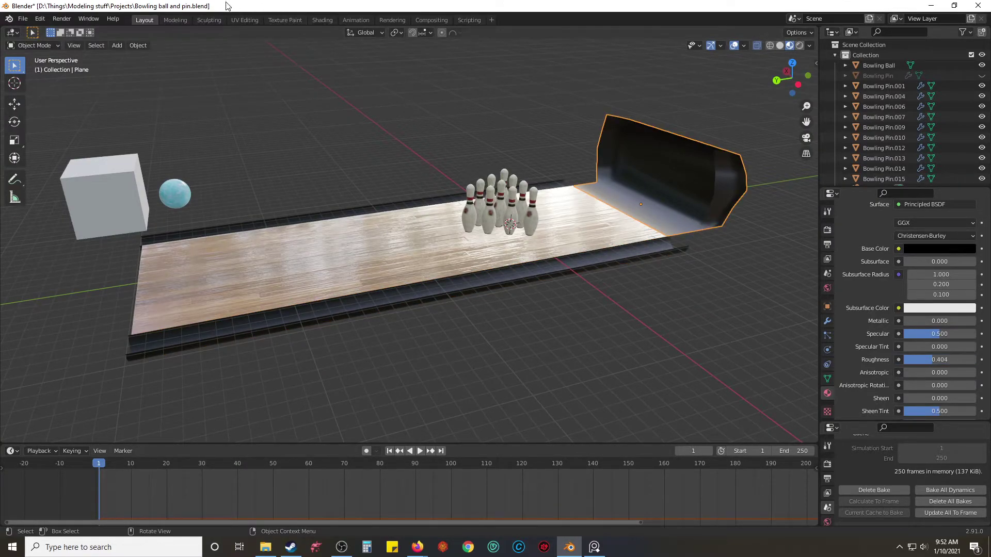
pyautogui.click(322, 20)
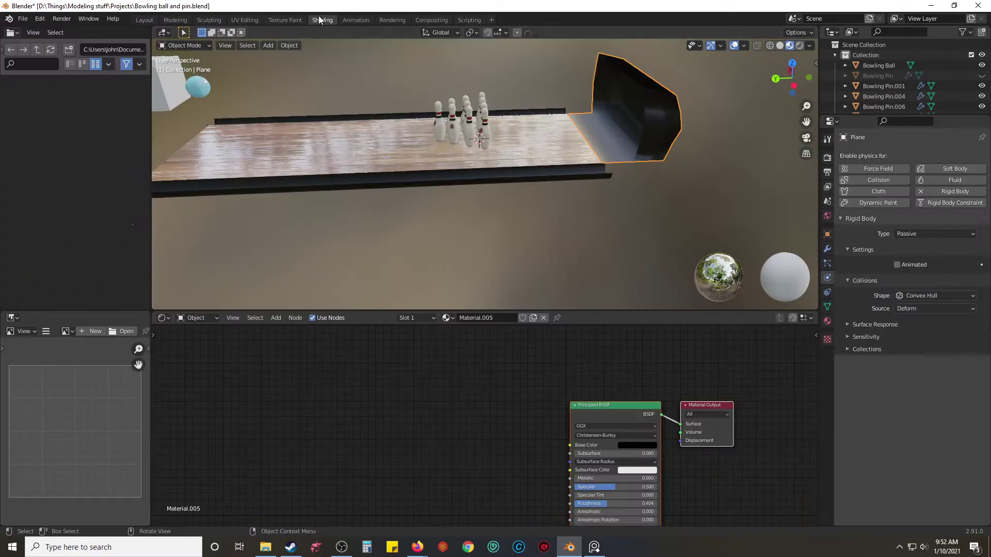
pyautogui.hotkey('shift', 'a')
pyautogui.click(464, 389)
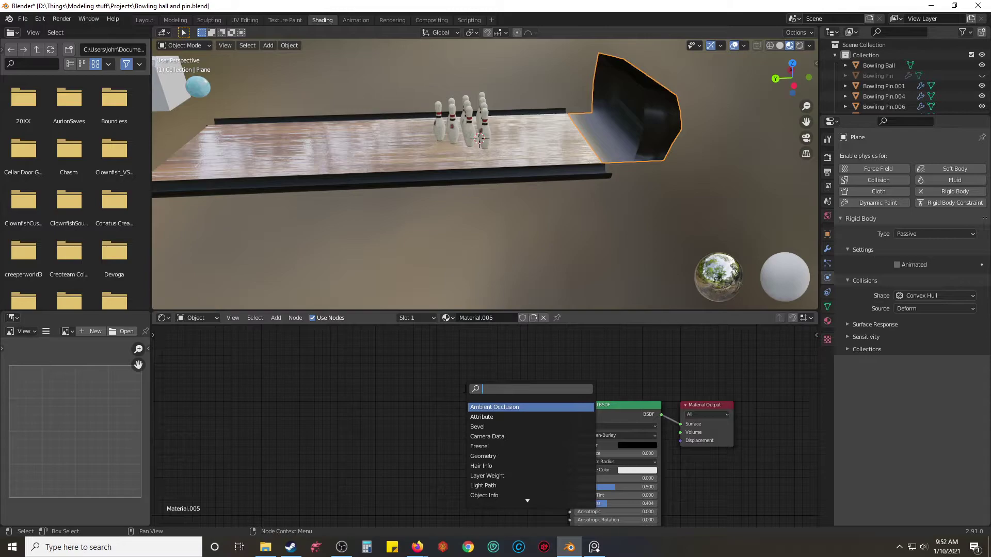
pyautogui.write('noise')
pyautogui.press('Return')
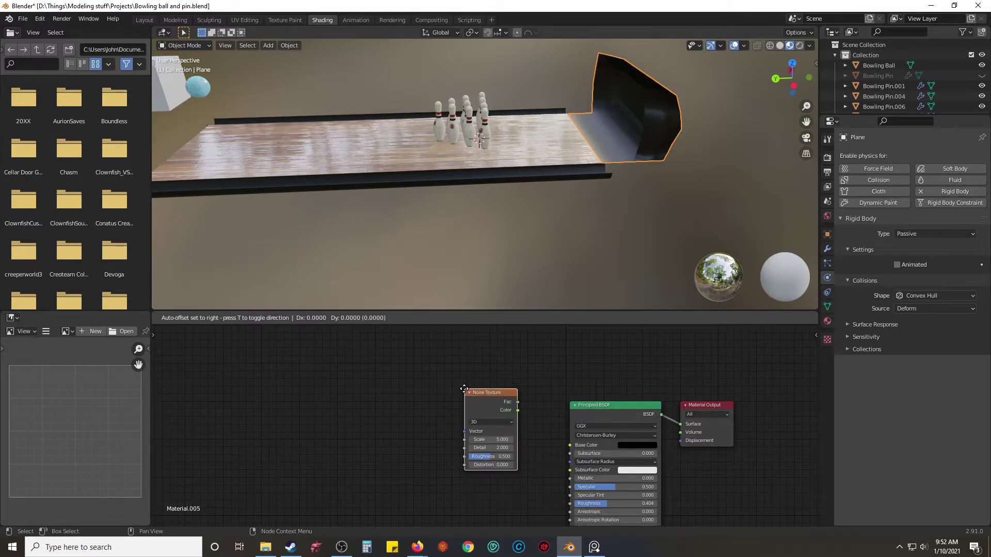
pyautogui.click(397, 400)
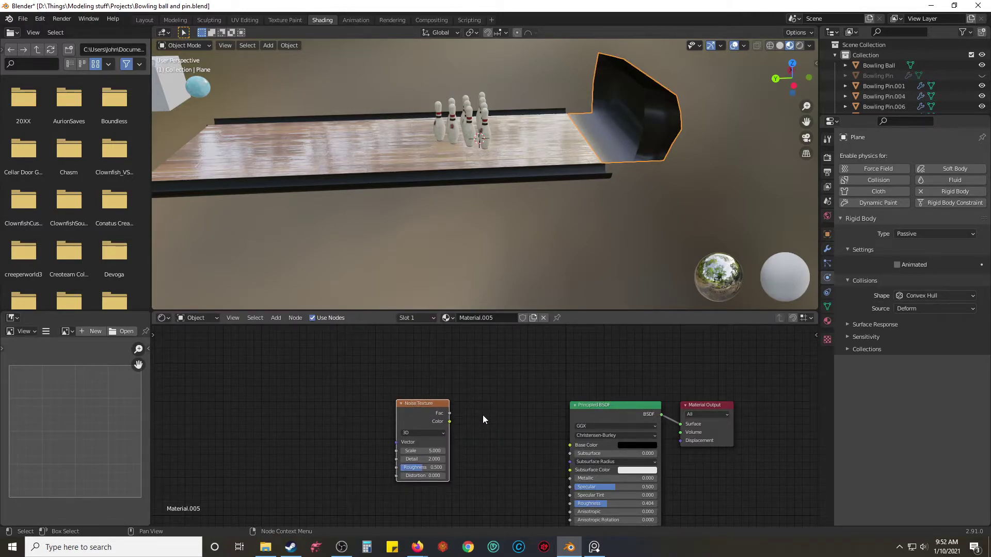
pyautogui.moveTo(450, 413); pyautogui.dragTo(569, 503)
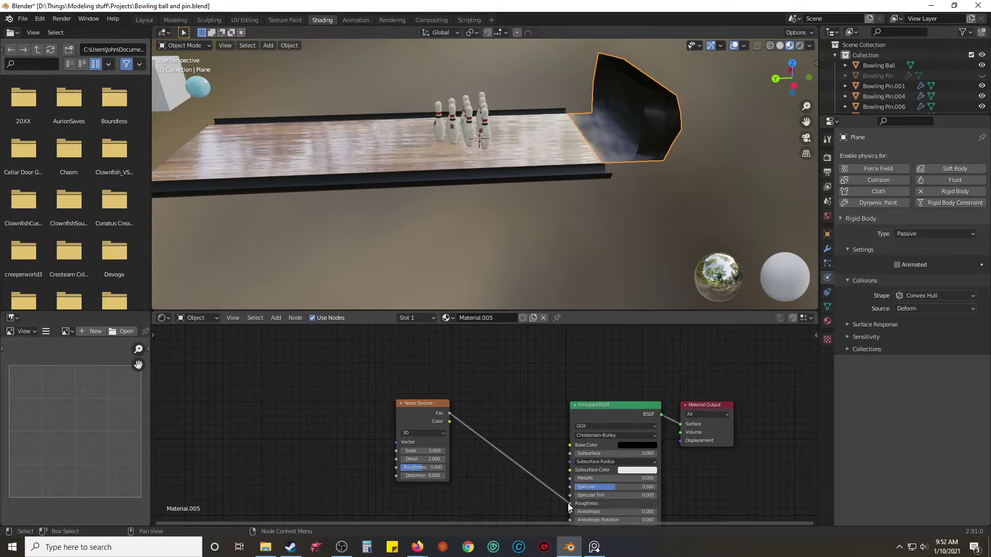
# Step: Set the Noise Texture's Scale to 20 and Detail to 16, and increase its Roughness
pyautogui.click(435, 447)
pyautogui.click(435, 449)
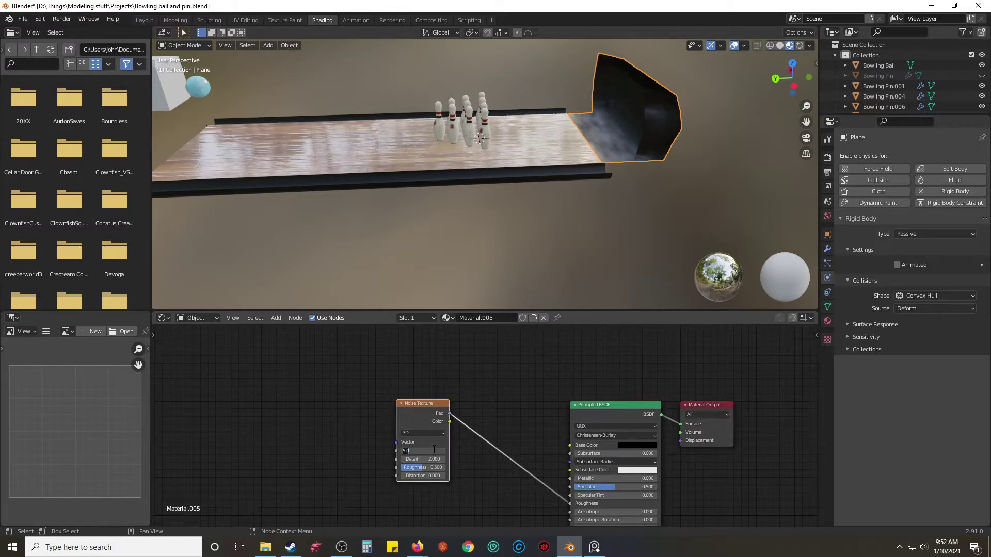
pyautogui.press('Return')
pyautogui.click(424, 459)
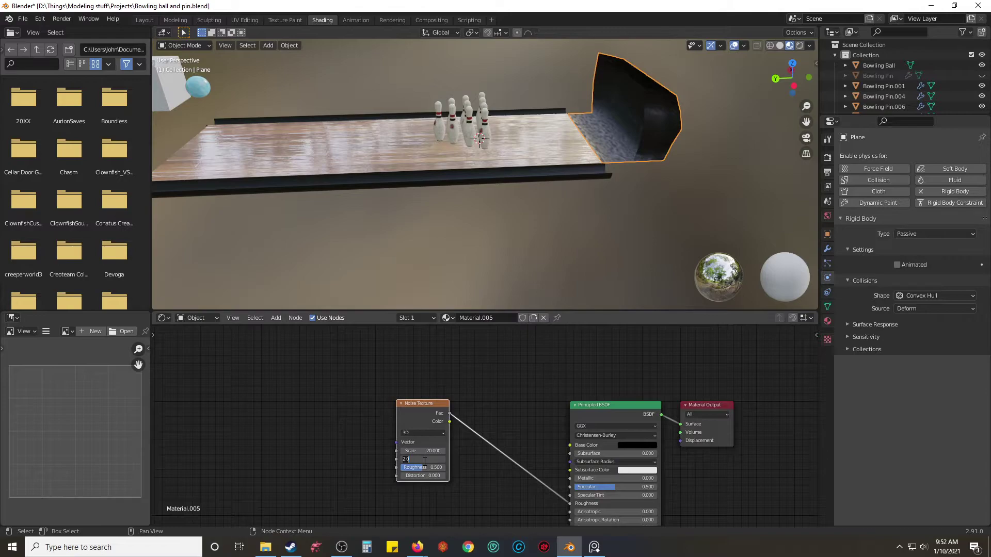
pyautogui.write('16')
pyautogui.press('Return')
pyautogui.click(424, 459)
pyautogui.moveTo(434, 468)
pyautogui.mouseDown()
pyautogui.moveTo(418, 467)
pyautogui.moveTo(439, 468)
pyautogui.mouseUp()
pyautogui.moveTo(439, 468); pyautogui.dragTo(436, 467)
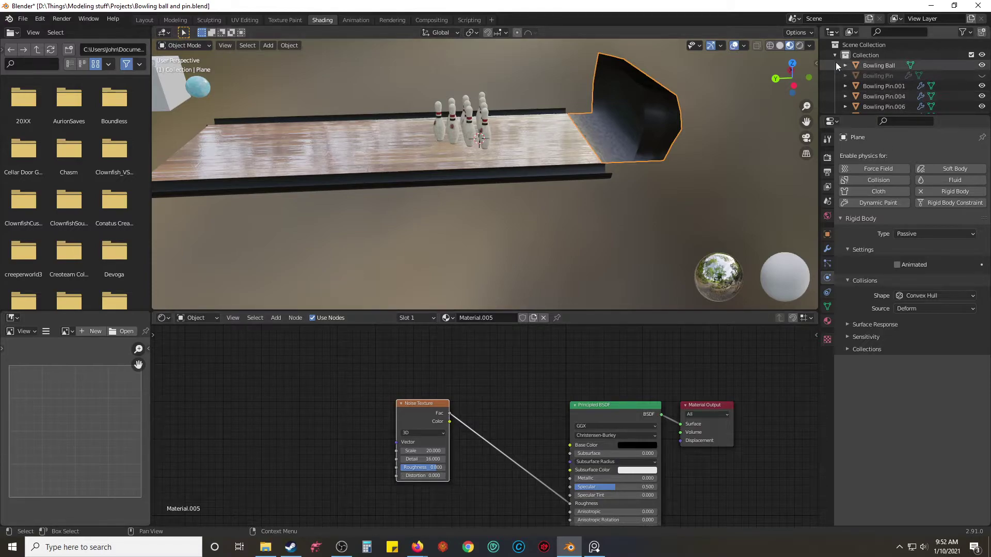
# Step: Check the wall block briefly in Rendered shading and, back in Material Preview, set the Noise Texture's Distortion to 9.000
pyautogui.click(799, 45)
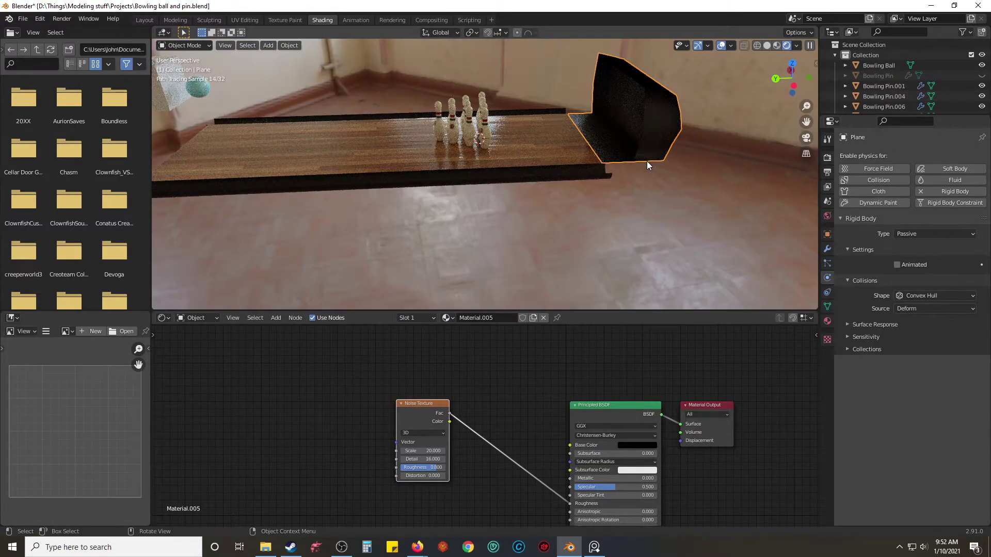
pyautogui.click(777, 45)
pyautogui.moveTo(422, 475); pyautogui.dragTo(443, 475)
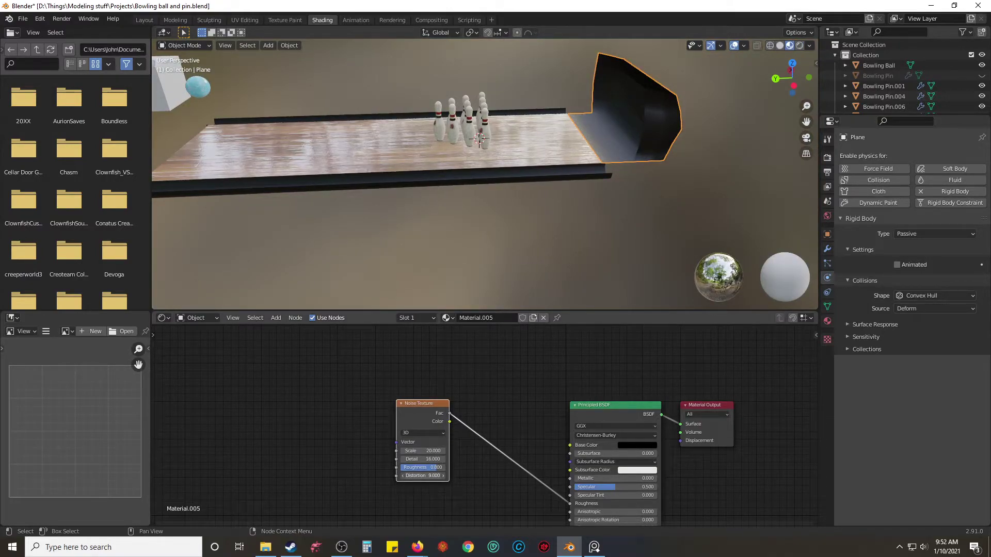
# Step: Examine the wall block's noise-textured surface up close in Material Preview and Rendered shading, including where it meets the lane
pyautogui.scroll(5, 625, 133)
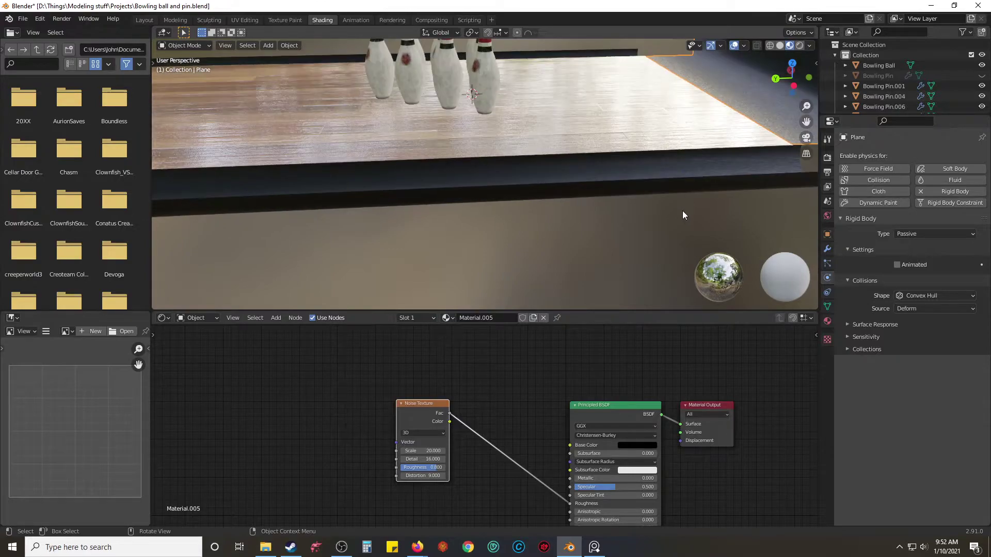
pyautogui.scroll(8, 628, 215)
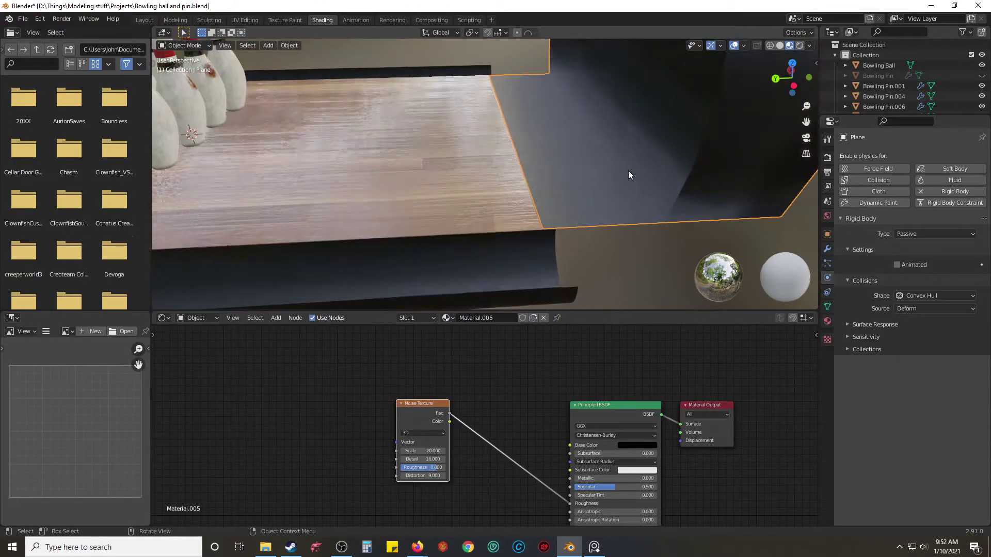
pyautogui.scroll(2, 646, 178)
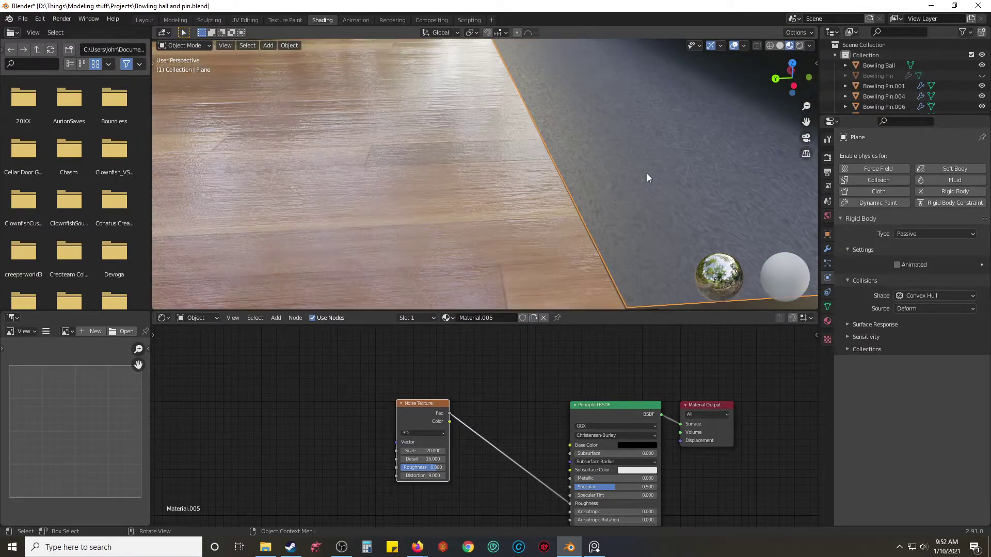
pyautogui.click(799, 45)
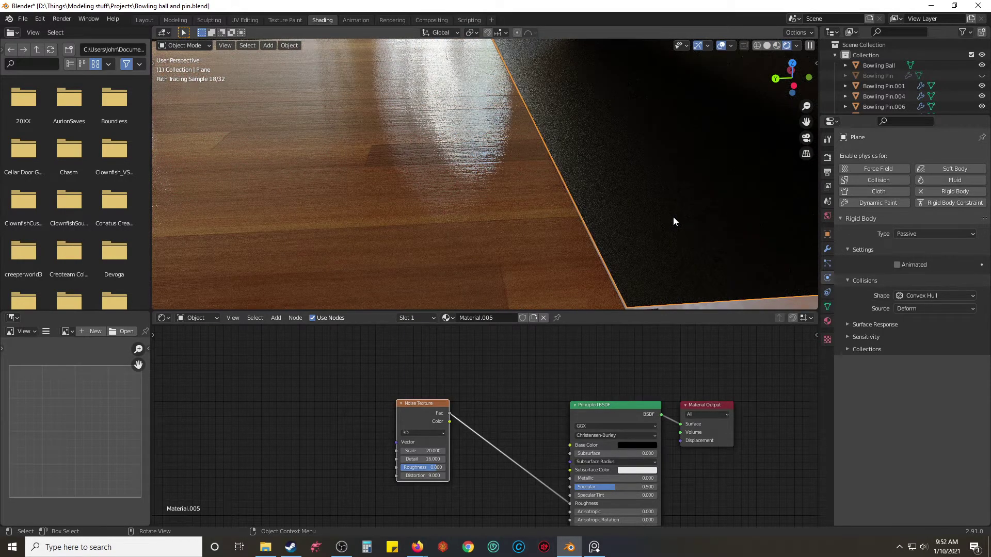
pyautogui.scroll(-1, 673, 219)
pyautogui.moveTo(656, 171); pyautogui.dragTo(672, 155, button='middle')
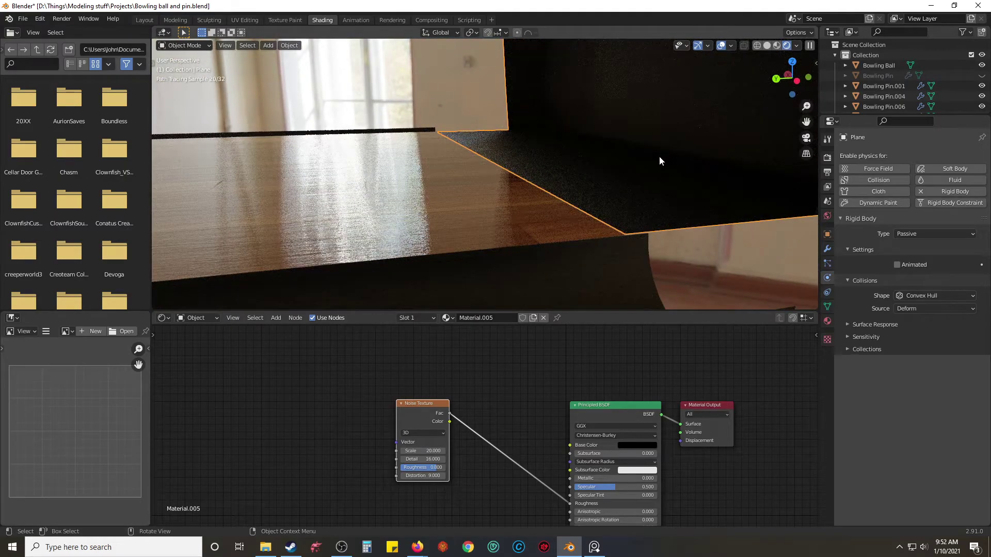
pyautogui.scroll(-3, 658, 156)
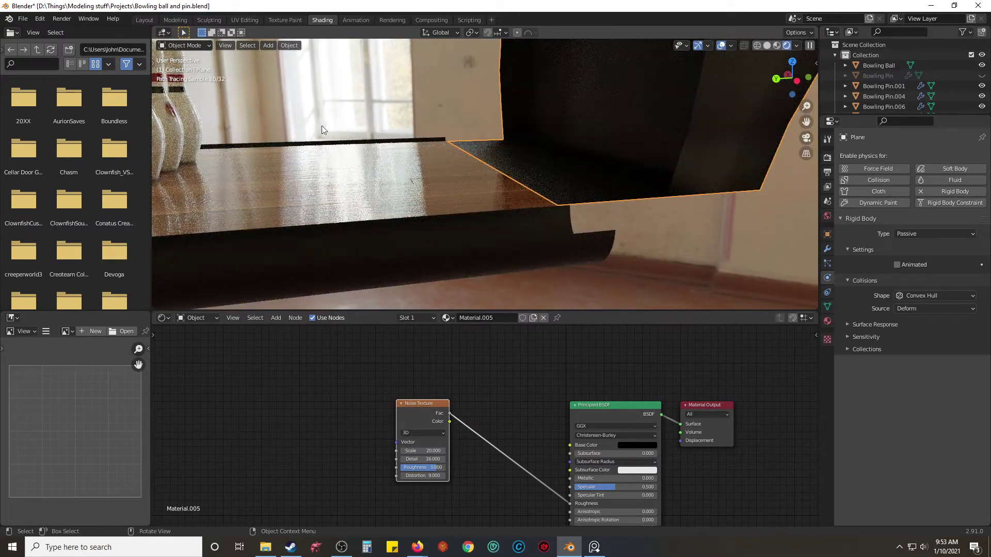
# Step: Return to the Layout workspace, deselect the wall block, play the baked simulation and go back to frame 1
pyautogui.click(148, 20)
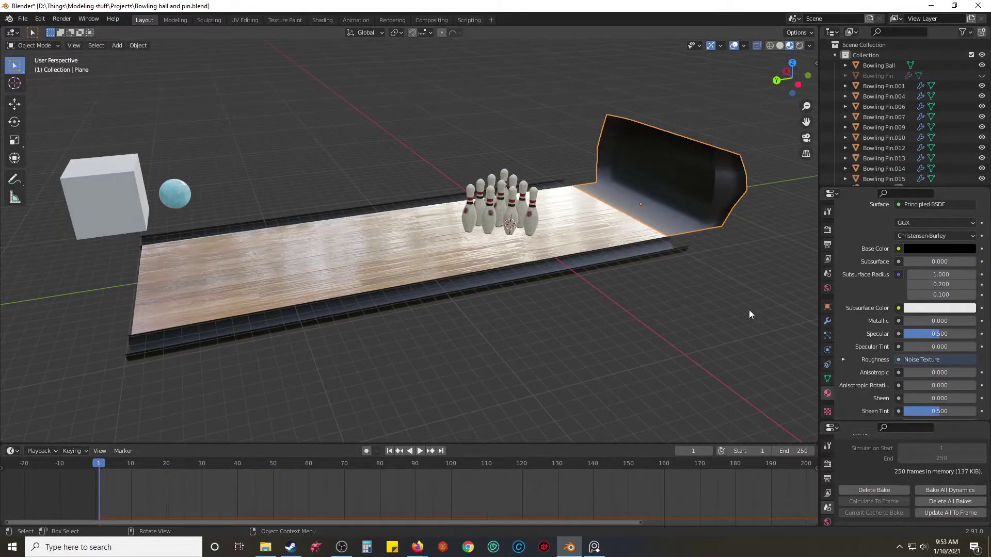
pyautogui.click(730, 290)
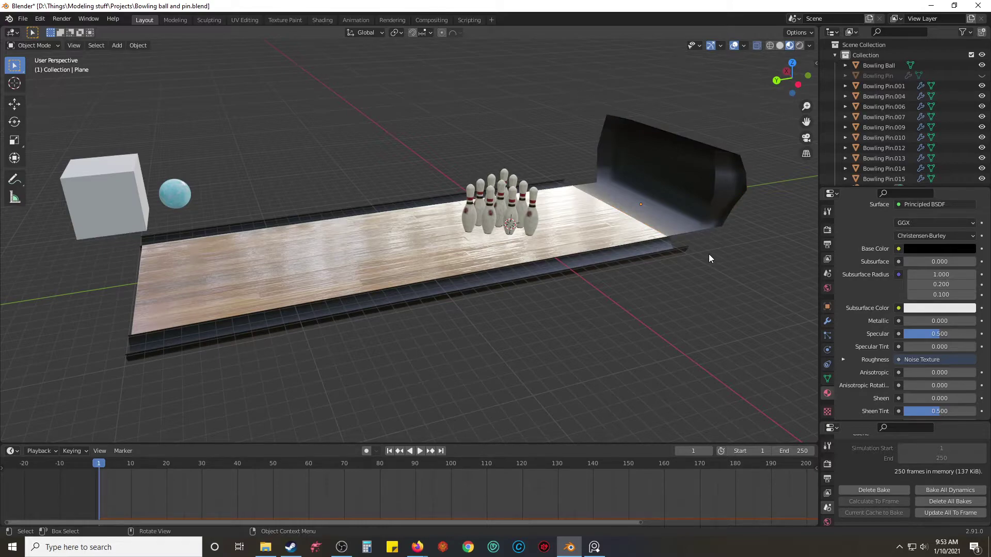
pyautogui.press('space')
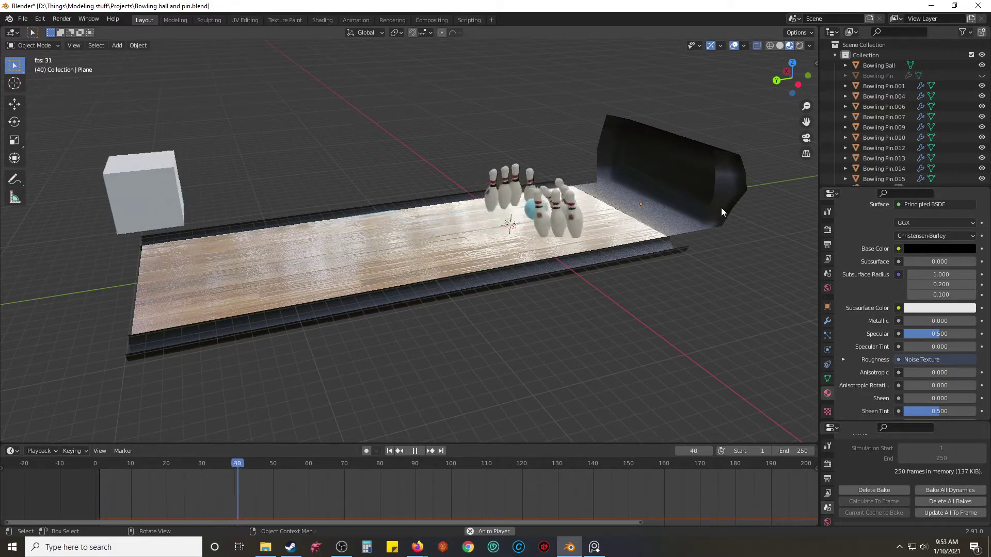
pyautogui.press('space')
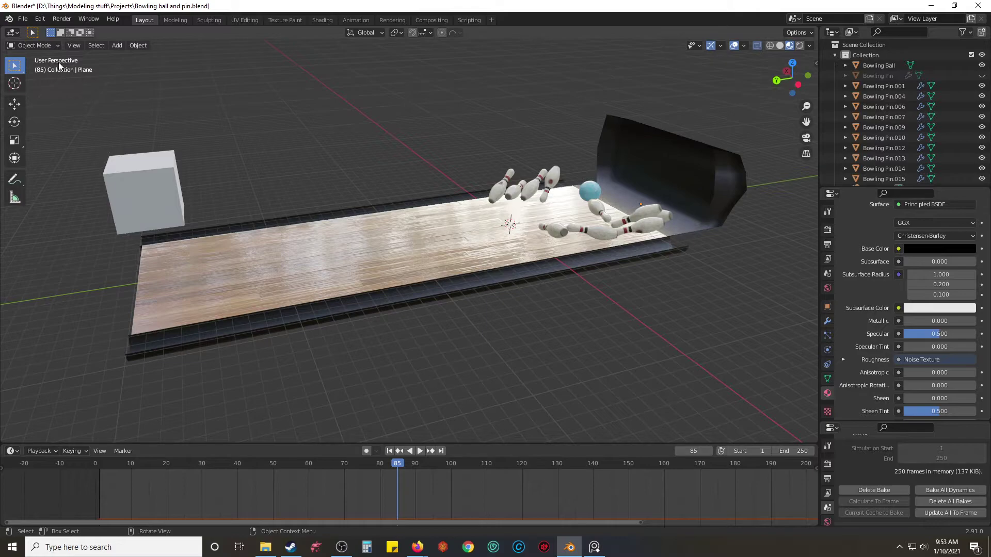
pyautogui.hotkey('shift', 'Left')
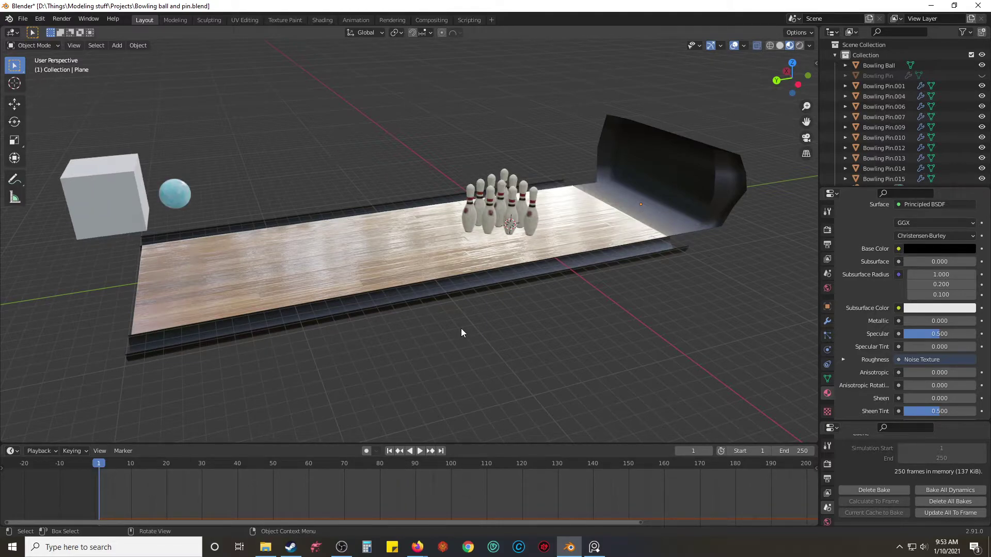
# Step: Set the rigid body Friction of both gutters to 0.239 and of the wall block to 0.183
pyautogui.click(444, 282)
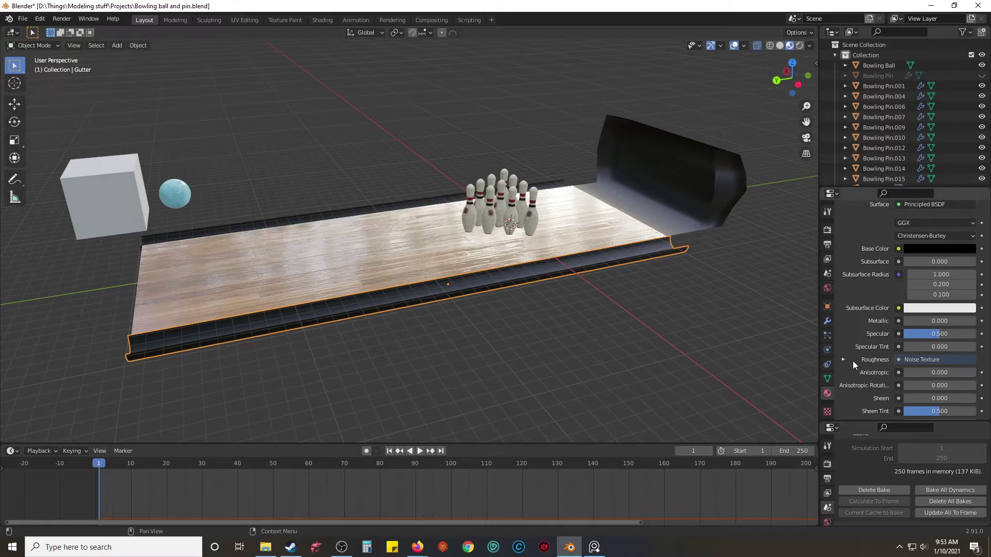
pyautogui.click(827, 350)
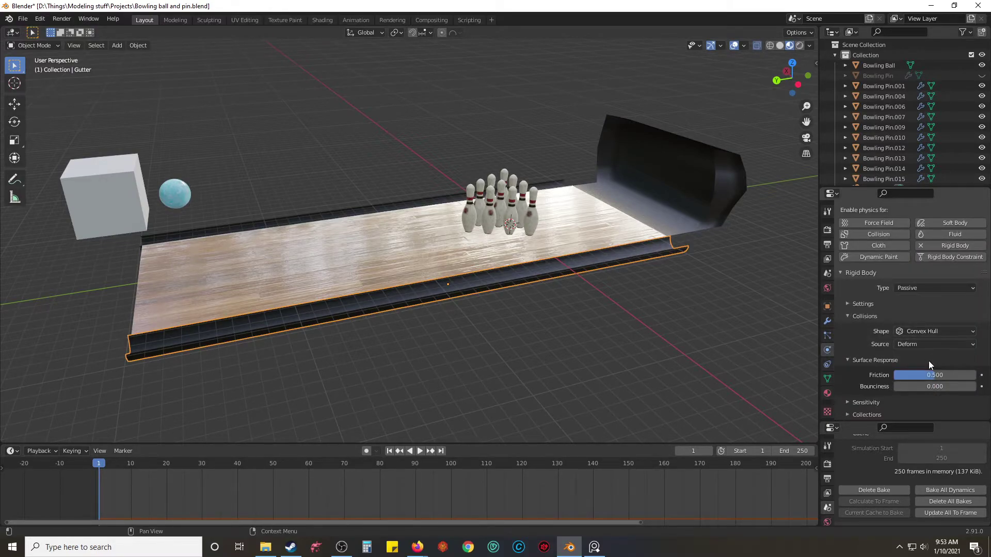
pyautogui.moveTo(921, 370)
pyautogui.mouseDown()
pyautogui.moveTo(943, 375)
pyautogui.moveTo(913, 375)
pyautogui.mouseUp()
pyautogui.click(432, 201)
pyautogui.moveTo(936, 375); pyautogui.dragTo(913, 375)
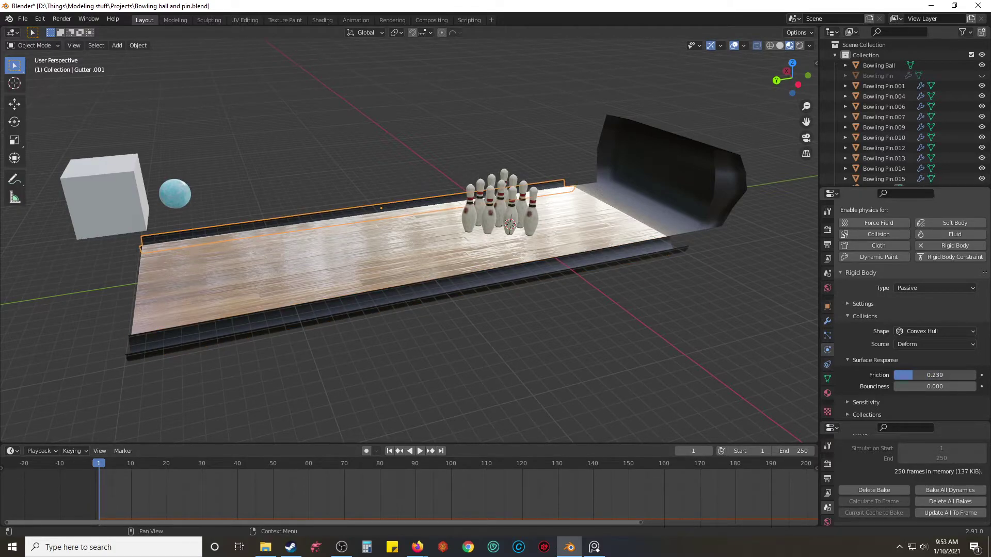
pyautogui.click(695, 164)
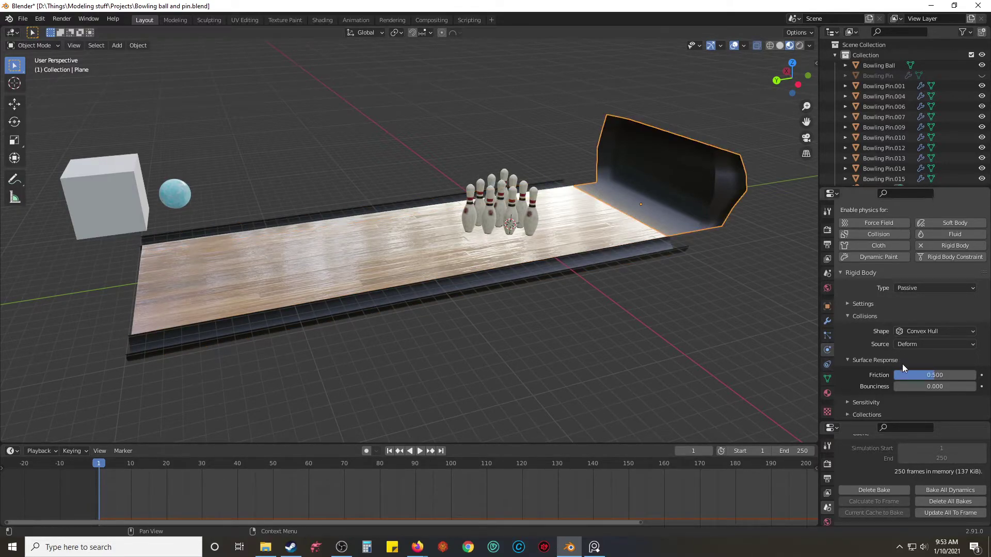
pyautogui.moveTo(934, 375); pyautogui.dragTo(909, 375)
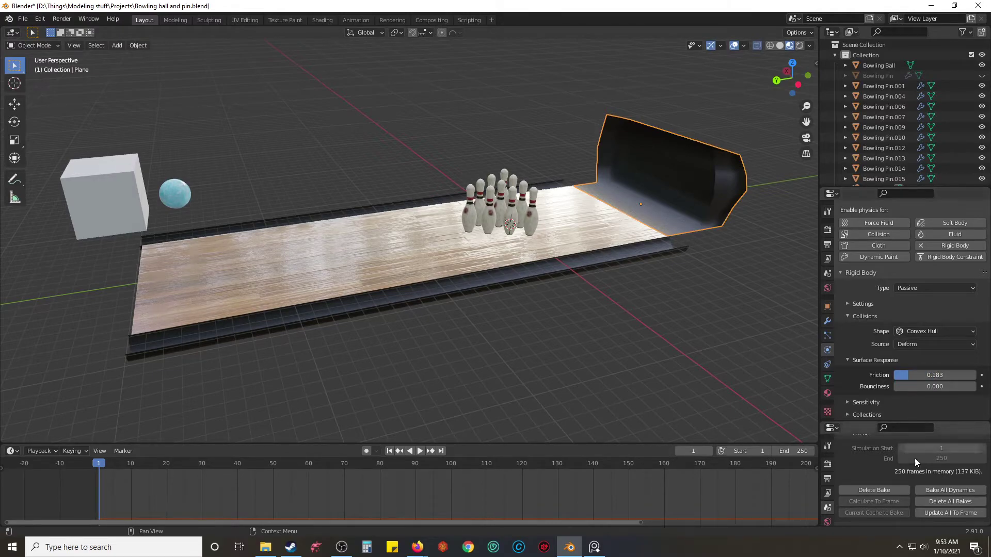
# Step: Delete all bakes, rebake the rigid body simulation, and play it back before returning to frame 1
pyautogui.click(927, 502)
pyautogui.click(882, 487)
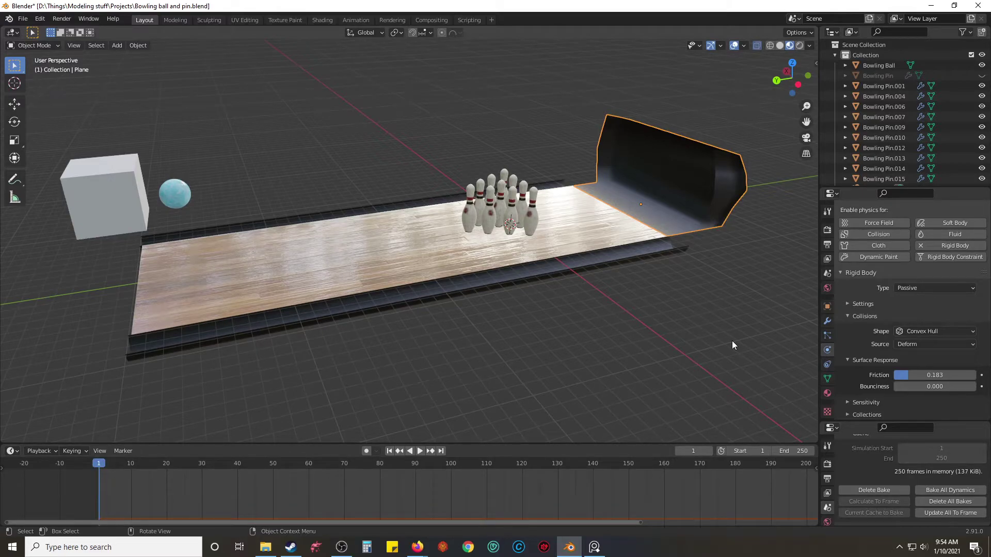
pyautogui.press('space')
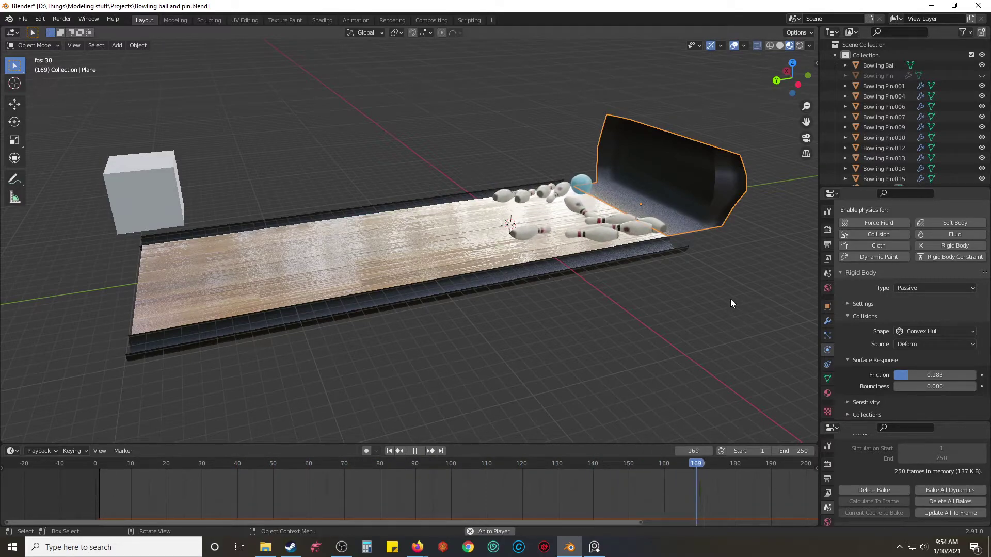
pyautogui.press('space')
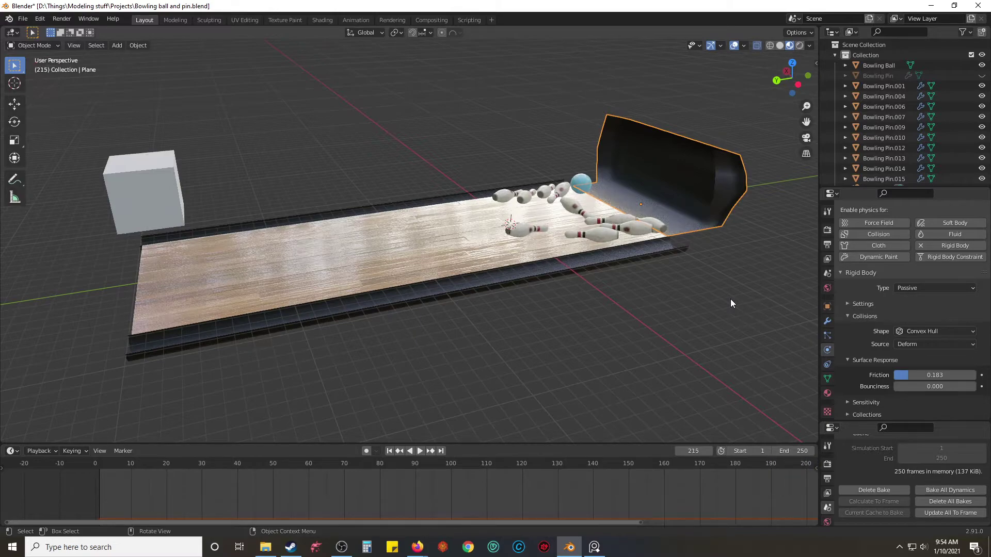
pyautogui.hotkey('shift', 'Left')
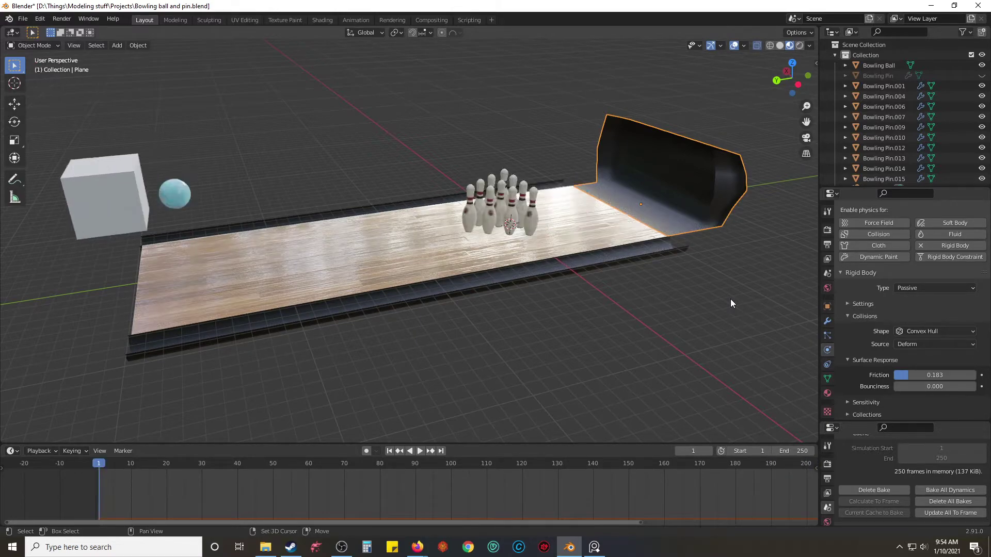
# Step: Lower the gutter on the lane's near long side by about 0.007 m along the global Z axis
pyautogui.click(506, 269)
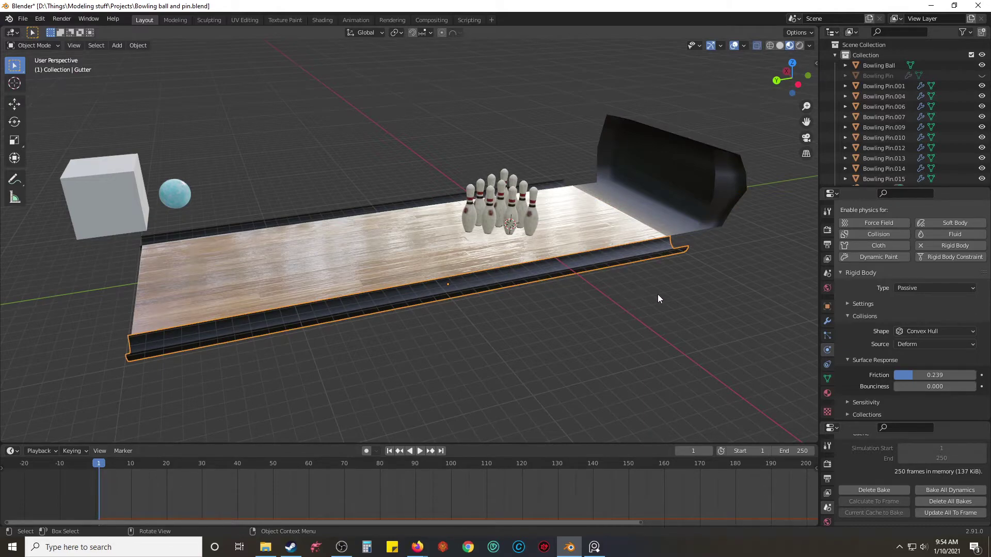
pyautogui.press('KP_1')
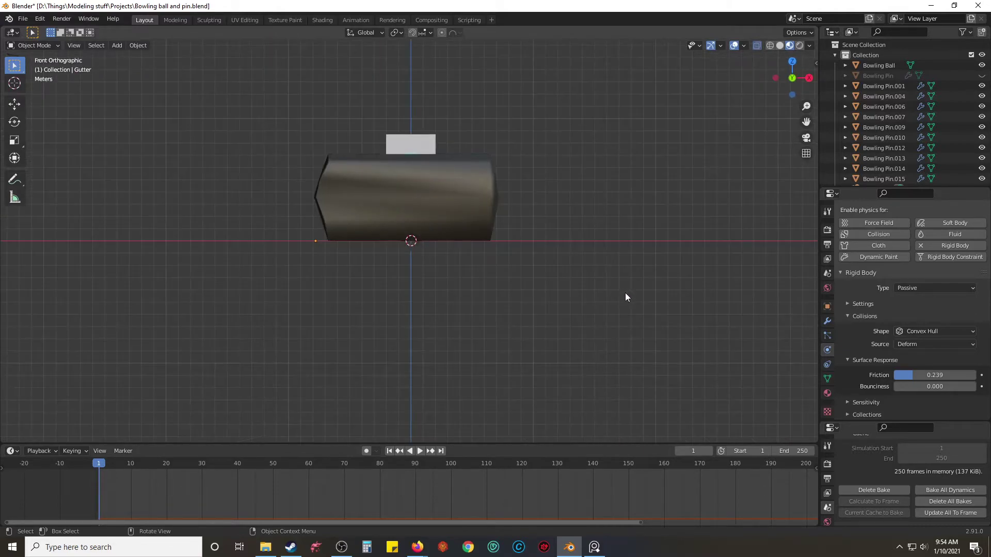
pyautogui.press('KP_3')
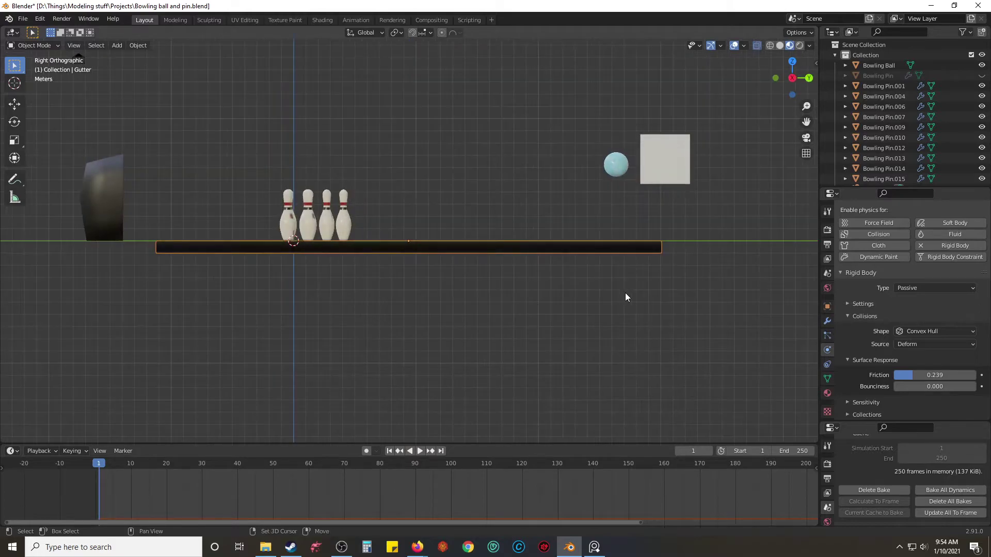
pyautogui.press('KP_1')
pyautogui.press('KP_3')
pyautogui.press('KP_1')
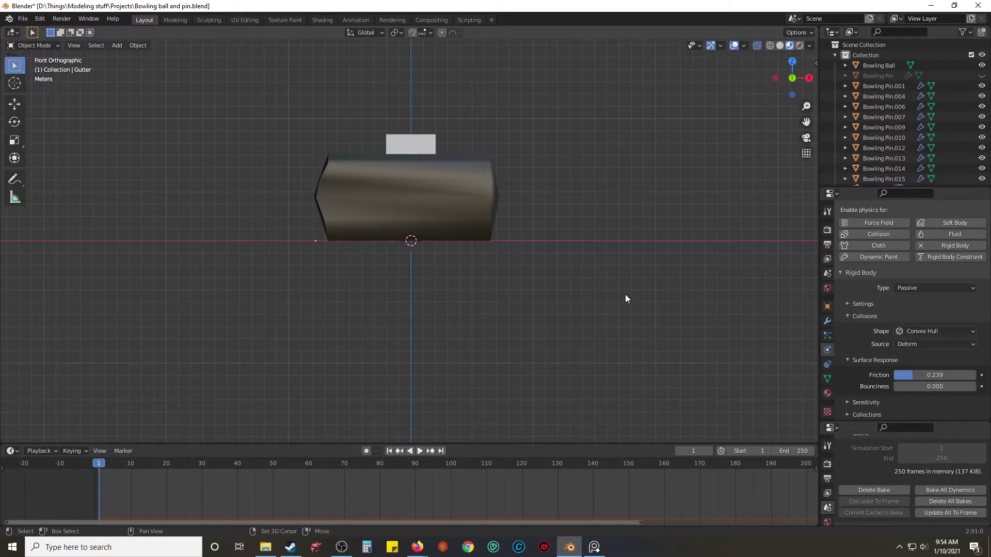
pyautogui.press('ctrl+KP_3')
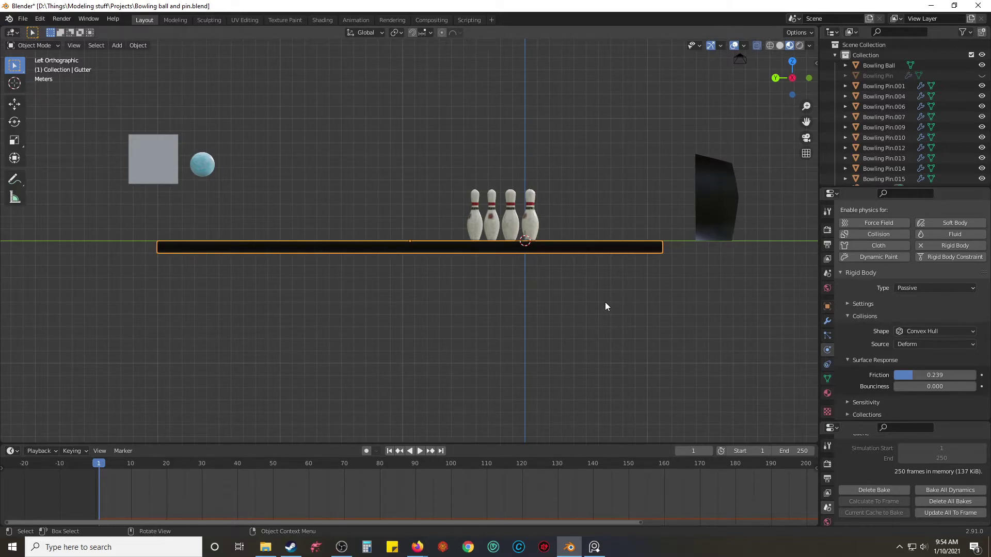
pyautogui.scroll(12, 605, 307)
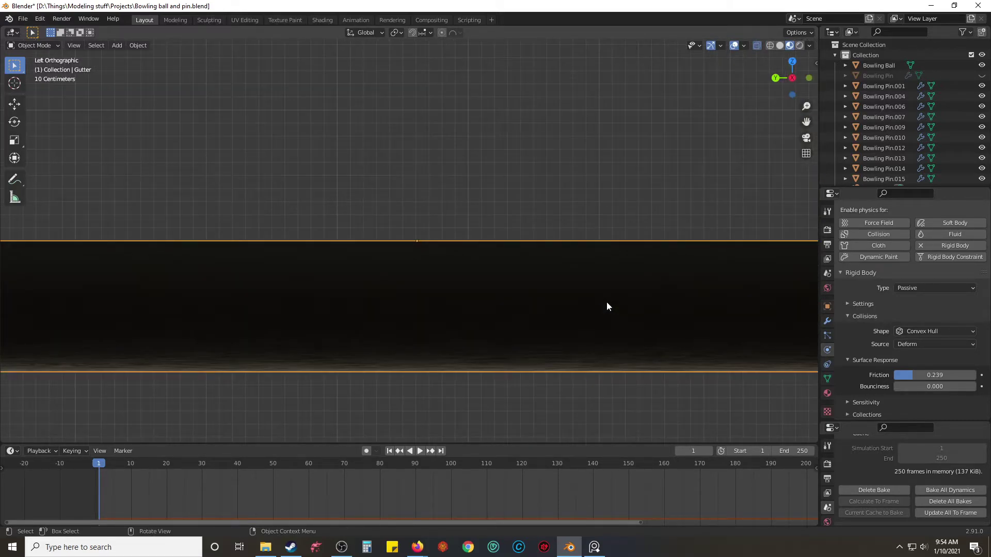
pyautogui.press('g')
pyautogui.press('z')
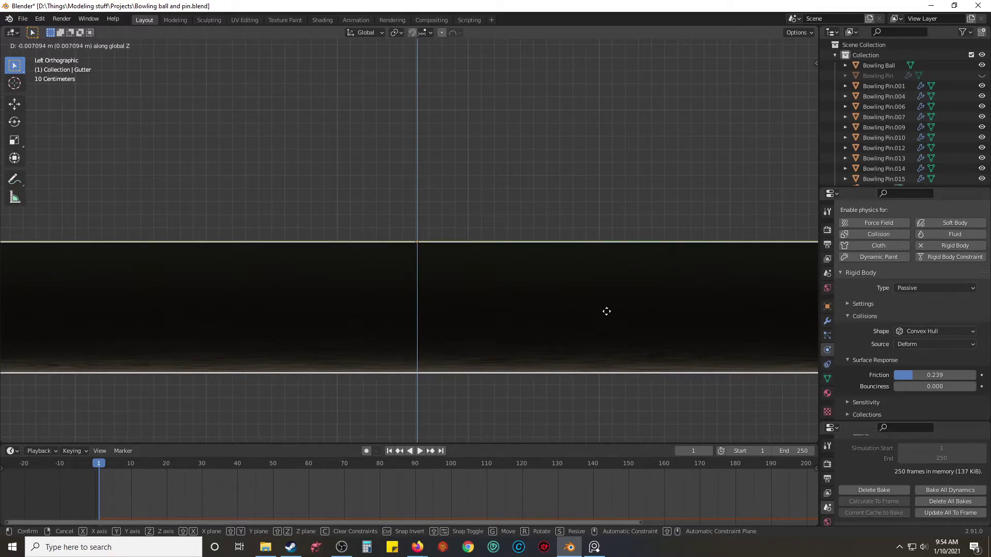
pyautogui.click(606, 311)
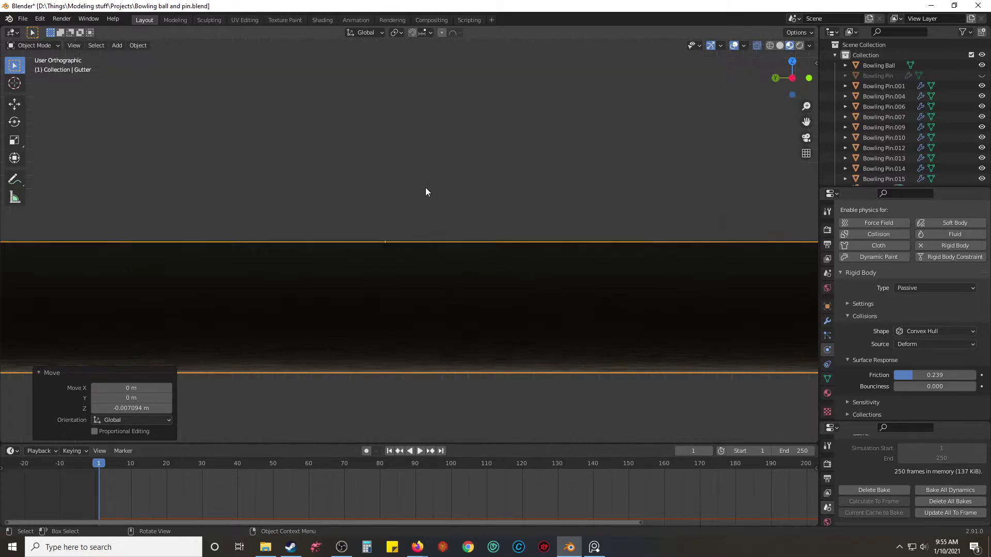
# Step: Lower the opposite gutter by about 0.007 m along the global Z axis, matching the first gutter
pyautogui.press('KP_3')
pyautogui.click(465, 275)
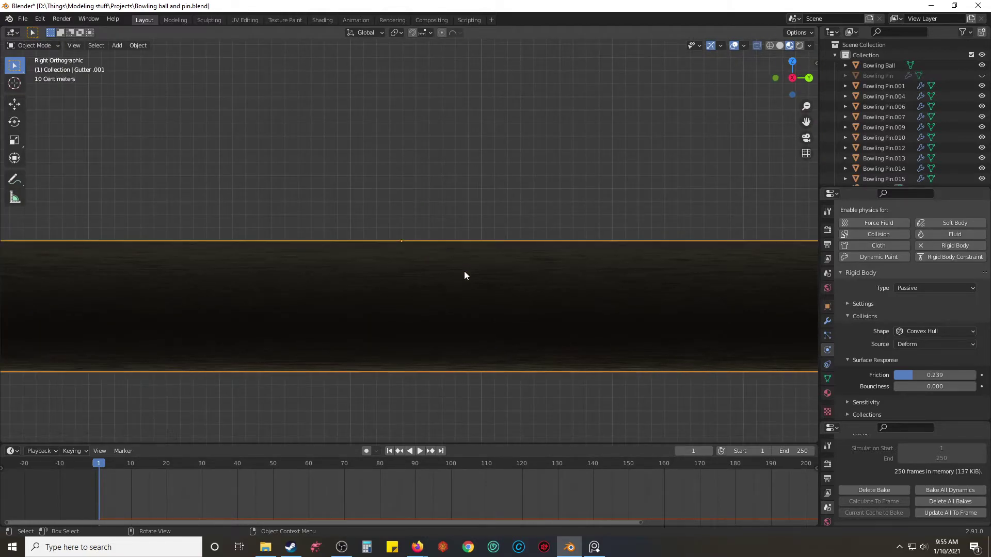
pyautogui.press('g')
pyautogui.press('z')
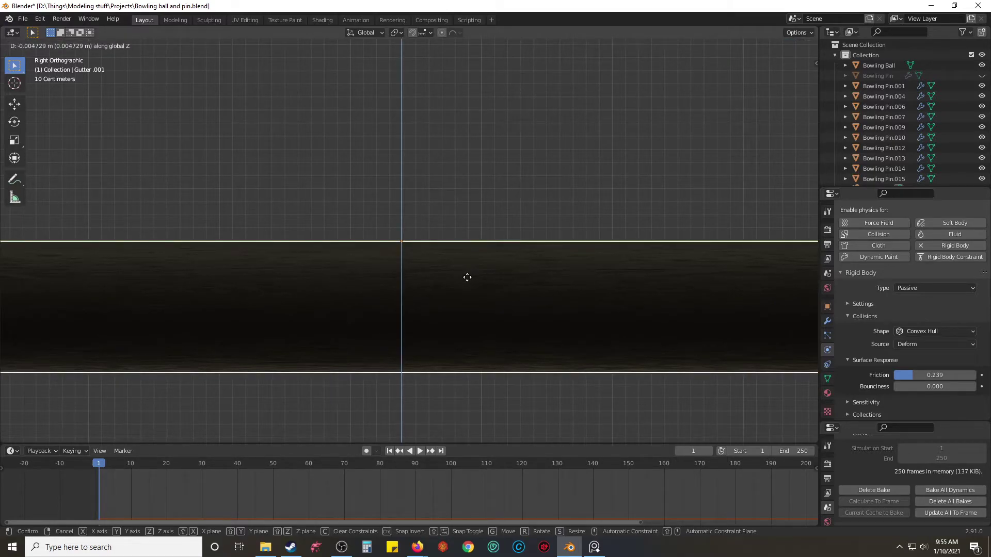
pyautogui.click(468, 280)
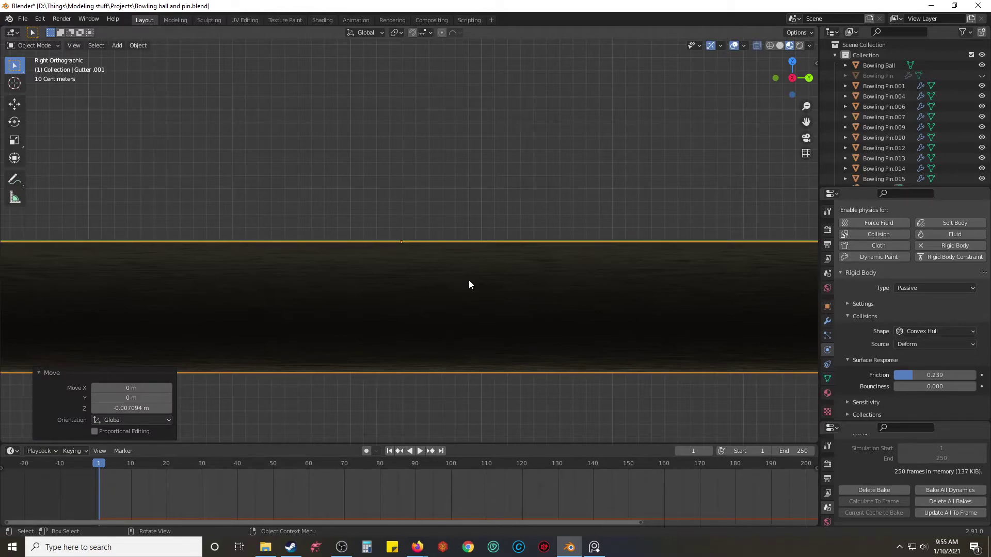
# Step: Lower the wall block by about 0.008 m along the global Z axis and deselect it
pyautogui.click(508, 127)
pyautogui.press('KP_1')
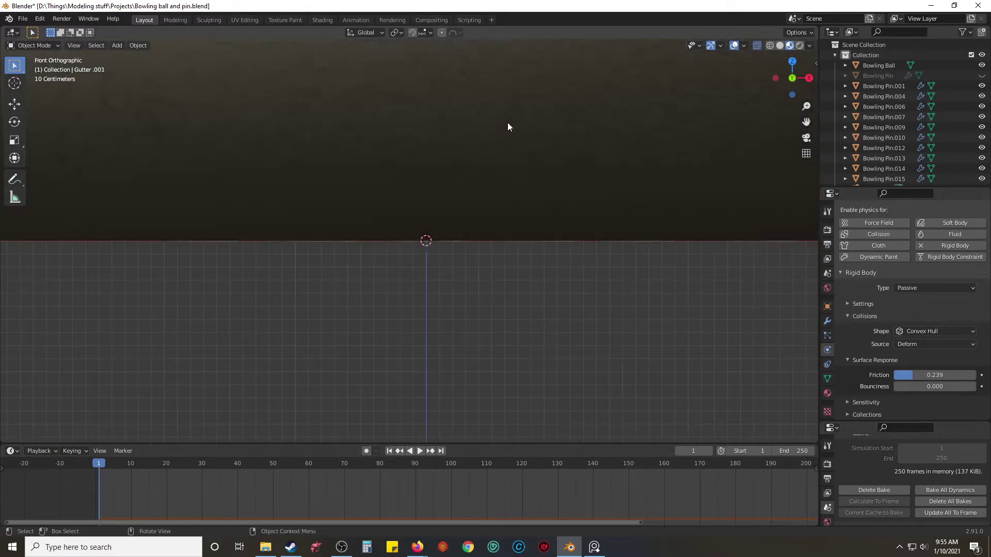
pyautogui.click(506, 123)
pyautogui.press('g')
pyautogui.press('z')
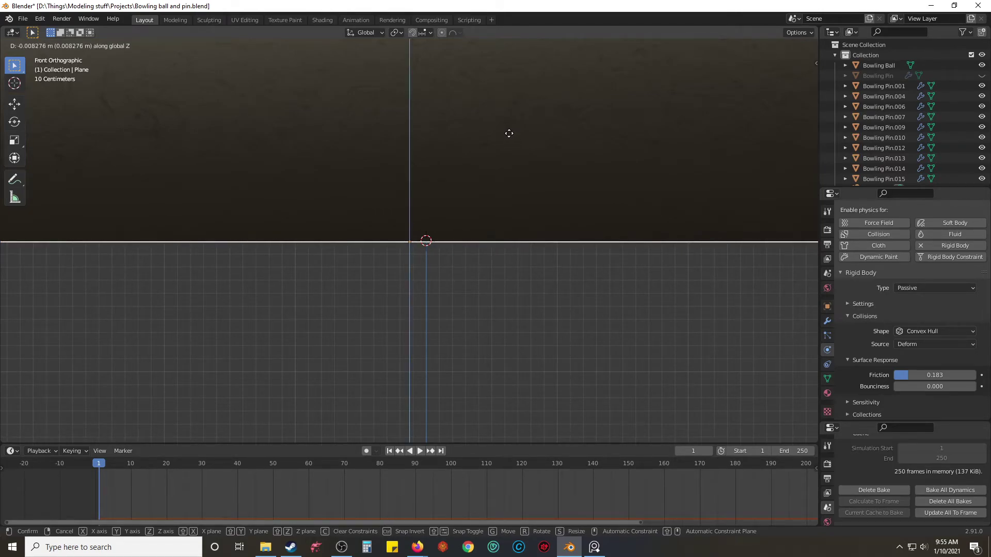
pyautogui.click(509, 133)
pyautogui.click(560, 410)
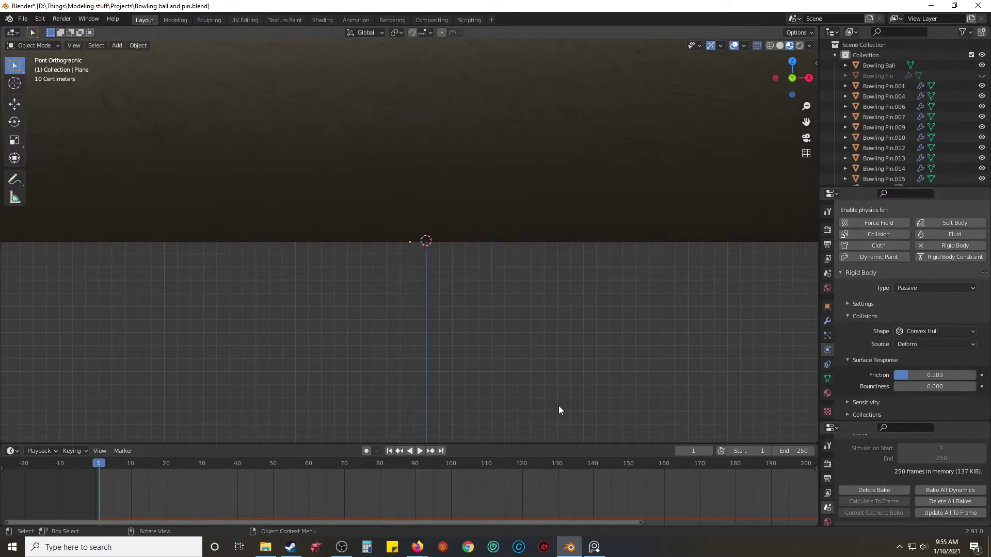
# Step: Delete all bakes, rebake the rigid body simulation, and play it back until the pins have fallen
pyautogui.press('KP_7')
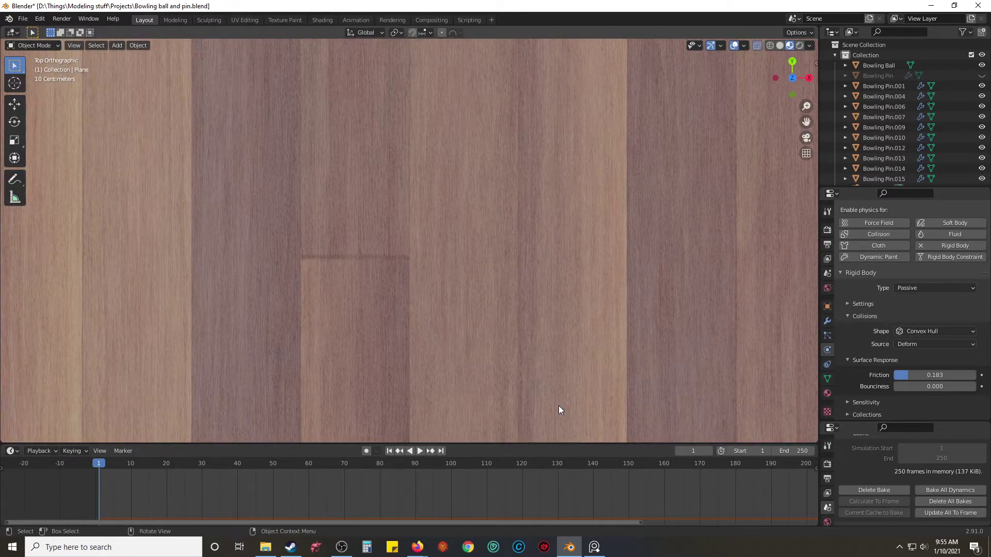
pyautogui.scroll(-8, 558, 406)
pyautogui.moveTo(522, 246); pyautogui.dragTo(220, 154, button='middle')
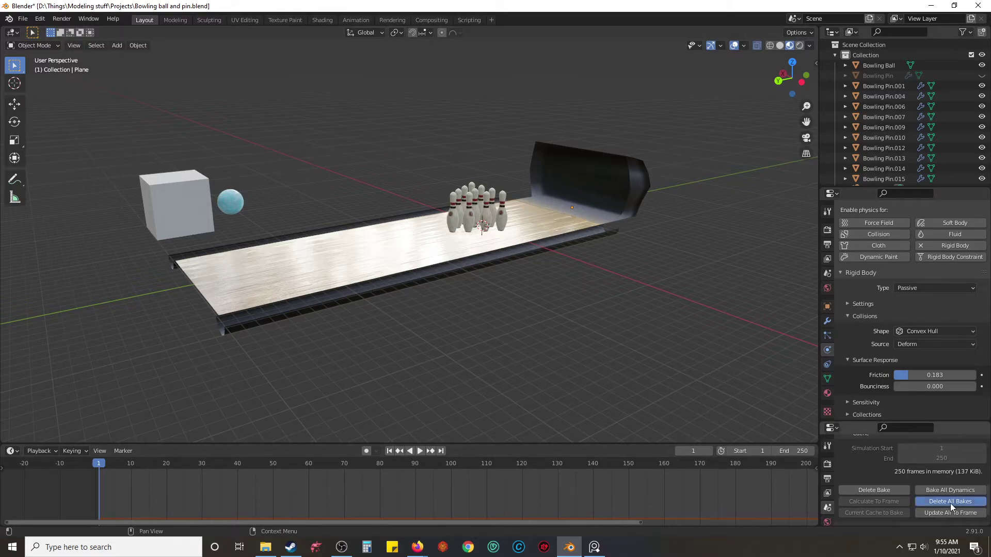
pyautogui.click(896, 490)
pyautogui.click(896, 489)
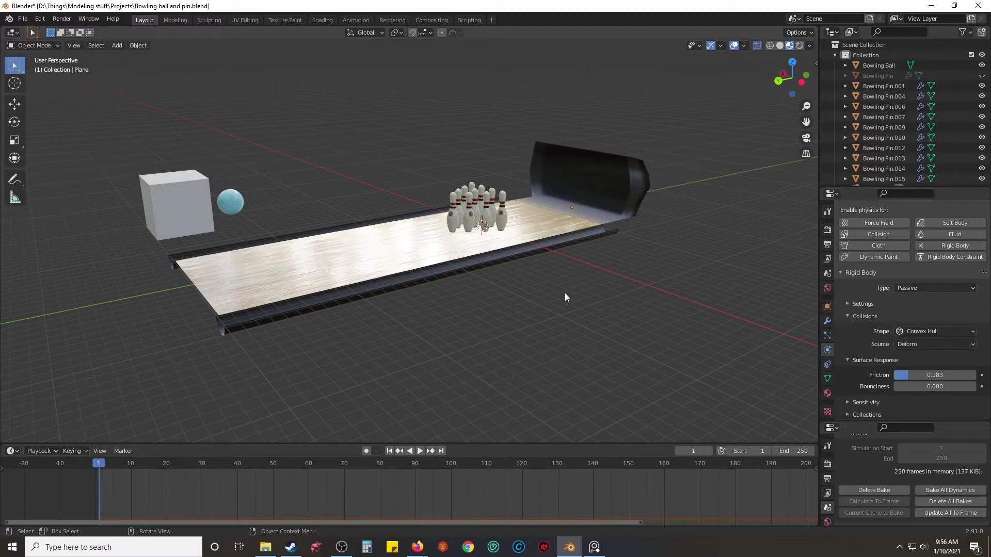
pyautogui.press('space')
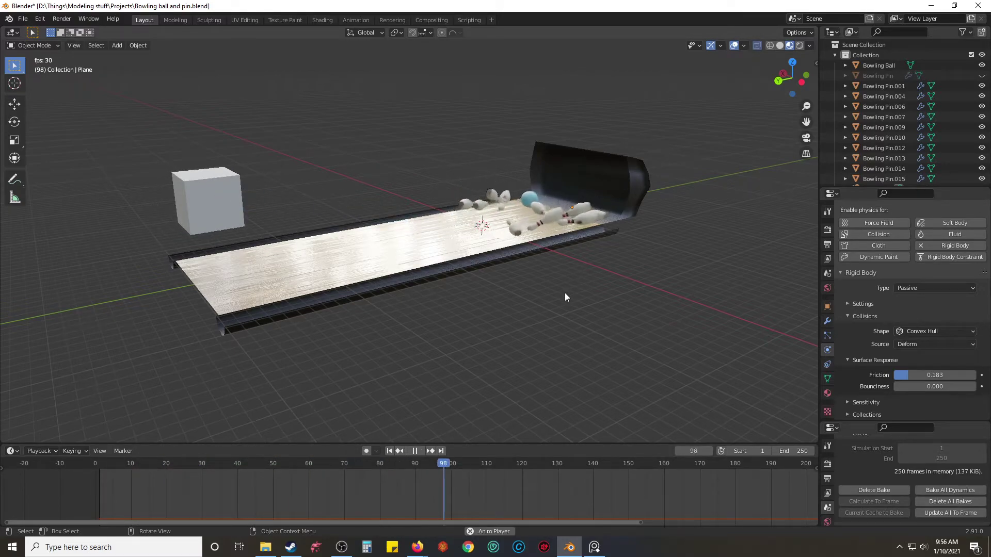
pyautogui.press('space')
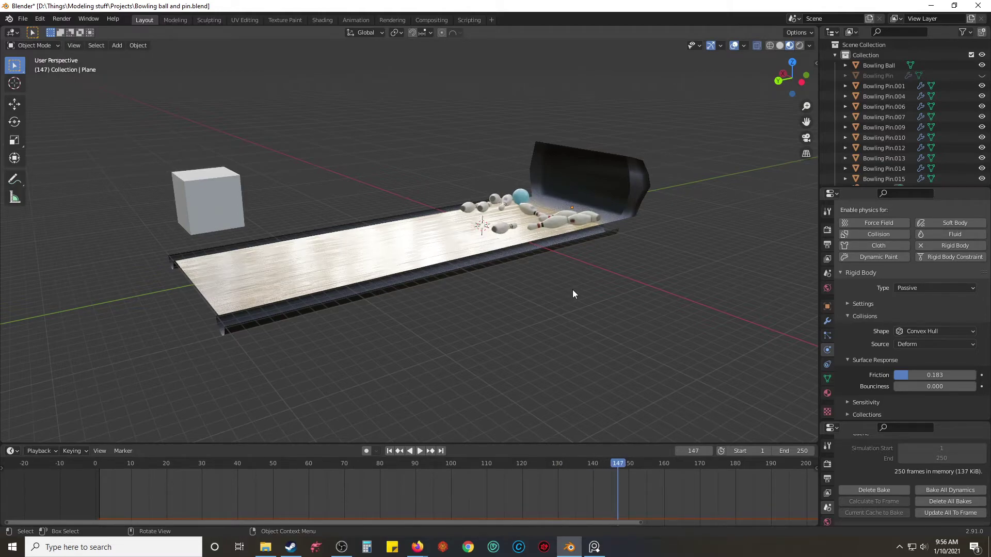
# Step: Examine how the ball and pins behave where the lane meets the wall block, replaying the simulation from frame 1 up close
pyautogui.click(538, 249)
pyautogui.moveTo(565, 292); pyautogui.dragTo(657, 325, button='middle')
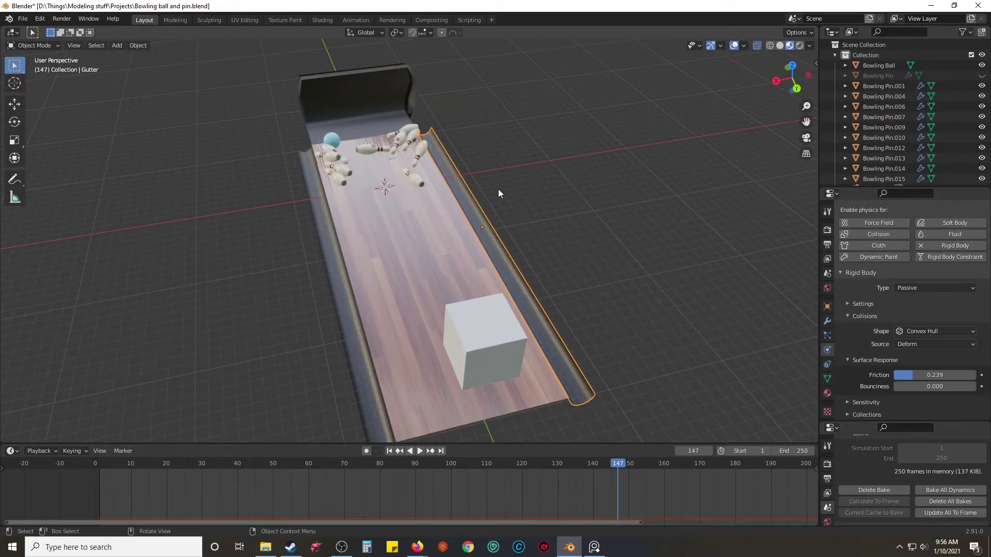
pyautogui.scroll(3, 498, 189)
pyautogui.moveTo(550, 148); pyautogui.dragTo(683, 125, button='middle')
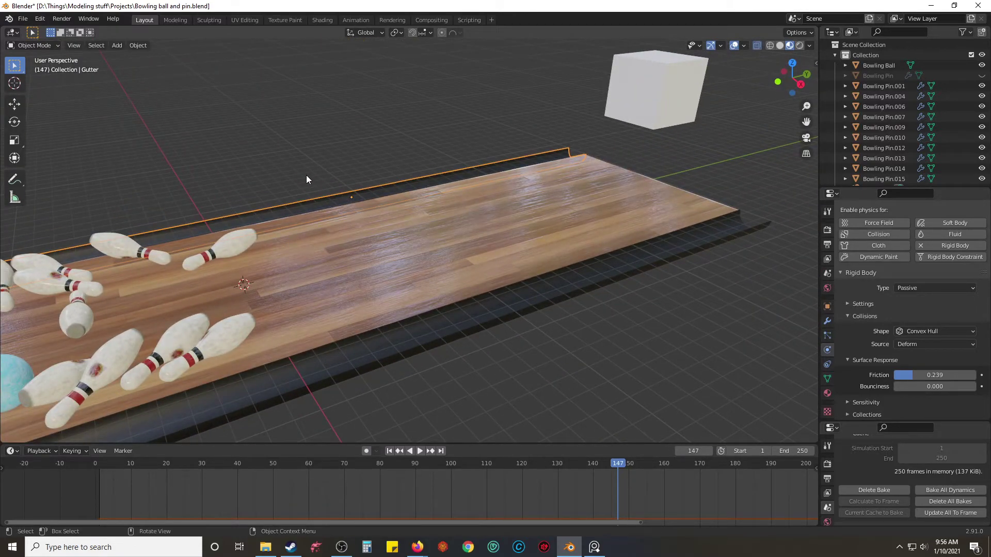
pyautogui.moveTo(244, 168); pyautogui.dragTo(479, 77, button='middle')
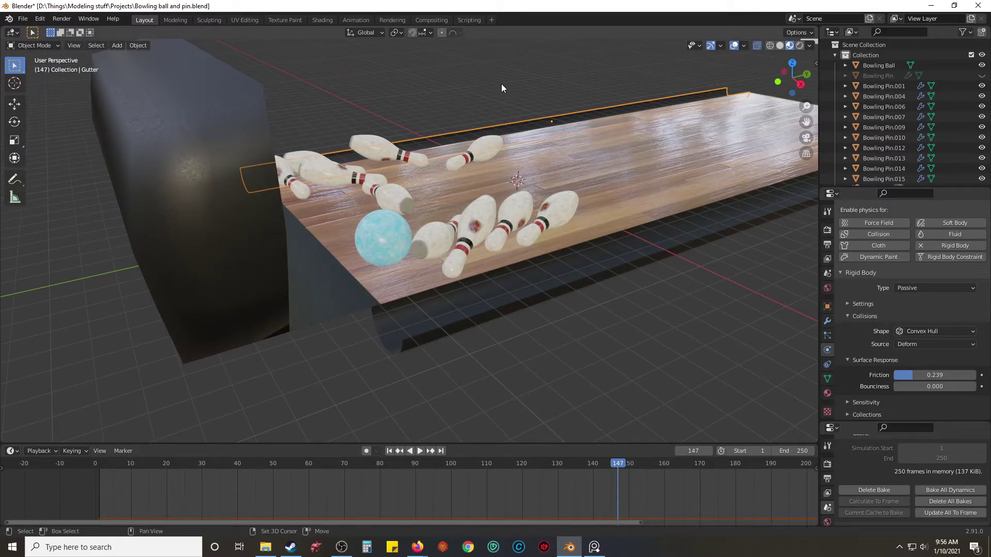
pyautogui.hotkey('shift', 'Left')
pyautogui.press('space')
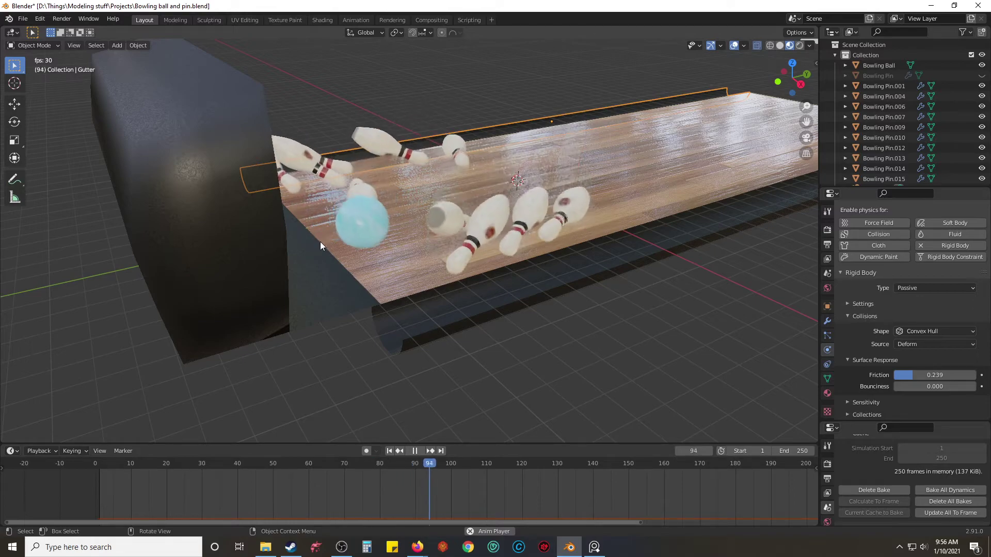
pyautogui.press('space')
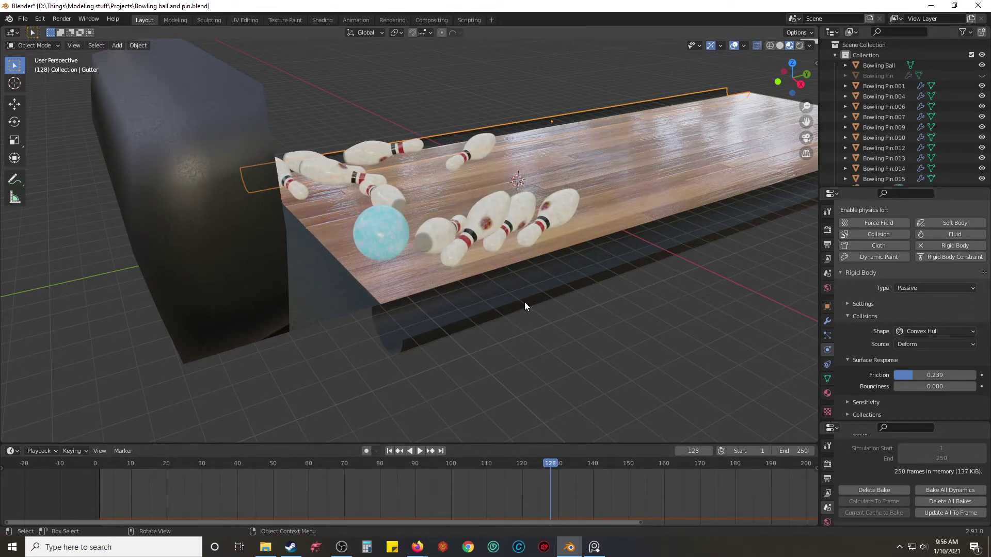
# Step: Lower the wall block by about 0.13 m along the global Z axis and deselect it
pyautogui.click(344, 281)
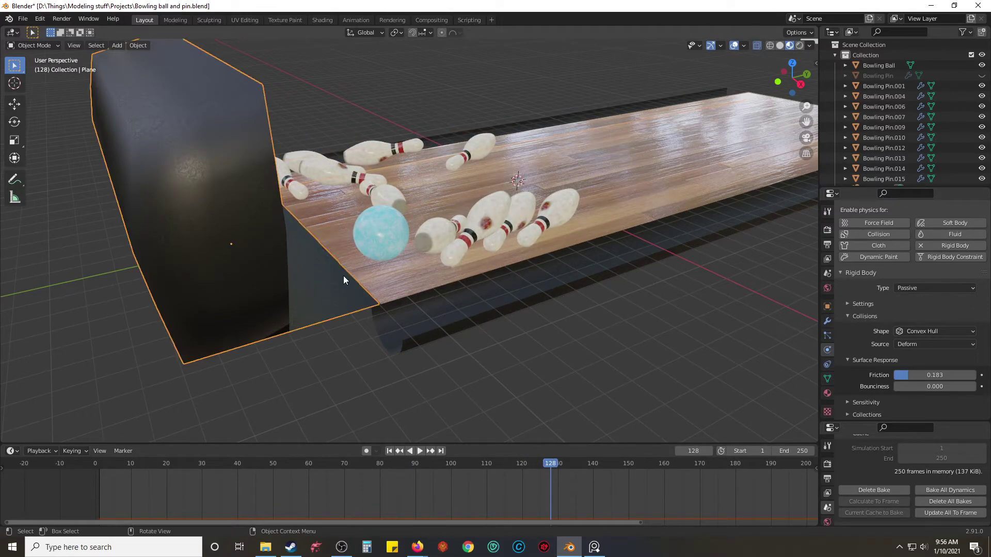
pyautogui.press('g')
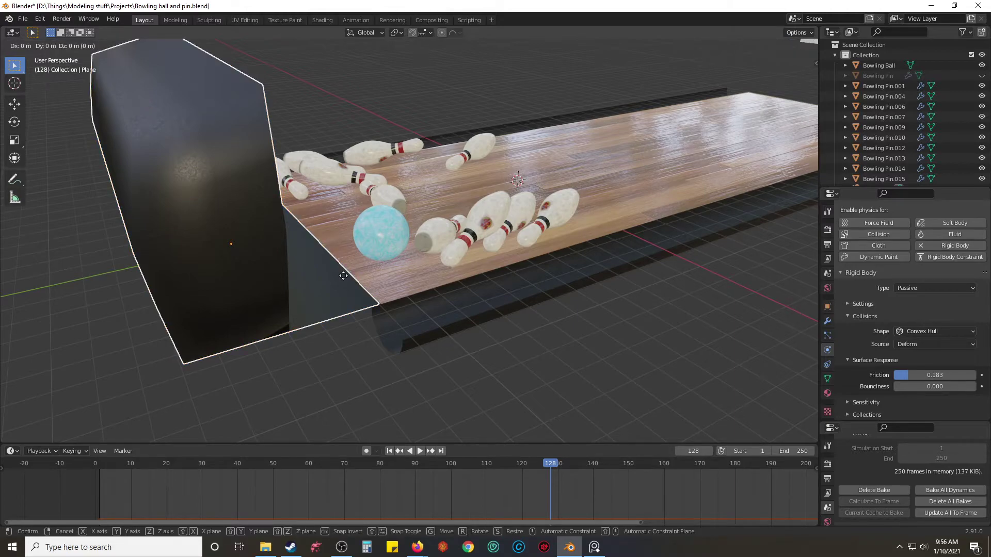
pyautogui.press('z')
pyautogui.click(415, 283)
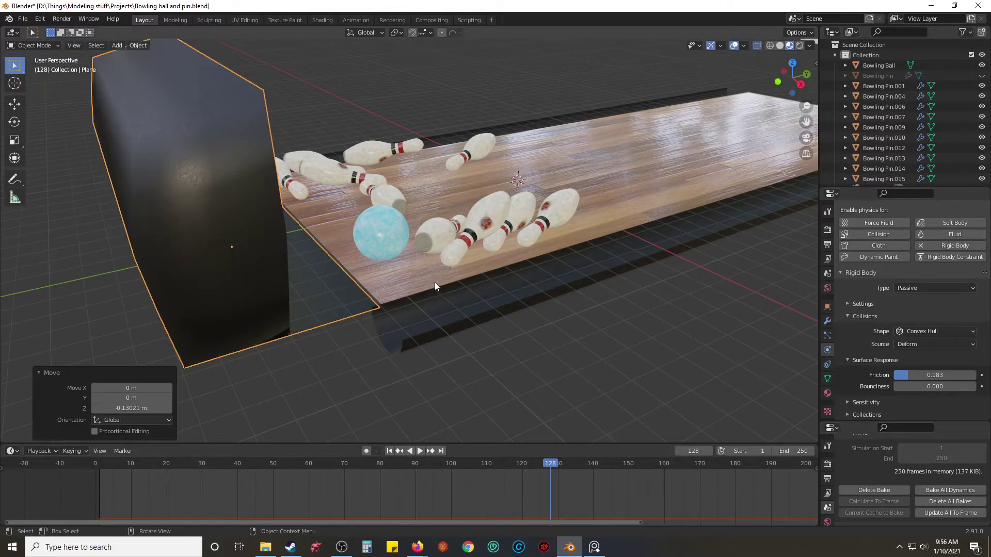
pyautogui.click(604, 347)
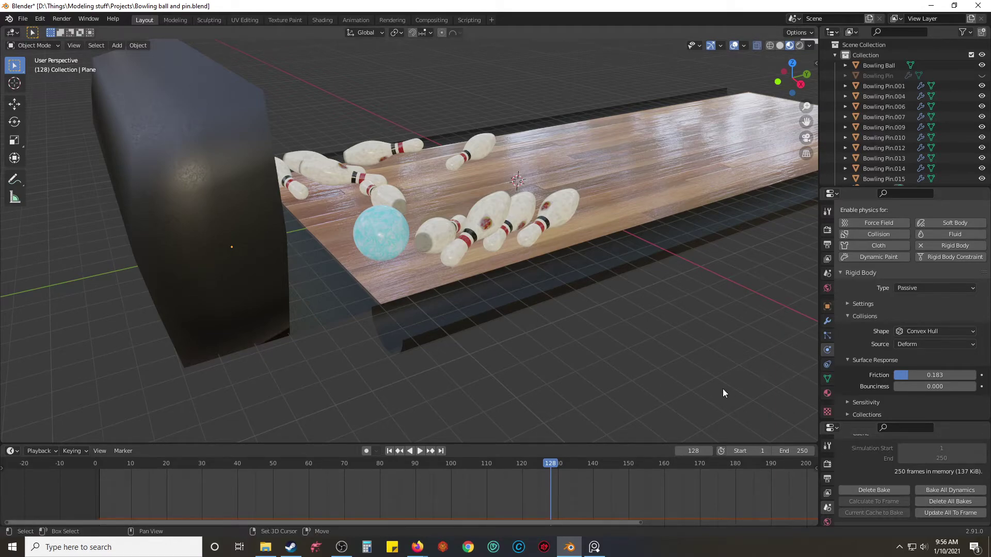
# Step: Rebake the rigid body simulation from frame 1 after deleting all bakes, play the ball's impact, and return to frame 1
pyautogui.hotkey('shift', 'Left')
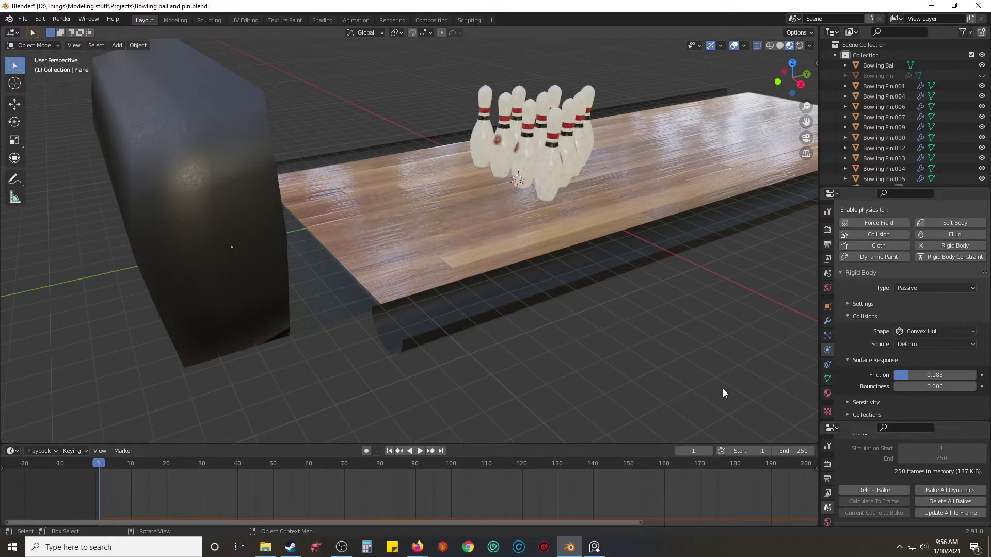
pyautogui.click(931, 501)
pyautogui.click(893, 493)
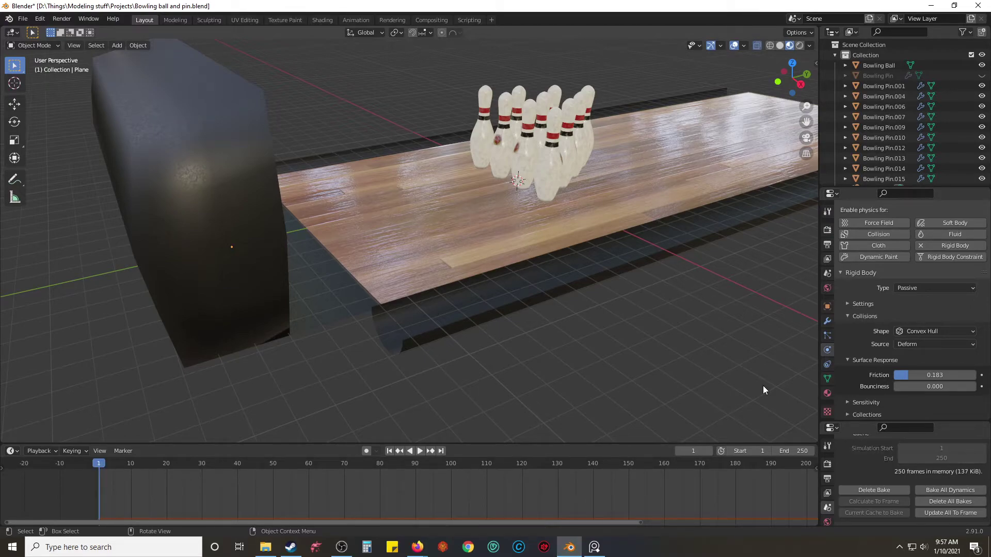
pyautogui.press('space')
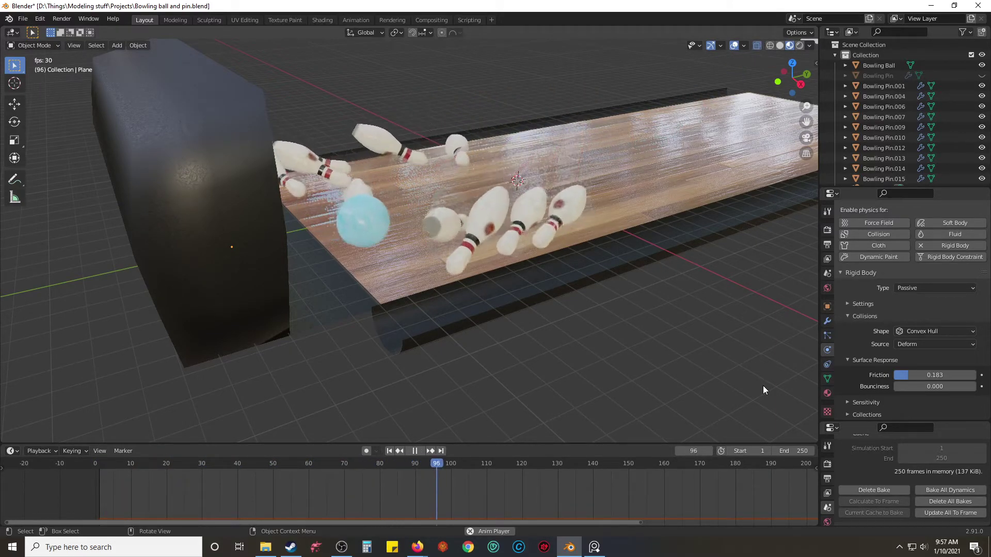
pyautogui.press('space')
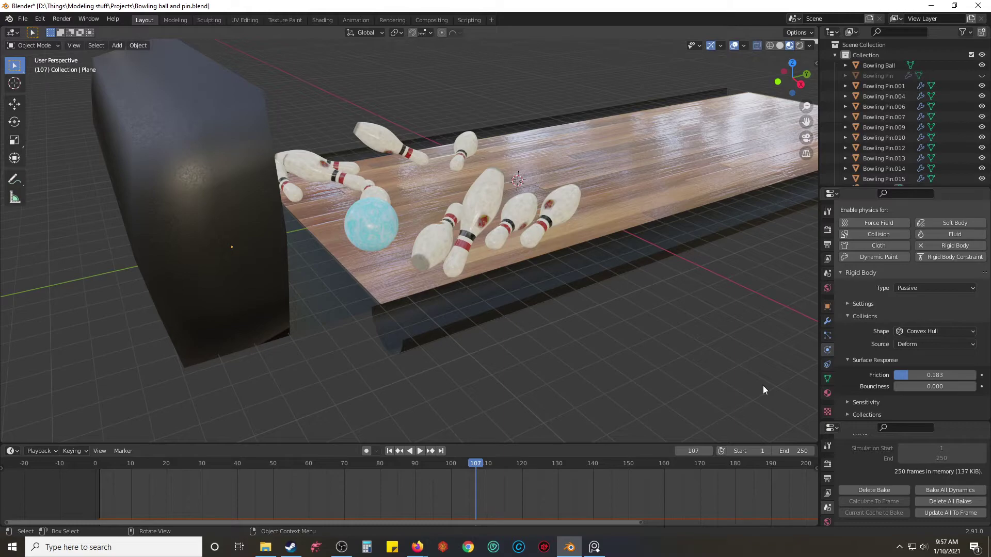
pyautogui.hotkey('shift', 'Left')
# Step: Delete the wall block and both gutters beside the lane from the scene
pyautogui.click(203, 313)
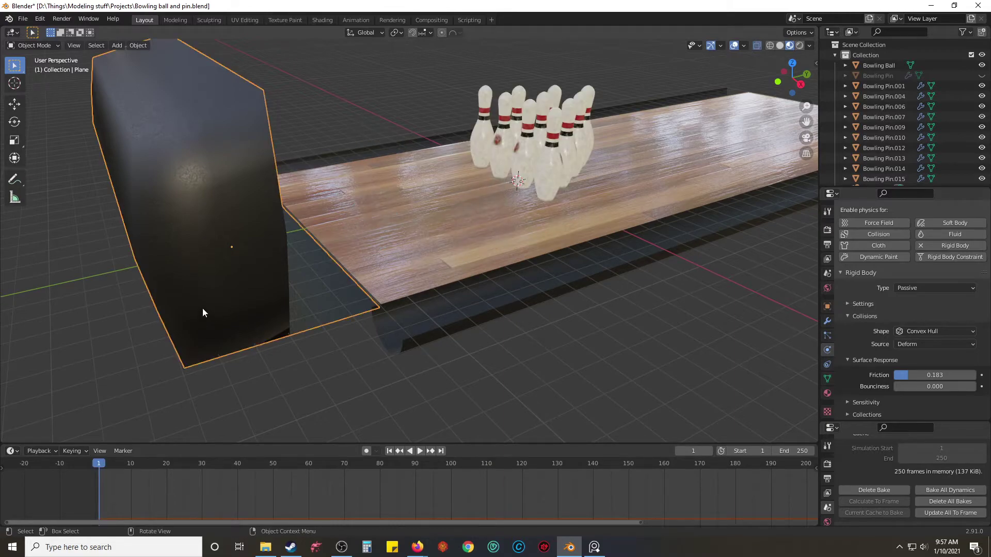
pyautogui.press('x')
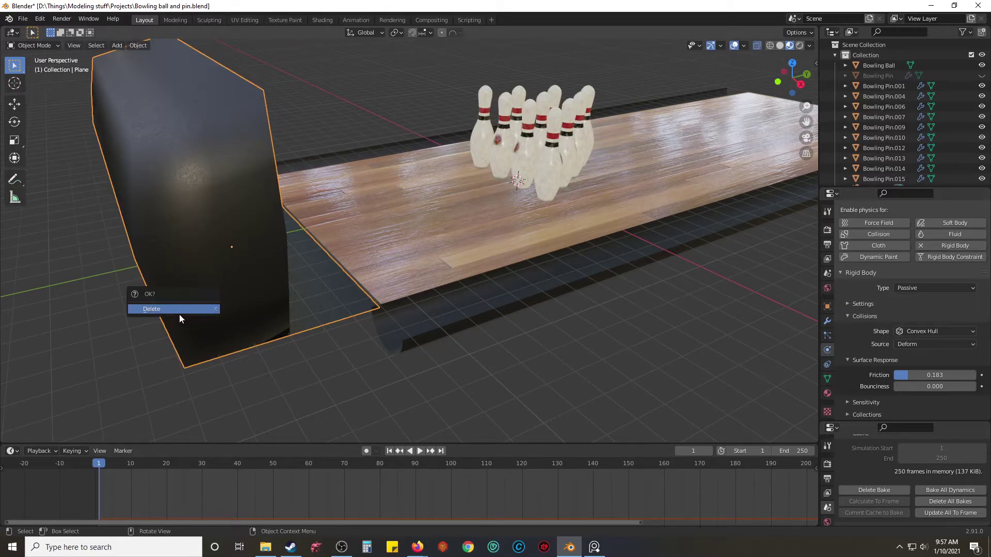
pyautogui.click(454, 327)
pyautogui.keyDown('shift'); pyautogui.click(326, 296); pyautogui.keyUp('shift')
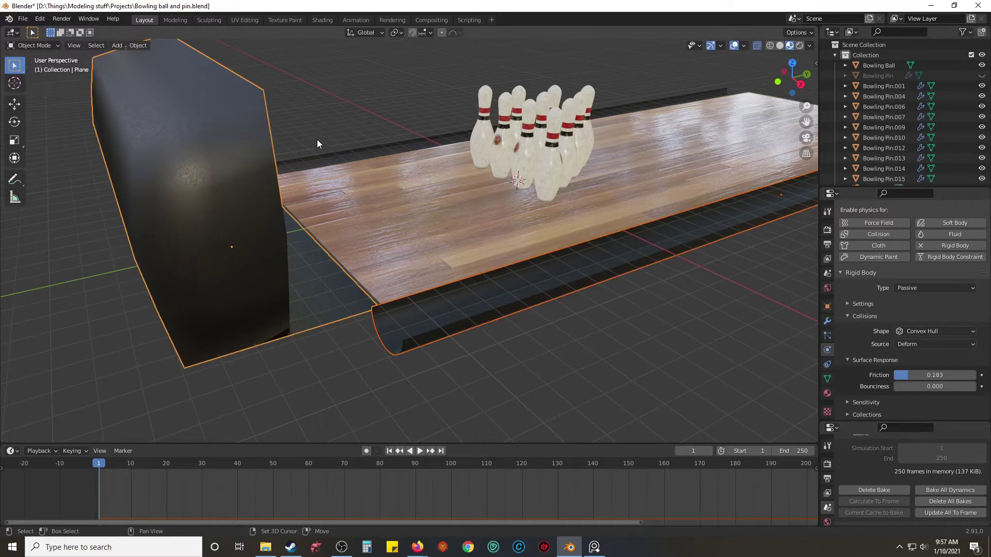
pyautogui.keyDown('shift'); pyautogui.click(326, 160); pyautogui.keyUp('shift')
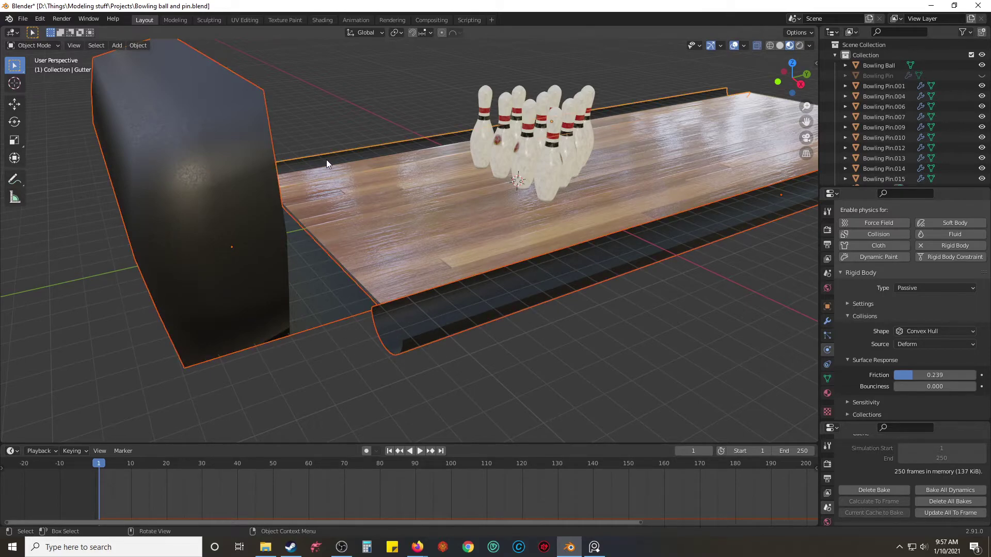
pyautogui.press('x')
pyautogui.click(326, 161)
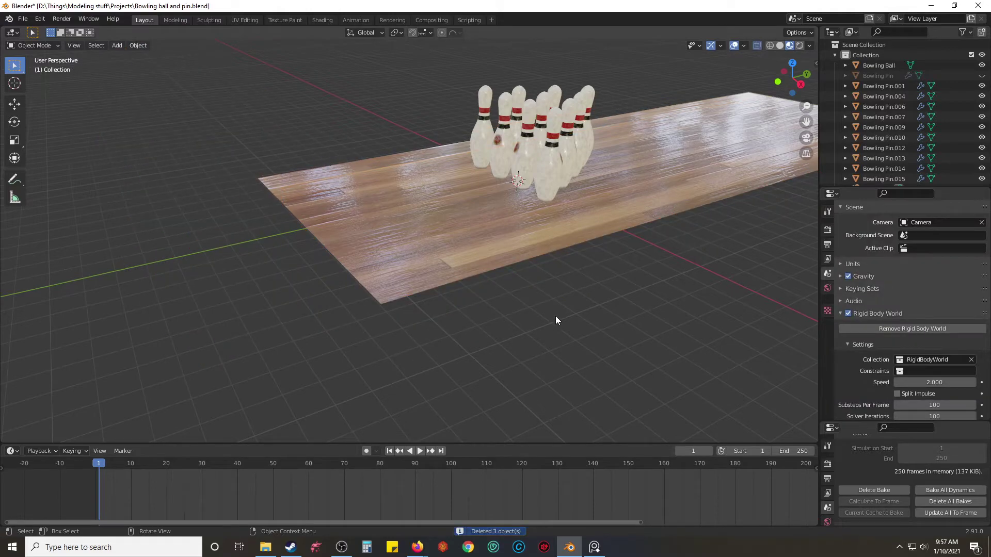
# Step: Delete the existing bake and rebake the rigid body simulation with only the lane, pins, ball and pusher cube
pyautogui.scroll(-3, 620, 330)
pyautogui.moveTo(626, 316); pyautogui.dragTo(486, 308, button='middle')
pyautogui.scroll(-4, 481, 311)
pyautogui.scroll(5, 483, 306)
pyautogui.scroll(-2, 475, 292)
pyautogui.scroll(-3, 469, 289)
pyautogui.scroll(2, 475, 283)
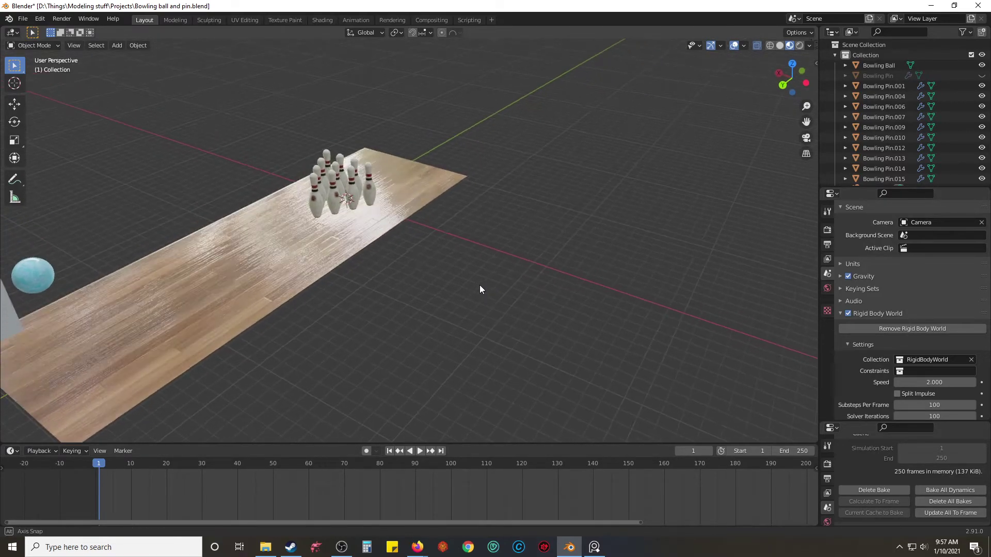
pyautogui.moveTo(478, 284); pyautogui.dragTo(467, 274, button='middle')
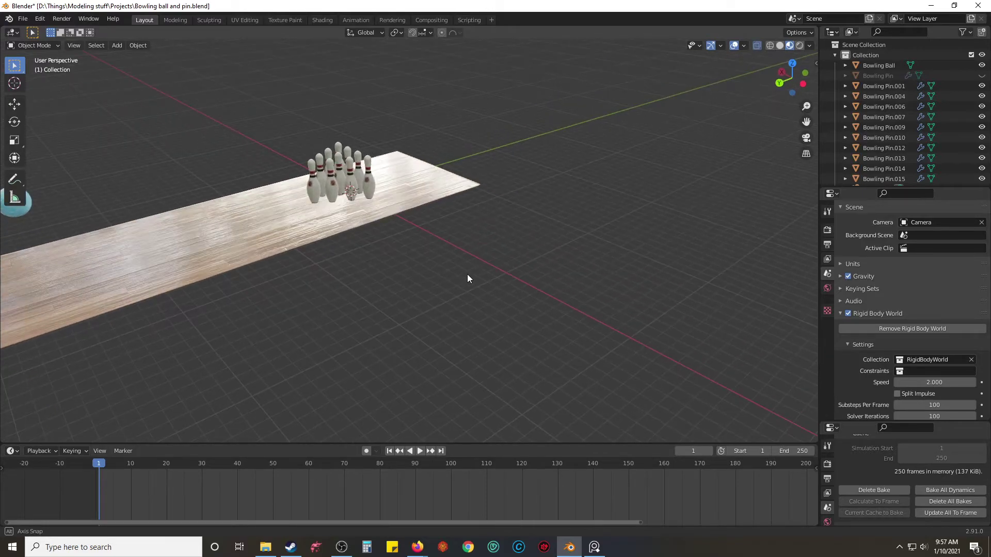
pyautogui.scroll(-3, 653, 108)
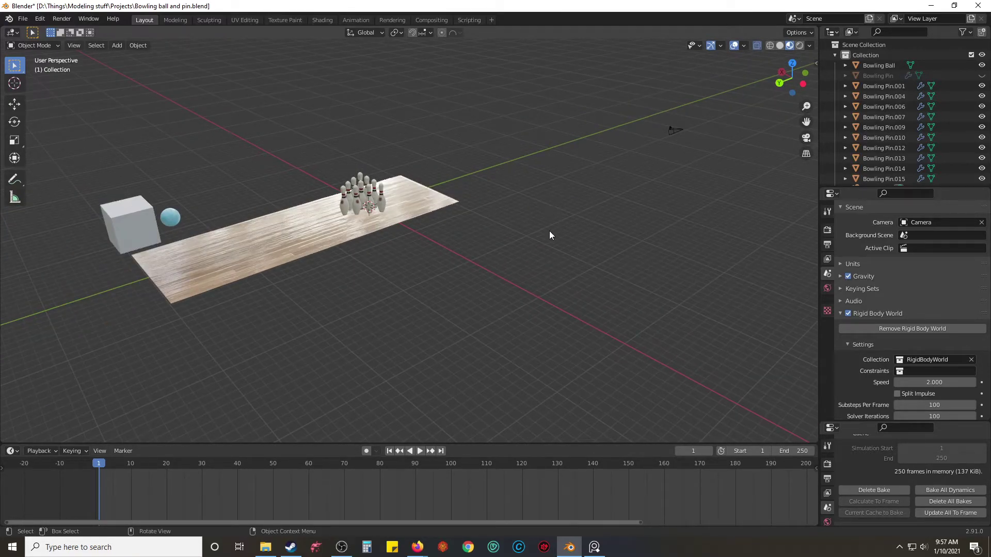
pyautogui.click(902, 490)
pyautogui.click(902, 489)
# Step: Play the rebaked simulation up close until the pins have fallen, and return to frame 1
pyautogui.keyDown('shift'); pyautogui.moveTo(403, 289); pyautogui.dragTo(519, 280, button='middle'); pyautogui.keyUp('shift')
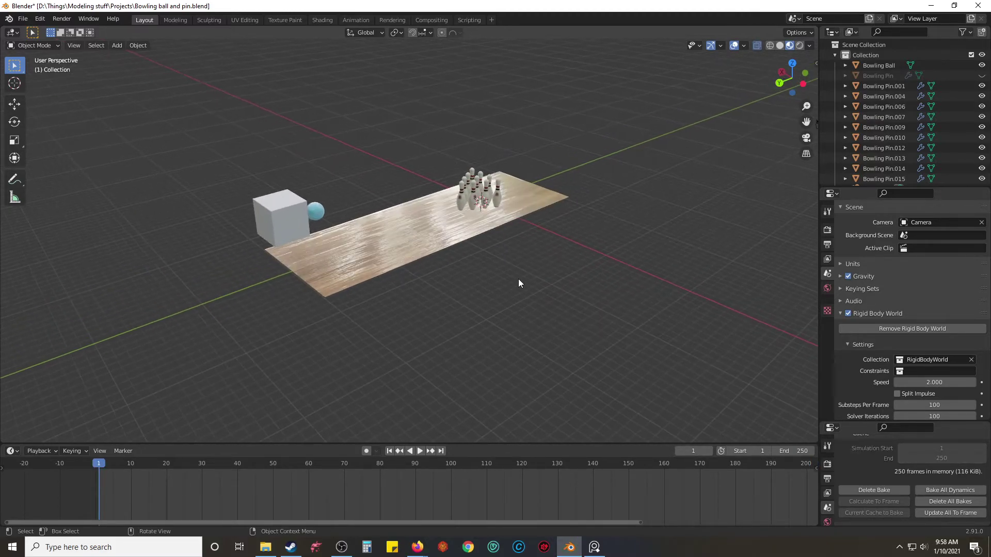
pyautogui.scroll(3, 520, 278)
pyautogui.press('space')
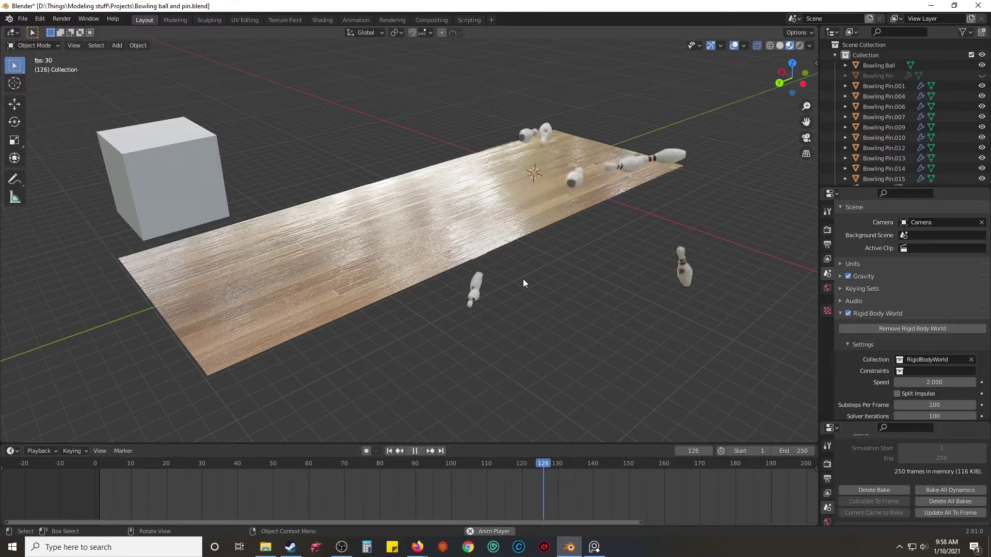
pyautogui.press('space')
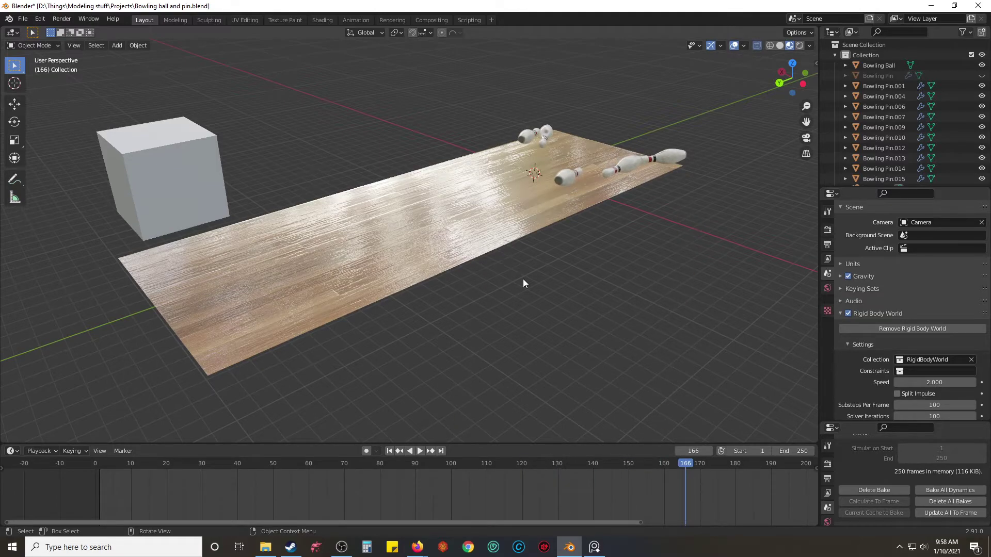
pyautogui.hotkey('shift', 'Left')
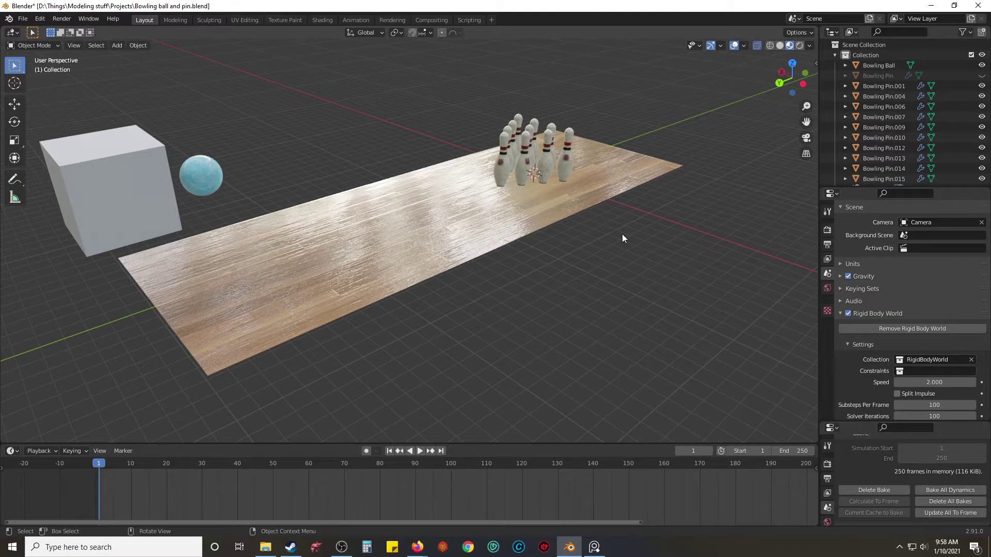
# Step: Reframe the camera with Camera to View locked so it shows the ball, the lane and the pins from the side
pyautogui.scroll(-4, 622, 234)
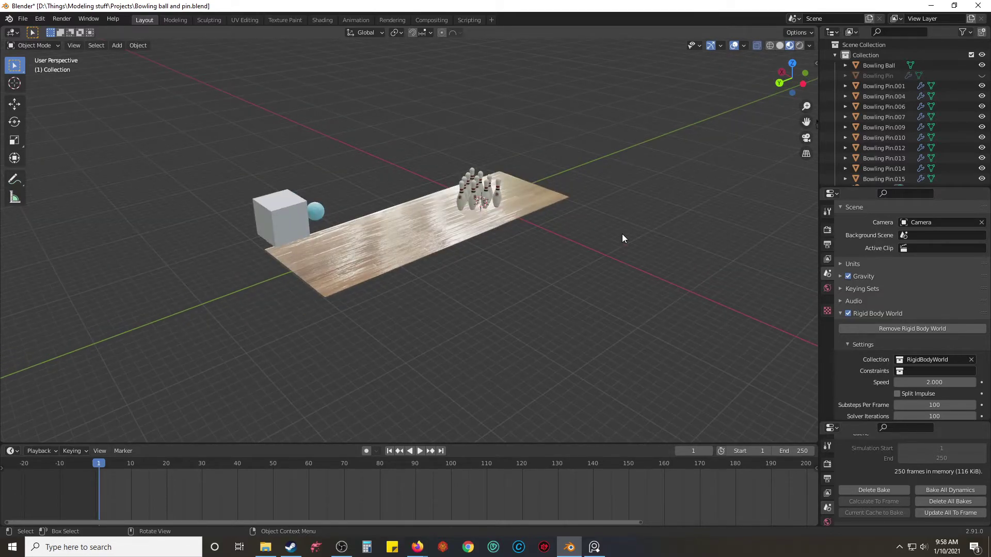
pyautogui.scroll(-2, 623, 238)
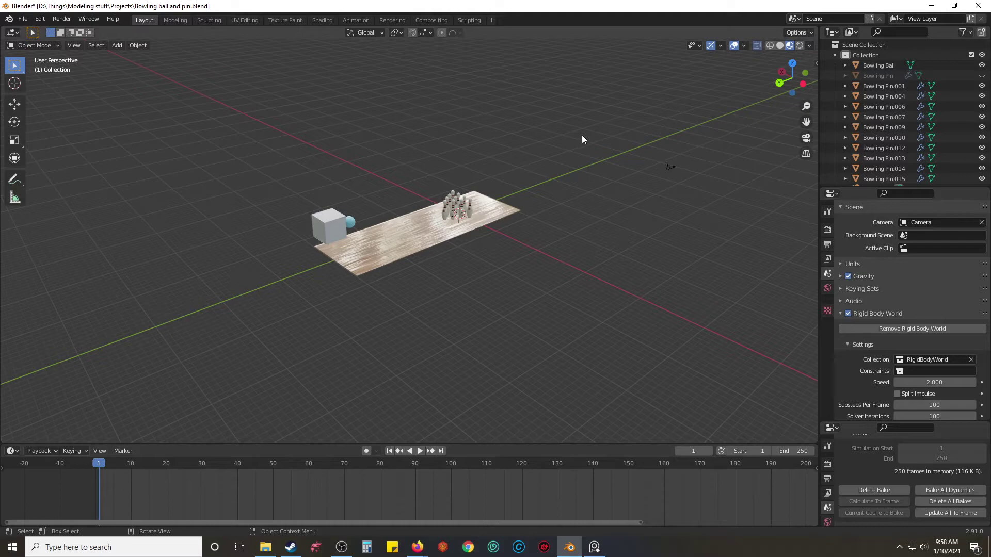
pyautogui.press('KP_0')
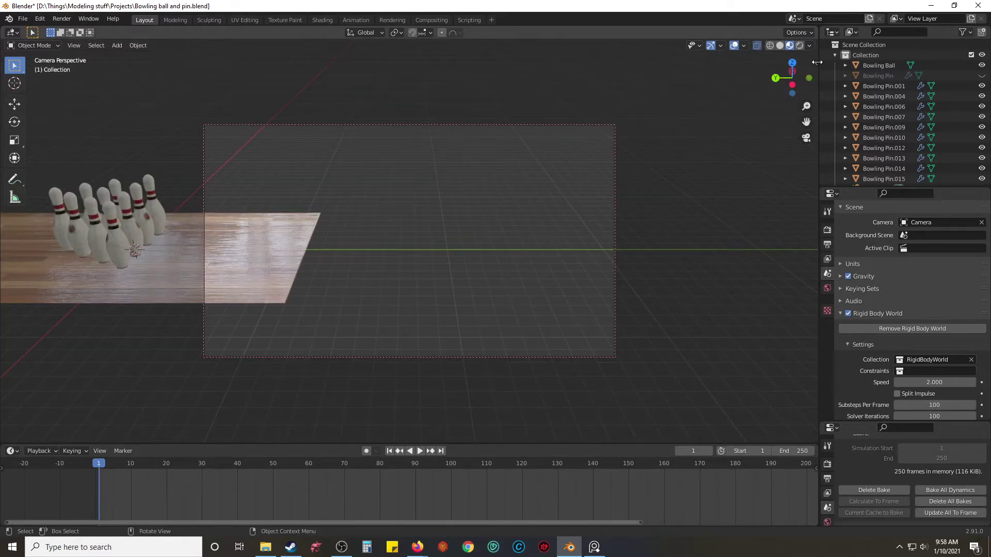
pyautogui.press('n')
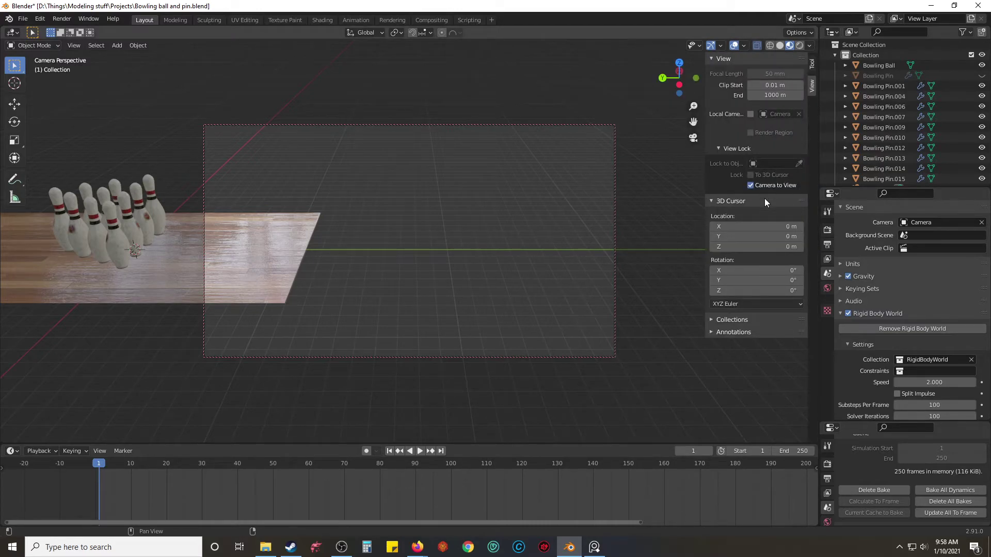
pyautogui.press('n')
pyautogui.moveTo(451, 184); pyautogui.dragTo(647, 146, button='middle')
pyautogui.moveTo(436, 165); pyautogui.dragTo(367, 183, button='middle')
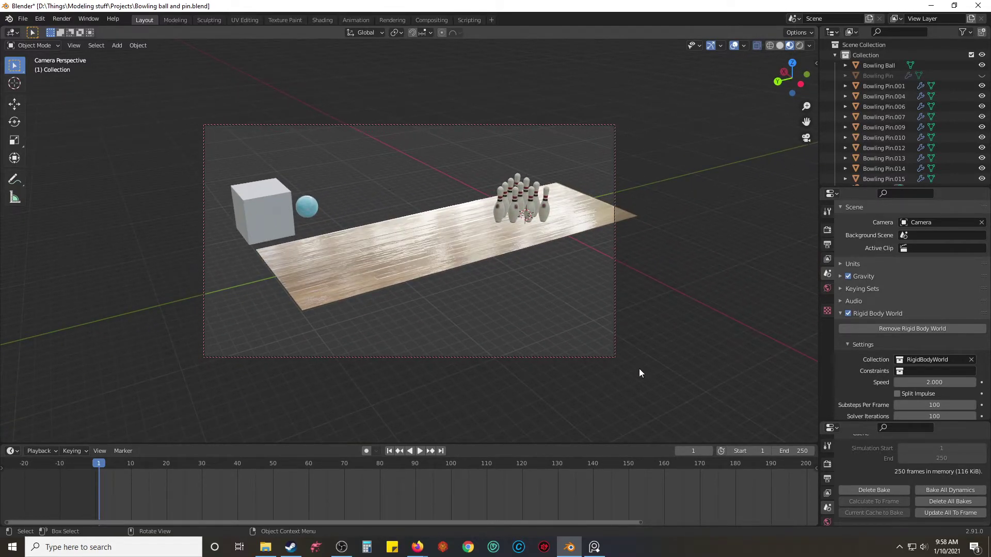
pyautogui.scroll(2, 436, 177)
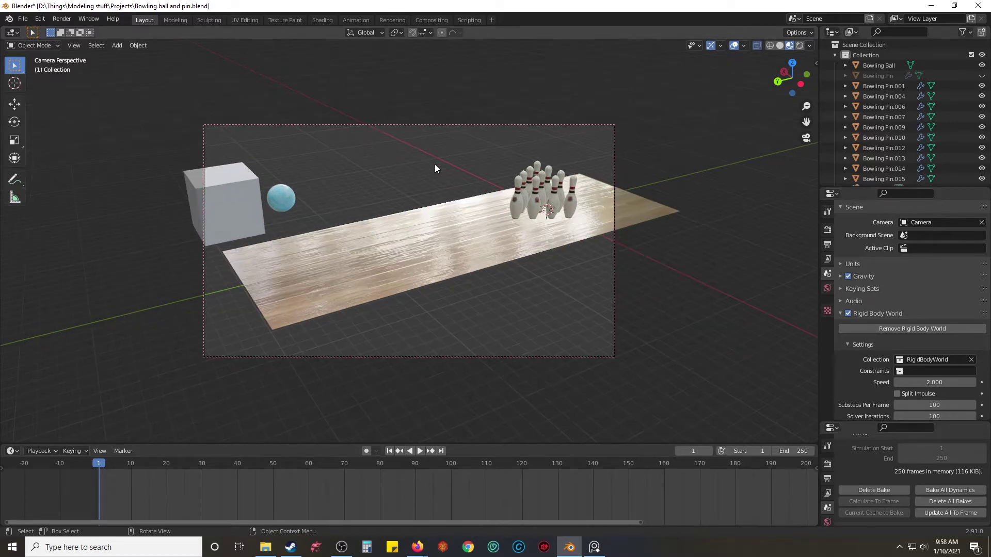
pyautogui.scroll(1, 436, 165)
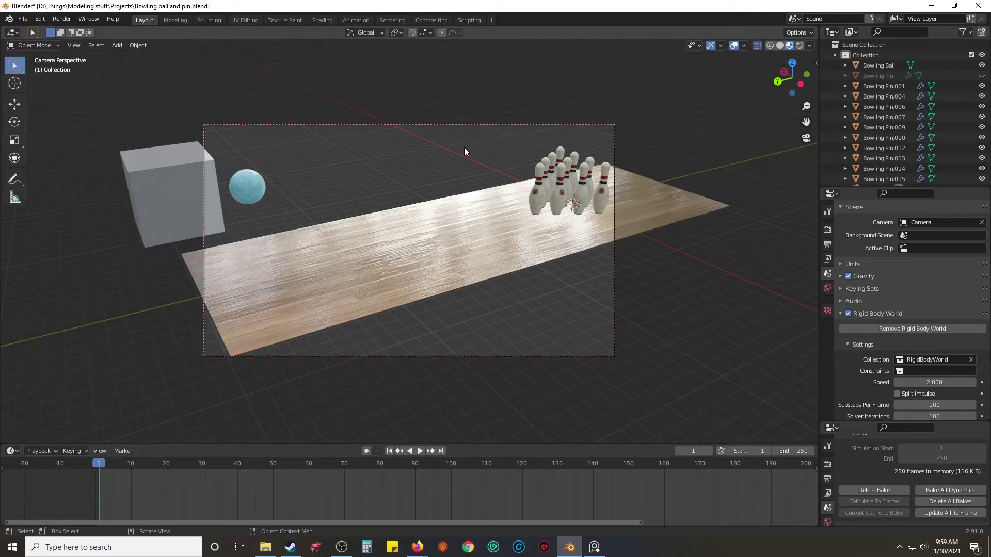
pyautogui.press('i')
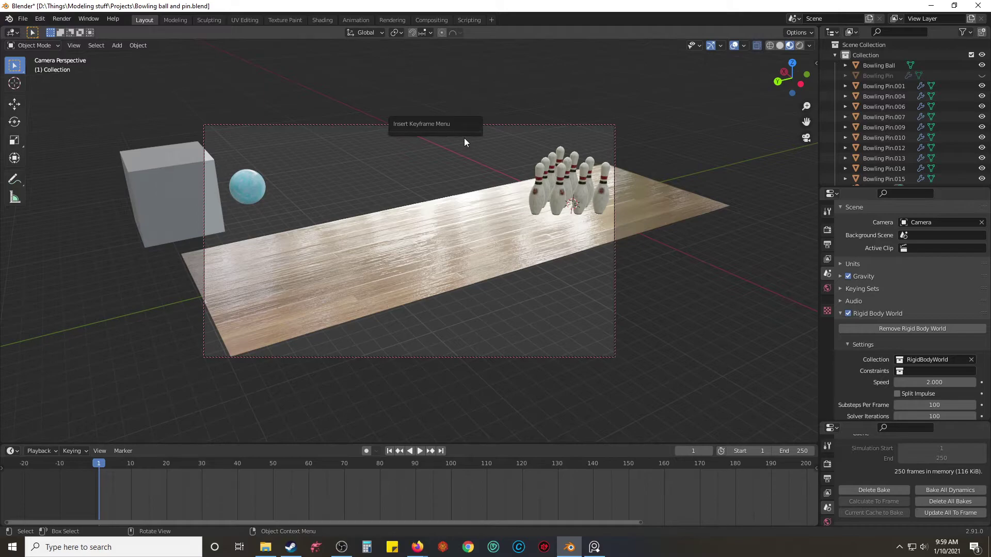
pyautogui.press('i')
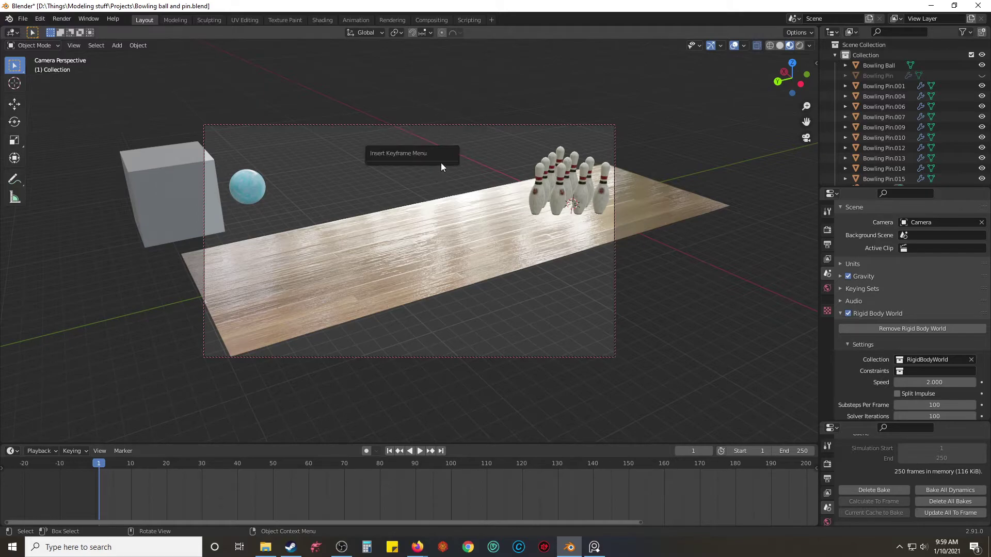
pyautogui.press('i')
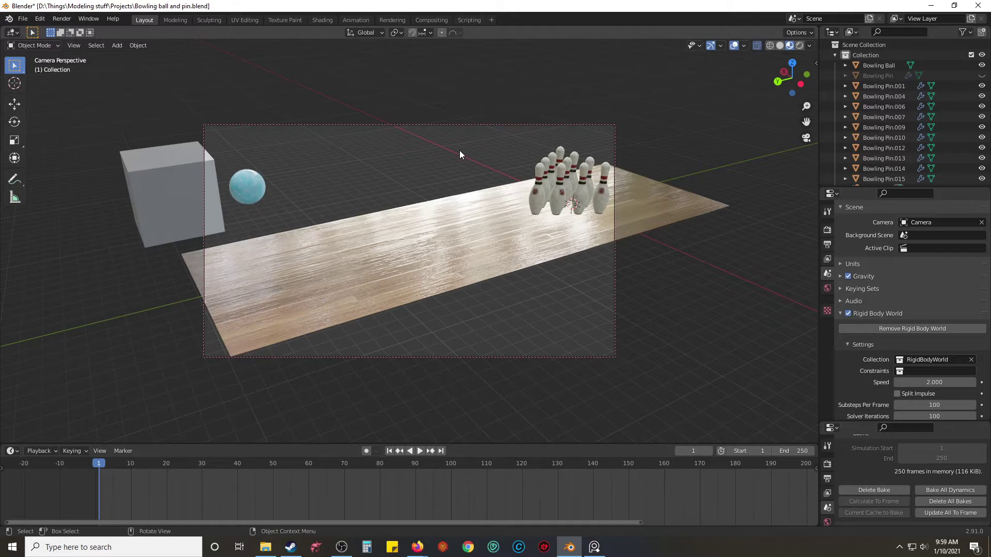
# Step: Insert a Location keyframe for the camera at frame 1, deselect it, and return to the camera view
pyautogui.moveTo(459, 150); pyautogui.dragTo(494, 146, button='middle')
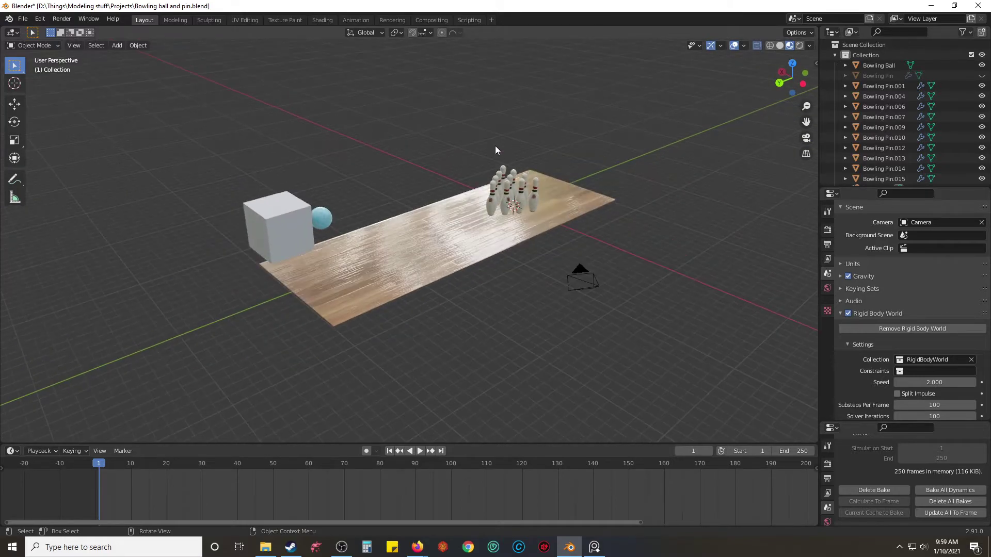
pyautogui.click(573, 278)
pyautogui.press('i')
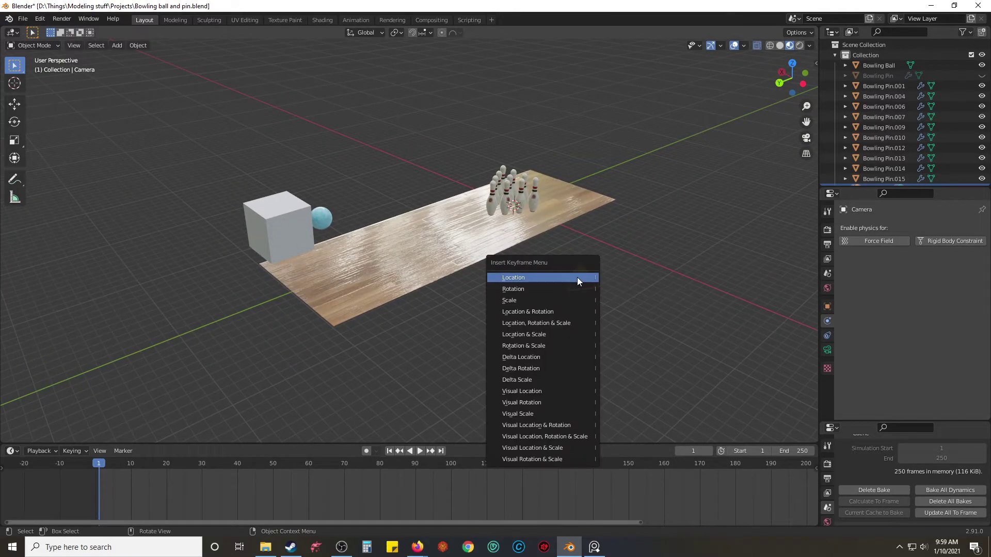
pyautogui.click(578, 281)
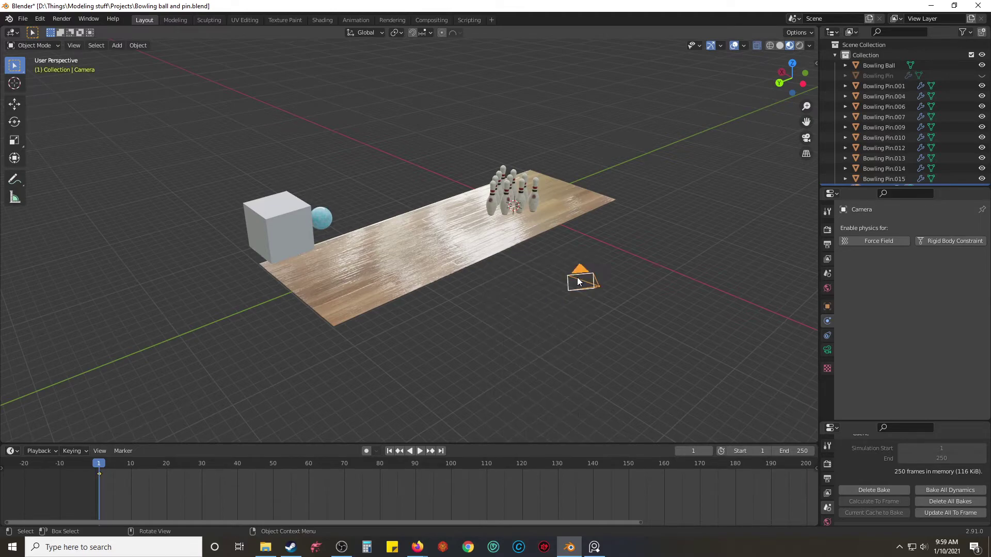
pyautogui.click(443, 157)
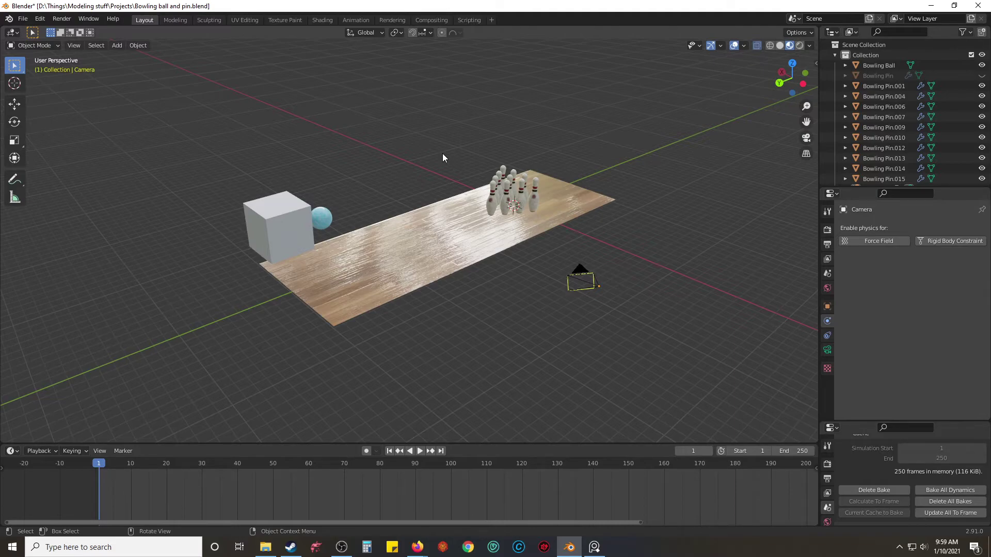
pyautogui.press('KP_0')
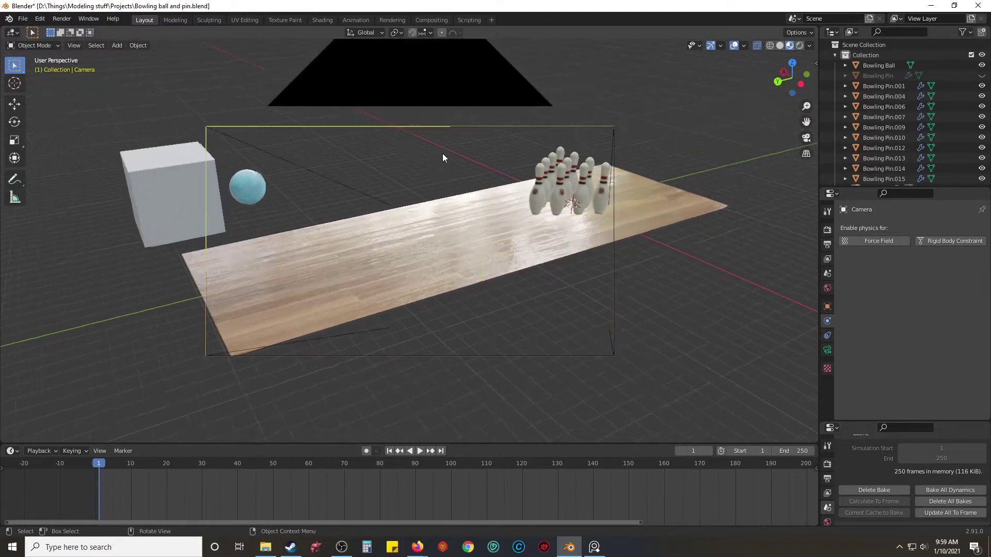
# Step: Play the simulation through the camera up to frame 50 to check how the ball and pins are framed
pyautogui.press('space')
pyautogui.press('space')
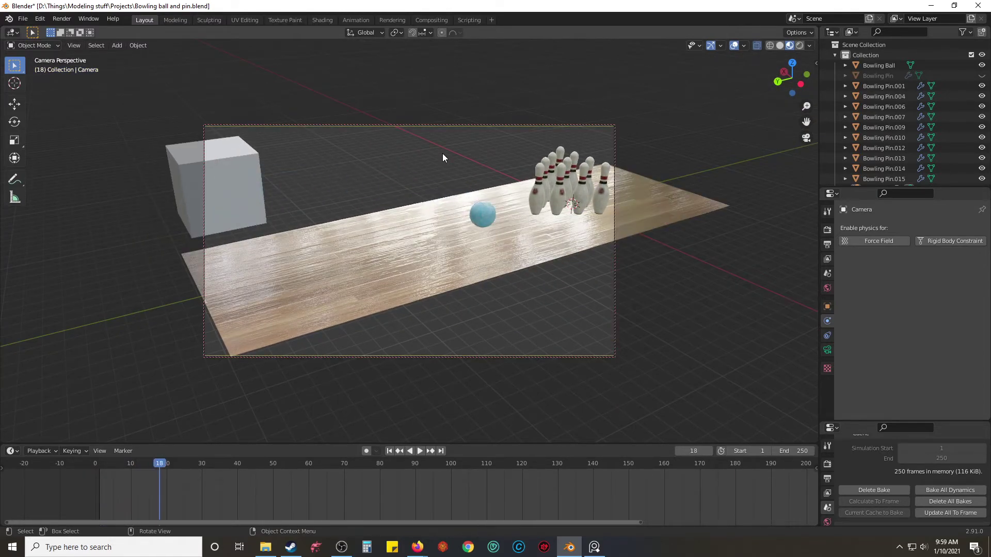
pyautogui.press('space')
pyautogui.press('space')
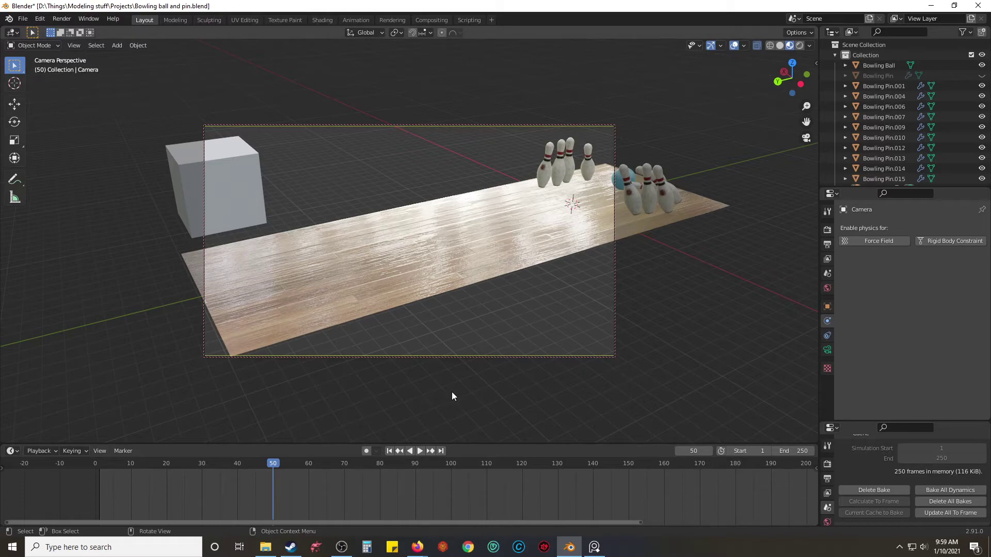
# Step: Step the simulation back frame by frame to frame 1, examining the ball's path within the camera frame
pyautogui.press('Left')
pyautogui.press('Left')
pyautogui.press('Left')
pyautogui.press('Left')
pyautogui.press('Left')
pyautogui.press('Left')
pyautogui.press('Left')
pyautogui.press('Left')
pyautogui.press('Left')
pyautogui.press('Left')
pyautogui.press('Left')
pyautogui.press('Left')
pyautogui.press('Left')
pyautogui.press('Left')
pyautogui.press('Left')
pyautogui.press('Left')
pyautogui.press('Left')
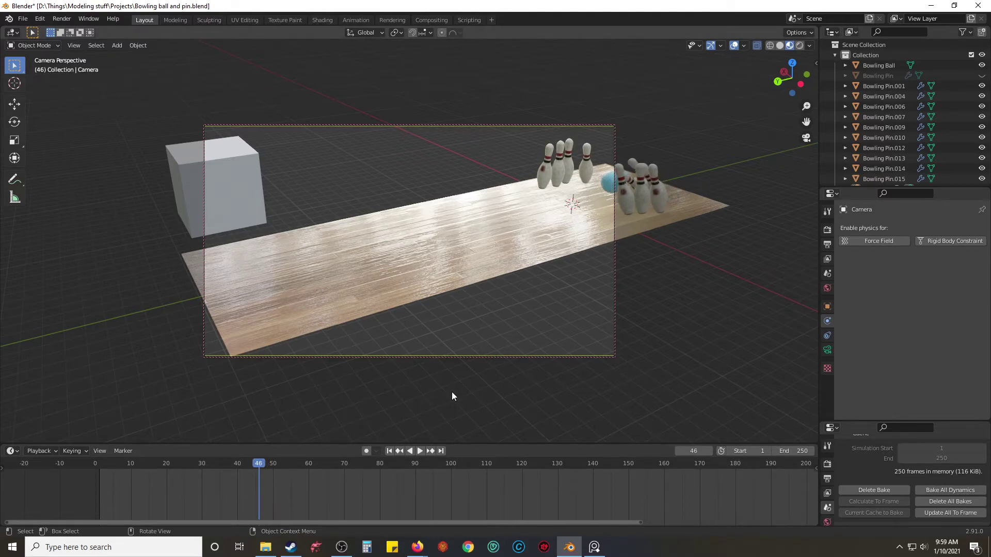
pyautogui.press('Left')
pyautogui.press('Left')
pyautogui.press('Left')
pyautogui.press('Left')
pyautogui.press('Left')
pyautogui.press('Left')
pyautogui.press('Left')
pyautogui.press('Left')
pyautogui.press('Left')
pyautogui.press('Left')
pyautogui.press('Left')
pyautogui.press('Left')
pyautogui.press('Left')
pyautogui.press('Left')
pyautogui.press('Left')
pyautogui.press('Left')
pyautogui.press('Left')
pyautogui.press('Left')
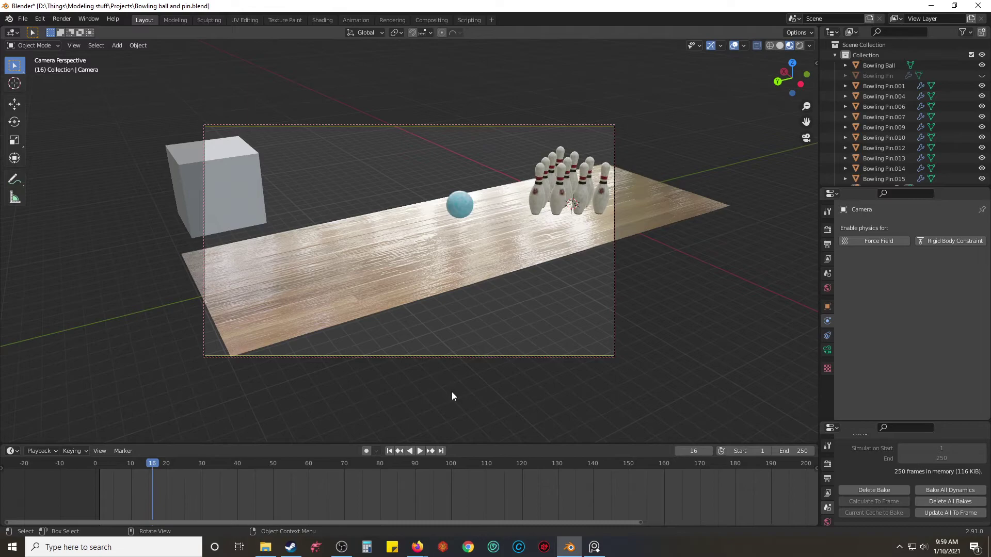
pyautogui.press('Left')
pyautogui.press('Left')
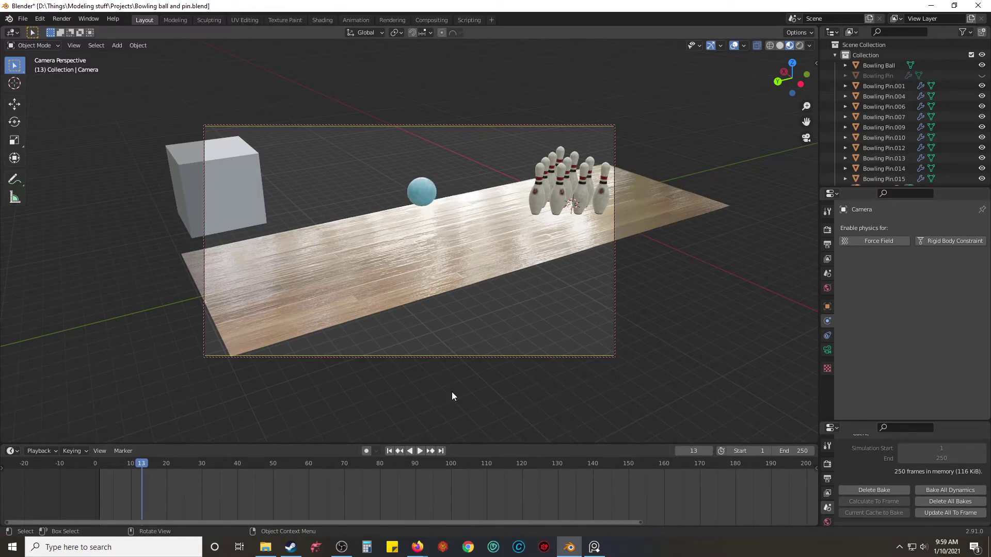
pyautogui.press('Left')
pyautogui.press('Left')
pyautogui.press('Left')
pyautogui.press('Left')
pyautogui.press('Left')
pyautogui.press('Left')
pyautogui.press('Left')
pyautogui.press('Left')
pyautogui.press('Left')
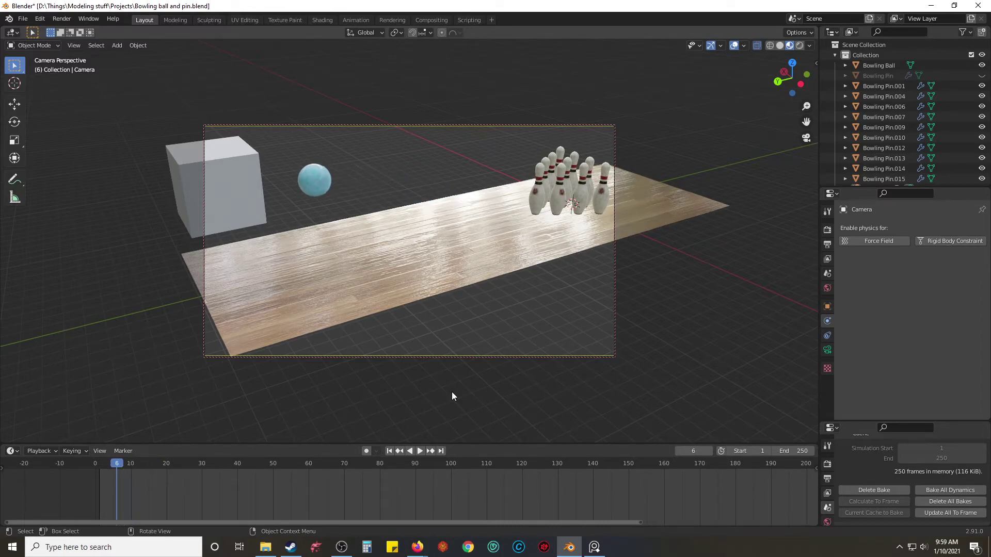
pyautogui.press('Left')
pyautogui.press('Left')
pyautogui.press('Left')
pyautogui.press('Left')
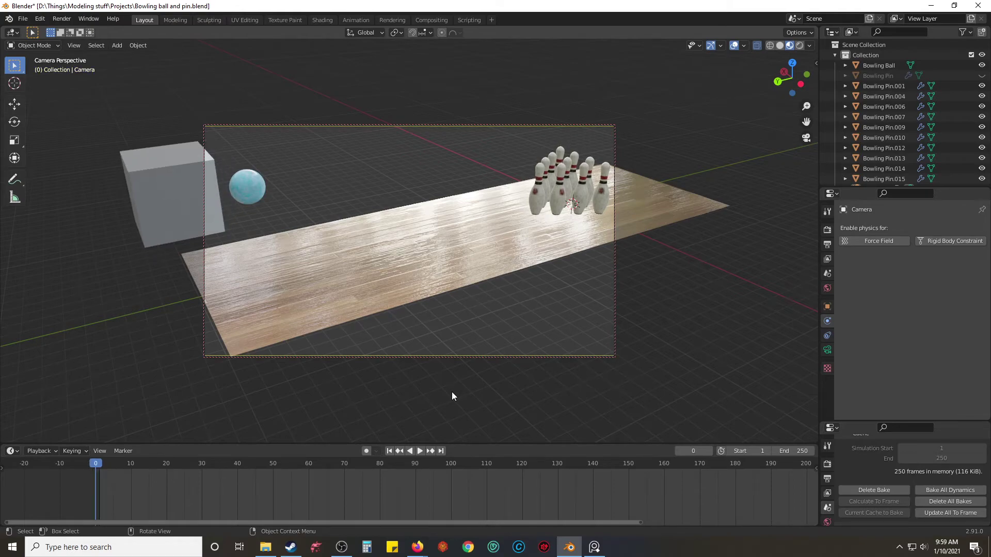
pyautogui.press('Right')
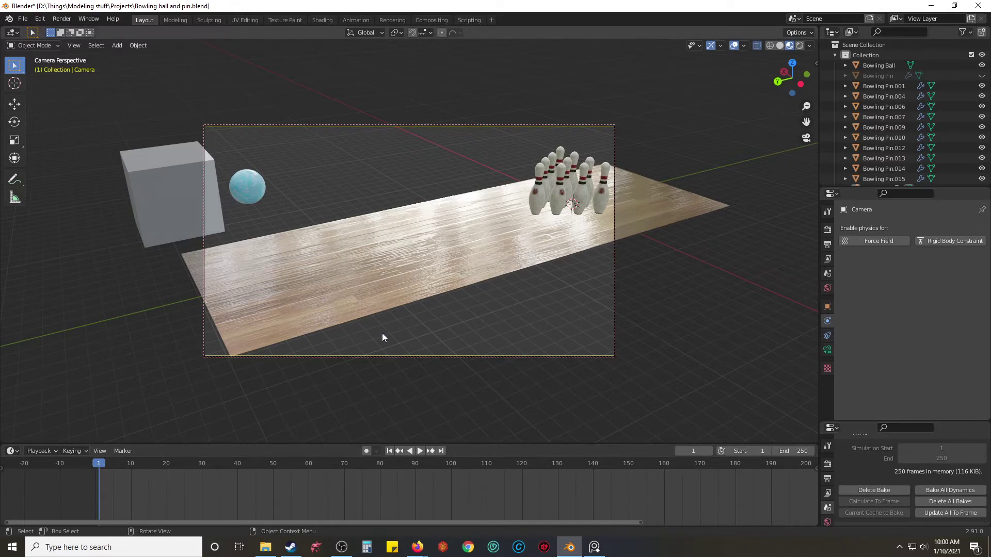
# Step: Play the simulation to frame 21, shade the bowling ball smooth and deselect it
pyautogui.press('space')
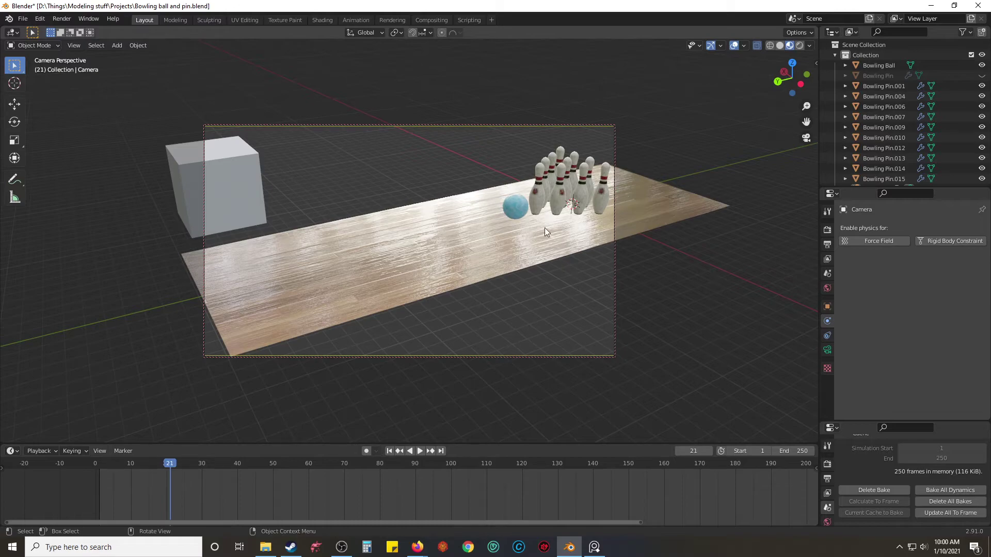
pyautogui.click(516, 212)
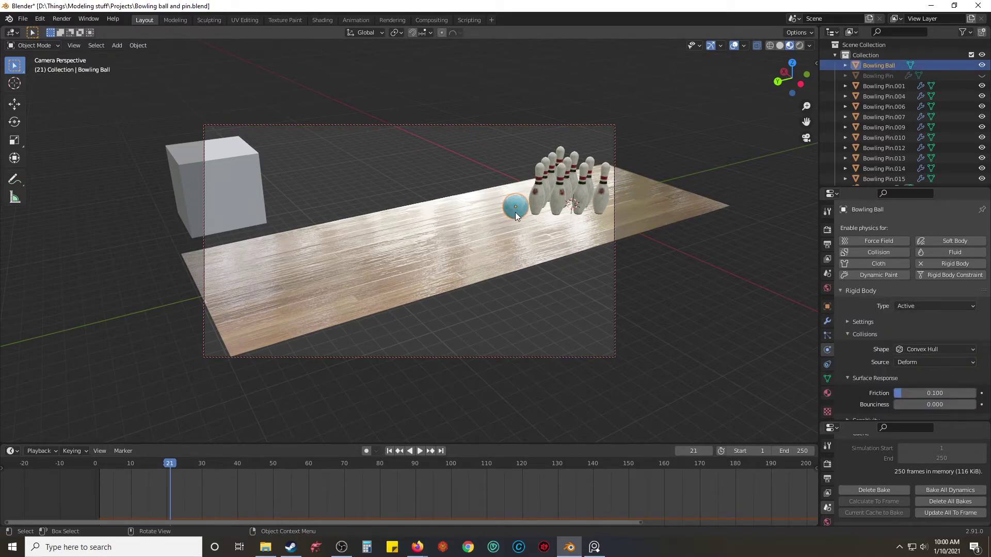
pyautogui.rightClick(515, 212)
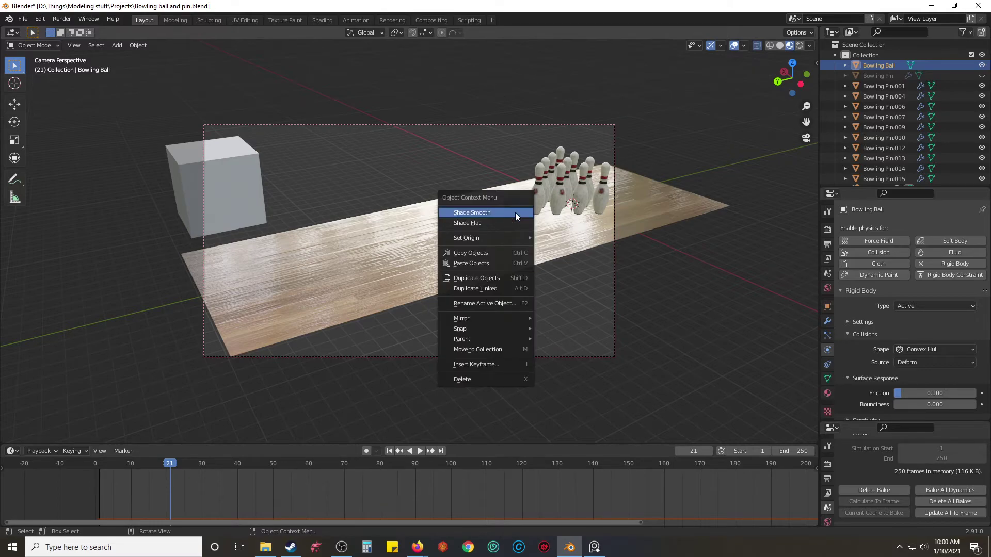
pyautogui.click(515, 212)
pyautogui.click(692, 341)
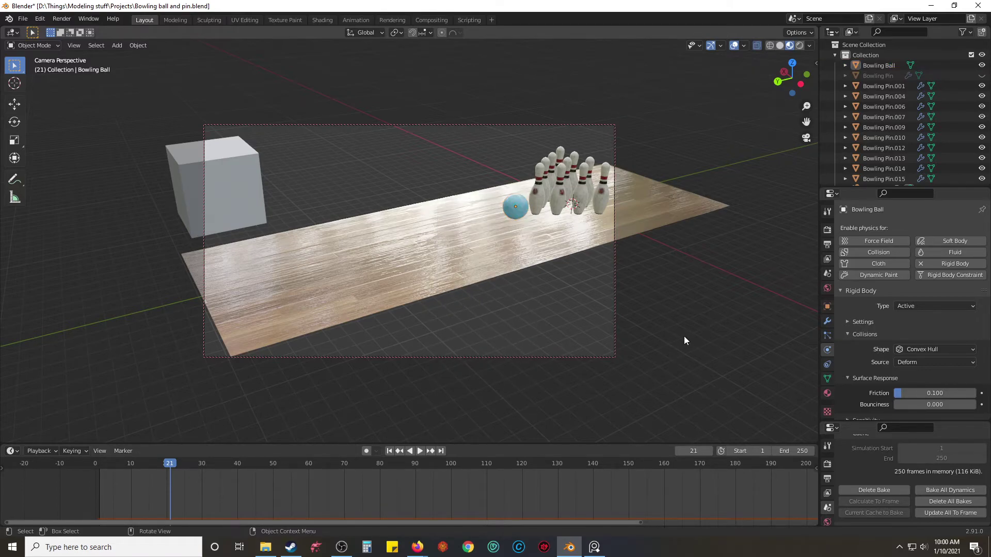
# Step: Select the camera, look through the output and scene properties, and return to the camera view
pyautogui.moveTo(683, 336); pyautogui.dragTo(609, 278, button='middle')
pyautogui.click(573, 283)
pyautogui.rightClick(573, 284)
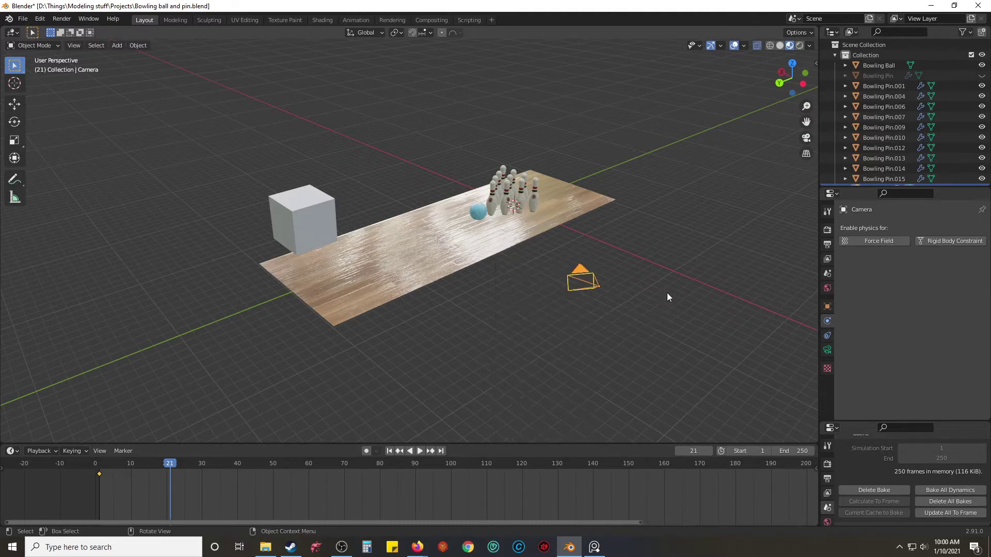
pyautogui.click(828, 259)
pyautogui.click(827, 274)
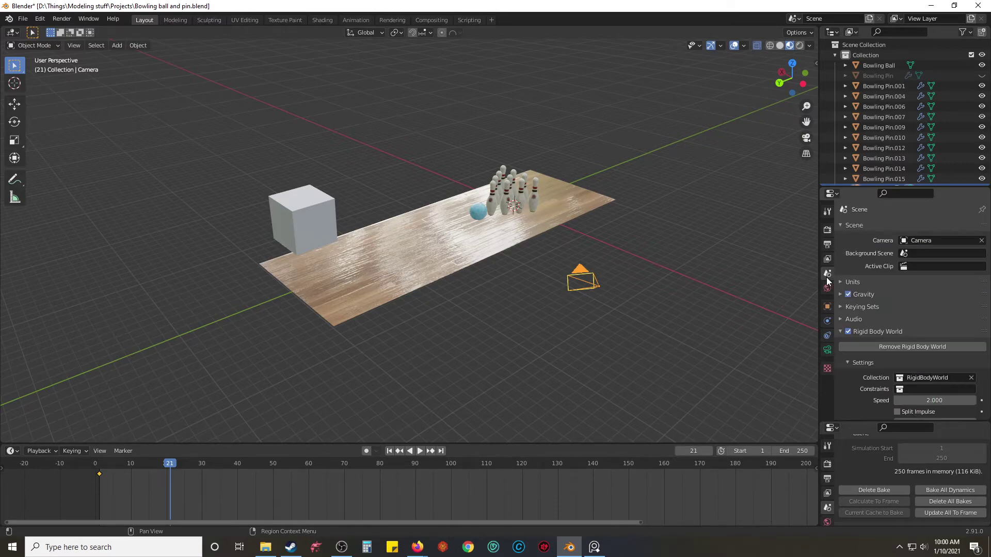
pyautogui.click(828, 244)
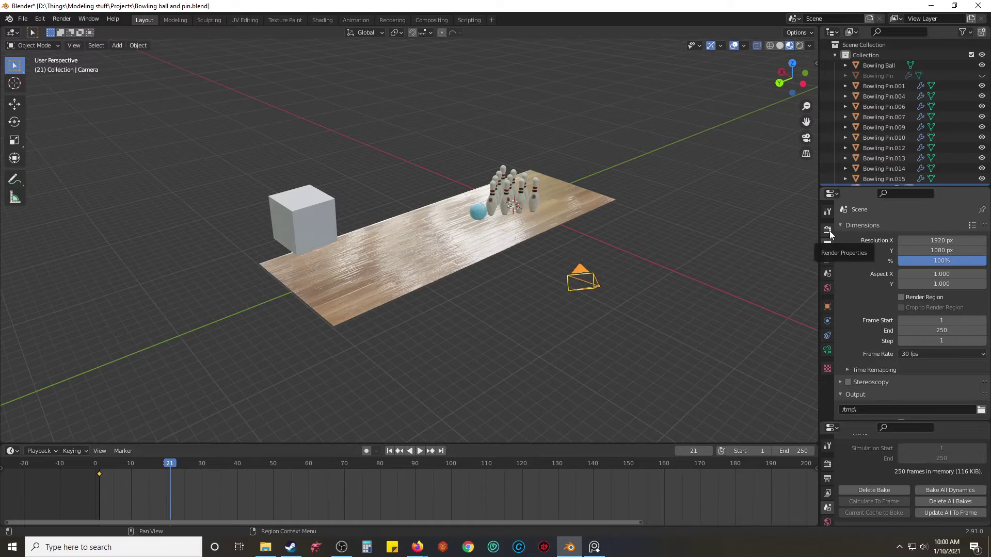
pyautogui.scroll(-4, 847, 260)
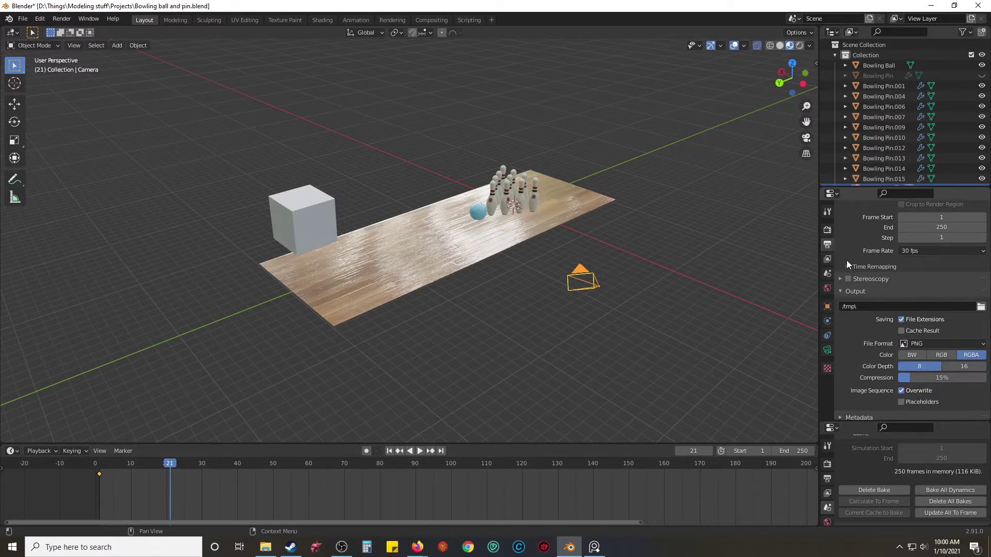
pyautogui.scroll(3, 846, 260)
pyautogui.click(828, 273)
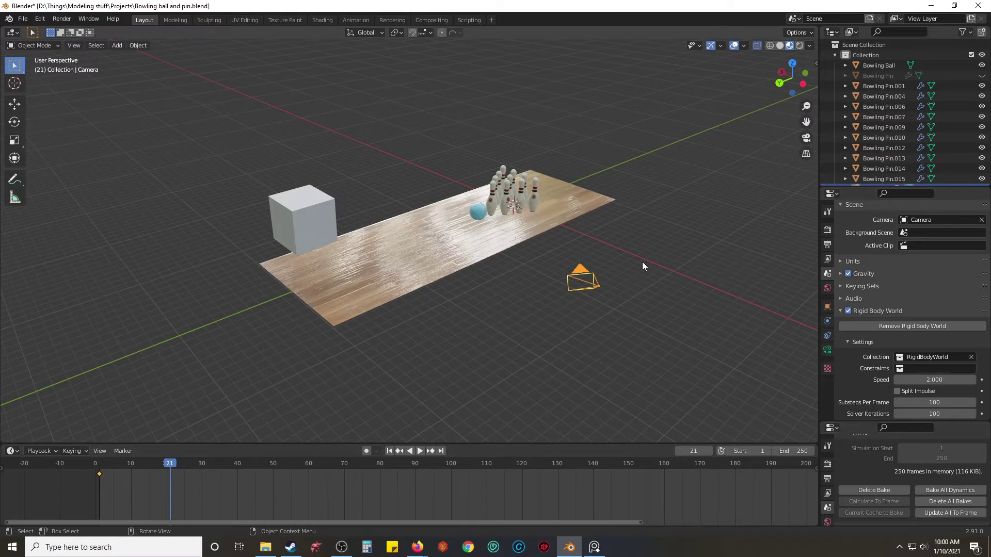
pyautogui.press('KP_0')
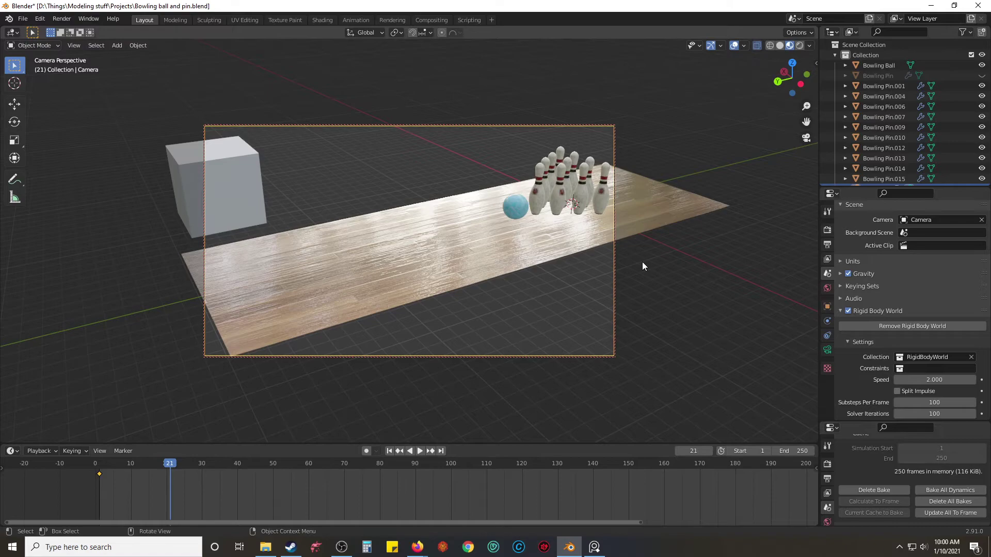
# Step: Try reframing the camera at frame 21 with the ball and pins near the centre, and return to frame 1
pyautogui.moveTo(642, 262); pyautogui.dragTo(485, 290, button='middle')
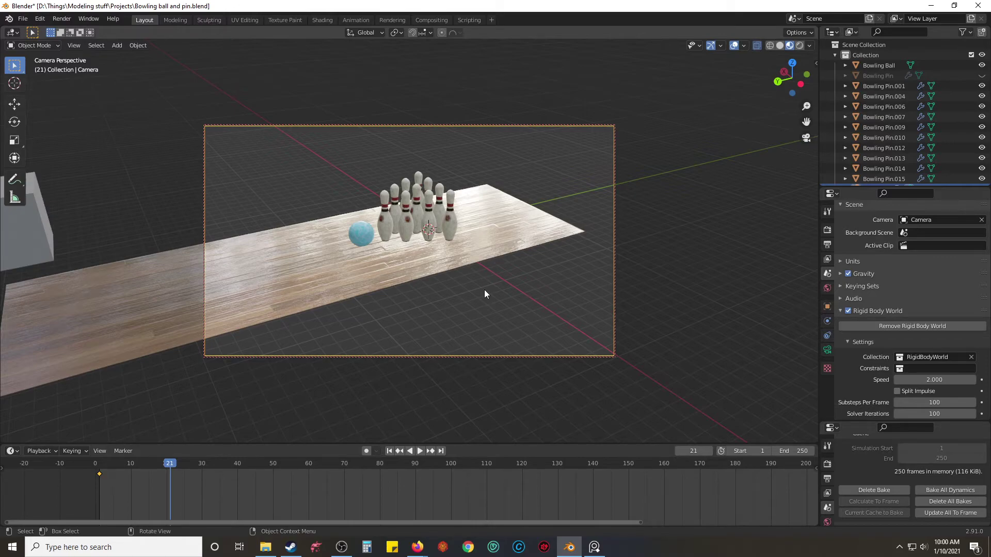
pyautogui.scroll(1, 485, 290)
pyautogui.scroll(-2, 484, 290)
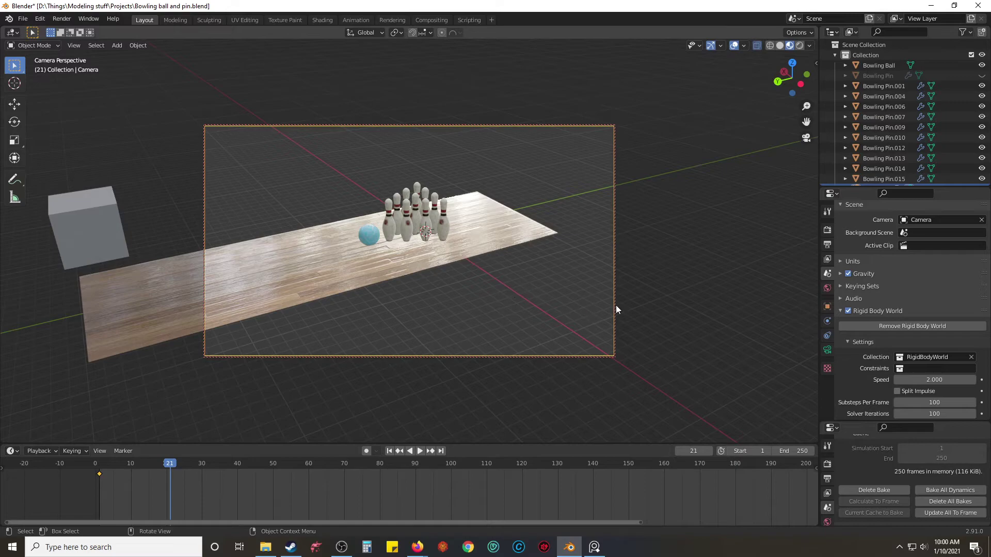
pyautogui.hotkey('shift', 'Left')
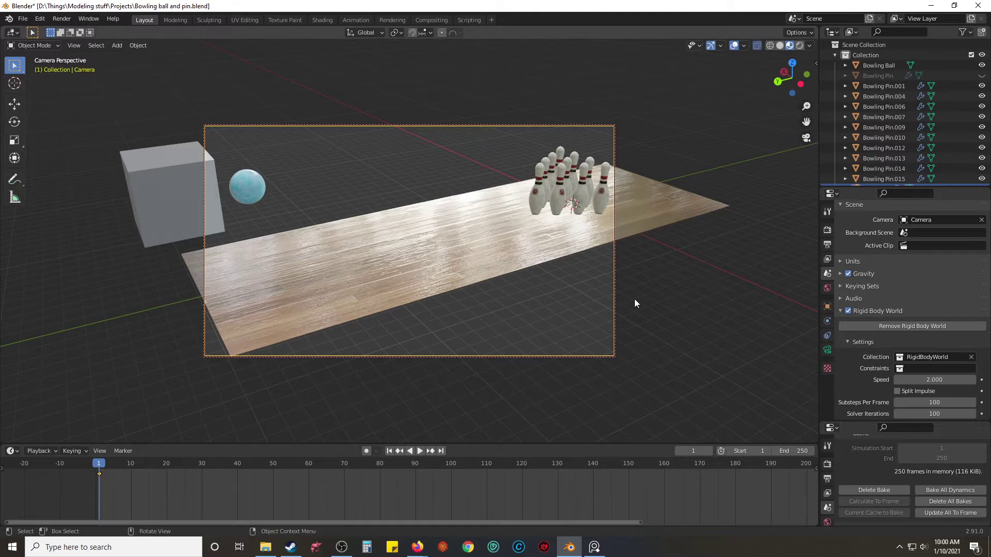
# Step: Reframe the camera at frame 14 so the ball and pins are near the centre, and insert a Location keyframe
pyautogui.press('space')
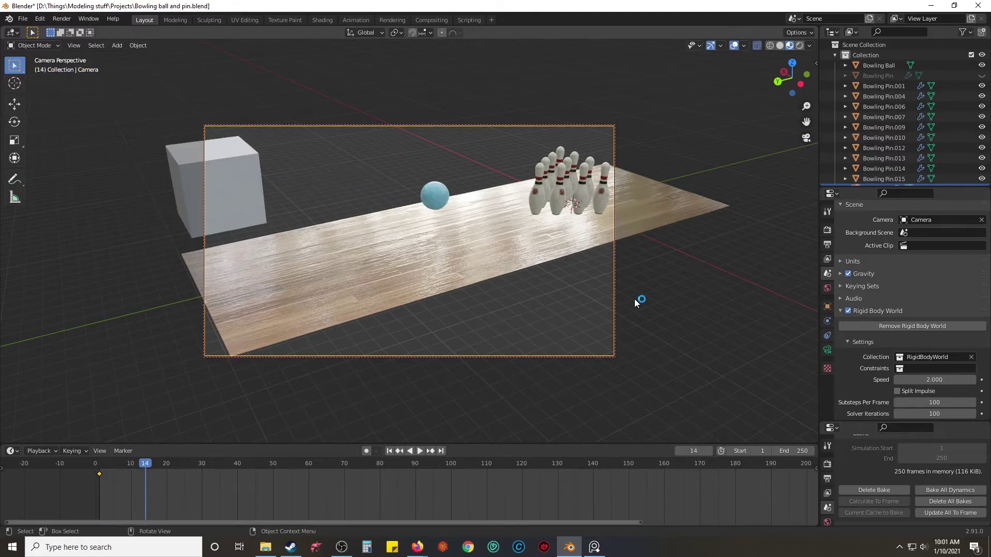
pyautogui.moveTo(580, 285); pyautogui.dragTo(477, 309, button='middle')
pyautogui.rightClick(606, 353)
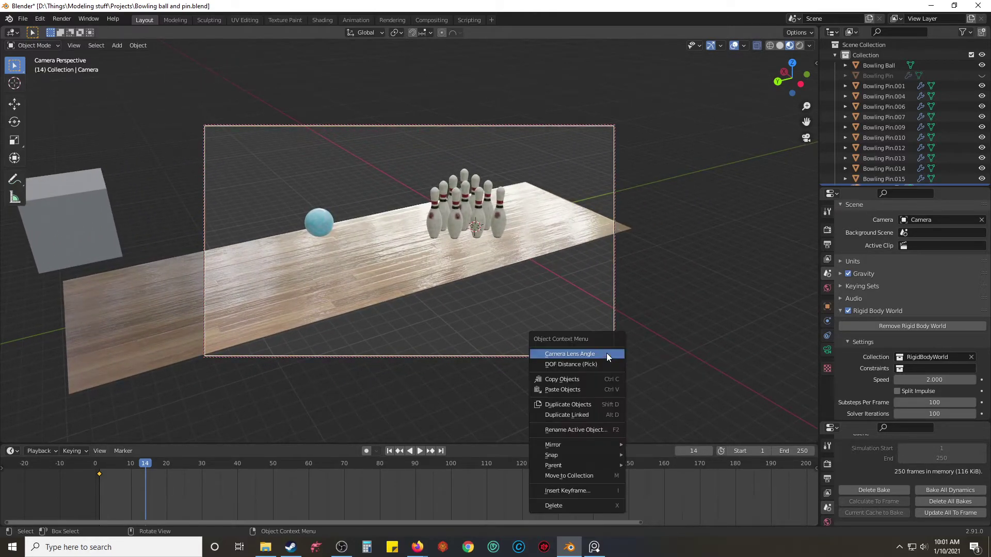
pyautogui.press('i')
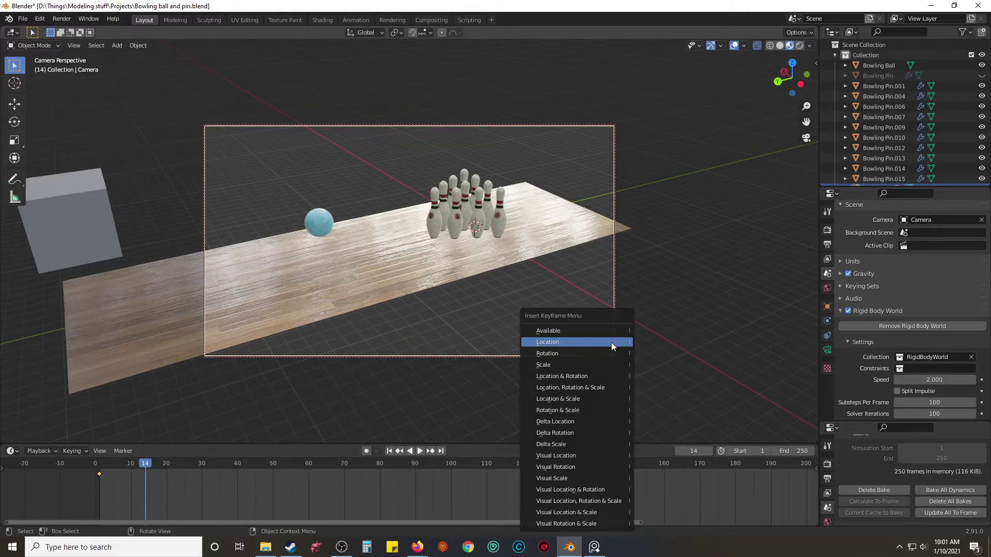
pyautogui.click(611, 342)
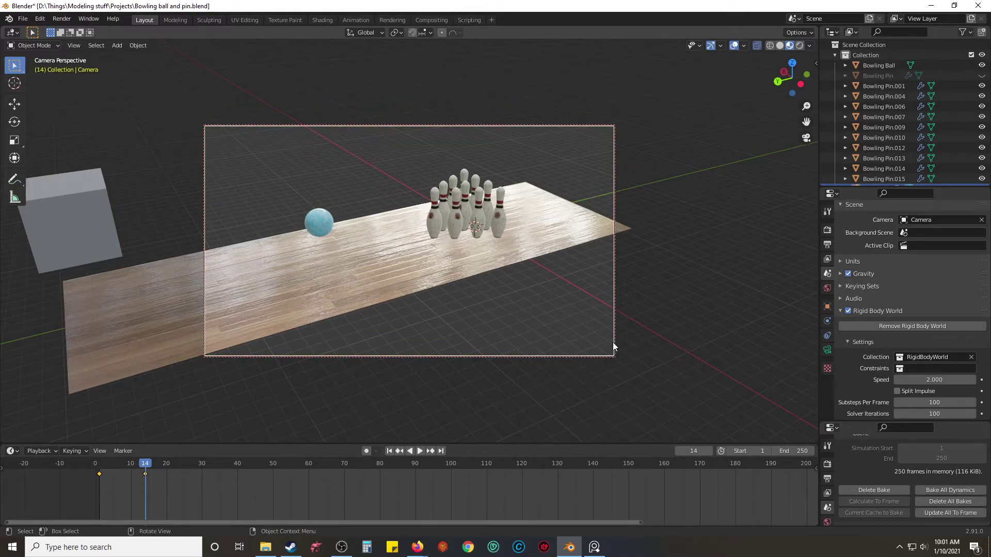
# Step: Play the camera move from frame 1 to frame 32 and step back frame by frame to frame 14, checking the framing
pyautogui.hotkey('shift', 'Left')
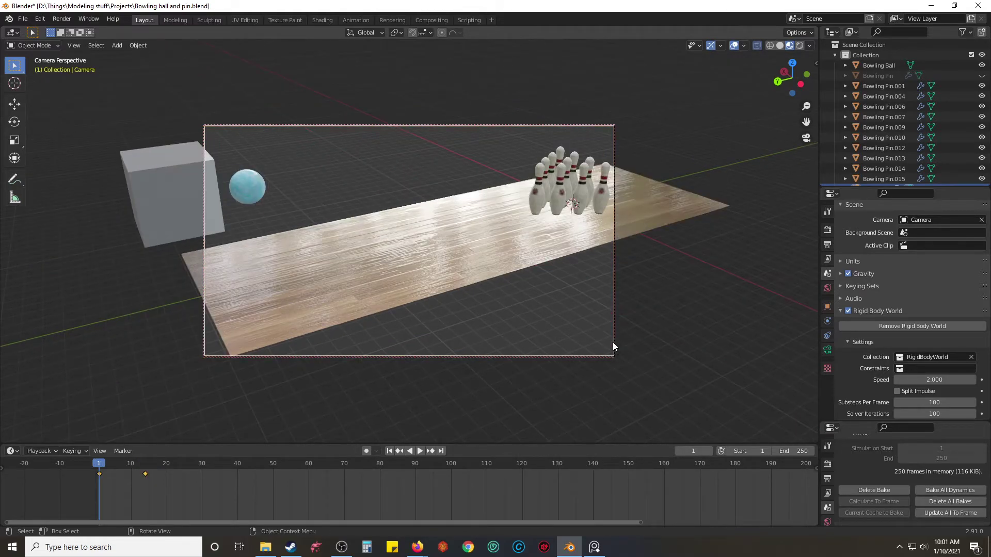
pyautogui.press('space')
pyautogui.press('space')
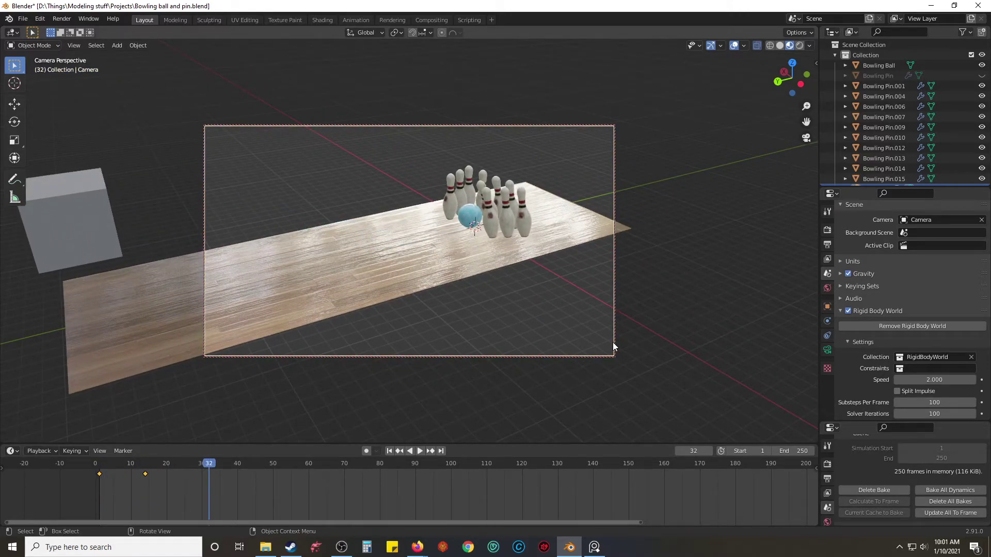
pyautogui.press('Left')
pyautogui.press('Left')
pyautogui.press('Left')
pyautogui.press('Left')
pyautogui.press('Left')
pyautogui.press('Left')
pyautogui.press('Left')
pyautogui.press('Left')
pyautogui.press('Left')
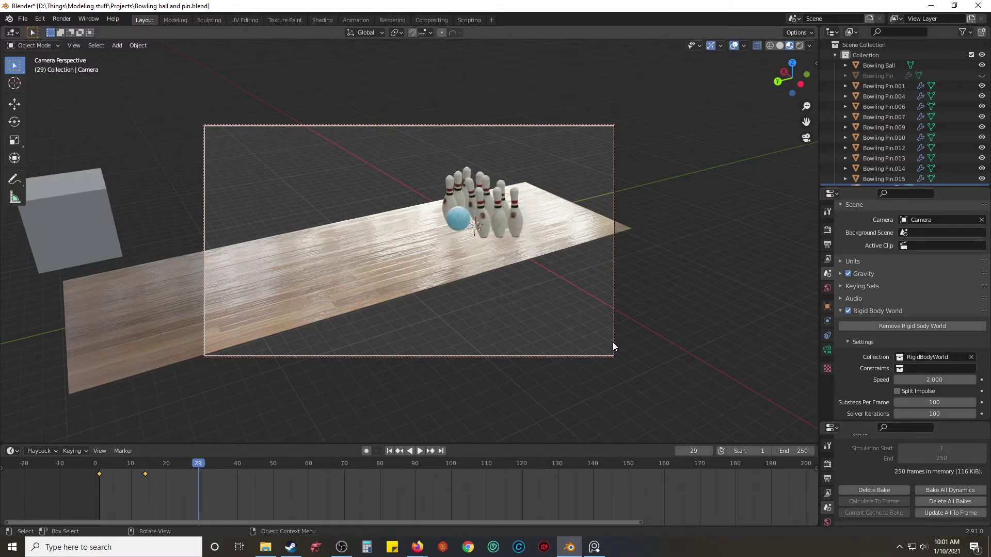
pyautogui.press('Left')
pyautogui.press('Left')
pyautogui.press('Left')
pyautogui.press('Left')
pyautogui.press('Left')
pyautogui.press('Left')
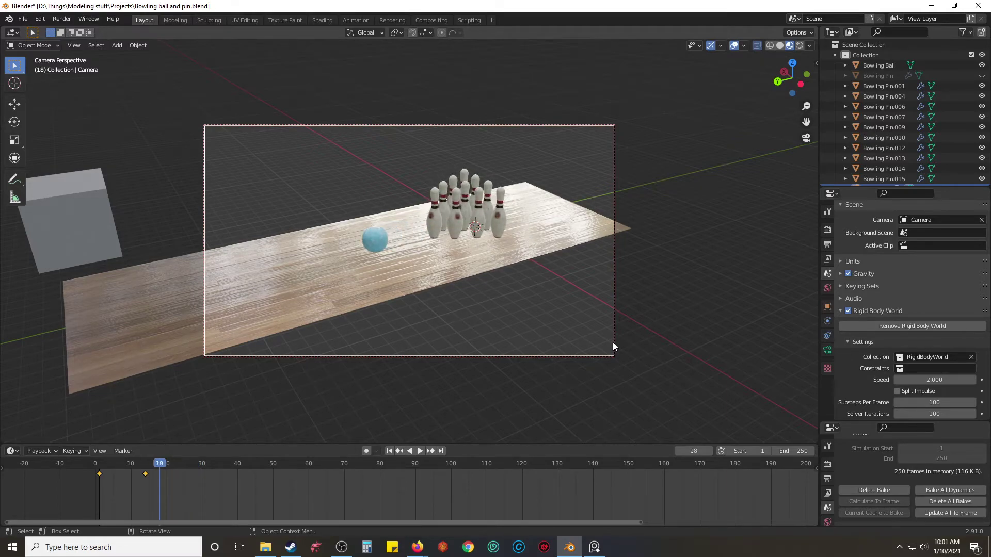
pyautogui.press('Left')
pyautogui.press('Left')
pyautogui.press('Left')
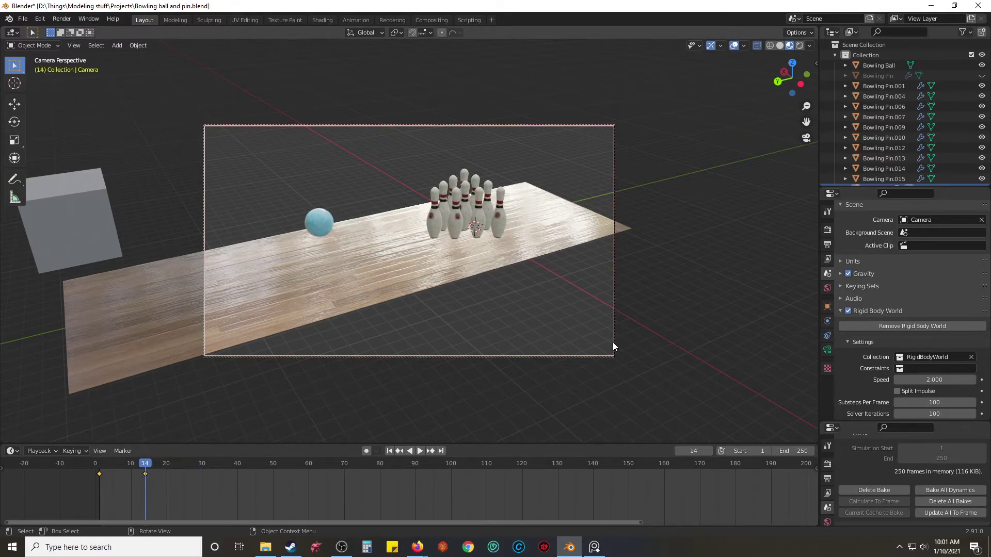
# Step: Advance to frame 20, bring the camera closer to the ball and pins at a new angle, and insert a Location keyframe
pyautogui.press('Right')
pyautogui.press('Right')
pyautogui.press('Right')
pyautogui.press('Right')
pyautogui.press('Right')
pyautogui.press('Right')
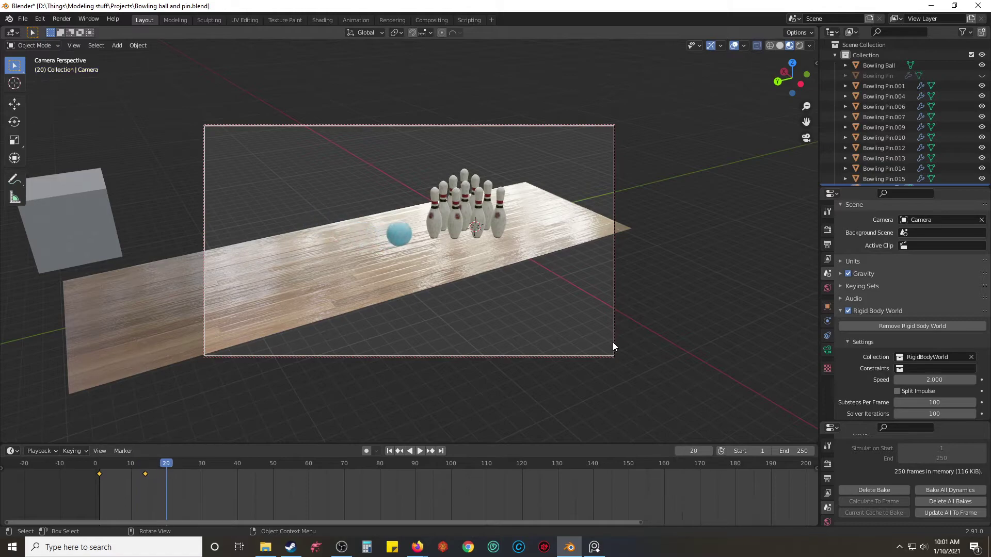
pyautogui.click(613, 342)
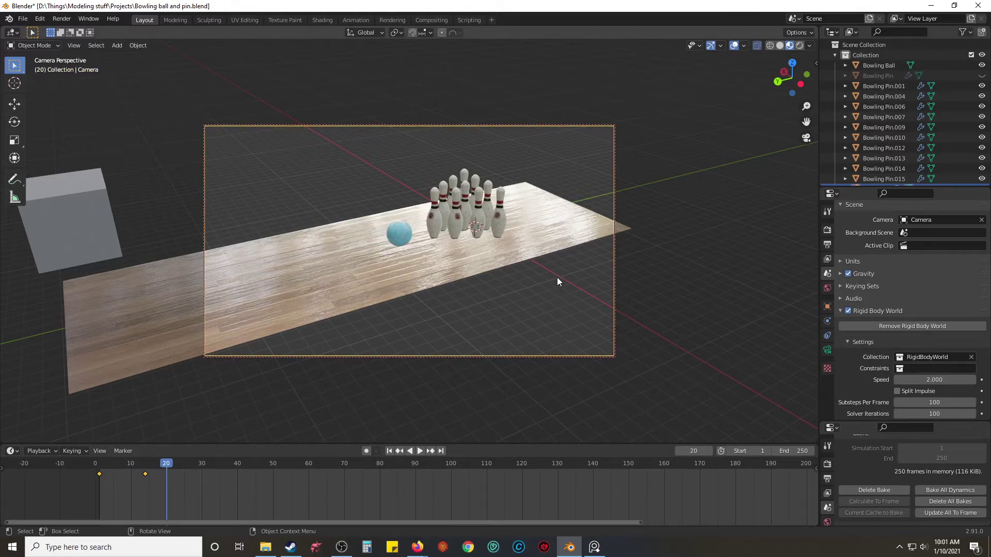
pyautogui.moveTo(590, 247); pyautogui.dragTo(608, 243, button='middle')
pyautogui.scroll(3, 608, 243)
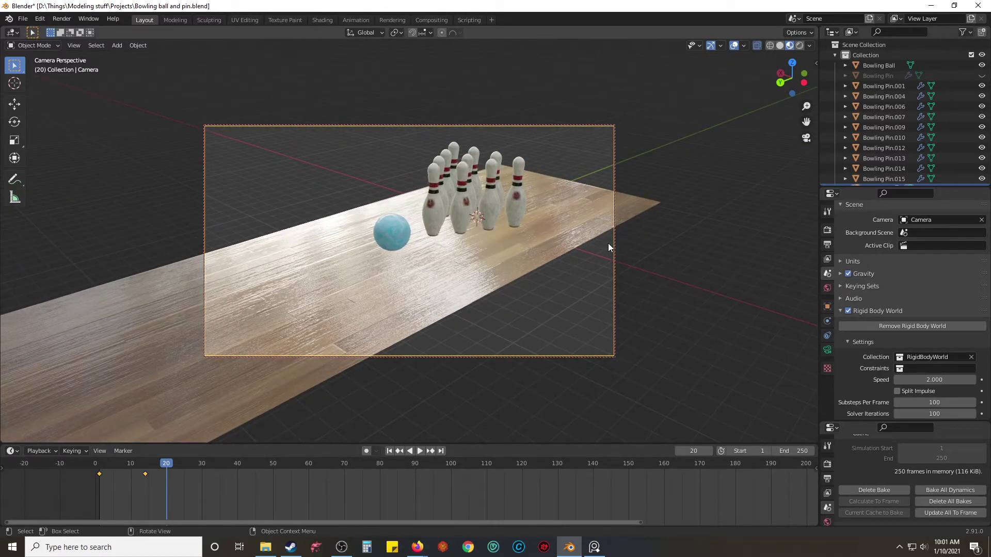
pyautogui.press('i')
pyautogui.click(611, 245)
# Step: Replay the camera animation from frame 1 several times to check how it follows the ball into the pins
pyautogui.hotkey('shift', 'Left')
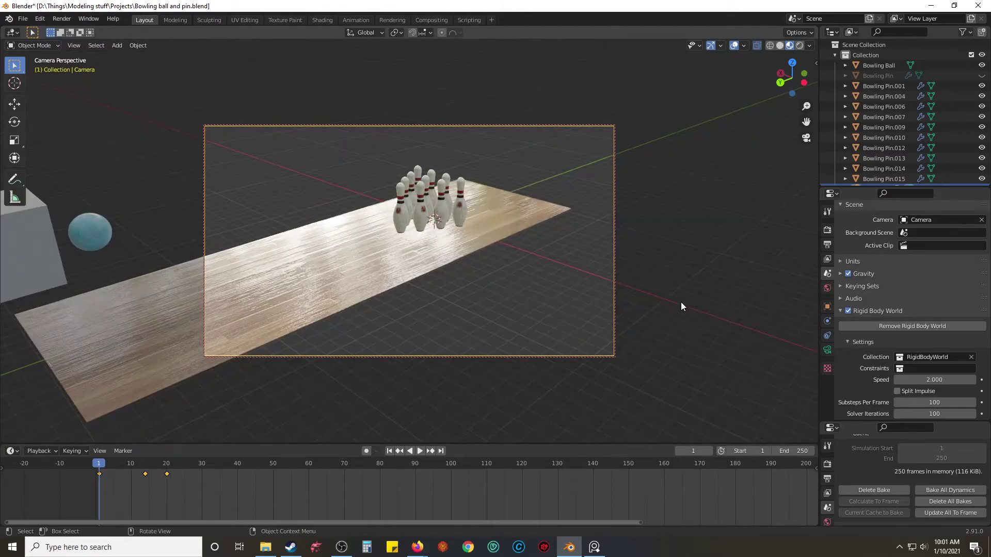
pyautogui.press('space')
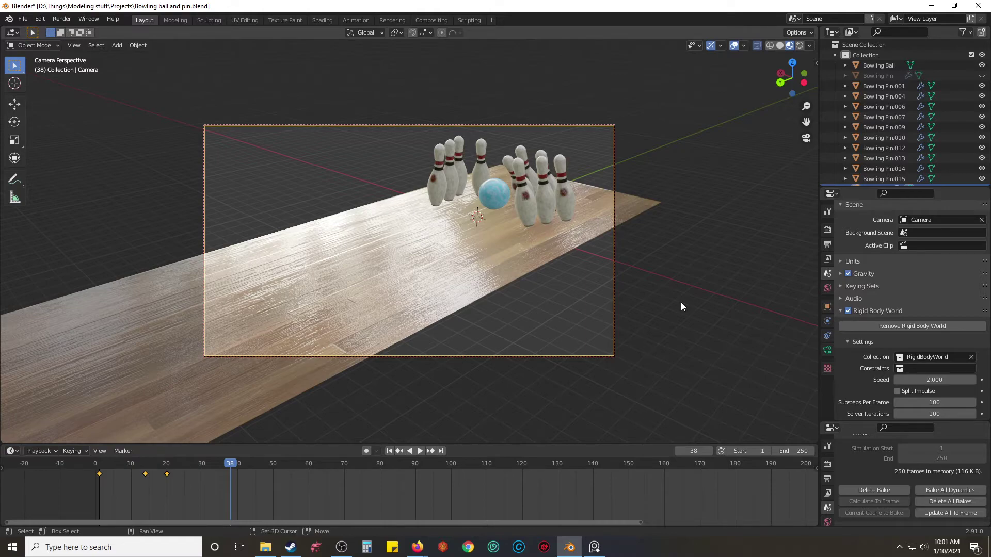
pyautogui.hotkey('shift', 'Left')
pyautogui.press('space')
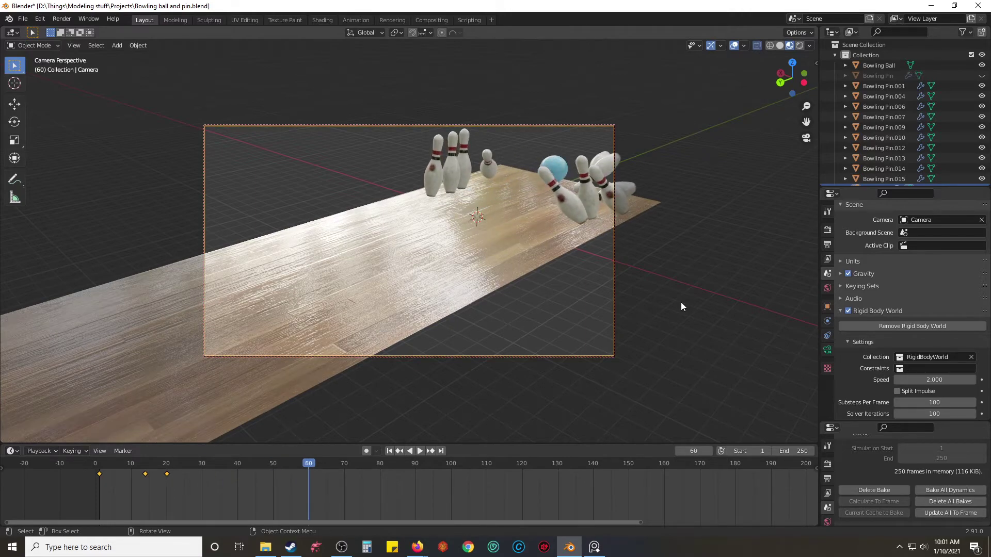
pyautogui.hotkey('shift', 'Left')
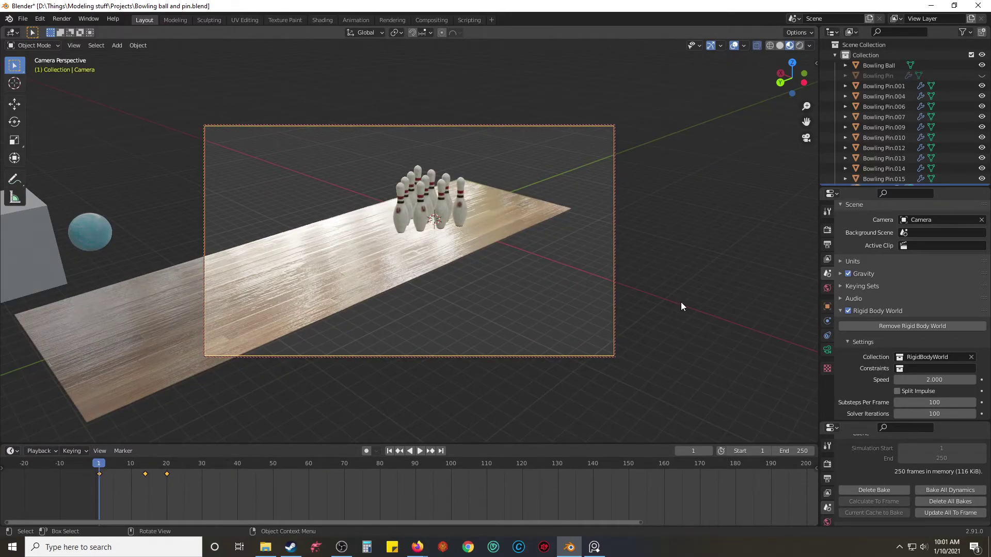
pyautogui.press('space')
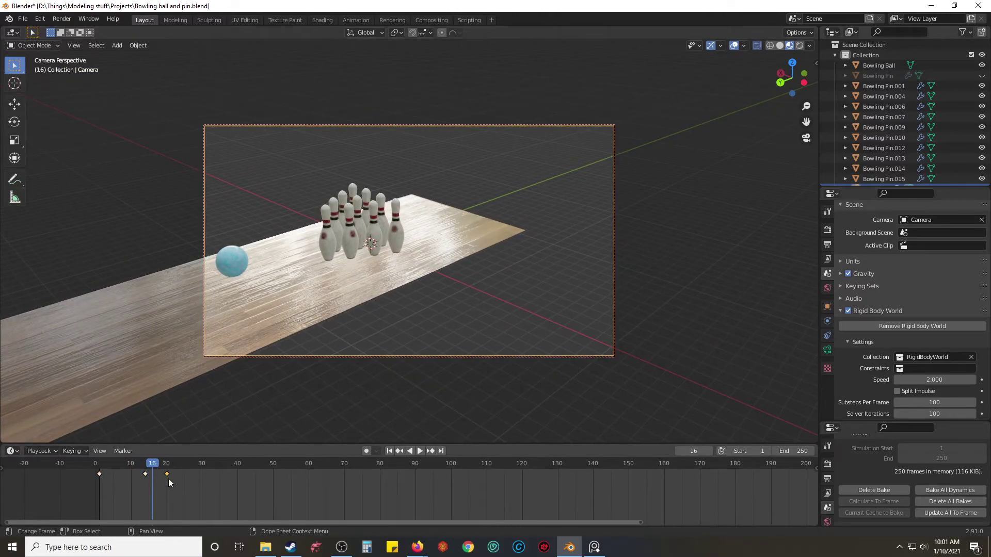
# Step: Delete the camera's keyframe at frame 20, return to frame 1 and reselect the camera
pyautogui.press('x')
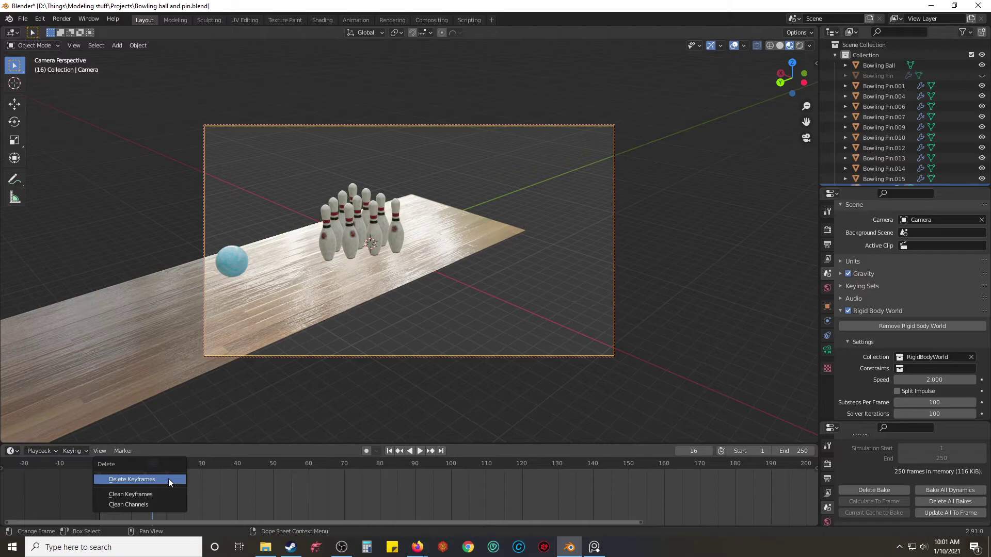
pyautogui.click(168, 480)
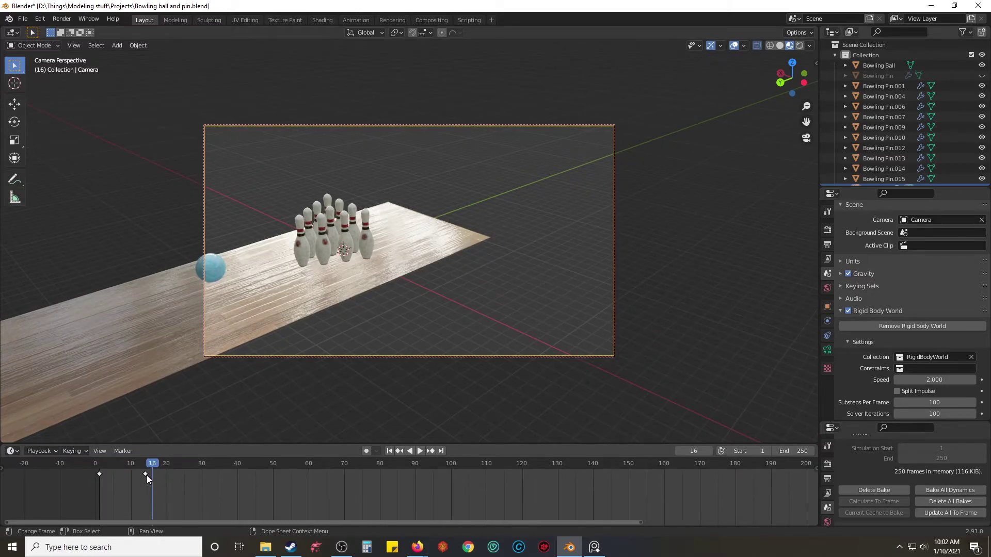
pyautogui.click(147, 475)
pyautogui.click(325, 407)
pyautogui.press('Left')
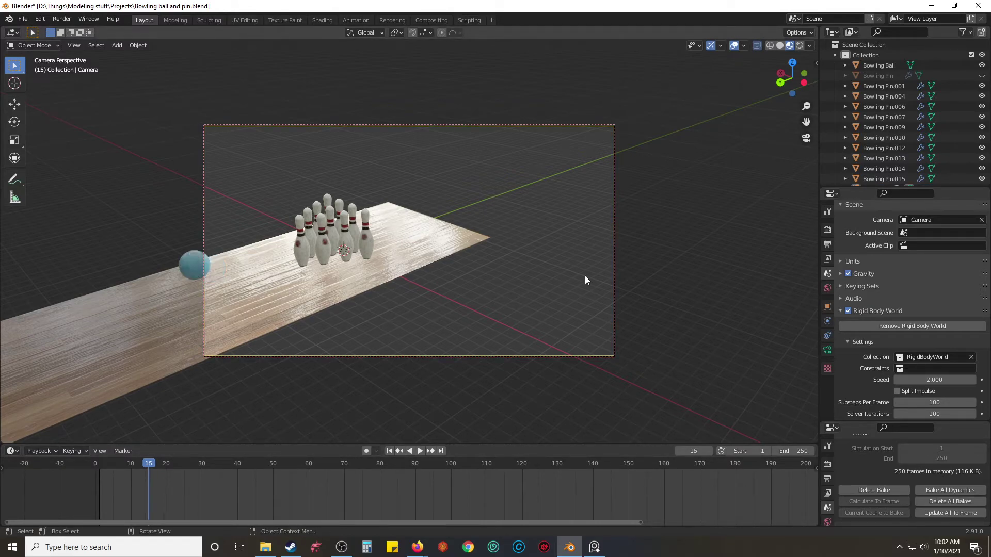
pyautogui.hotkey('shift', 'Left')
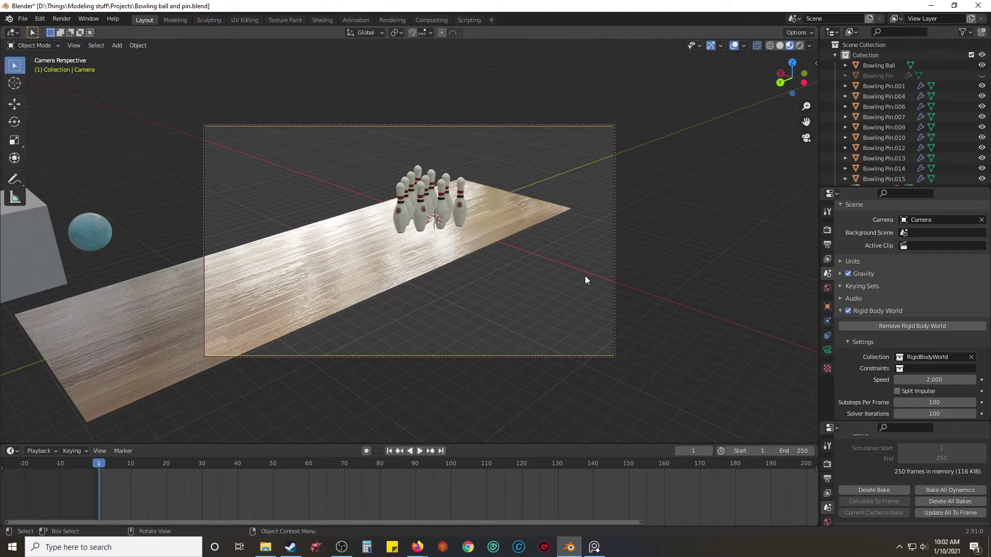
pyautogui.click(615, 302)
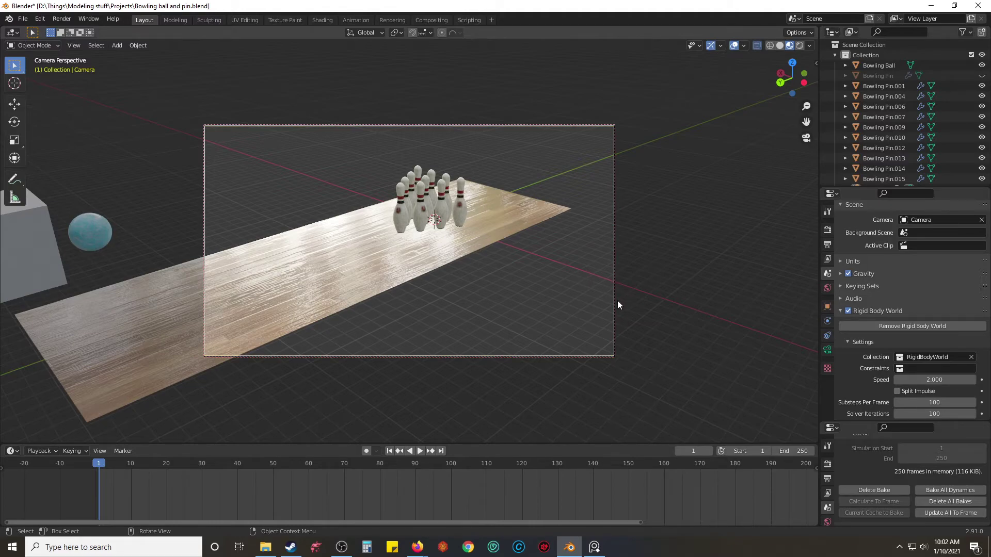
# Step: Replay the camera move, return to frame 1, and delete the camera's keyframes at frames 14 and 1
pyautogui.press('space')
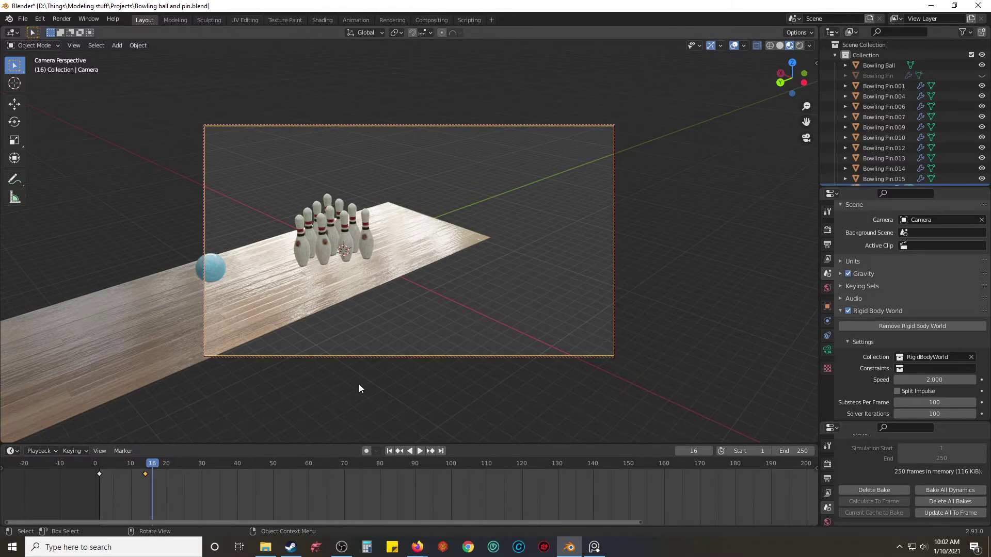
pyautogui.hotkey('shift', 'Left')
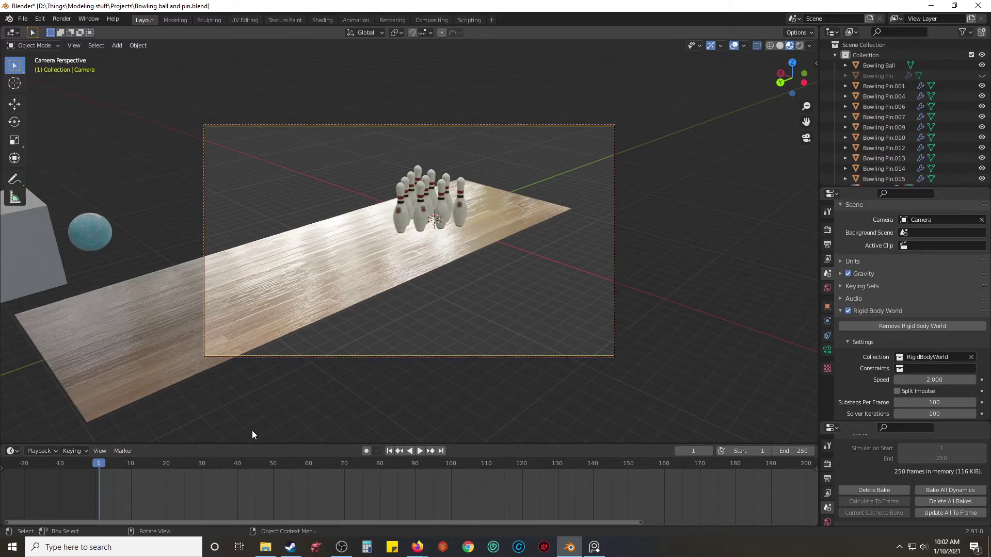
pyautogui.click(275, 353)
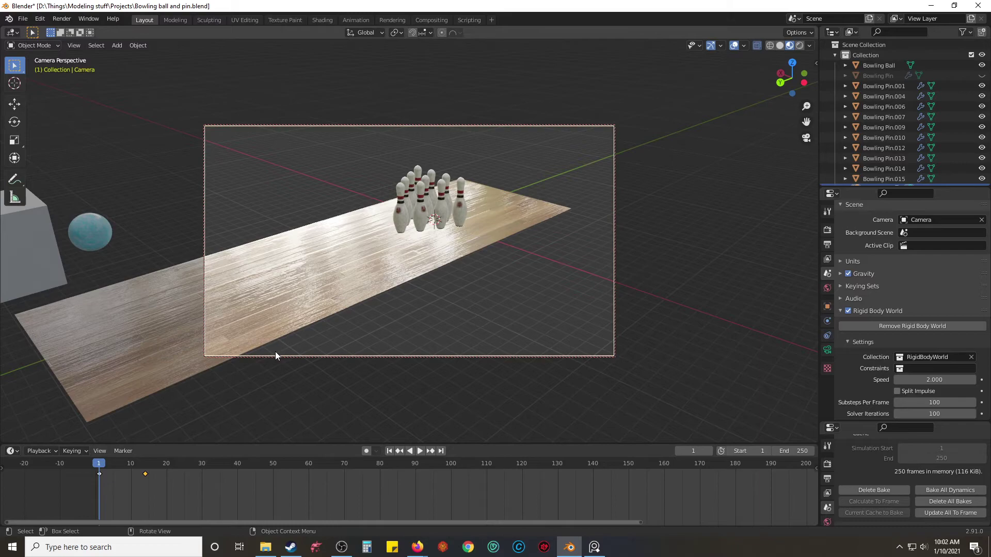
pyautogui.press('x')
pyautogui.click(150, 471)
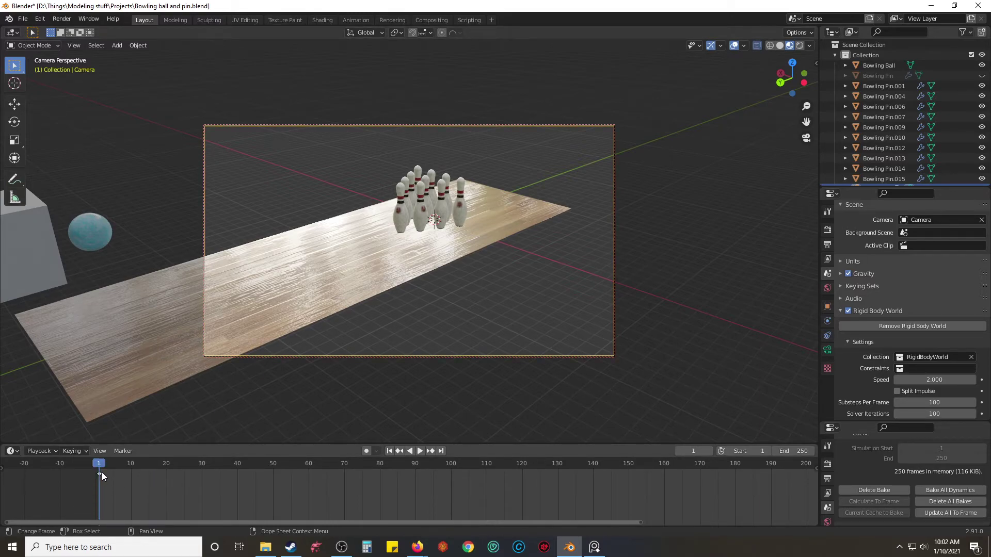
pyautogui.press('x')
pyautogui.click(101, 473)
# Step: Reframe the camera at frame 1 so the ball and all the pins fit, and insert a Location, Rotation & Scale keyframe
pyautogui.moveTo(561, 289); pyautogui.dragTo(602, 270, button='middle')
pyautogui.scroll(-3, 546, 289)
pyautogui.scroll(1, 520, 272)
pyautogui.scroll(4, 576, 261)
pyautogui.scroll(-2, 571, 260)
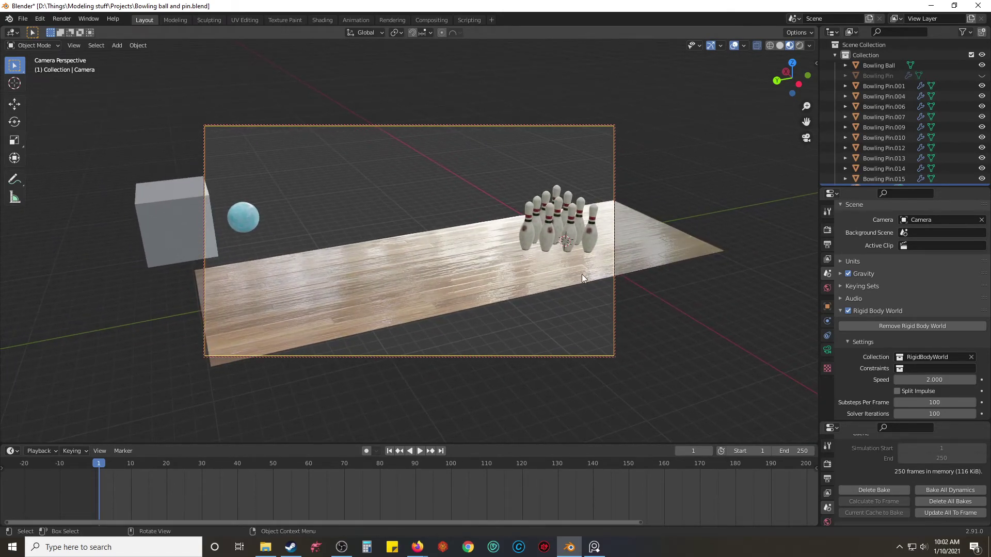
pyautogui.press('i')
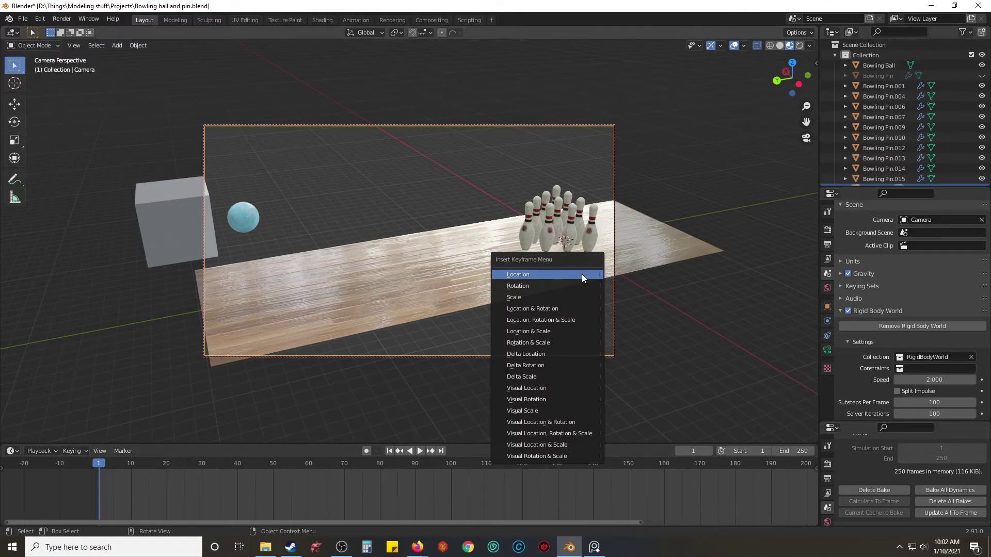
pyautogui.click(583, 319)
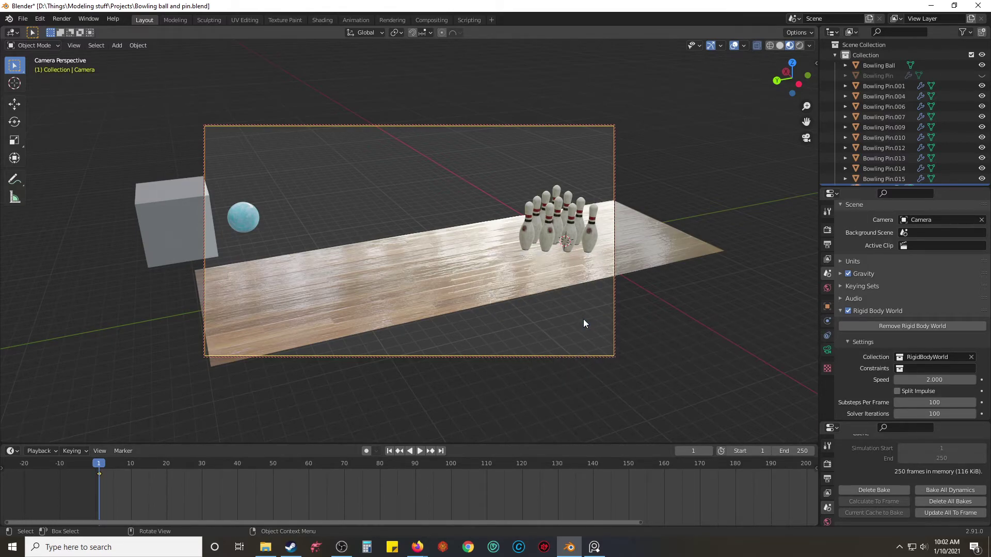
# Step: Advance to frame 14, shift the camera closer to the ball and pins, and insert a Location, Rotation & Scale keyframe
pyautogui.press('space')
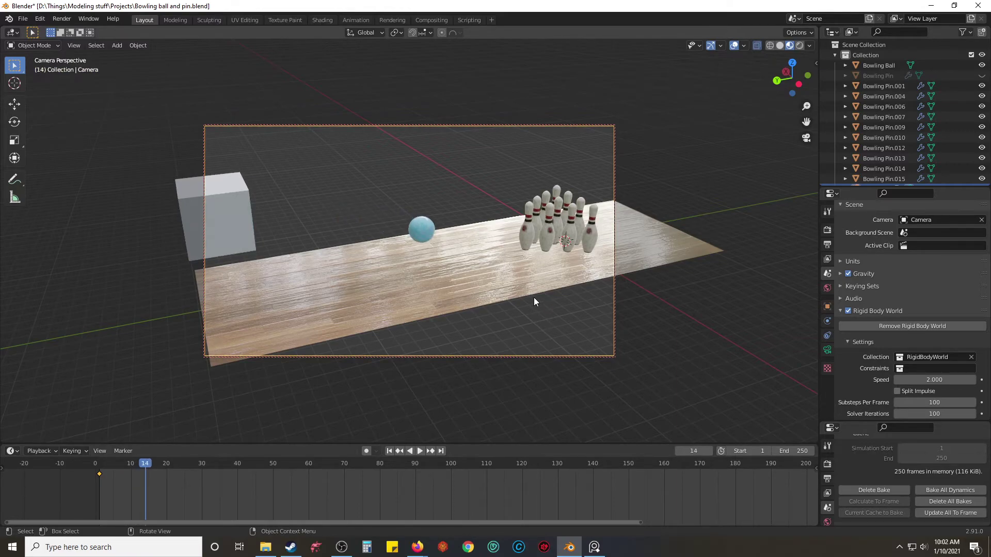
pyautogui.keyDown('shift'); pyautogui.moveTo(533, 297); pyautogui.dragTo(439, 302, button='middle'); pyautogui.keyUp('shift')
pyautogui.scroll(2, 438, 303)
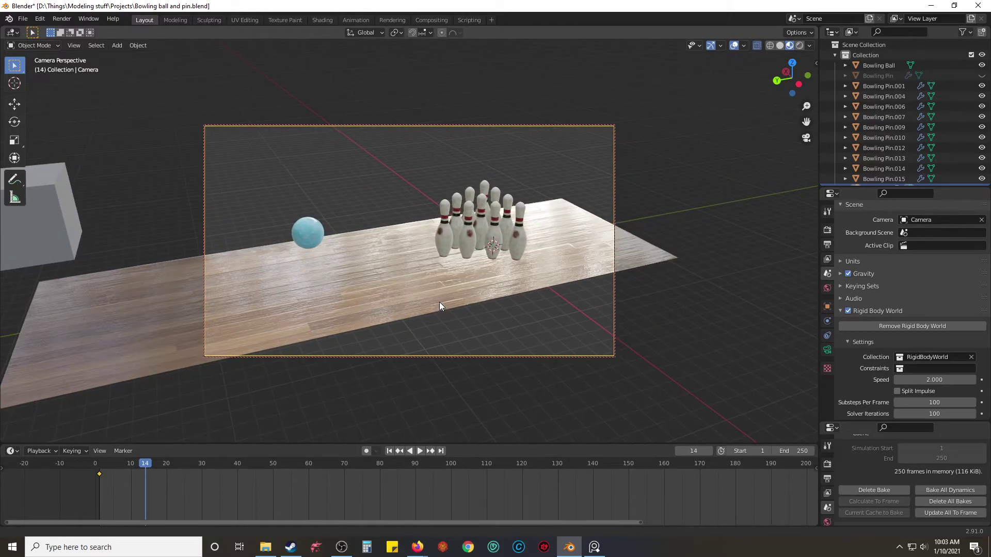
pyautogui.press('i')
pyautogui.click(497, 289)
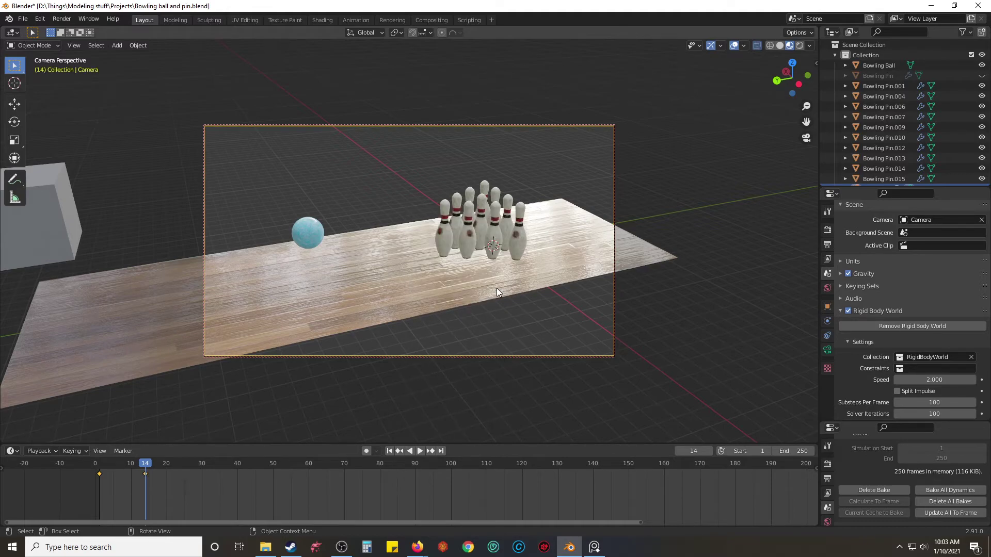
# Step: Play the camera move from frame 1 to frame 35 and step through the frames to frame 19, checking the ball's approach
pyautogui.press('space')
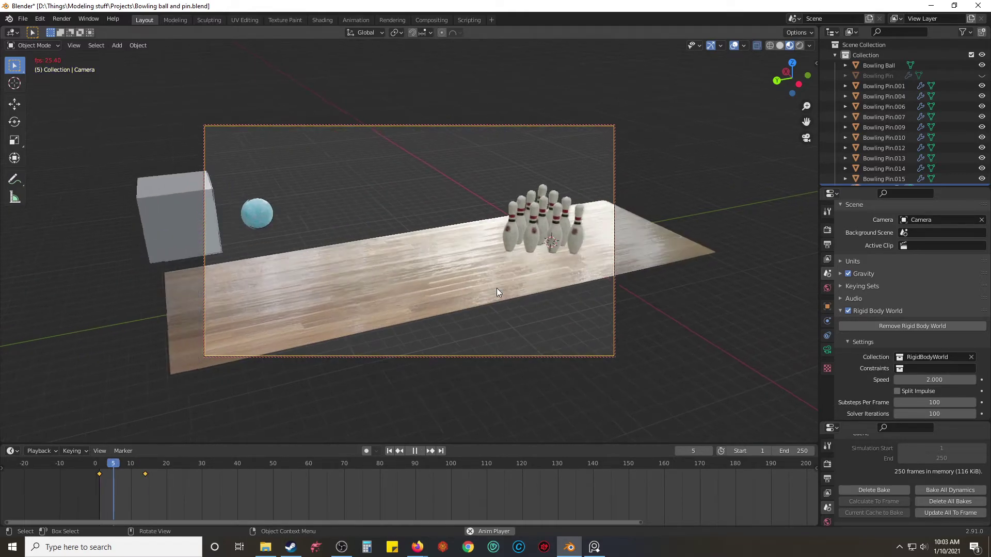
pyautogui.press('space')
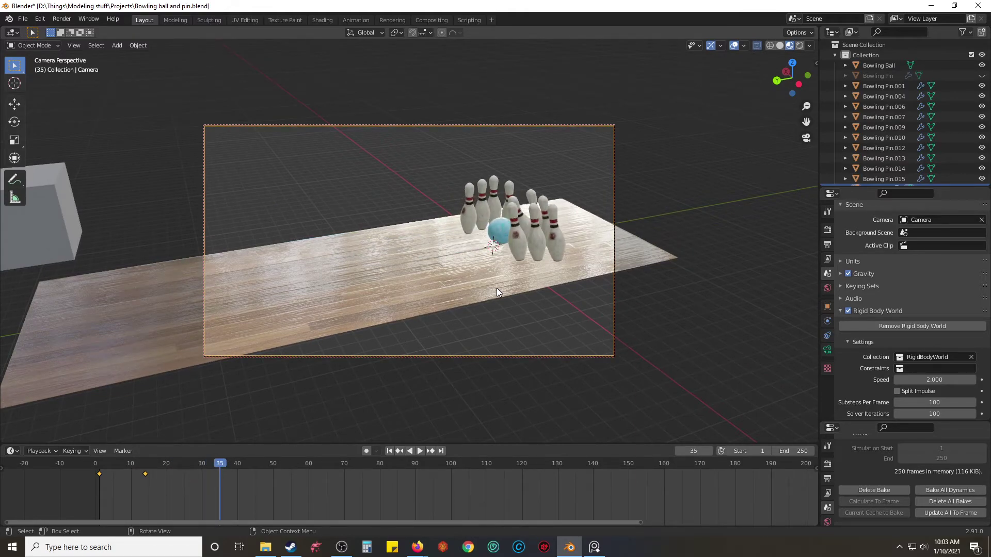
pyautogui.press('Left')
pyautogui.press('Left')
pyautogui.press('Left')
pyautogui.press('Left')
pyautogui.press('Left')
pyautogui.press('Left')
pyautogui.press('Left')
pyautogui.press('Left')
pyautogui.press('Left')
pyautogui.press('Left')
pyautogui.press('Left')
pyautogui.press('Left')
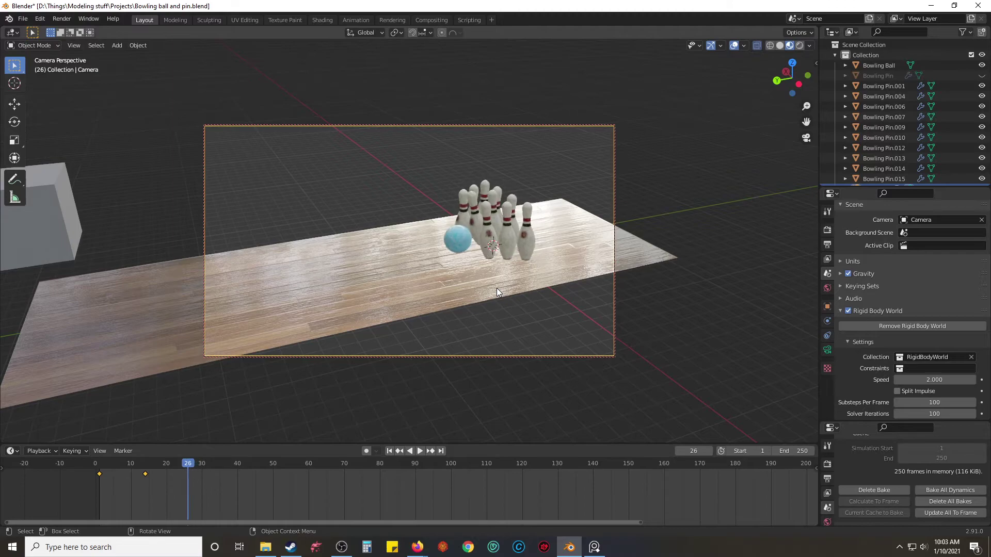
pyautogui.press('Left')
pyautogui.press('Left')
pyautogui.press('Left')
pyautogui.press('Left')
pyautogui.press('Left')
pyautogui.press('Left')
pyautogui.press('Left')
pyautogui.press('Left')
pyautogui.press('Left')
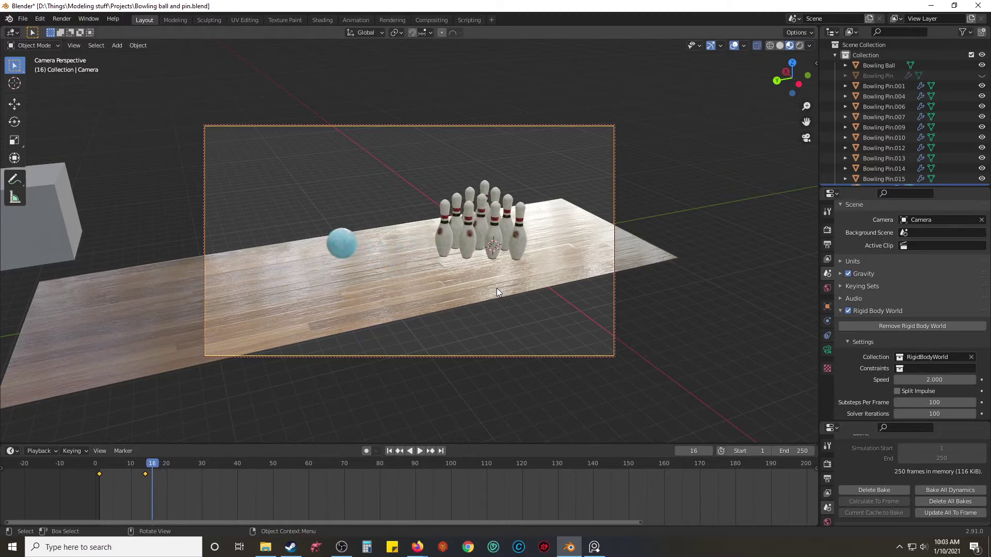
pyautogui.press('Right')
pyautogui.press('Right')
pyautogui.press('Right')
pyautogui.press('Right')
pyautogui.press('Right')
pyautogui.press('Right')
pyautogui.press('Right')
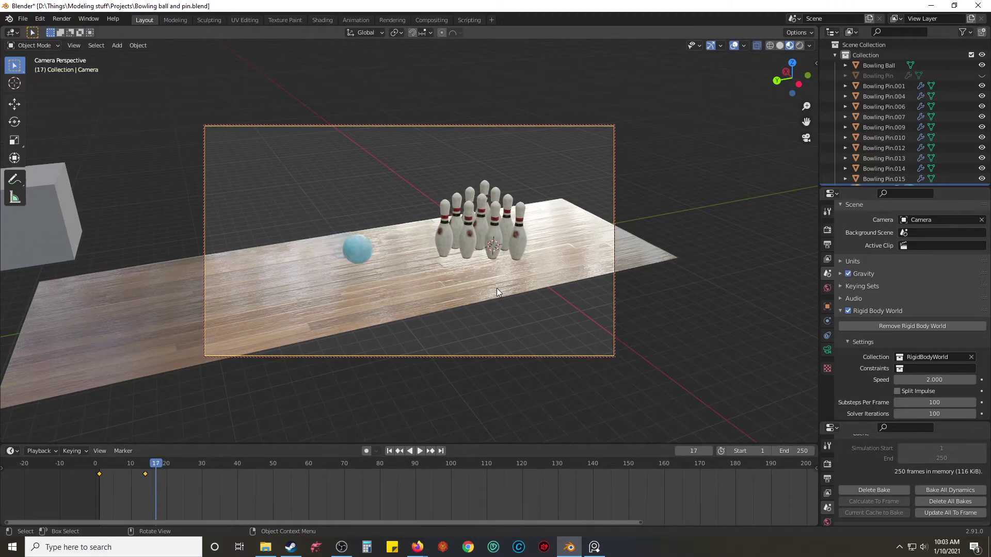
pyautogui.press('Left')
pyautogui.press('Left')
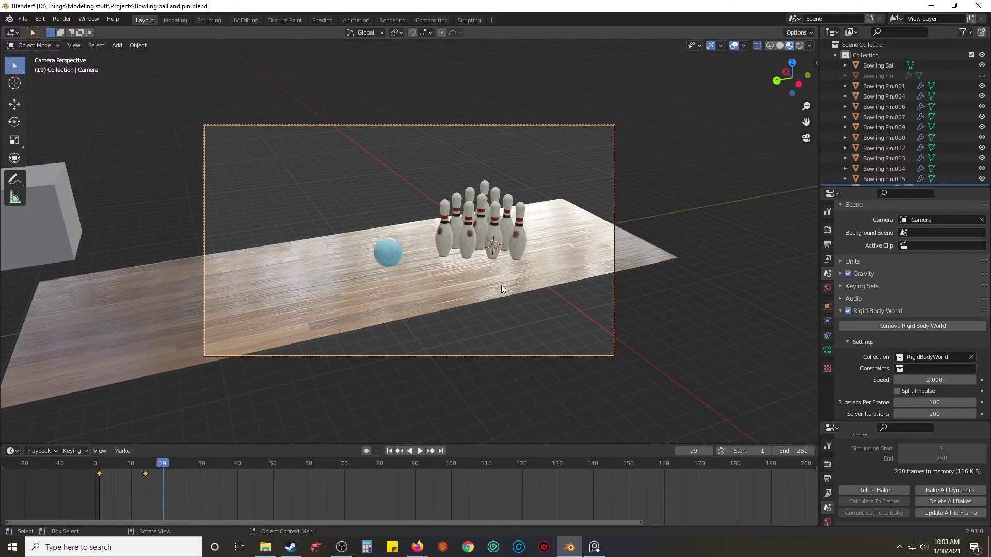
# Step: Try a slightly turned camera angle at frame 19 and play the animation without keyframing it, returning to frame 1
pyautogui.keyDown('shift'); pyautogui.moveTo(490, 283); pyautogui.dragTo(517, 285, button='middle'); pyautogui.keyUp('shift')
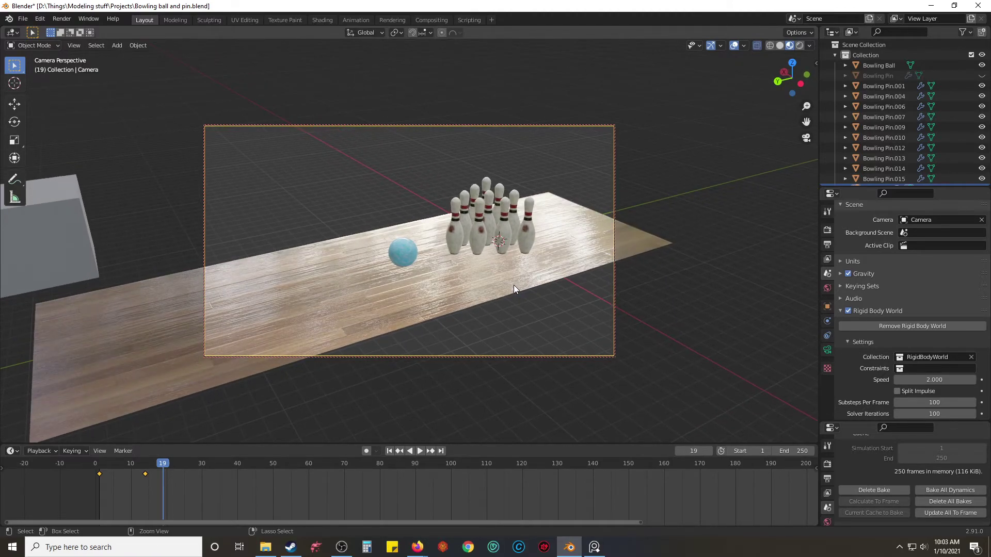
pyautogui.press('space')
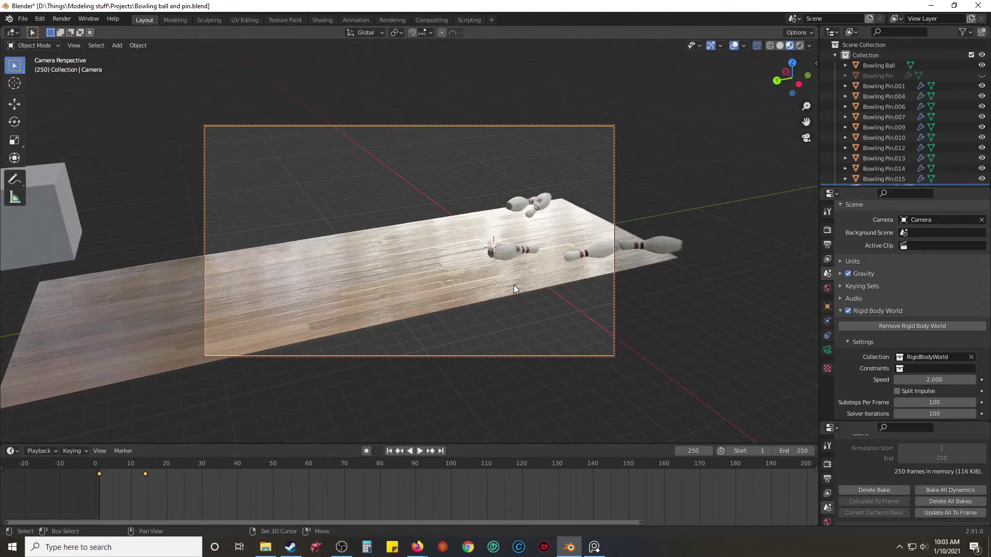
pyautogui.press('space')
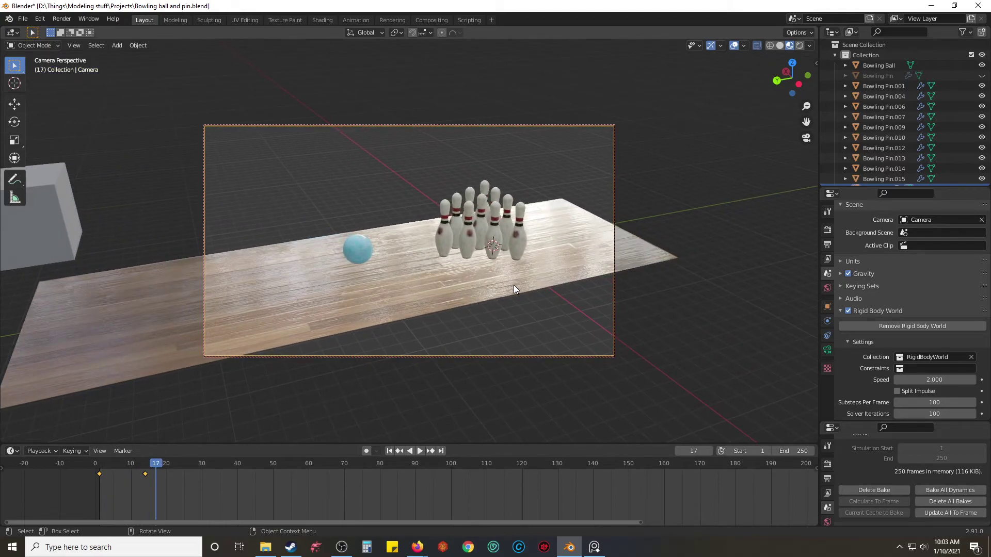
pyautogui.press('Right')
pyautogui.press('Right')
pyautogui.press('Right')
pyautogui.press('Right')
pyautogui.hotkey('shift', 'Left')
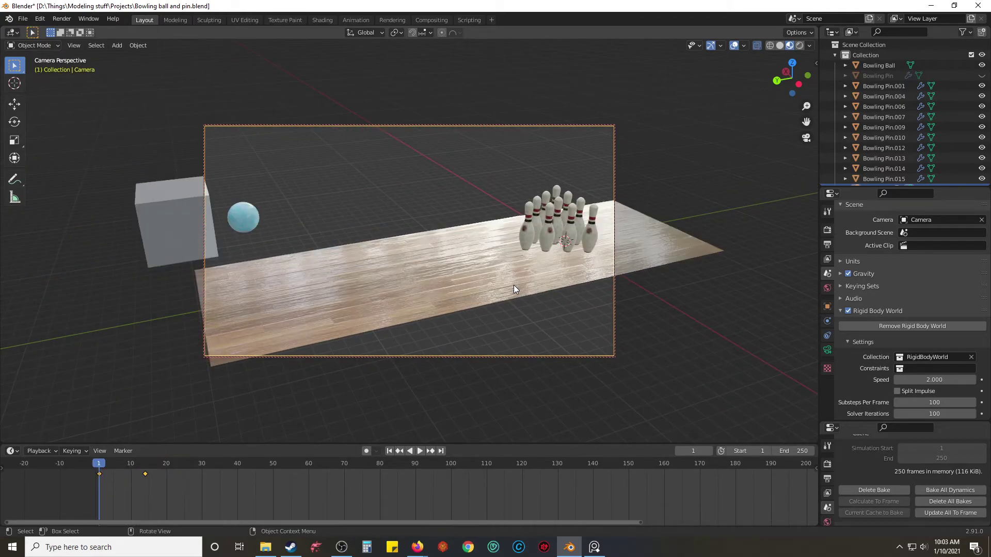
# Step: Advance to frame 19, orbit the camera closer around the ball and pins, and insert a Location, Rotation & Scale keyframe
pyautogui.press('space')
pyautogui.press('space')
pyautogui.press('Left')
pyautogui.press('Left')
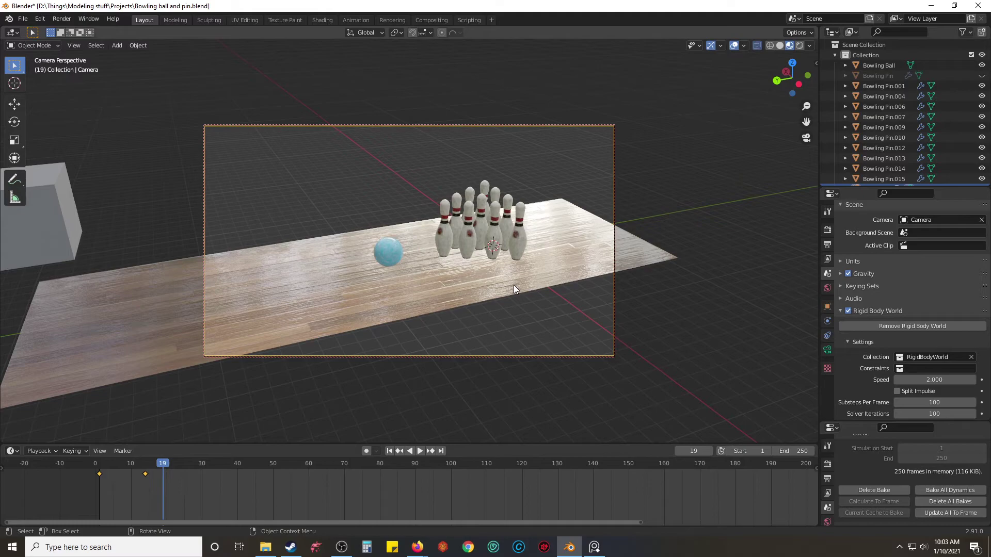
pyautogui.moveTo(505, 251); pyautogui.dragTo(522, 253, button='middle')
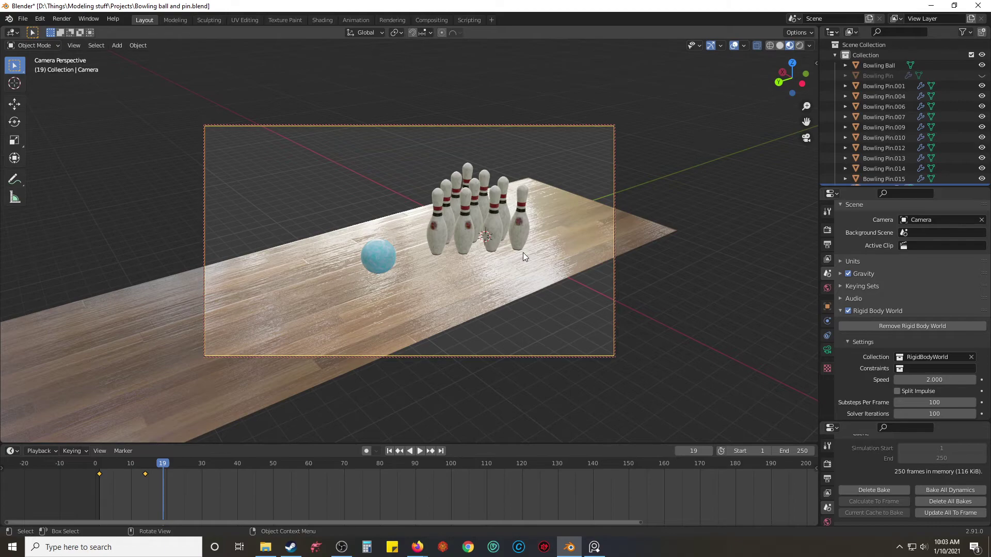
pyautogui.press('i')
pyautogui.click(522, 253)
# Step: Play the animation from frame 1 to frame 30 and step back to frame 22, where the ball hits the front pin
pyautogui.hotkey('shift', 'Left')
pyautogui.press('space')
pyautogui.press('space')
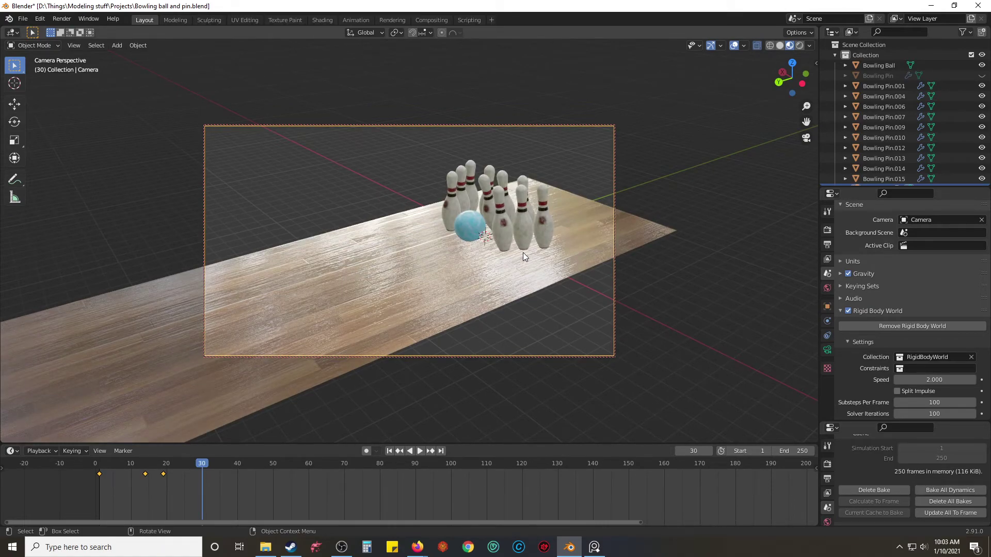
pyautogui.press('Left')
pyautogui.press('Left')
pyautogui.press('Left')
pyautogui.press('Left')
pyautogui.press('Left')
pyautogui.press('Left')
pyautogui.press('Left')
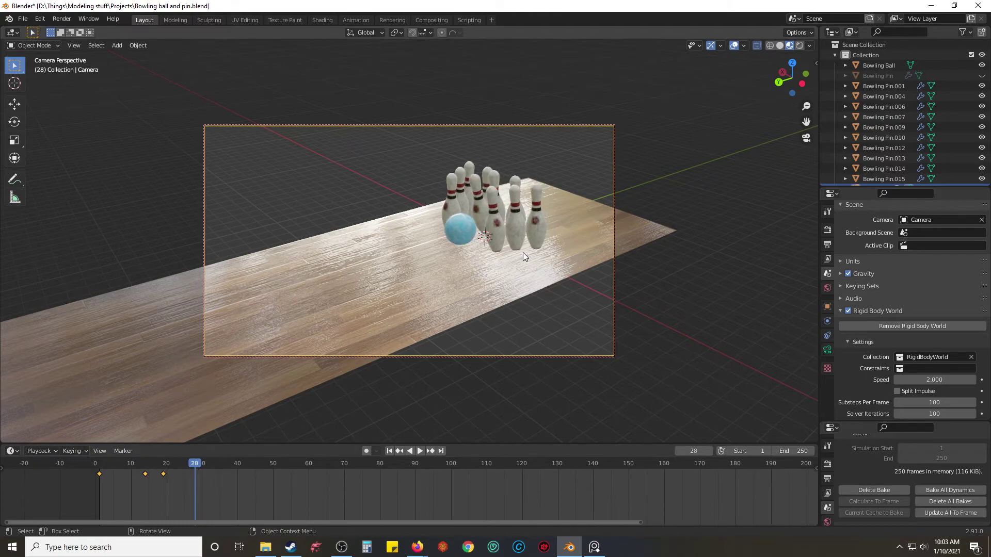
pyautogui.press('Left')
pyautogui.press('Left')
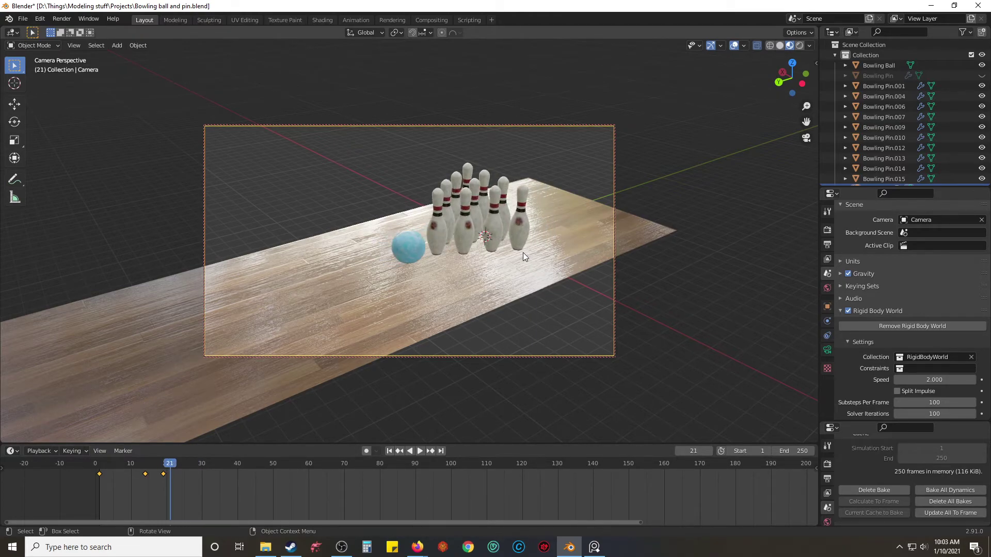
pyautogui.press('Right')
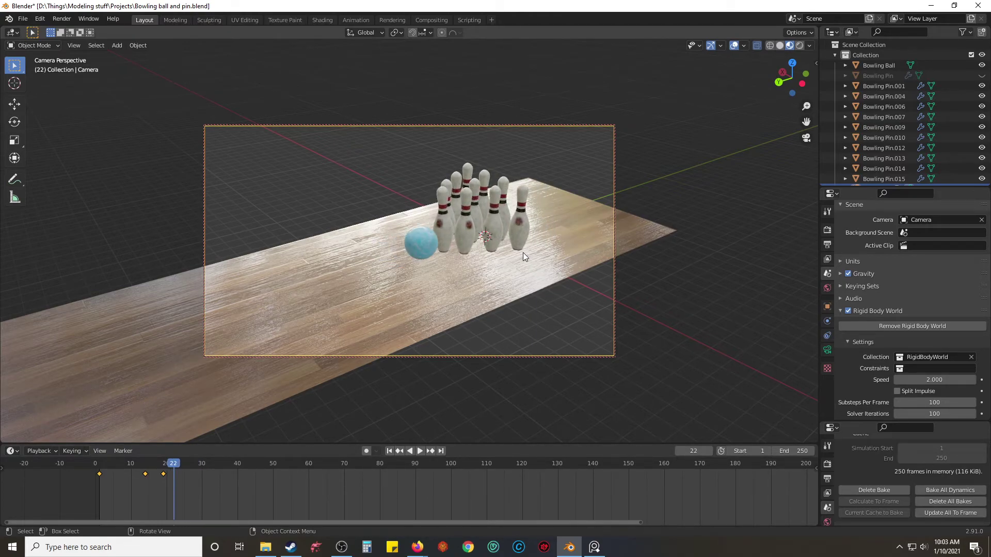
# Step: Insert a Location, Rotation & Scale keyframe for the camera at frame 22 and delete its keyframe at frame 19
pyautogui.press('i')
pyautogui.click(522, 253)
pyautogui.click(164, 474)
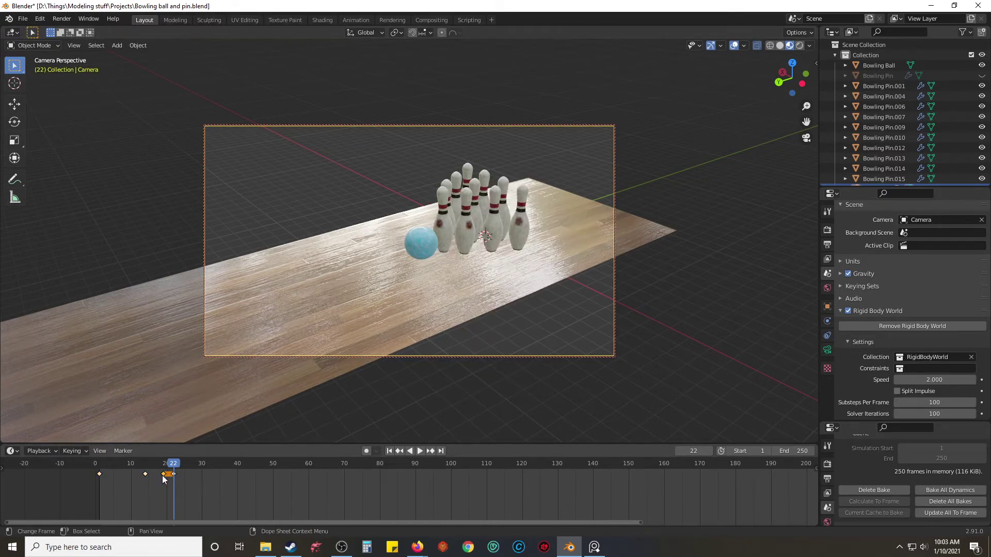
pyautogui.press('x')
pyautogui.click(163, 473)
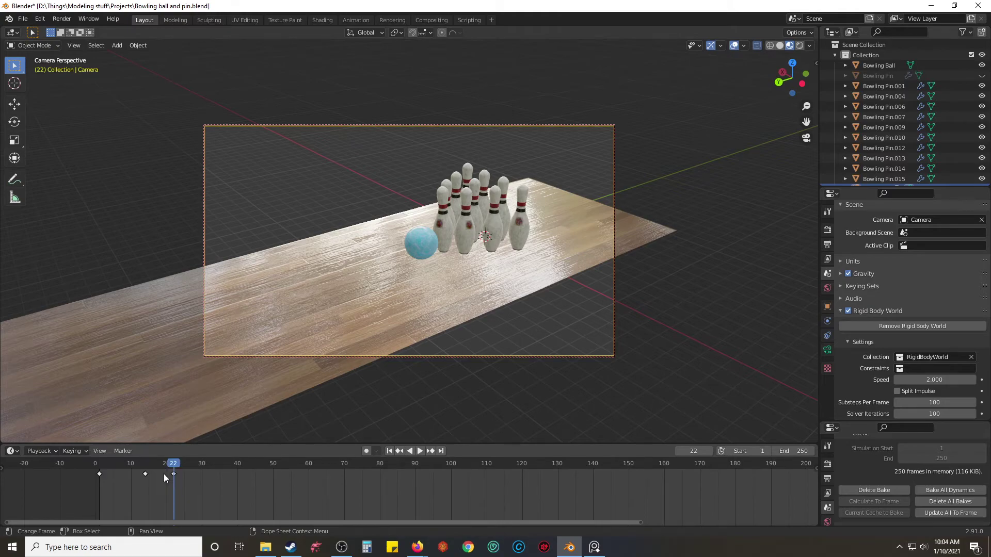
# Step: Return to frame 1, reselect the camera, and play the animation to frame 110 to check the three-keyframe camera move
pyautogui.hotkey('shift', 'Left')
pyautogui.click(475, 302)
pyautogui.click(592, 324)
pyautogui.click(614, 326)
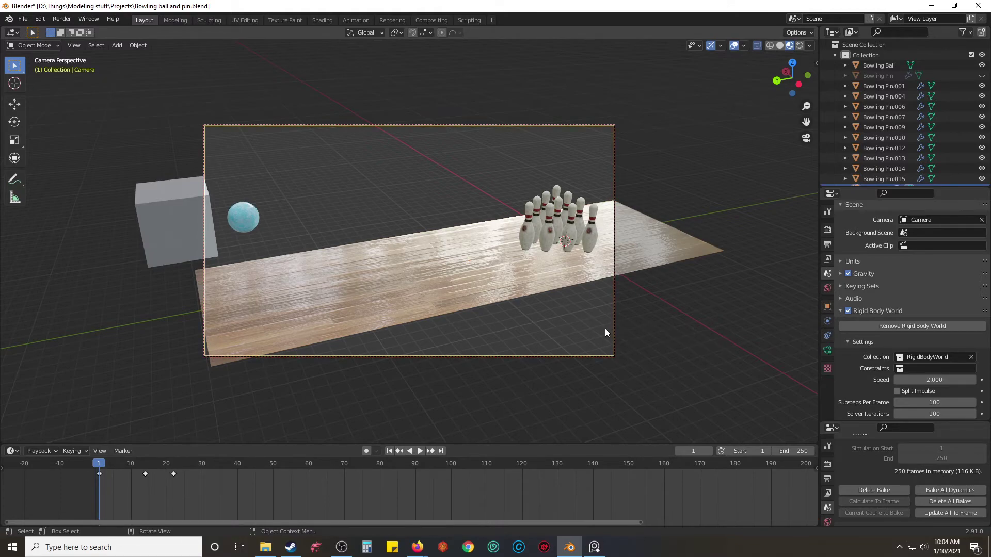
pyautogui.press('space')
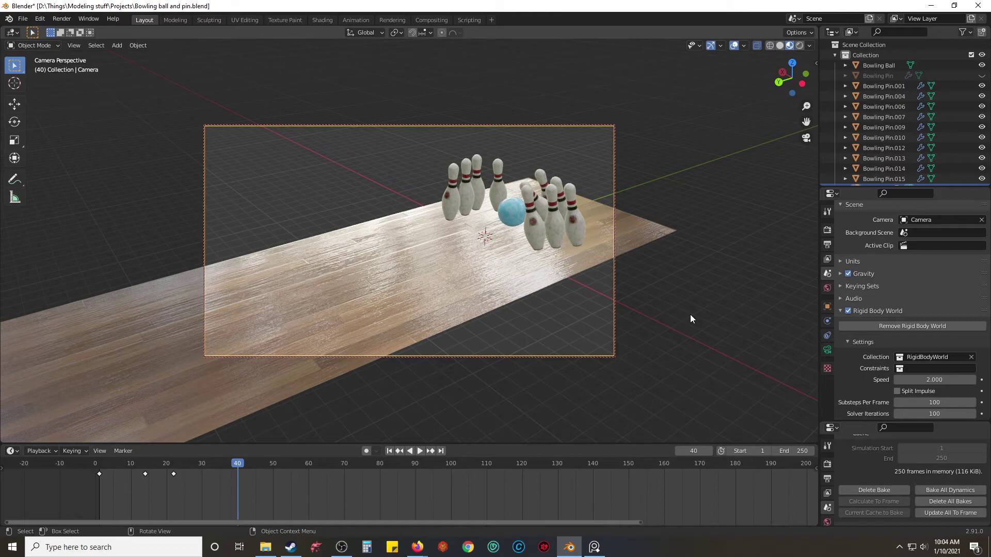
pyautogui.press('space')
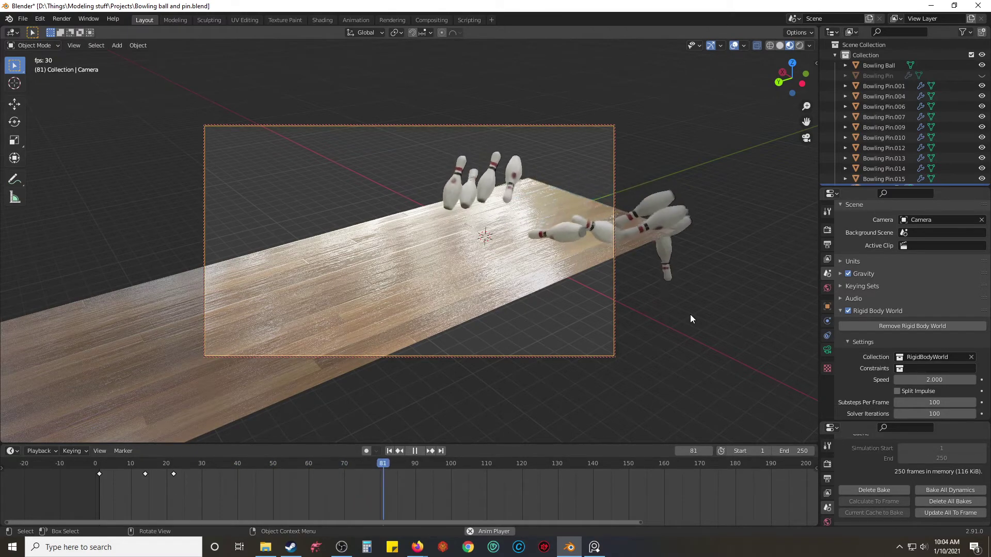
pyautogui.press('space')
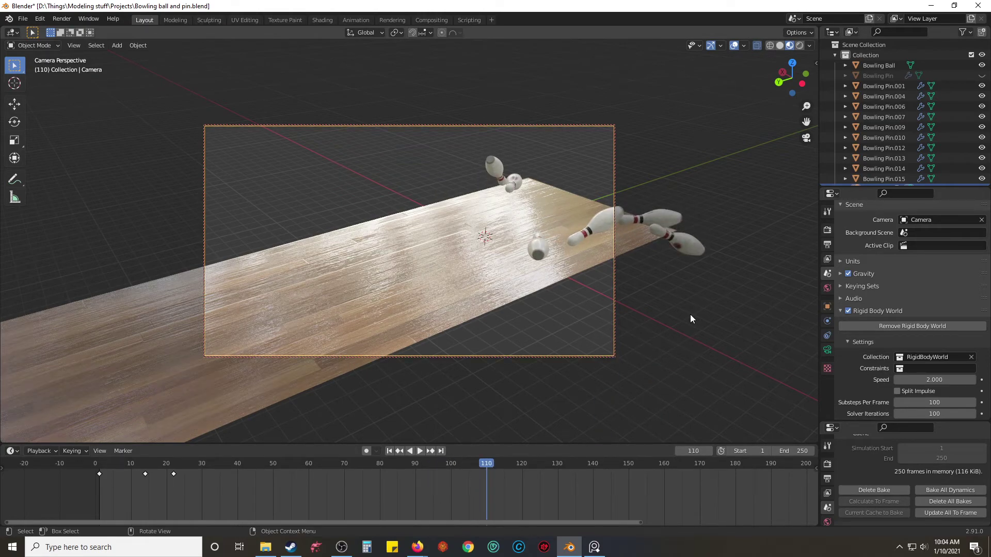
# Step: Step back frame by frame from frame 110 to frame 25, examining how the ball and falling pins sit in the camera frame
pyautogui.press('Left')
pyautogui.press('Left')
pyautogui.press('Left')
pyautogui.press('Left')
pyautogui.press('Left')
pyautogui.press('Left')
pyautogui.press('Left')
pyautogui.press('Left')
pyautogui.press('Left')
pyautogui.press('Left')
pyautogui.press('Left')
pyautogui.press('Left')
pyautogui.press('Left')
pyautogui.press('Left')
pyautogui.press('Left')
pyautogui.press('Left')
pyautogui.press('Left')
pyautogui.press('Left')
pyautogui.press('Left')
pyautogui.press('Left')
pyautogui.press('Left')
pyautogui.press('Left')
pyautogui.press('Left')
pyautogui.press('Left')
pyautogui.press('Left')
pyautogui.press('Left')
pyautogui.press('Left')
pyautogui.press('Left')
pyautogui.press('Left')
pyautogui.press('Left')
pyautogui.press('Left')
pyautogui.press('Left')
pyautogui.press('Left')
pyautogui.press('Left')
pyautogui.press('Left')
pyautogui.press('Left')
pyautogui.press('Left')
pyautogui.press('Left')
pyautogui.press('Left')
pyautogui.press('Left')
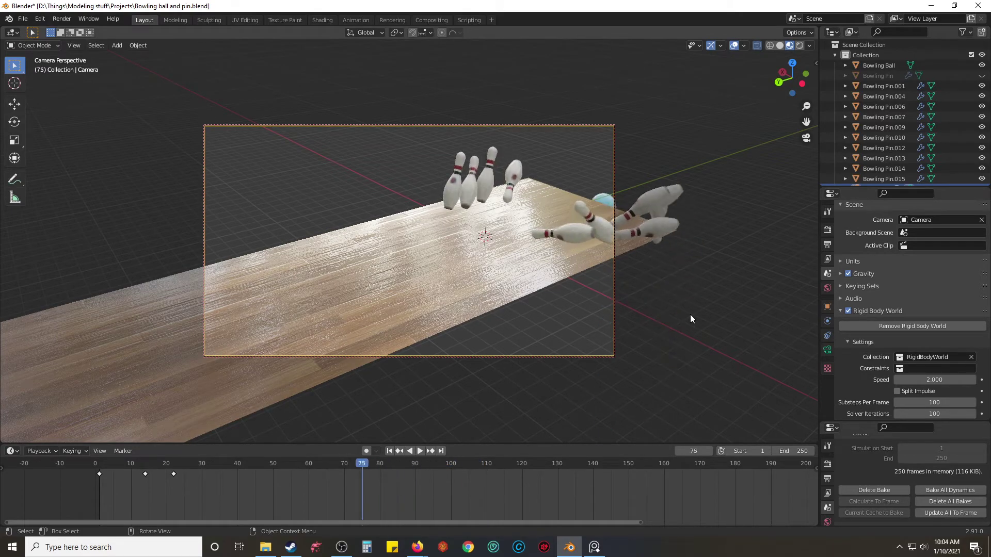
pyautogui.press('Left')
pyautogui.press('Left')
pyautogui.press('Left')
pyautogui.press('Left')
pyautogui.press('Left')
pyautogui.press('Left')
pyautogui.press('Left')
pyautogui.press('Left')
pyautogui.press('Left')
pyautogui.press('Left')
pyautogui.press('Left')
pyautogui.press('Left')
pyautogui.press('Left')
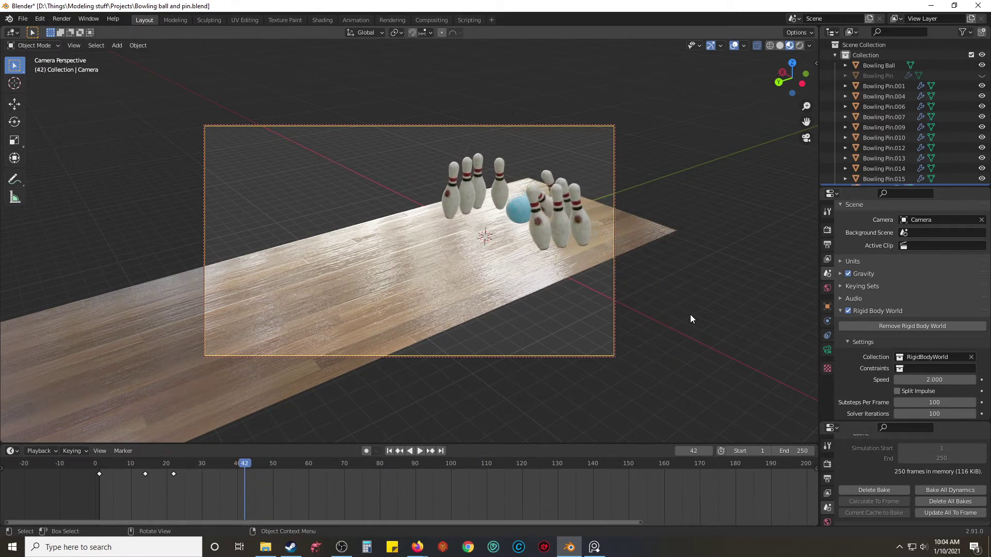
pyautogui.press('Left')
pyautogui.press('Left')
pyautogui.press('Left')
pyautogui.press('Left')
pyautogui.press('Left')
pyautogui.press('Left')
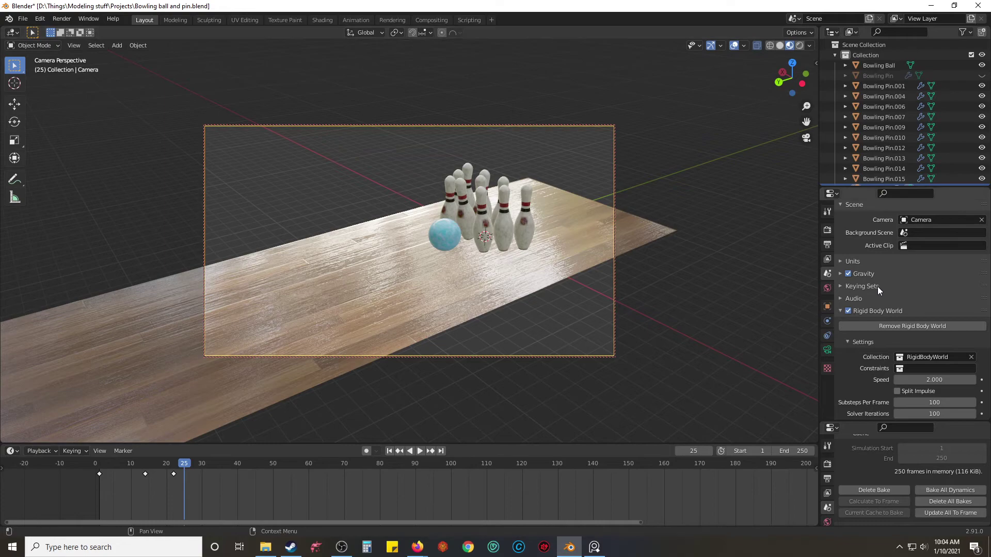
# Step: Check the output and render settings, and render frame 25 from the camera as a still image
pyautogui.click(827, 244)
pyautogui.scroll(-3, 837, 317)
pyautogui.scroll(-2, 838, 315)
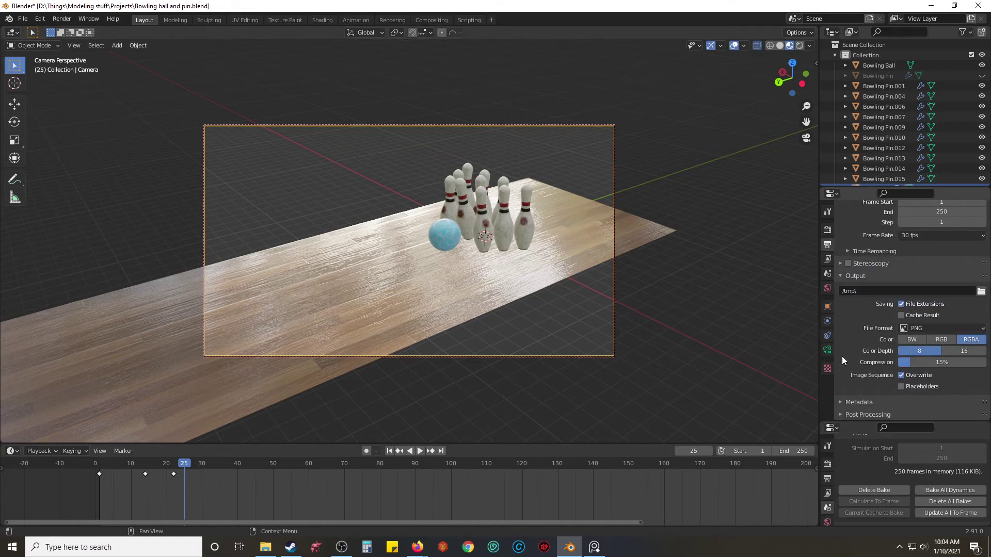
pyautogui.scroll(1, 843, 360)
pyautogui.click(827, 230)
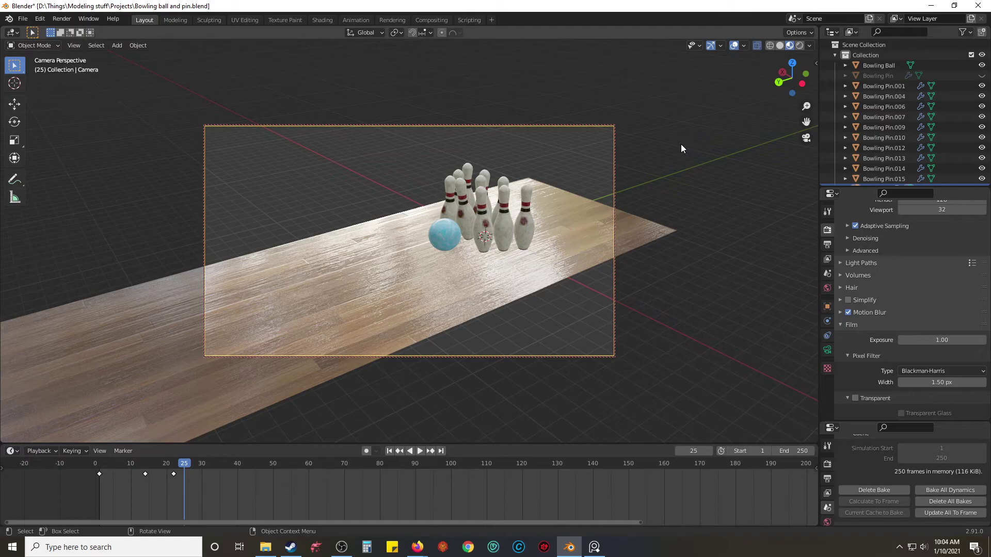
pyautogui.press('F12')
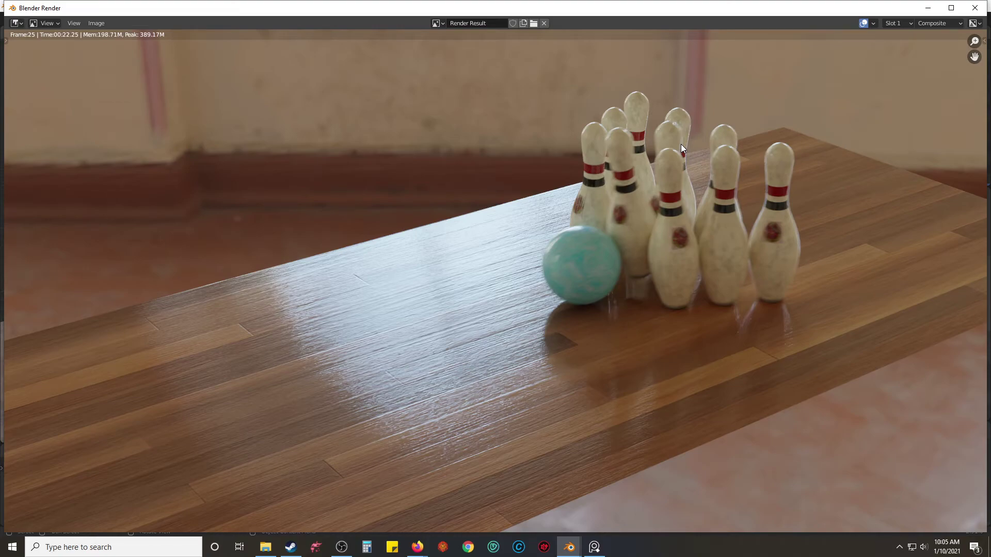
# Step: Start saving the rendered still as an image in the Worked Renders folder
pyautogui.click(98, 23)
pyautogui.click(122, 98)
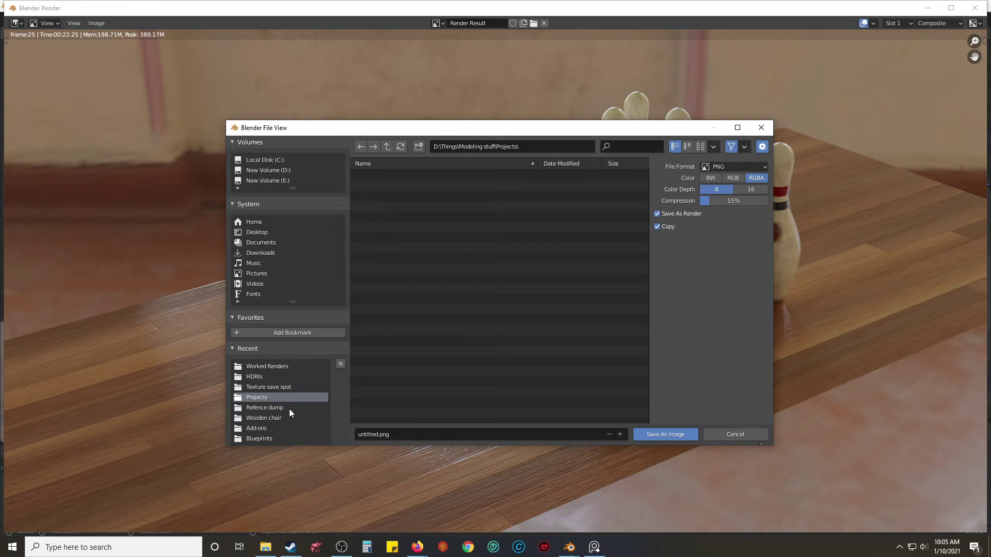
pyautogui.scroll(-2, 288, 413)
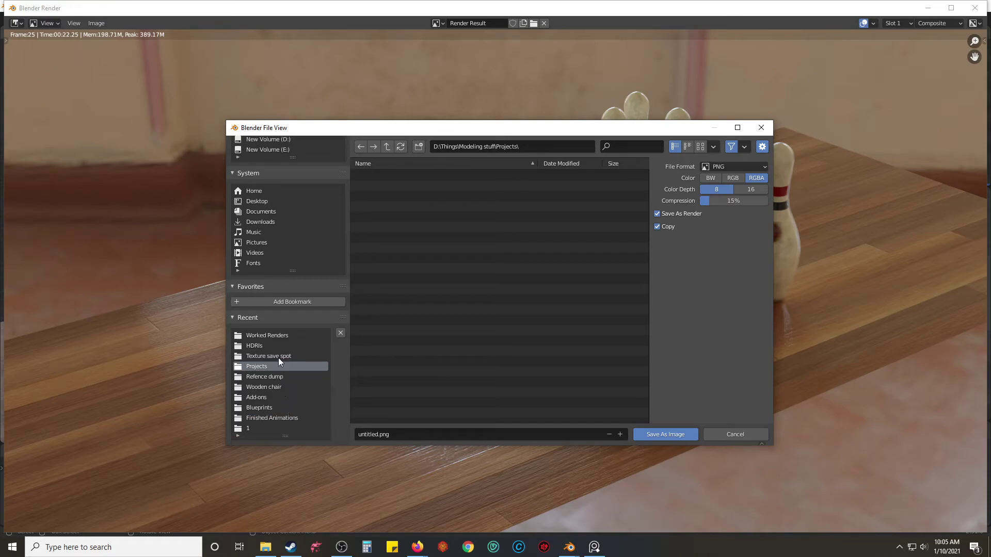
pyautogui.click(281, 339)
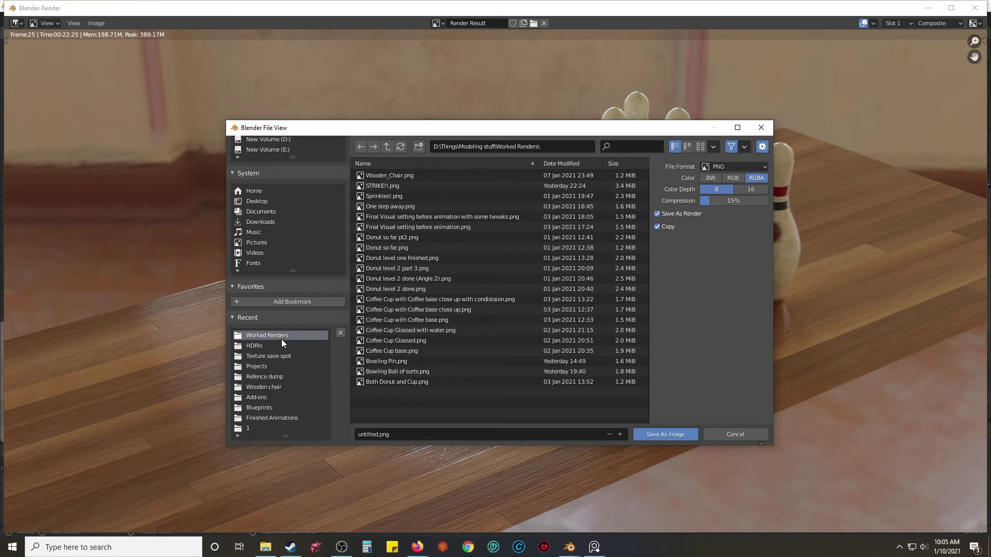
# Step: Save the image as "Animation Thumbnail Bowling Ball and Pins.png" and close the render window
pyautogui.click(426, 435)
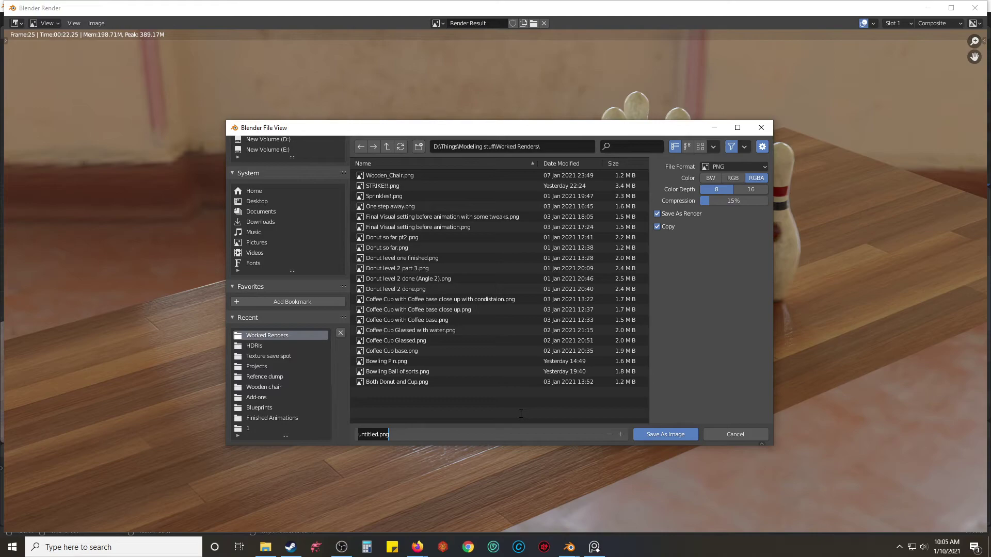
pyautogui.write('Animation Thumbnail Bowl')
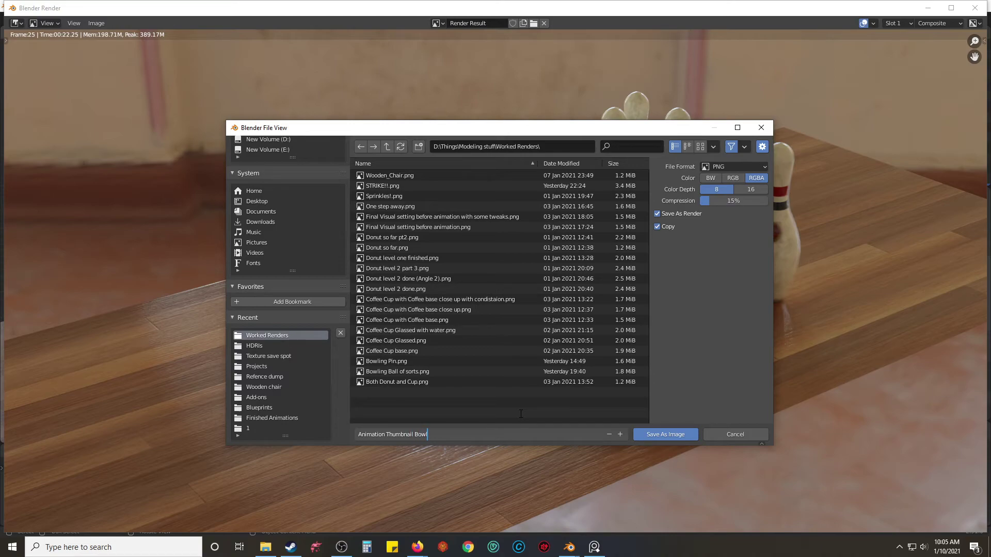
pyautogui.write('ing B')
pyautogui.press('BackSpace')
pyautogui.press('BackSpace')
pyautogui.write('Ball and Pins')
pyautogui.press('Return')
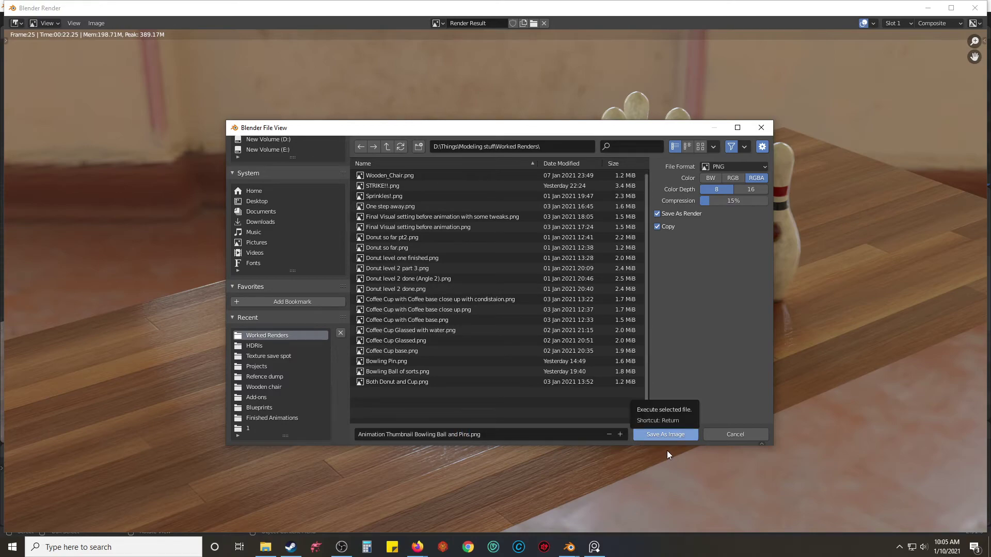
pyautogui.click(665, 434)
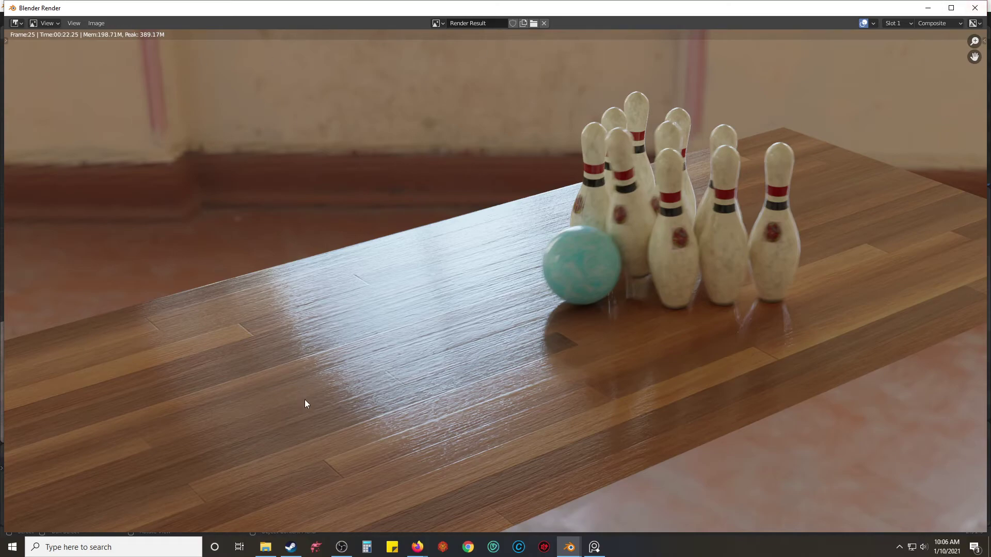
pyautogui.click(977, 9)
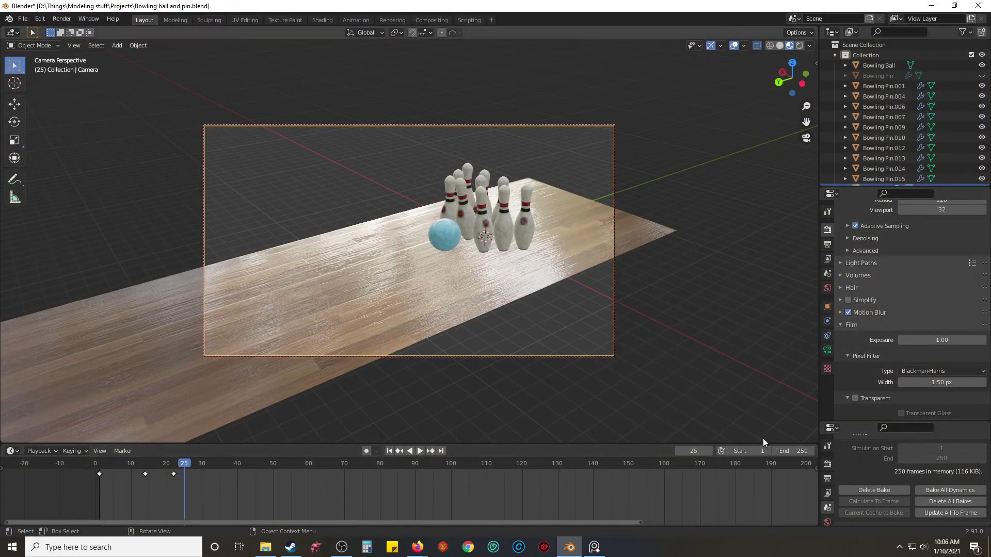
# Step: Switch to Calculator, estimate the animation's render time in minutes as 23 × 250 divided by 60, and close it
pyautogui.press('XF86Calculator')
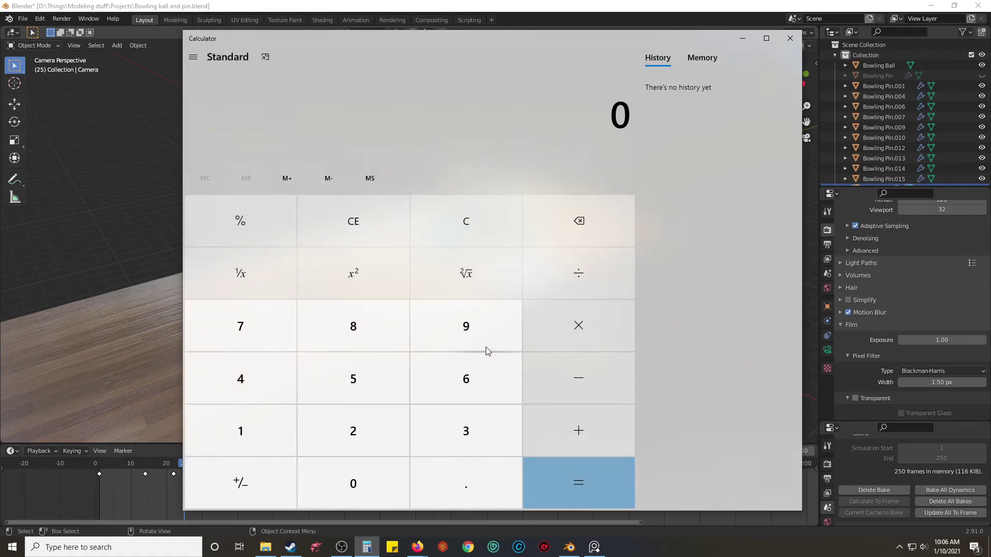
pyautogui.write('23')
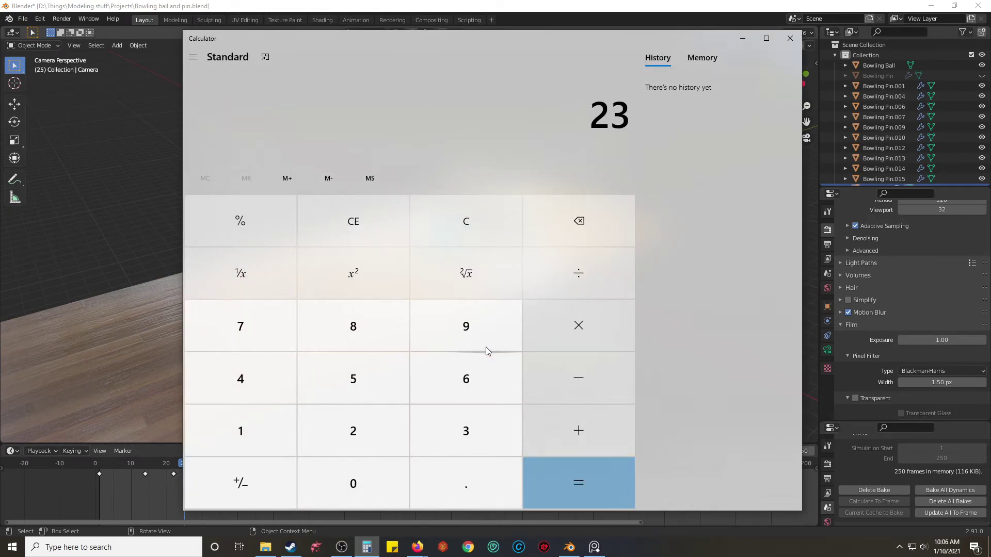
pyautogui.write('*')
pyautogui.write('2')
pyautogui.moveTo(577, 39); pyautogui.dragTo(528, 34)
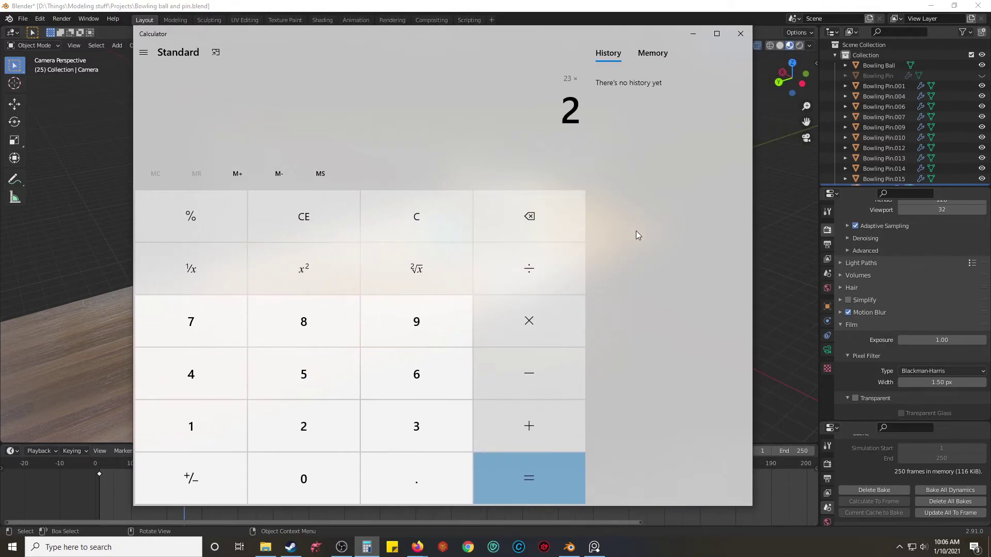
pyautogui.write('50')
pyautogui.press('Return')
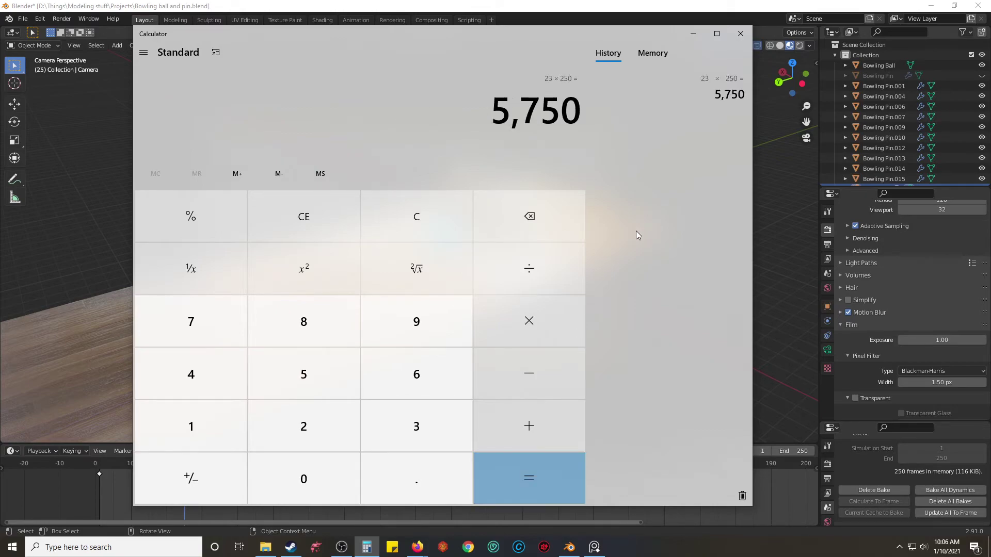
pyautogui.write('/60')
pyautogui.press('Return')
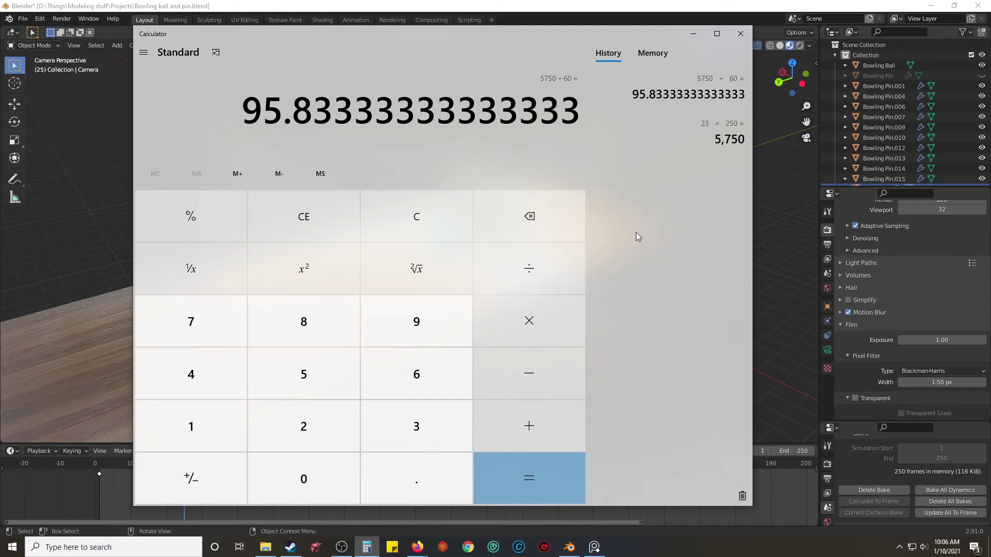
pyautogui.click(741, 34)
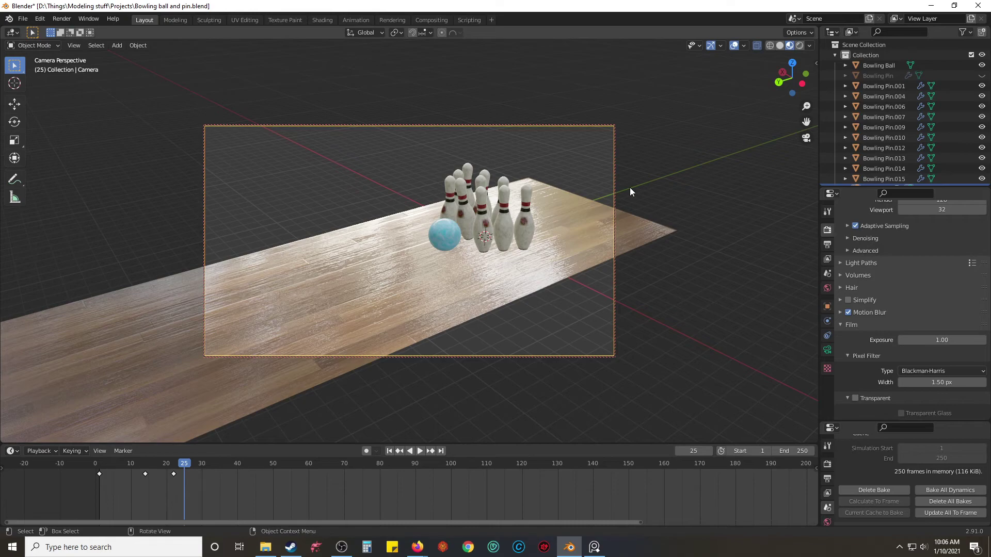
# Step: Return to frame 1, deselect the camera, and save the project file
pyautogui.hotkey('shift', 'Left')
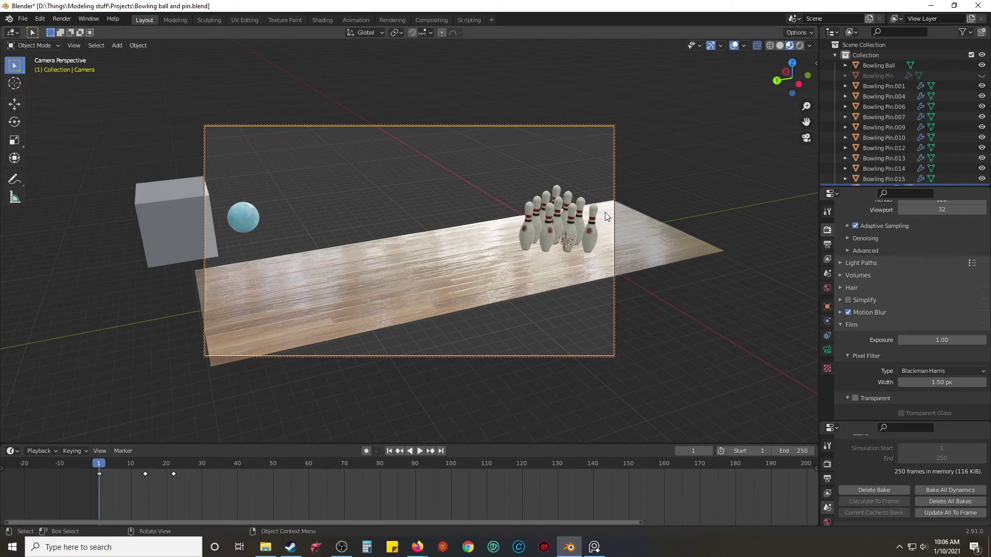
pyautogui.click(704, 176)
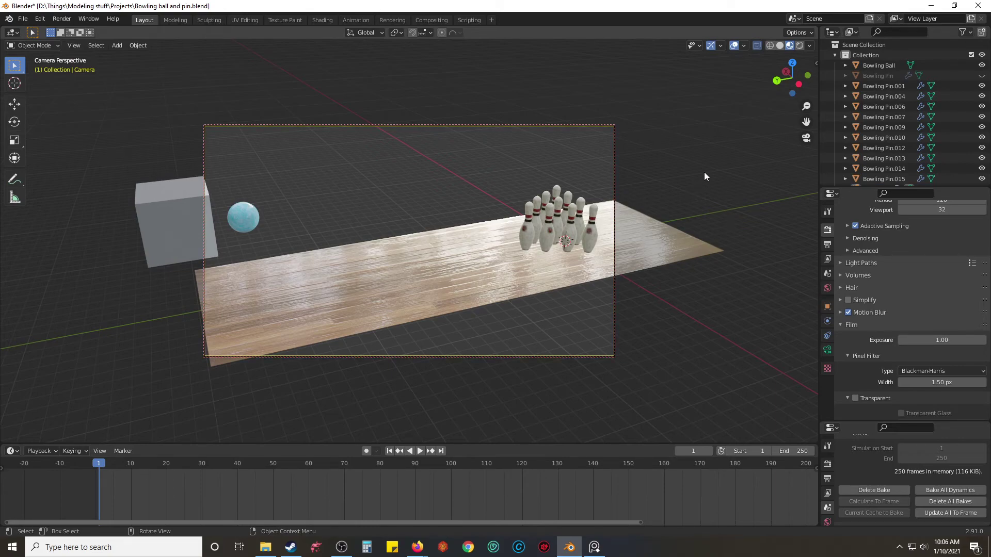
pyautogui.hotkey('ctrl', 's')
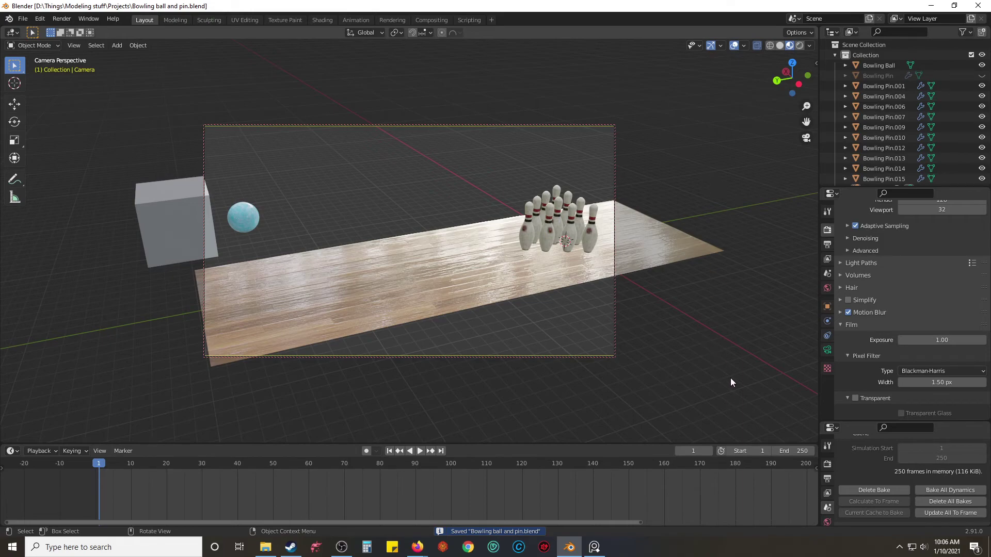
# Step: Delete the cube behind the ball, play the animation to frame 62 to check the baked motion, and return to frame 1
pyautogui.click(164, 204)
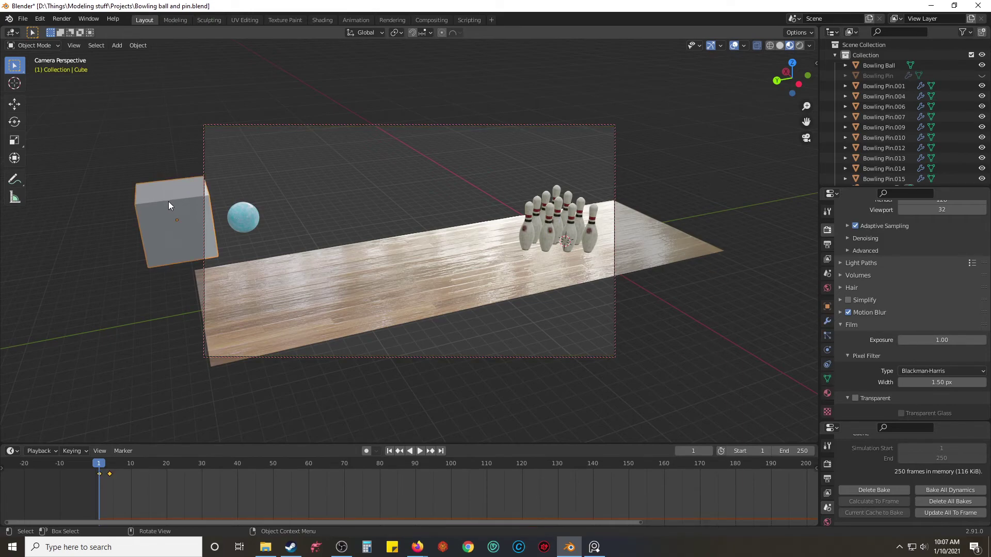
pyautogui.press('x')
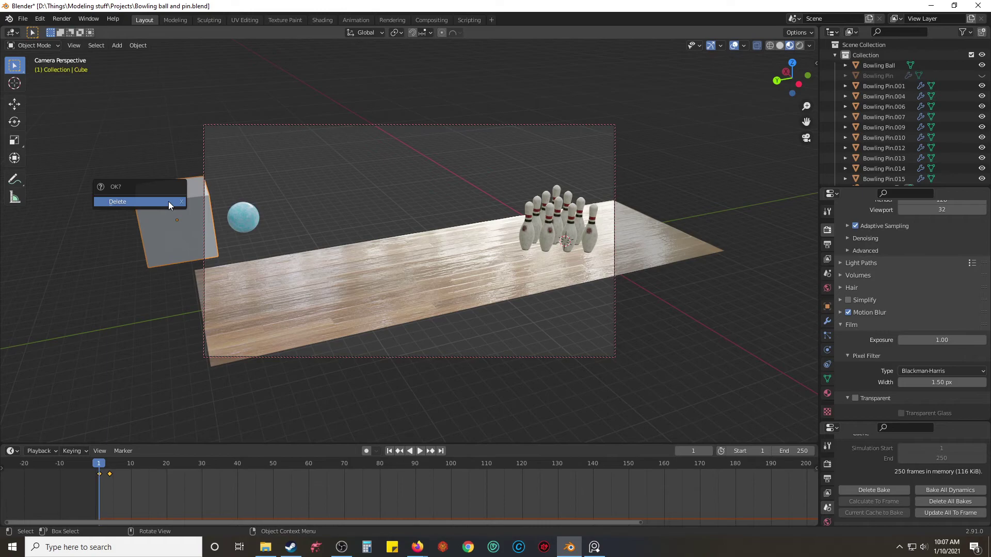
pyautogui.click(168, 202)
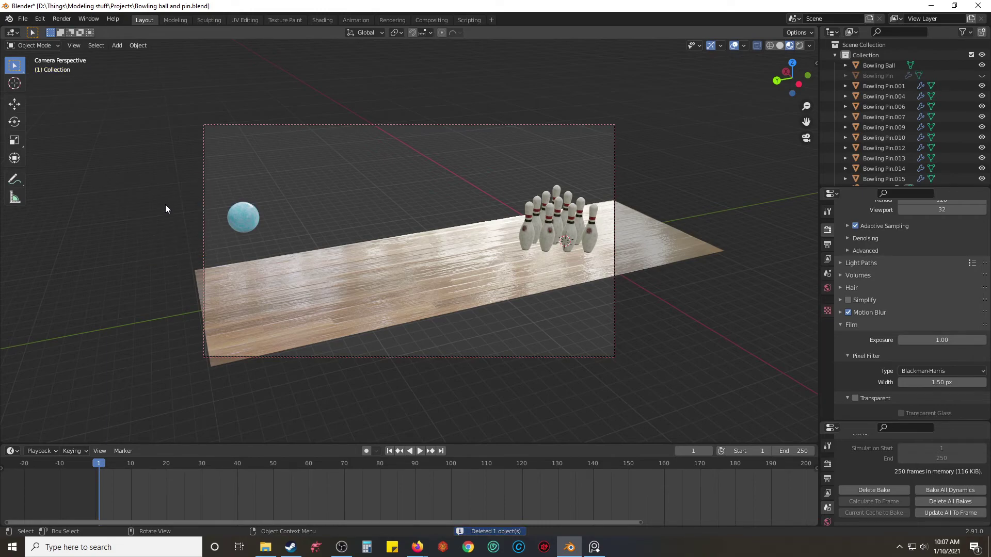
pyautogui.press('space')
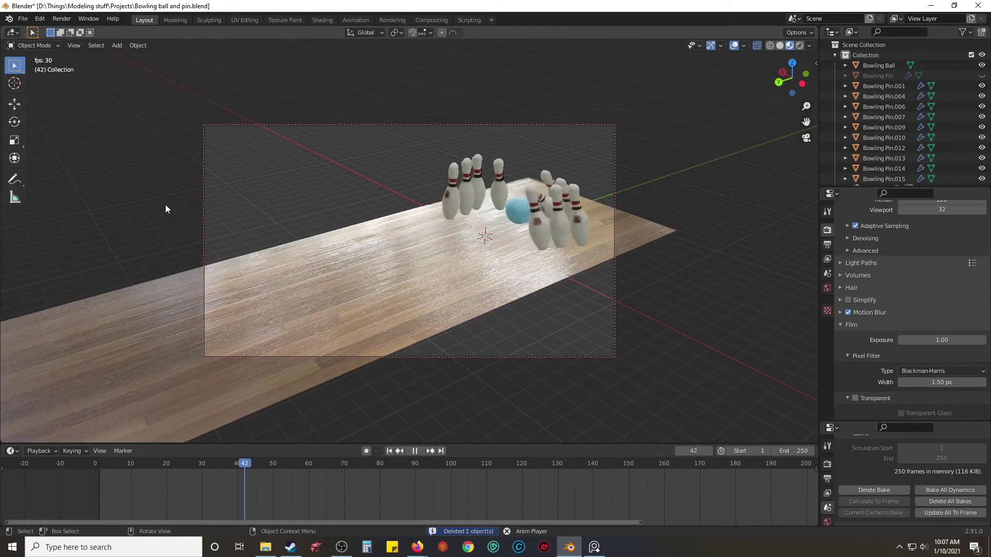
pyautogui.press('space')
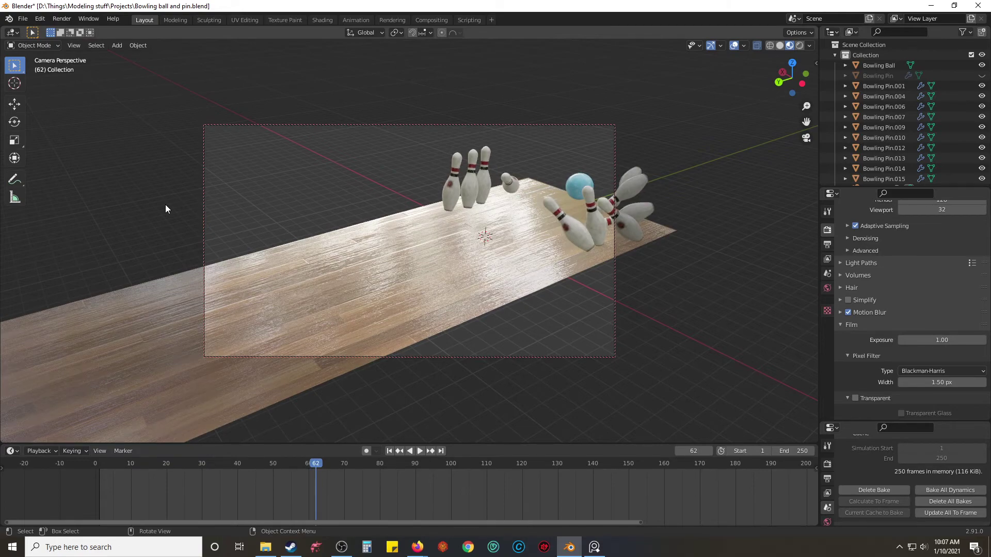
pyautogui.hotkey('shift', 'Left')
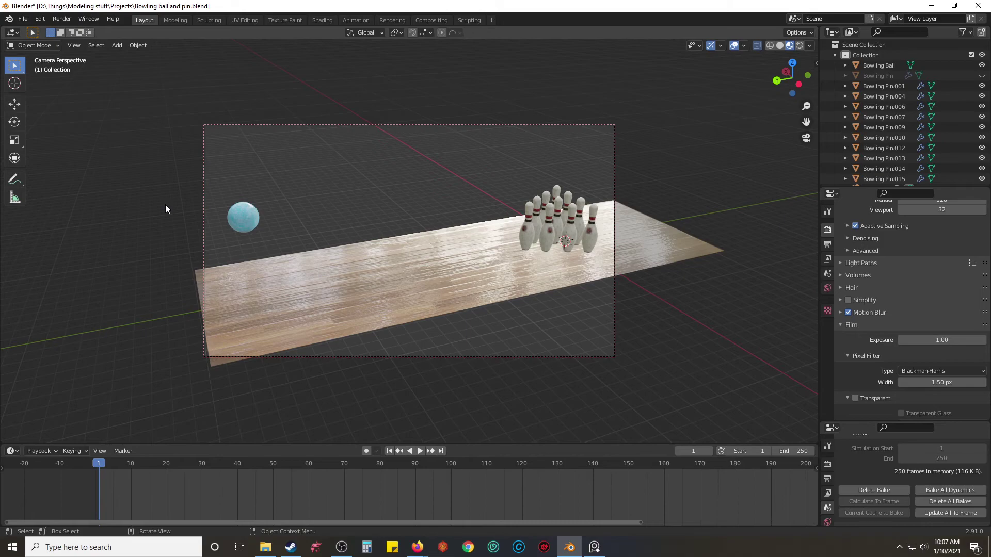
# Step: Review the render, view layer and output settings, including denoising, the output path and the file format
pyautogui.scroll(-5, 882, 287)
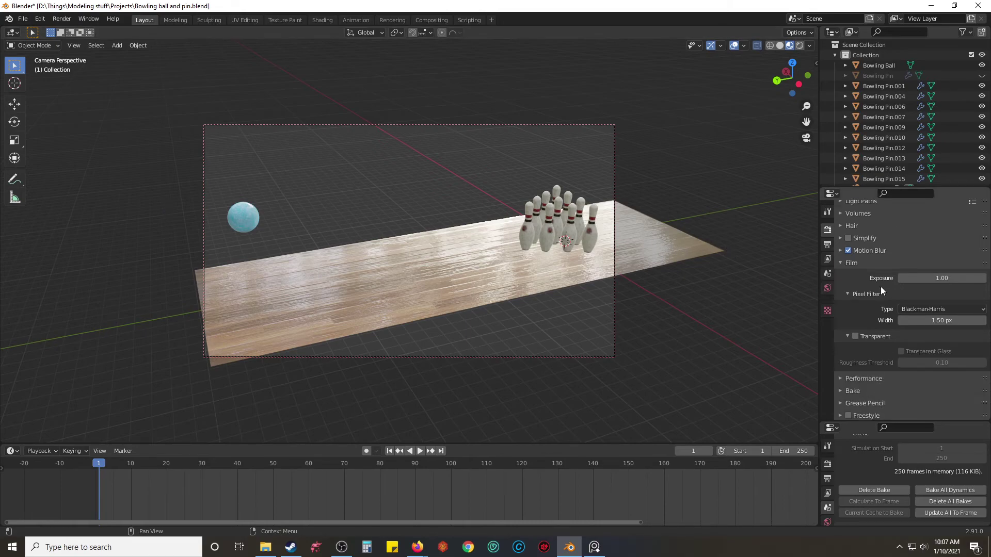
pyautogui.click(827, 259)
pyautogui.scroll(-10, 860, 257)
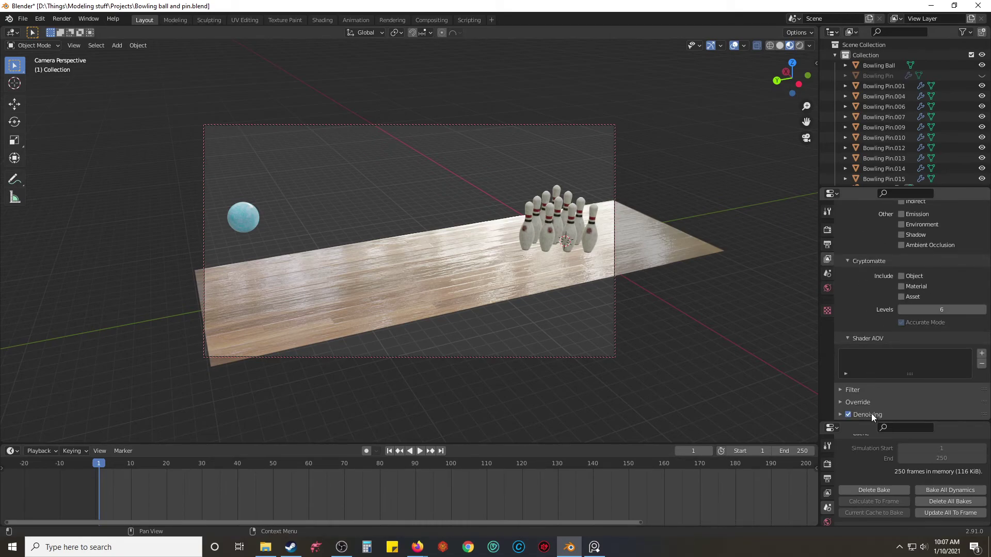
pyautogui.scroll(10, 873, 407)
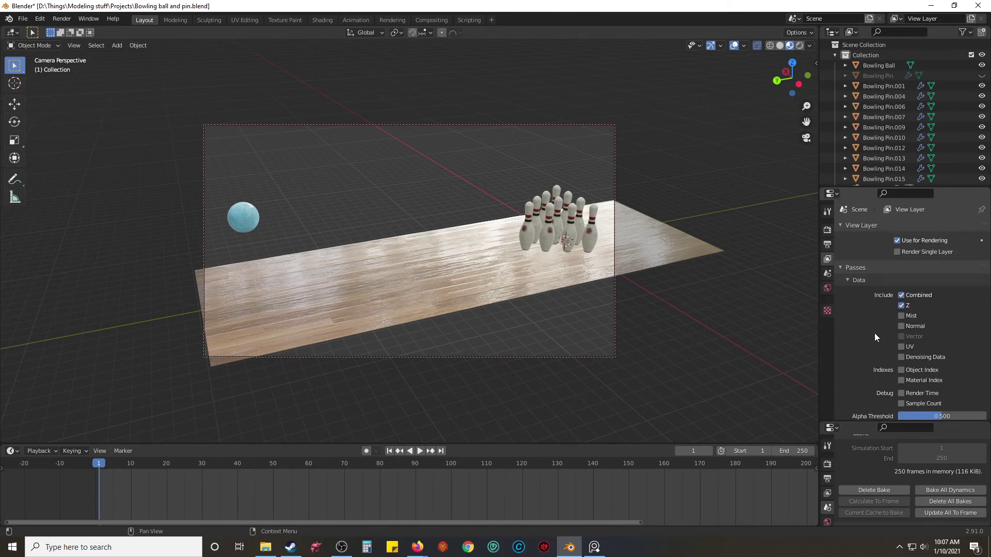
pyautogui.click(829, 248)
pyautogui.scroll(-5, 846, 257)
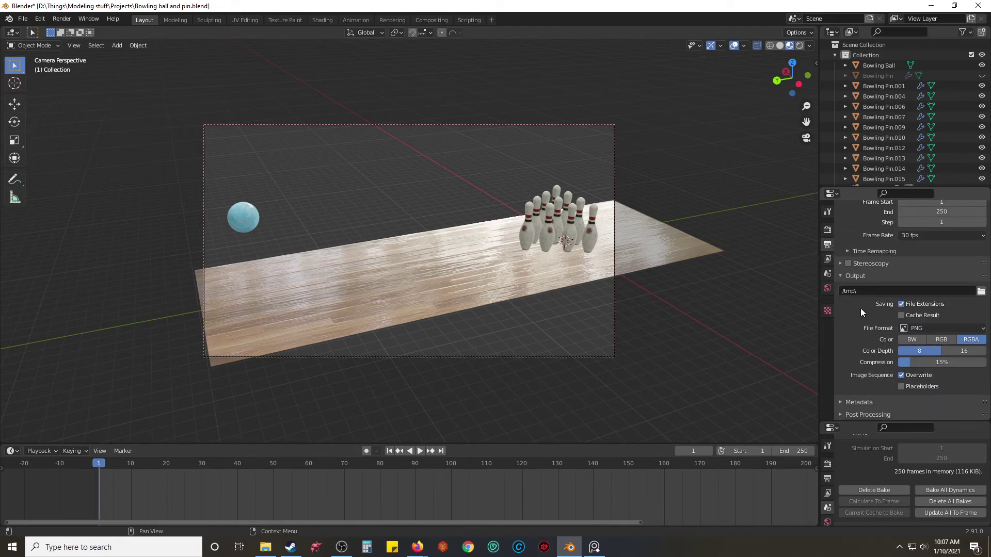
pyautogui.click(964, 331)
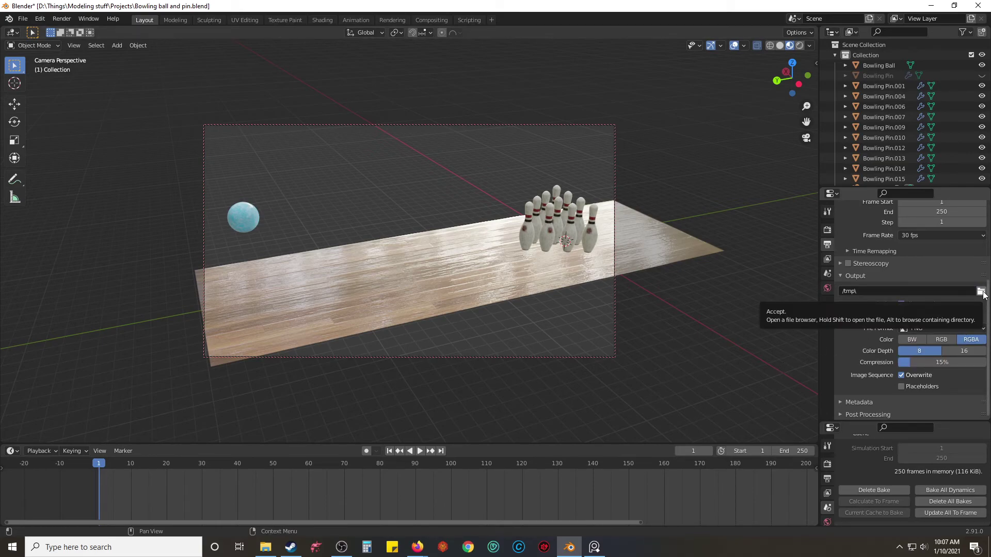
# Step: Switch to File Explorer, open the Modeling stuff folder, look inside Finished Animations, and go back to Modeling stuff
pyautogui.click(264, 550)
pyautogui.rightClick(265, 551)
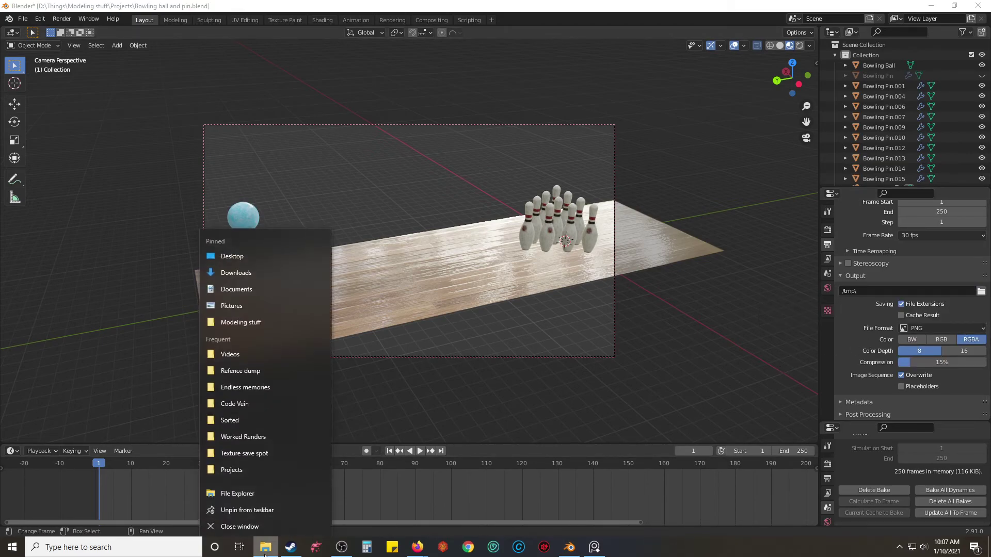
pyautogui.click(258, 316)
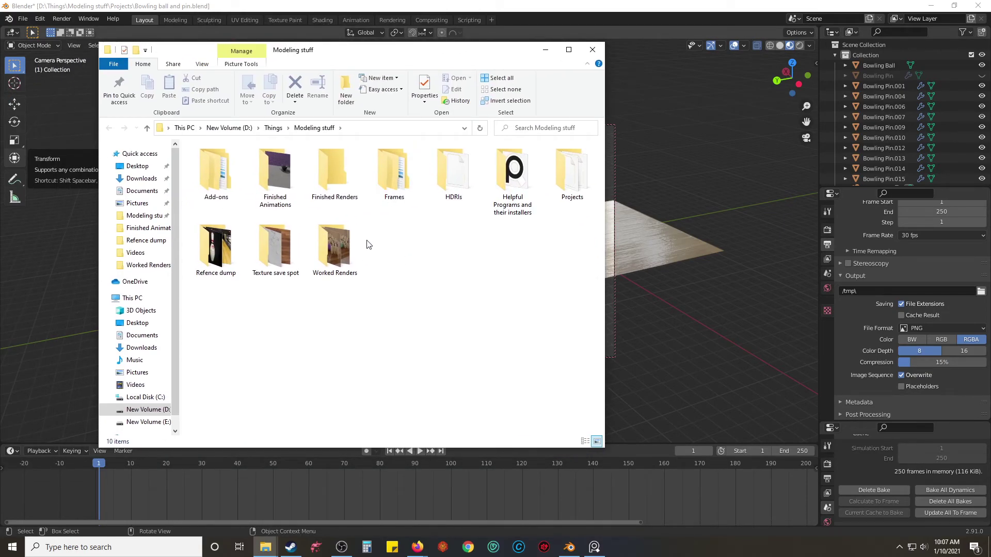
pyautogui.doubleClick(283, 166)
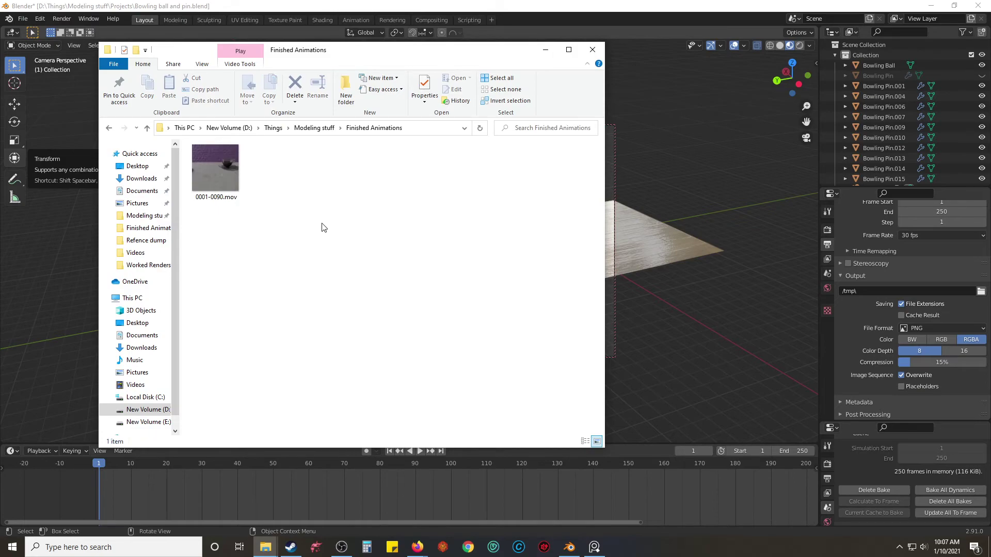
pyautogui.click(109, 128)
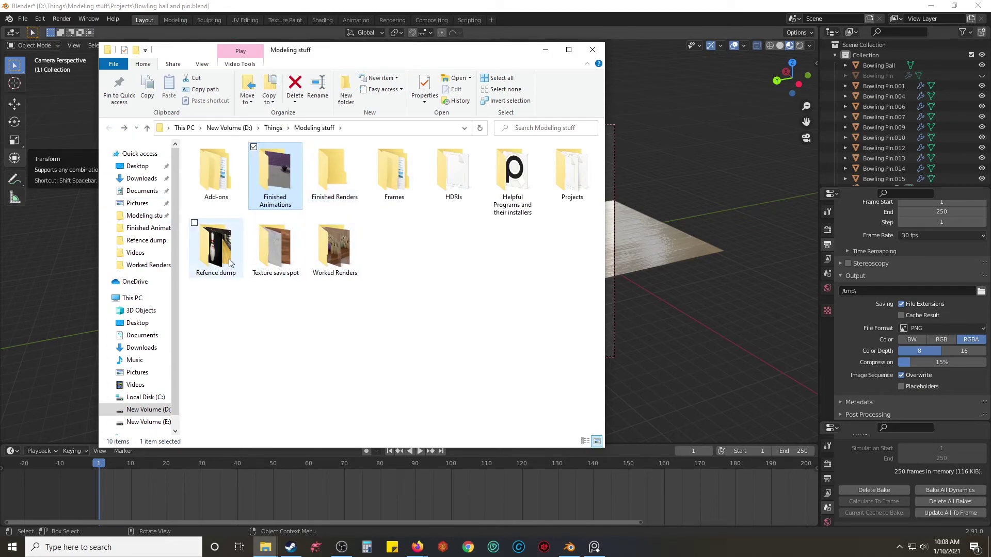
# Step: Look inside the Finished Renders and Worked Renders folders, returning to the Modeling stuff folder
pyautogui.doubleClick(343, 179)
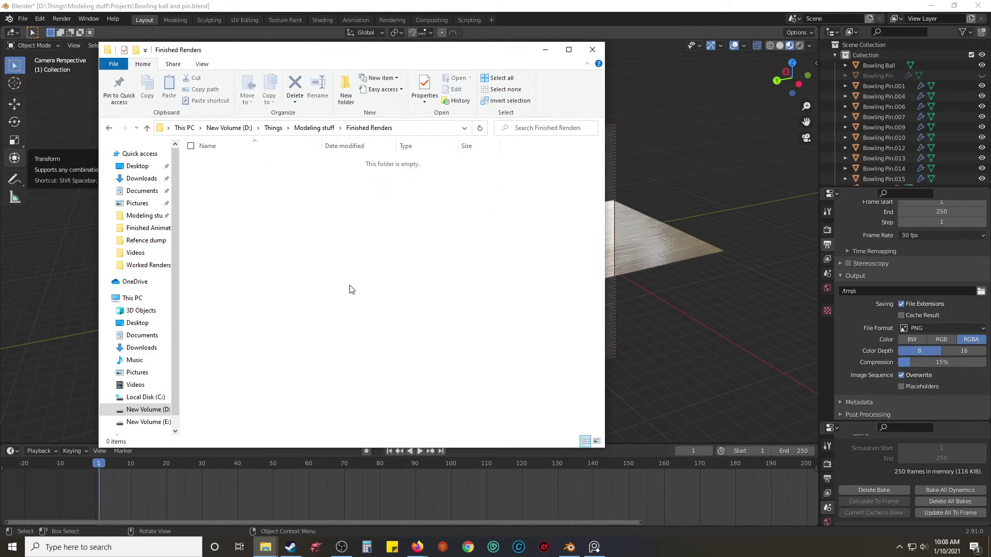
pyautogui.click(109, 128)
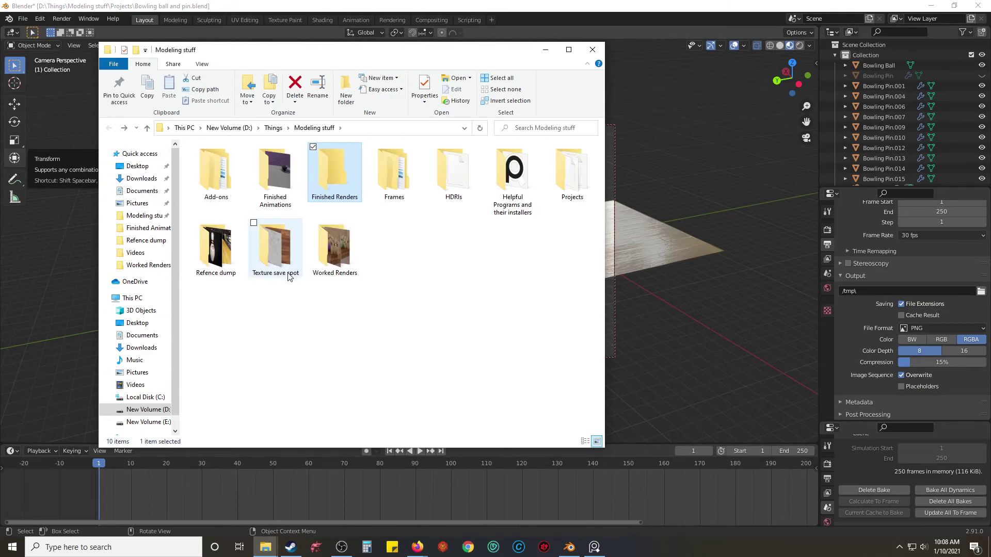
pyautogui.doubleClick(334, 244)
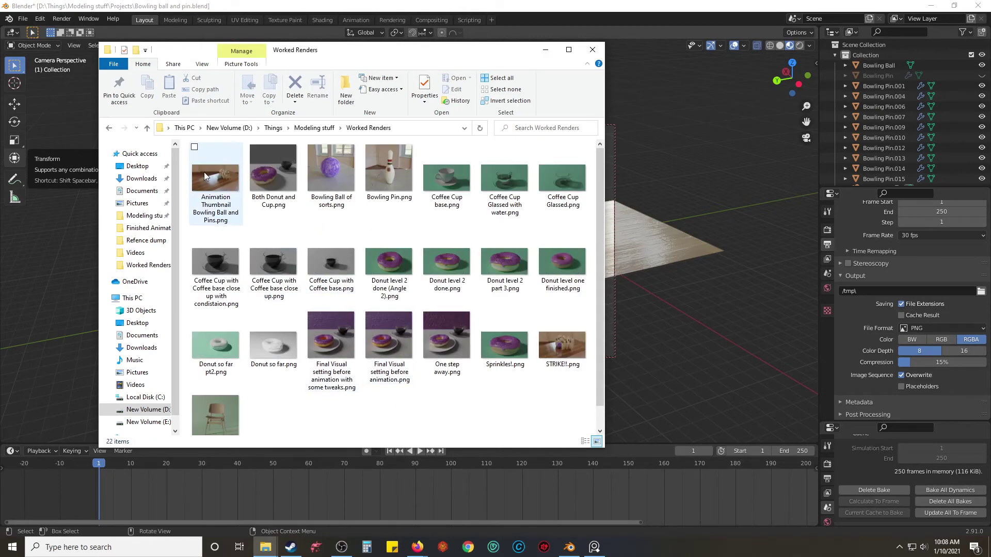
pyautogui.click(109, 128)
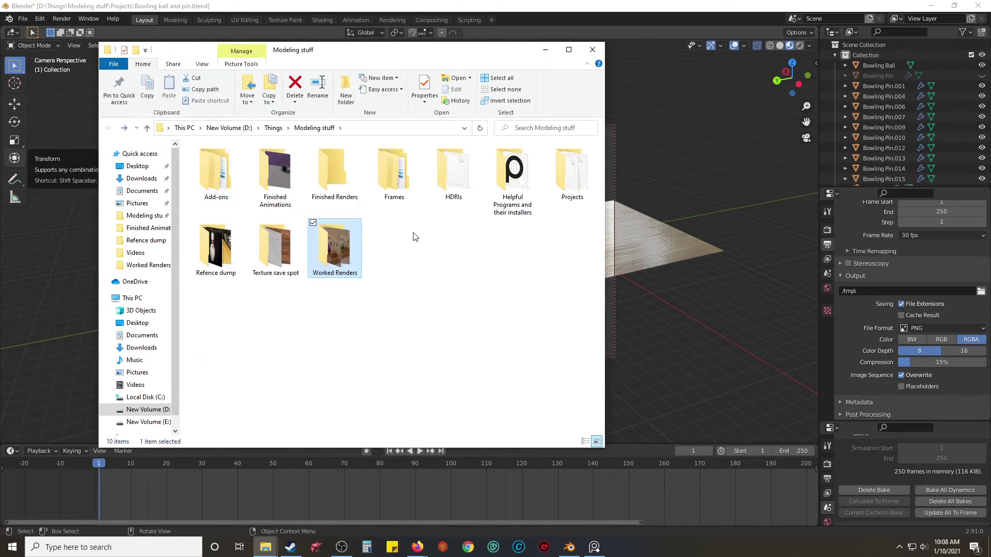
# Step: Create a folder named "Bowling 1" inside the Frames folder and close File Explorer to return to Blender
pyautogui.click(397, 191)
pyautogui.doubleClick(398, 191)
pyautogui.rightClick(349, 221)
pyautogui.click(274, 218)
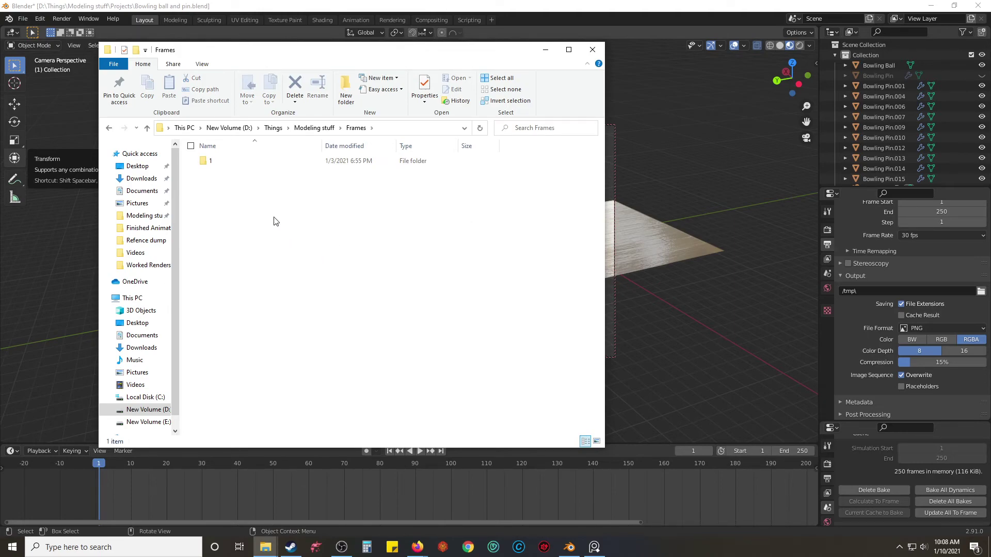
pyautogui.rightClick(273, 217)
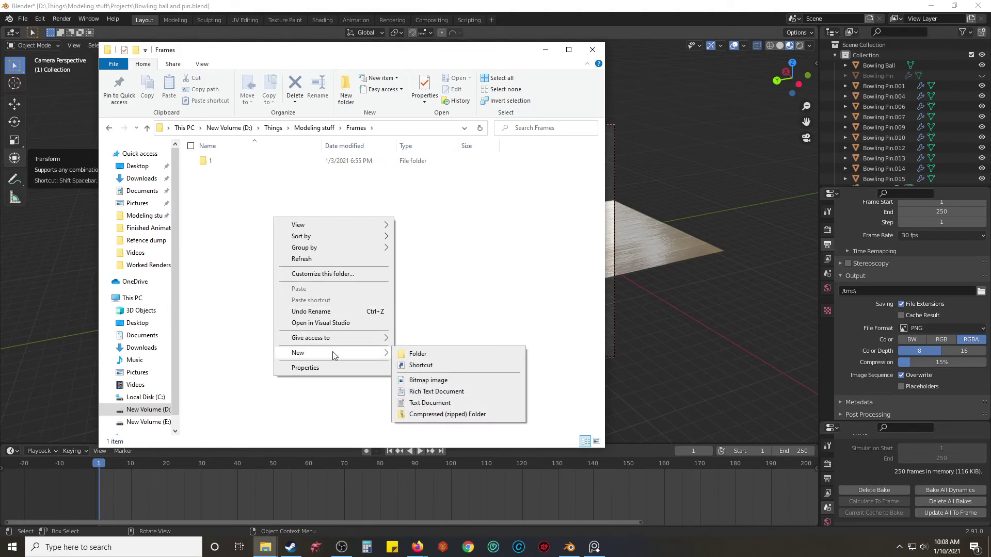
pyautogui.click(420, 354)
pyautogui.write('B')
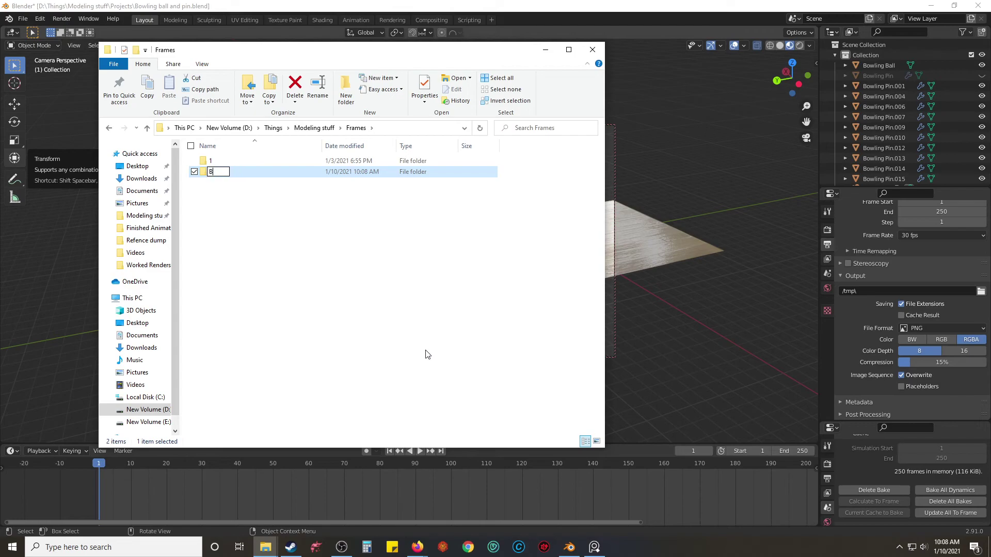
pyautogui.write('owling 1')
pyautogui.press('Return')
pyautogui.click(428, 324)
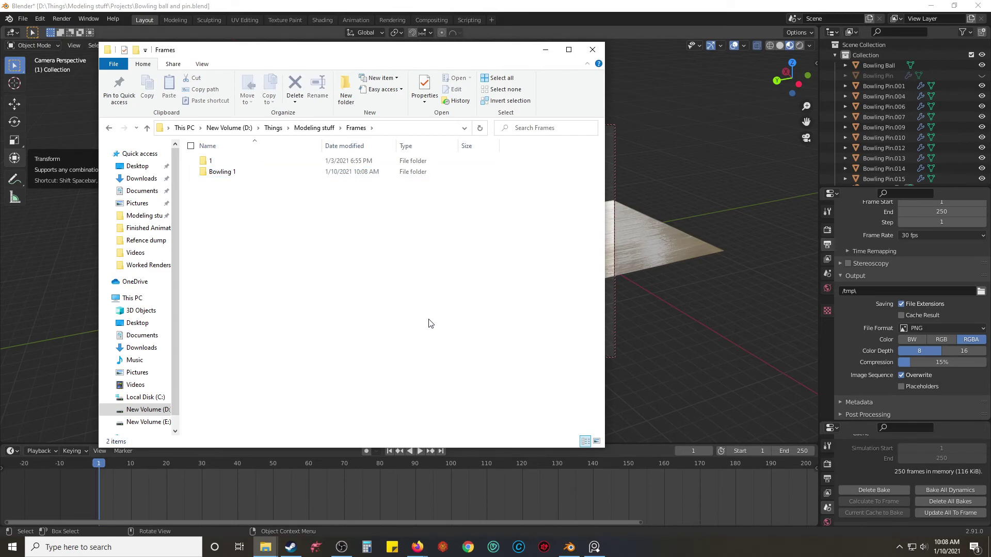
pyautogui.click(592, 50)
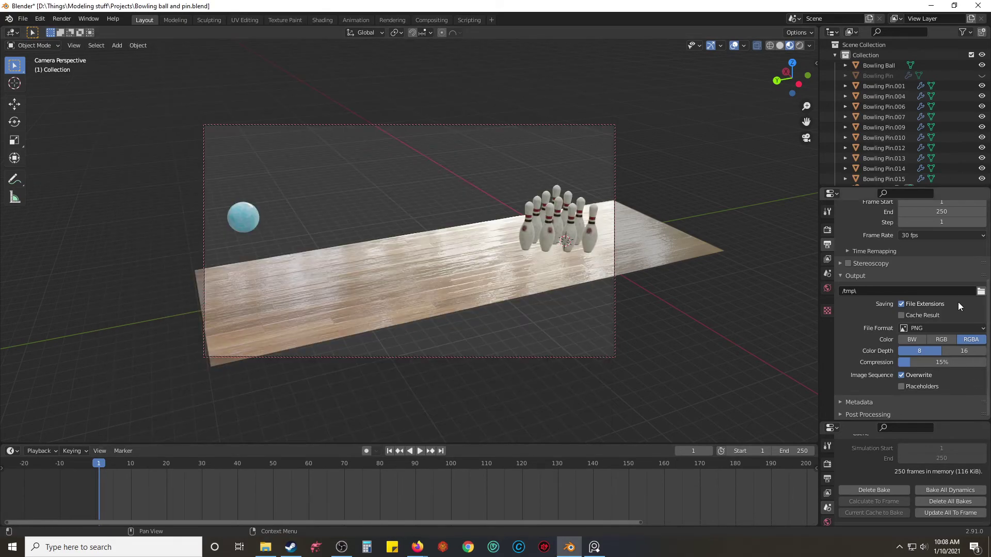
# Step: Set the render output path to the folder D:\Things\Modeling stuff\Frames\Bowling 1\
pyautogui.click(981, 291)
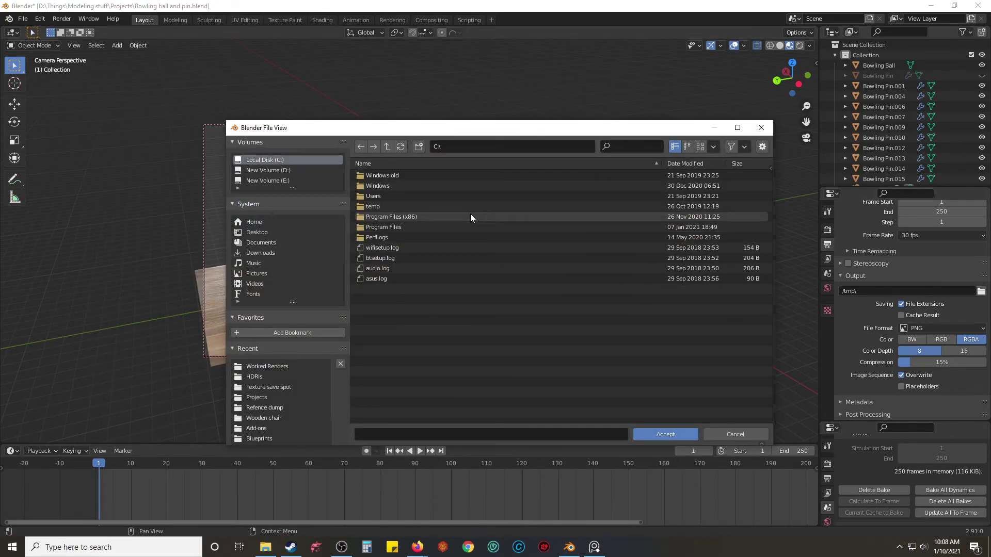
pyautogui.click(298, 388)
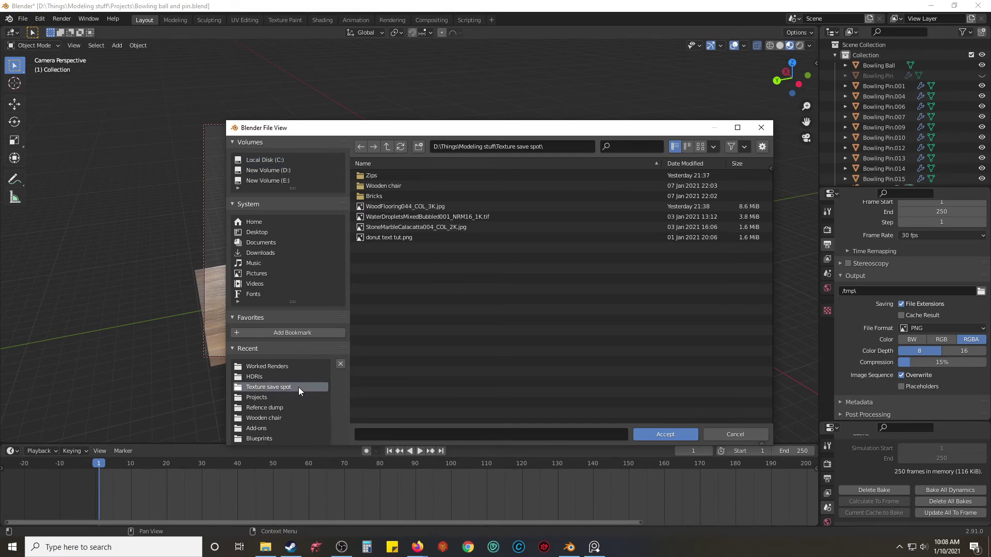
pyautogui.click(557, 146)
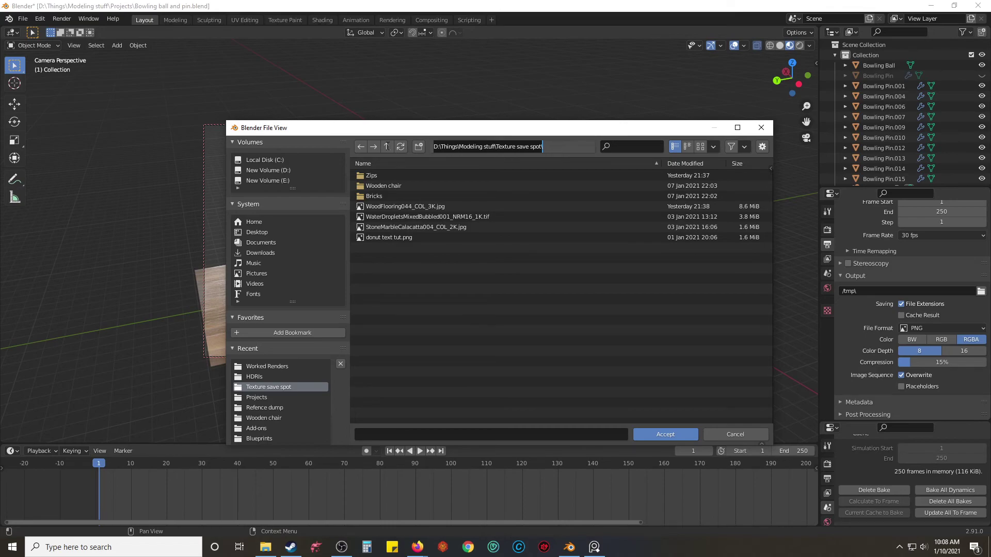
pyautogui.click(387, 146)
pyautogui.click(386, 146)
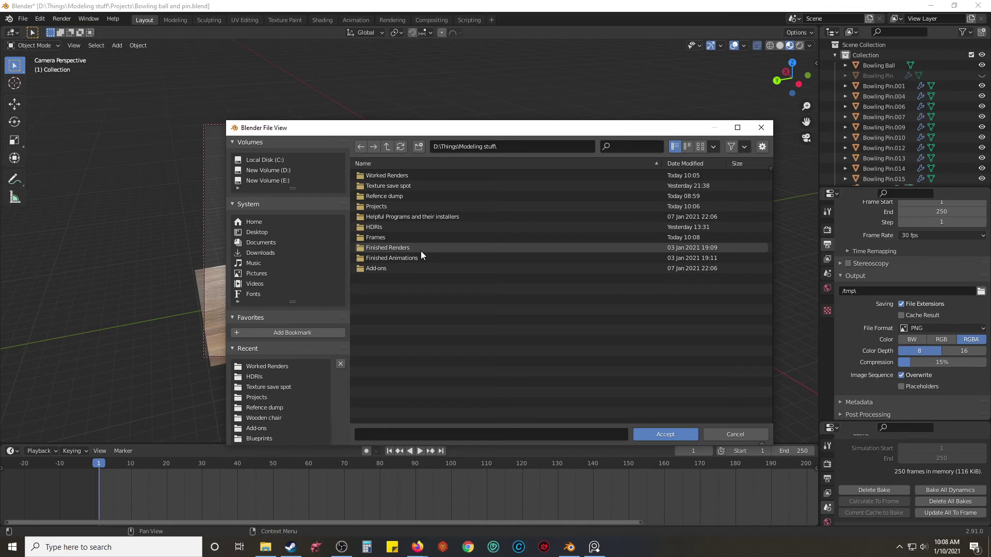
pyautogui.doubleClick(419, 237)
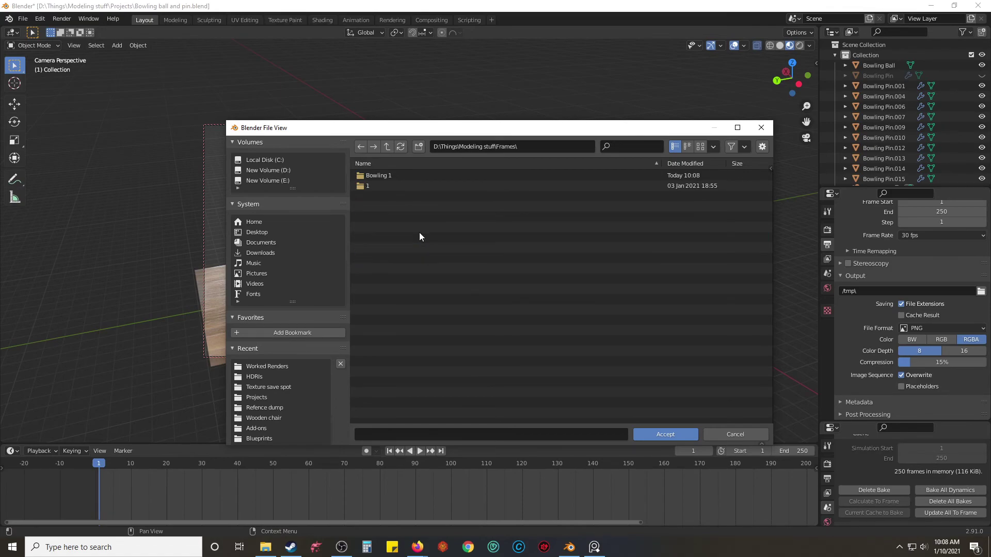
pyautogui.doubleClick(382, 175)
pyautogui.click(671, 430)
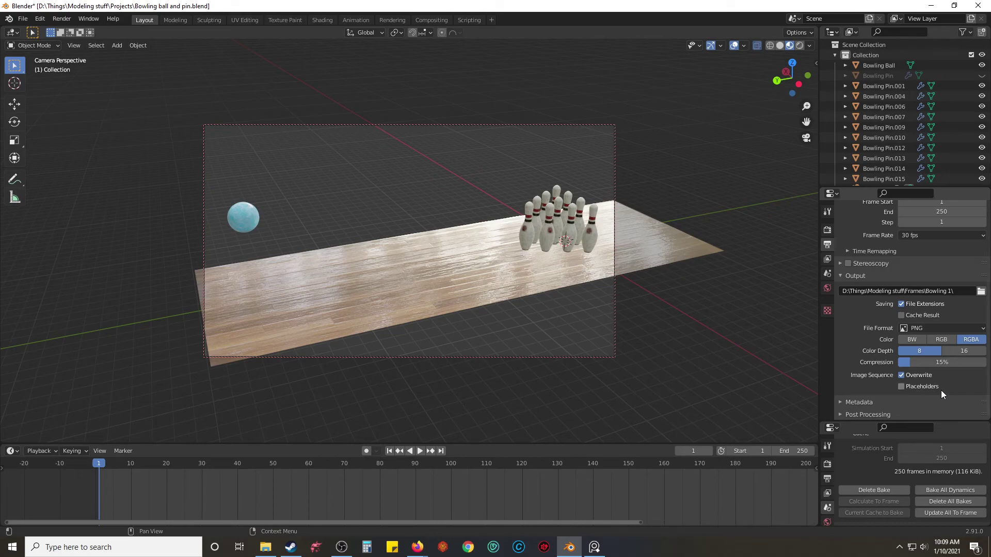
# Step: Set the PNG output's color depth to 16 and save the project file
pyautogui.click(955, 351)
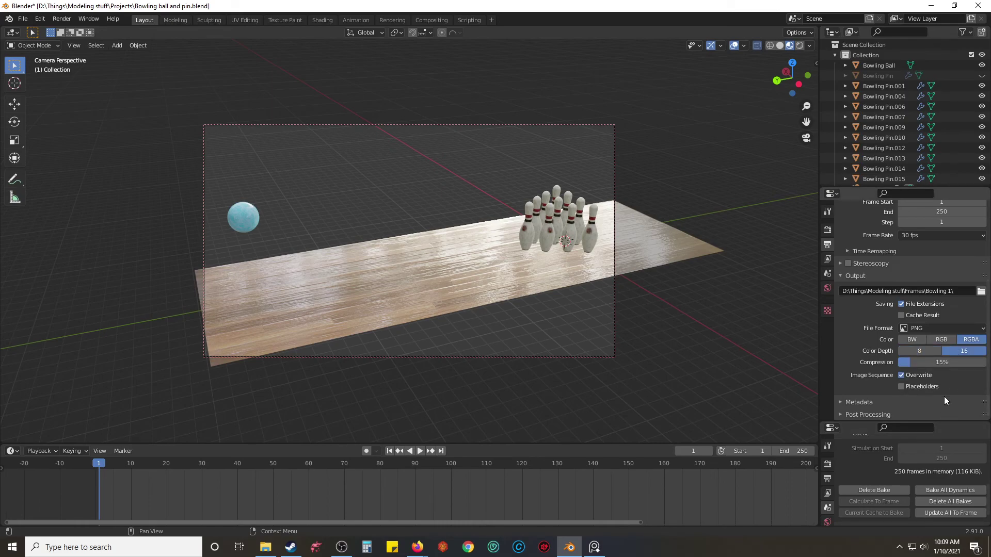
pyautogui.hotkey('ctrl', 's')
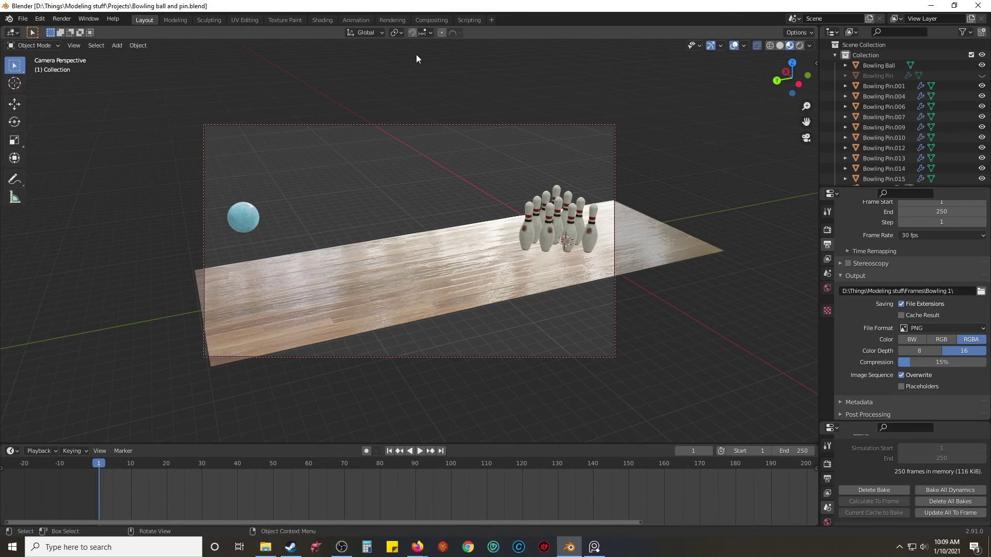
# Step: Review the last render result and the compositing nodes with the Denoise setup, and return to the Layout workspace
pyautogui.click(392, 19)
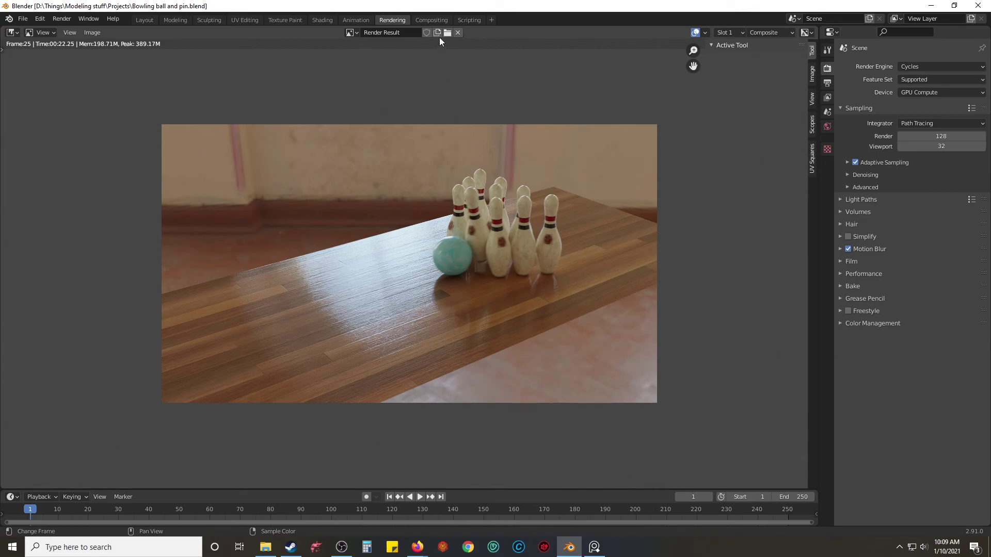
pyautogui.click(430, 19)
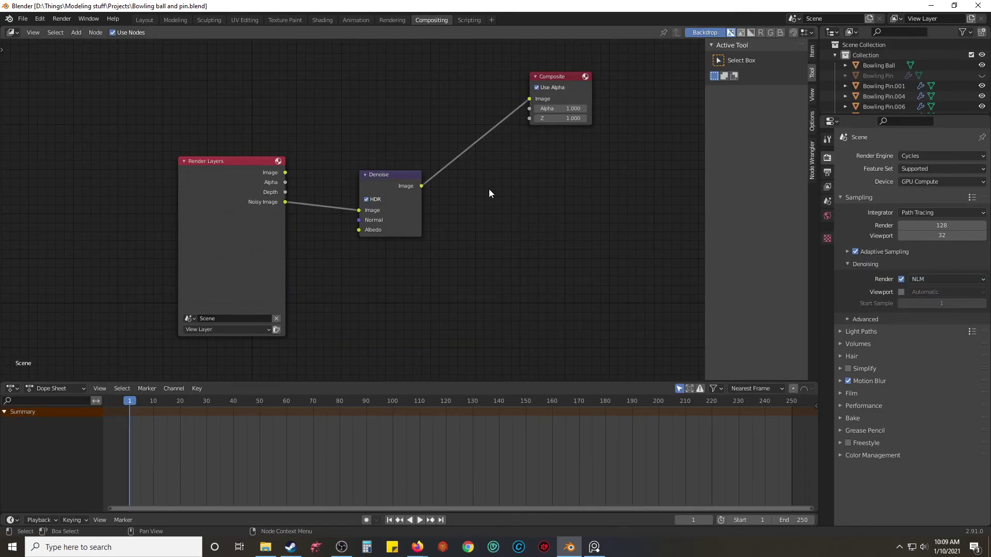
pyautogui.click(144, 19)
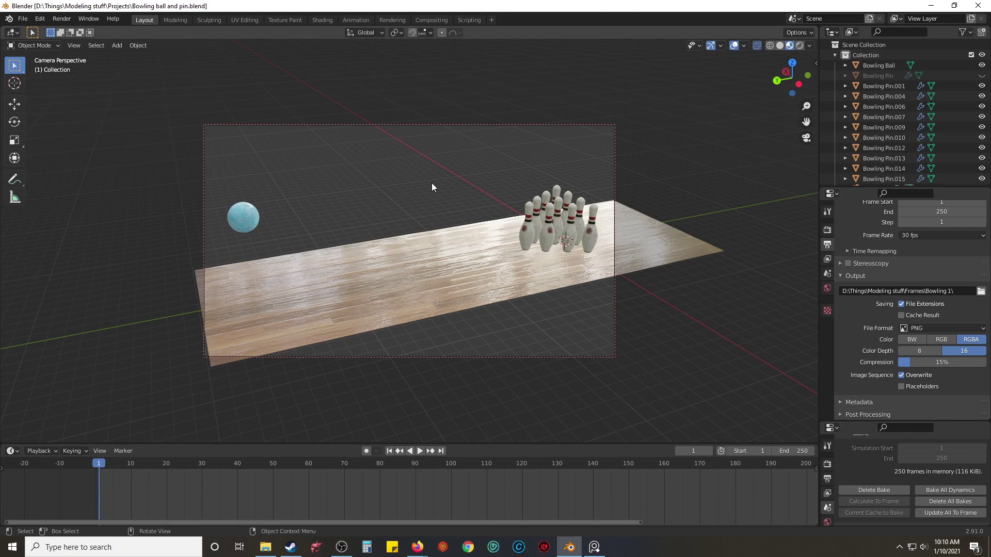
# Step: Play the animation through the pin strike to frame 84 and return to frame 1
pyautogui.press('space')
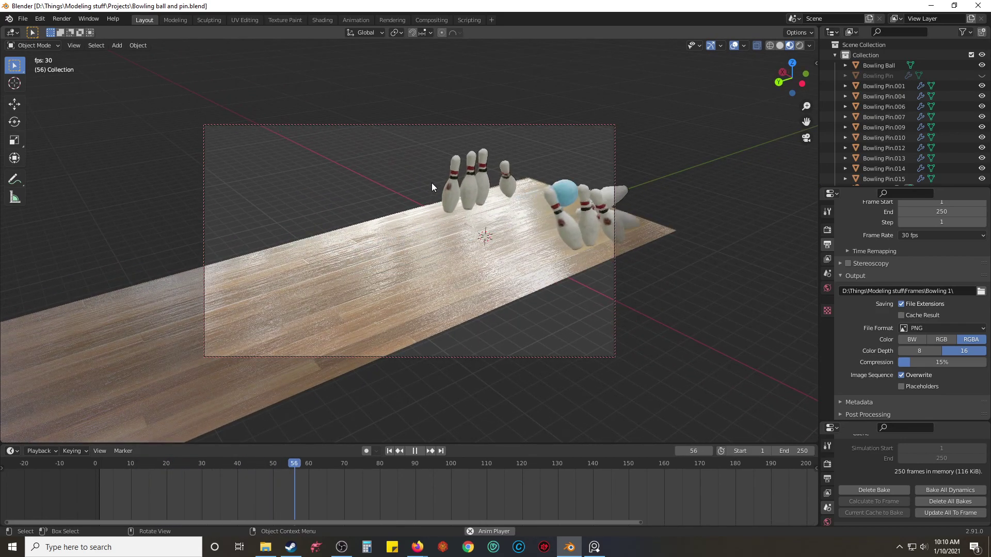
pyautogui.press('space')
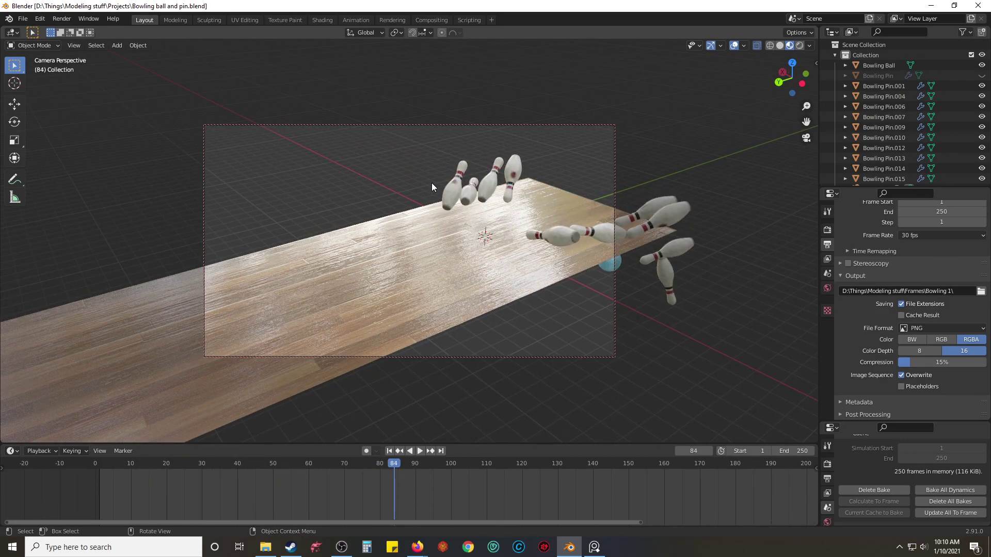
pyautogui.hotkey('shift', 'Left')
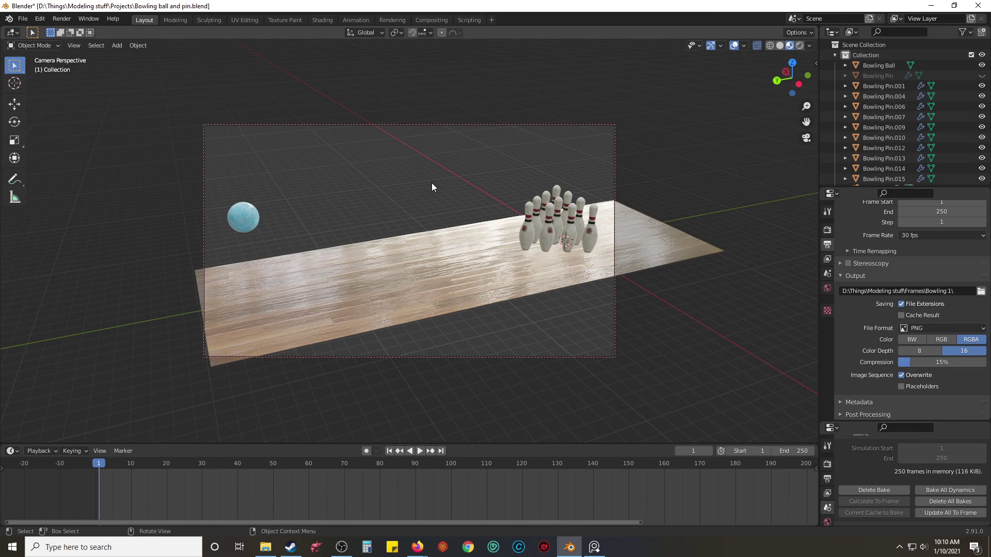